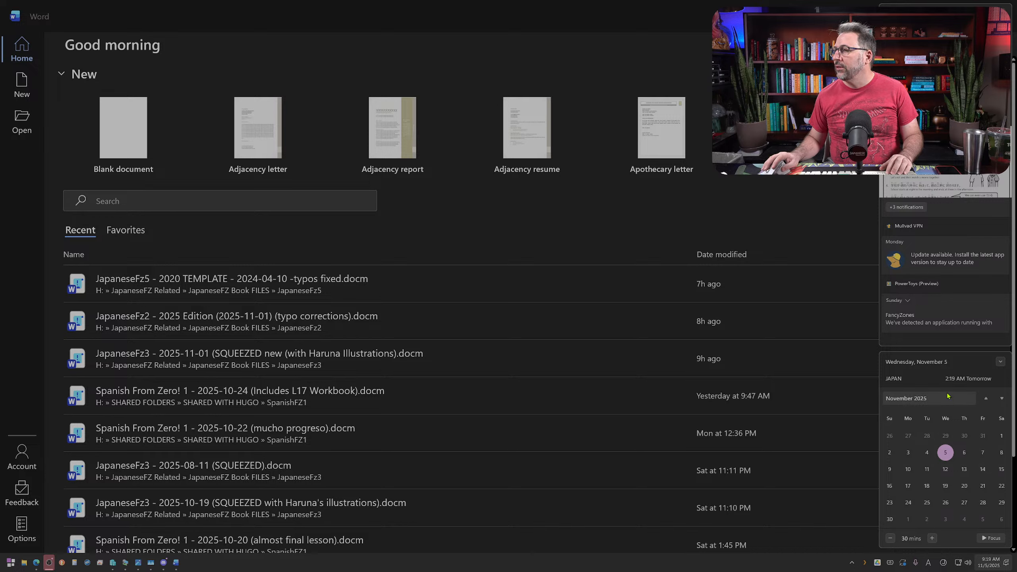
Step: Open the SQUEEZED JapaneseFz3 document dated 2025-11-01 from the recent files
left_click(428, 228)
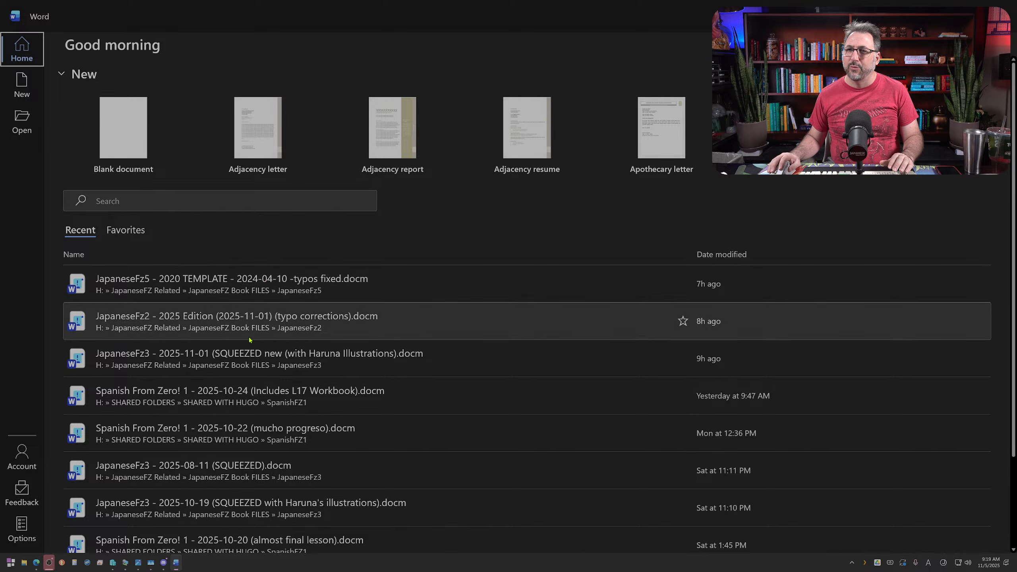
left_click(238, 362)
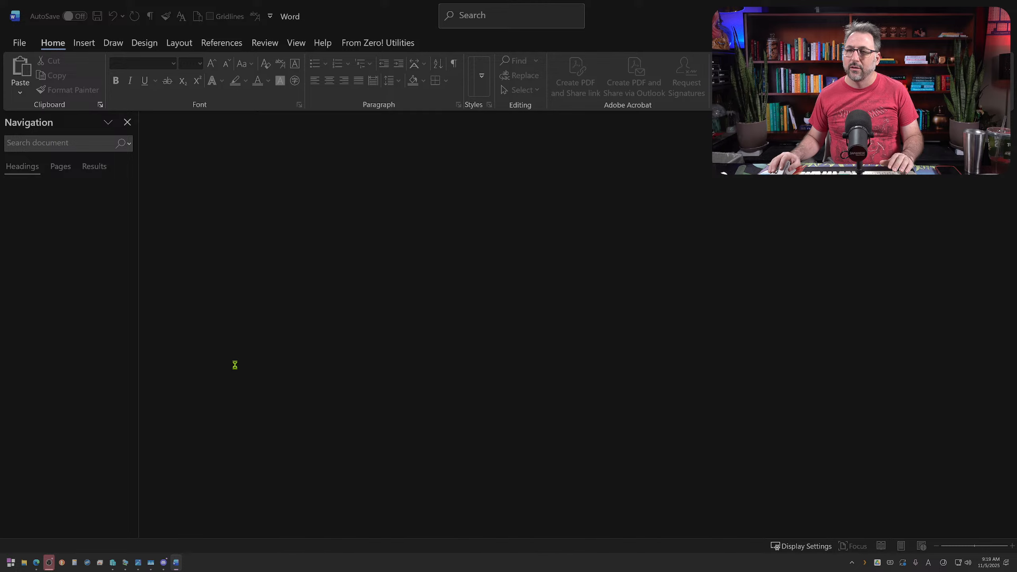
Step: In File Explorer, browse to JapaneseFZ Related > JapaneseFZ Book FILES > JapaneseFz3 and widen the Name column to check the latest file versions
left_click(24, 563)
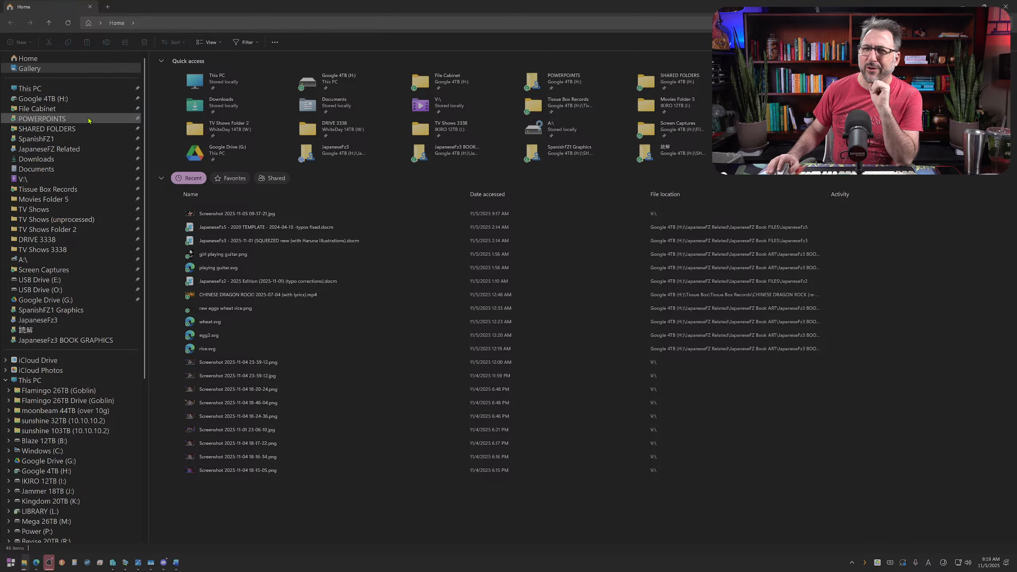
left_click(126, 147)
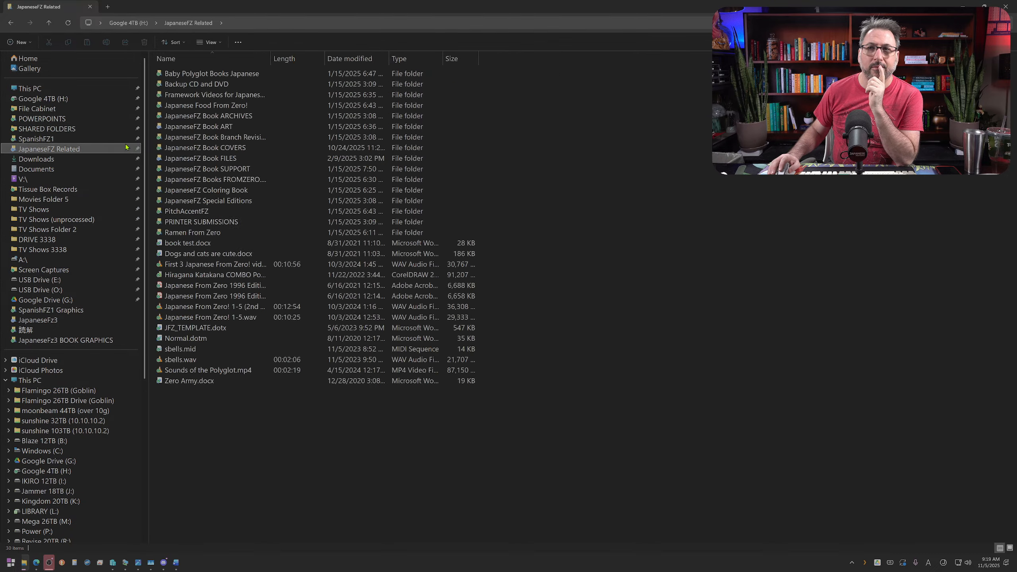
double_click(240, 159)
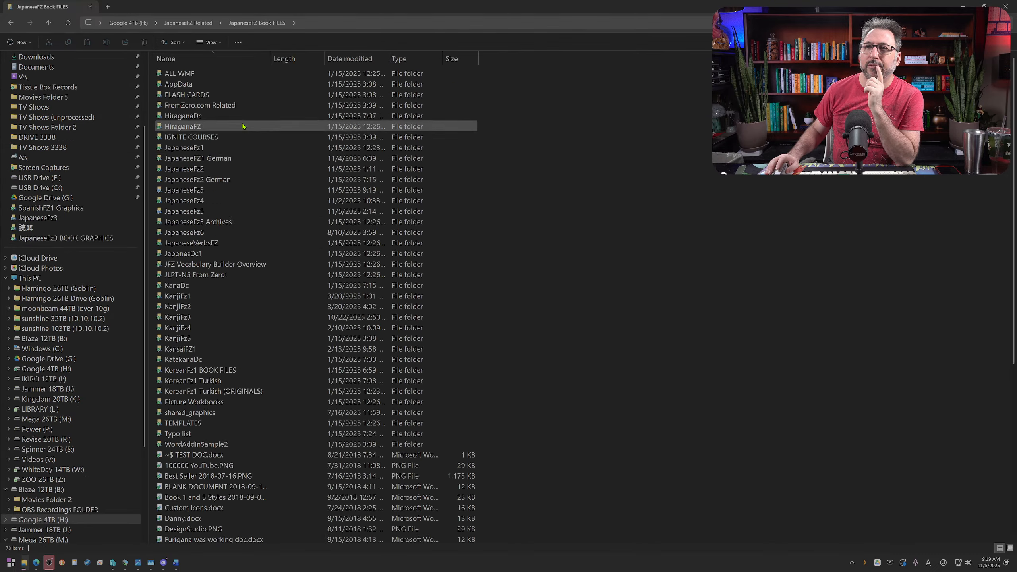
double_click(213, 190)
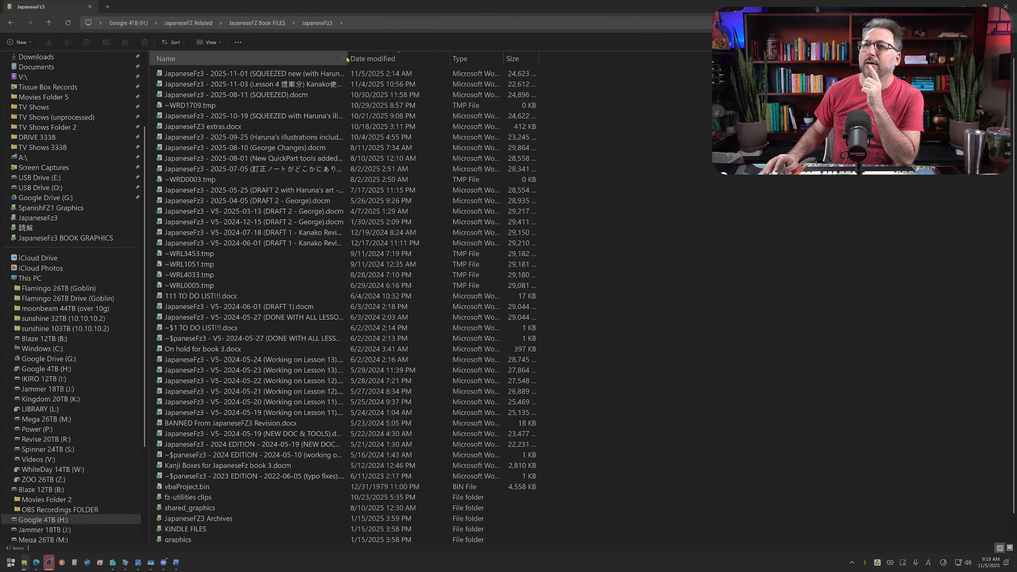
left_click_drag(348, 55, 436, 49)
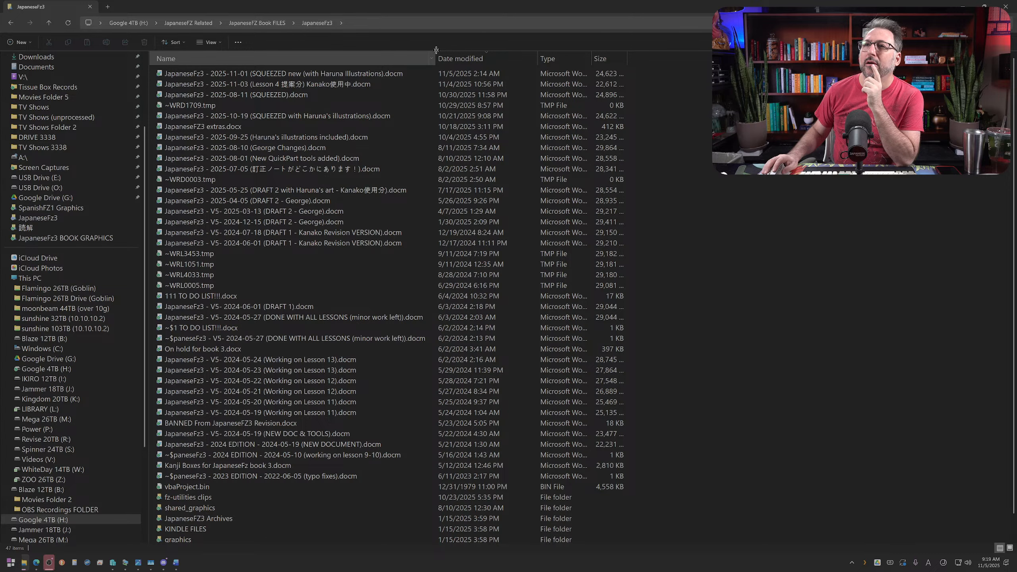
left_click(356, 89)
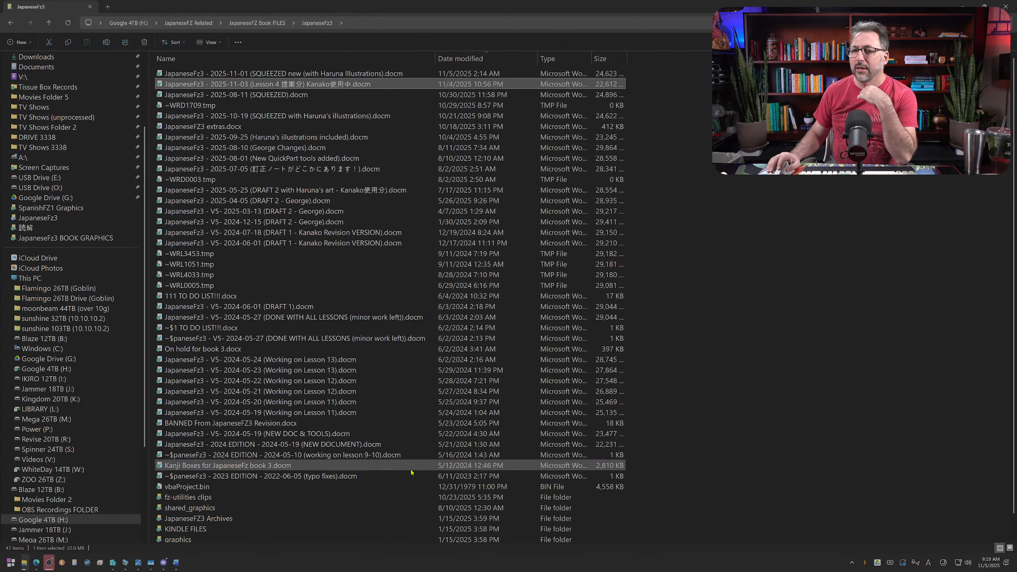
Step: Switch back to Word and save a copy of the book in the same folder, changing the date in its file name to 2025-11-05
left_click(175, 562)
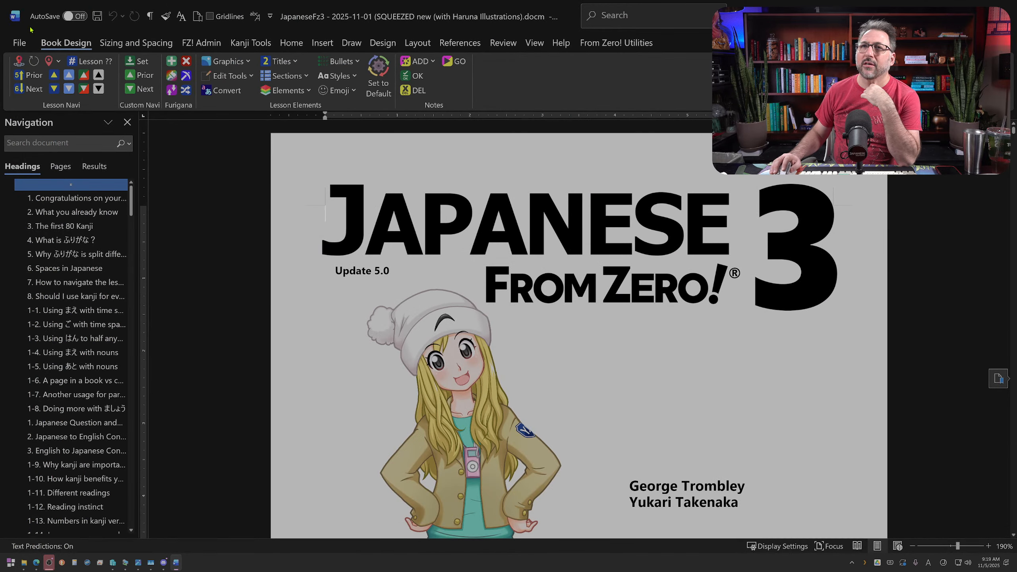
left_click(19, 42)
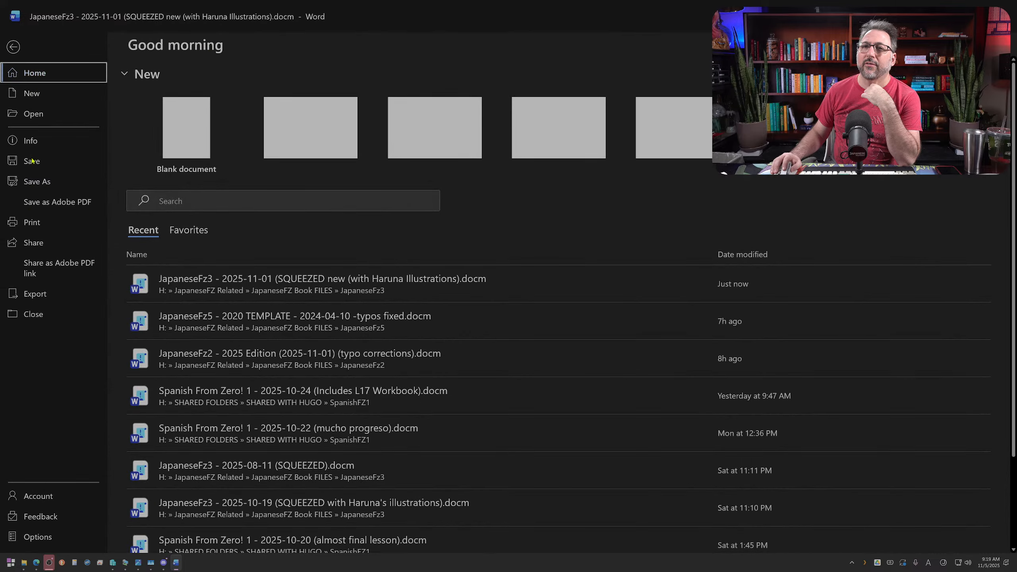
left_click(50, 181)
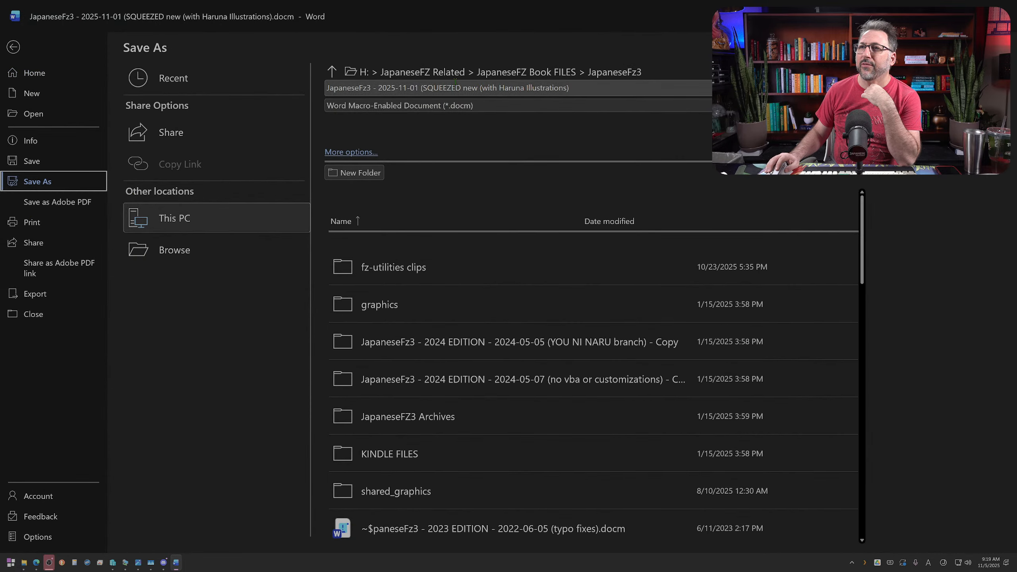
left_click(417, 88)
left_click(417, 88)
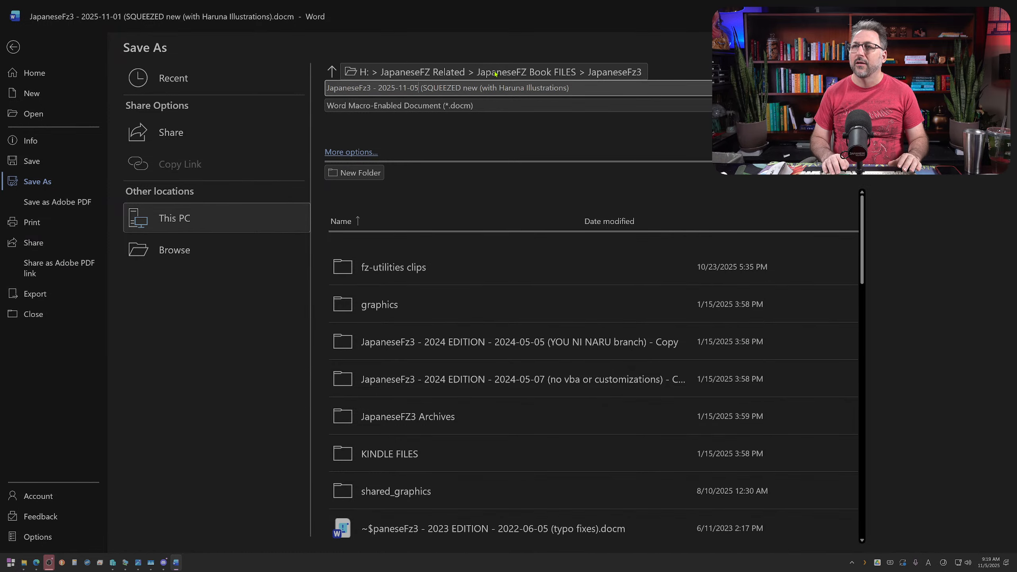
key("Escape")
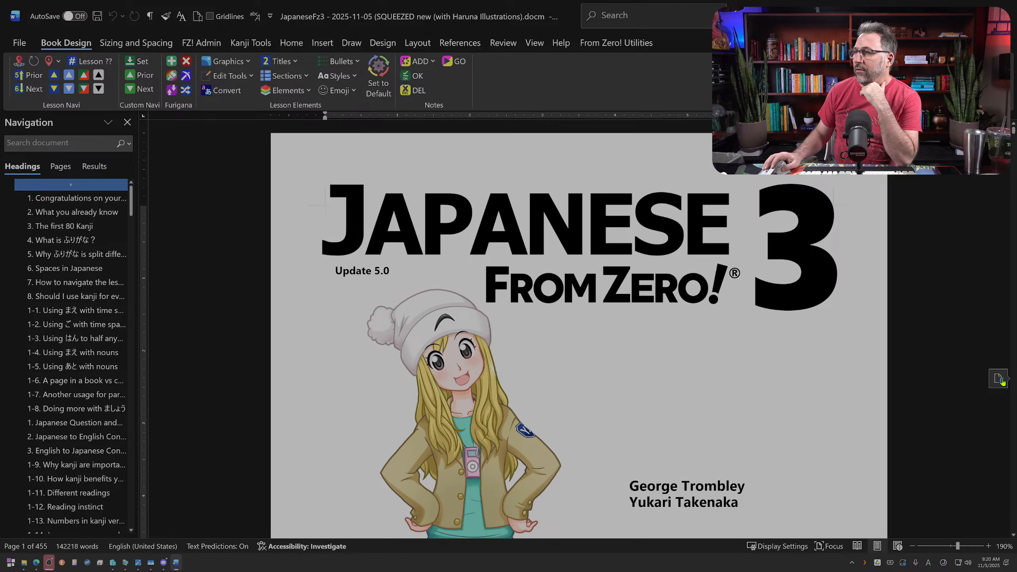
Step: Return to the last reading position in the document and look over sections 8-7 to 8-9
mouse_move(1002, 381)
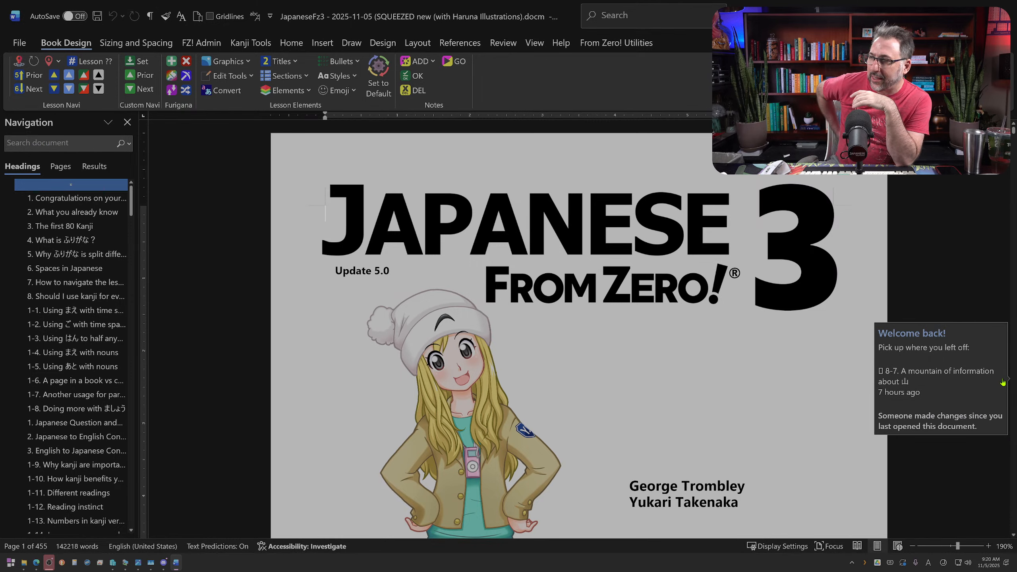
left_click(984, 388)
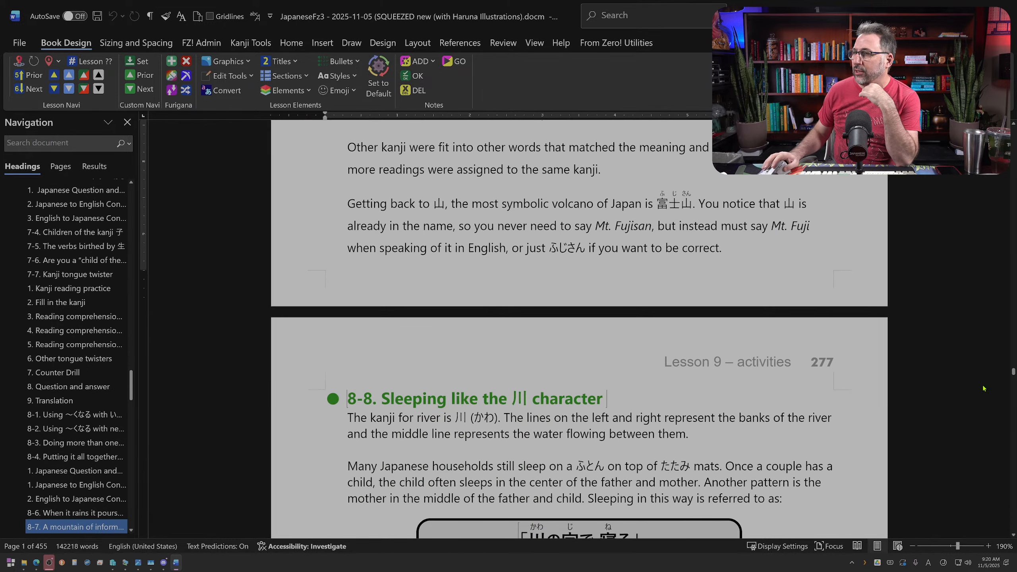
scroll(762, 402, "down", 3)
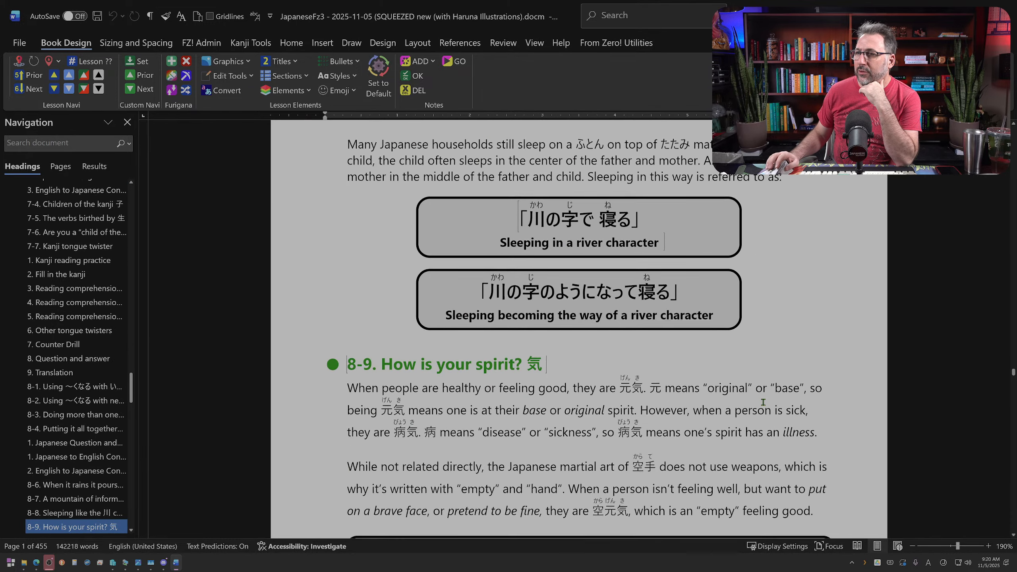
scroll(763, 402, "up", 10)
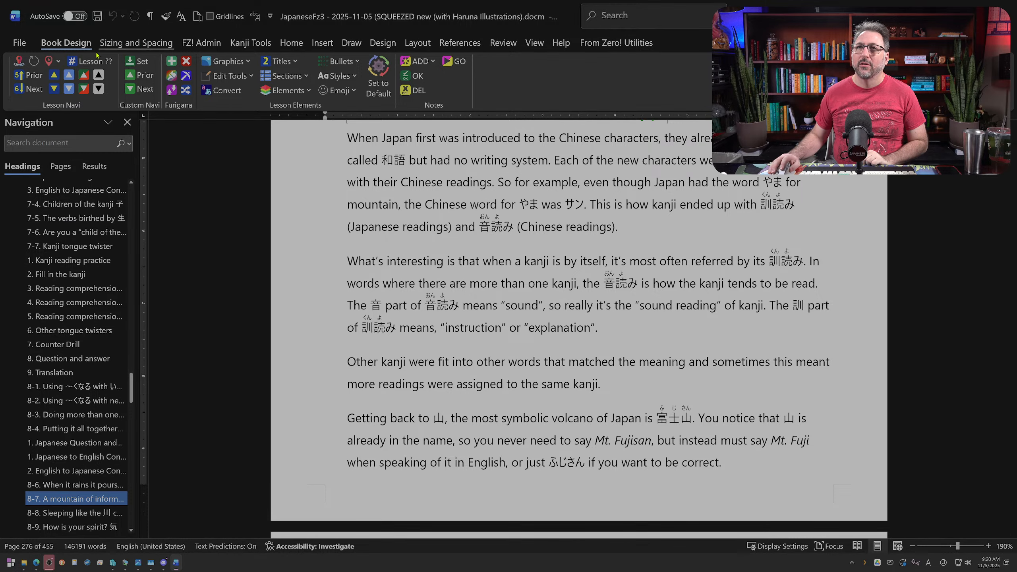
Step: Go to section 9-2 and replace its heading text with "The plus one method"
left_click(21, 61)
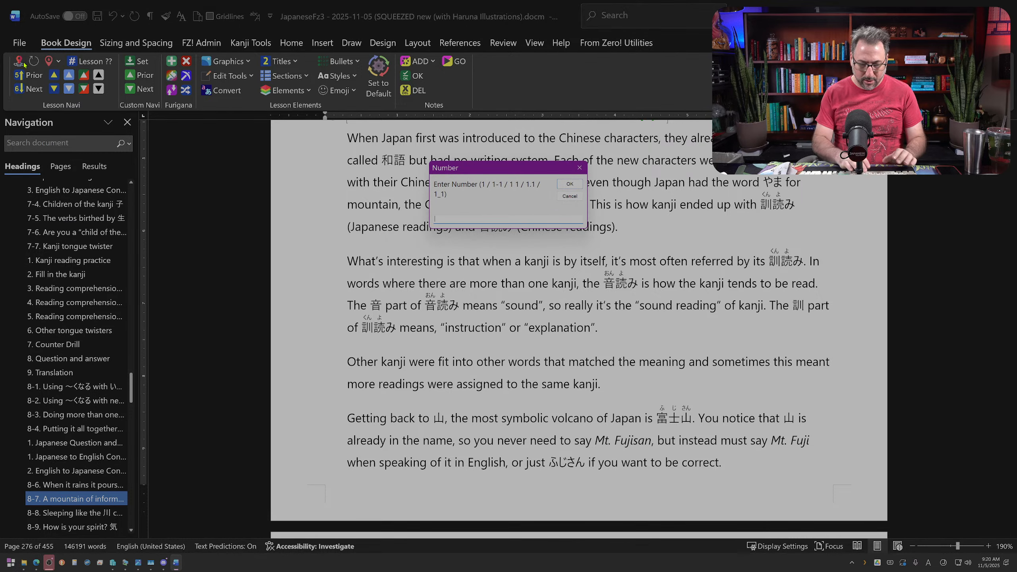
type("9-2")
key("Return")
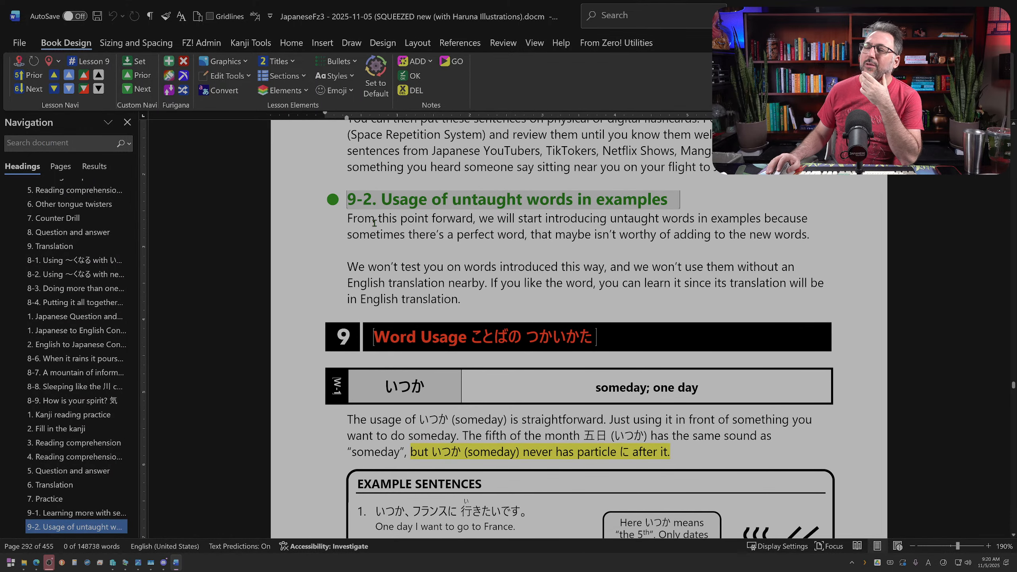
left_click(374, 220)
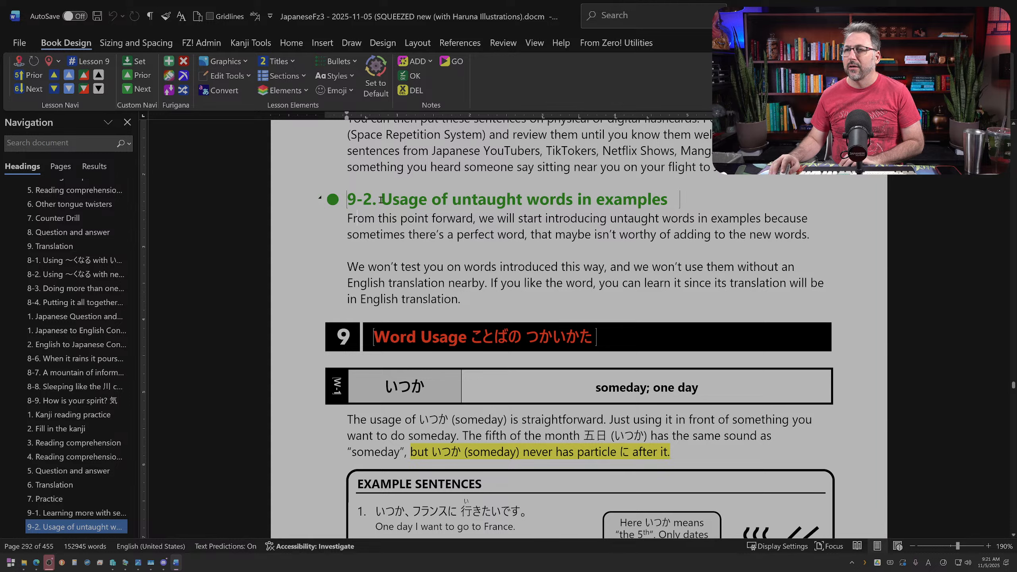
left_click_drag(383, 196, 668, 196)
type("The")
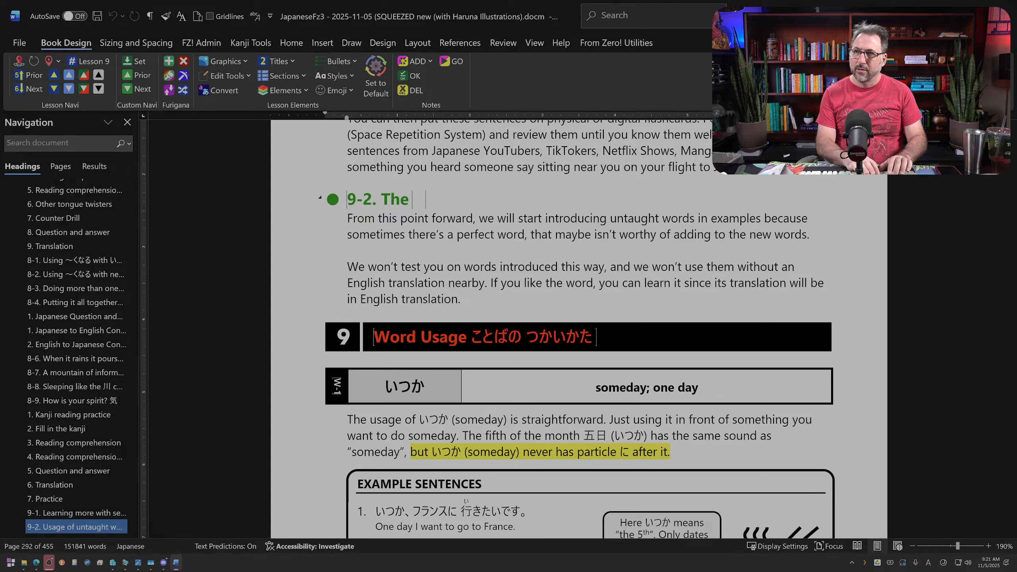
type(" plus one method")
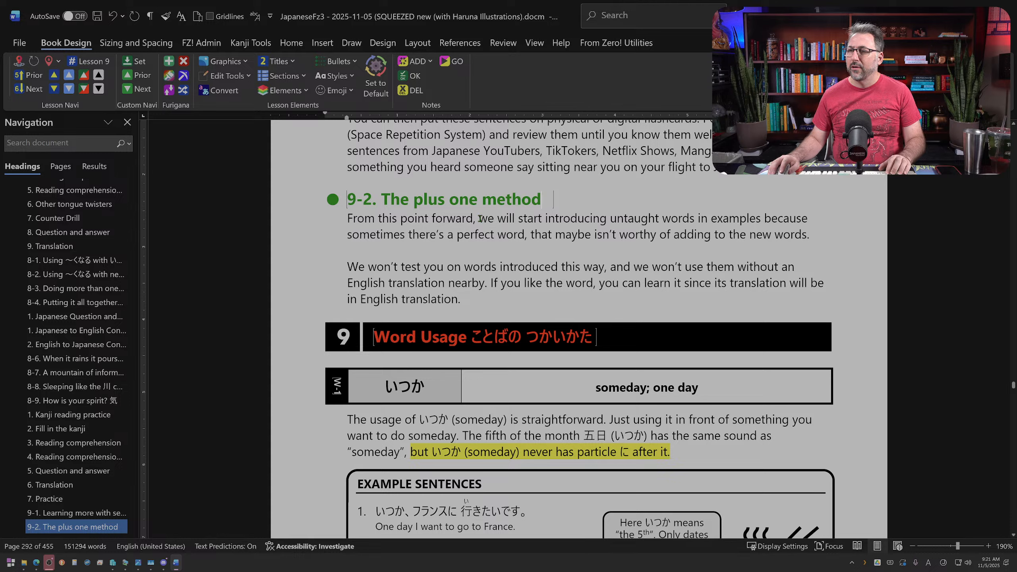
Step: After "we will" in section 9-2, write "start using the “plus one” method which introduces new words into sentences that haven't previously appeared in the lesson."
double_click(533, 219)
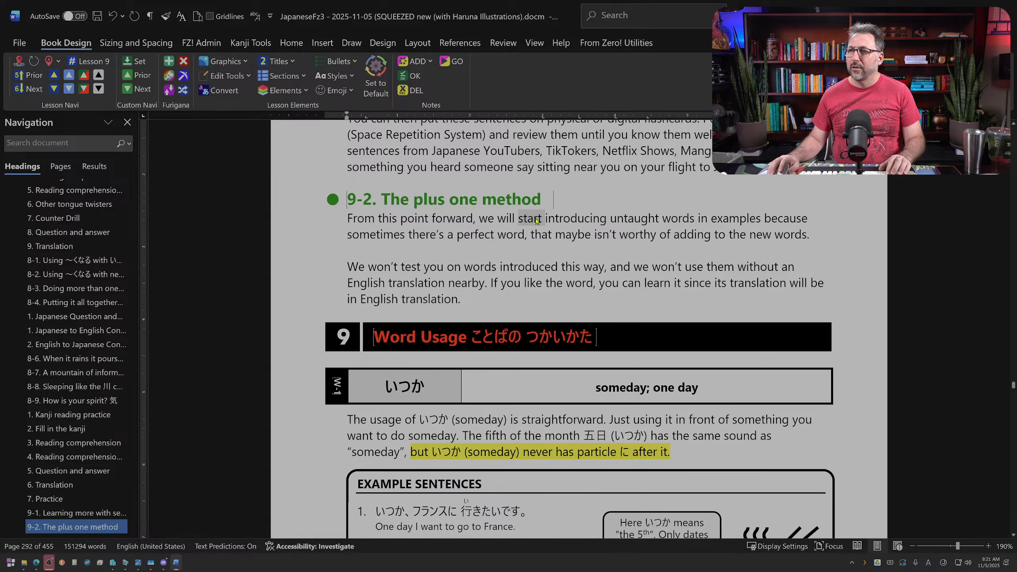
type("start using th")
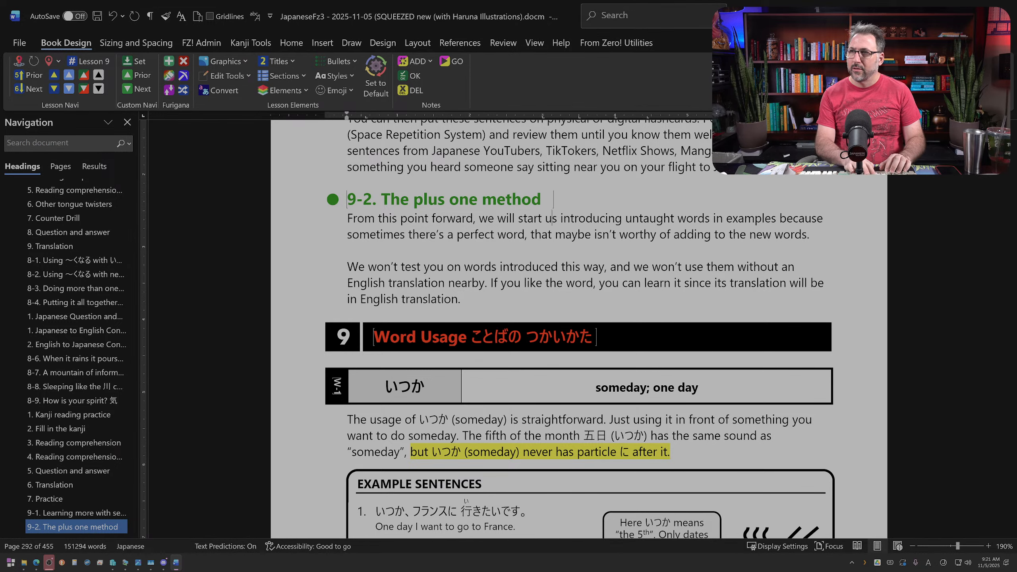
type("e \"plus o")
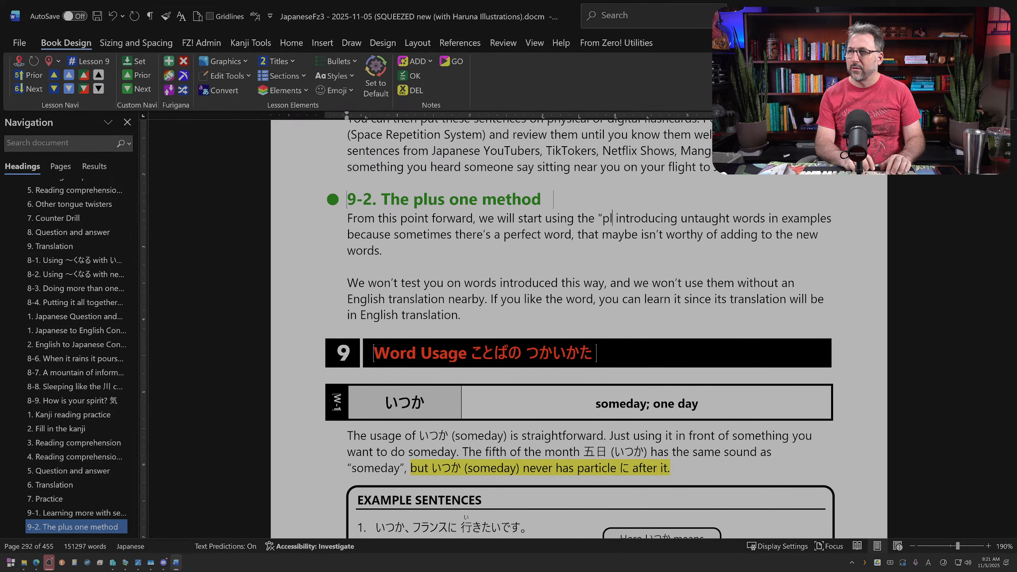
type("ne\" method")
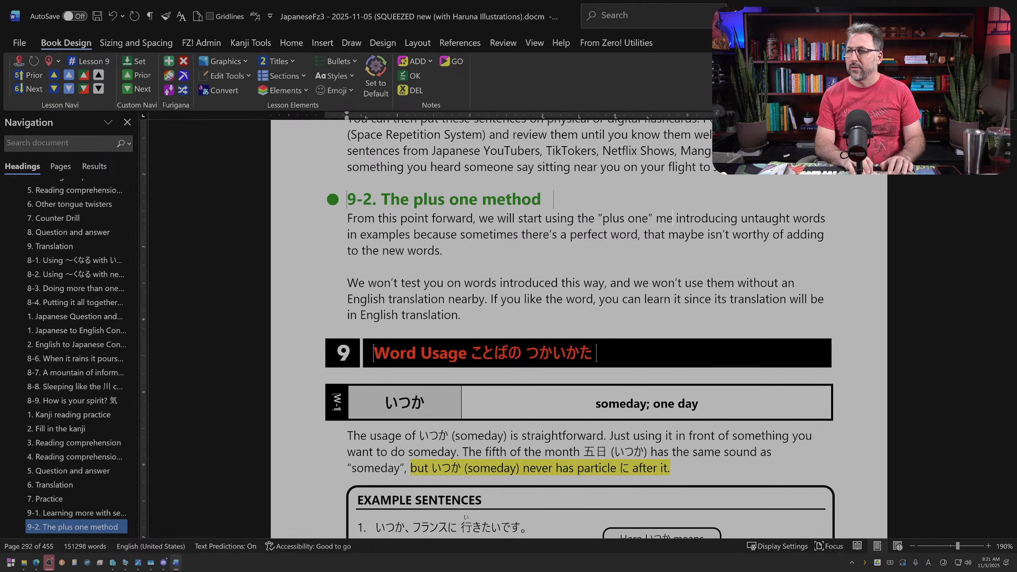
type(" which int")
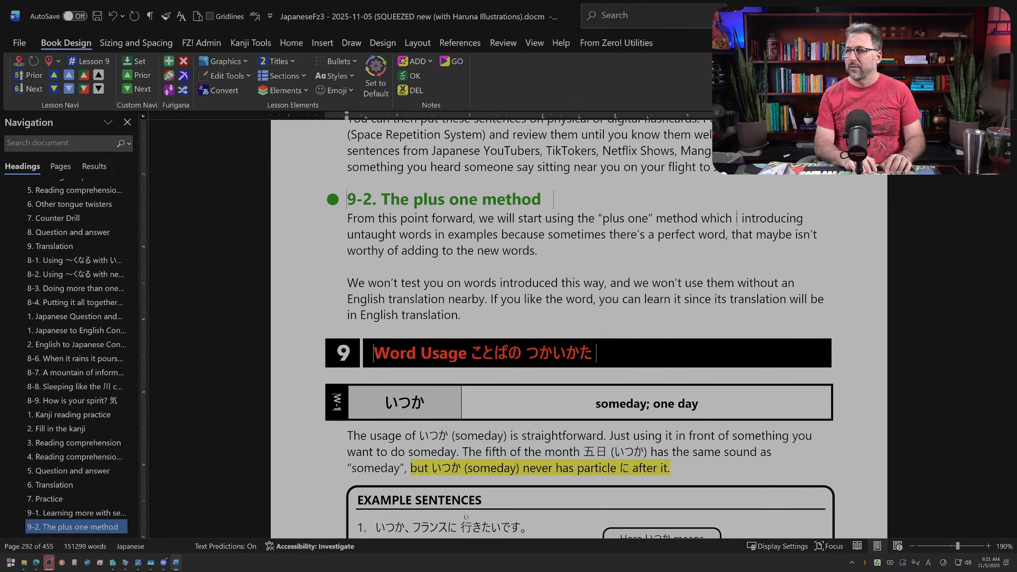
type("roduces")
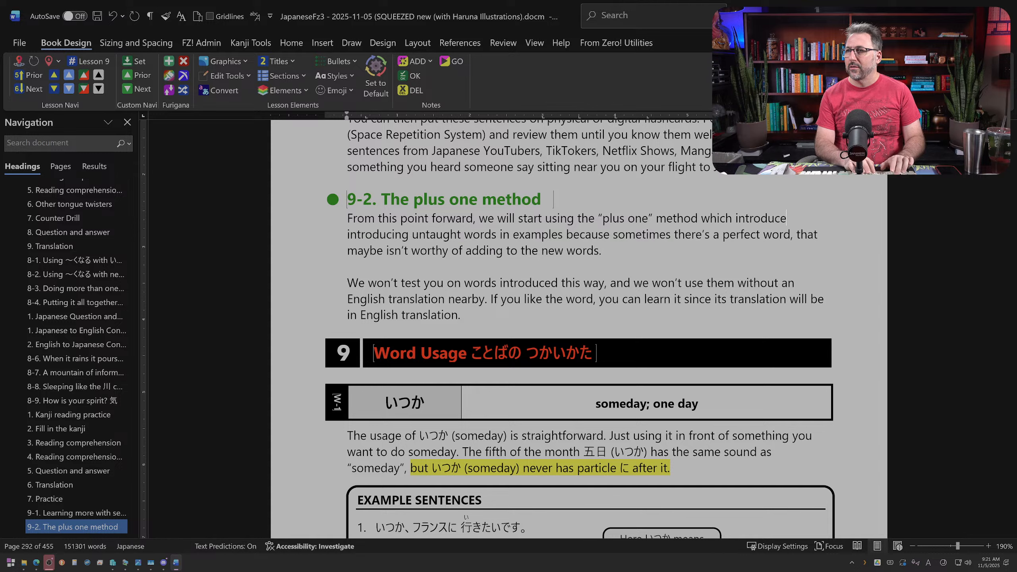
type(" new words into")
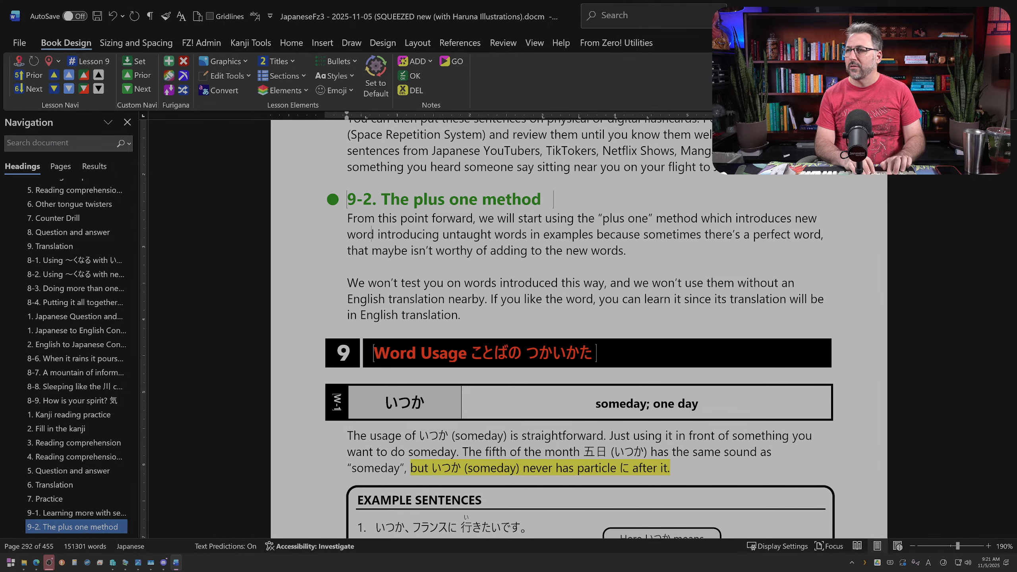
type(" sentences that have")
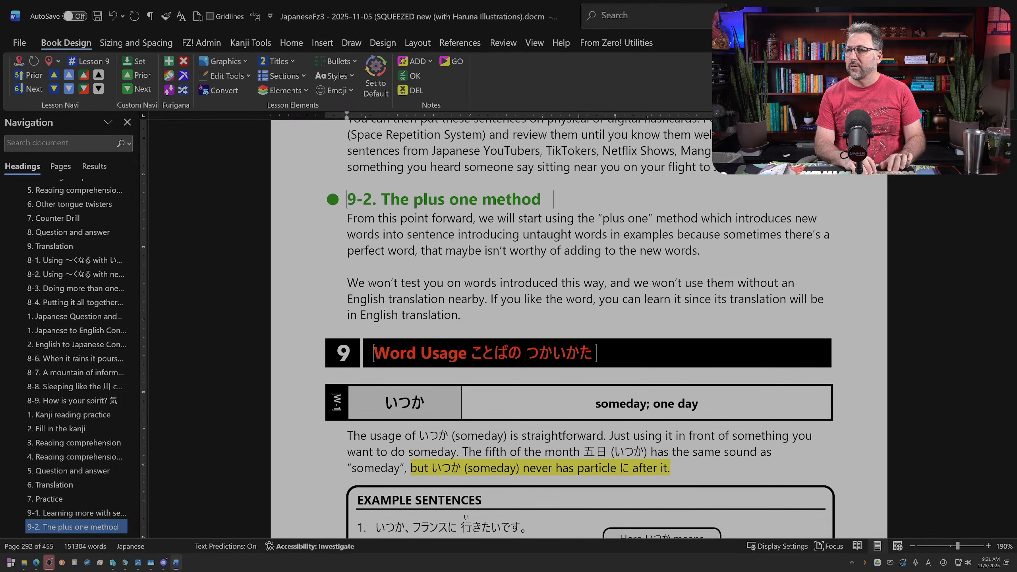
type("n't previously")
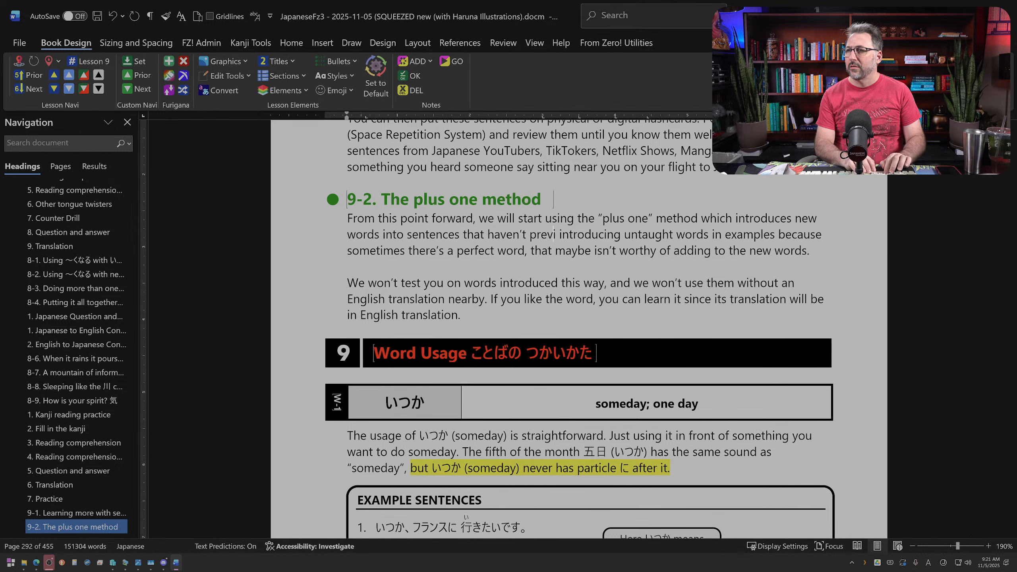
type(" appeared ")
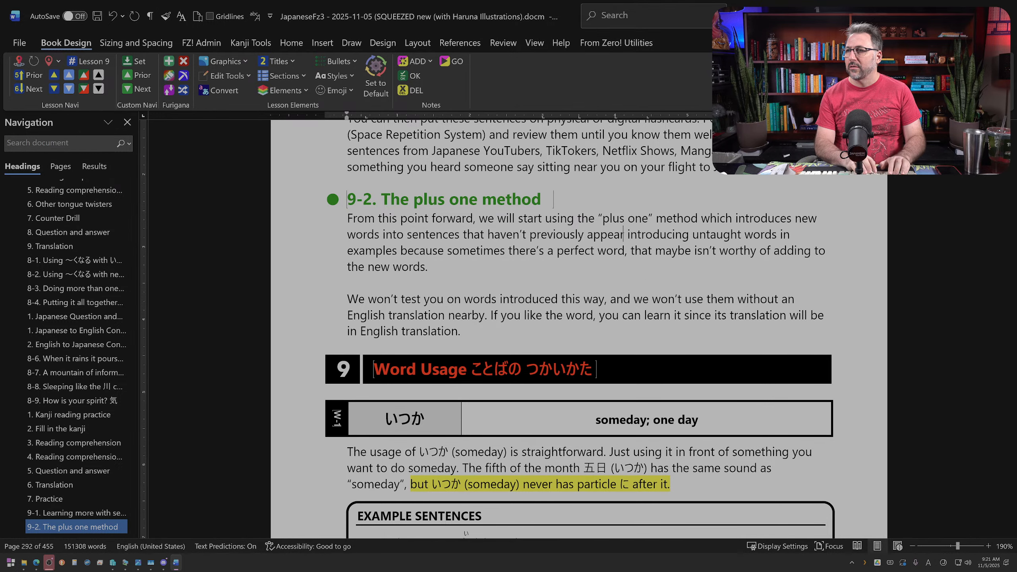
type("in the lesson.")
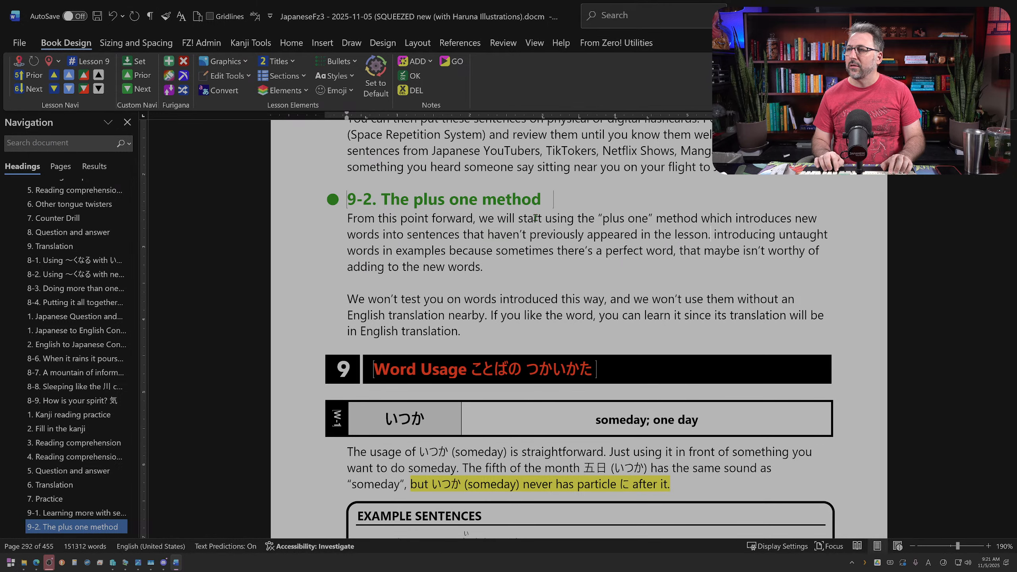
Step: Delete the leftover text from "introducing untaught words" to "adding to the new words." in section 9-2's first paragraph
key("shift+Down")
key("shift+Down")
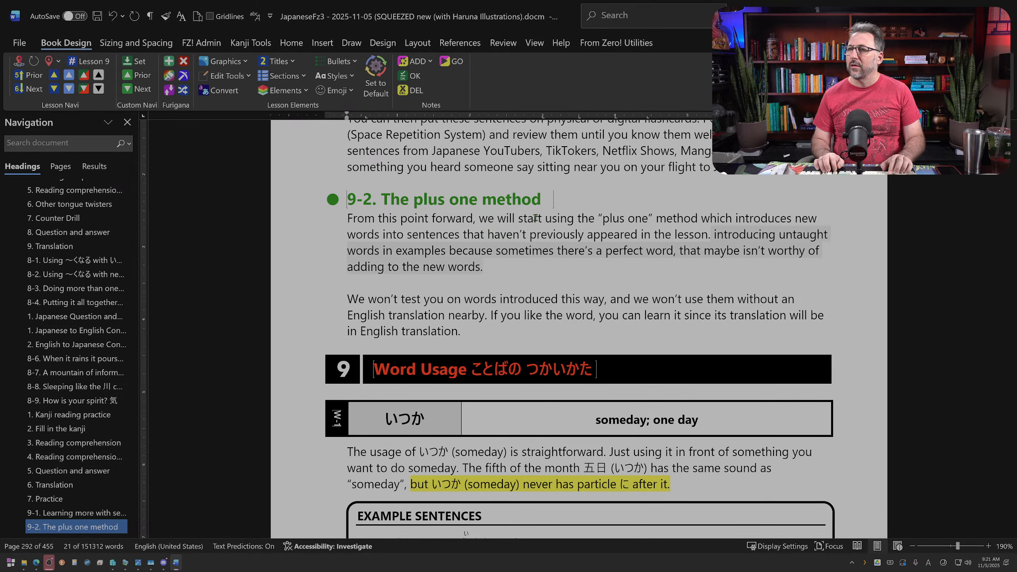
key("Delete")
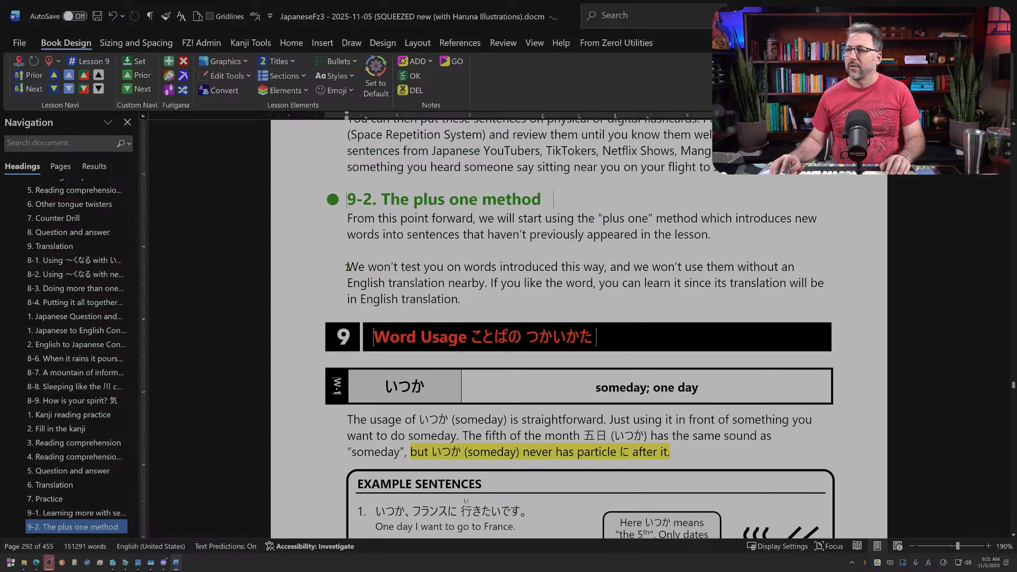
Step: Start a new sentence with "The words will" at the end of section 9-2's first paragraph
left_click_drag(347, 267, 613, 267)
left_click(744, 235)
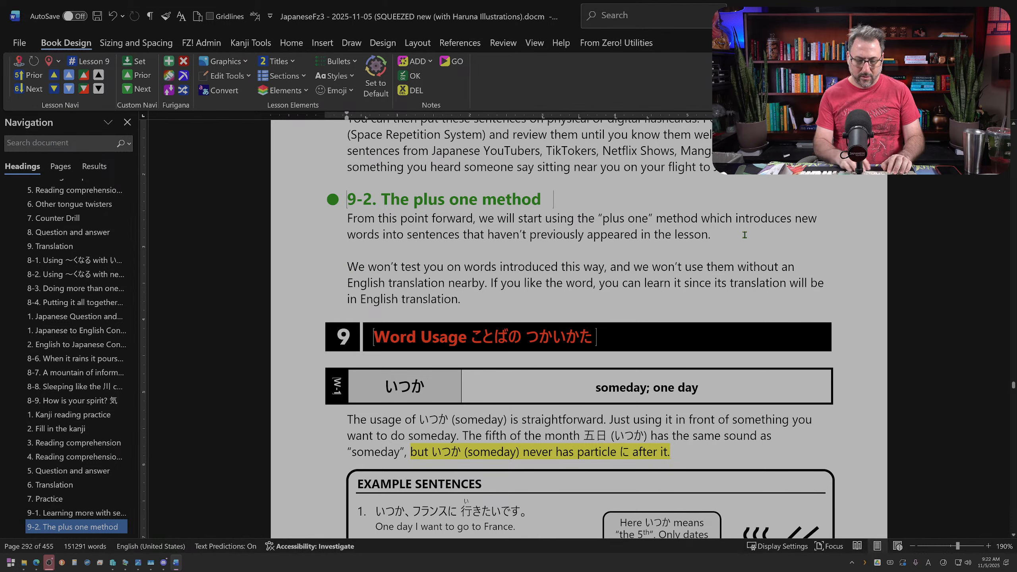
type("The word")
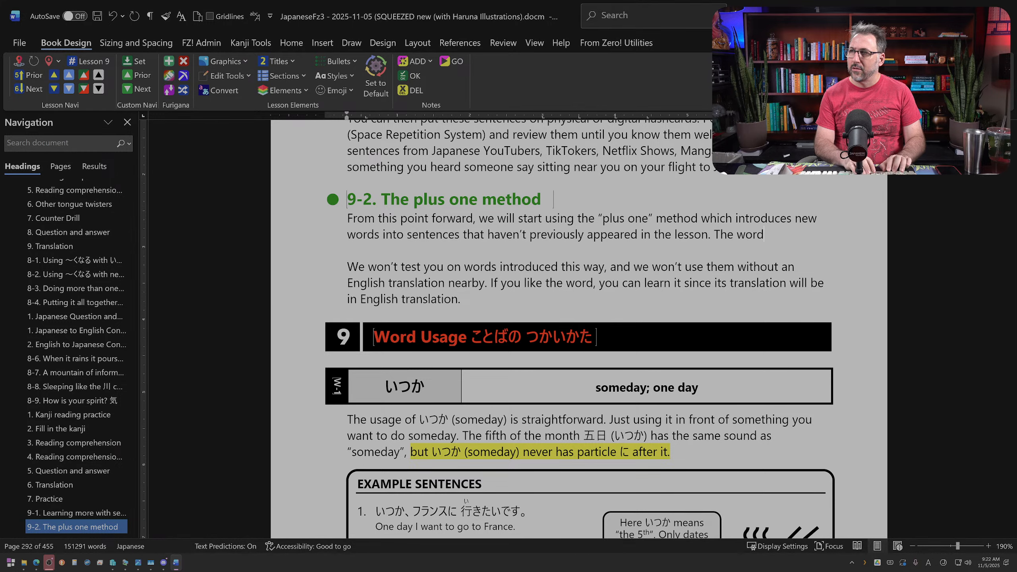
type("s will always be ")
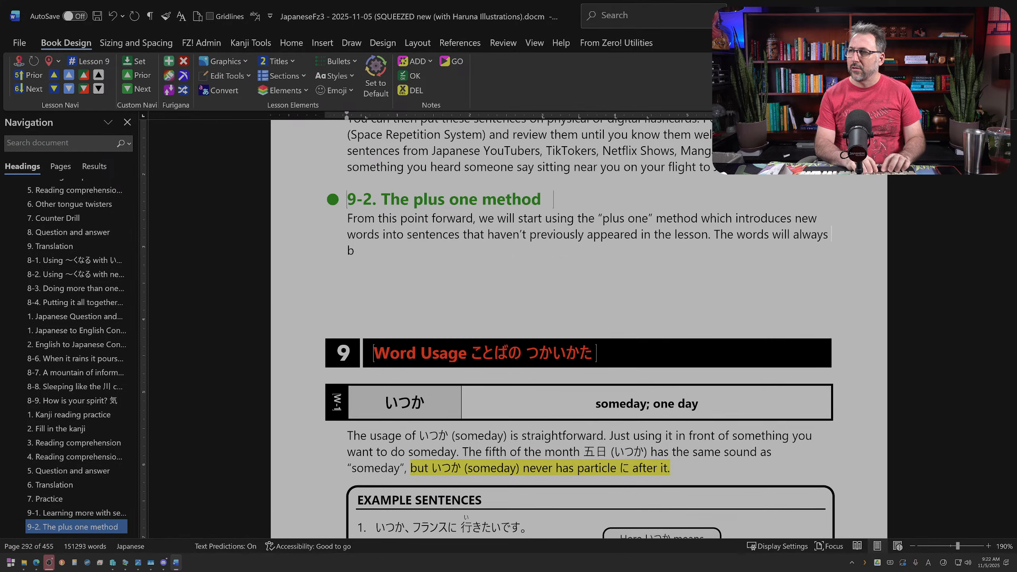
type("immediately fo")
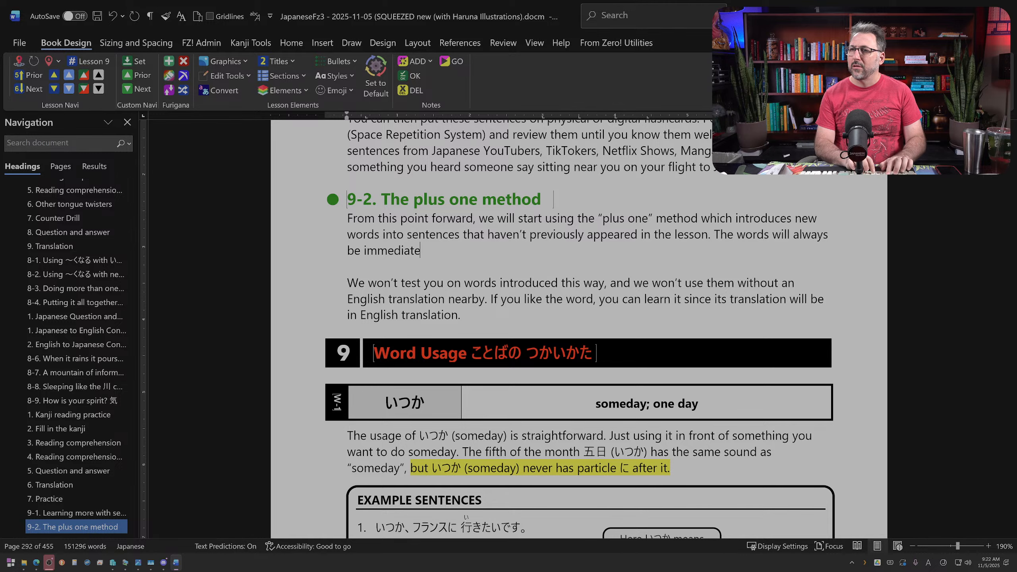
key("BackSpace")
key("BackSpace")
key("BackSpace")
key("BackSpace")
key("BackSpace")
key("BackSpace")
key("BackSpace")
key("BackSpace")
key("BackSpace")
key("BackSpace")
key("BackSpace")
key("BackSpace")
key("BackSpace")
key("BackSpace")
key("BackSpace")
key("BackSpace")
key("BackSpace")
key("BackSpace")
key("BackSpace")
key("BackSpace")
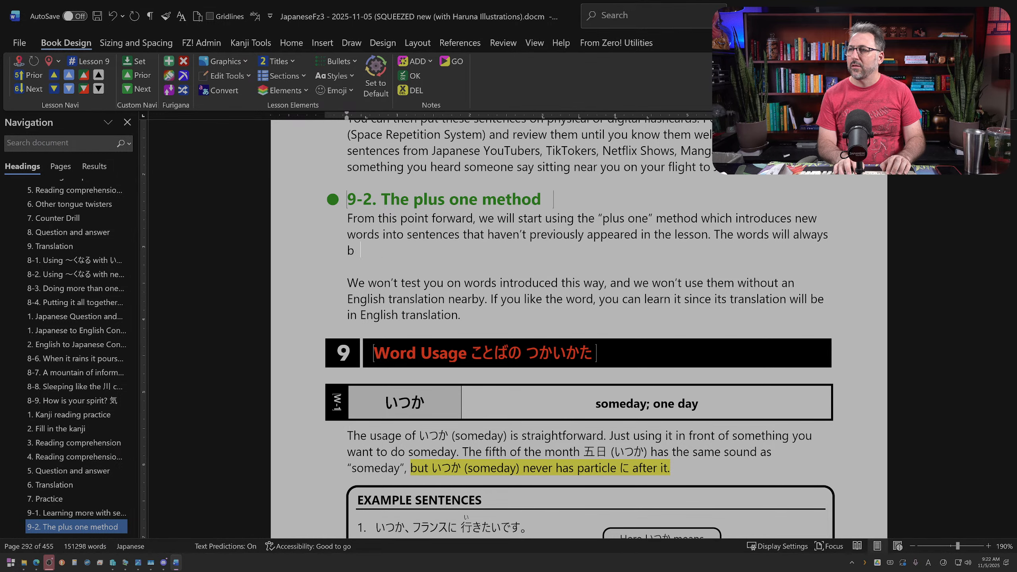
type("will")
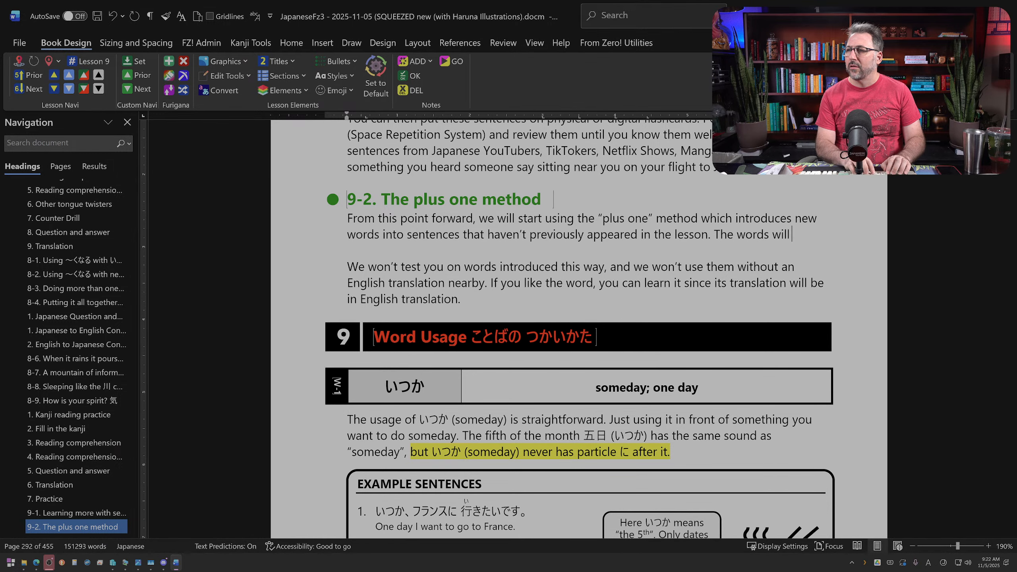
type(" mostly")
key("BackSpace")
key("BackSpace")
key("BackSpace")
key("BackSpace")
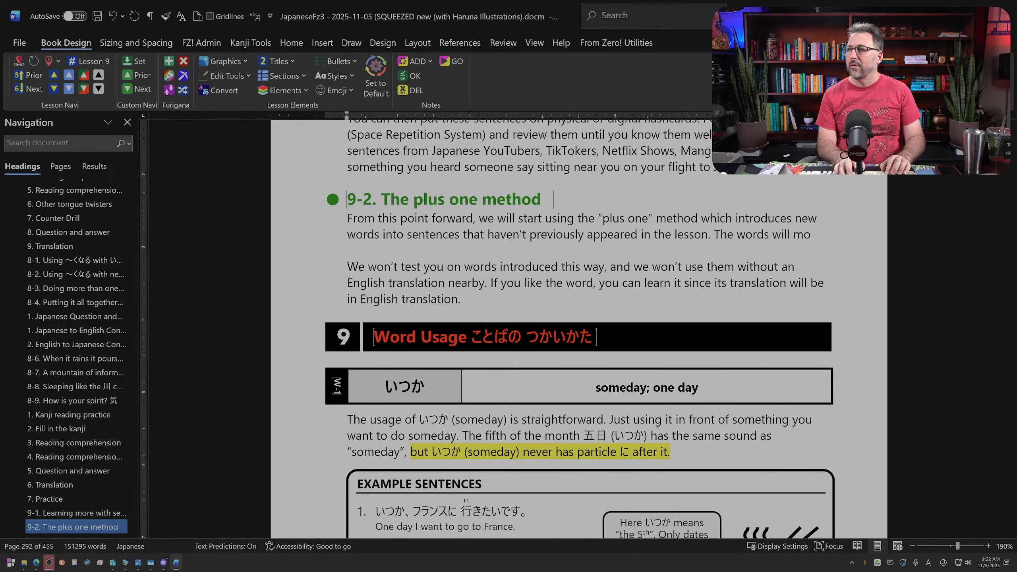
key("BackSpace")
key("BackSpace")
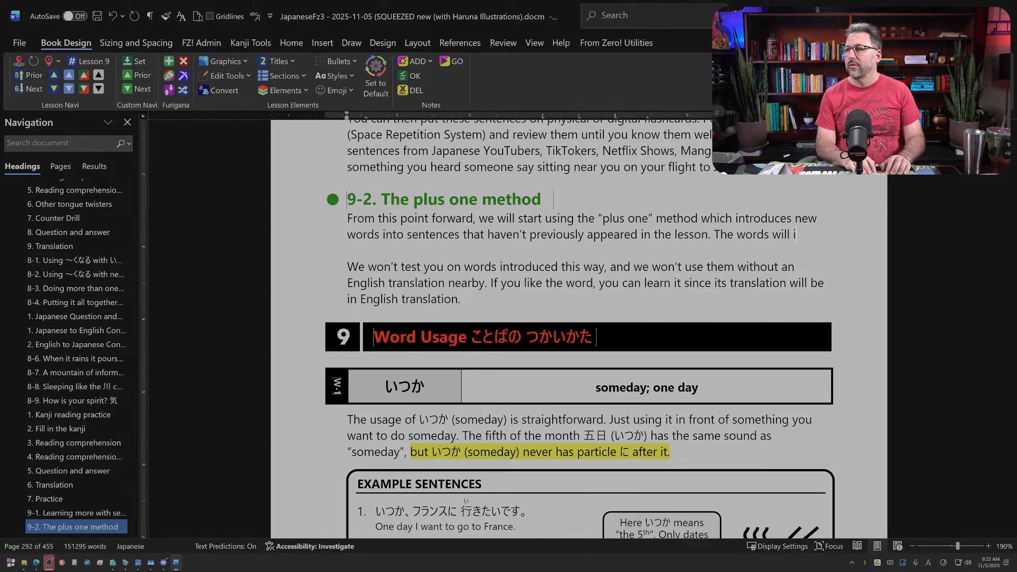
Step: Continue the sentence with "introduced this way will always be nouns that you can easily pick out of the sentence by referring to the English translation."
type("introduced th")
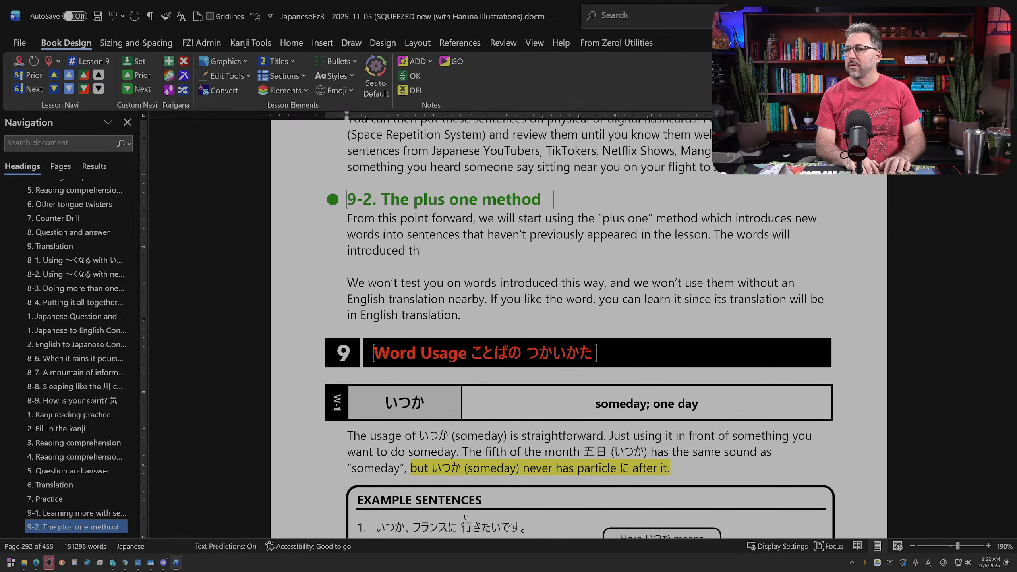
type("is way will always")
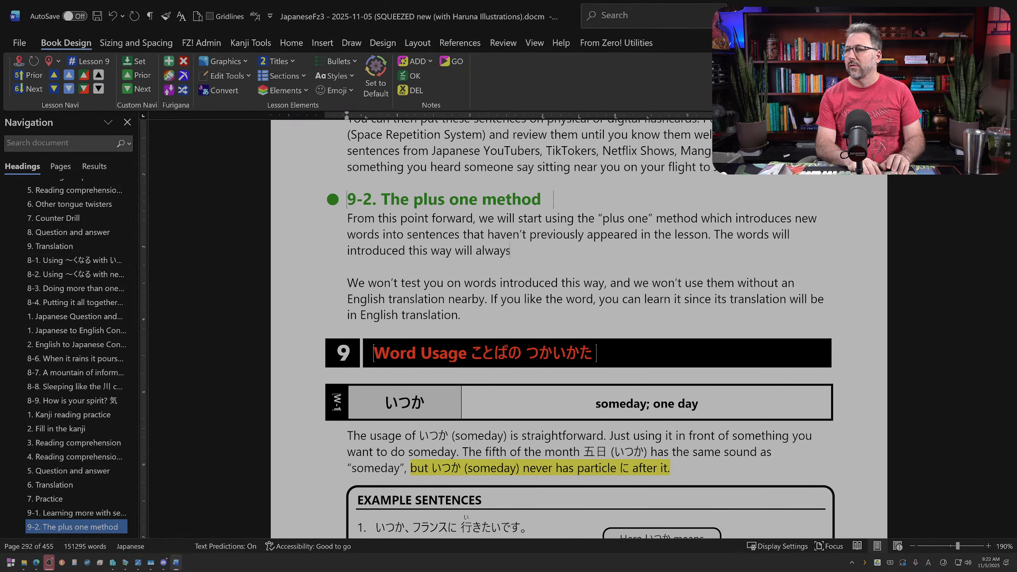
type(" be nouns that you can")
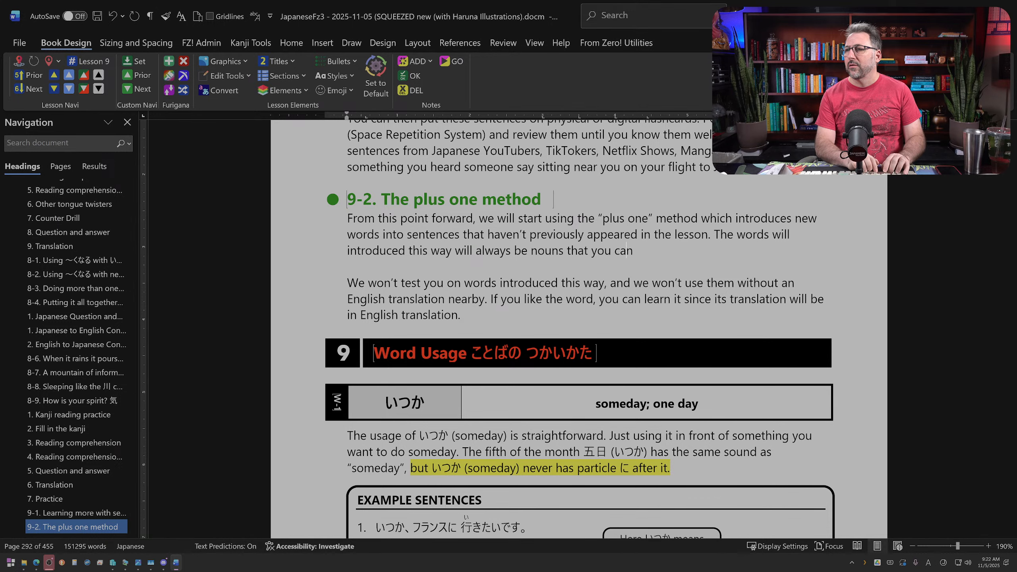
type(" easily pick o")
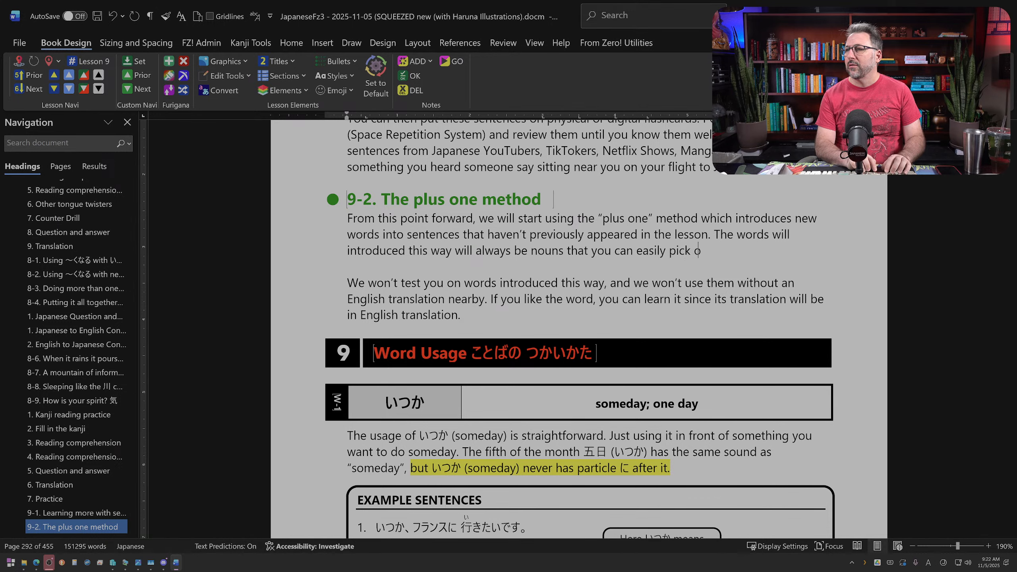
type("ut of the sentences")
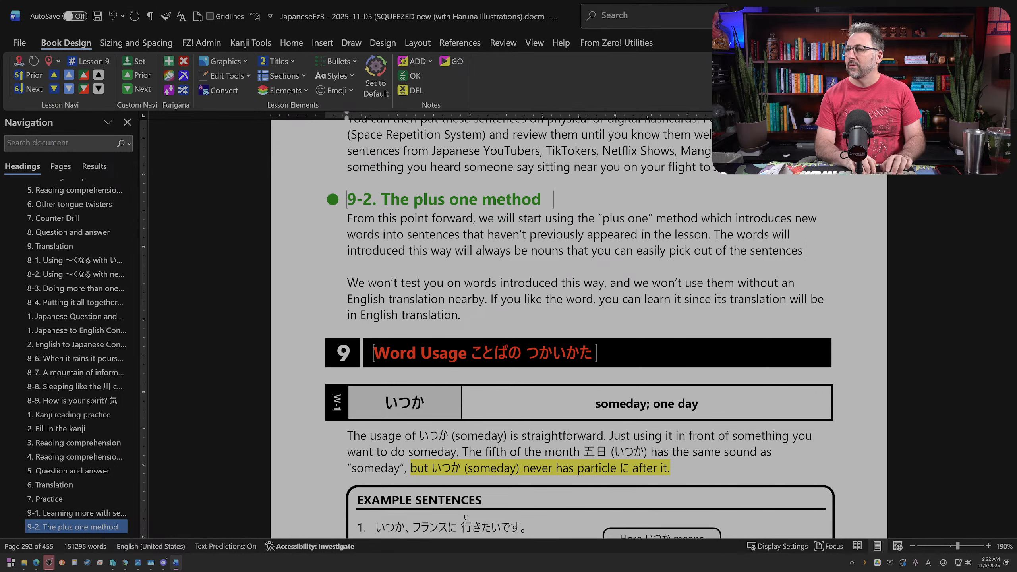
key("BackSpace")
type(" by")
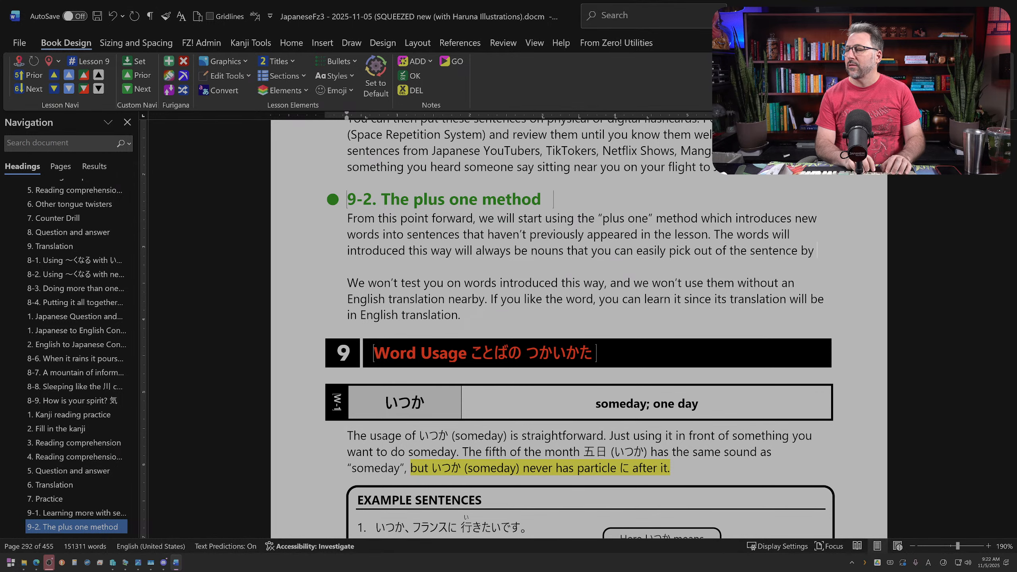
type(" lo")
key("BackSpace")
key("BackSpace")
type("refe")
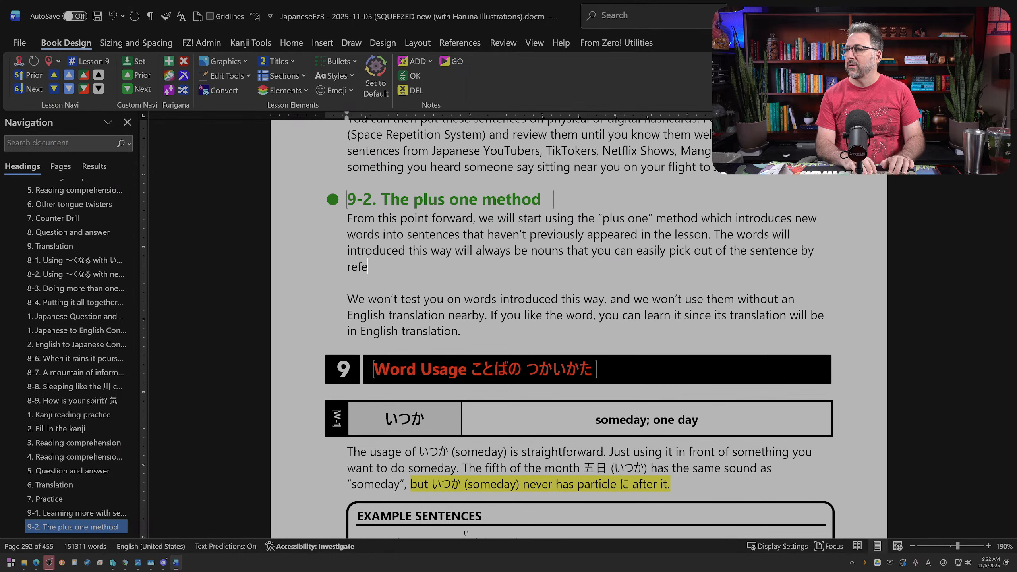
type("rring to")
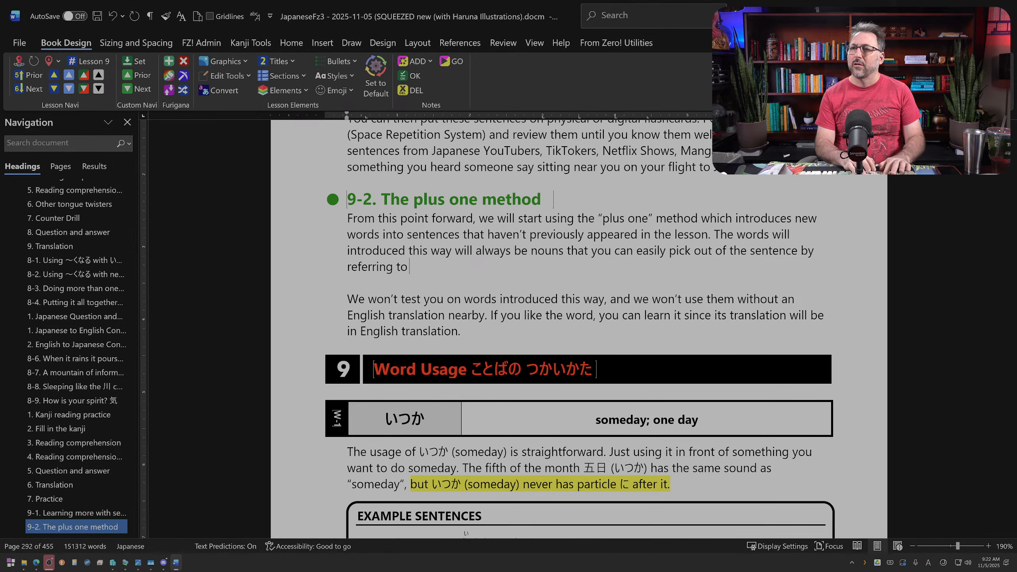
type(" the English translation.")
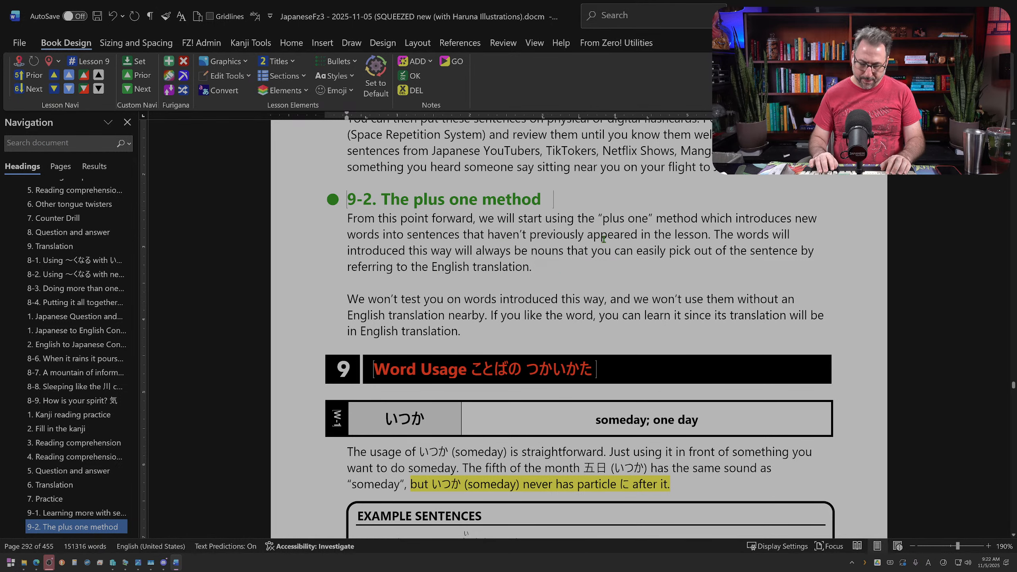
Step: Insert "nearby" before "English translation" at the end of section 9-2's first paragraph
type("nmea")
key("BackSpace")
key("BackSpace")
key("BackSpace")
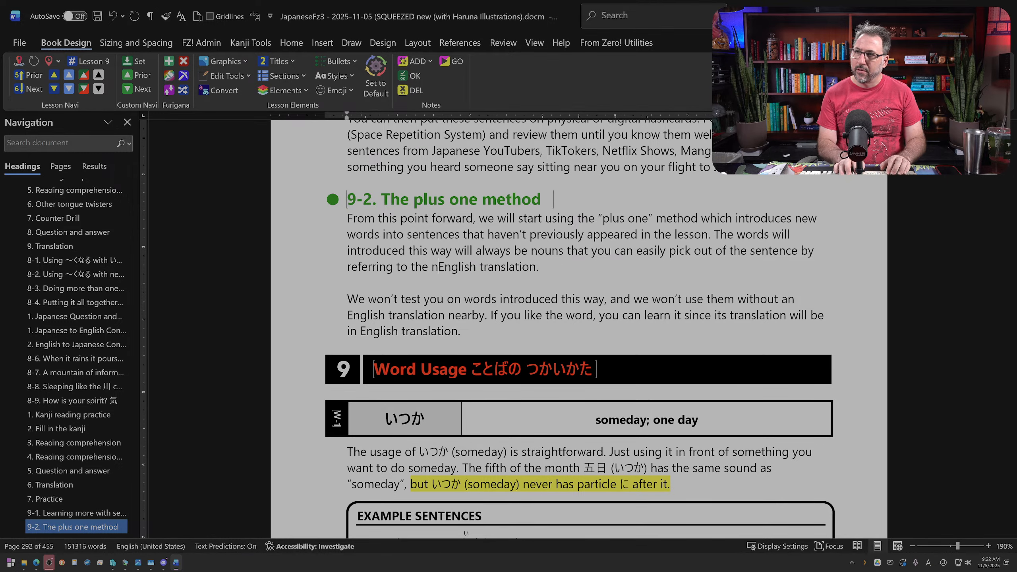
type("earbyh")
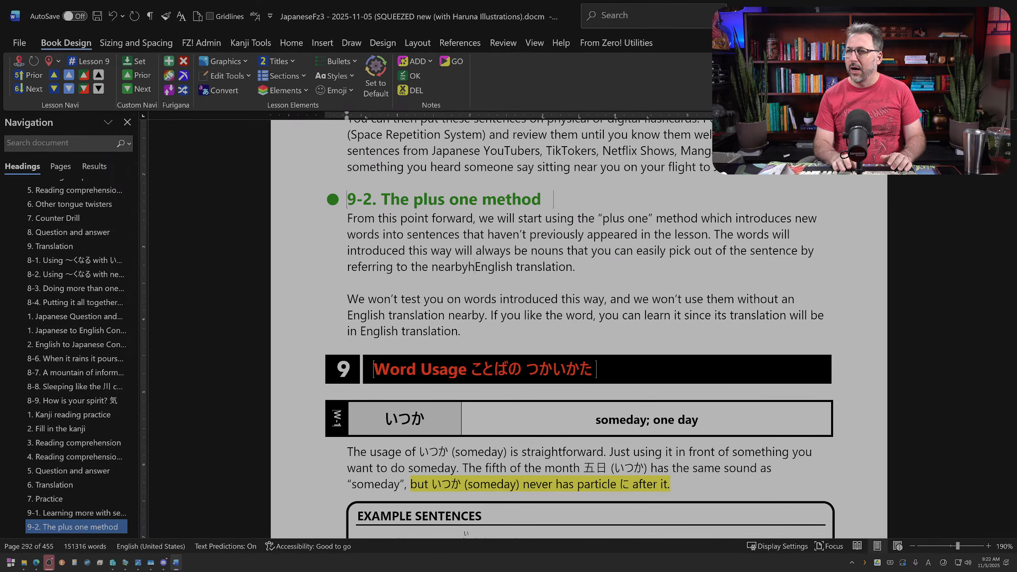
key("BackSpace")
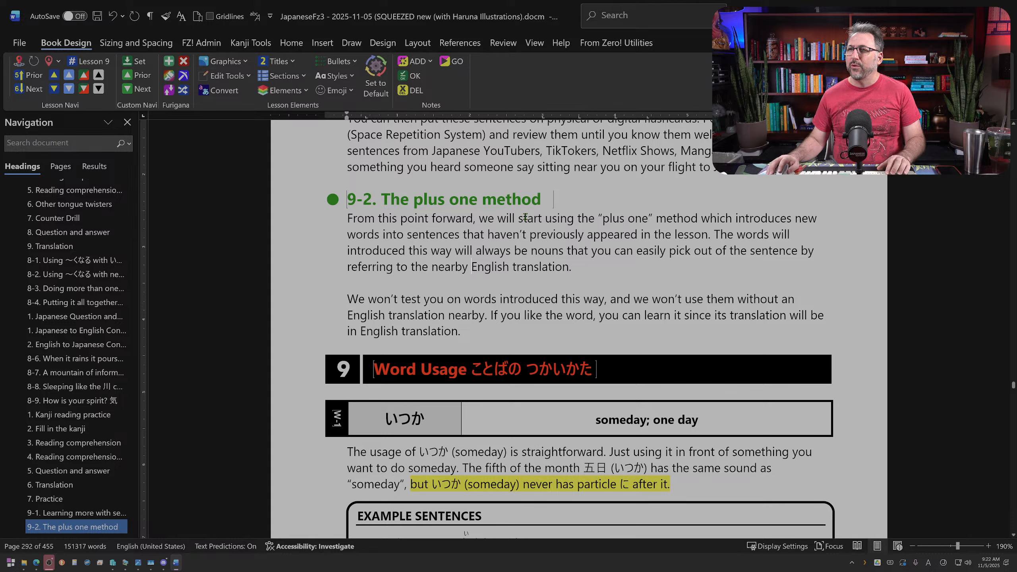
Step: End section 9-2's first sentence with a period after "method" and replace the following "which" with "This"
left_click_drag(525, 217, 553, 217)
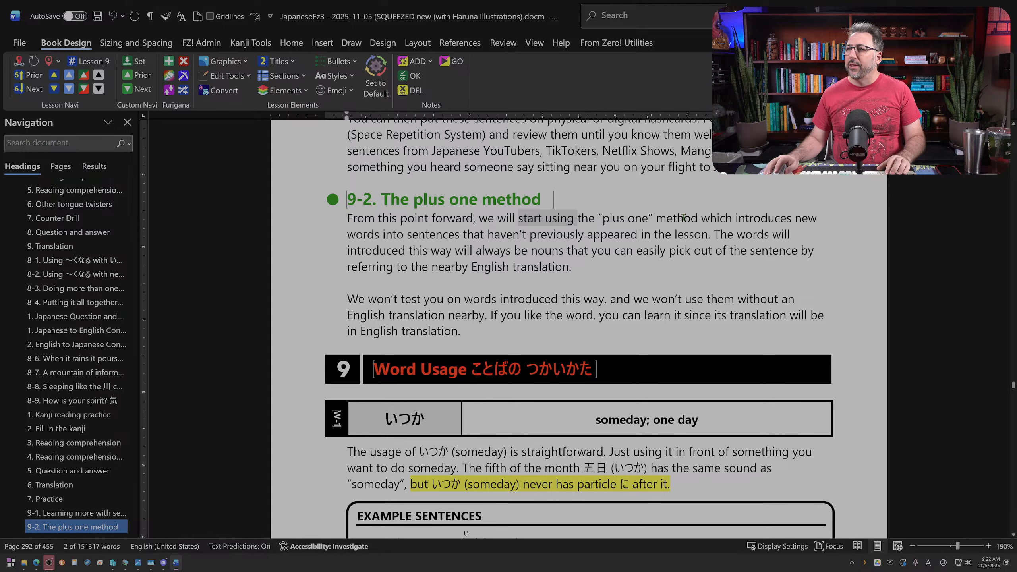
left_click(697, 218)
type(",")
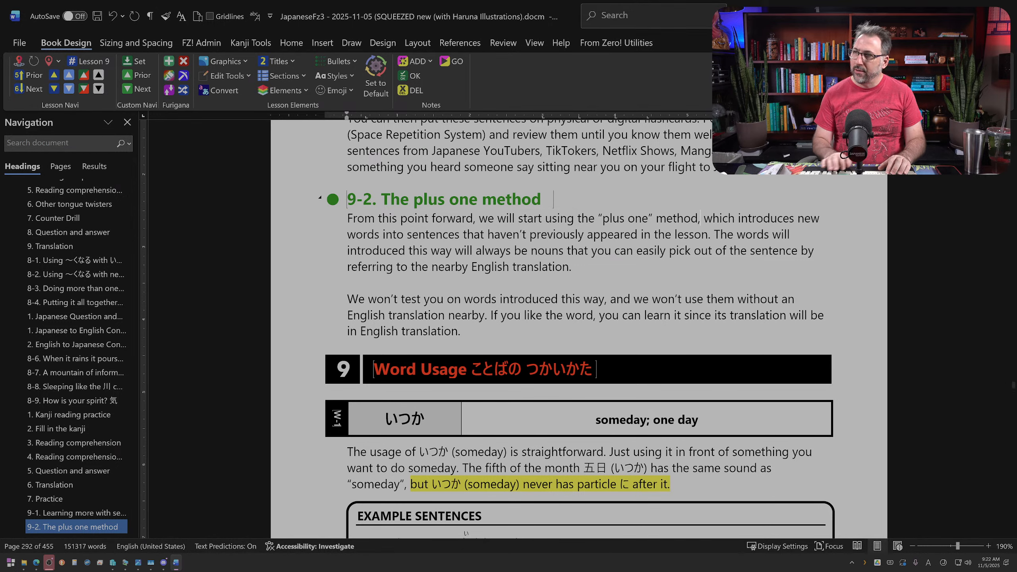
key("Left")
key("BackSpace")
type(".")
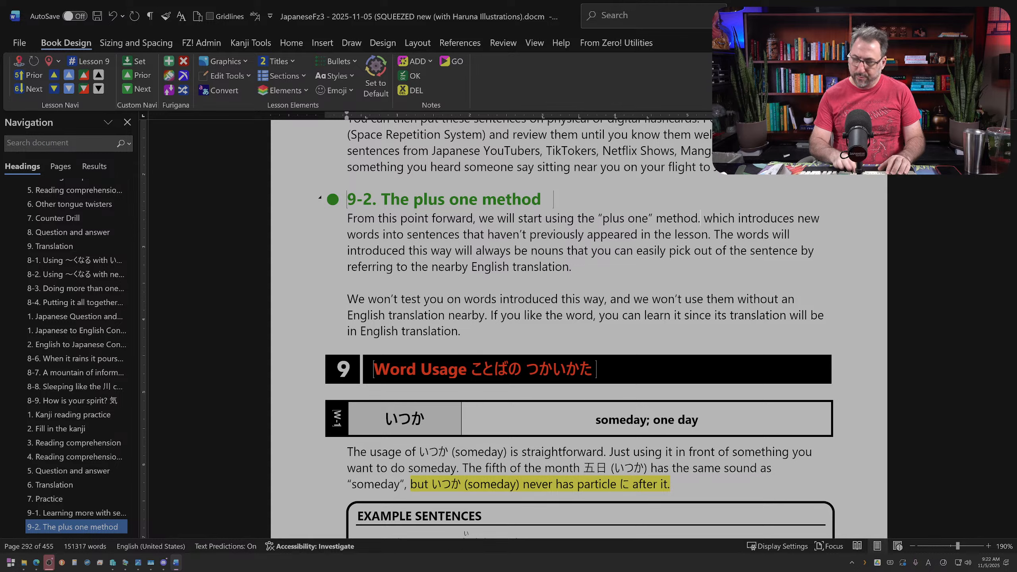
key("shift+Right")
key("shift+Right")
key("shift+Right")
key("shift+Right")
key("shift+Right")
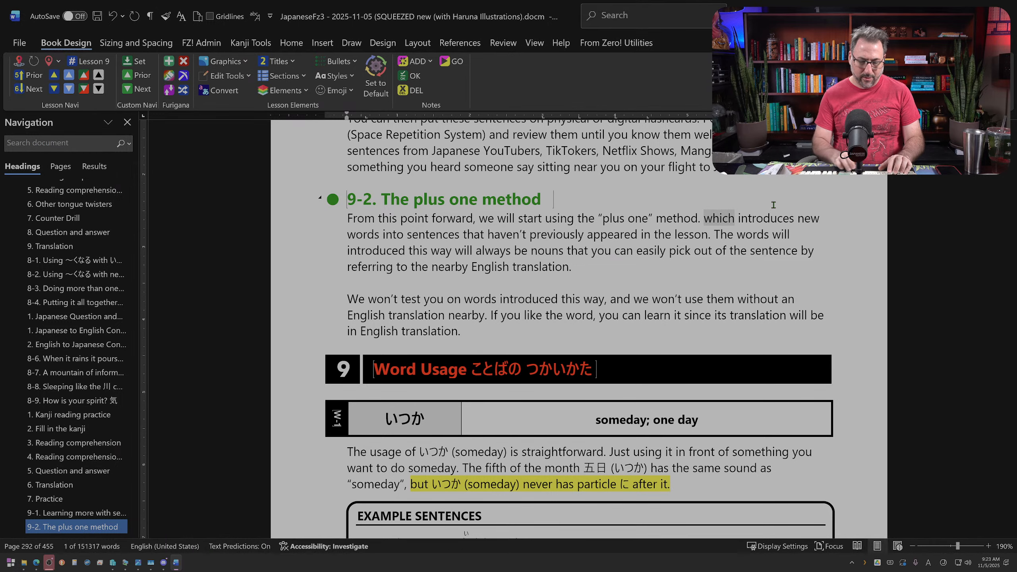
type("This")
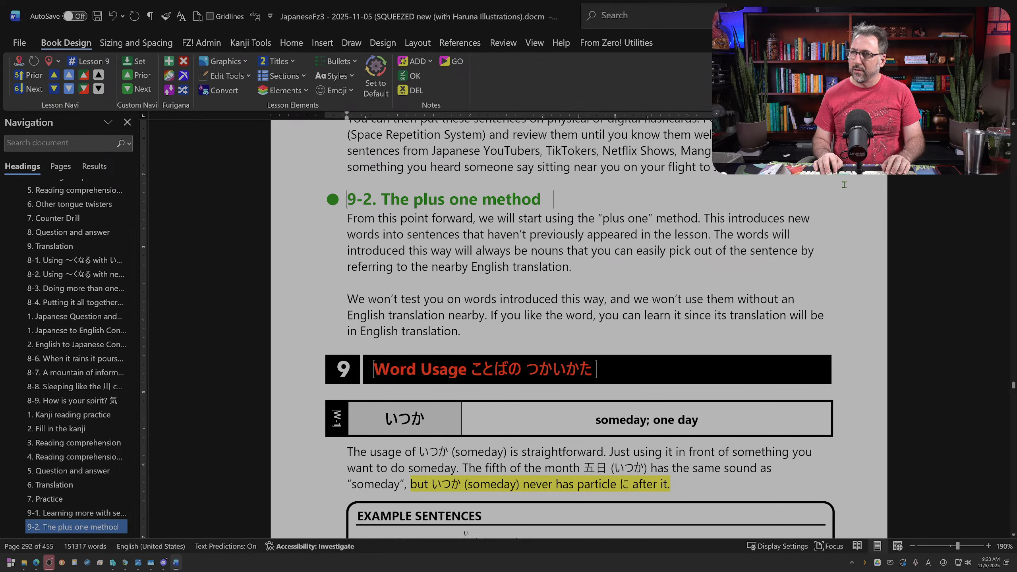
type(" allows for")
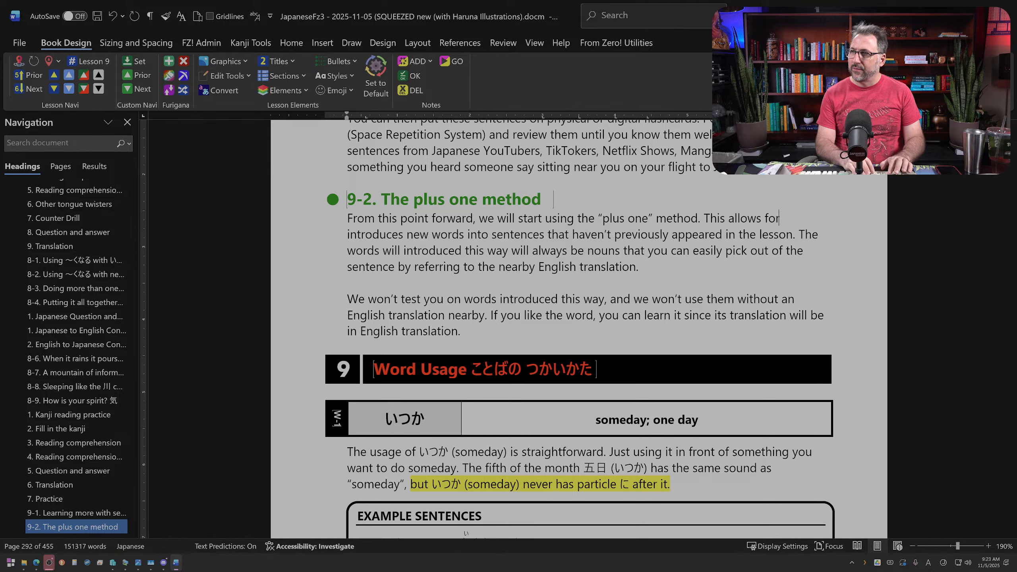
type(" new words to be ")
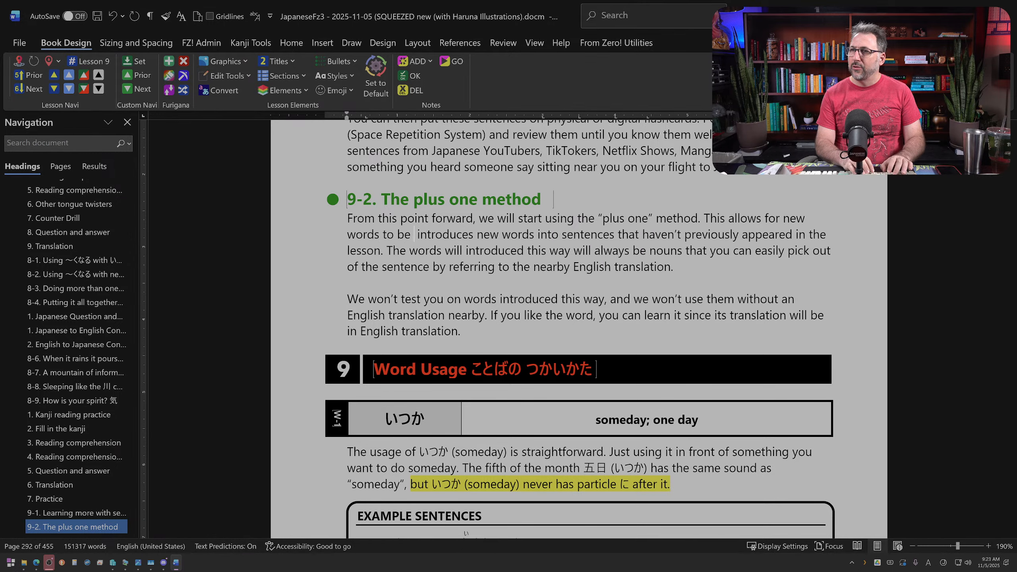
type("introduce")
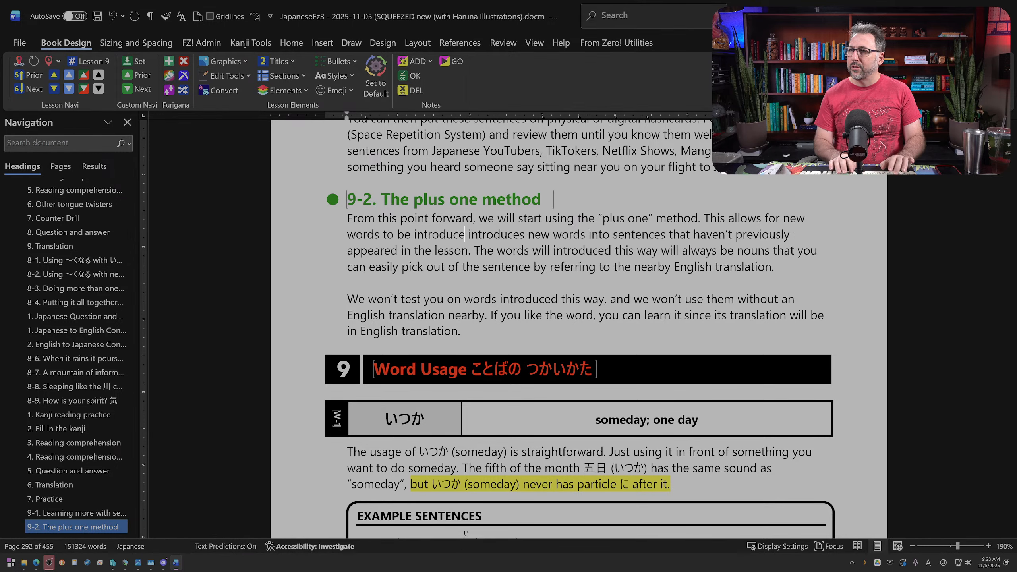
type("d")
Step: After "This", replace "introduces new words into" with "allows for new words to be introduced in"
key("shift+Left")
key("shift+Left")
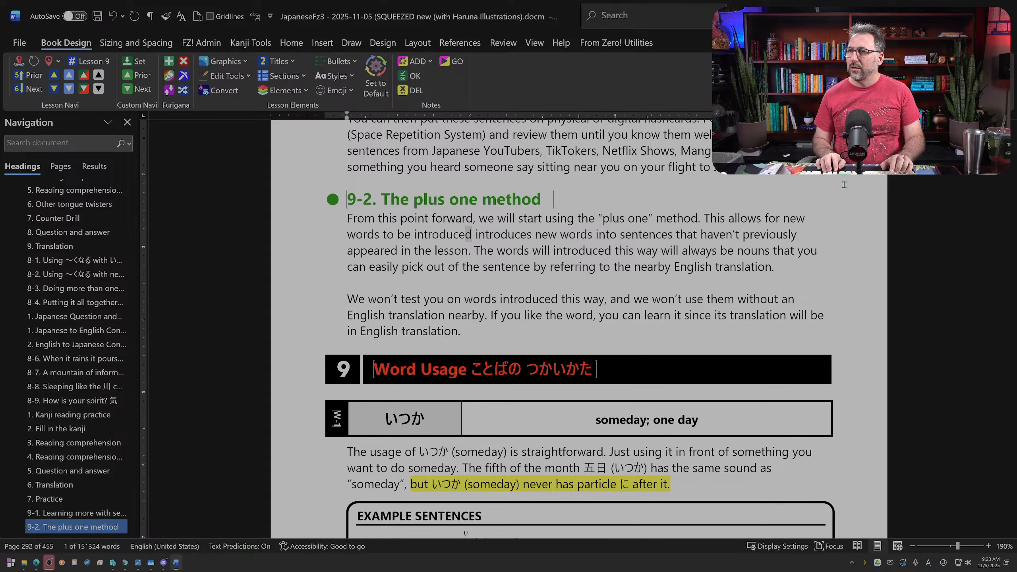
key("shift+Right")
key("shift+Right")
key("shift+Right")
key("shift+Right")
key("shift+Right")
key("shift+Right")
key("shift+Right")
key("shift+Right")
key("shift+Right")
key("shift+Right")
key("shift+Right")
key("shift+Right")
key("shift+Right")
key("shift+Right")
key("shift+Right")
key("shift+Right")
key("shift+Right")
key("shift+Right")
key("shift+Right")
key("shift+Right")
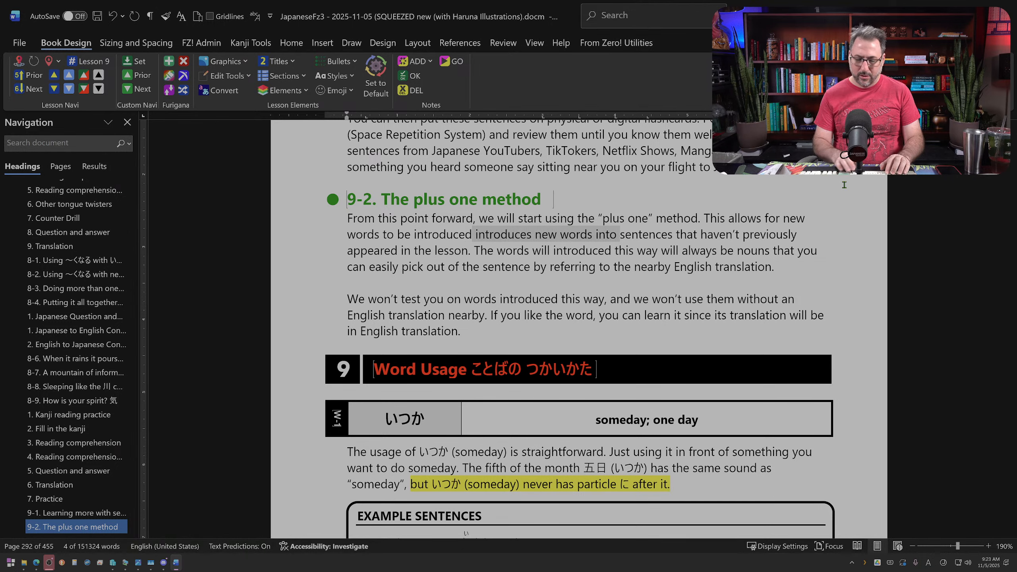
type("in the lesson. The")
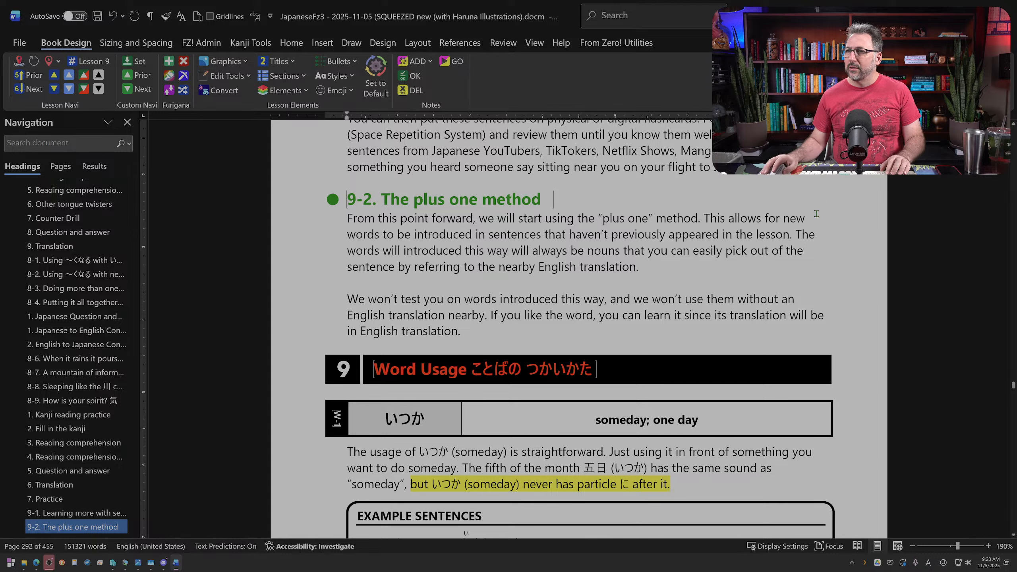
Step: Change "the lesson" to "a lesson" and delete the extra "will" before "introduced this way" in section 9-2's first paragraph
left_click_drag(544, 234, 615, 231)
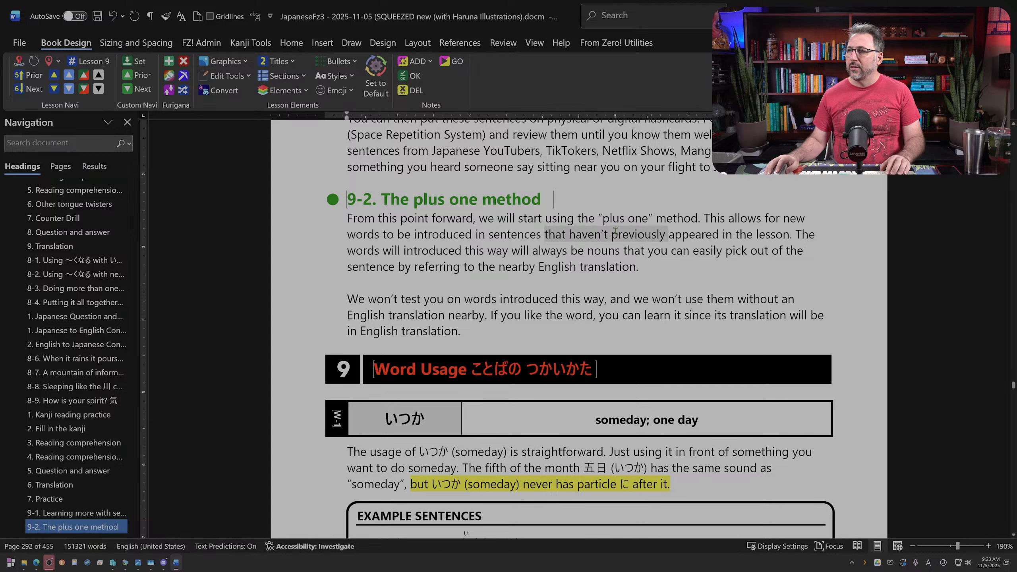
left_click(694, 235)
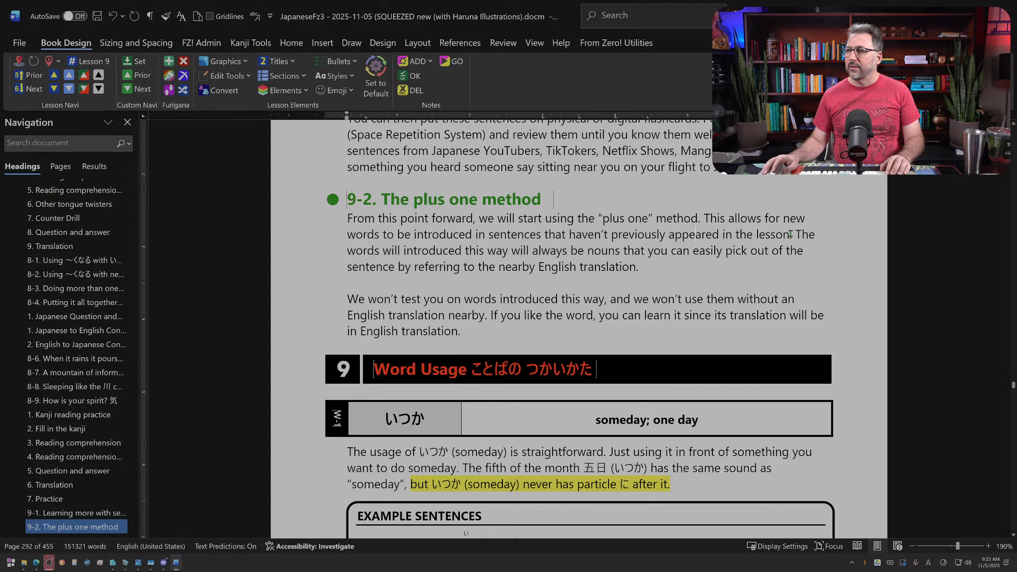
double_click(744, 234)
type("a")
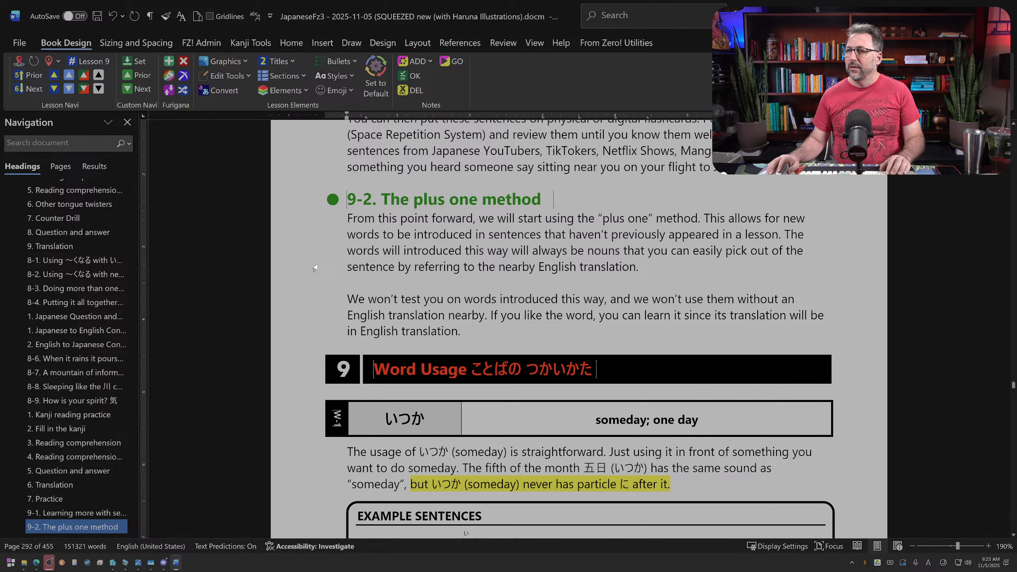
double_click(385, 250)
key("Delete")
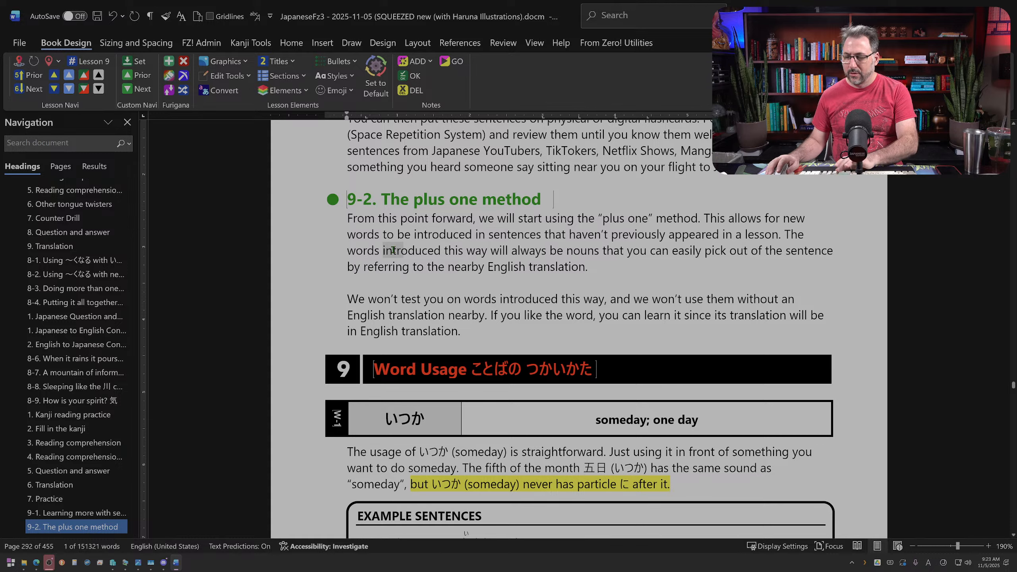
Step: Replace "The words introduced this way will always be" with "Only" in section 9-2's first paragraph
double_click(496, 250)
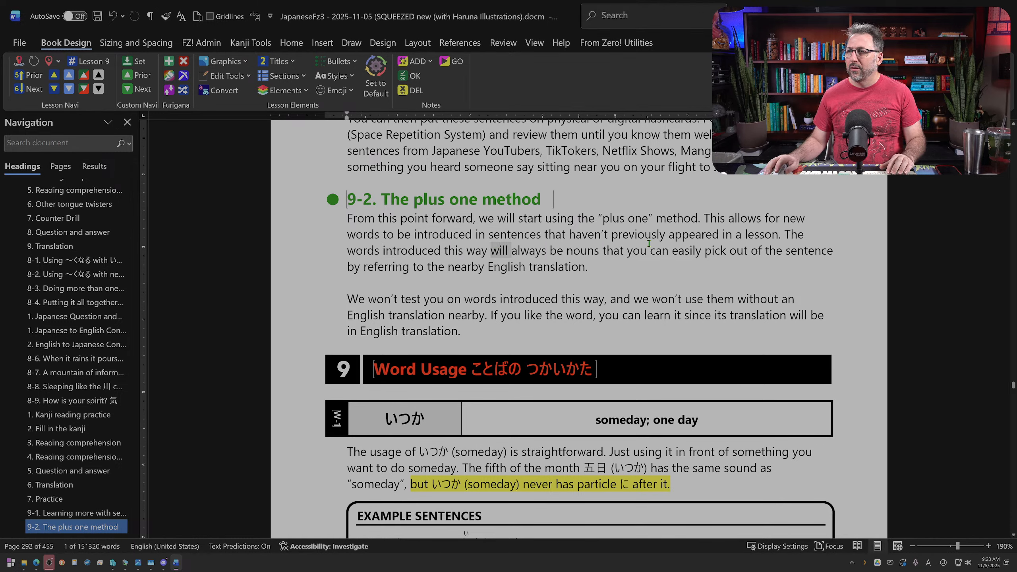
left_click(784, 234)
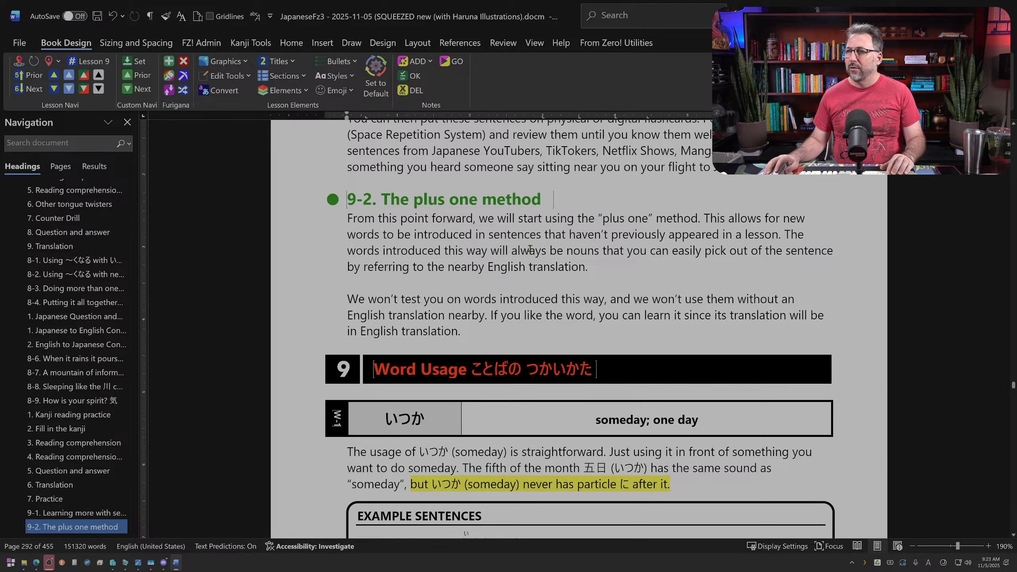
left_click_drag(560, 250, 787, 234)
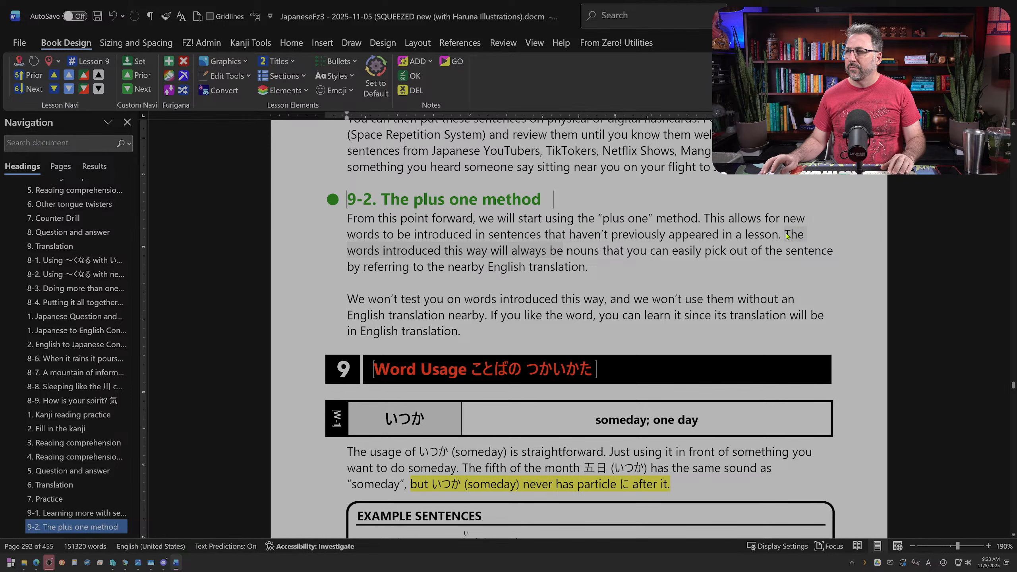
type("Only")
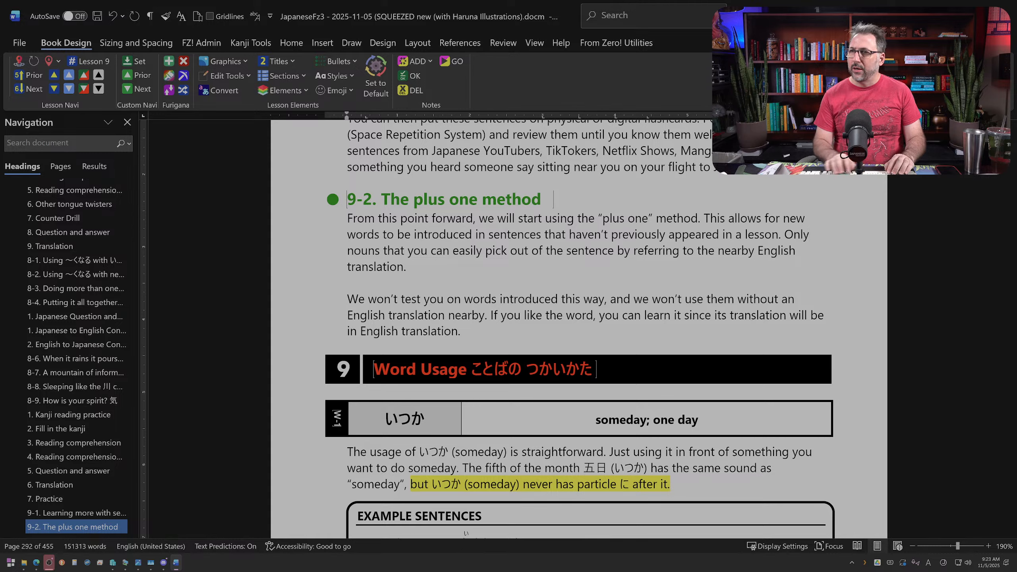
Step: Insert "will be introduced this way, and" after "Only nouns" in section 9-2's first paragraph
left_click(385, 250)
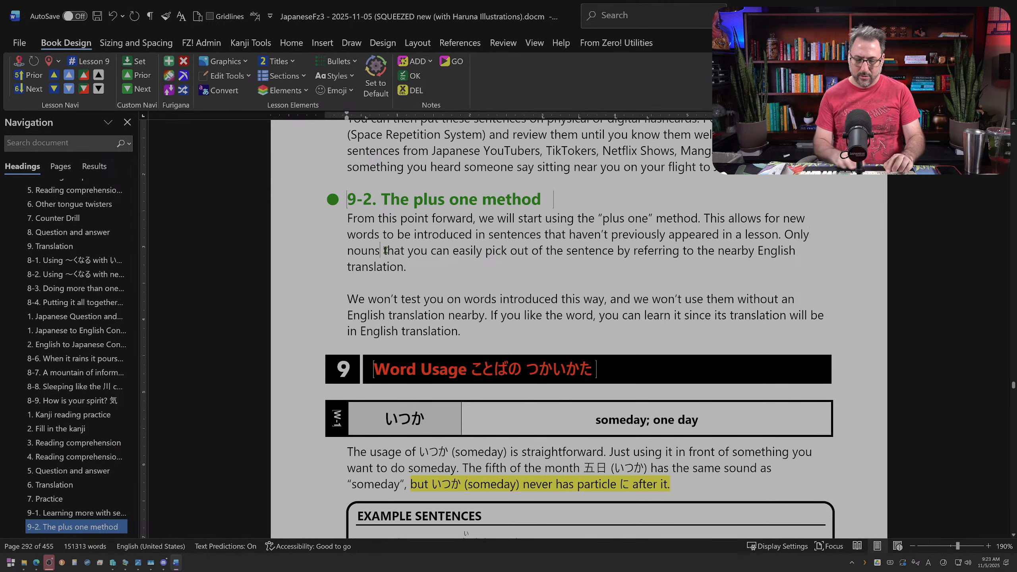
type("will be introduc")
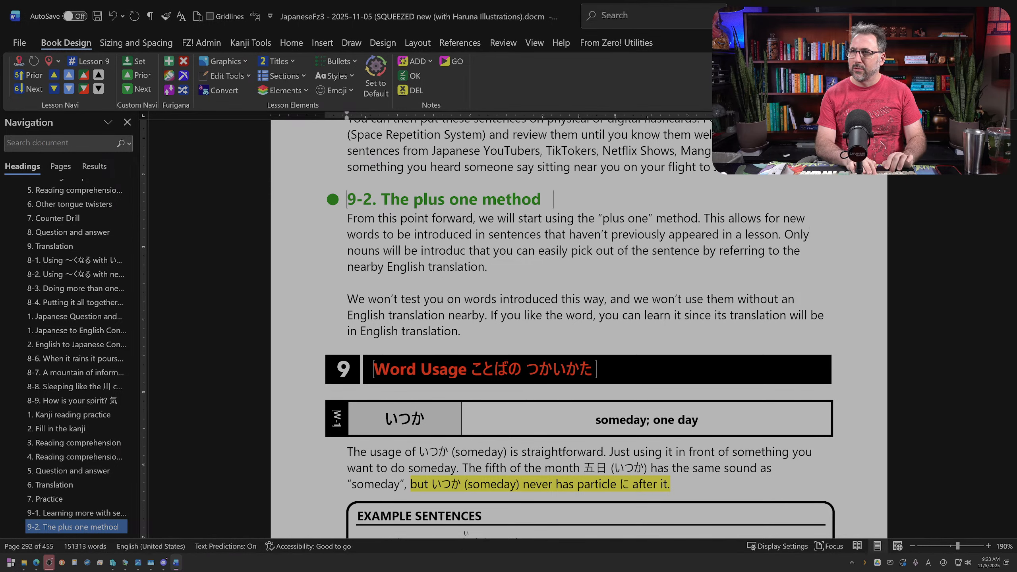
type("ed this way, so")
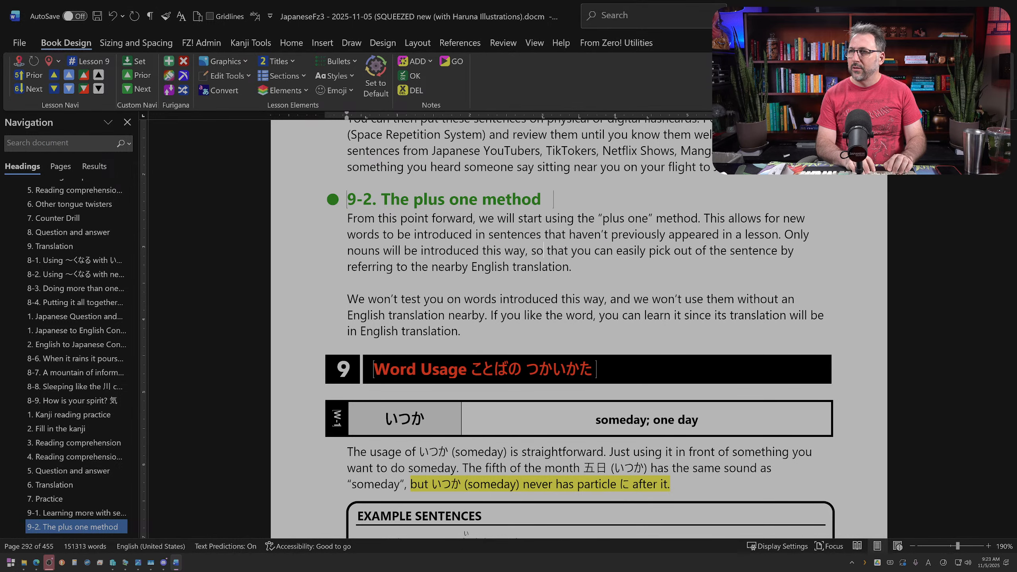
key("BackSpace")
key("BackSpace")
type("and")
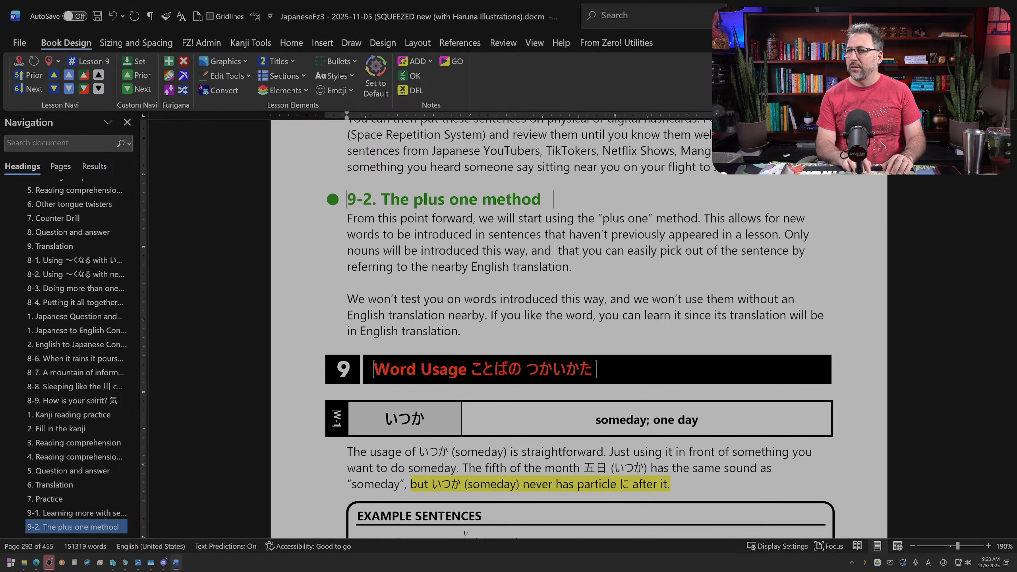
Step: Replace the words from "that you can easily pick" through "nearby" with "the translation of the word will be in the nearly"
key("ctrl+shift+Right")
key("ctrl+shift+Right")
key("ctrl+shift+Right")
key("ctrl+shift+Right")
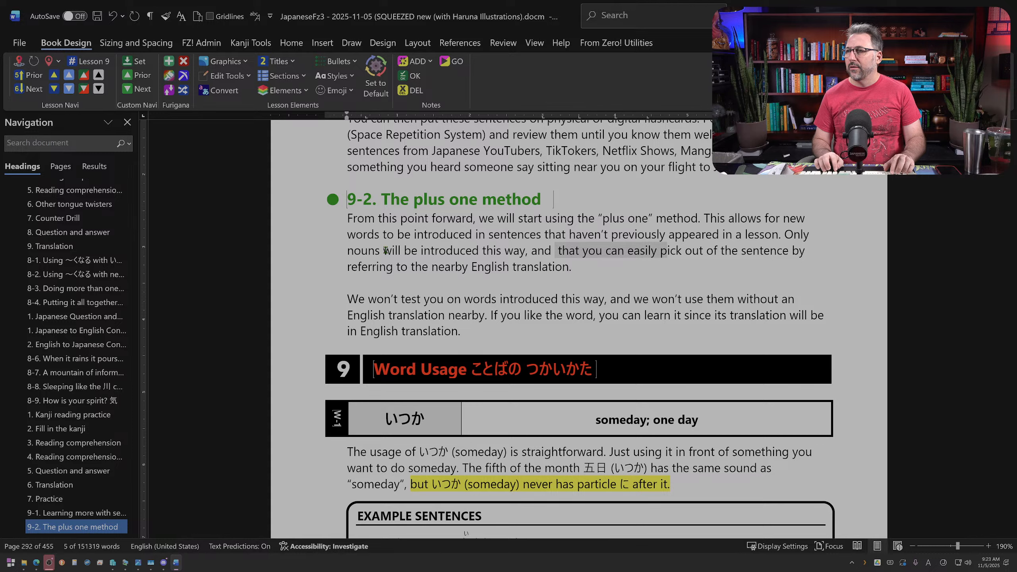
key("ctrl+shift+Right")
key("ctrl+shift+Right")
key("ctrl+shift+Right")
key("ctrl+shift+Right")
key("ctrl+shift+Right")
key("ctrl+shift+Right")
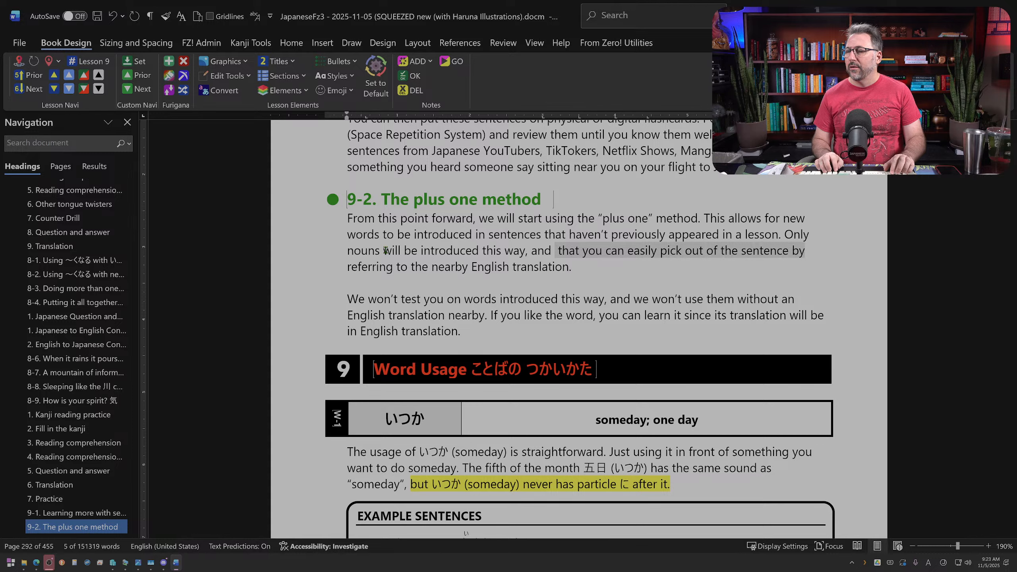
key("ctrl+shift+Right")
key("ctrl+shift+Right")
key("ctrl+shift+Right")
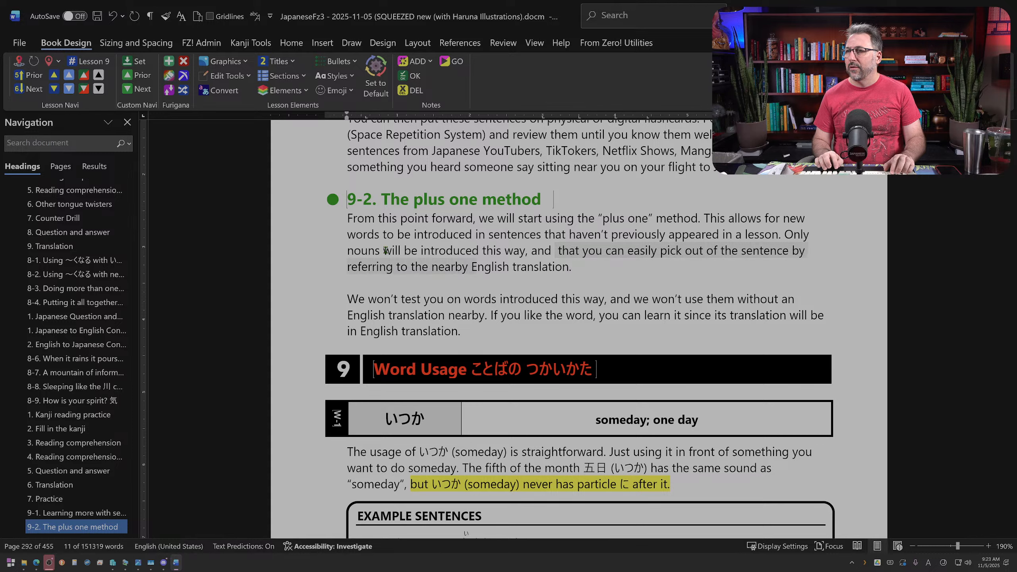
type("the tEnglish translation.")
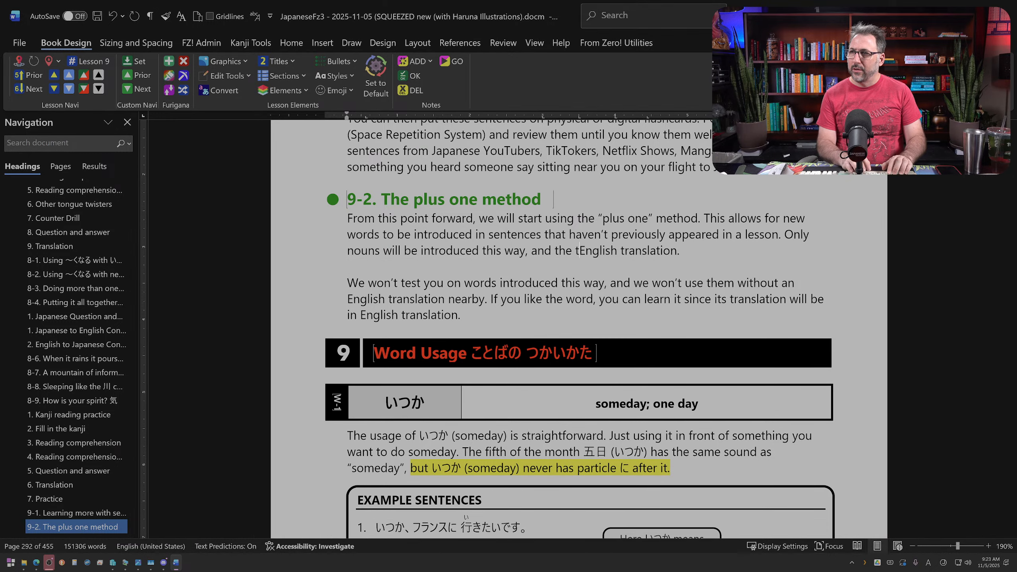
key("BackSpace")
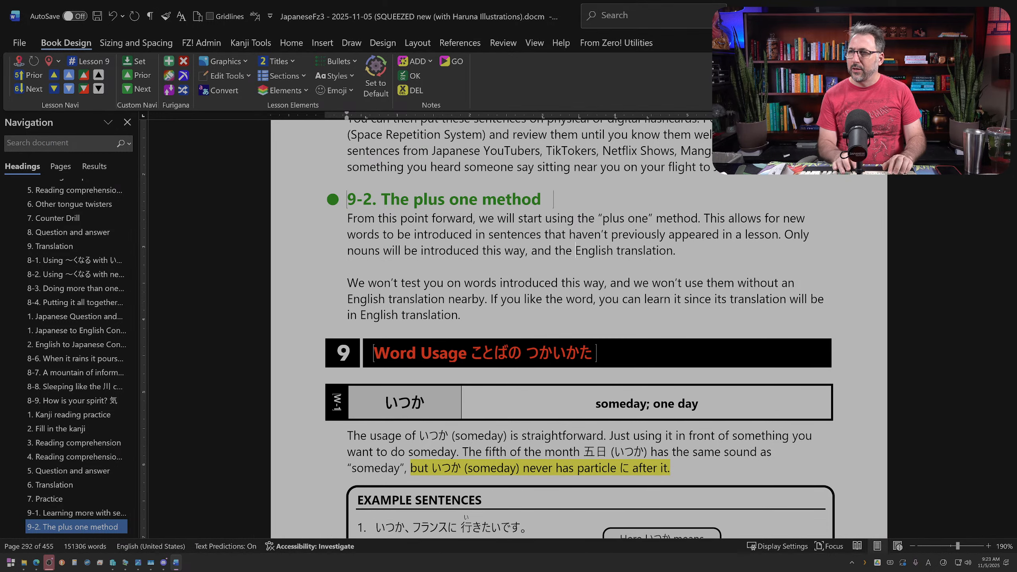
type("tr")
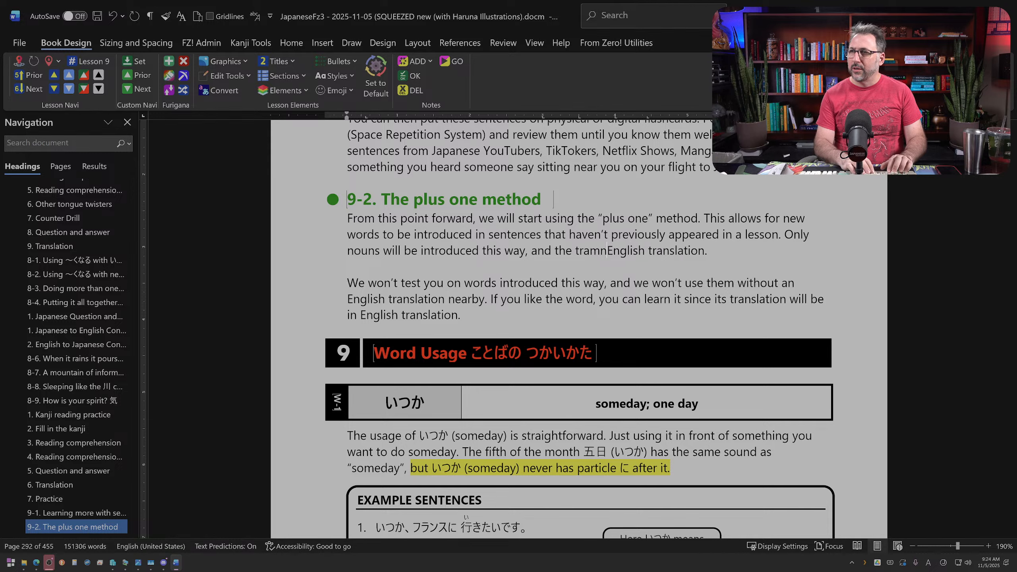
type("anslation of the w")
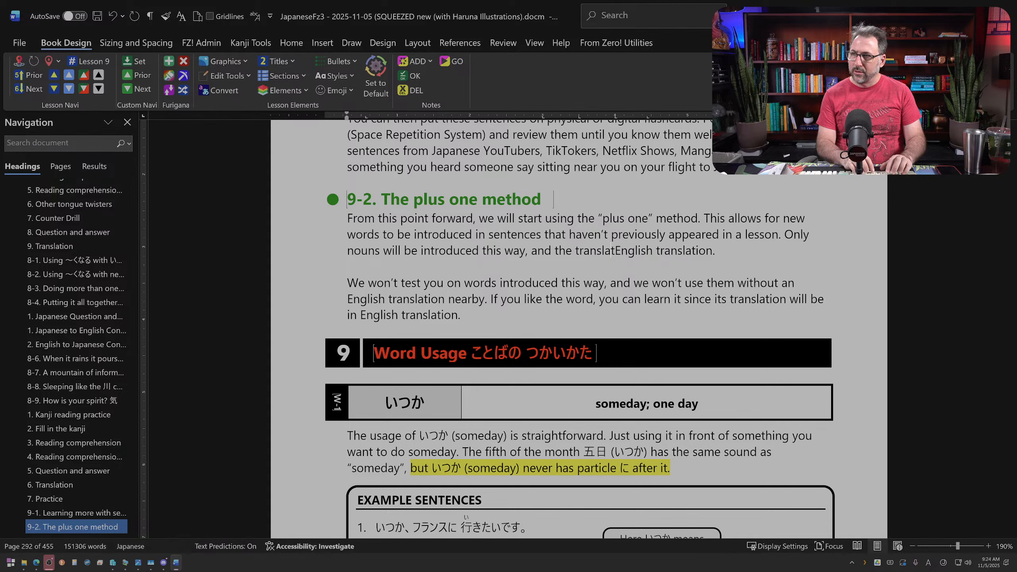
type("ord will be ")
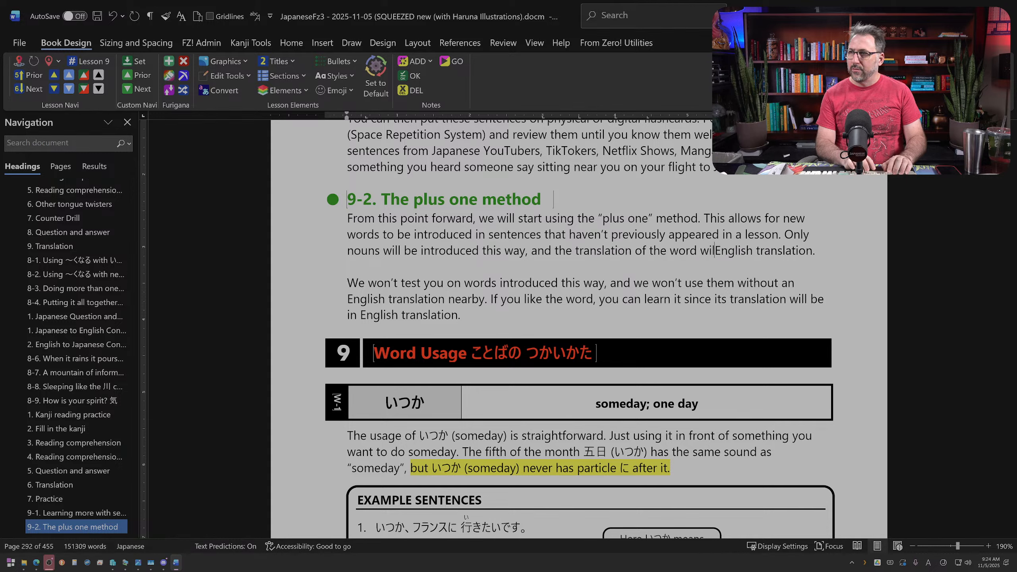
type("in the nearly")
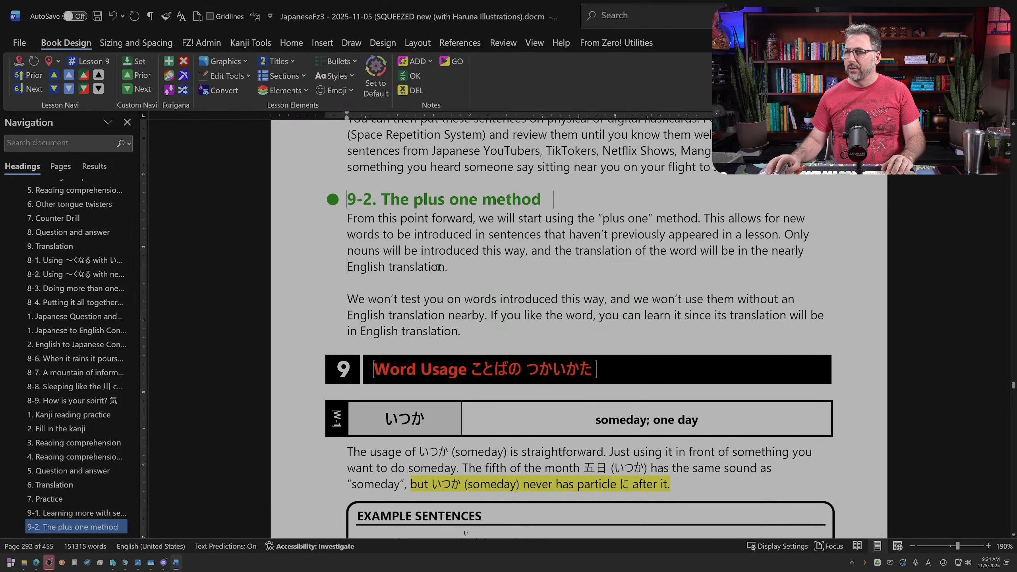
Step: Change the final word of section 9-2's first paragraph from "translation" to "sentence"
triple_click(438, 267)
left_click(439, 271)
double_click(438, 268)
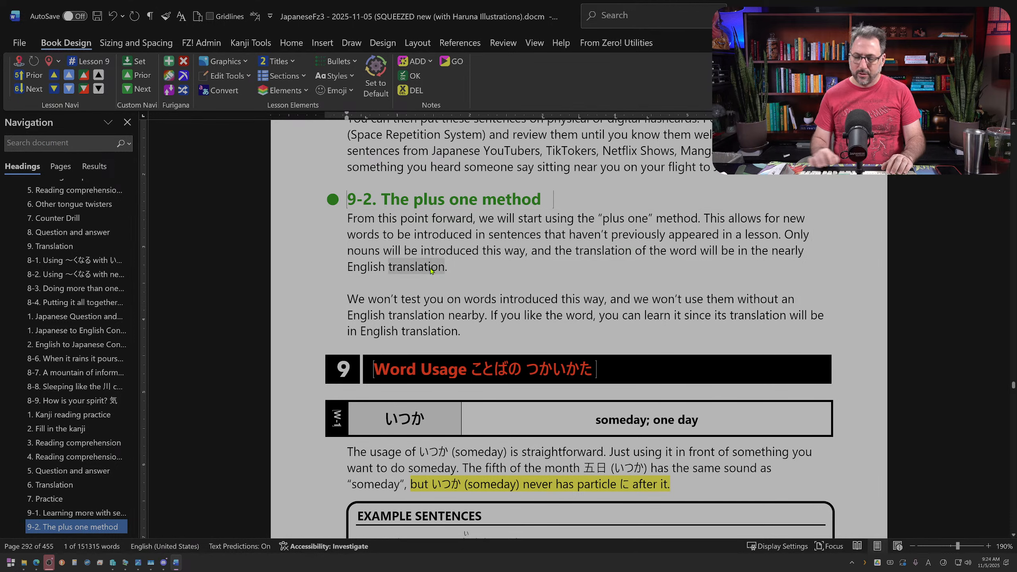
type("sentenc")
type("e so you can")
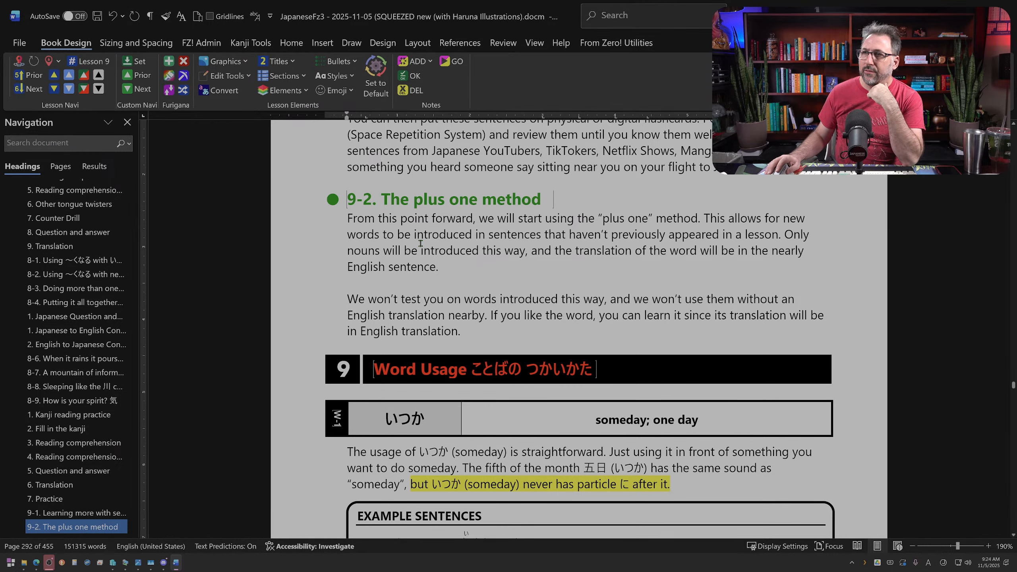
Step: In section 9-2's opening lines, replace "this point forward" with "now on" and "new words" with "up to one word"
left_click_drag(379, 219, 473, 218)
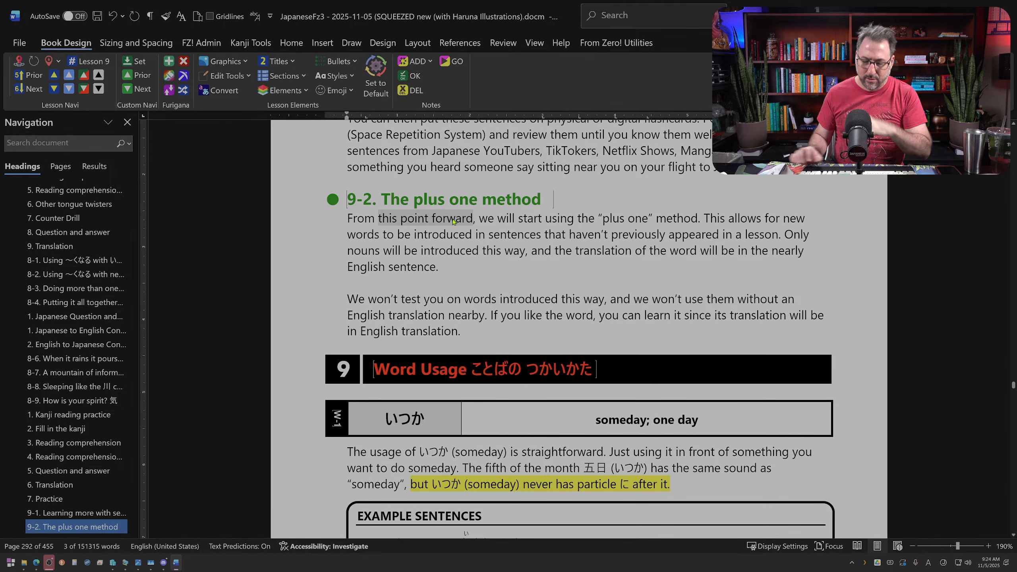
type("now on")
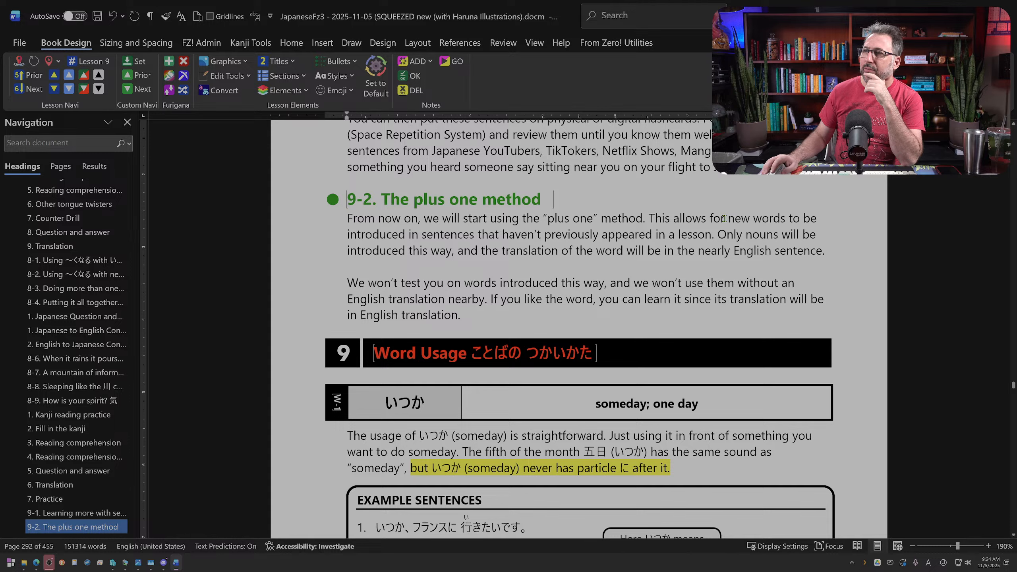
left_click_drag(737, 218, 787, 219)
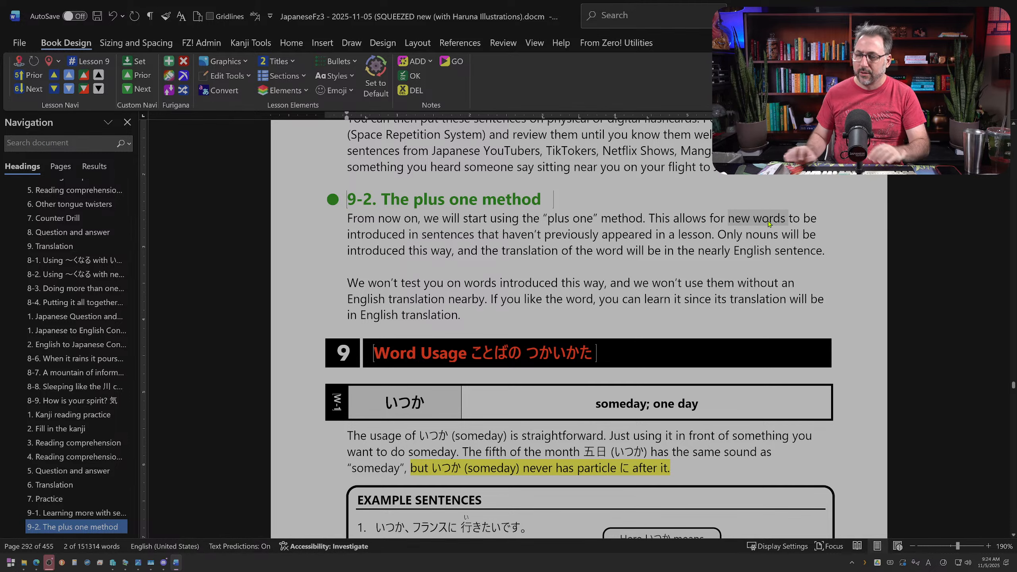
type("up to one word")
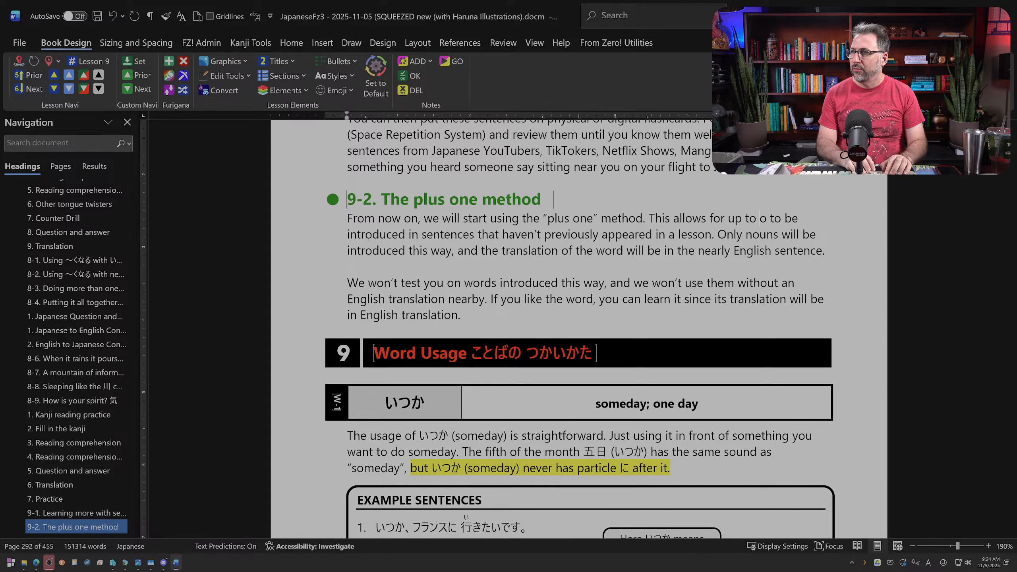
key("Right")
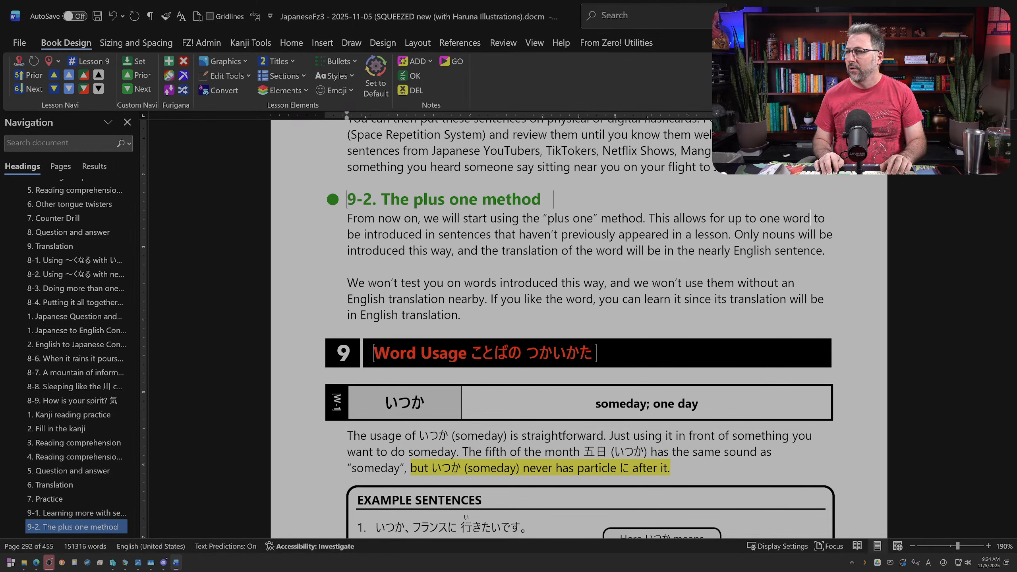
key("ctrl+Right")
key("ctrl+Right")
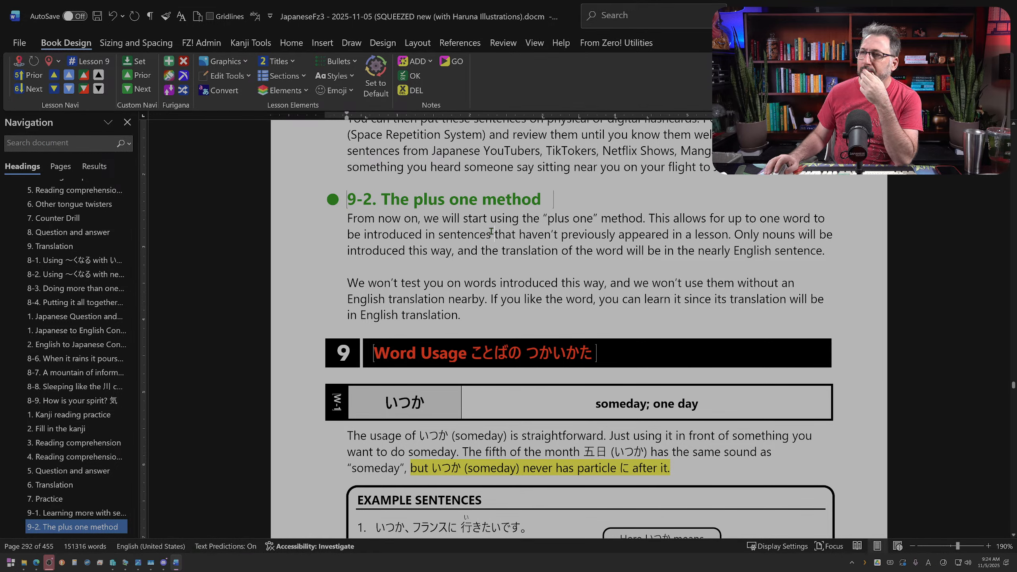
Step: Insert "completely new" before "word" in the phrase "up to one word"
left_click(785, 218)
type("new")
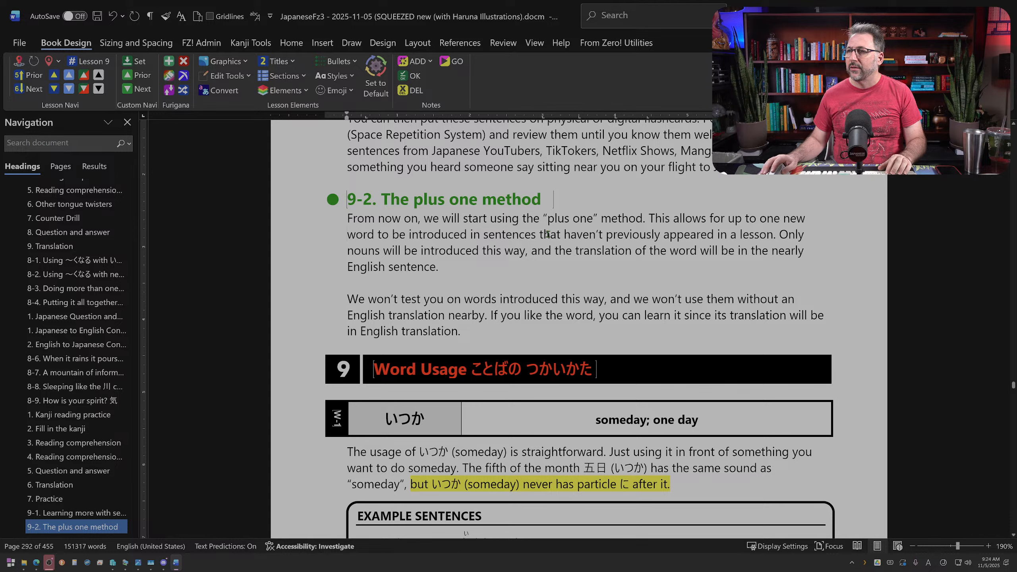
left_click_drag(547, 235, 613, 234)
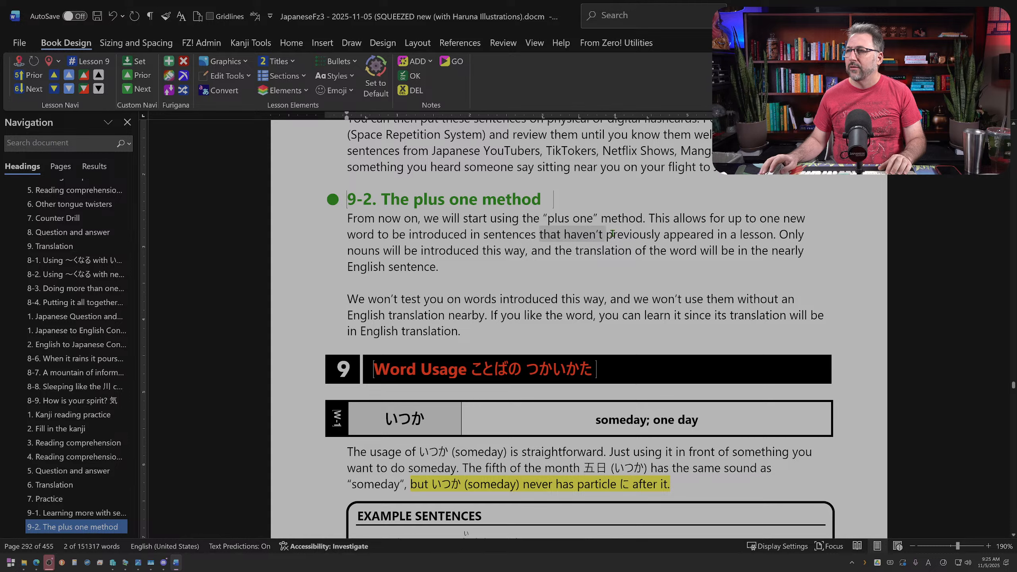
left_click(631, 236)
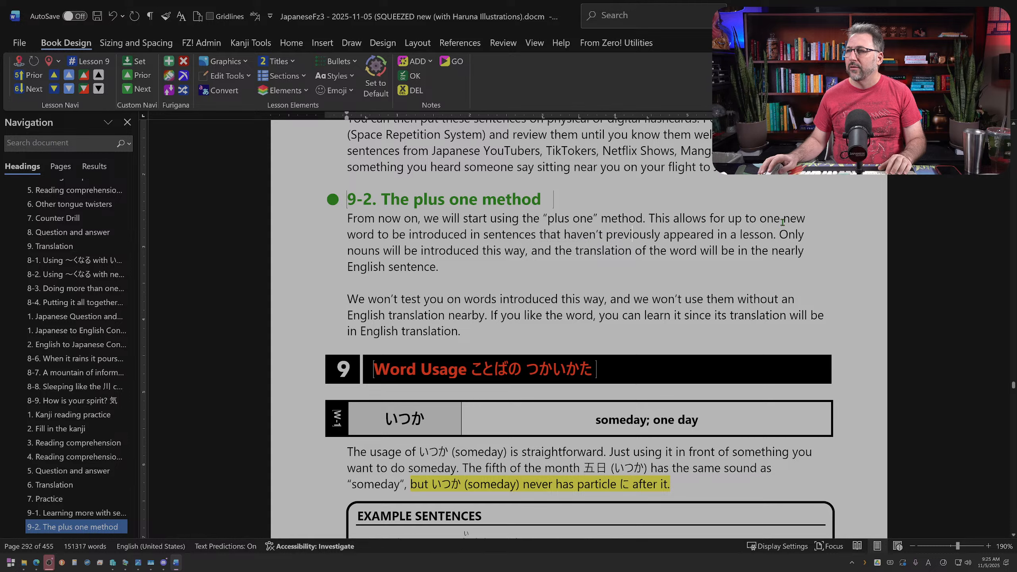
type("completely new word to be introduced in sentences that haven’t previously appeared in a")
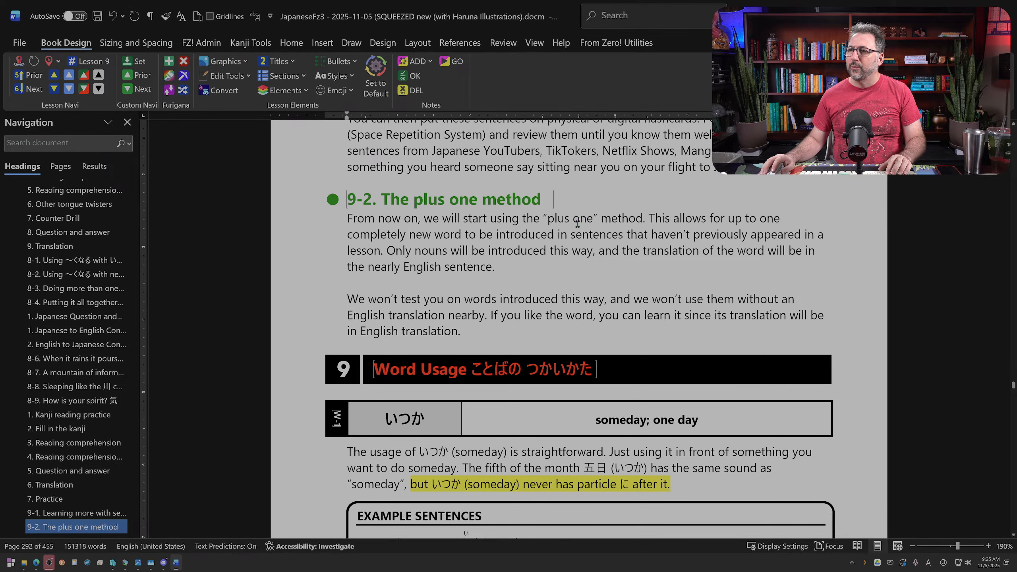
Step: Delete "that haven't previously appeared in a lesson" after "introduced in sentences" in section 9-2's first paragraph
left_click_drag(632, 236, 377, 249)
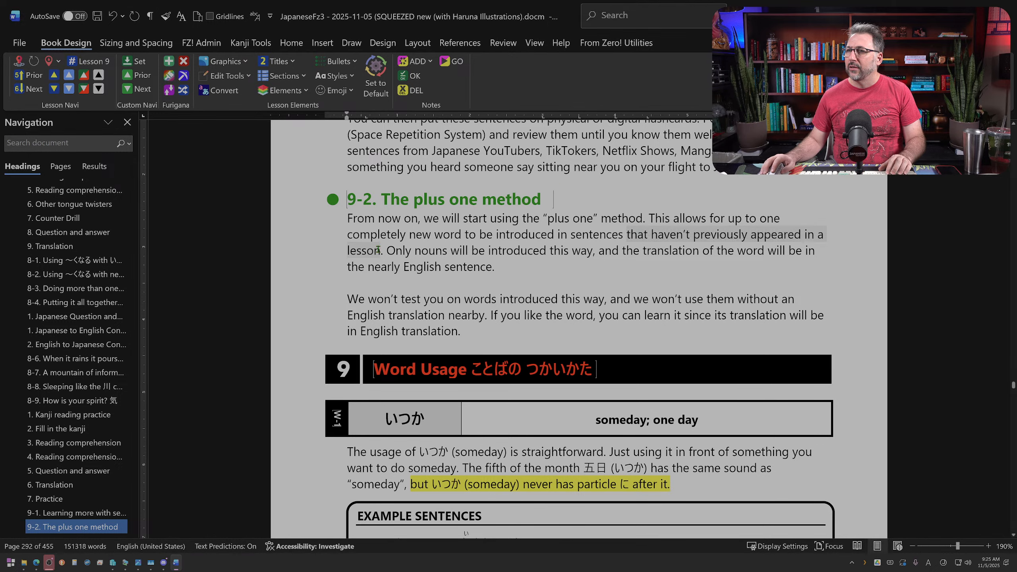
key("alt+f")
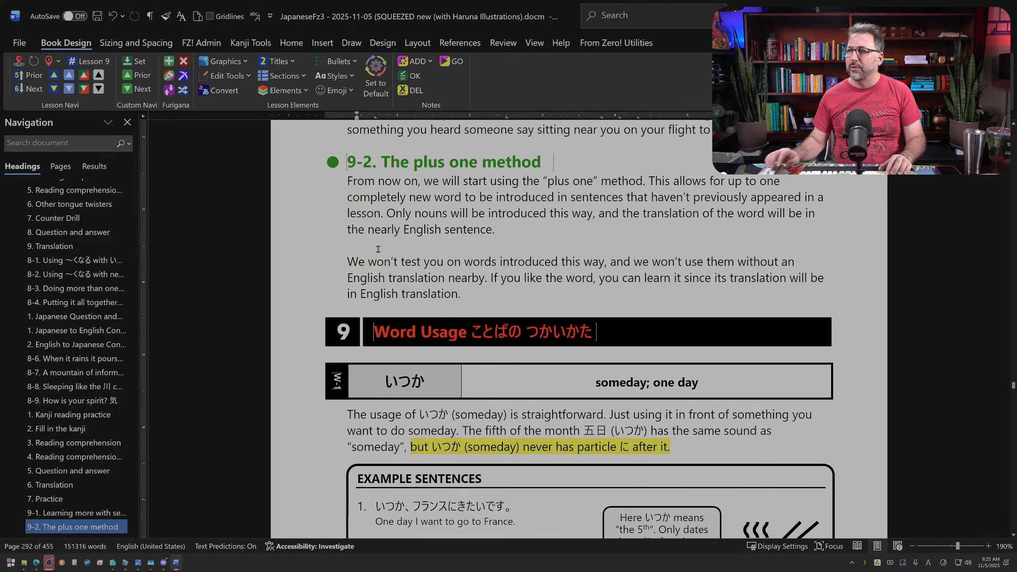
left_click_drag(634, 196, 380, 215)
key("Delete")
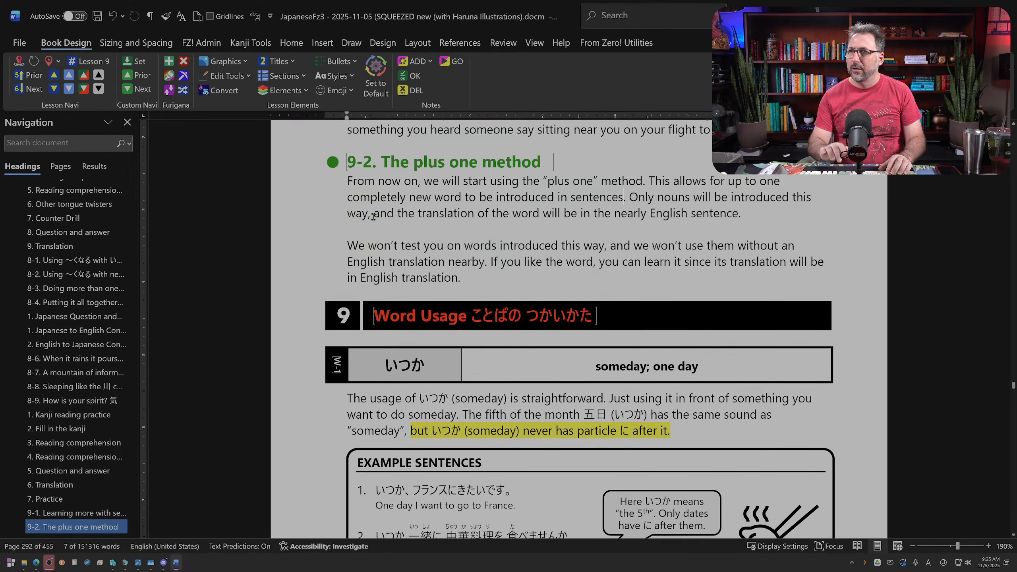
Step: Insert "(nouns only)" after "completely new word" in section 9-2's first paragraph
double_click(453, 196)
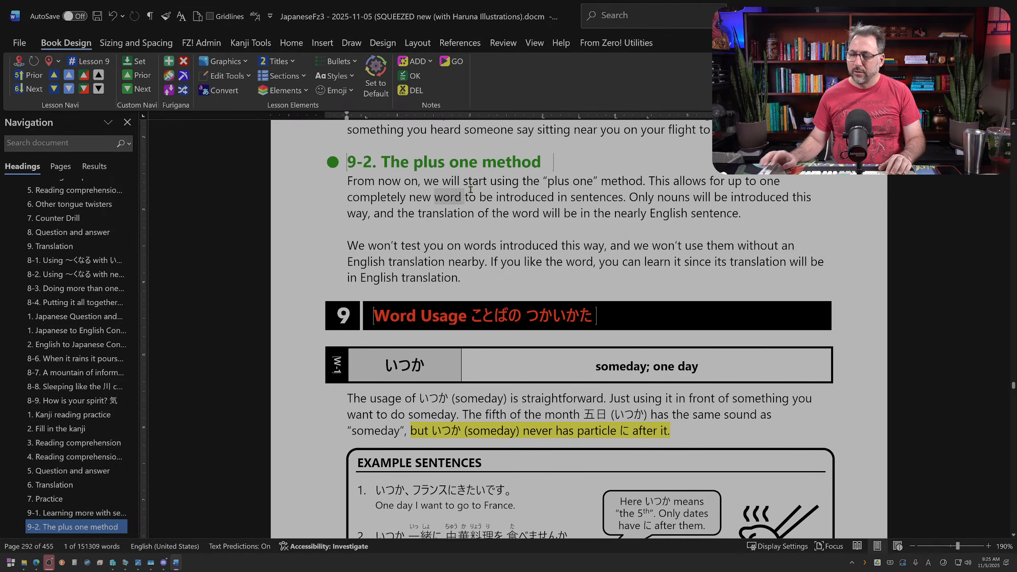
type("noun")
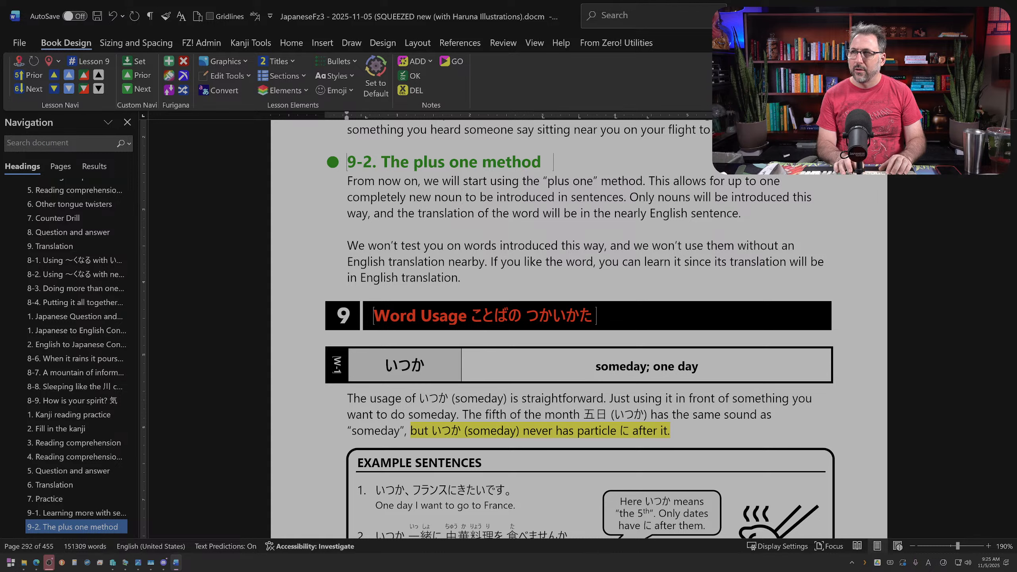
key("BackSpace")
key("BackSpace")
type("word (n")
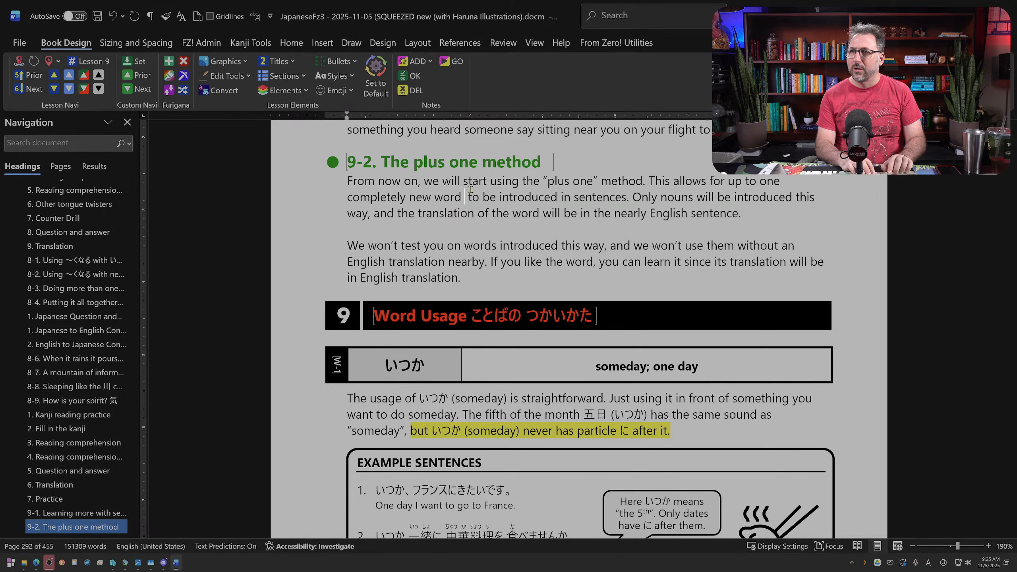
type("ouns only")
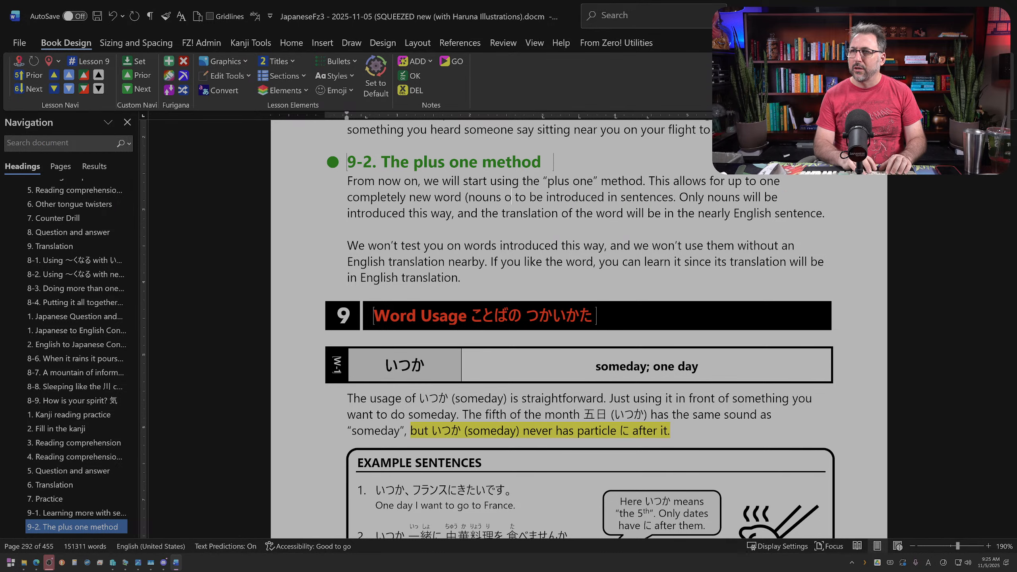
type(")")
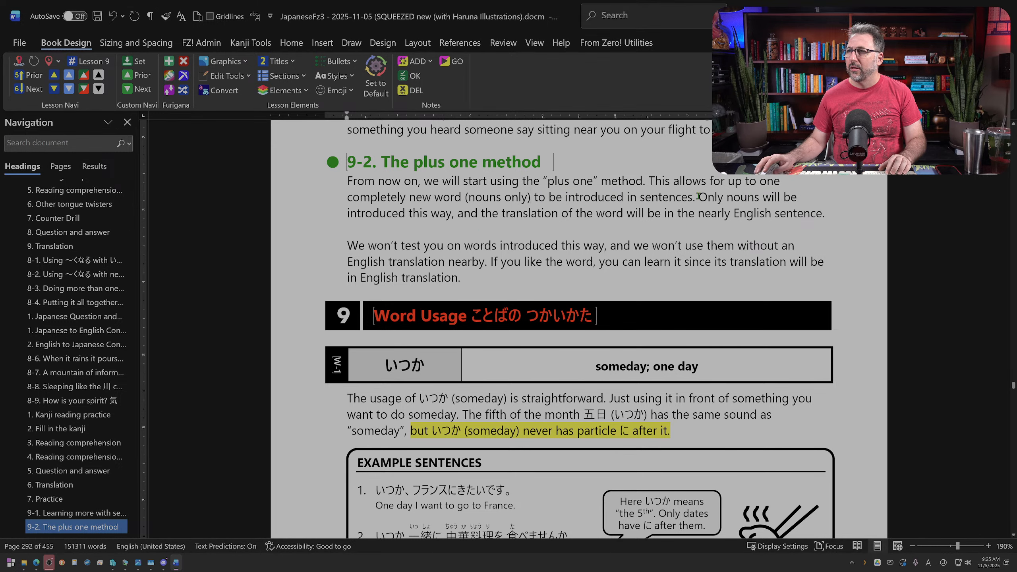
Step: Delete everything after "to be introduced in sentences." in section 9-2's first paragraph
left_click_drag(699, 196, 482, 212)
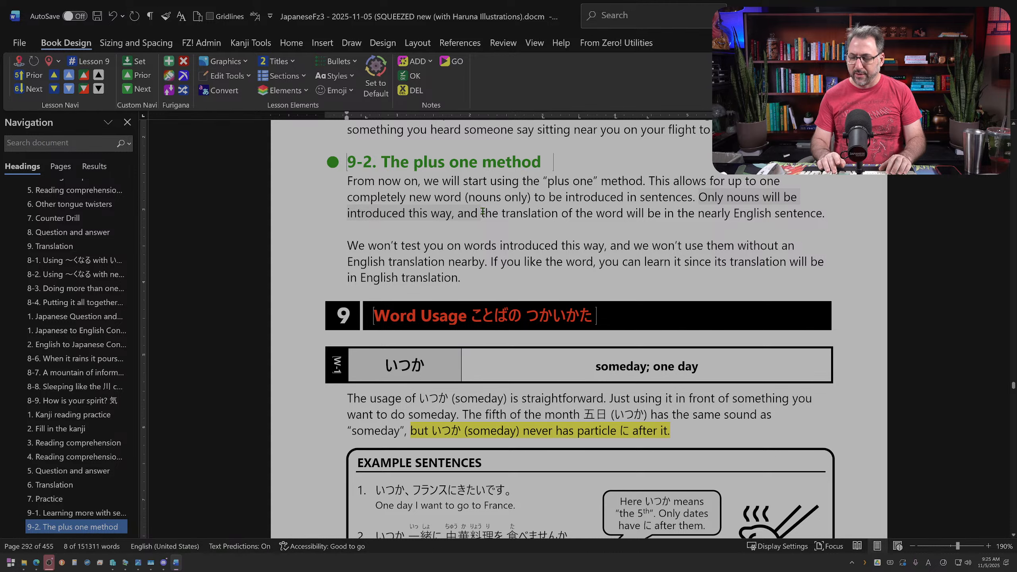
type("The")
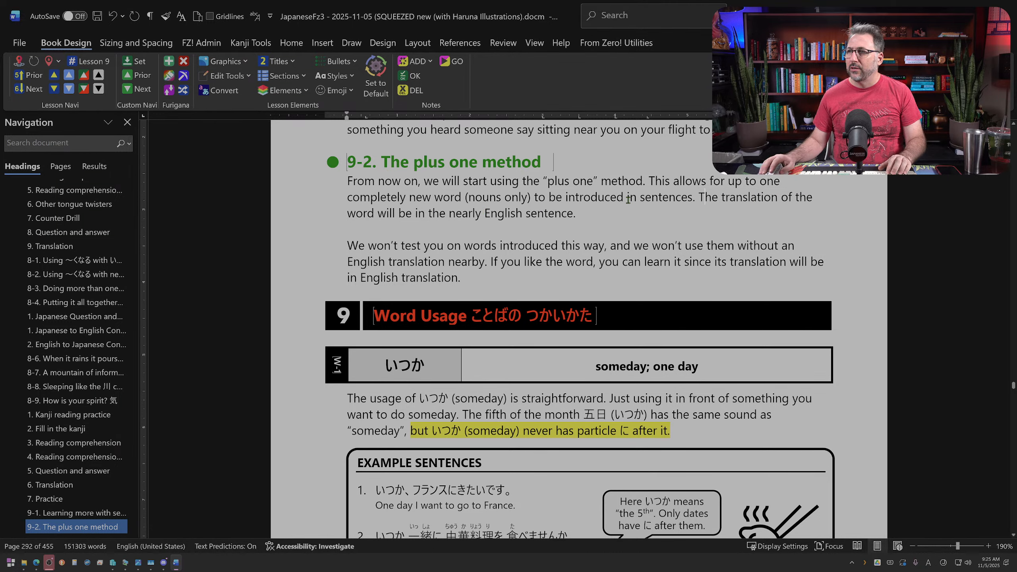
left_click_drag(700, 195, 478, 207)
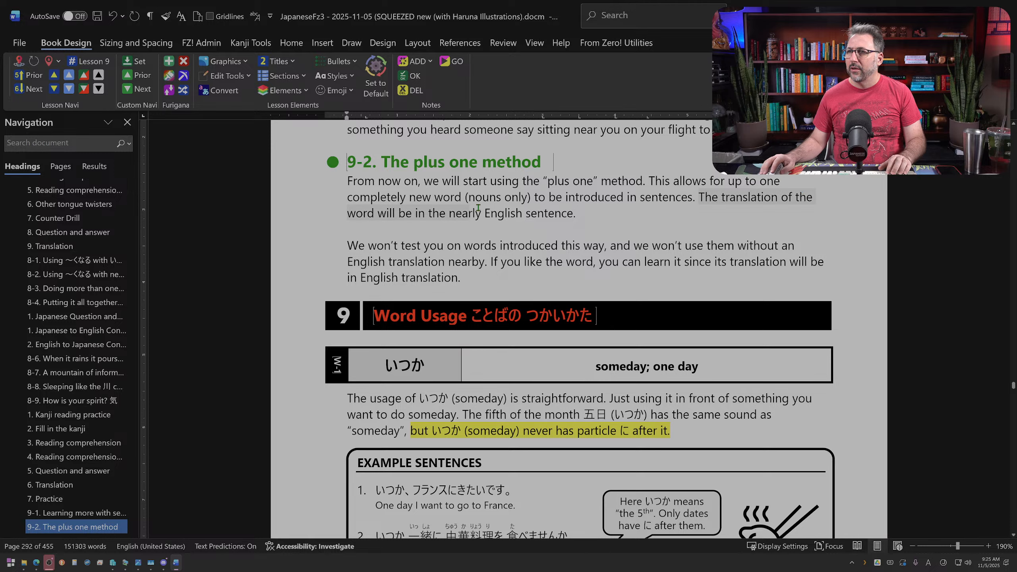
key("BackSpace")
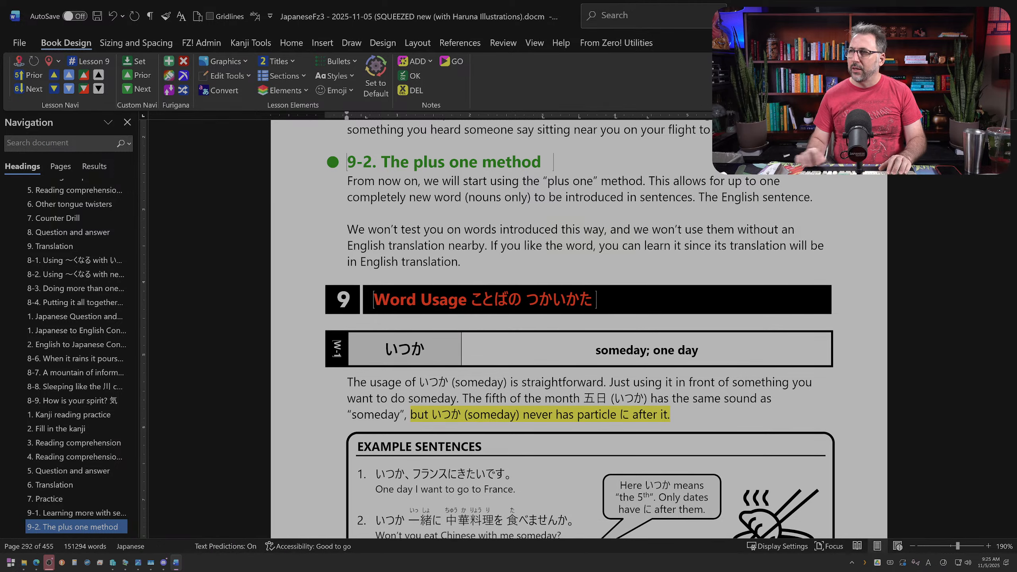
key("BackSpace")
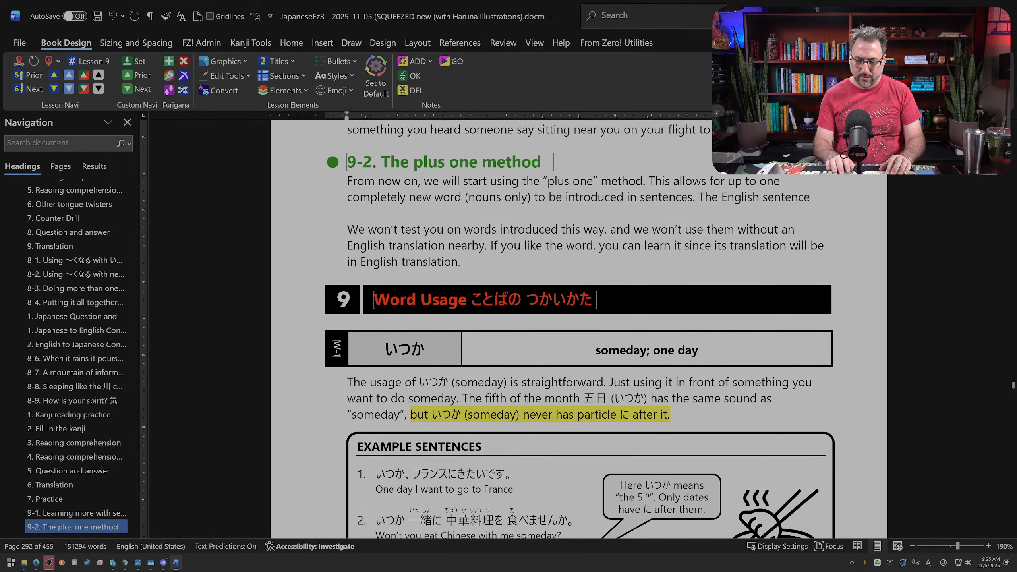
type("will alwo")
key("BackSpace")
key("BackSpace")
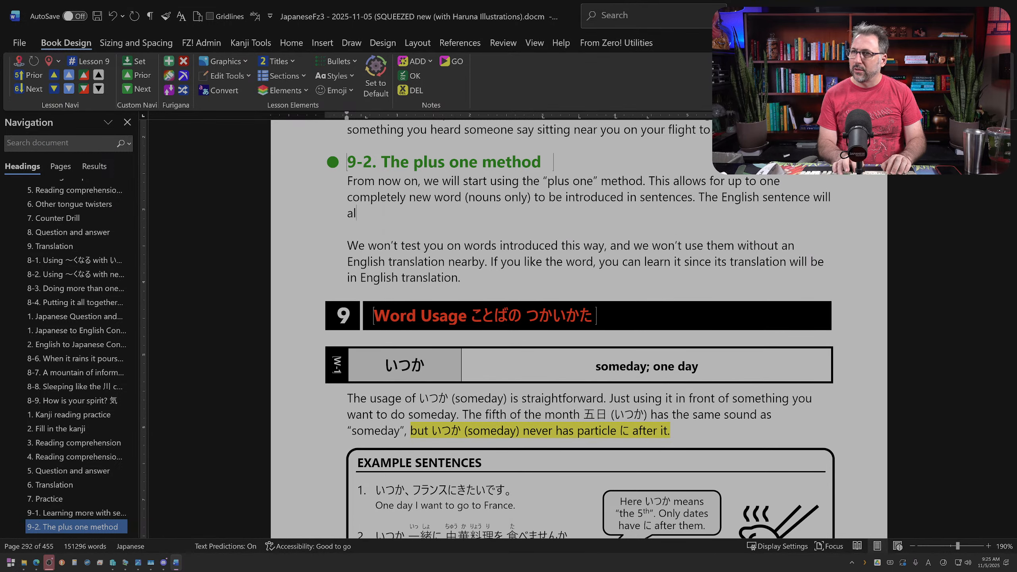
key("BackSpace")
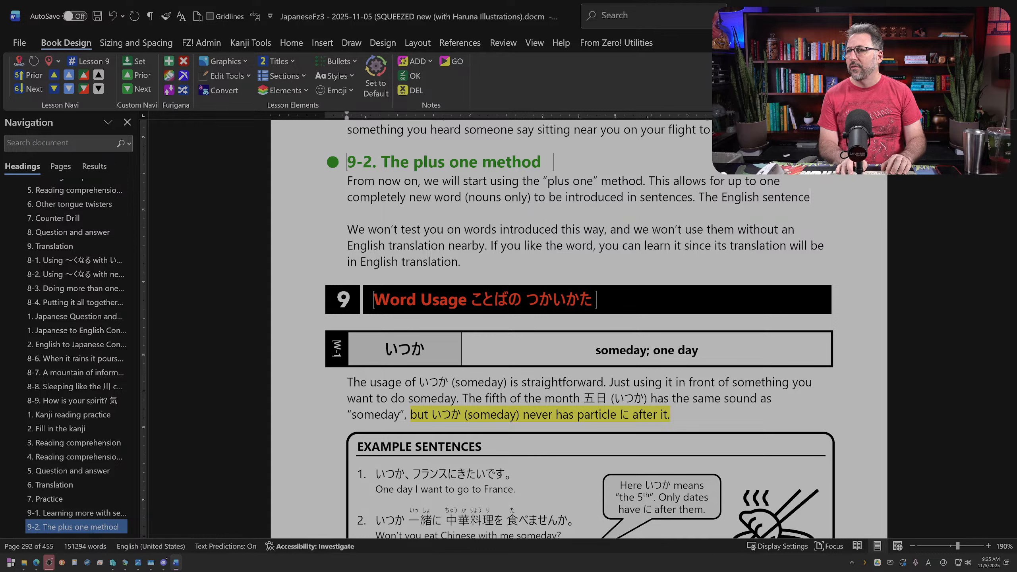
key("BackSpace")
key("BackSpace")
key("BackSpace")
key("BackSpace")
key("BackSpace")
key("BackSpace")
key("BackSpace")
key("BackSpace")
key("BackSpace")
key("BackSpace")
key("BackSpace")
key("BackSpace")
key("BackSpace")
key("BackSpace")
key("BackSpace")
key("BackSpace")
key("BackSpace")
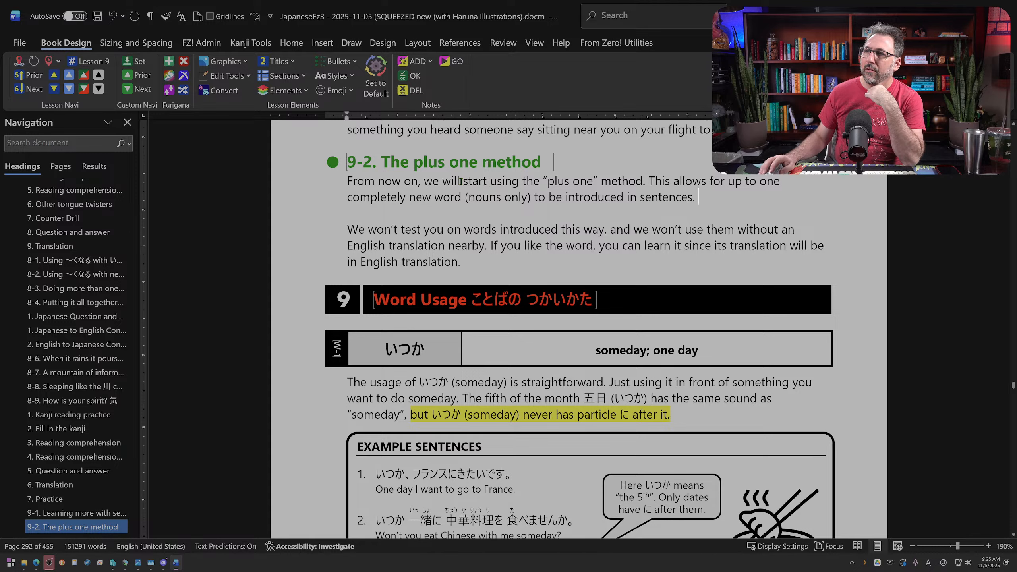
Step: Replace "start using" with "occasionally use" in section 9-2's opening sentence
left_click_drag(473, 181, 503, 184)
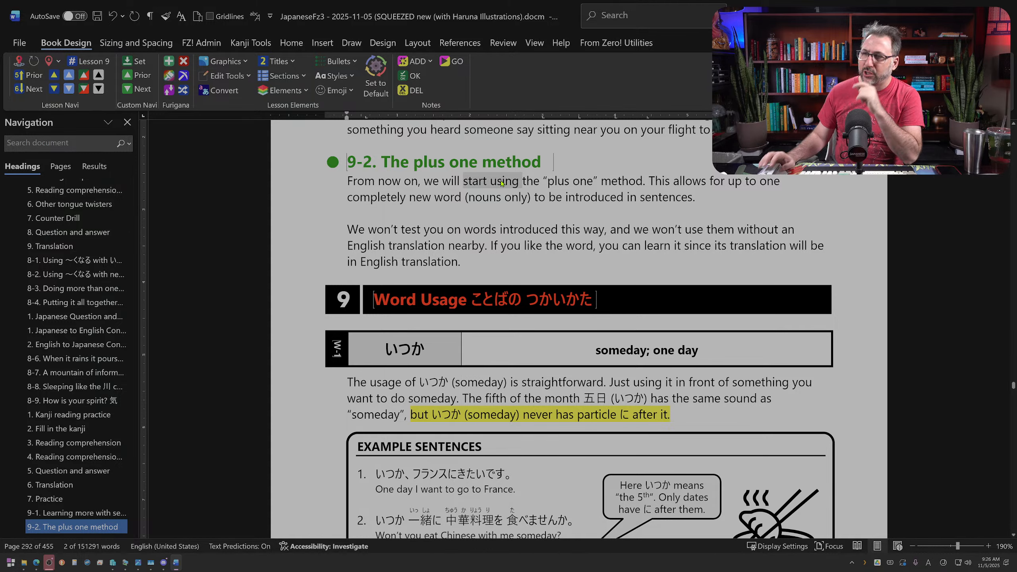
type("occasiona")
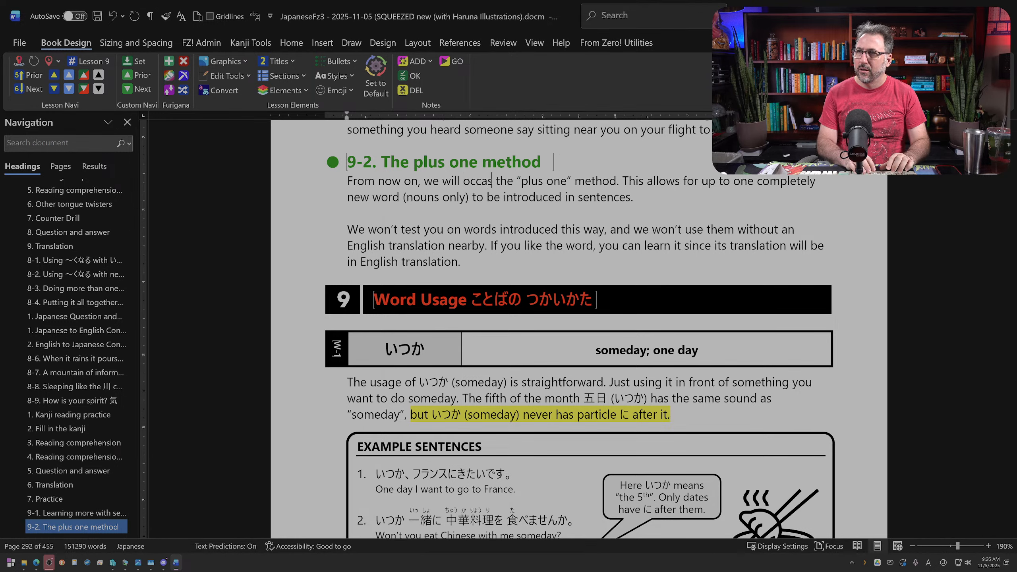
type("lly use")
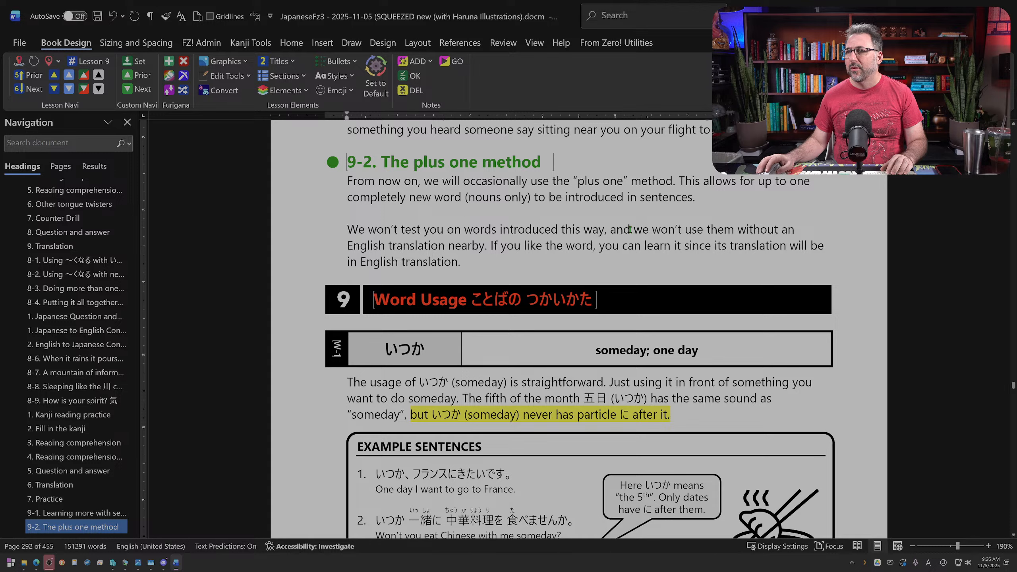
Step: Change "words introduced this way" to "these words" in section 9-2's second paragraph
left_click_drag(357, 230, 625, 231)
left_click(464, 230)
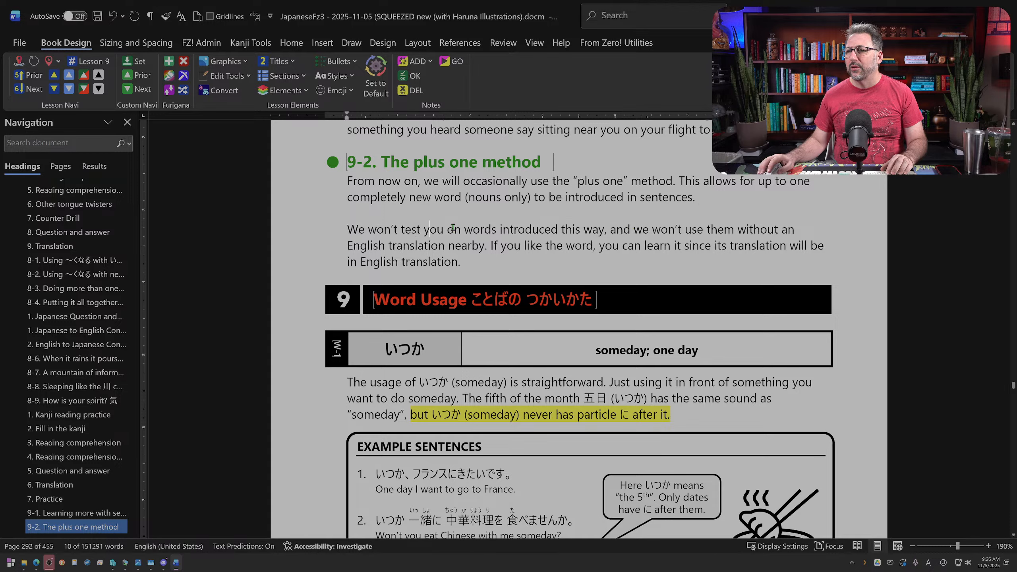
type("these")
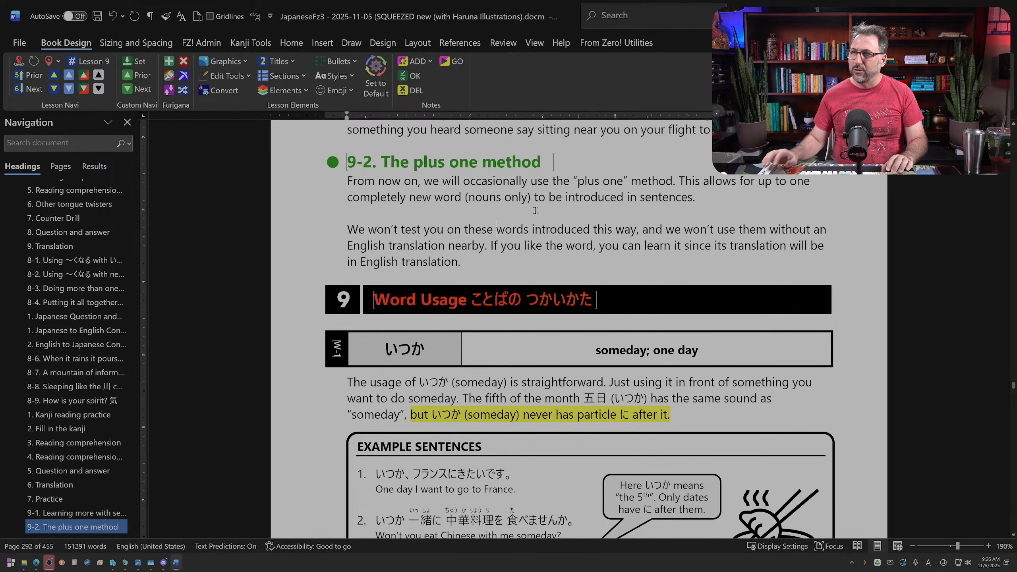
left_click_drag(547, 225, 615, 226)
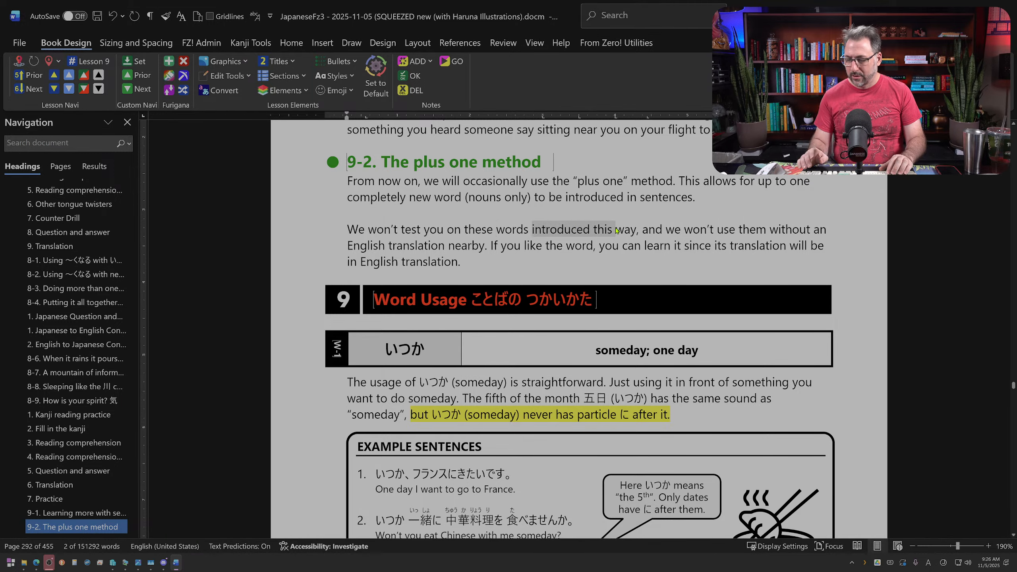
key("Delete")
key("Delete")
key("BackSpace")
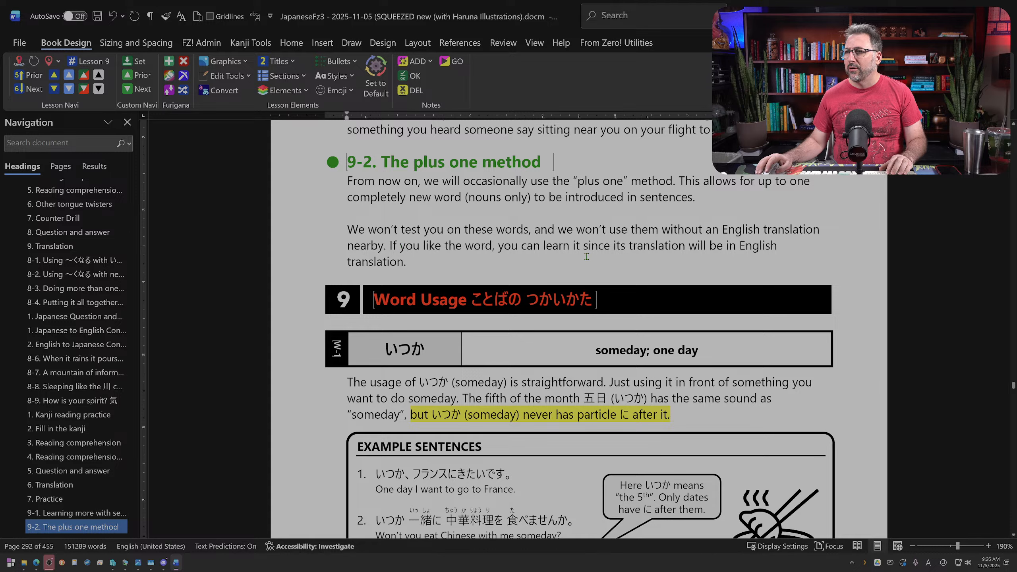
Step: In section 9-2's second paragraph, delete the "If you like the word" sentence and reword the remaining one as "There will always be an English translation nearby."
left_click(392, 246, "ctrl")
key("Delete")
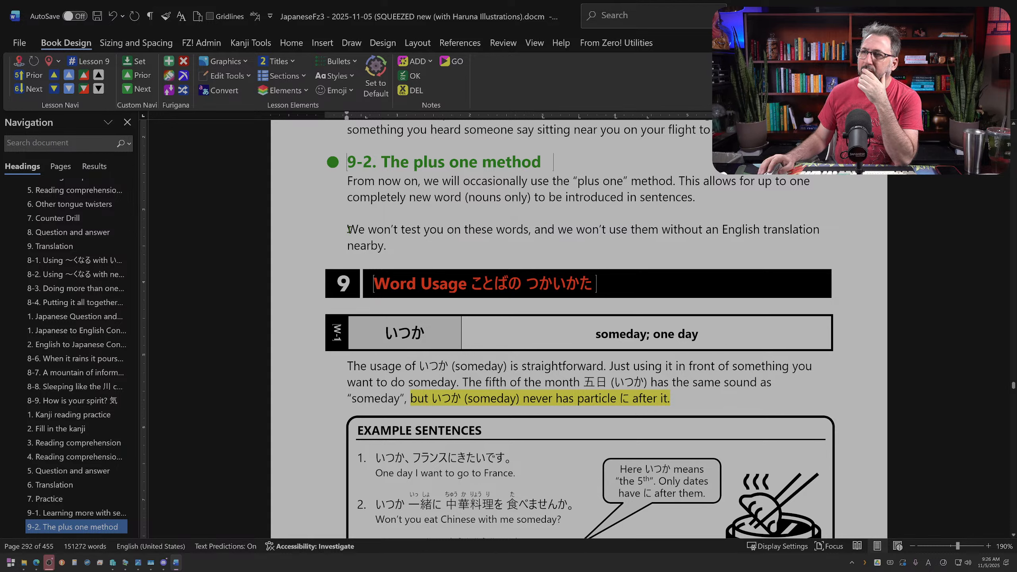
key("ctrl+shift+Right")
key("ctrl+shift+Right")
key("ctrl+shift+Right")
key("ctrl+shift+Right")
key("ctrl+shift+Right")
key("ctrl+shift+Right")
key("ctrl+shift+Right")
key("ctrl+shift+Right")
key("ctrl+shift+Right")
key("ctrl+shift+Right")
key("ctrl+shift+Right")
key("ctrl+shift+Right")
key("ctrl+shift+Right")
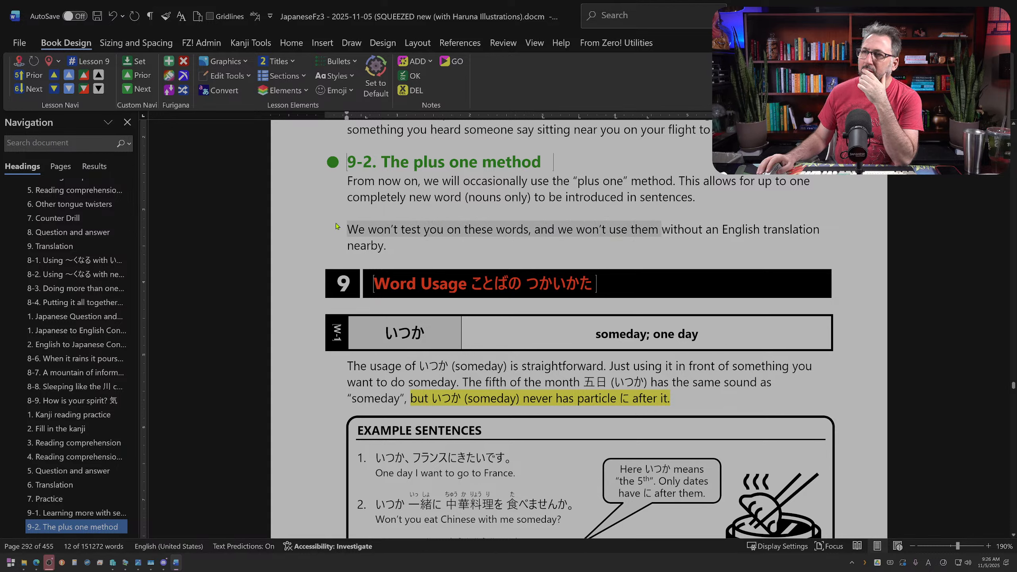
left_click(350, 228)
left_click_drag(349, 228, 720, 229)
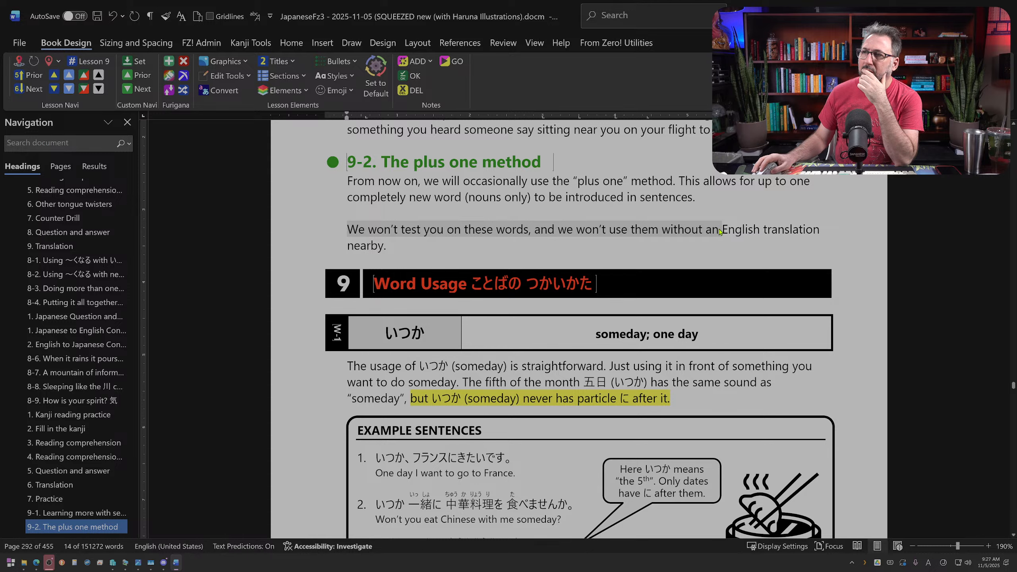
type("There will alow")
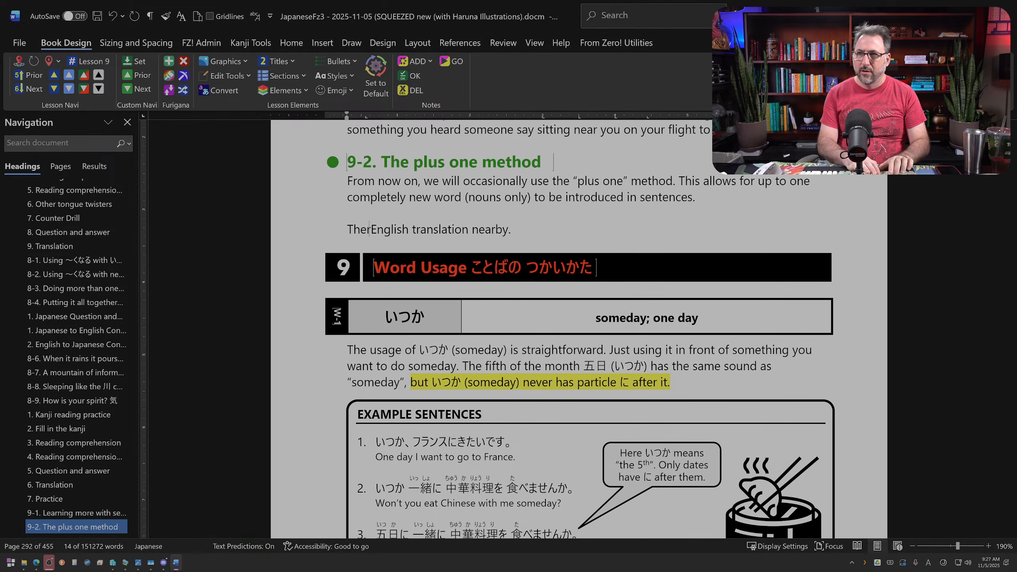
key("BackSpace")
key("BackSpace")
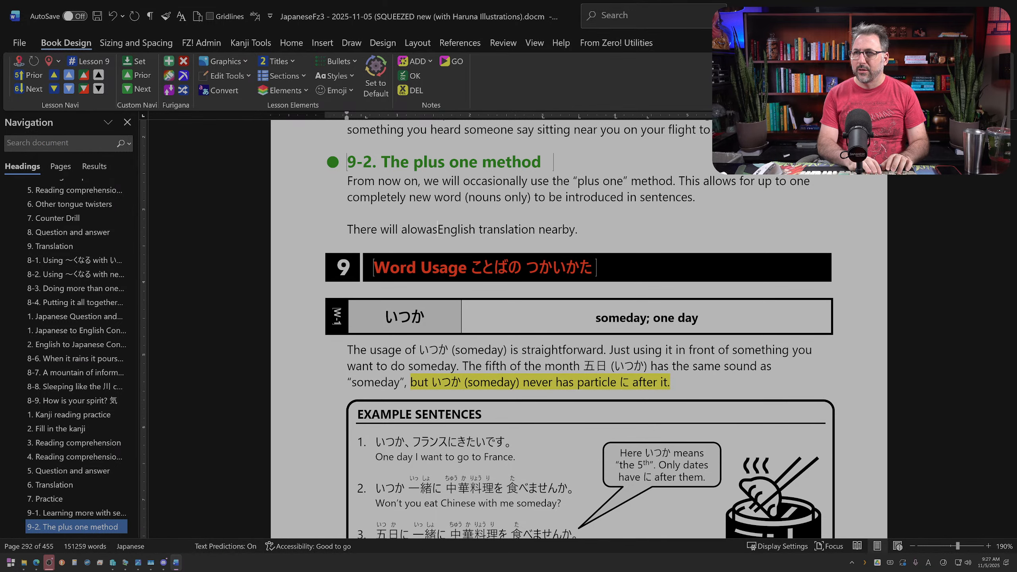
type("ways be an ")
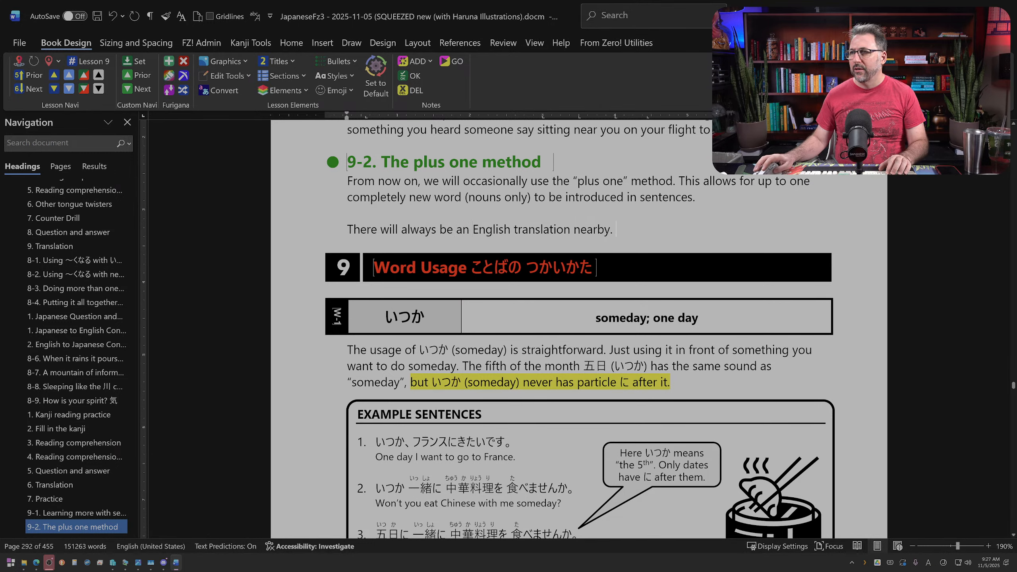
type("o you won't")
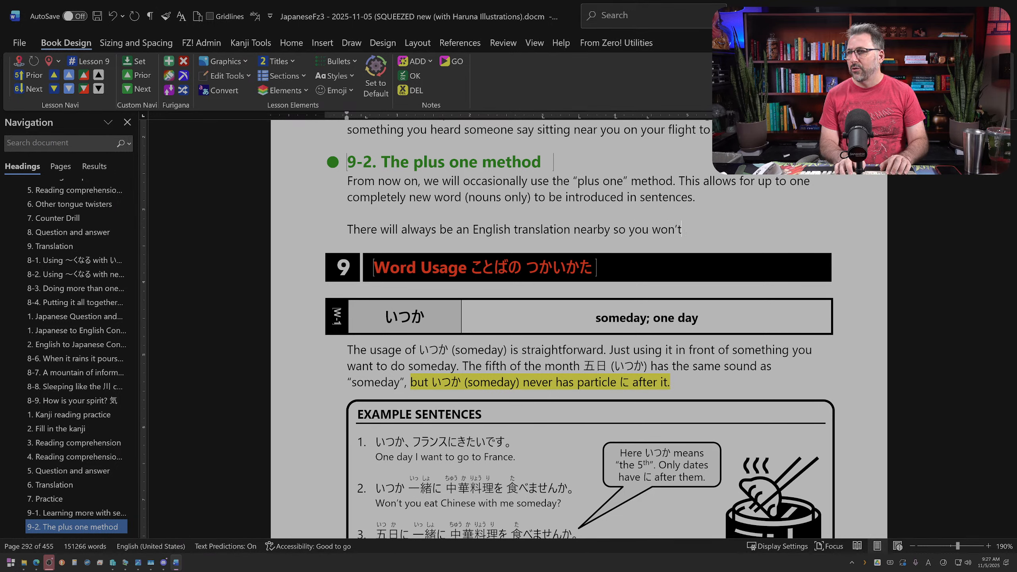
Step: Extend the sentence ending in "English translation nearby" with "so the word won't be new for long!"
key("ctrl+BackSpace")
key("ctrl+BackSpace")
type("the word o")
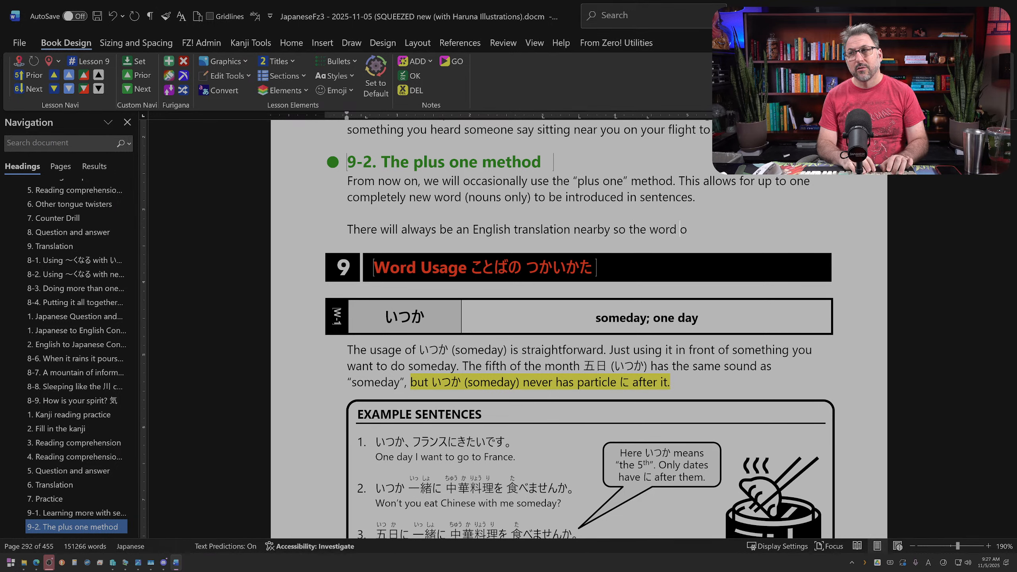
key("BackSpace")
type("won't be n")
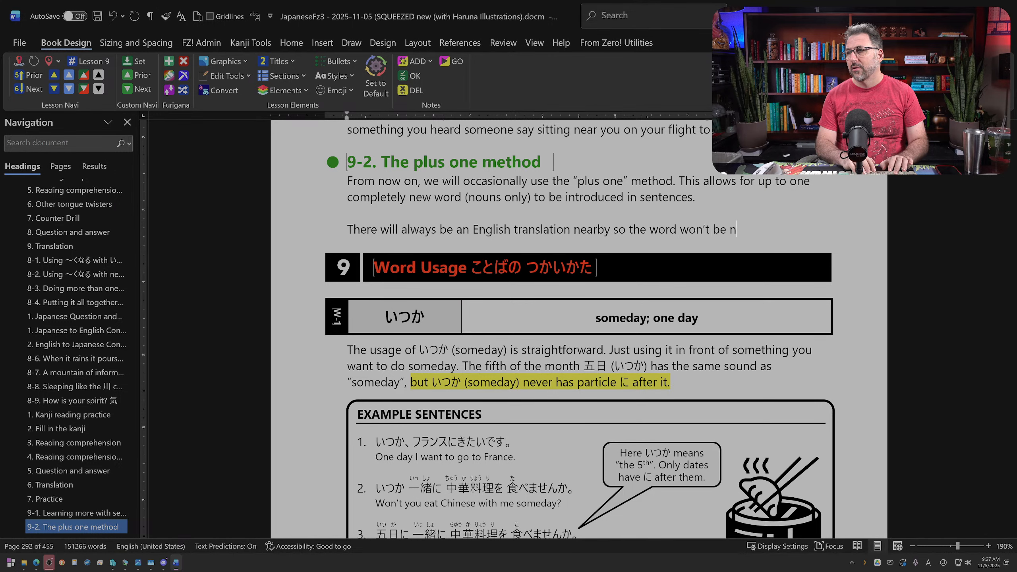
type("ew for long!")
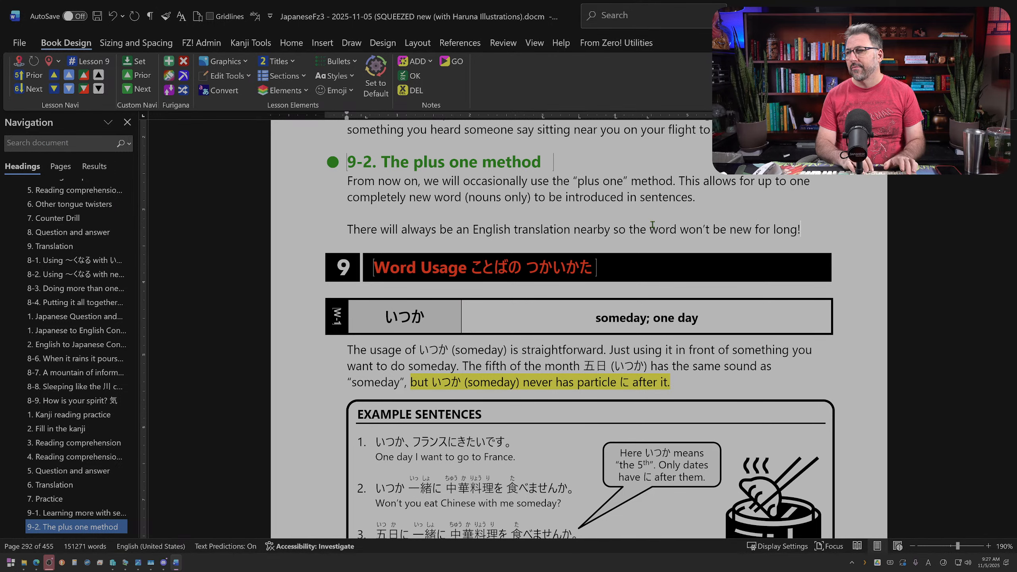
Step: Merge section 9-2's second paragraph into the first and underline "one" in "up to one completely new word"
left_click(710, 197)
key("Delete")
key("Delete")
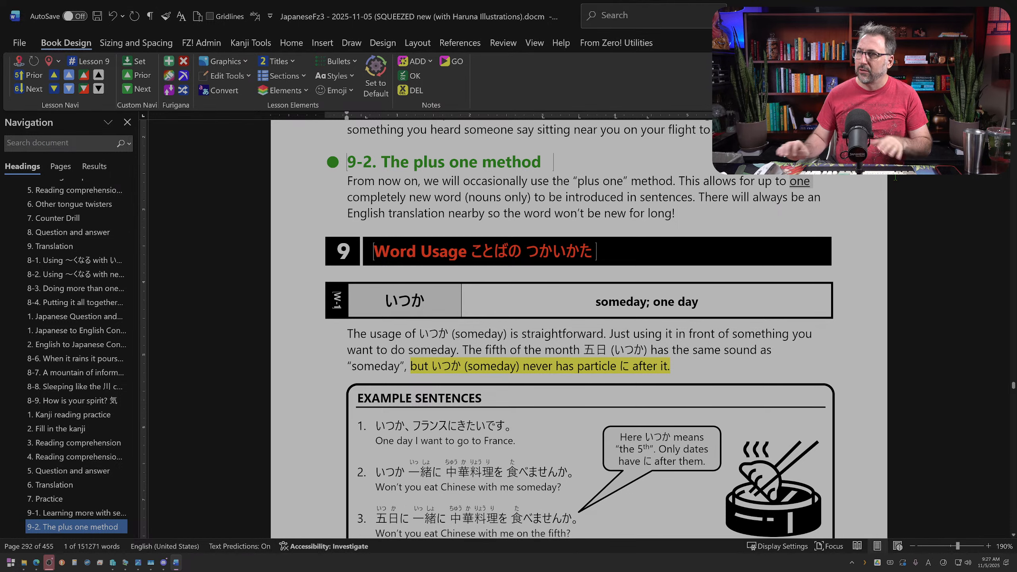
scroll(611, 216, "down", 1)
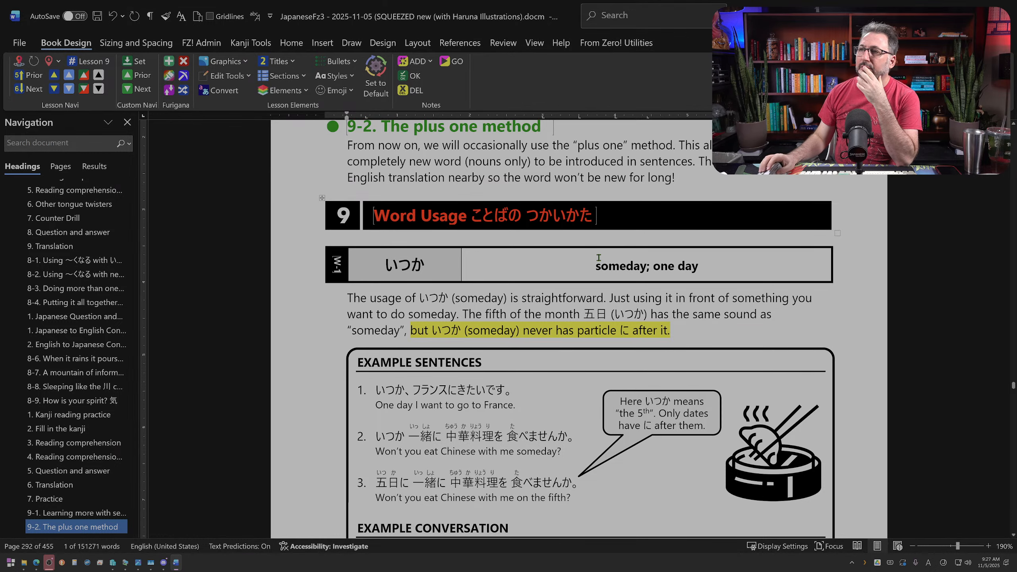
scroll(646, 253, "up", 2)
scroll(656, 277, "down", 10)
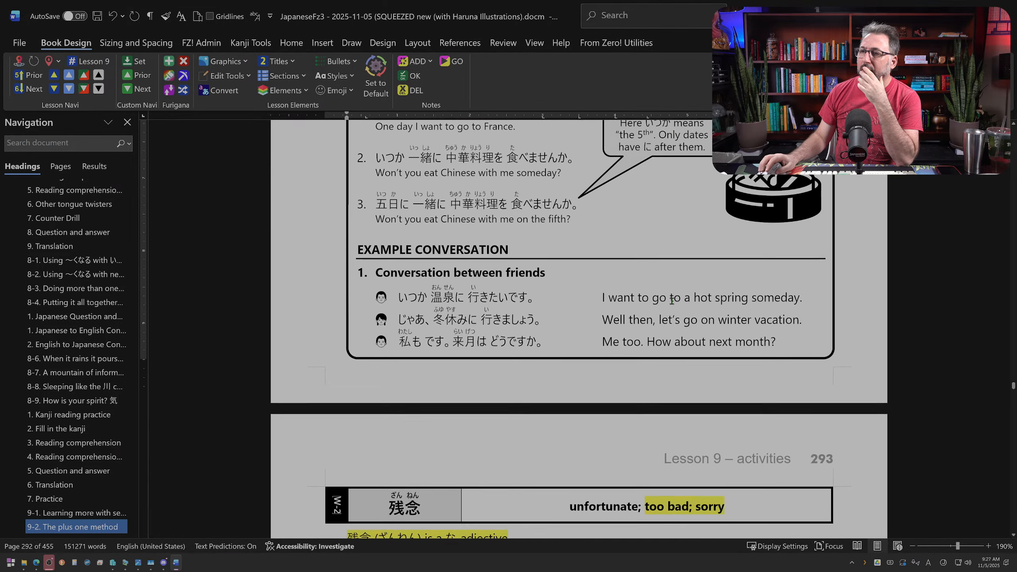
scroll(671, 301, "down", 6)
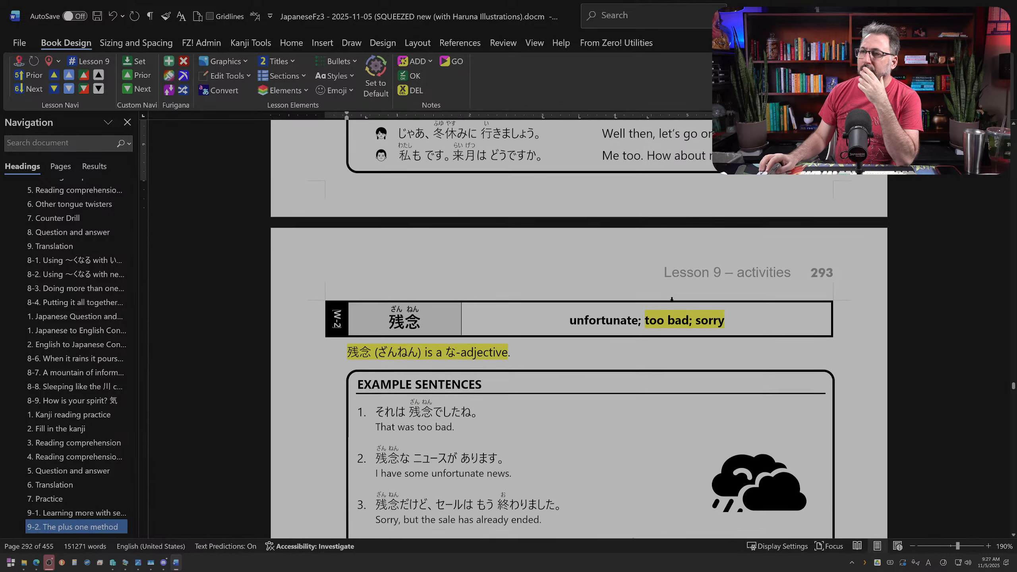
scroll(672, 301, "up", 12)
scroll(671, 300, "up", 12)
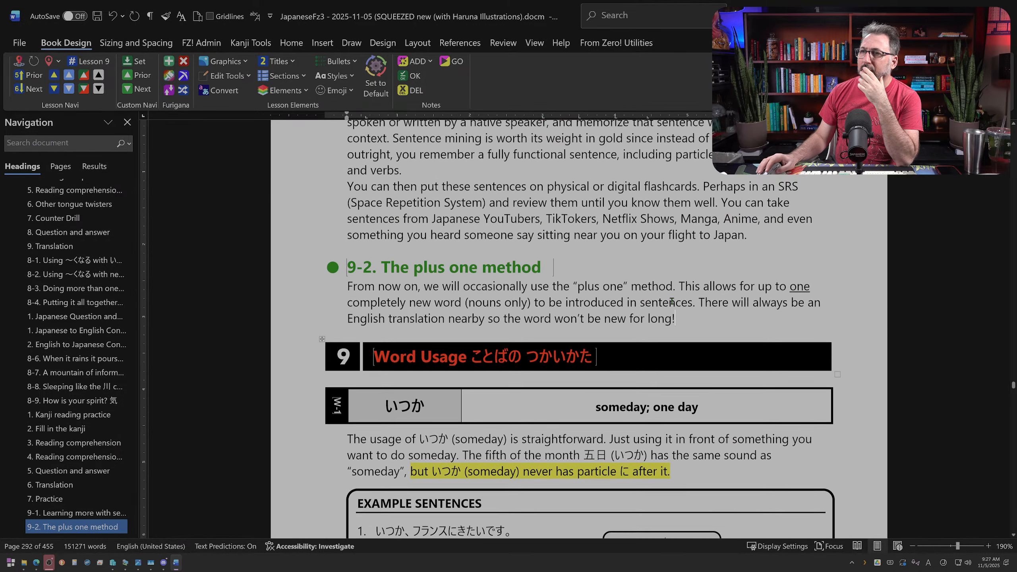
Step: Delete the extra blank line between the Adjectives list and the Adverbs heading in lesson 9's New Words section
scroll(604, 304, "up", 20)
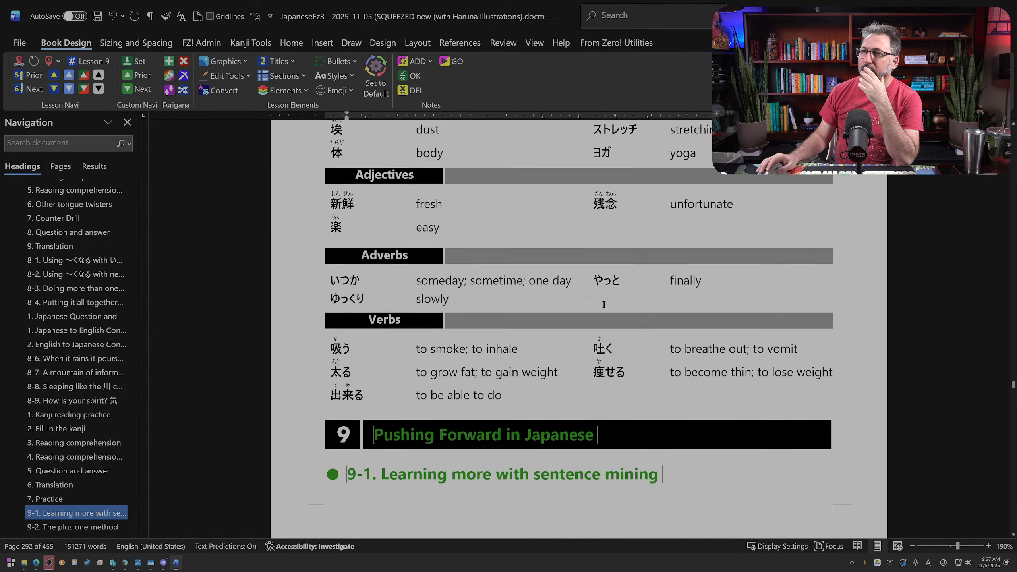
scroll(604, 304, "down", 20)
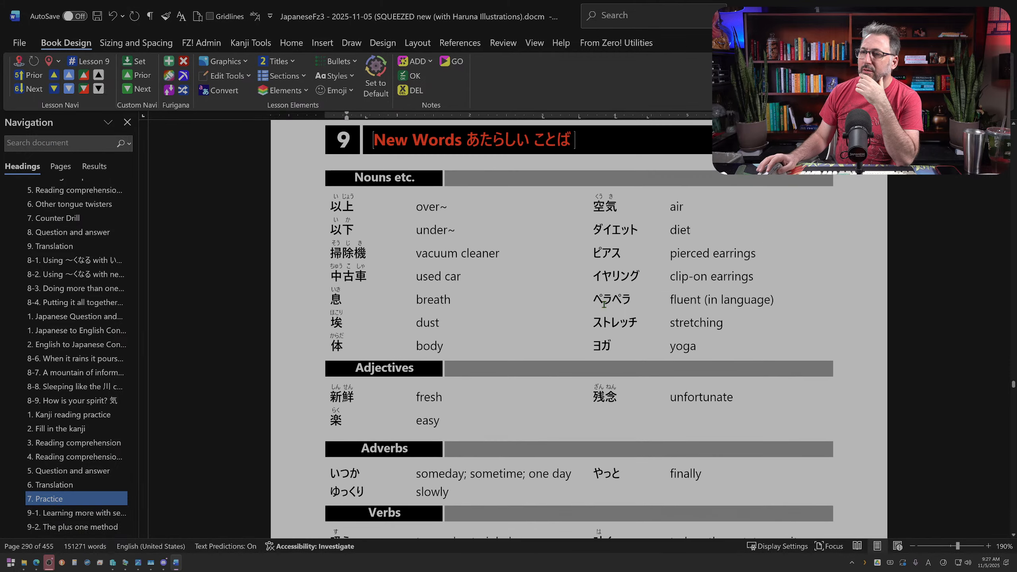
scroll(603, 305, "up", 7)
scroll(604, 304, "up", 10)
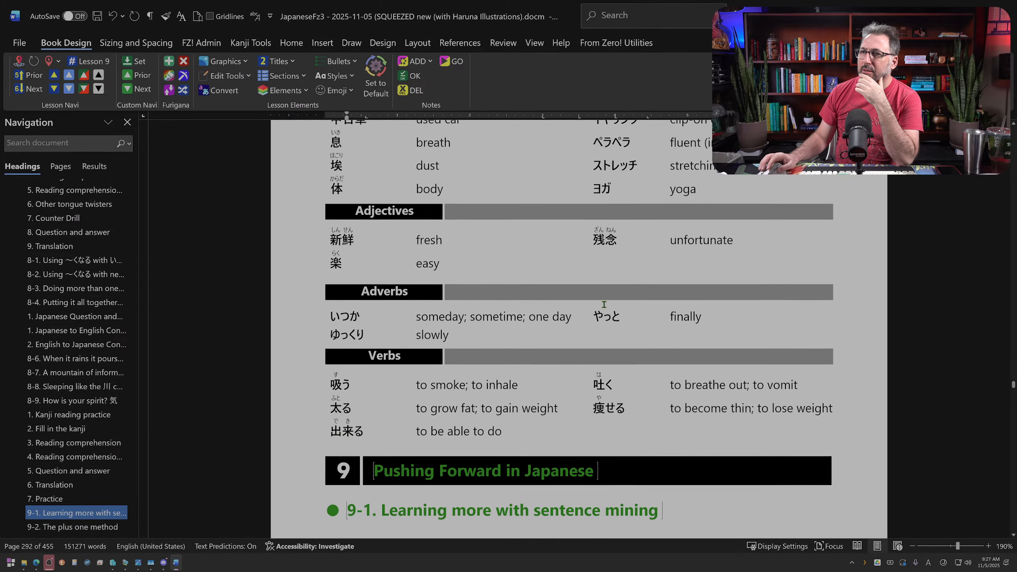
scroll(600, 306, "down", 12)
scroll(600, 307, "up", 6)
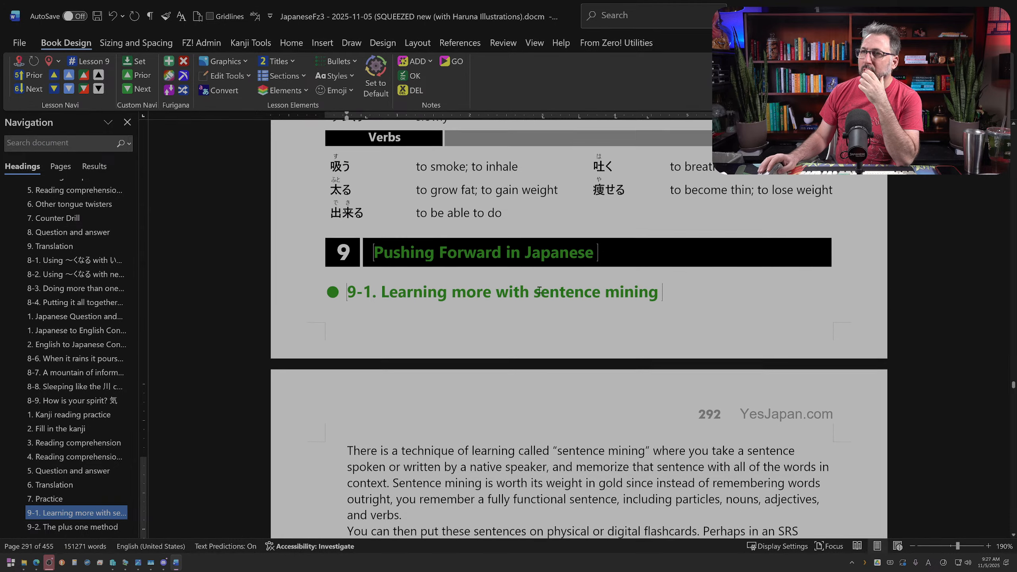
scroll(534, 259, "up", 2)
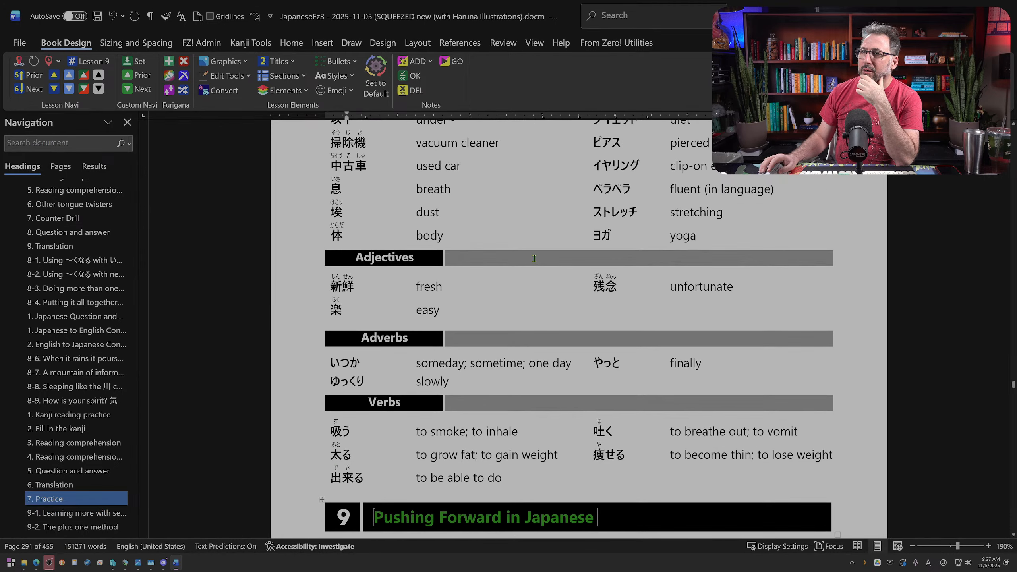
left_click(389, 326)
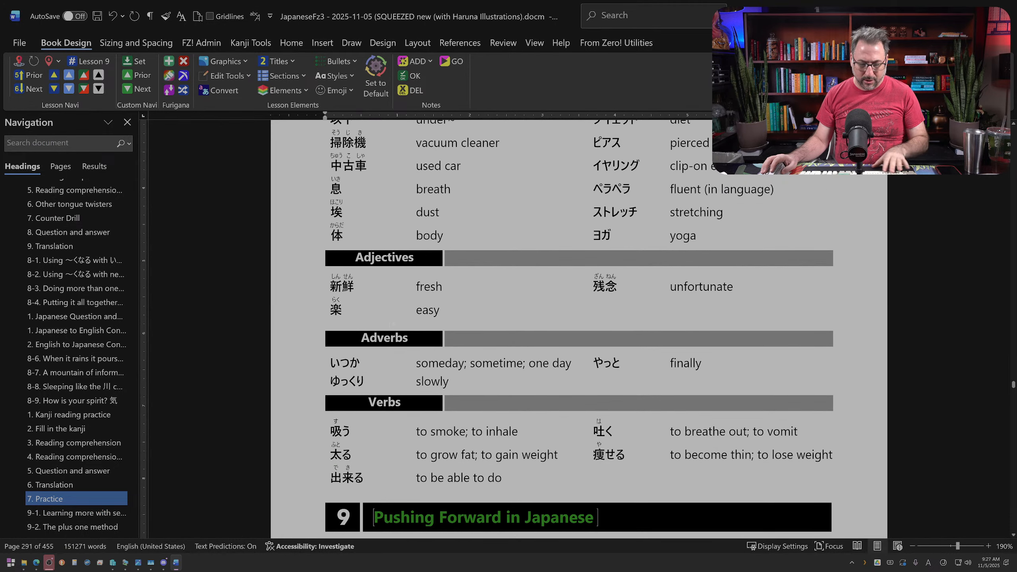
key("Delete")
Step: Insert blank lines below the Verbs list to push the "Pushing Forward in Japanese" title onto the next page
scroll(511, 364, "up", 6)
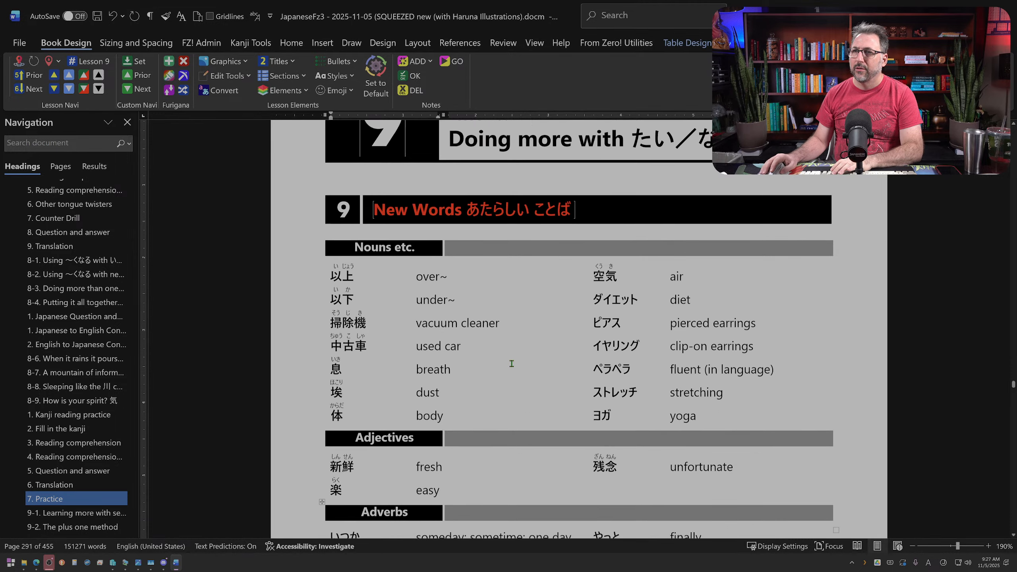
scroll(507, 371, "down", 6)
scroll(506, 372, "down", 5)
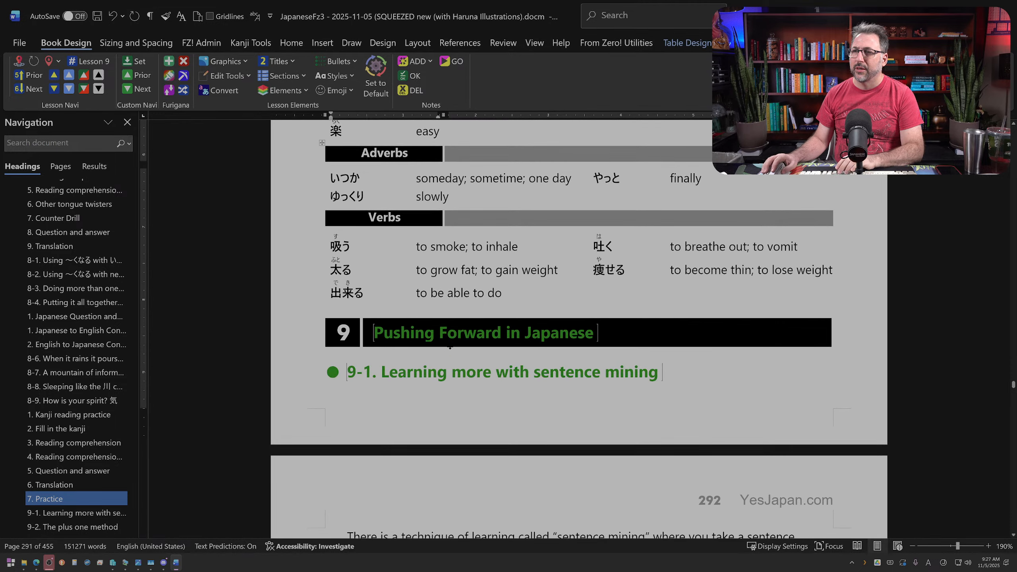
left_click(448, 301)
key("Down")
key("Return")
key("Return")
key("Return")
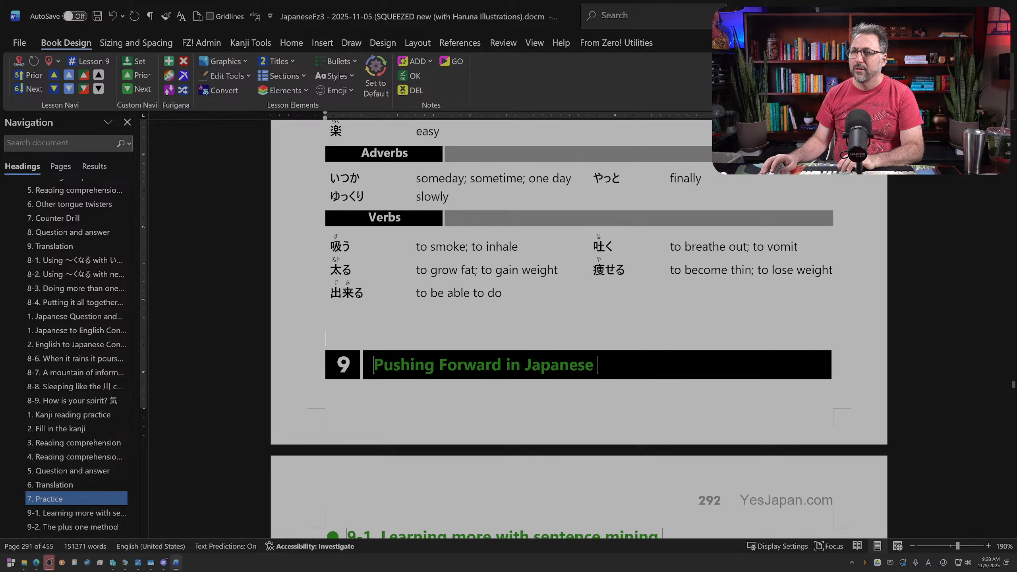
Step: Insert a blank line between section 9-1's two paragraphs, before "You can then put these sentences"
scroll(461, 333, "down", 12)
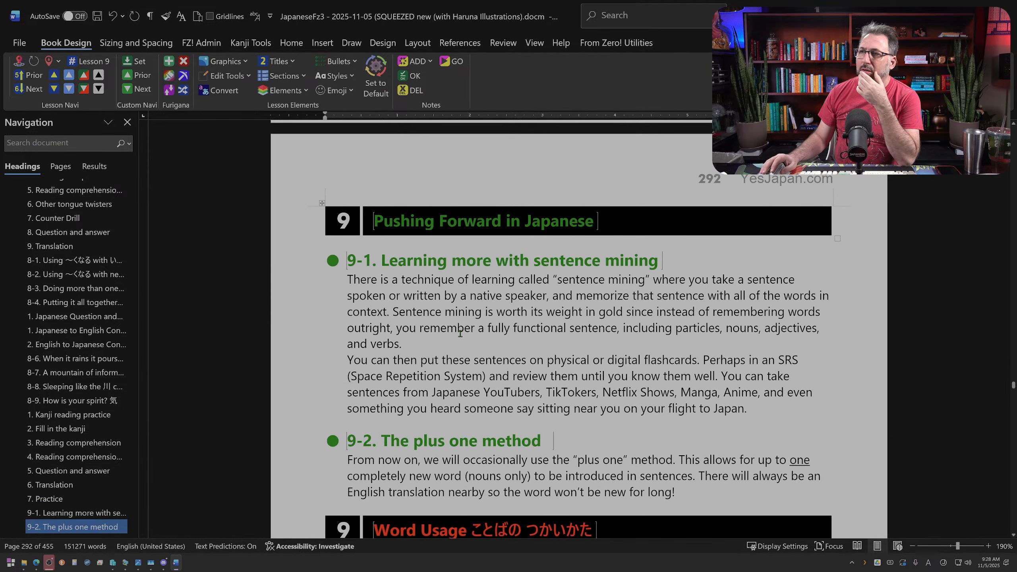
left_click(430, 275)
key("Return")
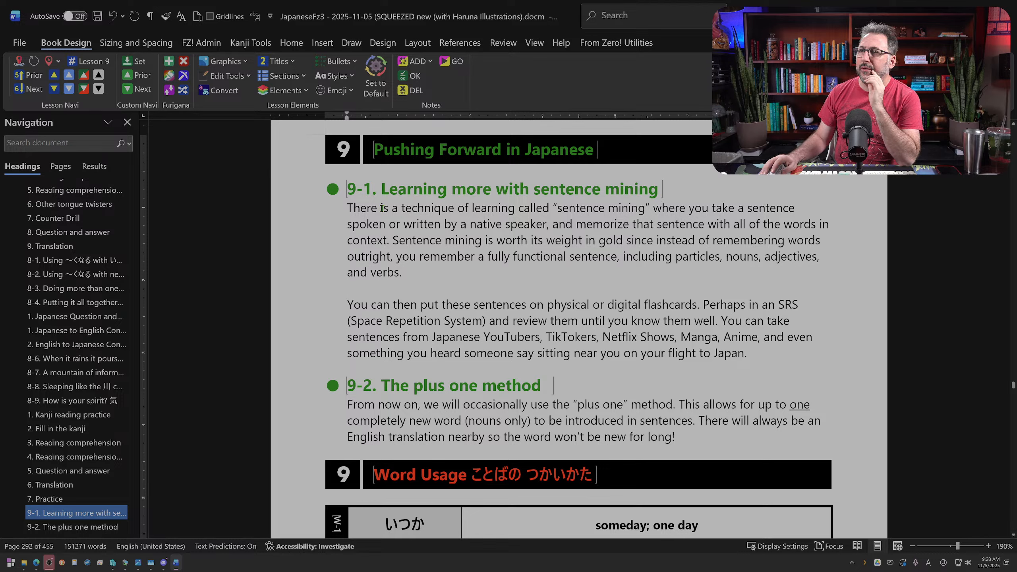
Step: Reword section 9-1's opening as "The technique of learning called "sentence mining" is where you take a sentence"
mouse_move(384, 208)
left_mouse_down()
mouse_move(457, 209)
mouse_move(398, 212)
left_mouse_up()
key("BackSpace")
key("BackSpace")
key("BackSpace")
key("BackSpace")
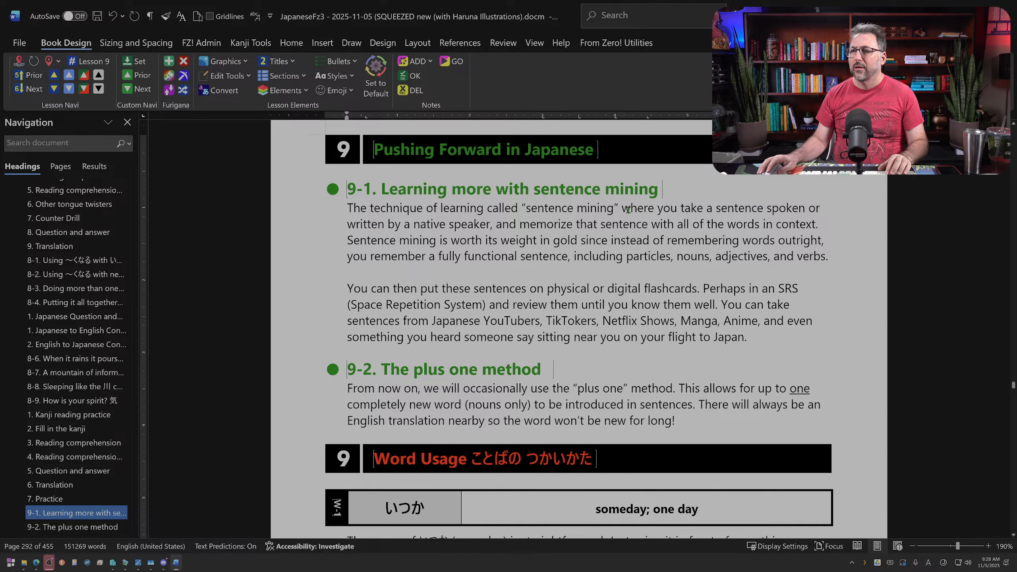
left_click_drag(628, 209, 658, 211)
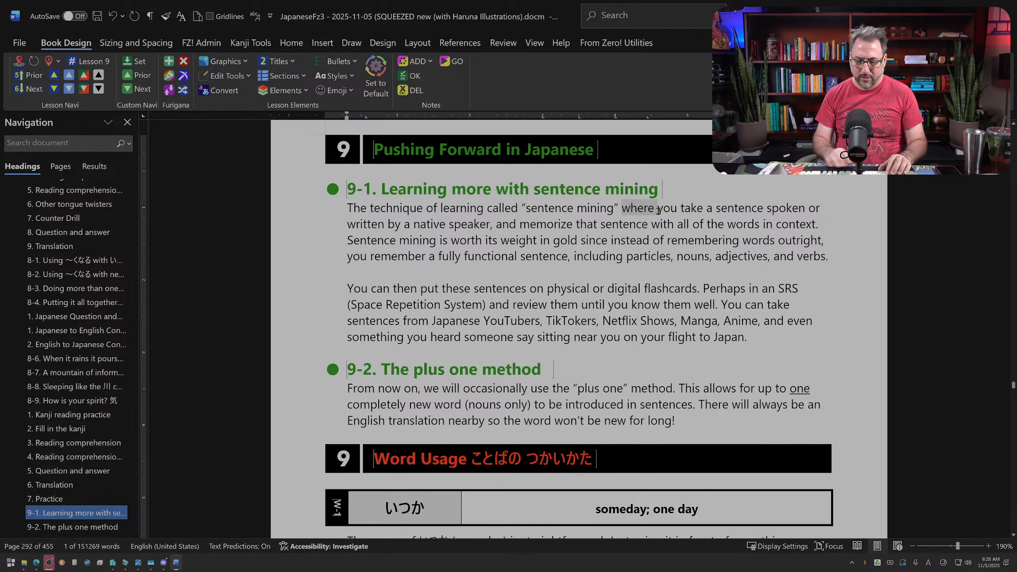
type("is where")
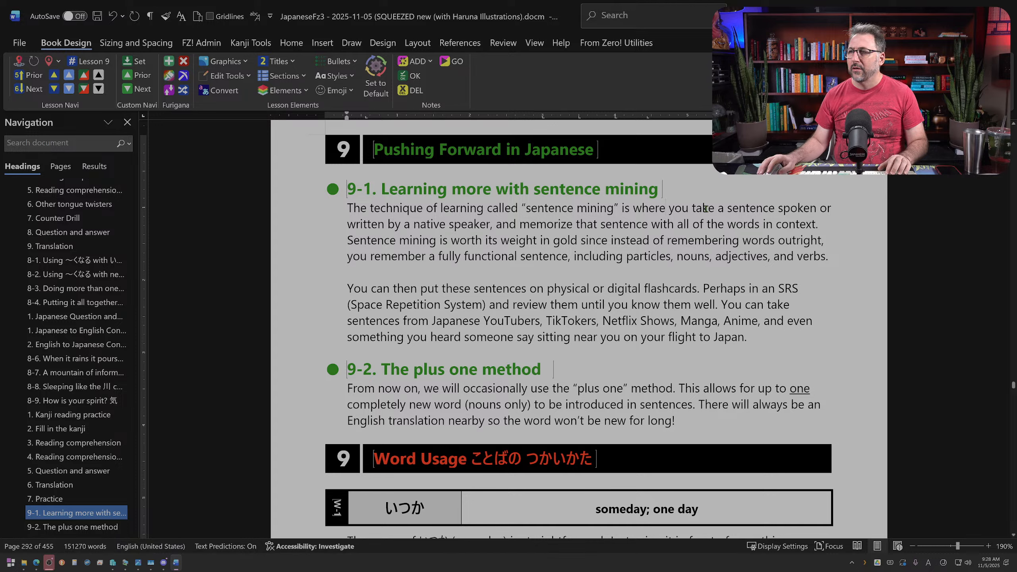
Step: Change "all of the words in context" to "all of its words in context" in section 9-1's first paragraph
left_click(490, 225)
type(",")
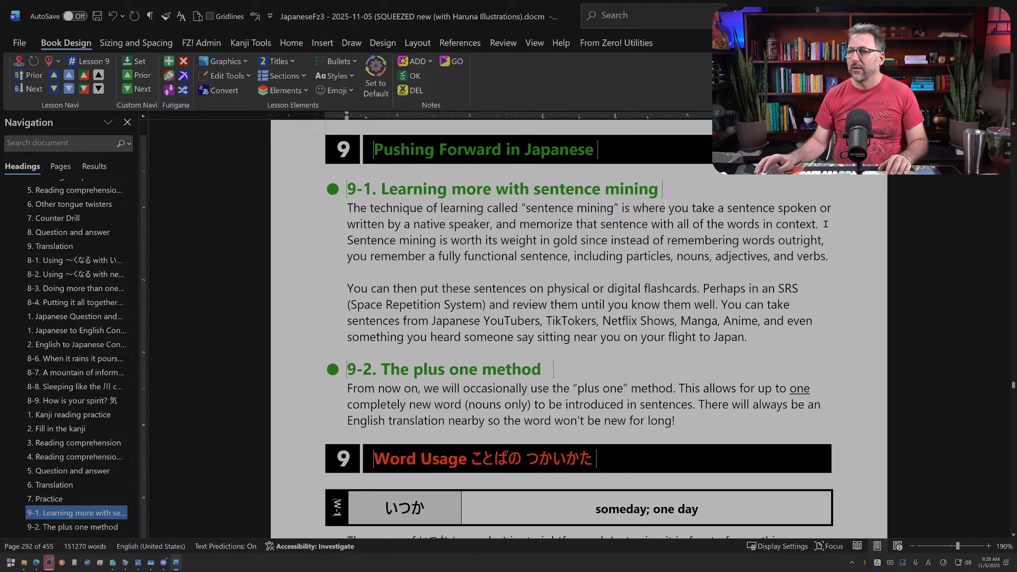
double_click(716, 223)
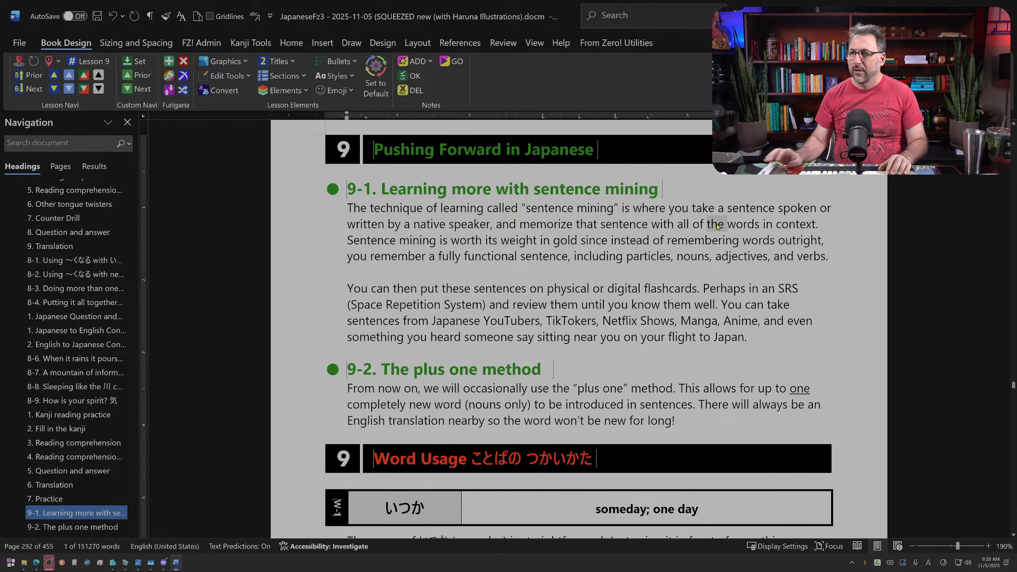
type("its")
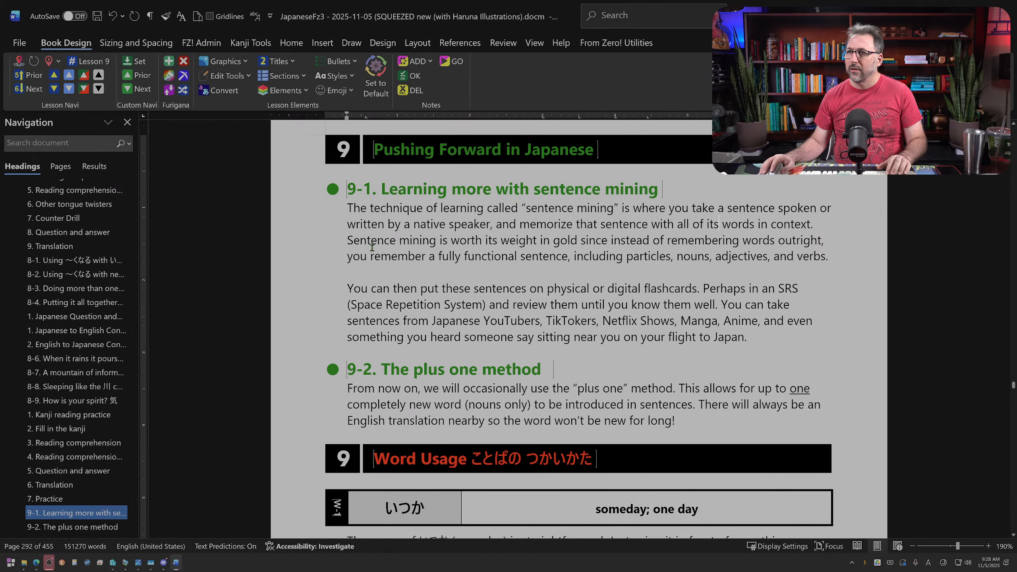
Step: Separate the "Sentence mining is worth its weight in gold" sentence into its own paragraph and italicize "Sentence mining"
left_click(836, 223)
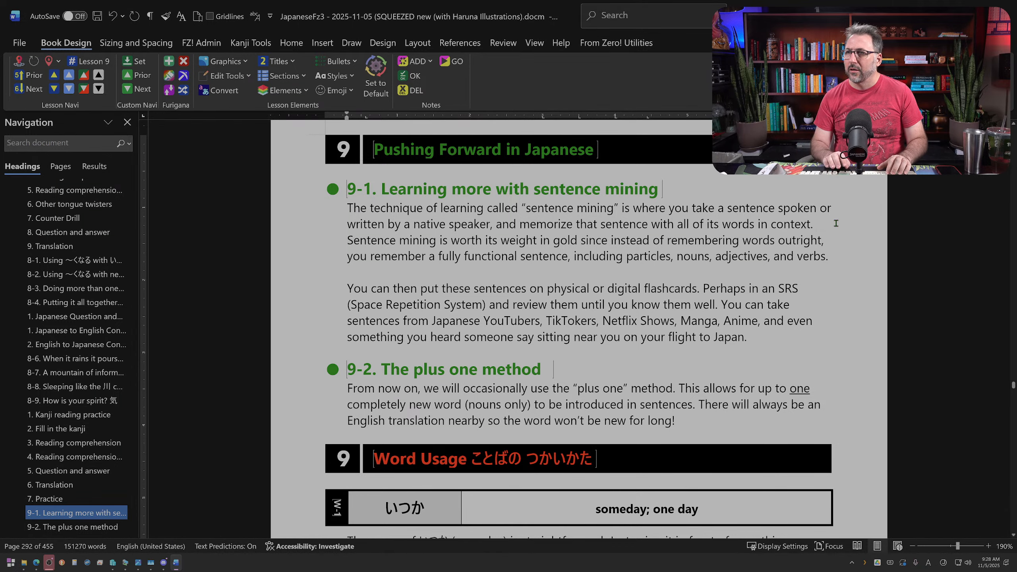
key("Return")
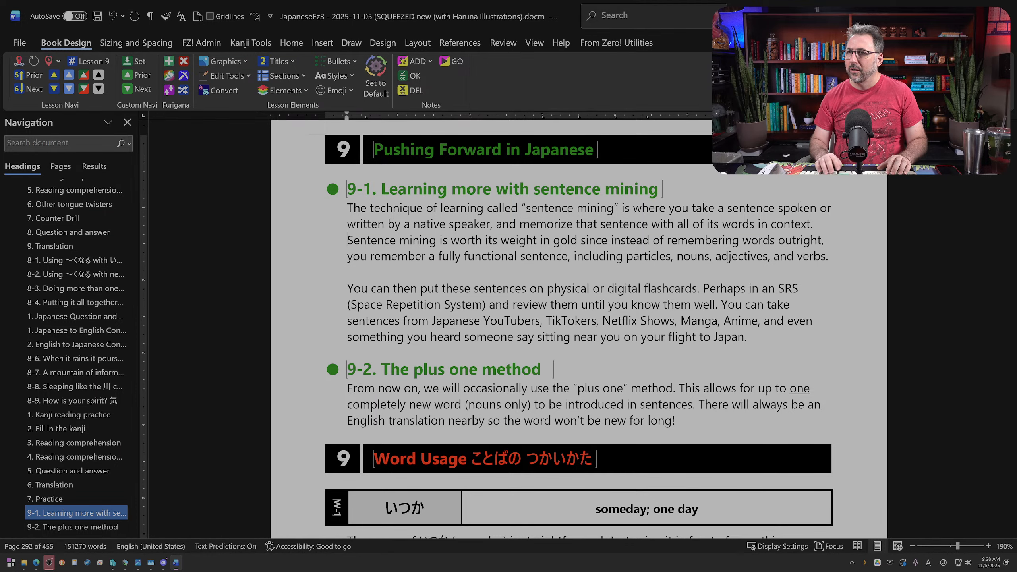
key("Return")
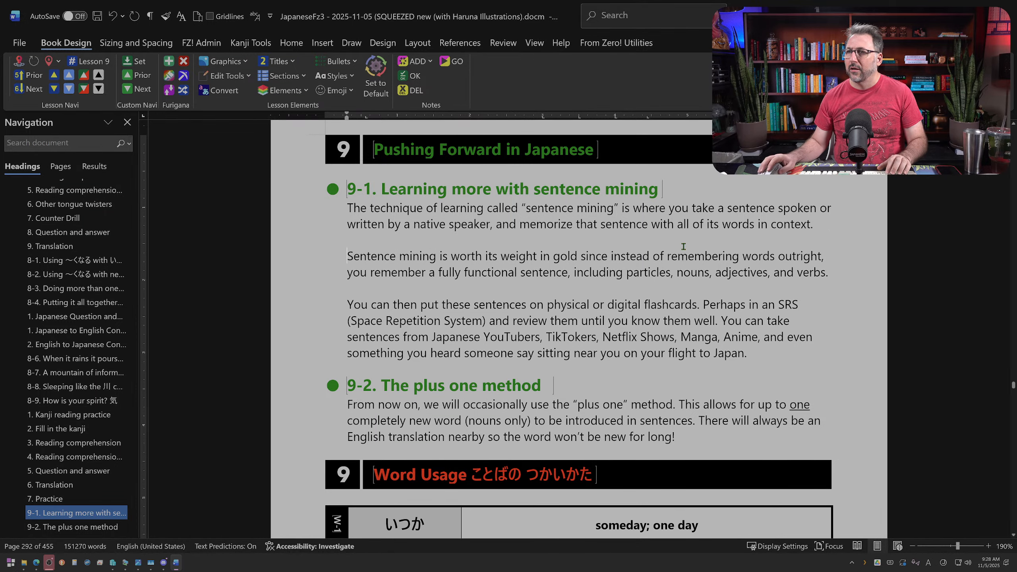
left_click_drag(347, 256, 410, 258)
key("ctrl+i")
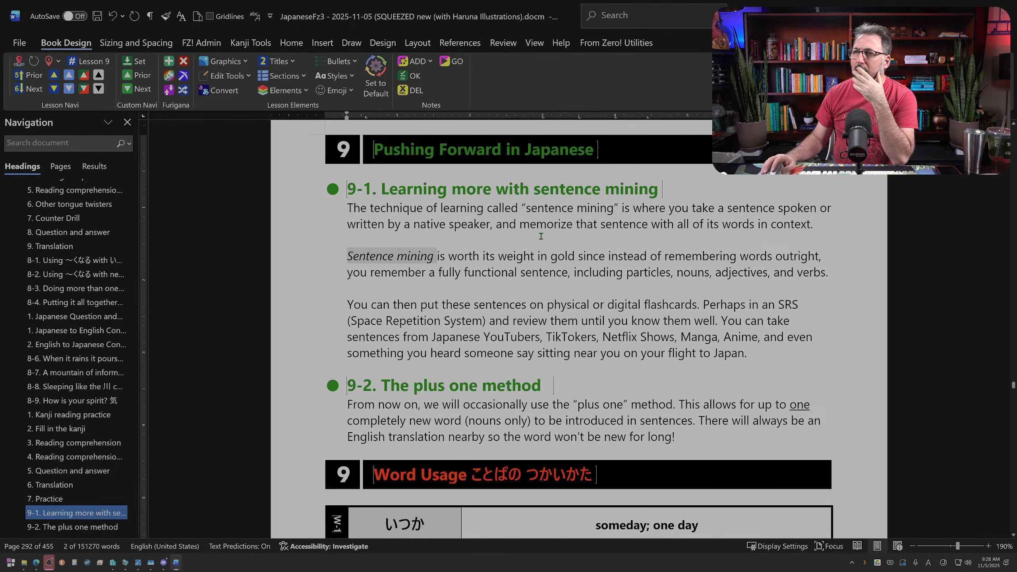
left_click(516, 248)
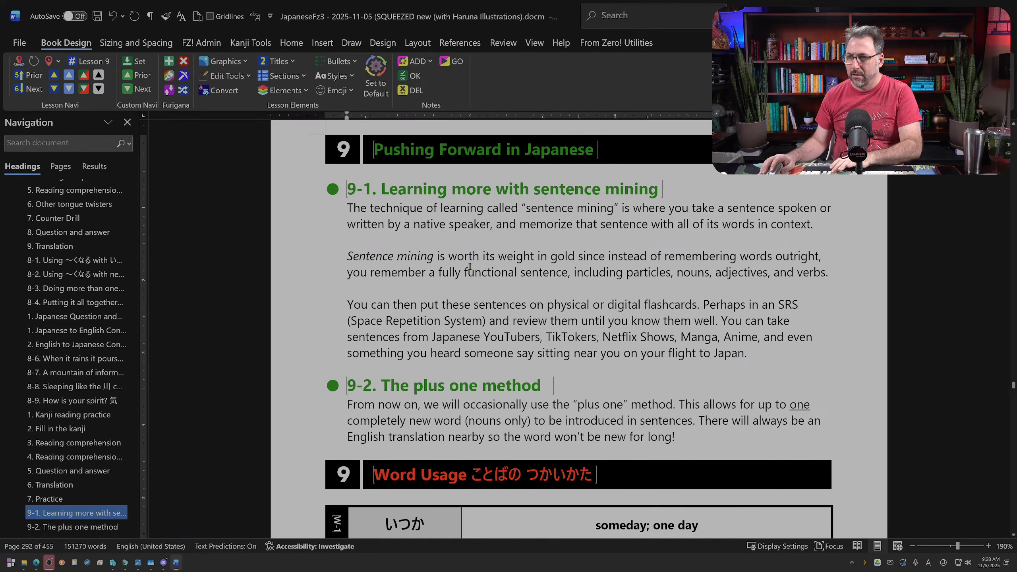
Step: Change "a fully functional sentence" to the plural "fully functional sentences" in section 9-1's second paragraph
key("Delete")
key("Delete")
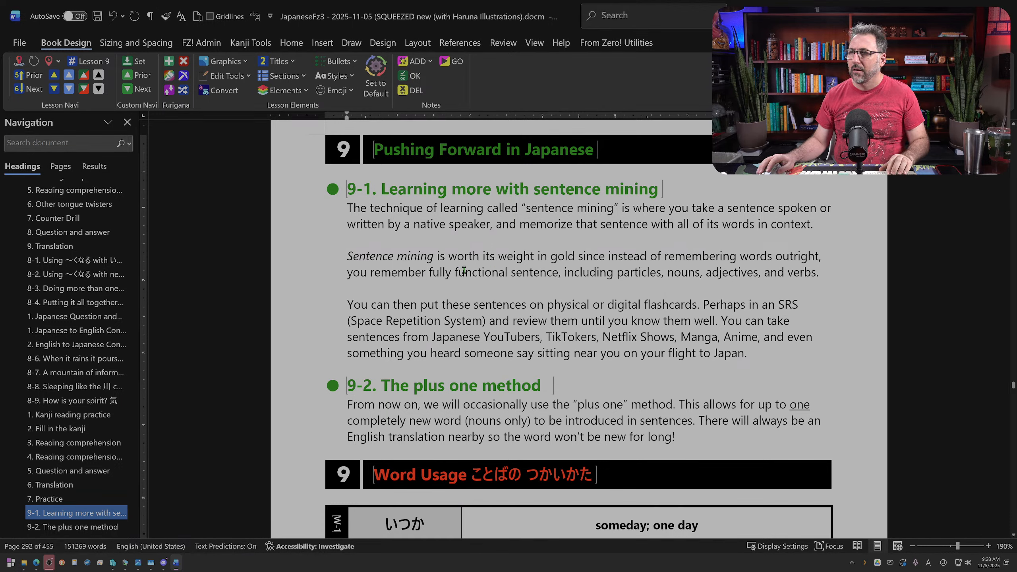
left_click(557, 273)
type("s")
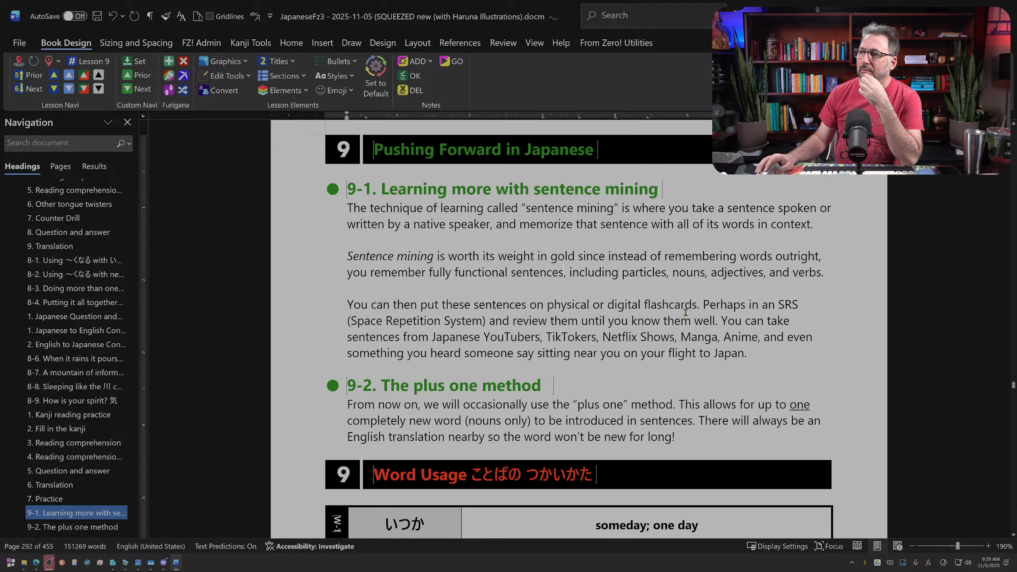
Step: Replace ". Perhaps in" after "digital flashcards" with ", such as" to join the two sentences about the SRS
left_click_drag(704, 305, 764, 305)
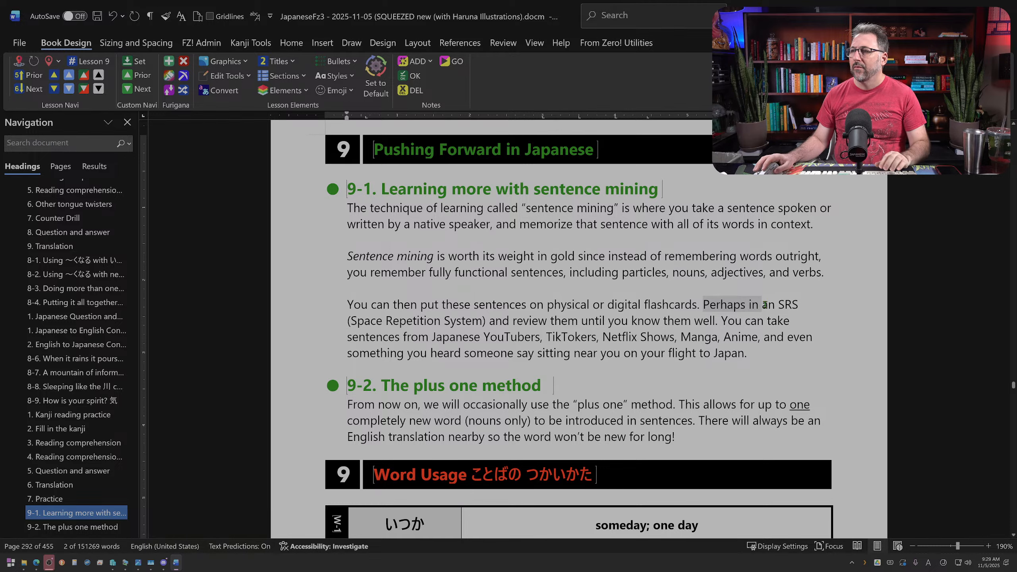
key("BackSpace")
key("BackSpace")
key("BackSpace")
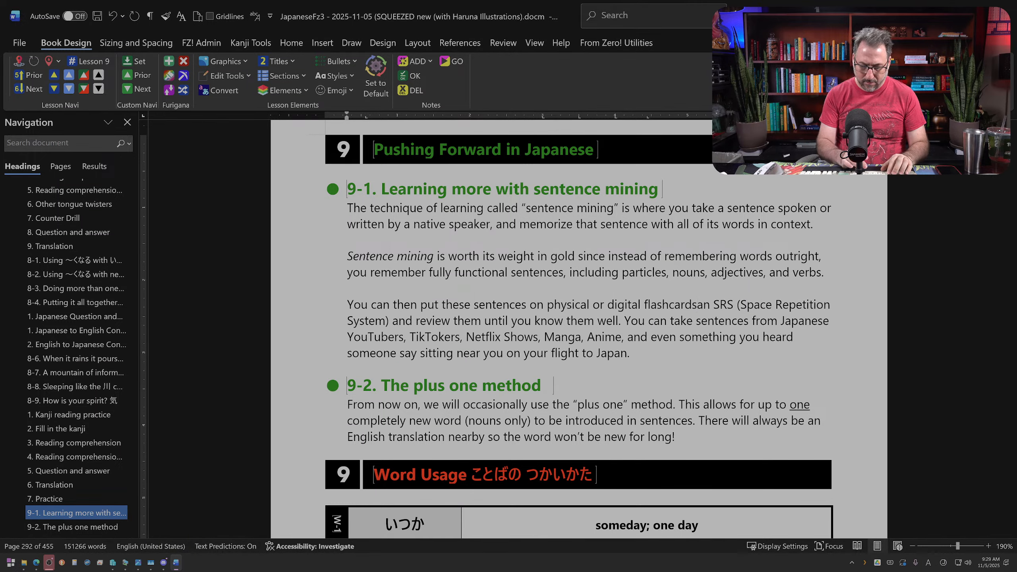
type(", such as")
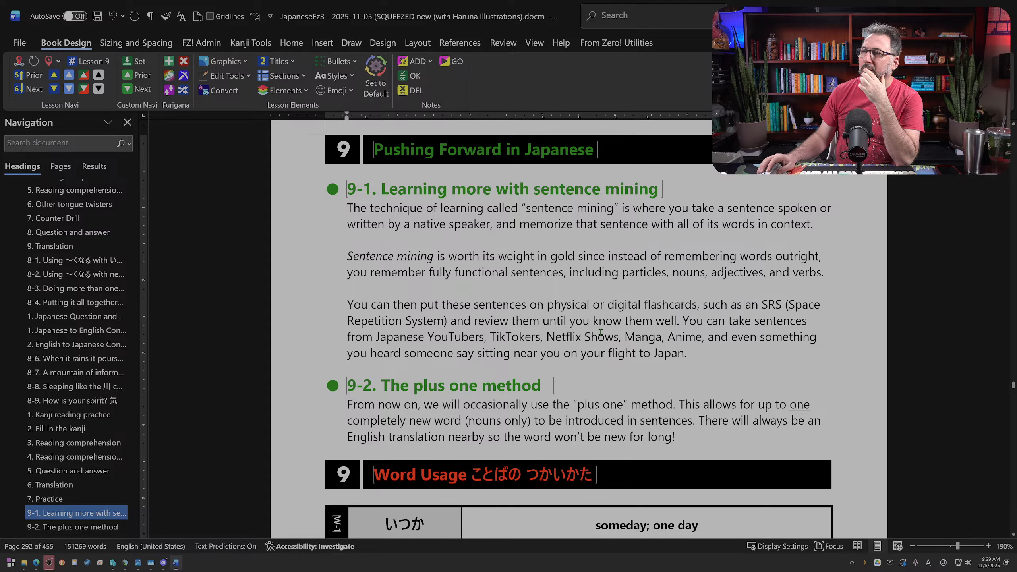
left_click(717, 350)
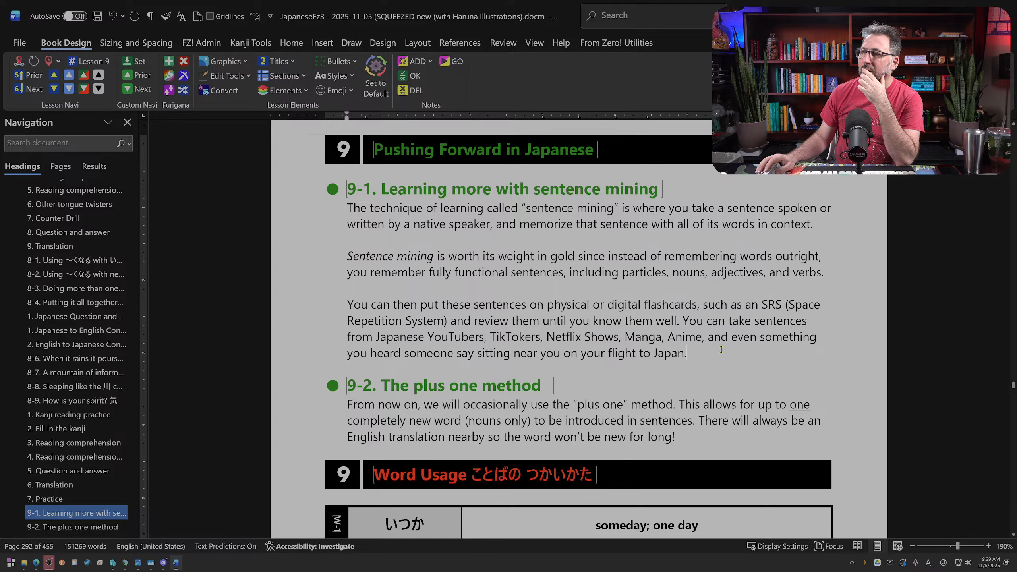
left_click_drag(720, 349, 546, 339)
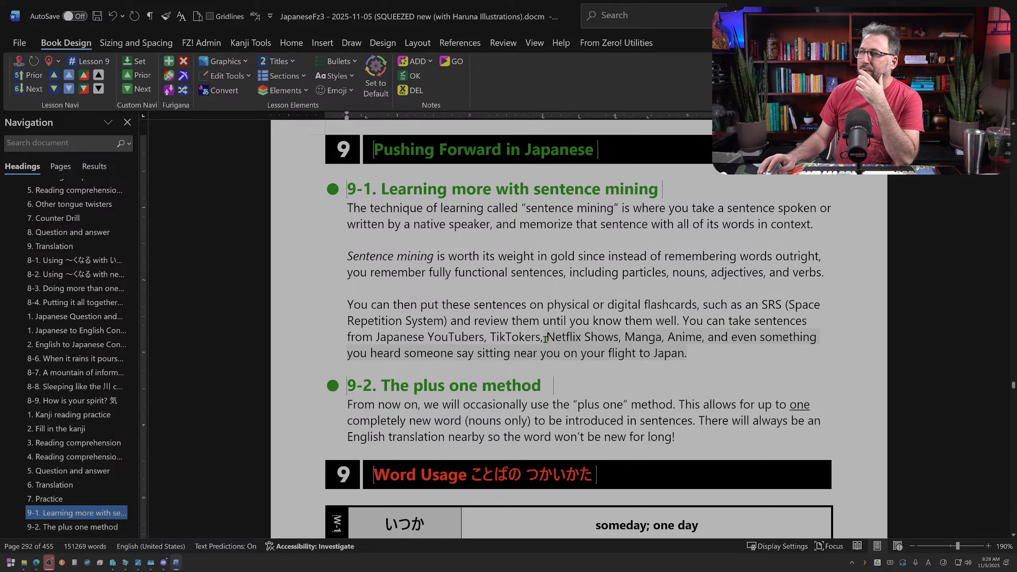
left_click(600, 353)
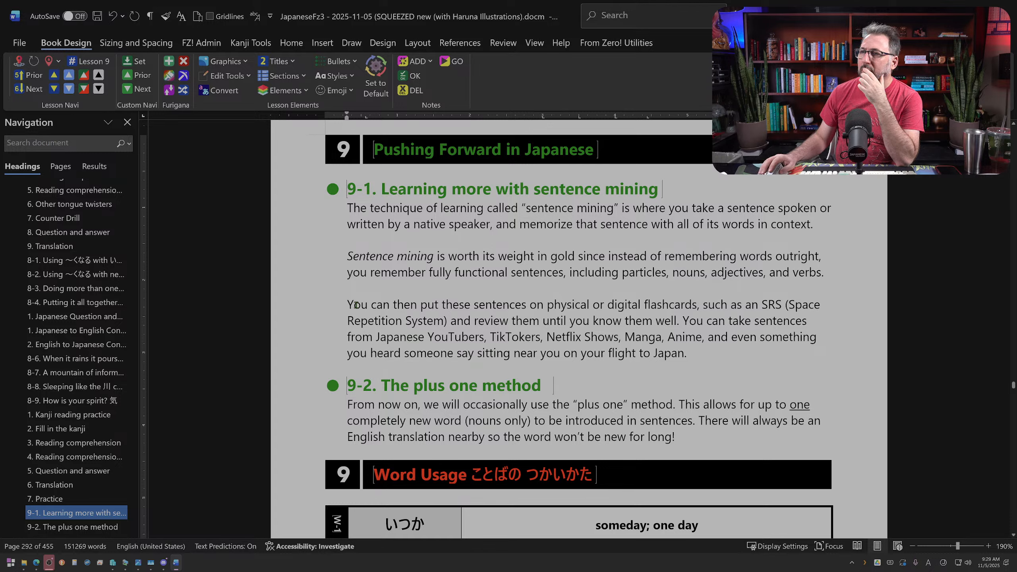
Step: Reword the start of section 9-1's third paragraph as "These sentences can go on physical or digital flashcards"
left_click_drag(347, 304, 449, 308)
type("T")
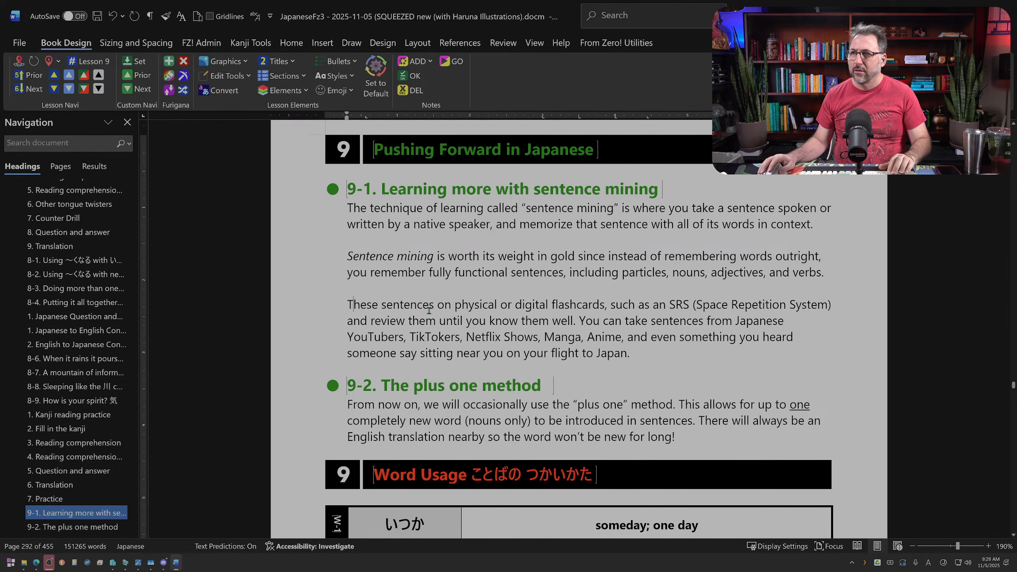
left_click(439, 306)
type("can go")
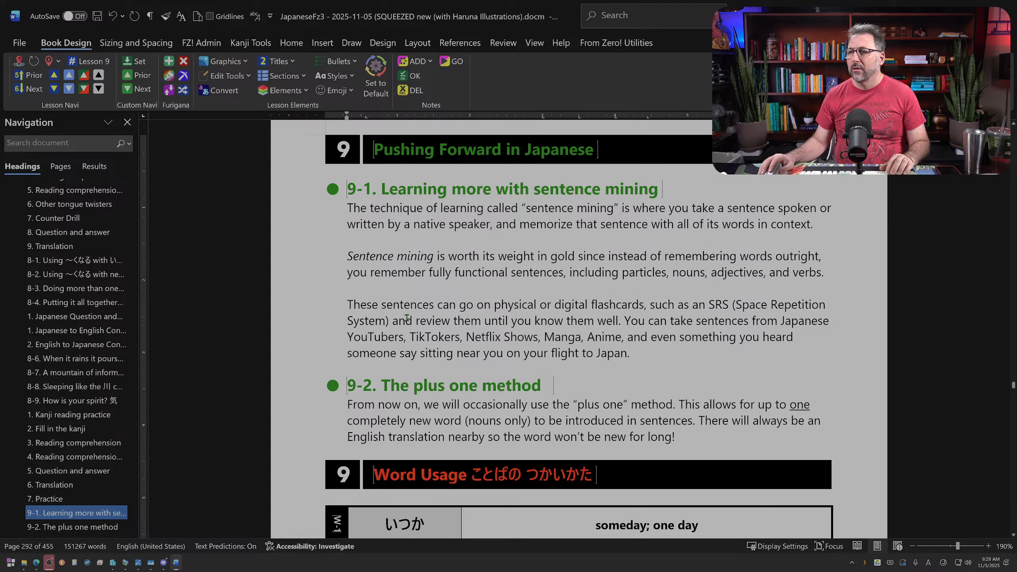
Step: End the sentence after "(Space Repetition System)" and begin the following one with "Then you can review them"
left_click(390, 322)
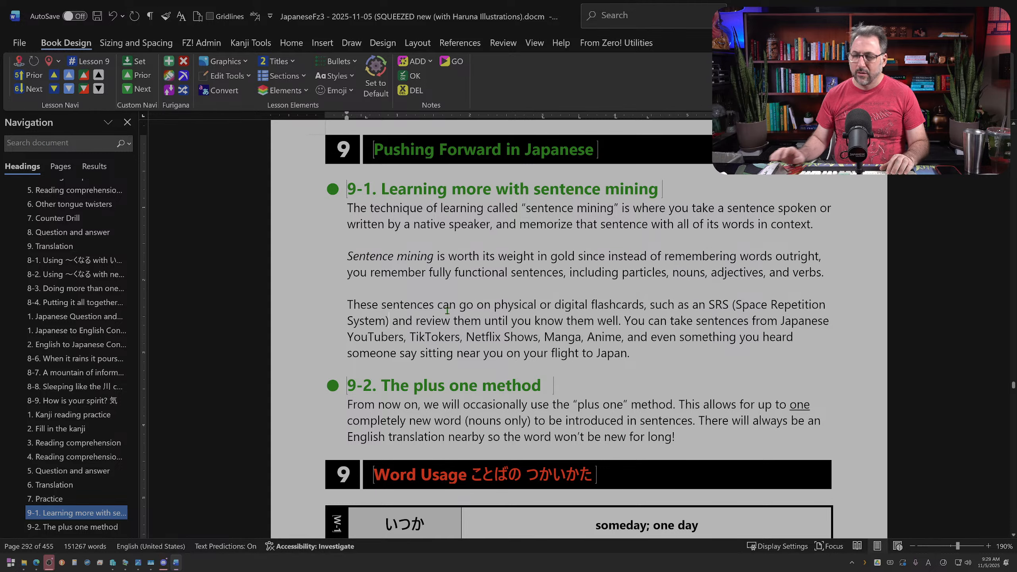
type(". Then you ")
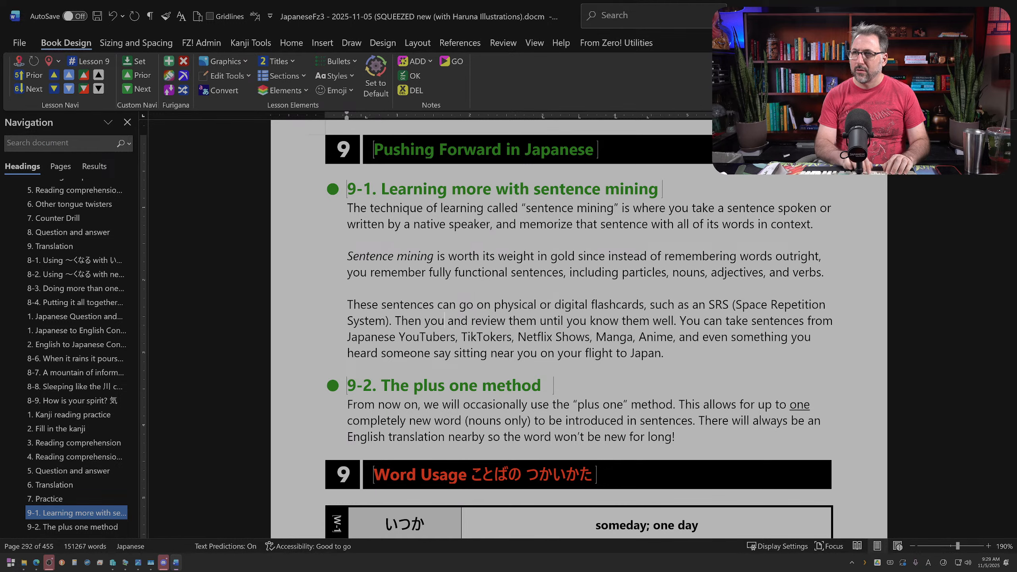
type("can")
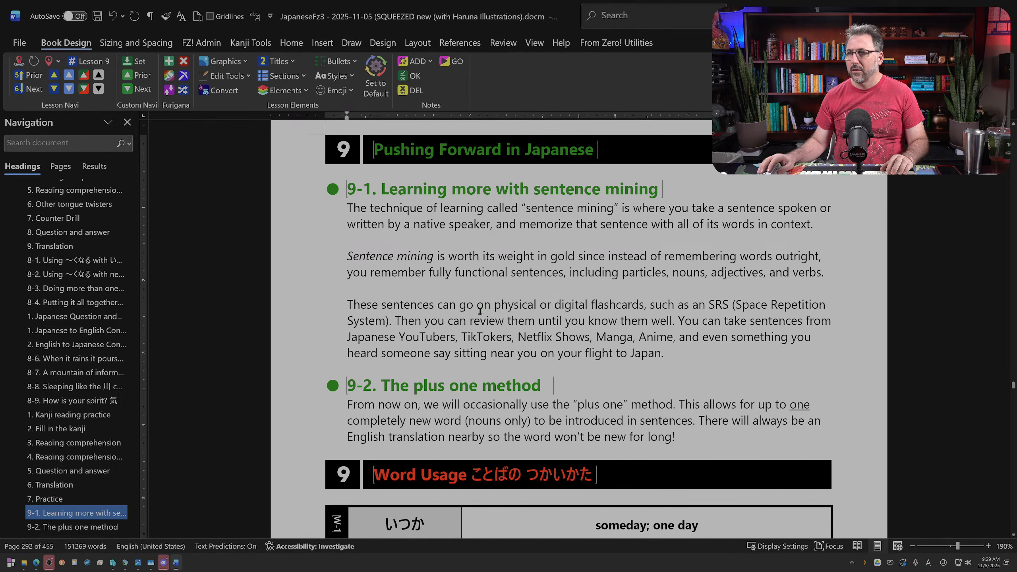
Step: Delete the sentence "Then you can review them until you know them well." from section 9-1's third paragraph
left_click_drag(550, 320, 670, 316)
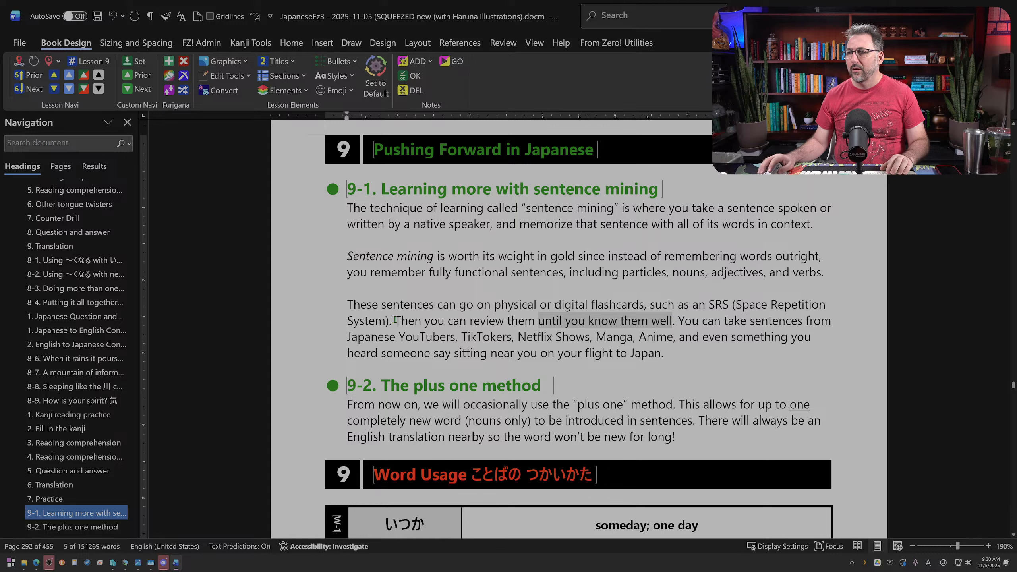
left_click_drag(394, 319, 675, 321)
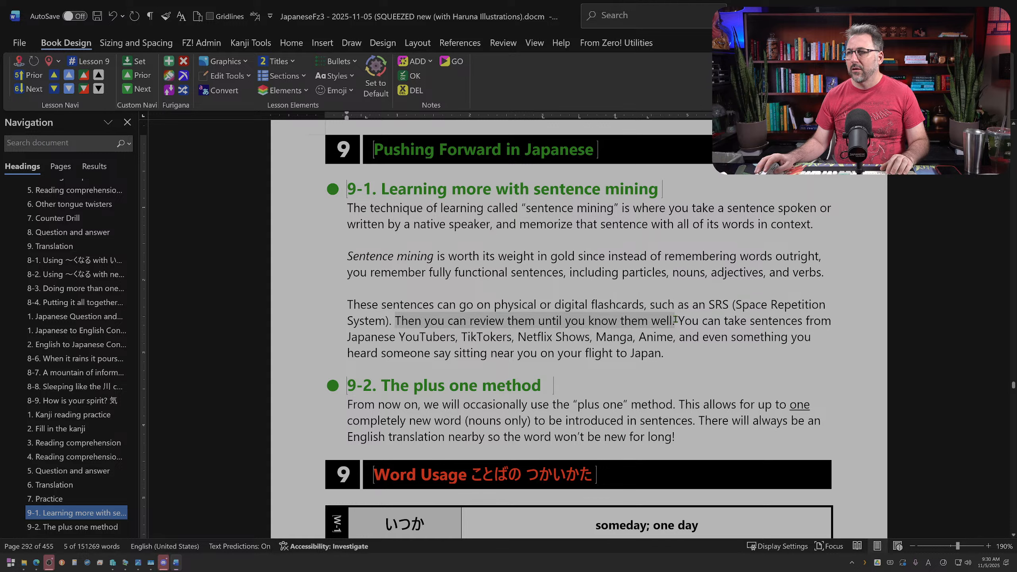
key("Delete")
key("Delete")
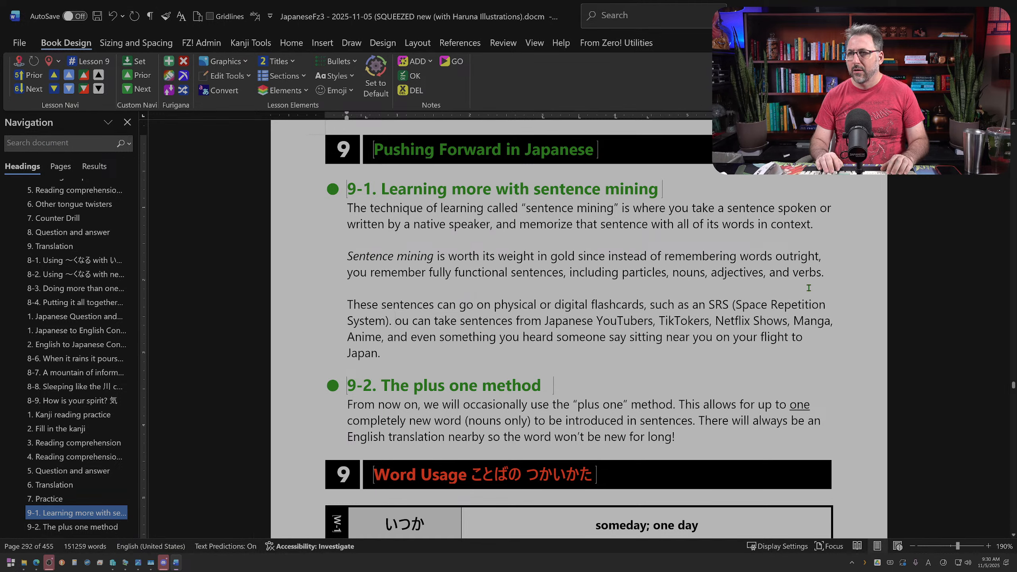
type("Y")
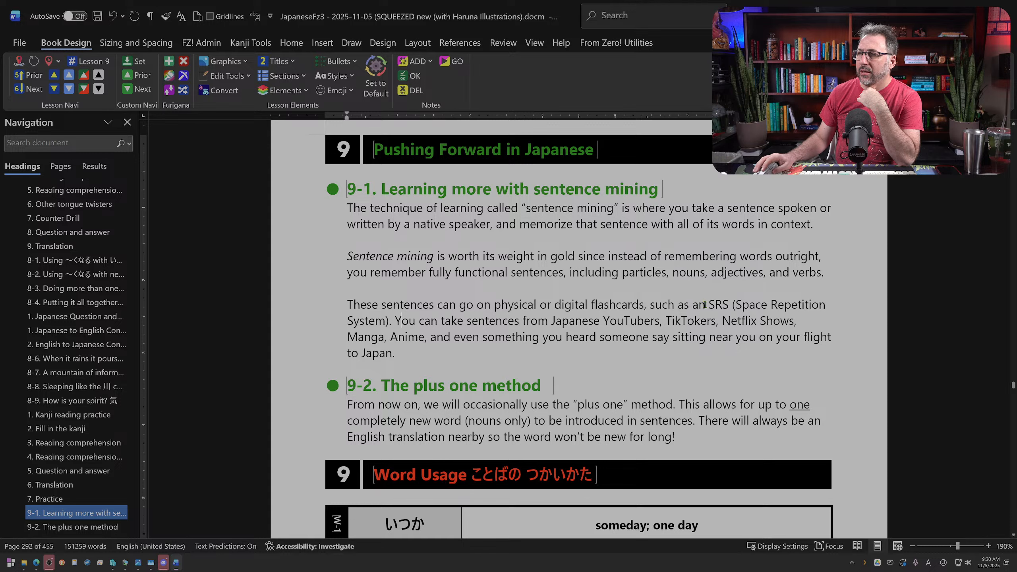
Step: Add "such as Anki" after "(Space Repetition System)" at the end of the flashcards sentence
left_click(390, 320)
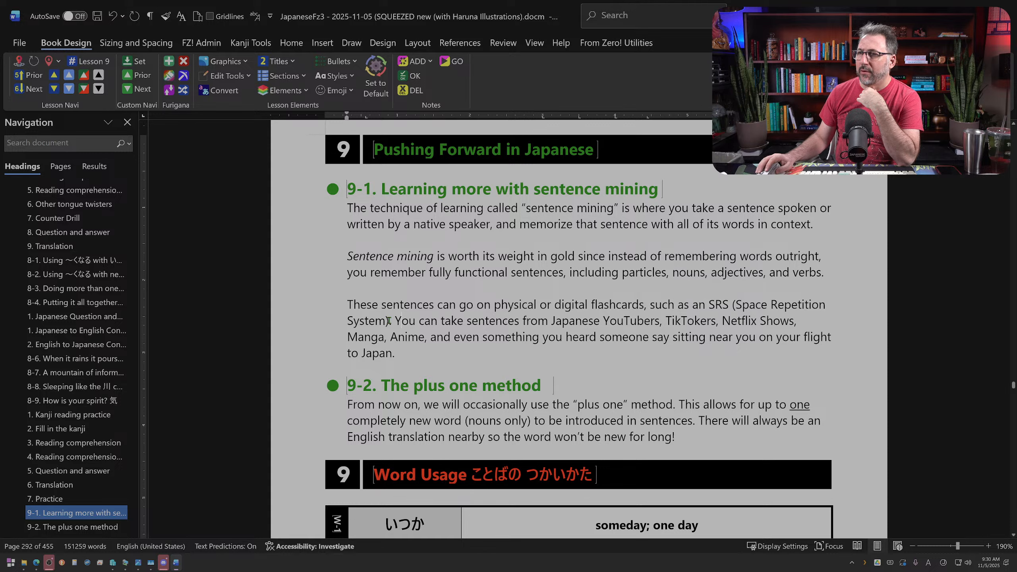
type("such as Anki")
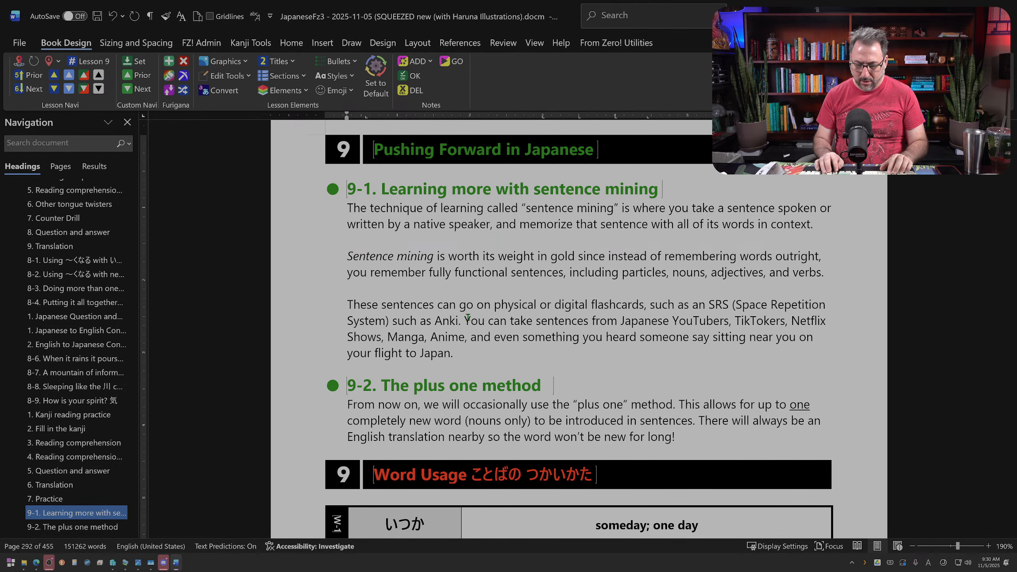
type("\"")
key("BackSpace")
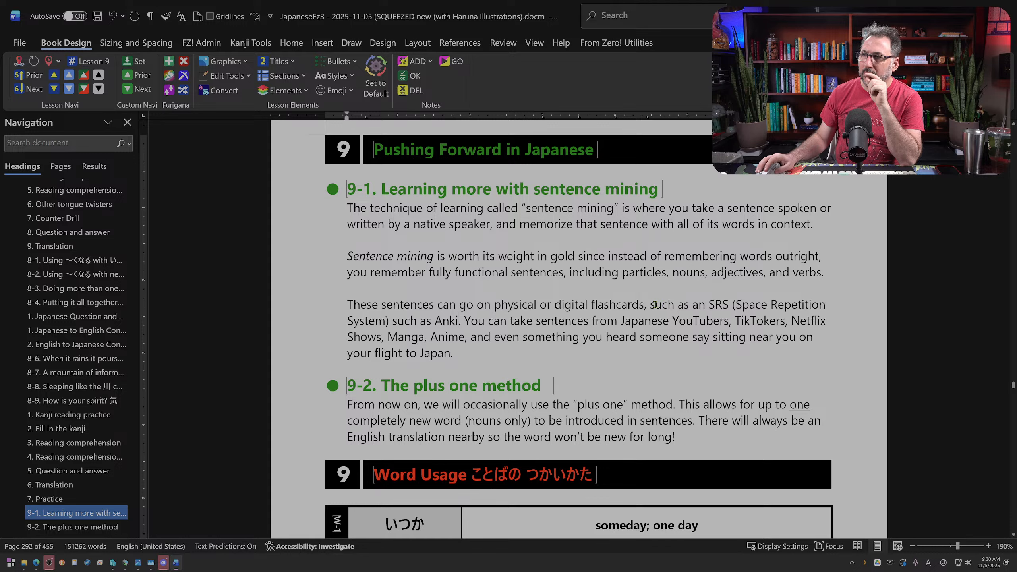
Step: Reword the flashcards sentence to read "physical flashcards or into an SRS", dropping "or digital" and the comma
left_click_drag(649, 304, 706, 304)
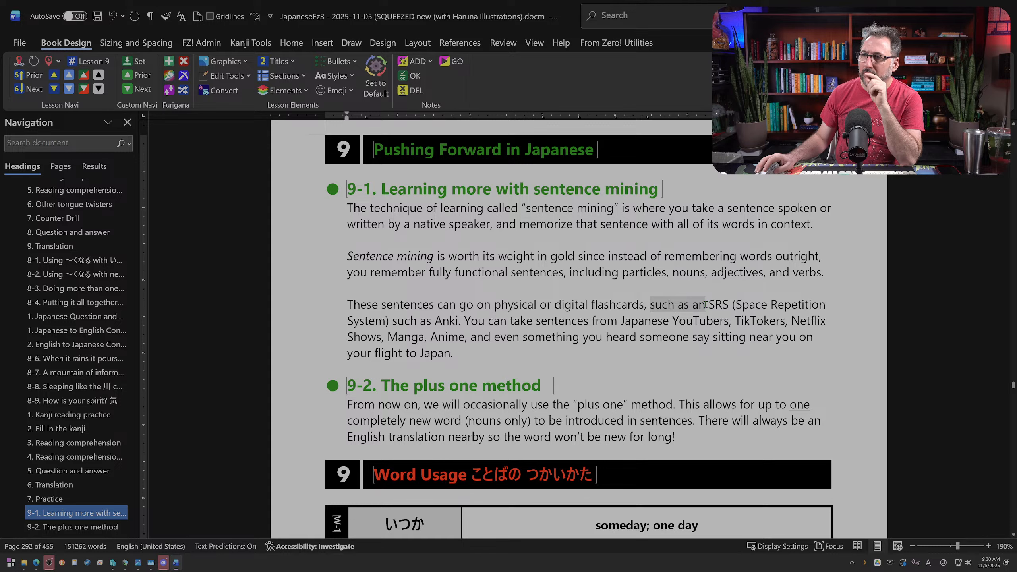
left_click_drag(577, 305, 544, 306)
key("Delete")
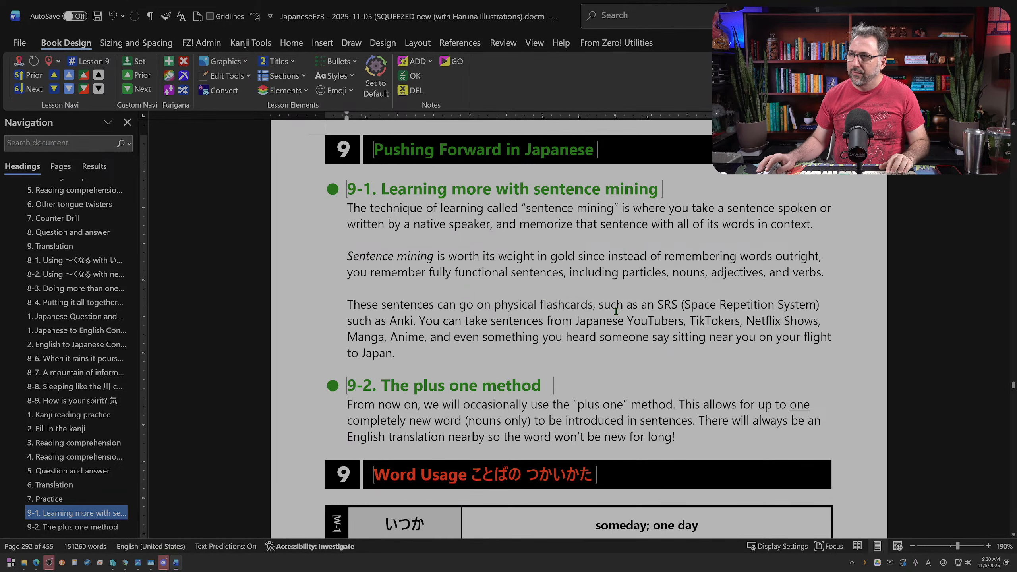
left_click_drag(608, 305, 656, 305)
type("or into an")
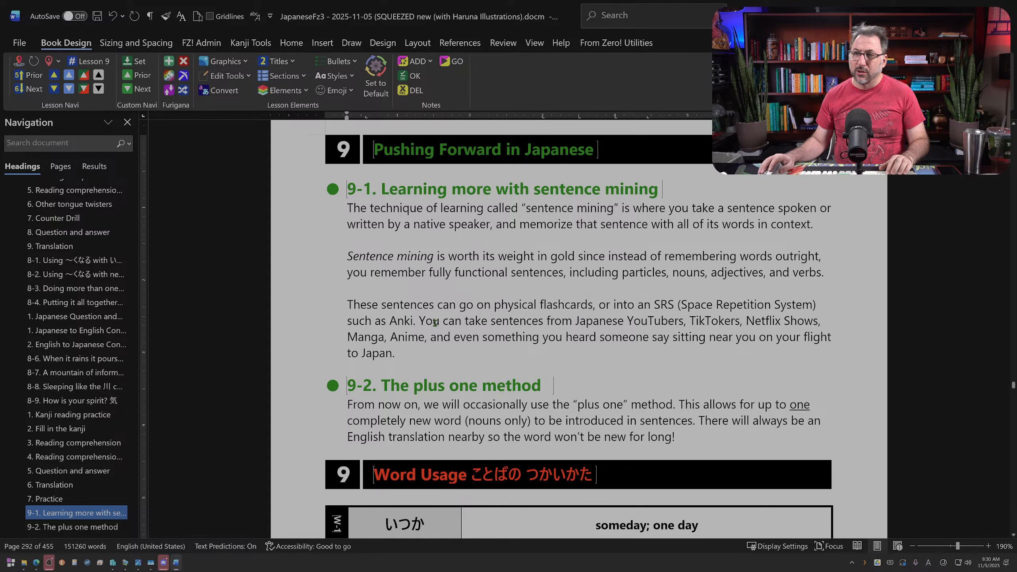
left_click(595, 303)
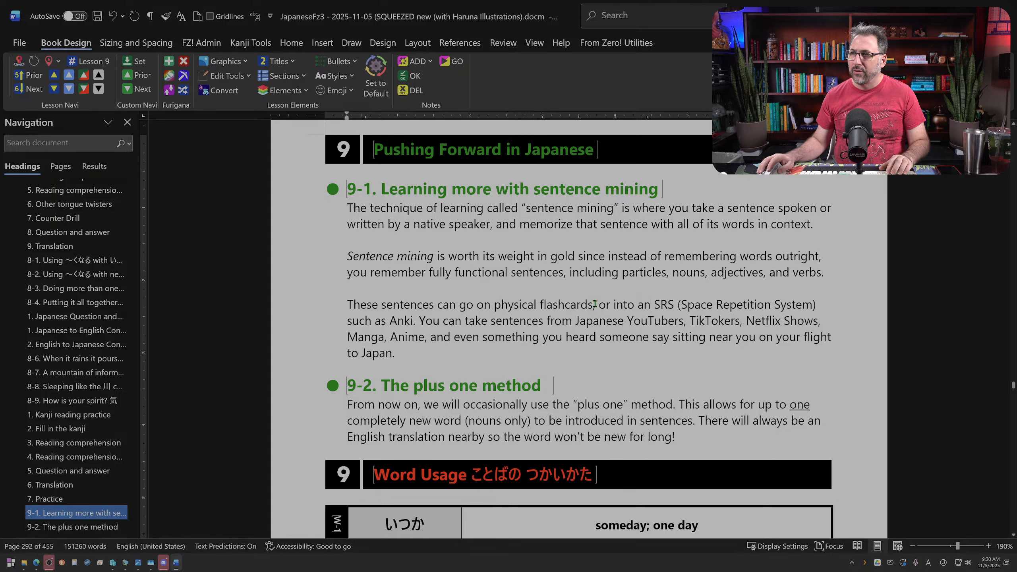
key("BackSpace")
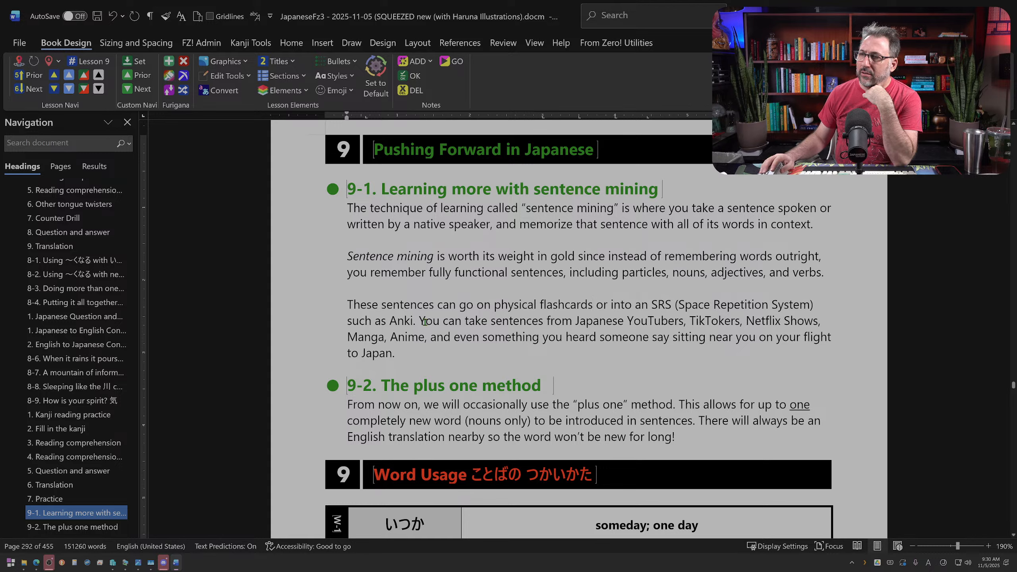
Step: Replace "and" with "or" before "even something you heard" in the list of sentence sources
left_click_drag(426, 321, 480, 320)
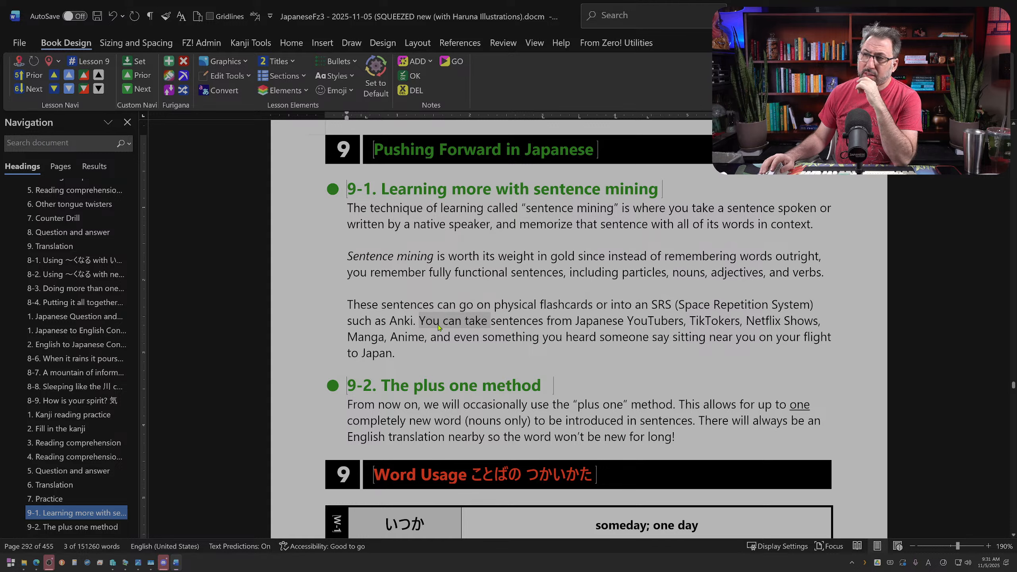
left_click(593, 322)
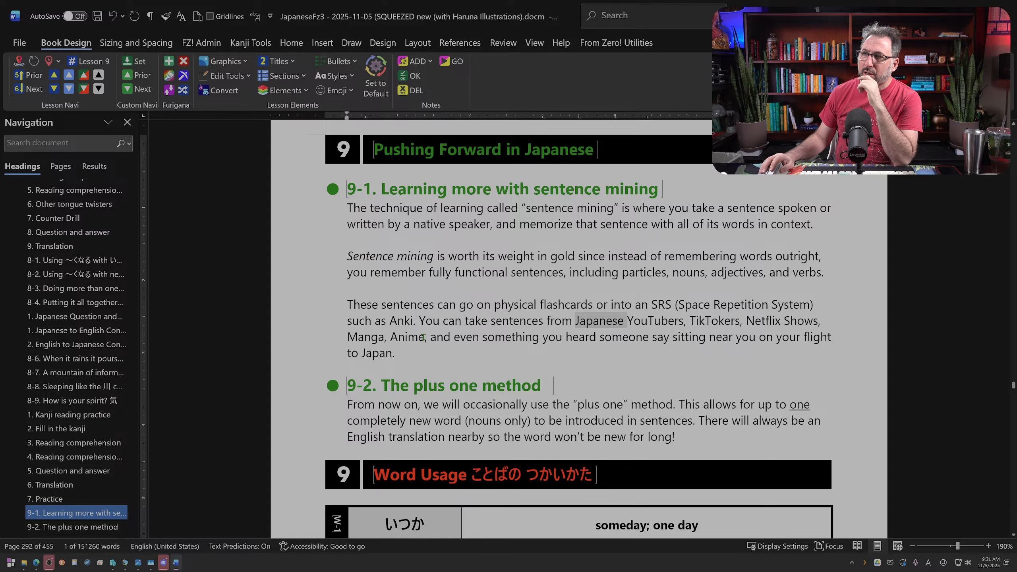
double_click(445, 336)
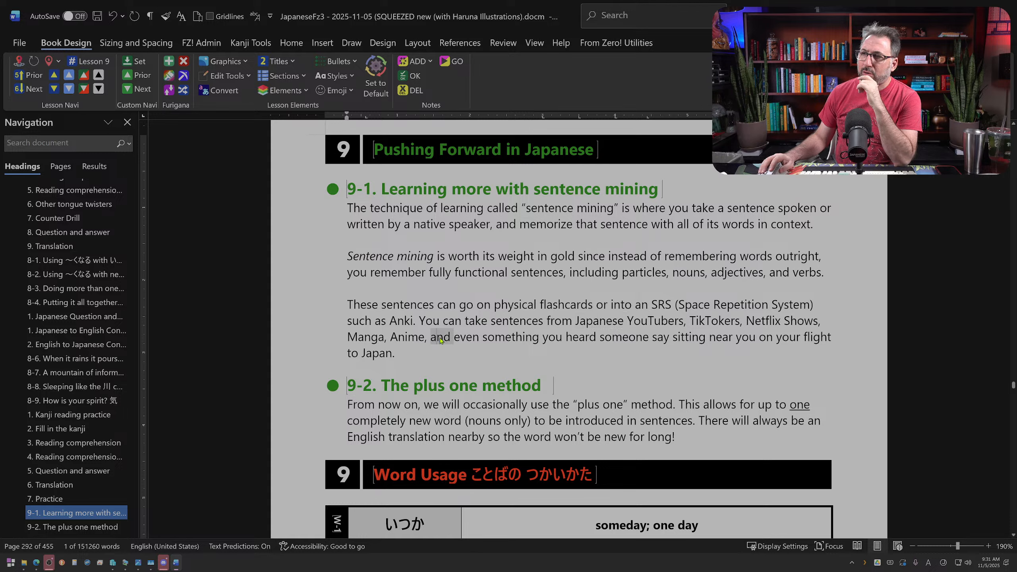
type("or")
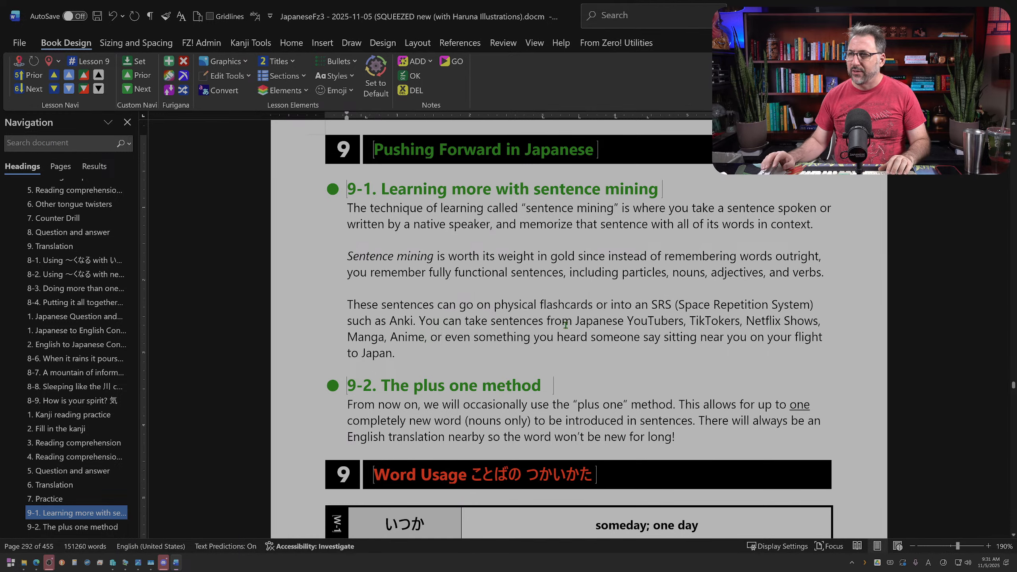
Step: Shorten the third paragraph's ending to "something you heard while on your flight to Japan!", closing with an exclamation mark
double_click(625, 337)
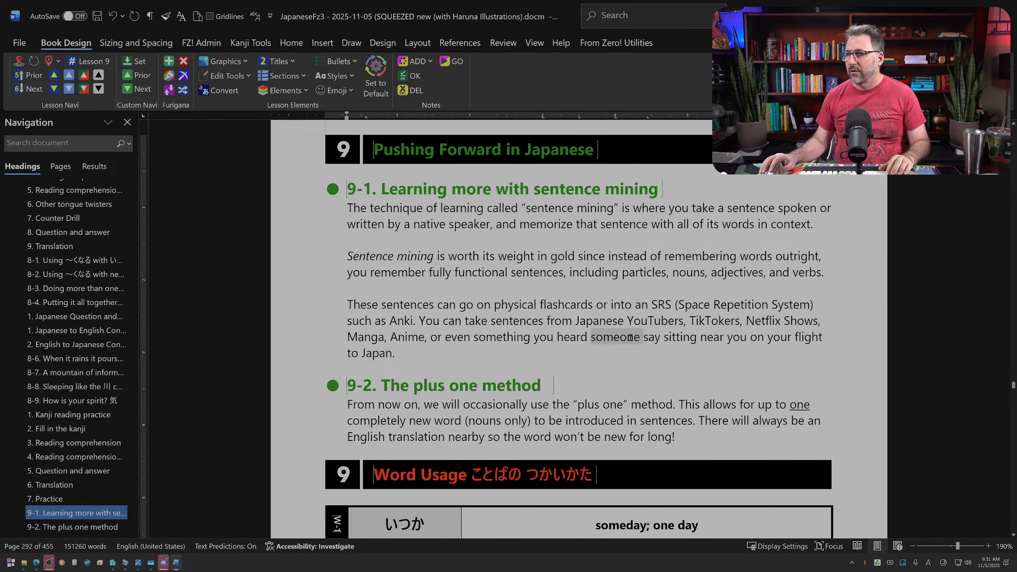
left_click_drag(638, 337, 728, 337)
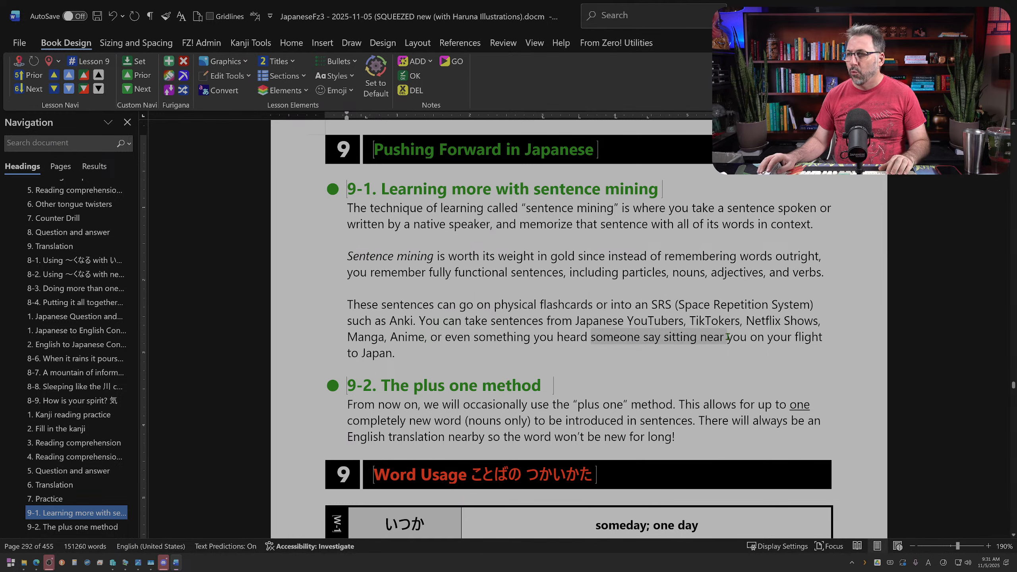
type("while on")
key("shift+Right")
key("shift+Right")
key("shift+Right")
key("shift+Right")
key("shift+Right")
key("shift+Right")
key("shift+Right")
key("BackSpace")
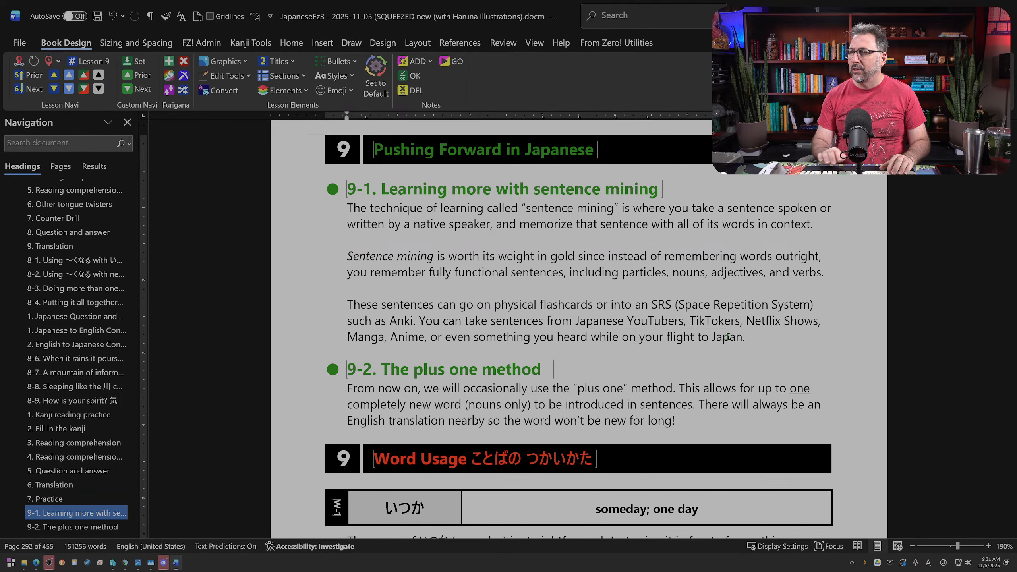
left_click(757, 339)
key("BackSpace")
type("!")
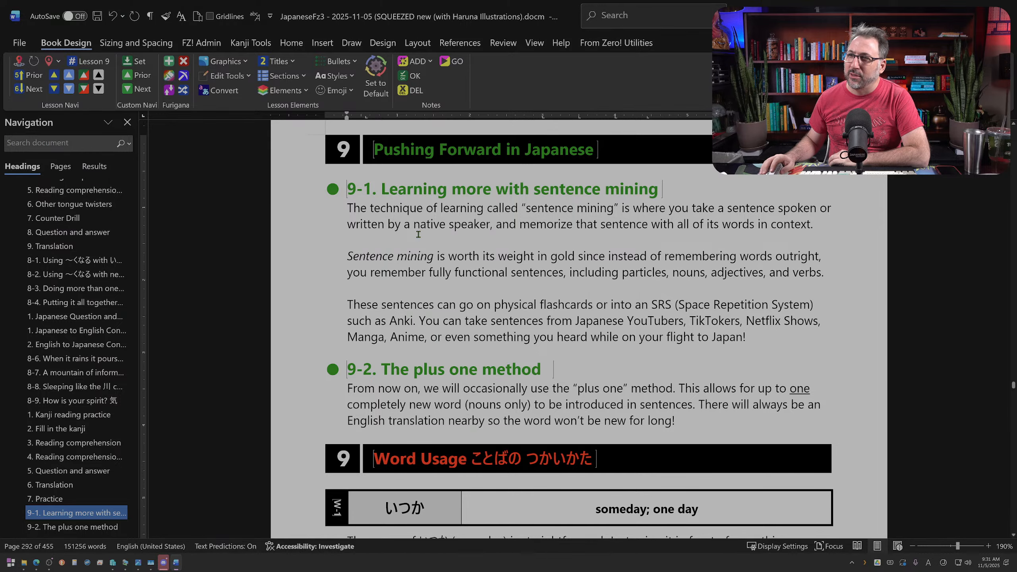
Step: Remove "The technique of learning called" from section 9-1's first sentence so it opens with a capitalized "Sentence mining" in quotation marks
scroll(418, 234, "down", 12)
scroll(461, 307, "up", 12)
scroll(461, 307, "down", 2)
scroll(456, 304, "up", 2)
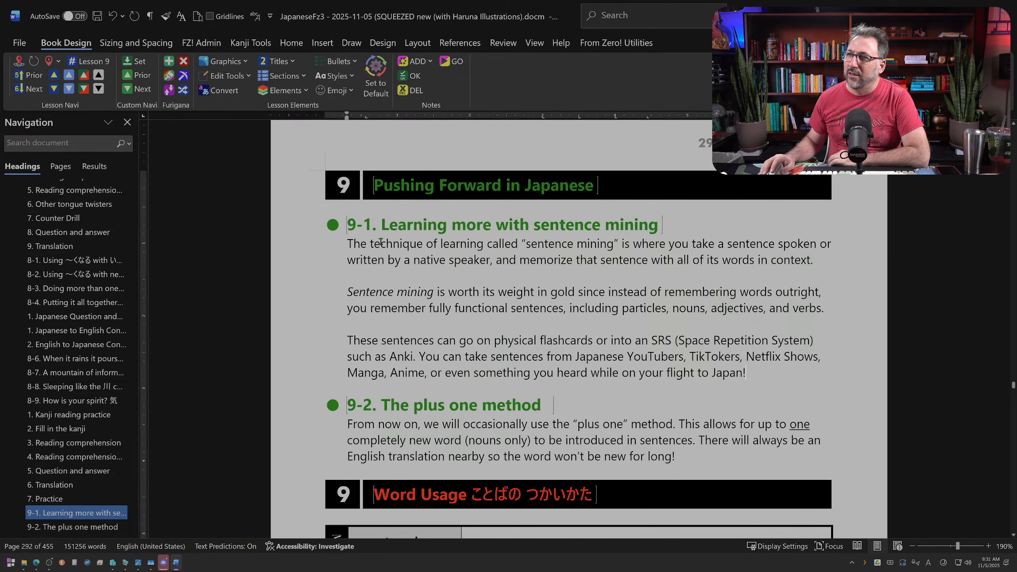
left_click_drag(352, 244, 514, 245)
key("BackSpace")
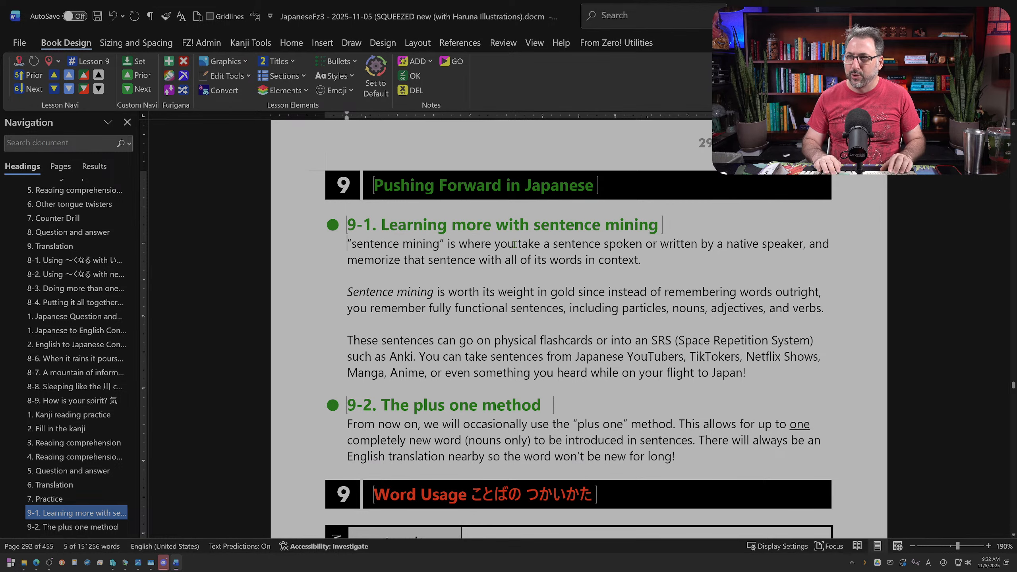
key("Delete")
key("Delete")
type("\"S")
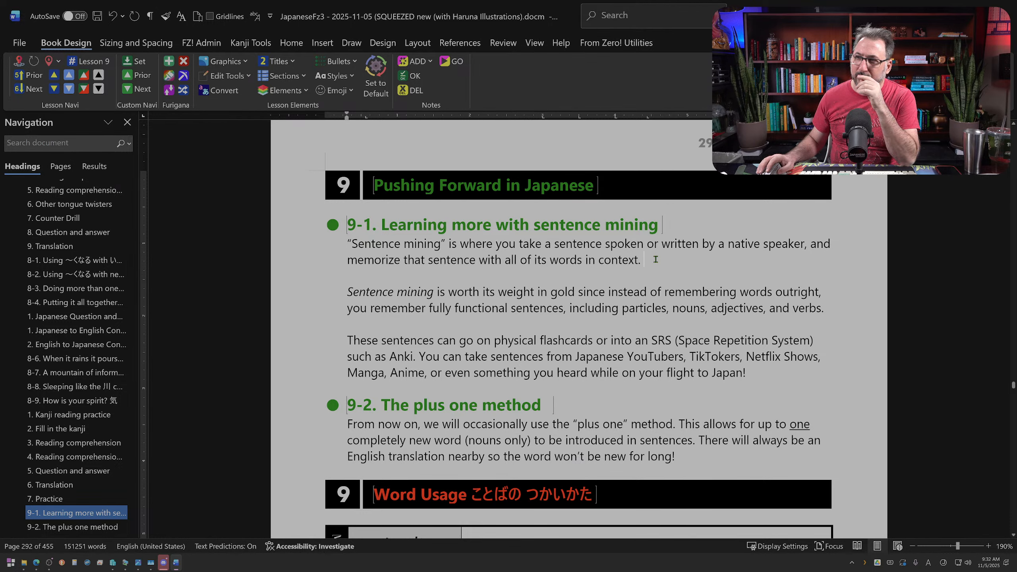
Step: Replace the second paragraph's opening "Sentence mining is worth its weight in gold since" with "It's very effective since"
left_click_drag(436, 293, 347, 292)
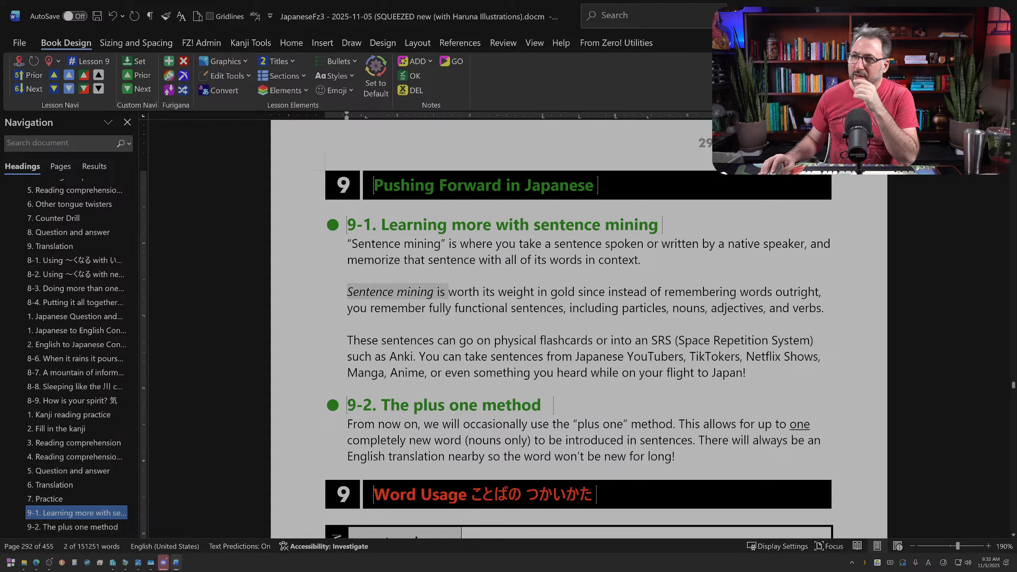
key("Delete")
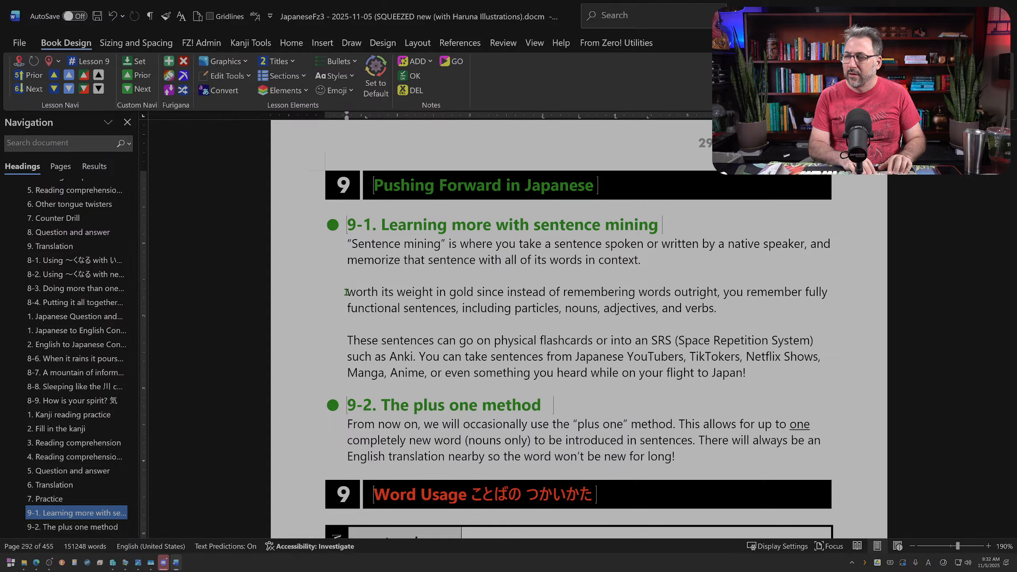
key("shift+Right")
key("shift+Right")
key("shift+Right")
key("shift+Right")
key("shift+Right")
key("shift+Right")
key("shift+Right")
key("shift+Right")
key("shift+Right")
key("shift+Right")
key("shift+Right")
key("shift+Right")
key("shift+Right")
key("shift+Right")
key("shift+Right")
key("shift+Right")
key("shift+Right")
key("shift+Right")
key("shift+Right")
key("shift+Right")
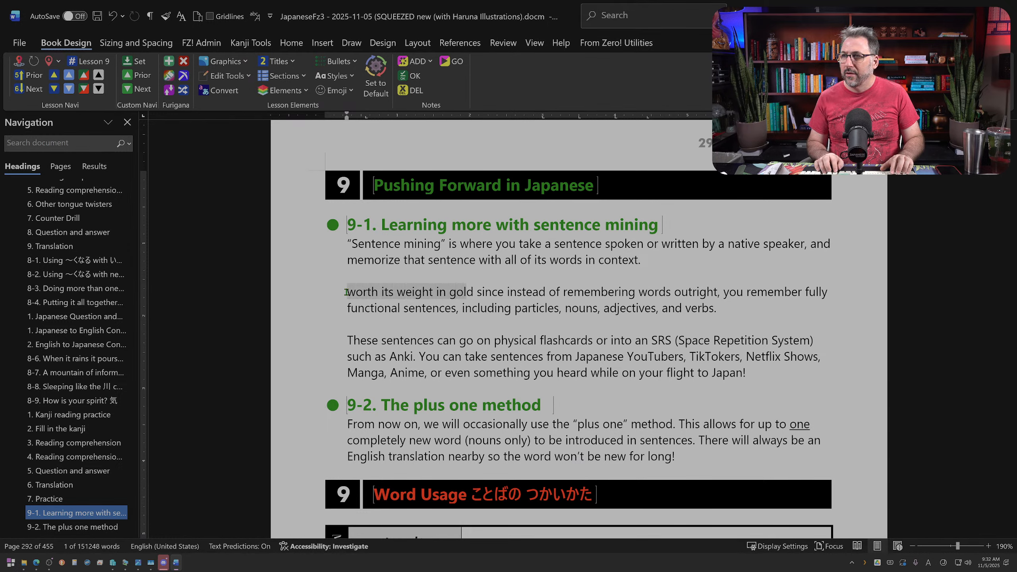
type("It's very e")
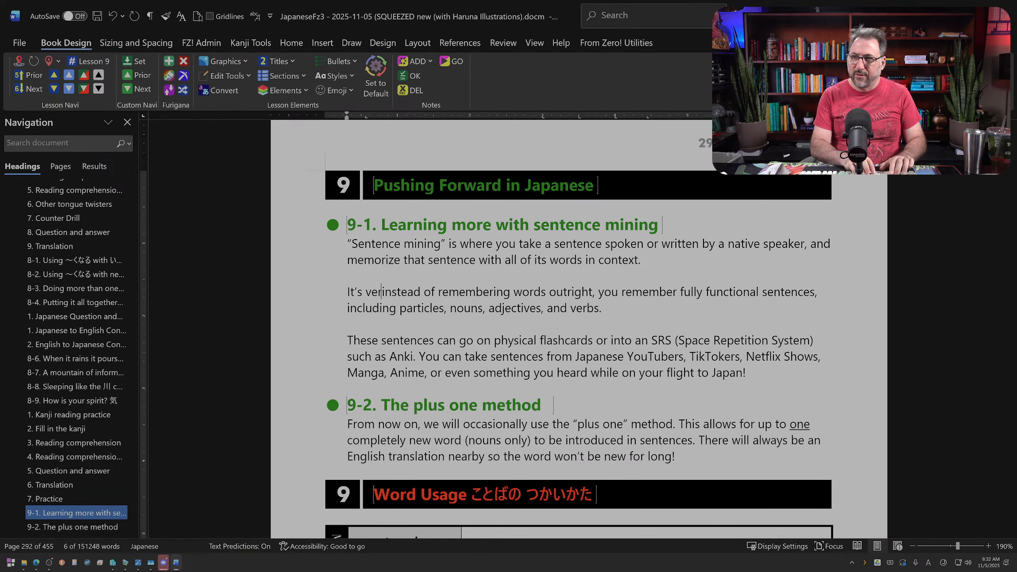
type("ffective si")
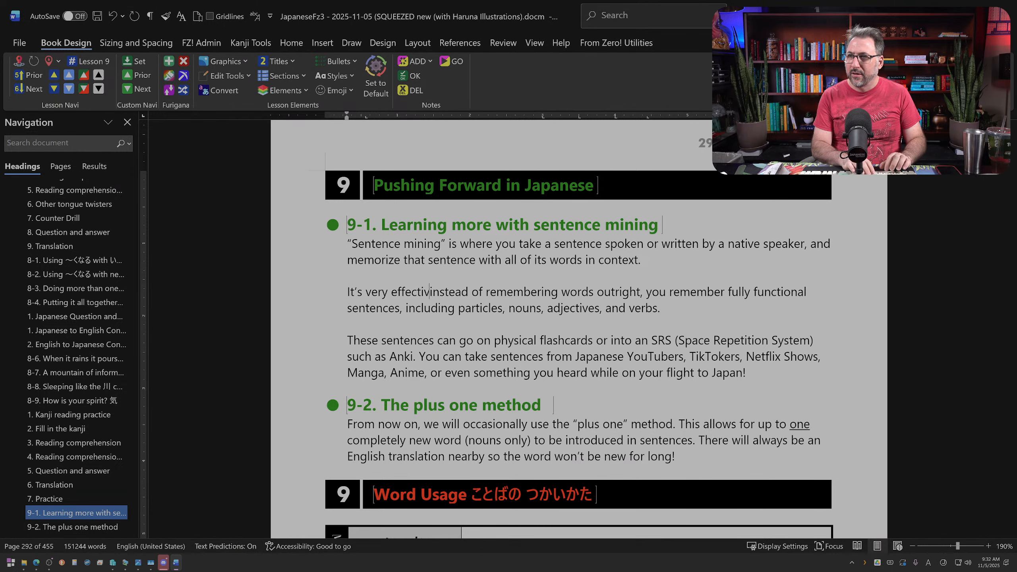
type("nce")
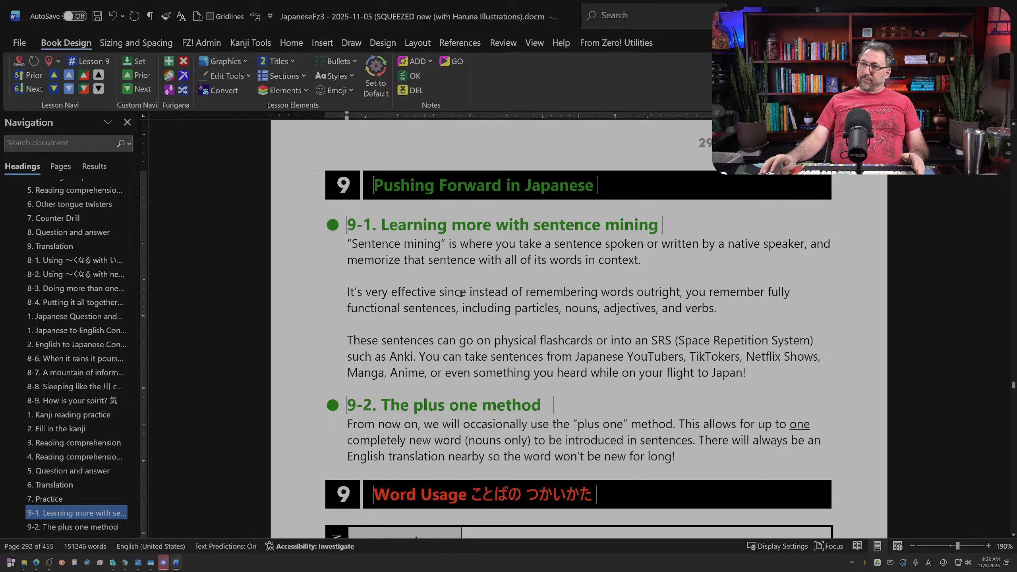
Step: Replace "since instead of remembering words outright, you remember fully" with "you learn fully" in the second paragraph
left_click_drag(451, 293, 777, 298)
type("you learn the")
key("BackSpace")
key("BackSpace")
key("BackSpace")
key("BackSpace")
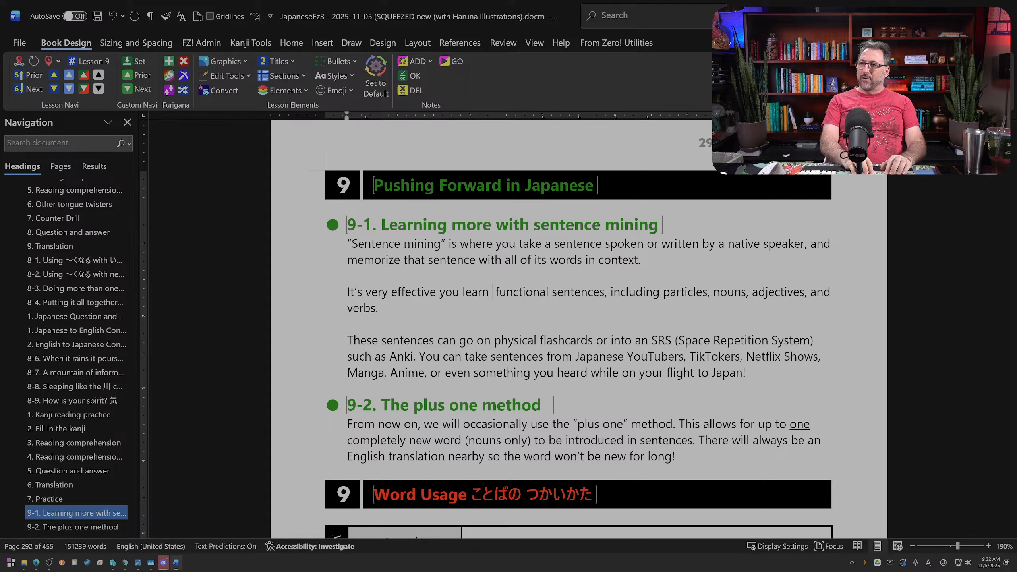
key("BackSpace")
type("fully")
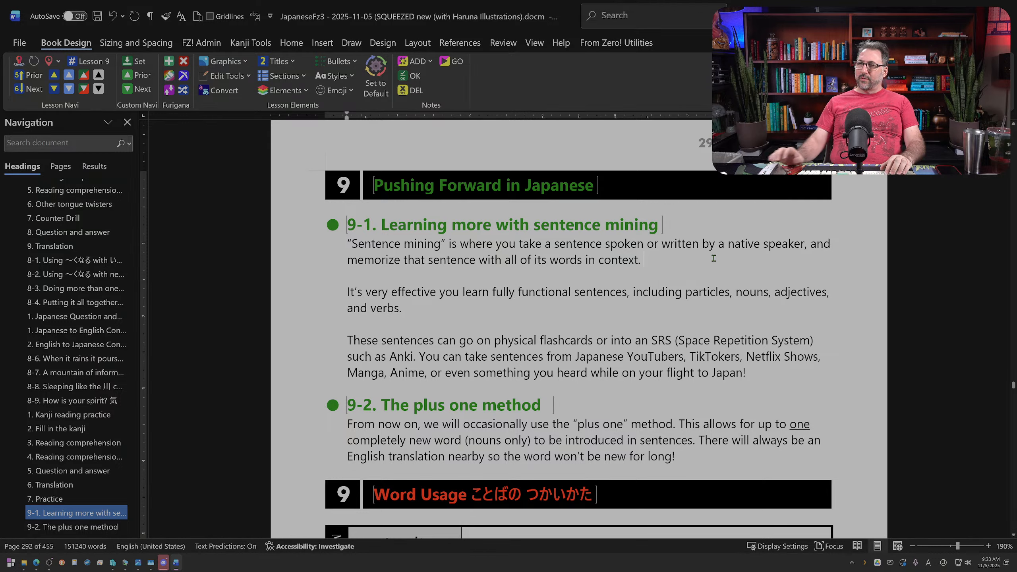
Step: Join section 9-1's second paragraph onto the end of the first by removing the blank line between them
left_click(714, 259)
key("Delete")
key("Delete")
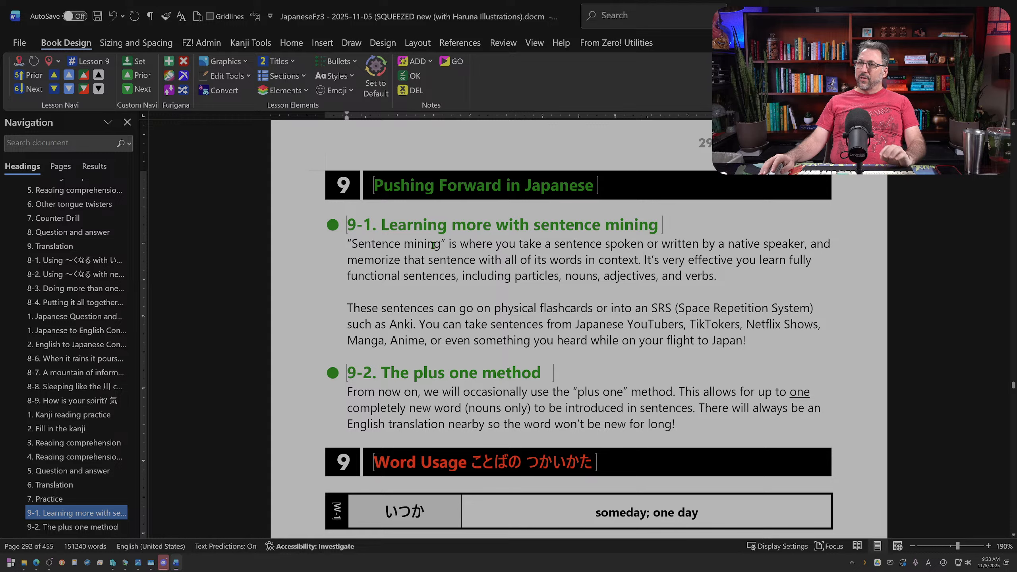
Step: Reword the first sentence to "take a spoken or written sentence by a native speaker and memorize it", without the comma
double_click(619, 245)
left_click_drag(620, 246, 555, 250)
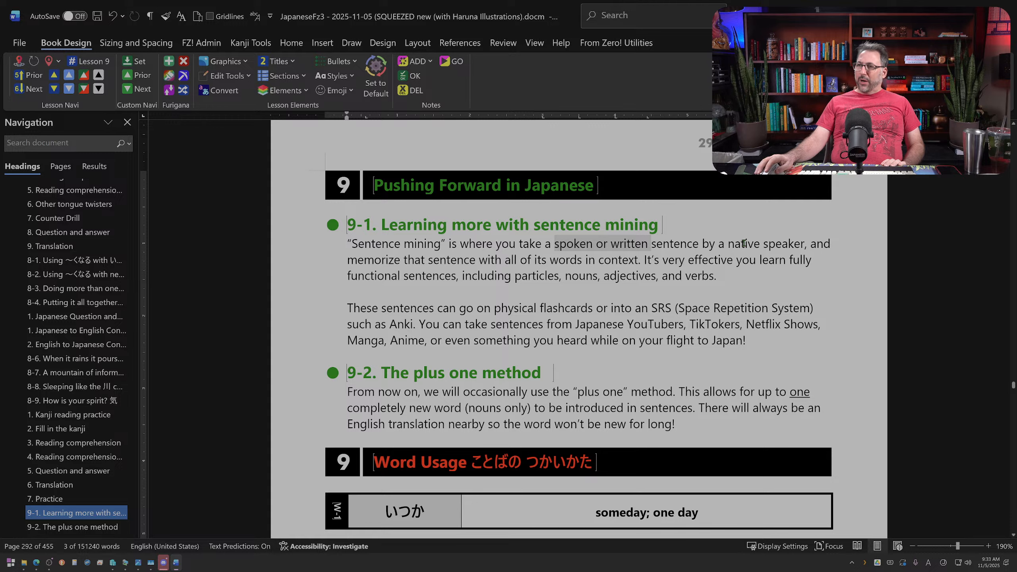
left_click_drag(404, 260, 448, 263)
type("it")
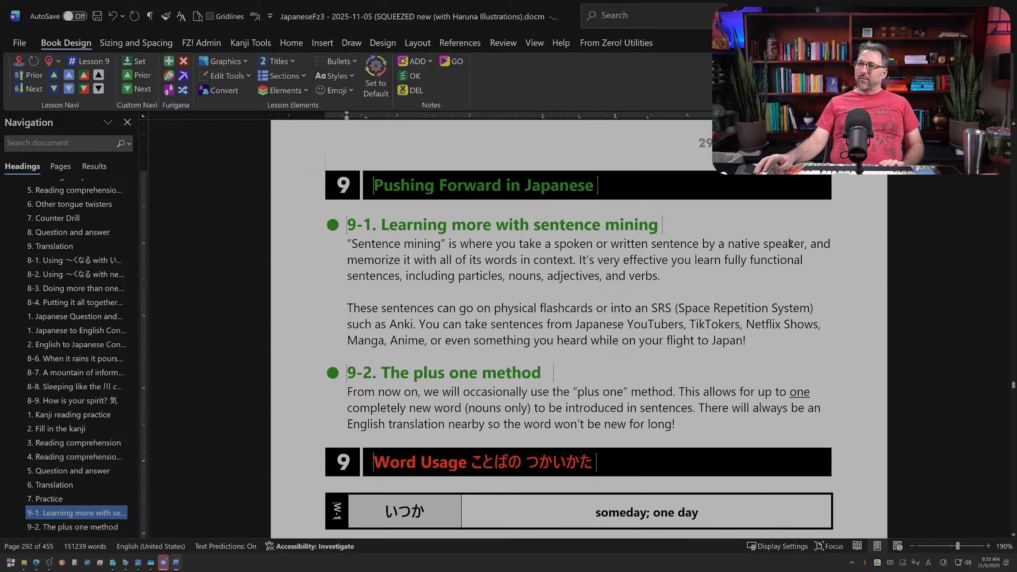
key("BackSpace")
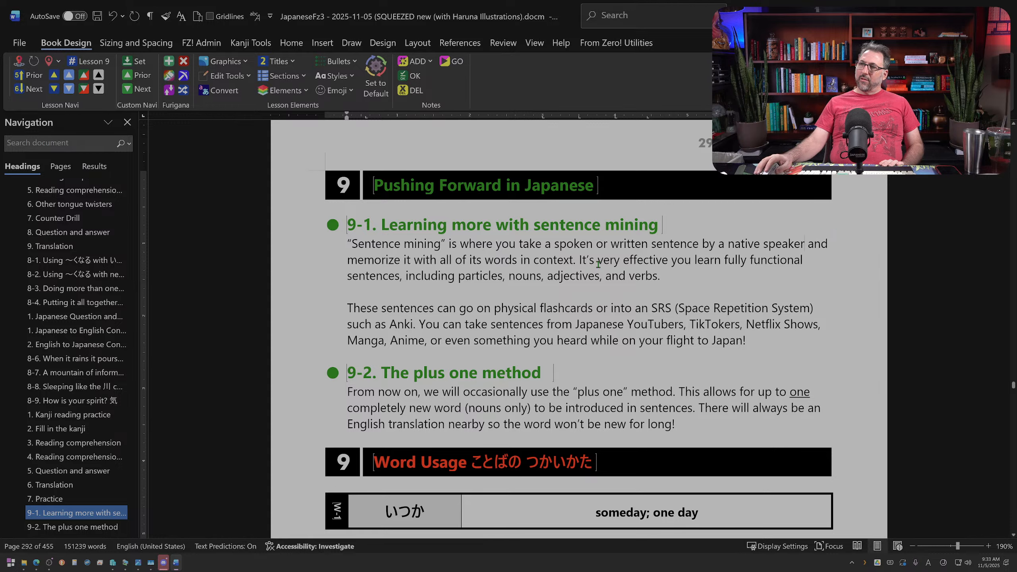
Step: Insert "since" after "It's very effective" in section 9-1's first paragraph
left_click_drag(579, 259, 689, 259)
key("Down")
left_click(671, 258)
type("since")
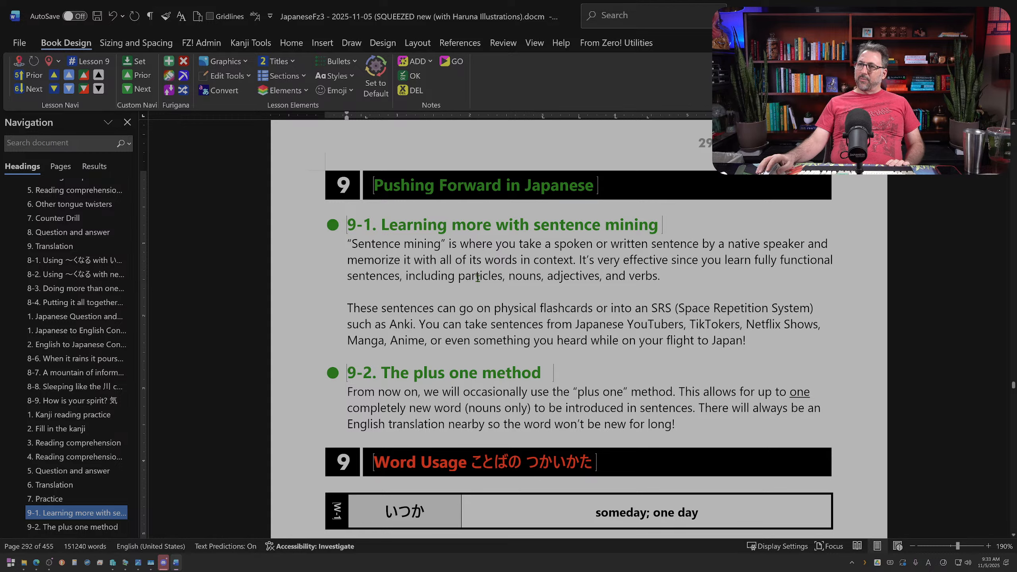
left_click(656, 276)
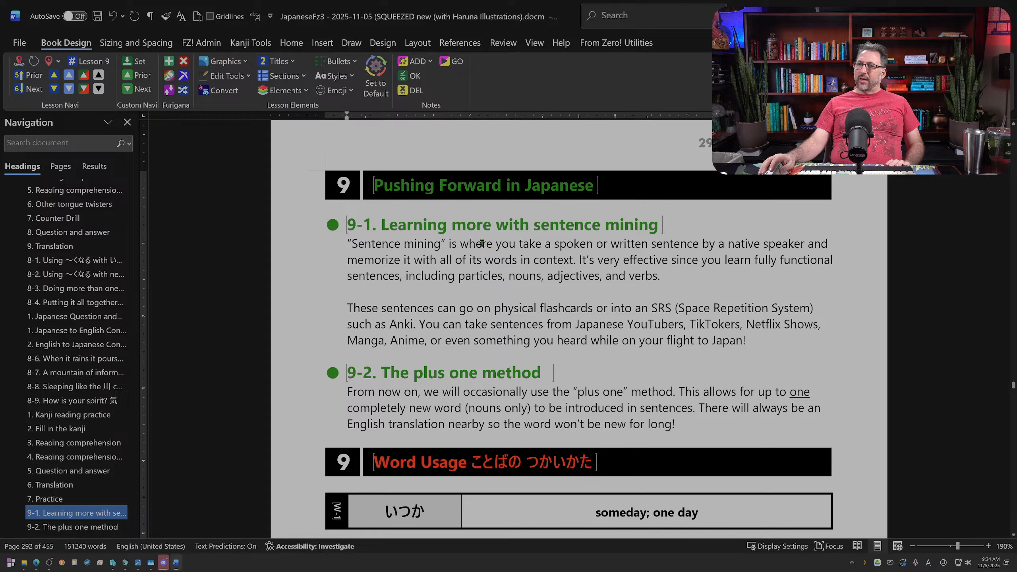
Step: Reword section 9-1's opening sentence by replacing "where you take" with "memorizing" and deleting "and memorize it"
double_click(461, 243)
left_click_drag(518, 242, 550, 242)
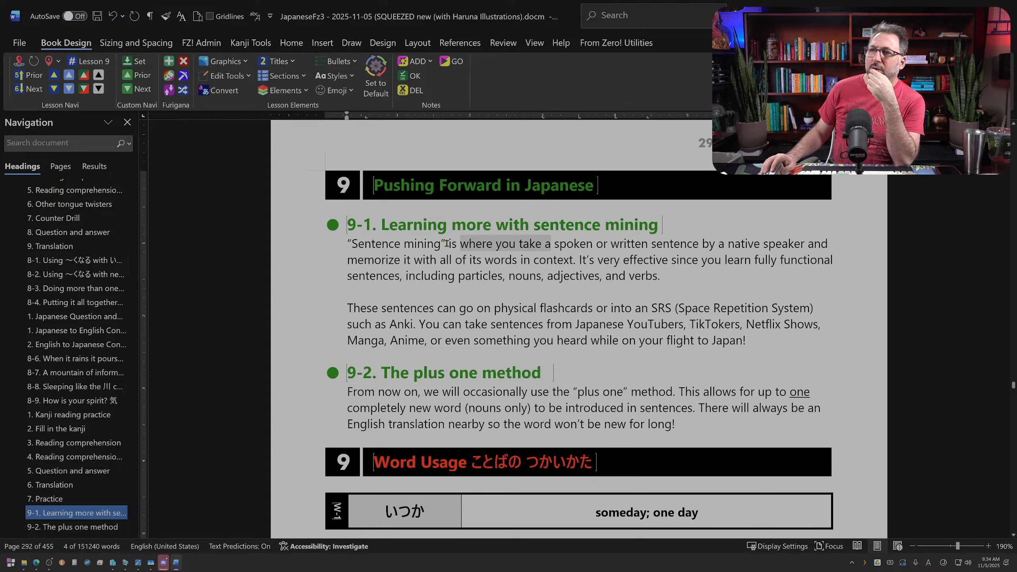
left_click(548, 246)
left_click_drag(462, 244, 541, 245)
type("memorize")
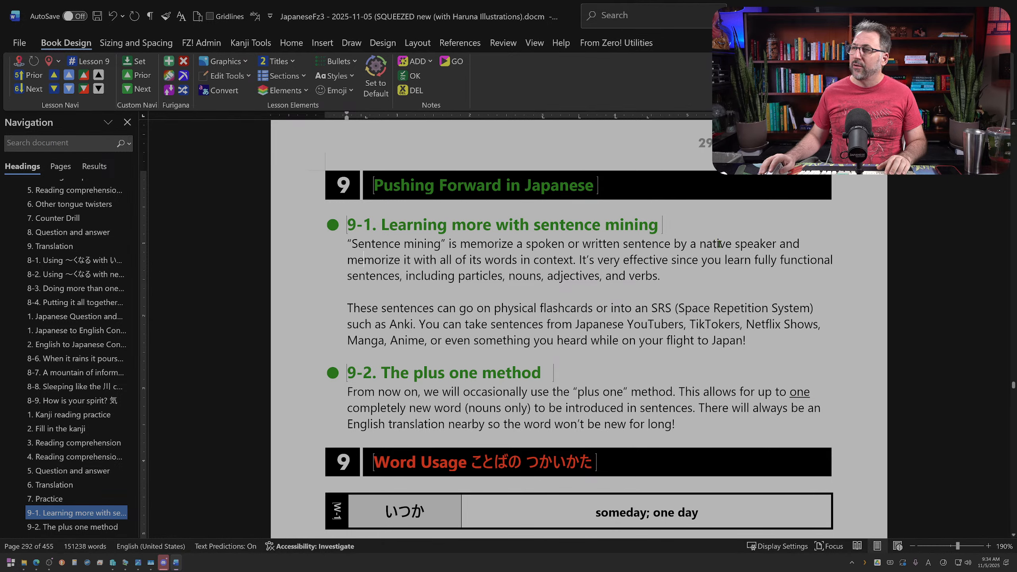
left_click_drag(783, 243, 415, 253)
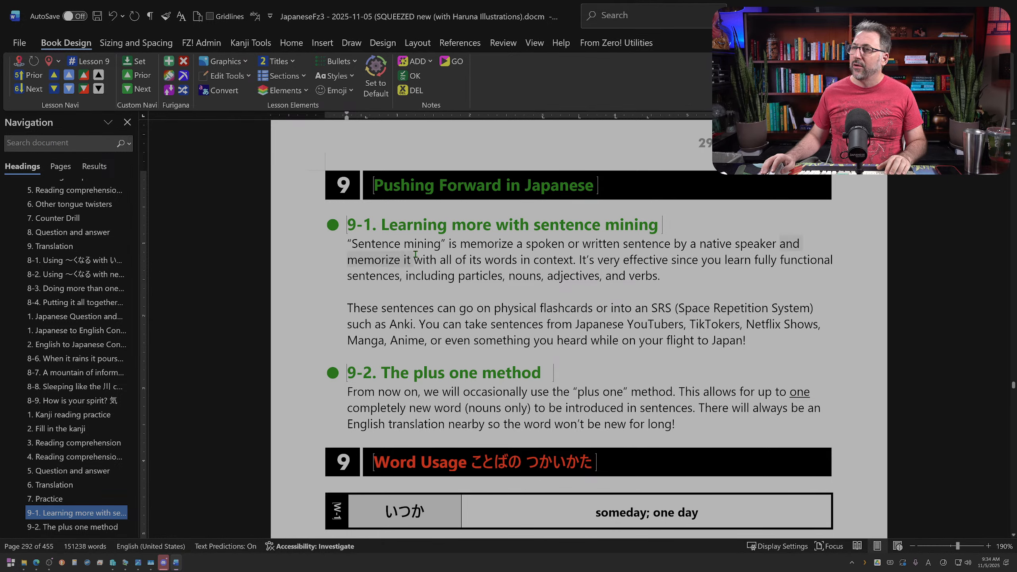
key("Delete")
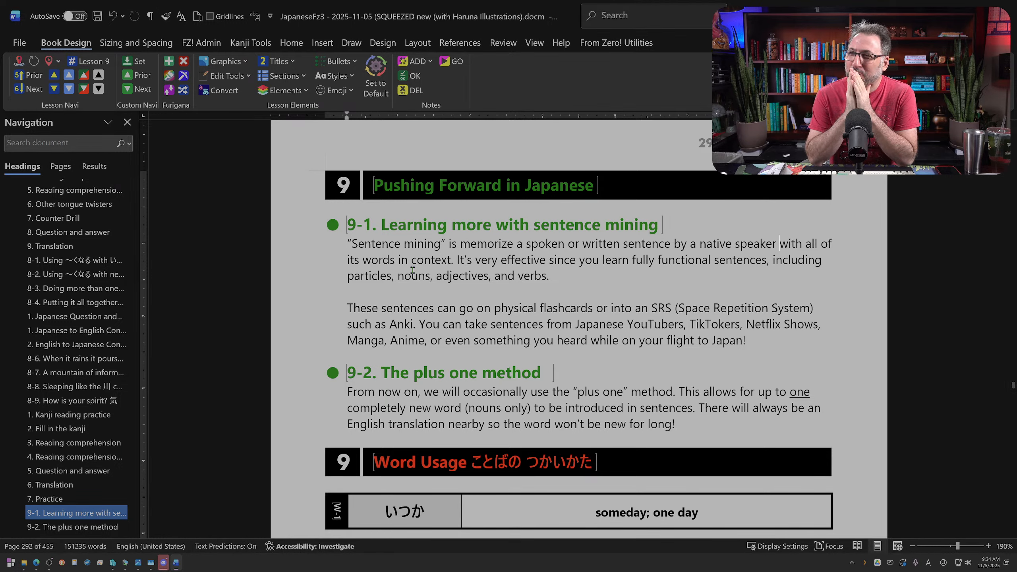
type("ing")
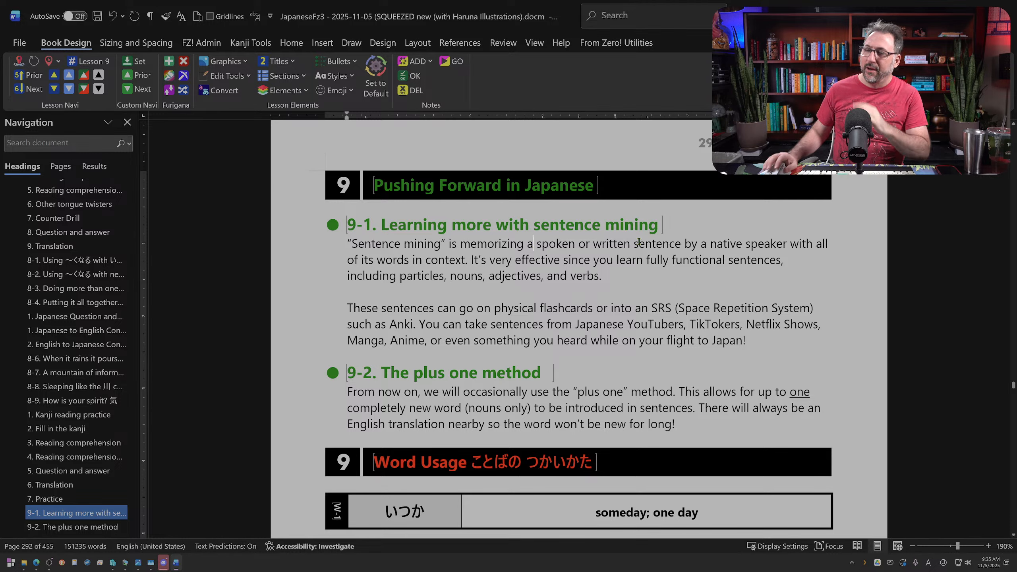
Step: Reword "a spoken or written sentence" as "a full sentence spoken or written" in the opening sentence
type("fu")
key("BackSpace")
key("BackSpace")
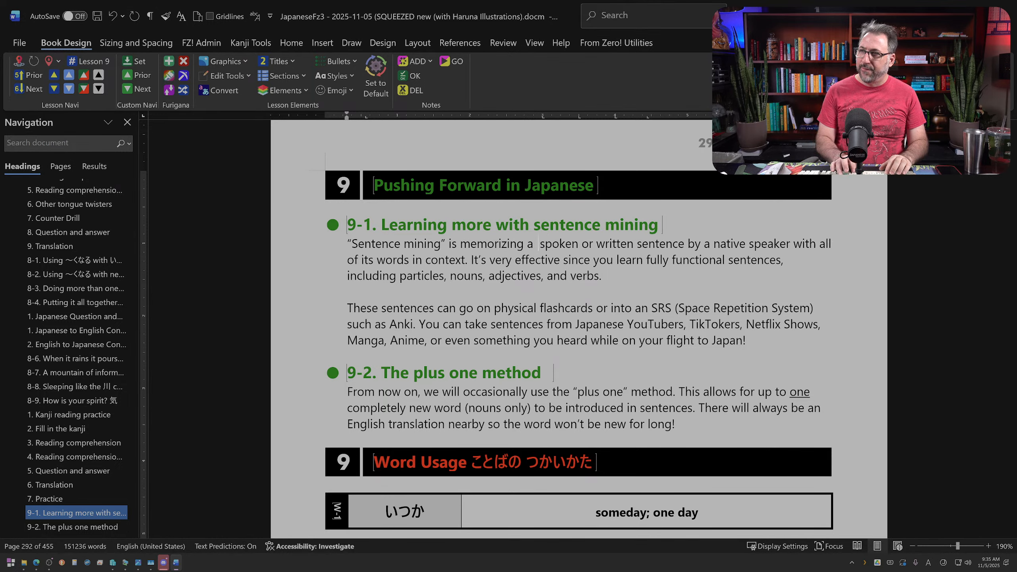
type("full")
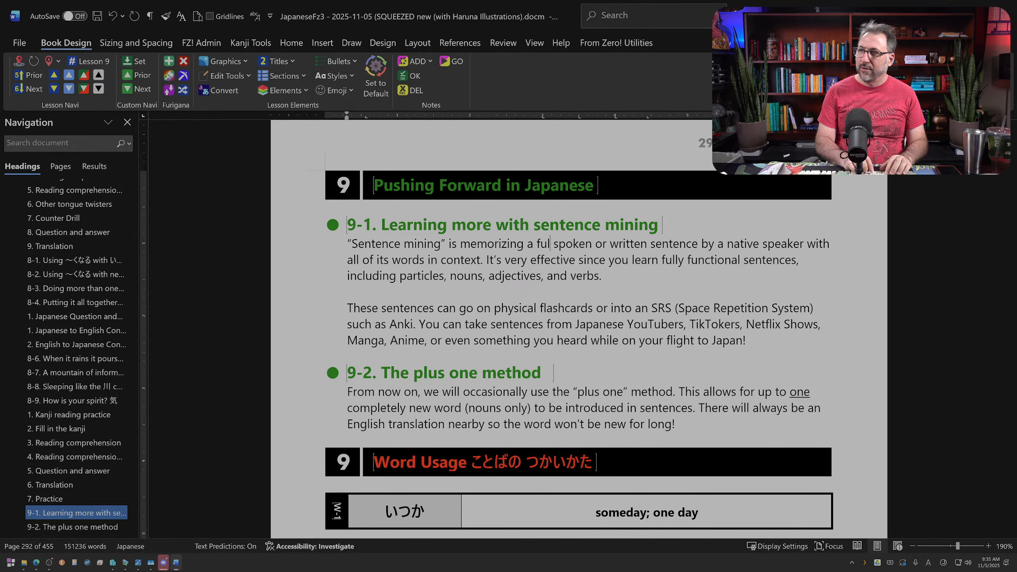
left_click_drag(557, 243, 639, 242)
key("Delete")
key("ctrl+Right")
key("ctrl+z")
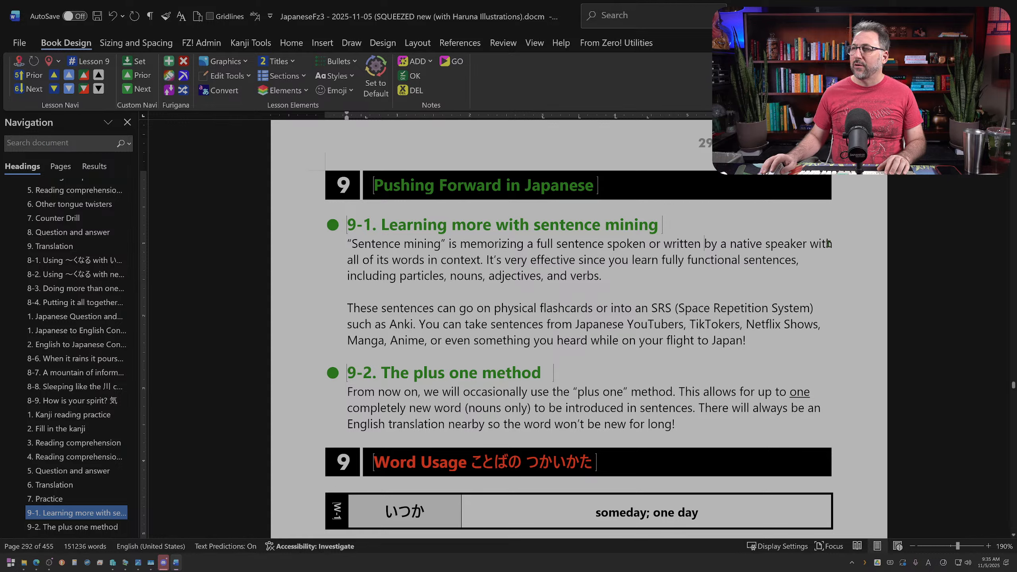
Step: End the opening sentence after "native speaker" with a period and delete "with all of its words in context"
left_click(806, 245)
type(".")
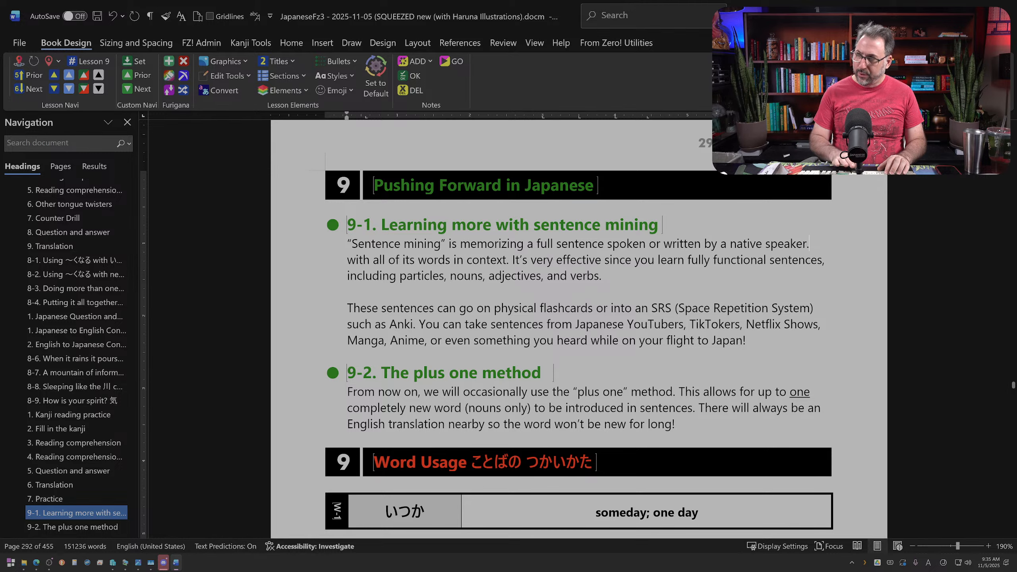
key("shift+Right")
key("shift+Right")
key("shift+Right")
key("shift+Right")
key("shift+Right")
key("shift+Right")
key("shift+Right")
key("shift+Right")
key("shift+Right")
key("shift+Right")
key("shift+Right")
key("shift+Right")
key("shift+Right")
key("shift+Right")
key("shift+Right")
key("shift+Right")
key("shift+Right")
key("shift+Right")
key("shift+Right")
key("shift+Right")
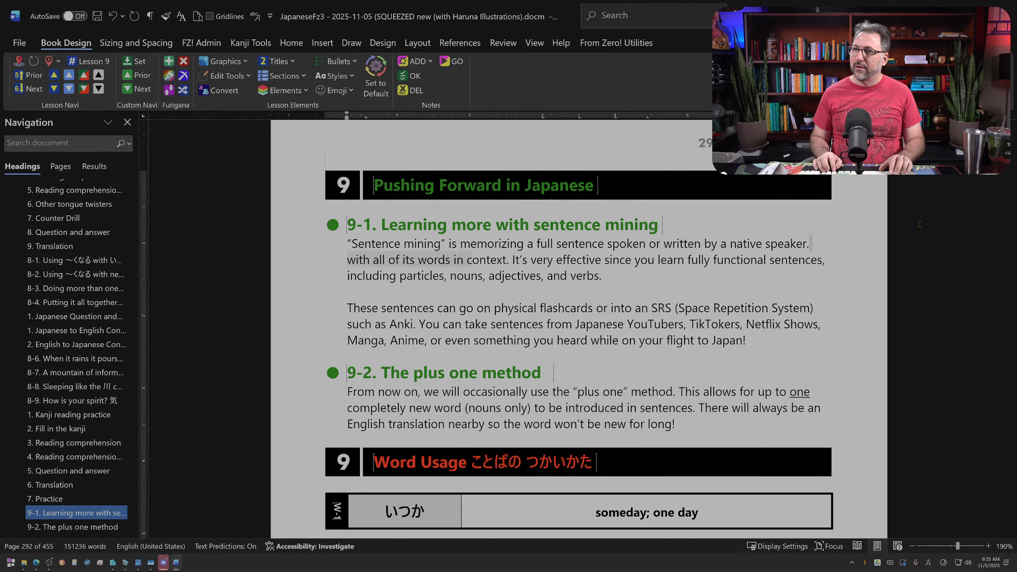
key("Delete")
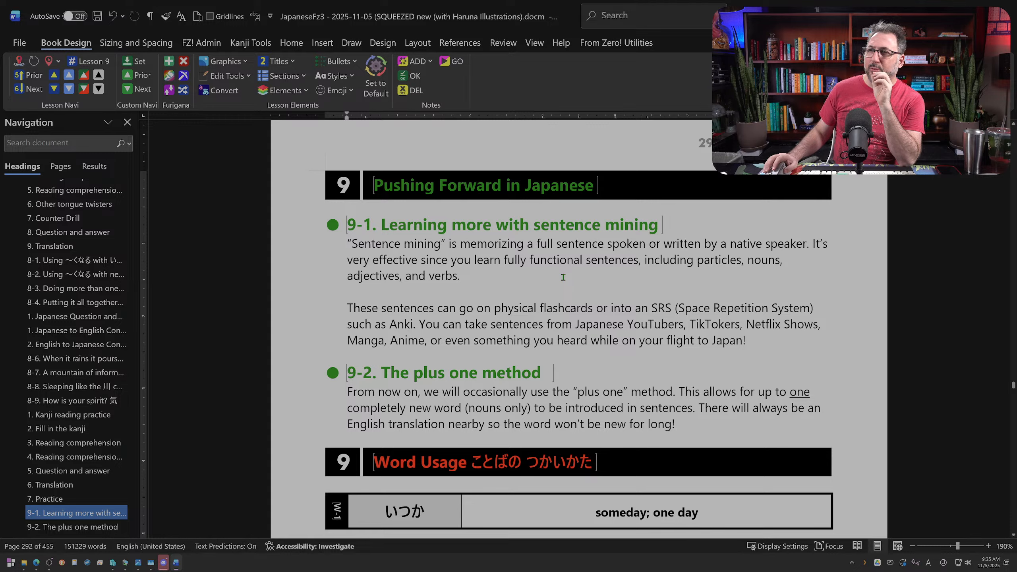
Step: Delete "speaker" after "native" and "very" before "effective" in section 9-1's first paragraph
double_click(544, 244)
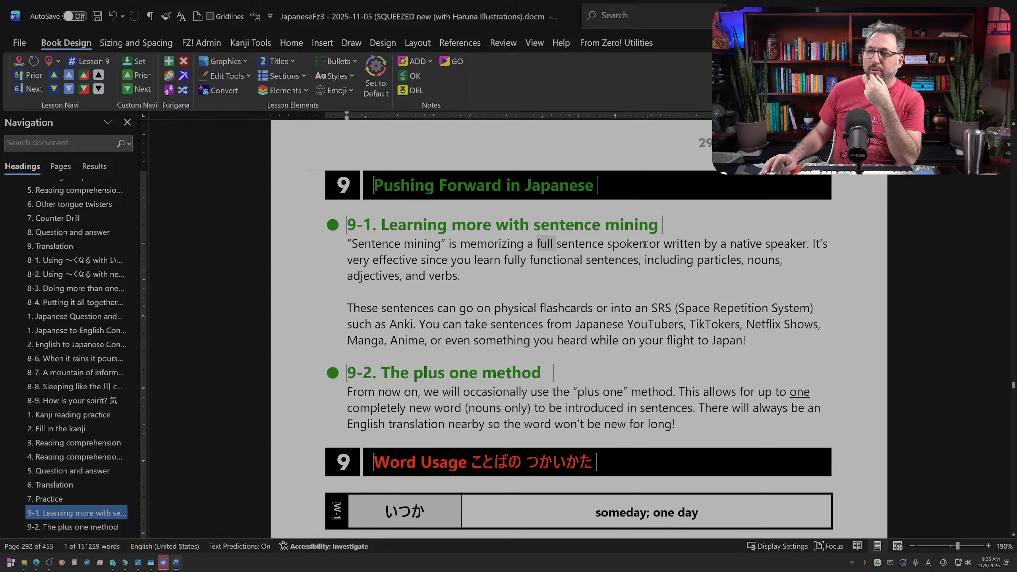
double_click(779, 246)
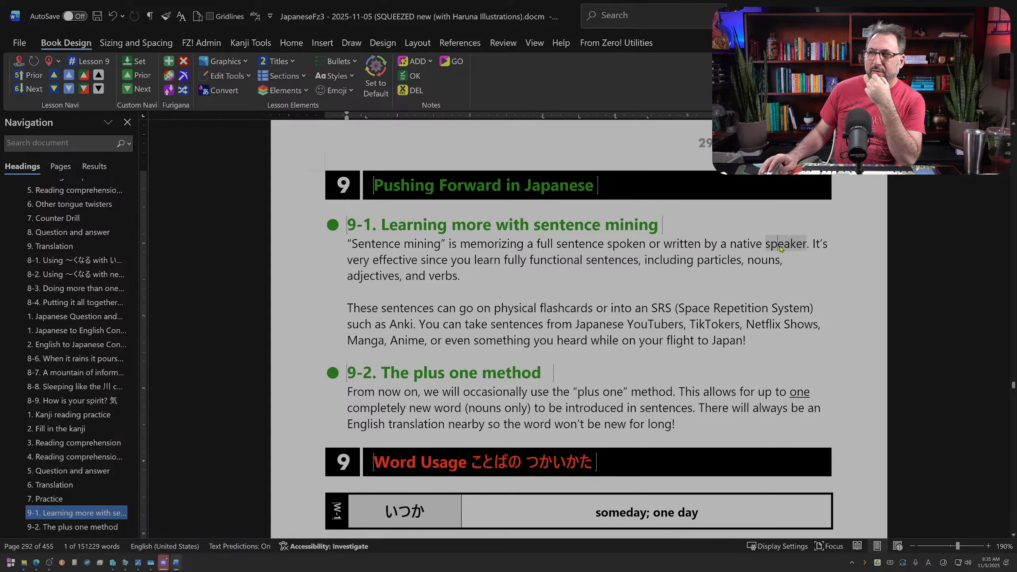
key("Delete")
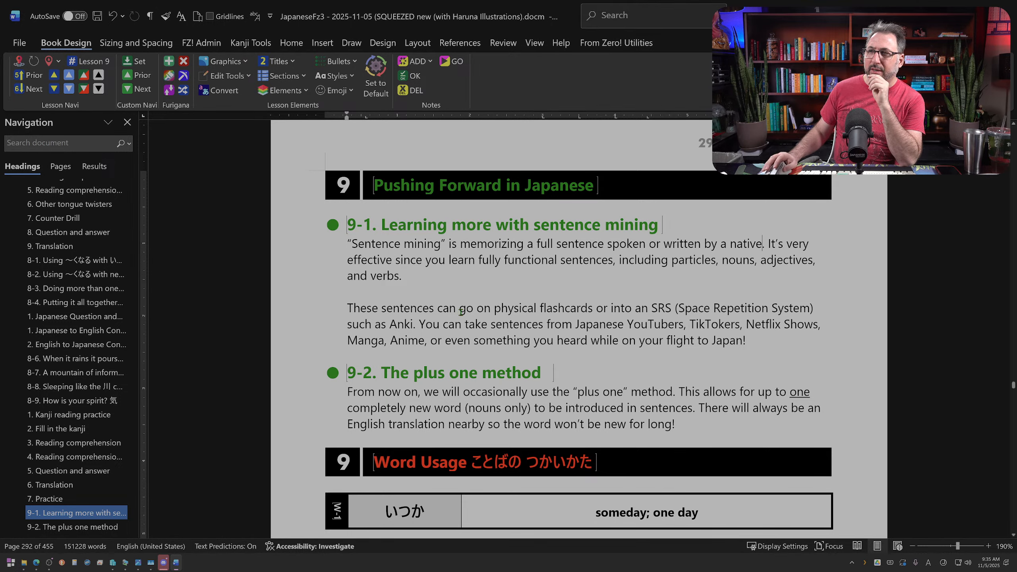
double_click(798, 244)
key("Delete")
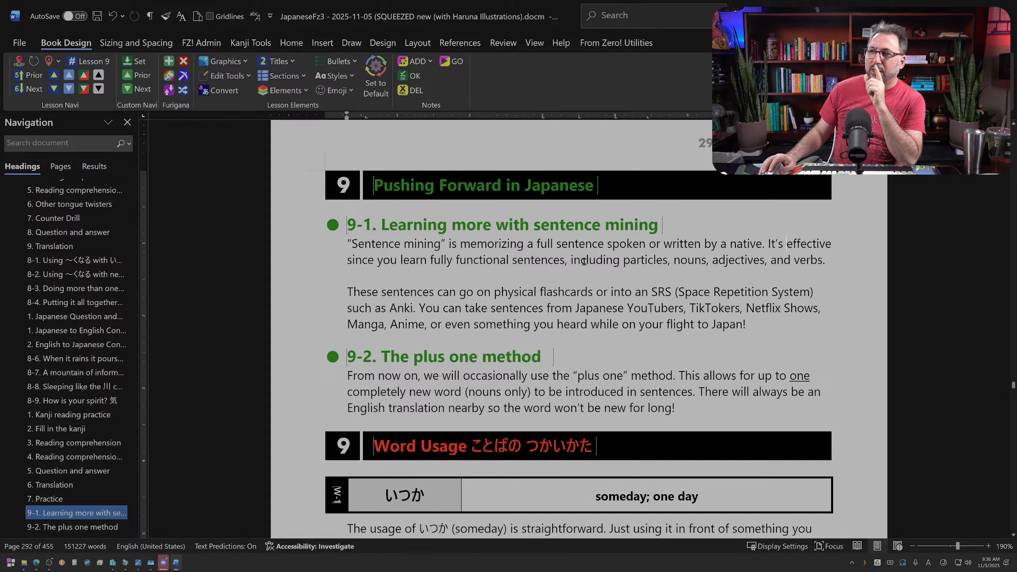
Step: Replace "You can take sentences" with "The sentences can come" and move that sentence to the start of the second paragraph
left_click_drag(310, 243, 310, 260)
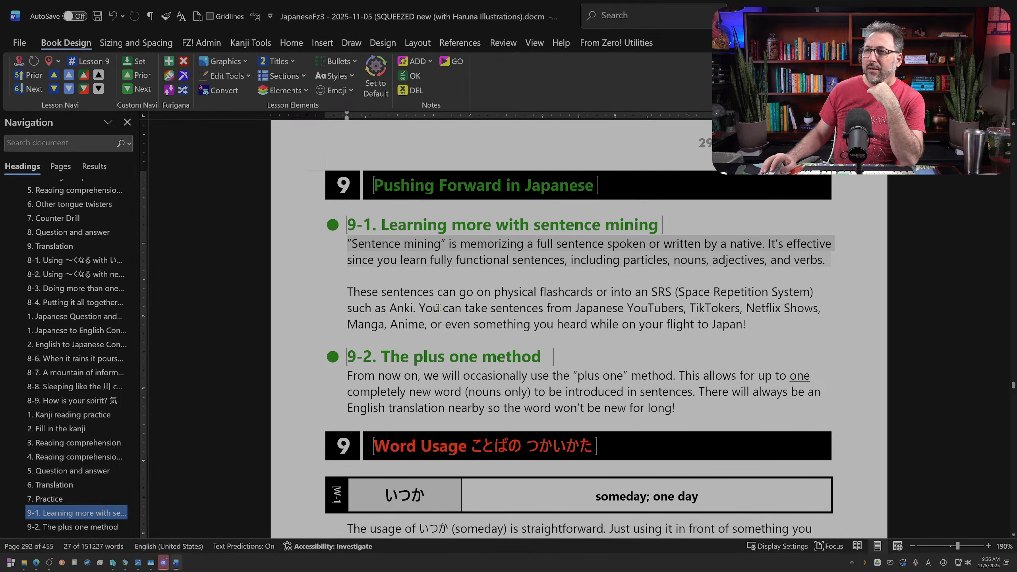
left_click(438, 293)
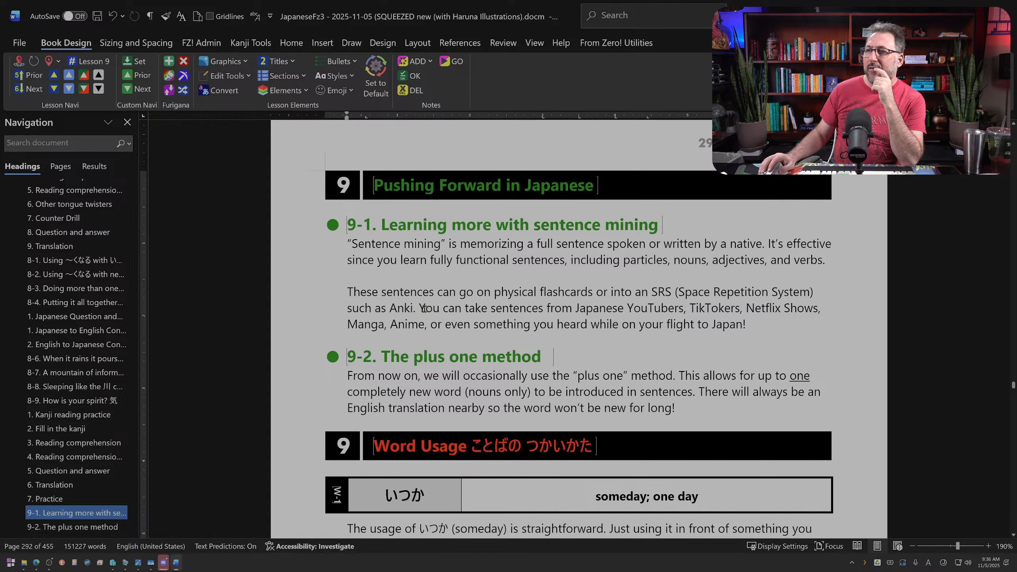
left_click_drag(419, 309, 491, 308)
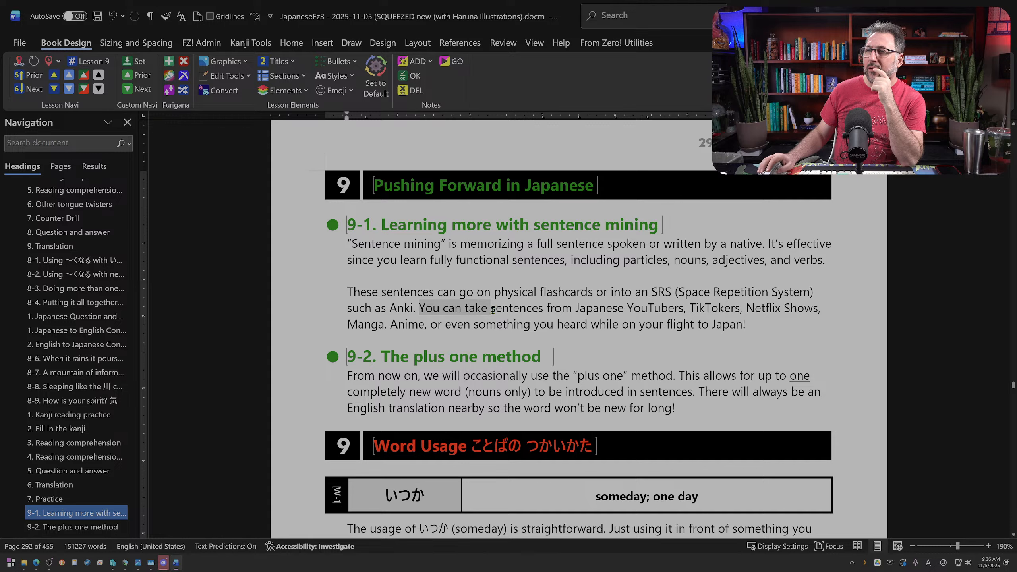
type("The")
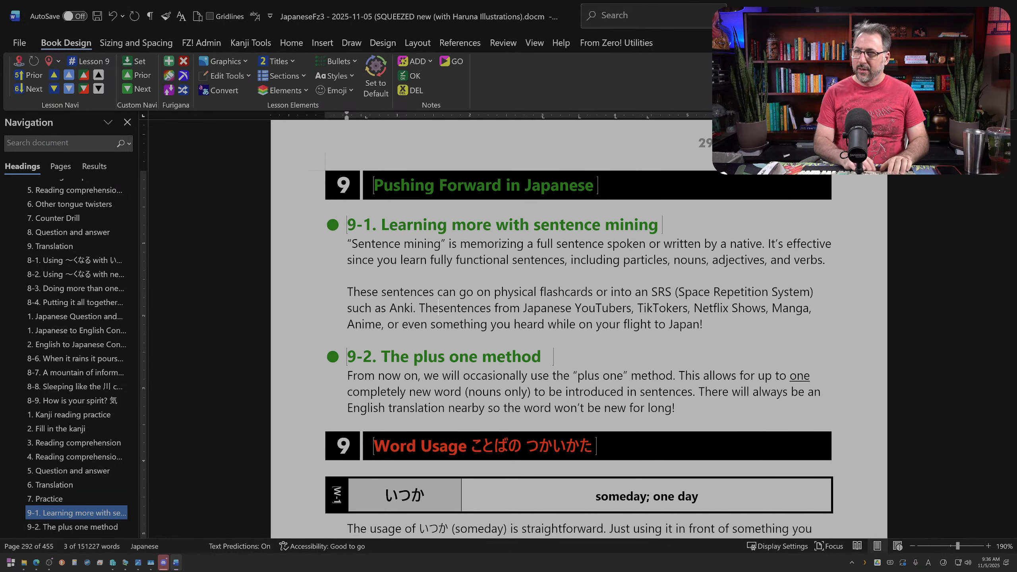
left_click(500, 308)
type("can come")
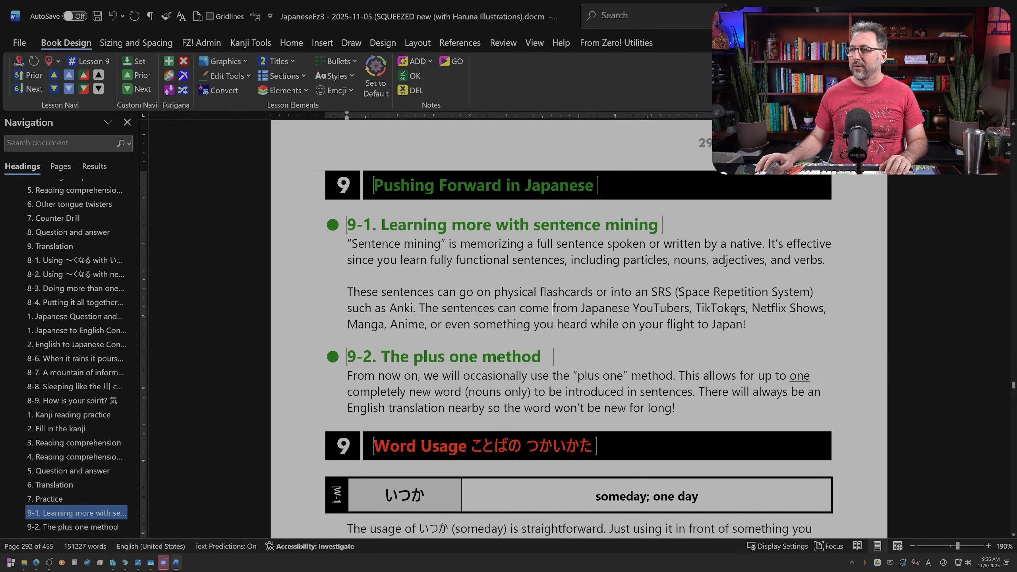
left_click_drag(752, 323, 340, 297)
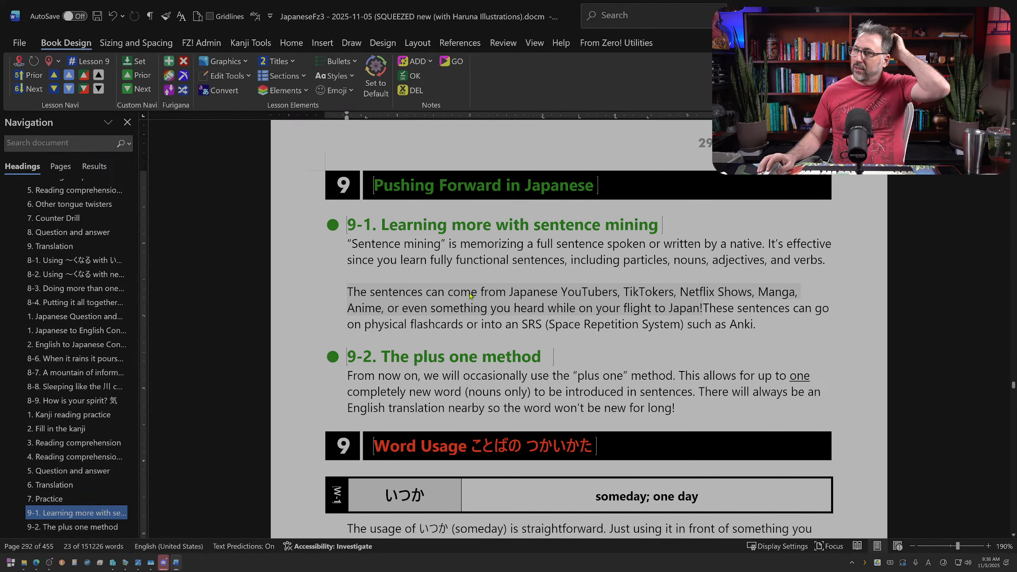
left_click(702, 316)
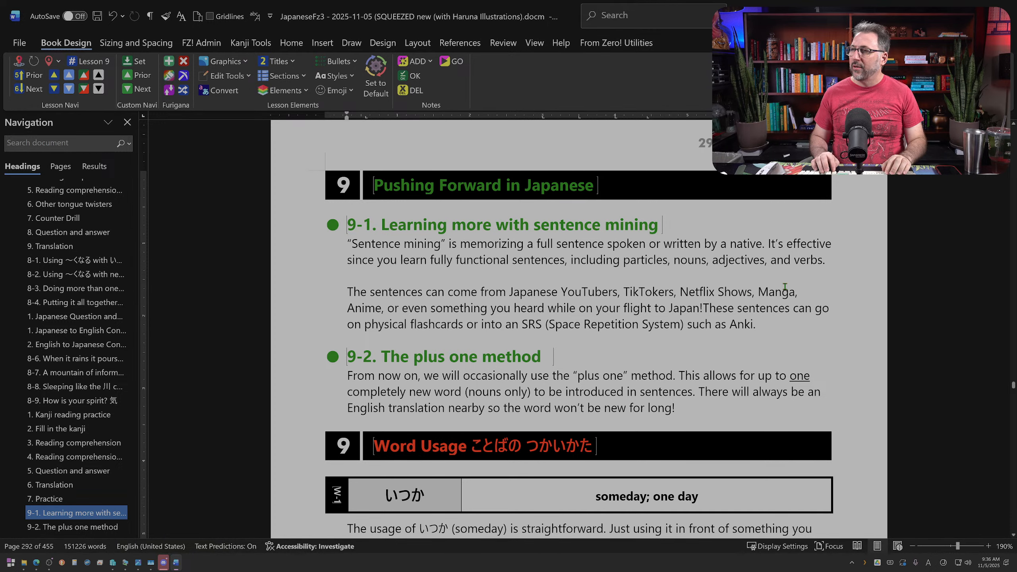
Step: Replace "These sentences" with "Then you" in the flashcards sentence, with a space after "Japan!"
key("shift+Right")
key("shift+Right")
key("shift+Right")
key("shift+Right")
key("shift+Right")
key("shift+Right")
key("shift+Right")
key("shift+Right")
key("shift+Right")
key("shift+Right")
key("shift+Right")
key("shift+Right")
key("shift+Right")
key("shift+Right")
key("shift+Right")
type("Tyhen")
key("BackSpace")
key("BackSpace")
key("BackSpace")
key("BackSpace")
type("jh")
key("BackSpace")
key("BackSpace")
type("hen you")
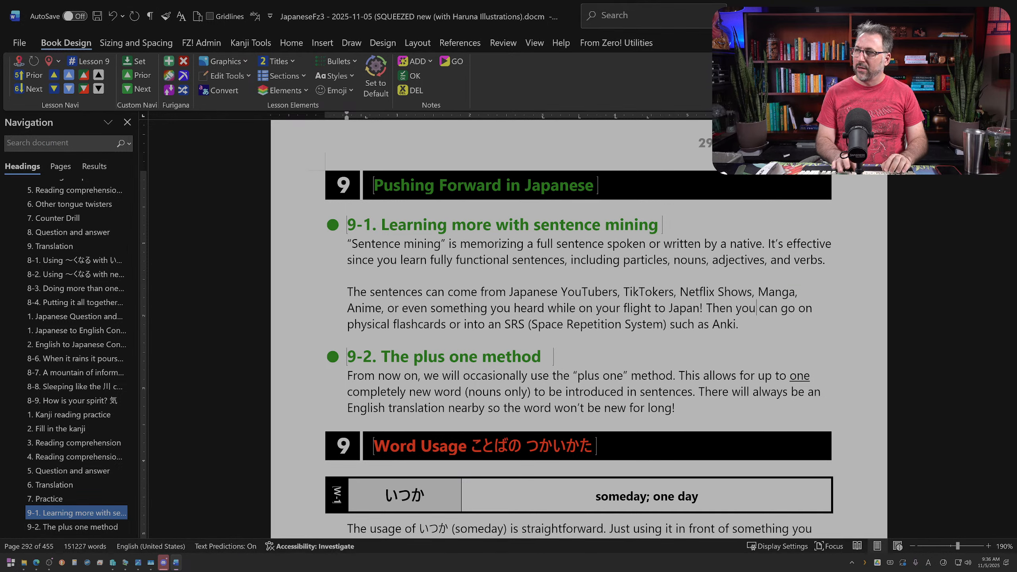
Step: Replace "go on" with "add them to" before "physical flashcards"
left_click_drag(781, 309, 805, 313)
type("add them to")
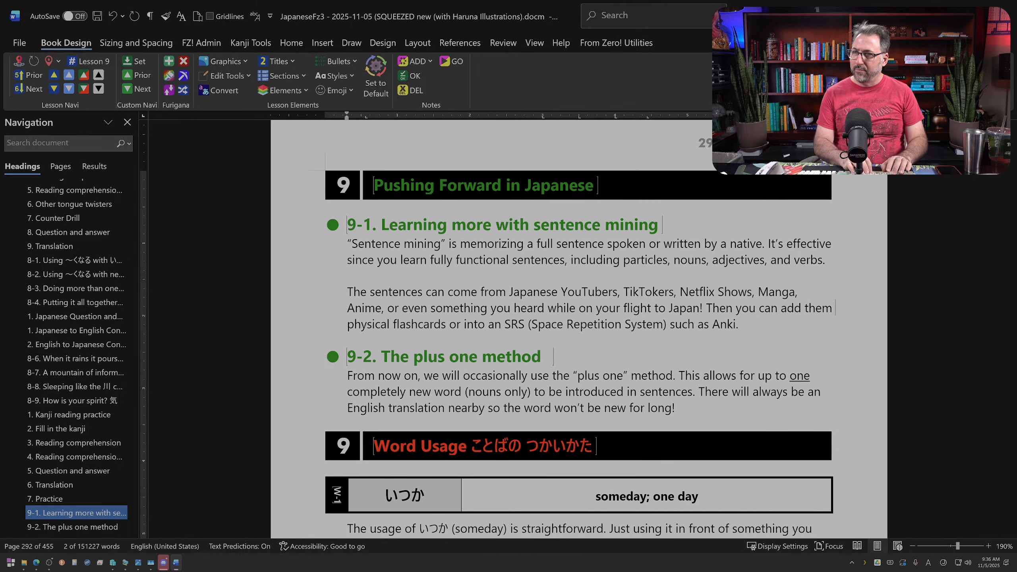
left_click(772, 326)
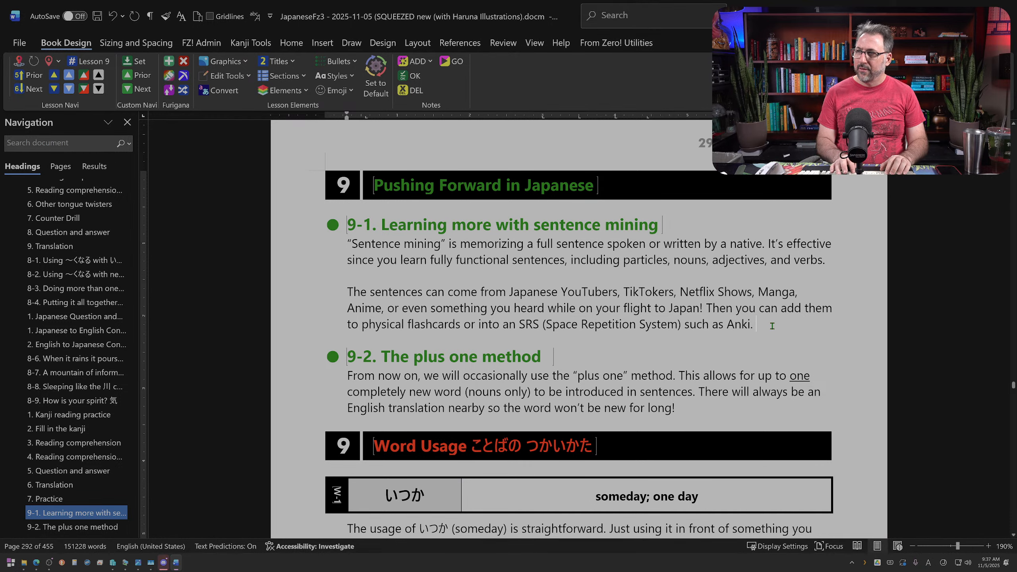
Step: Reword the flashcards sentence to "Then, you can drill with them on physical flashcards or an SRS", removing "into"
left_click(733, 308)
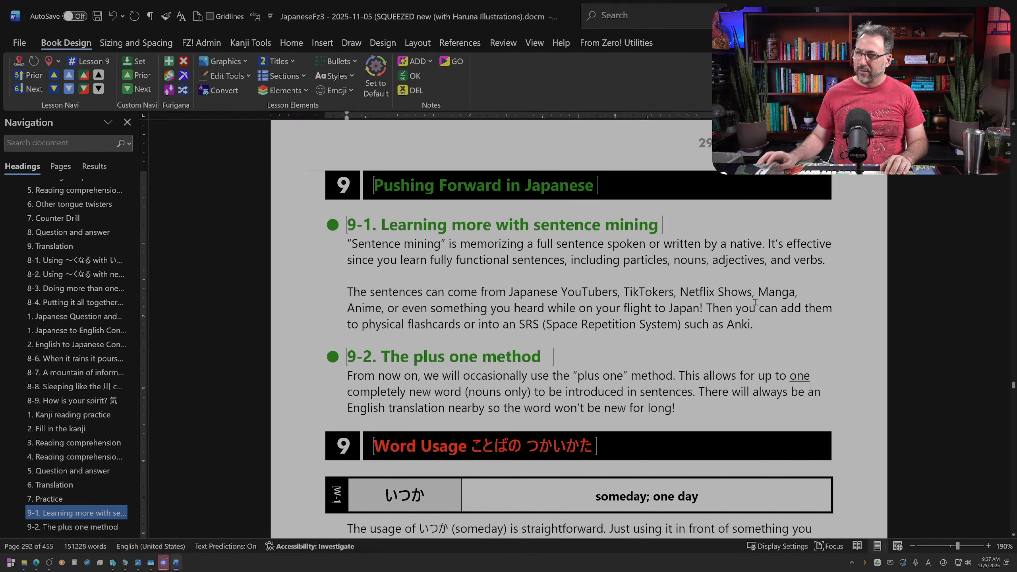
type(", you can dri")
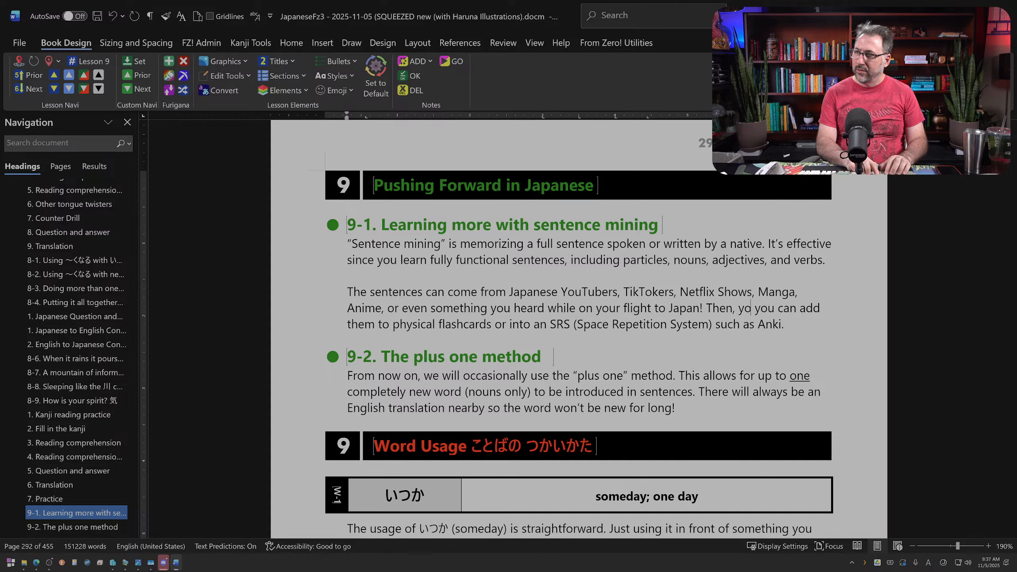
type("ll with them")
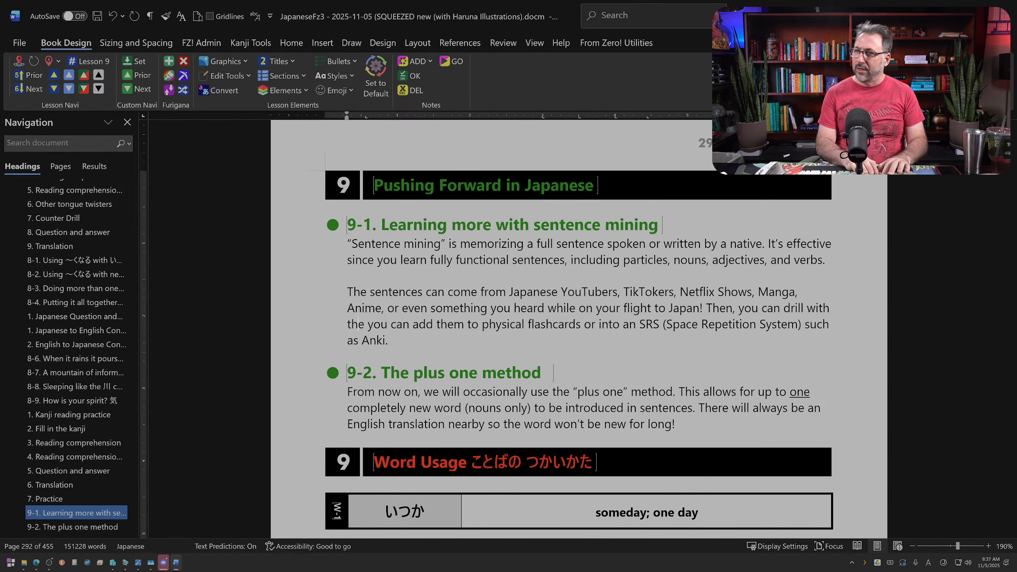
key("ctrl+Right")
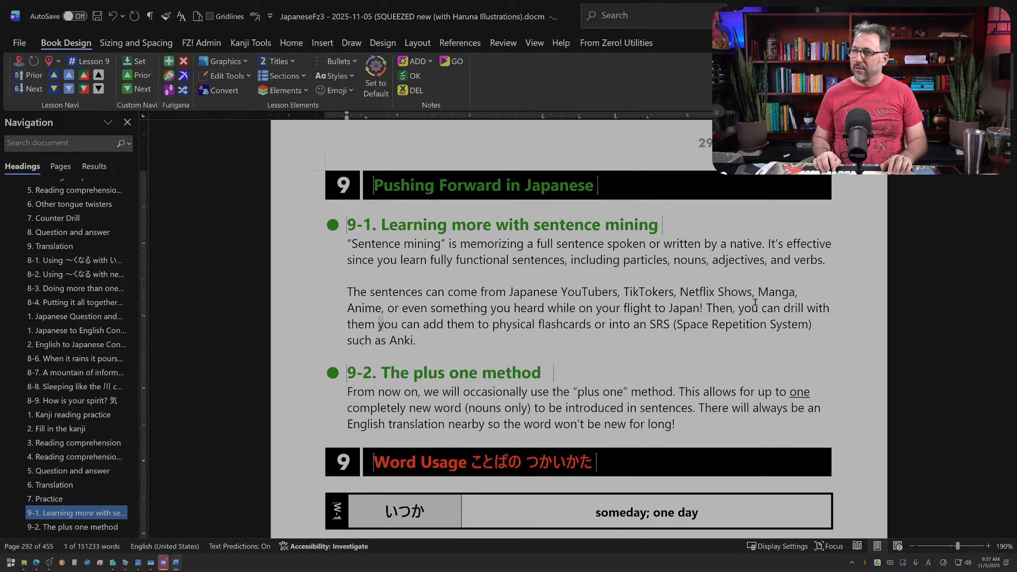
key("ctrl+shift+Right")
key("ctrl+shift+Right")
key("ctrl+shift+Right")
key("ctrl+shift+Right")
key("ctrl+shift+Right")
key("BackSpace")
type("on")
double_click(525, 323)
key("BackSpace")
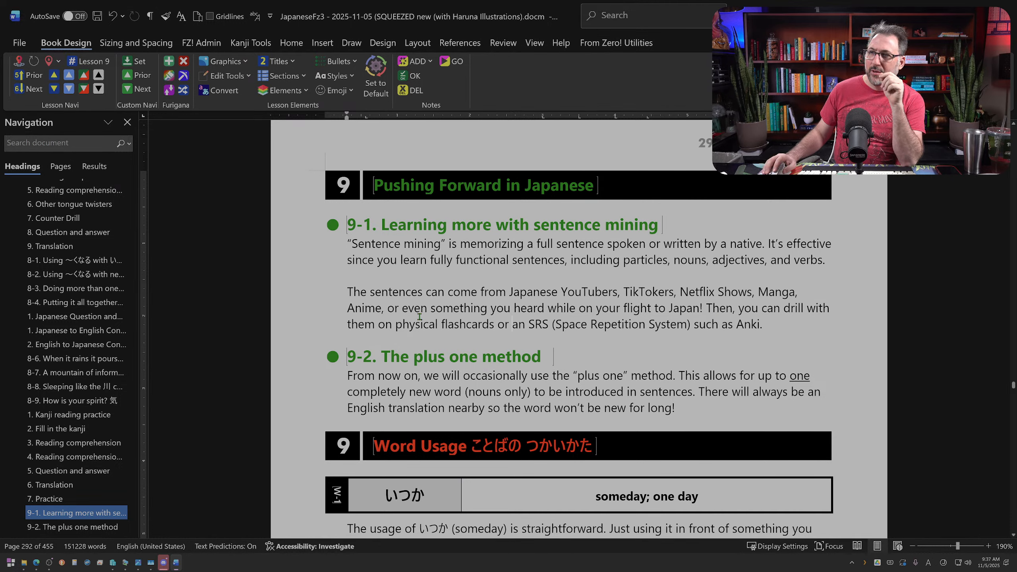
left_click(458, 334)
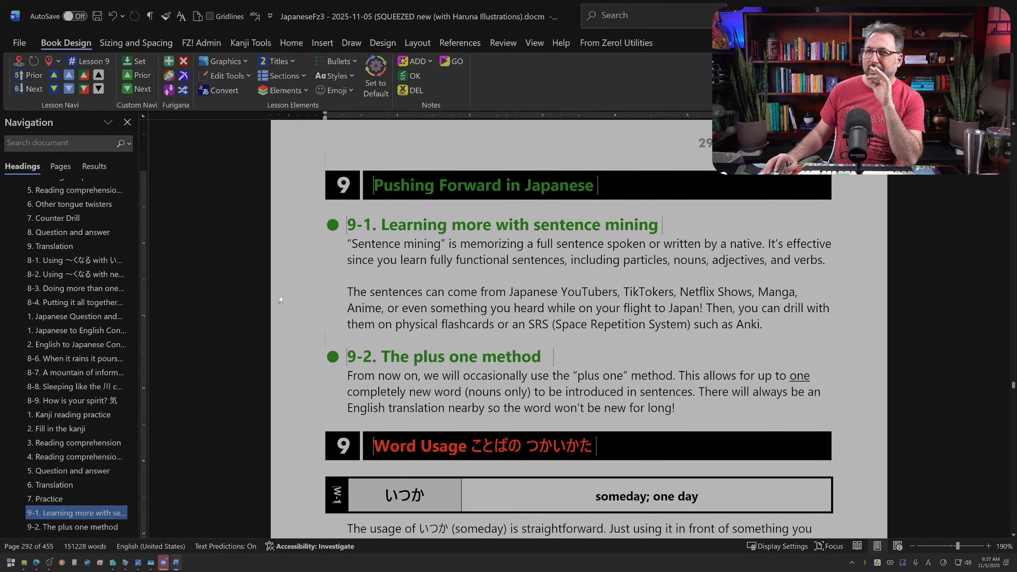
double_click(291, 319)
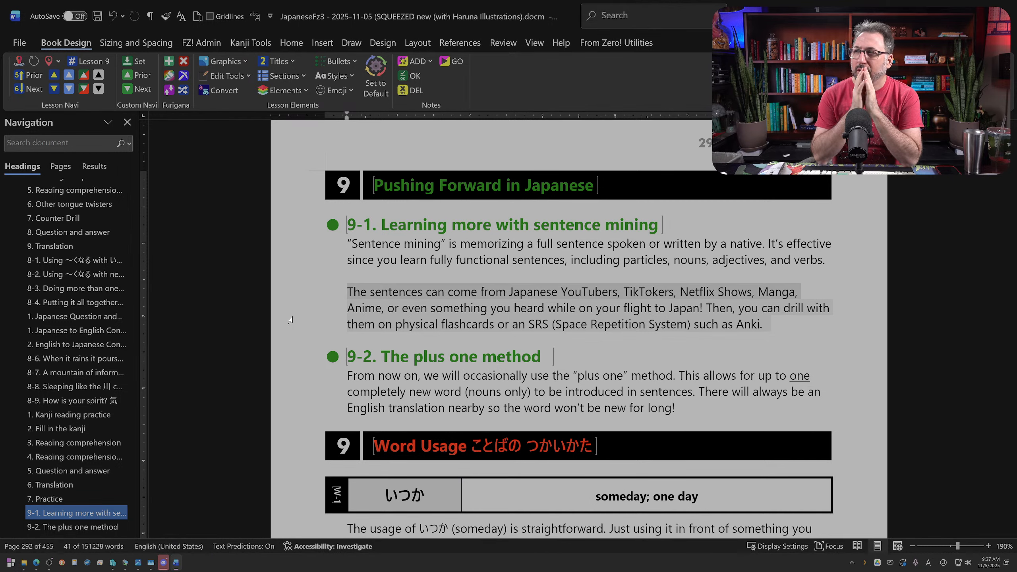
left_click(366, 310)
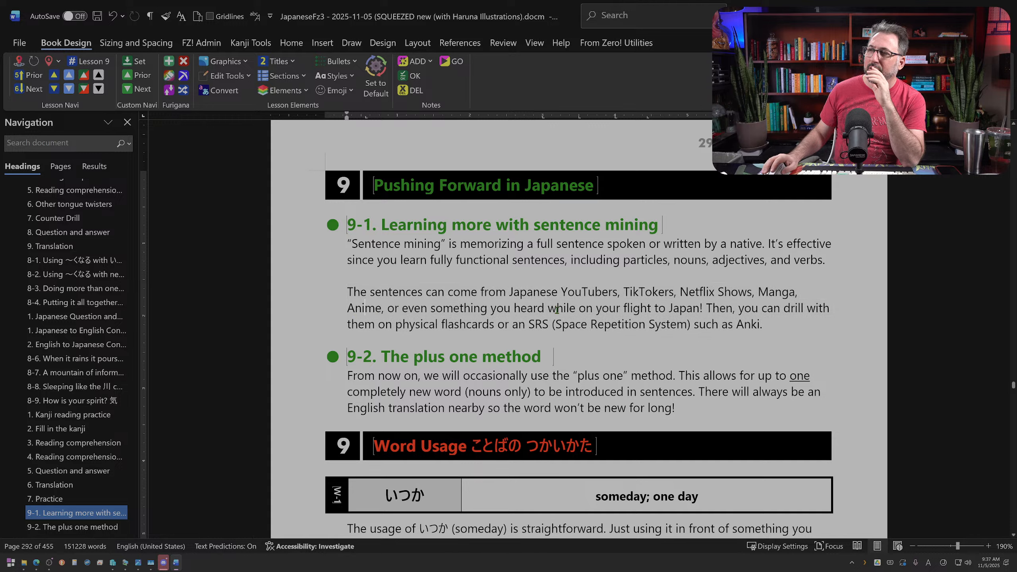
Step: Remove "Shows" after "Netflix" and delete "Anime" with its extra comma from the list of sentence sources in section 9-1
left_click_drag(584, 290, 751, 293)
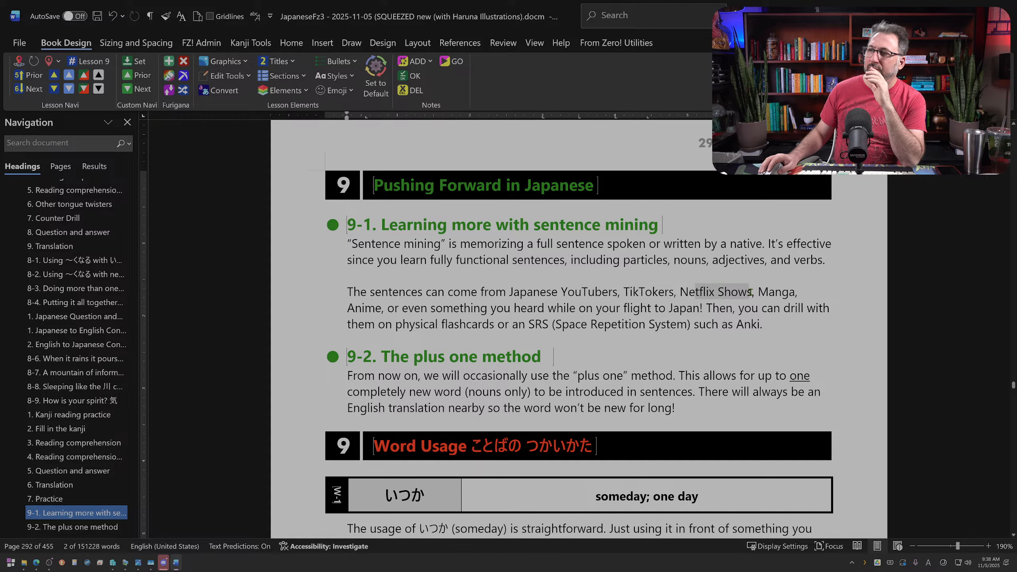
double_click(377, 308)
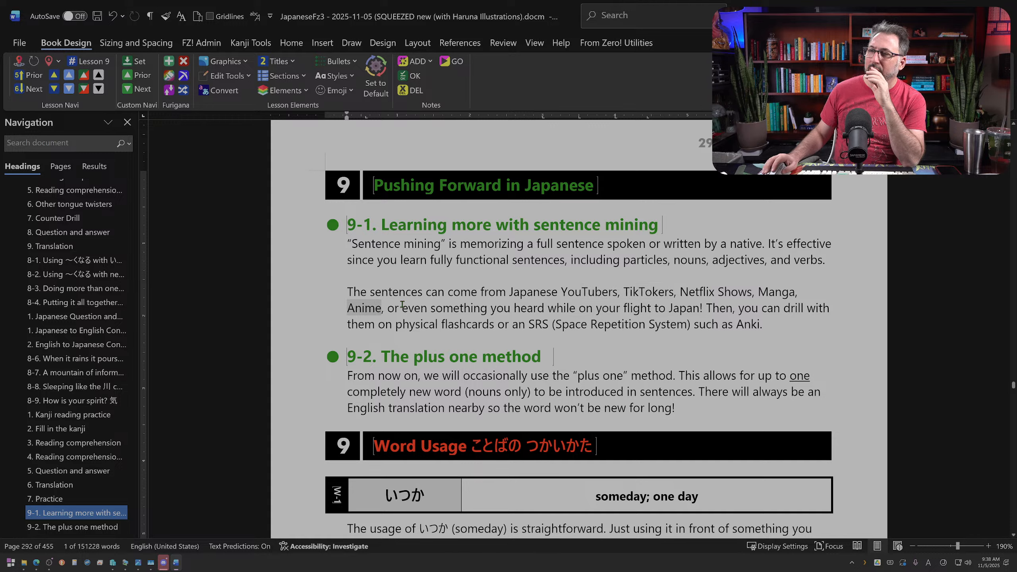
double_click(735, 292)
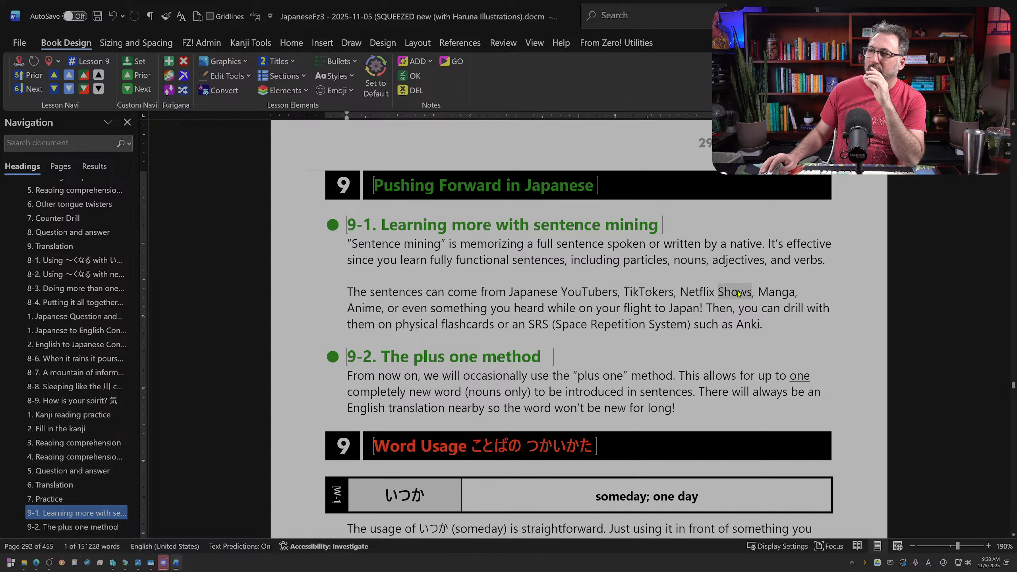
key("Delete")
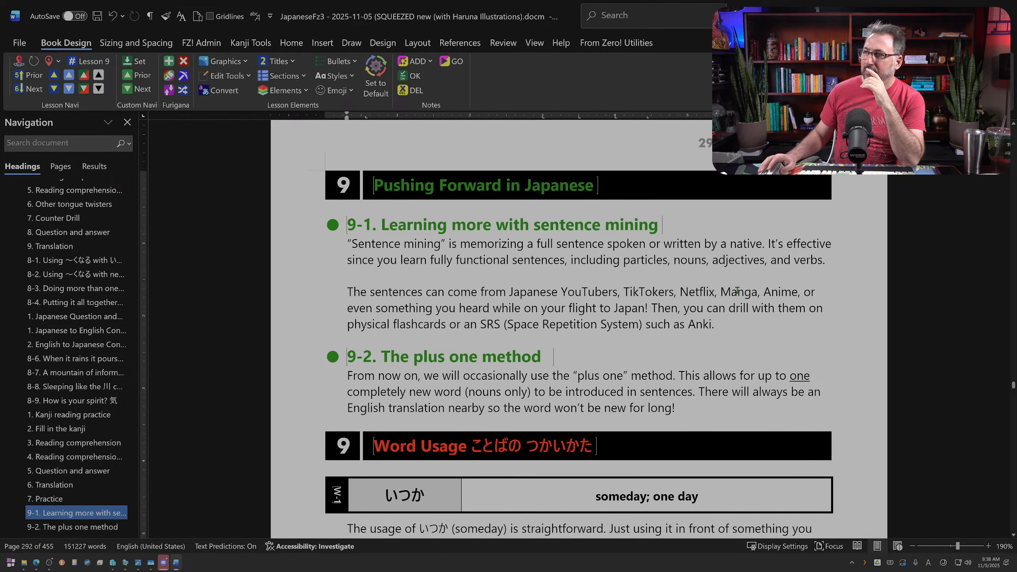
double_click(786, 293)
key("Delete")
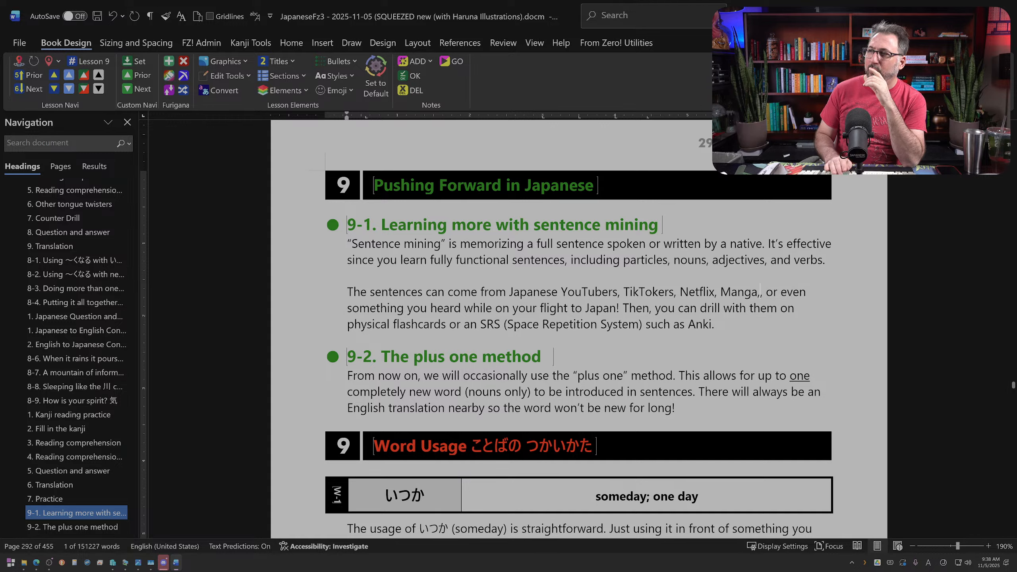
key("BackSpace")
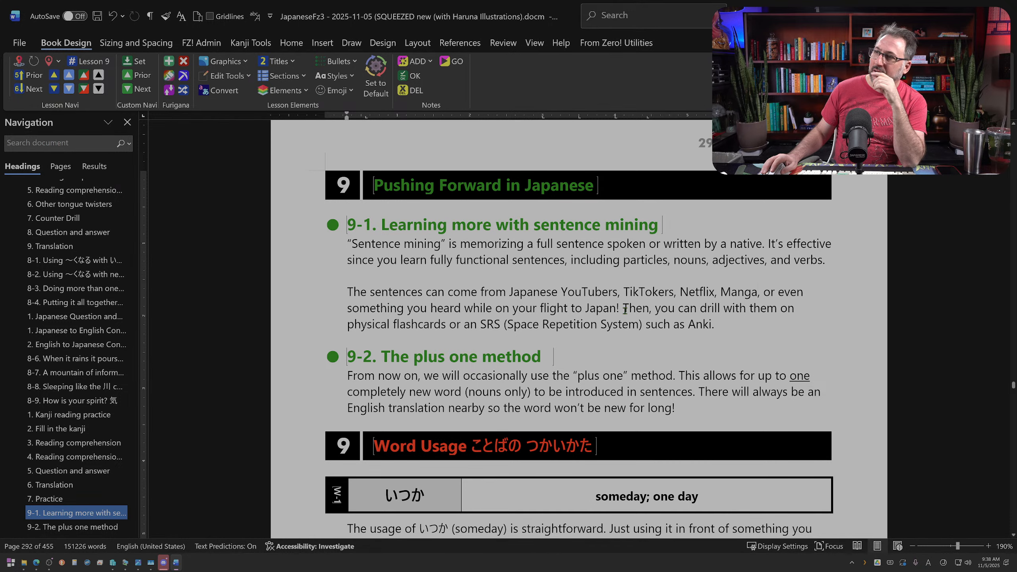
Step: Insert "or" before "Manga" in the list of sentence sources
left_click_drag(621, 309, 769, 295)
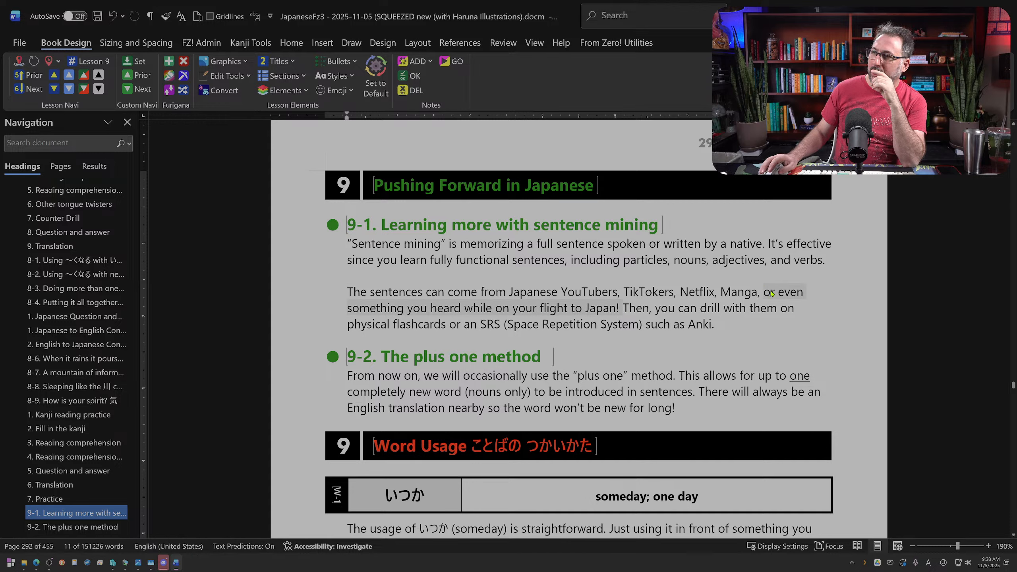
left_click(723, 292)
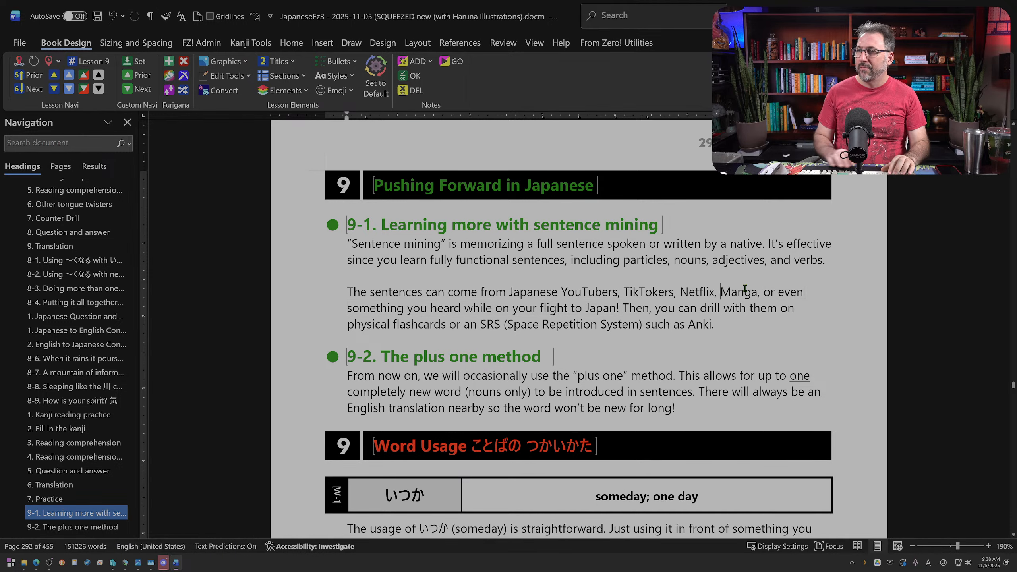
type("or")
key("BackSpace")
key("BackSpace")
type("or")
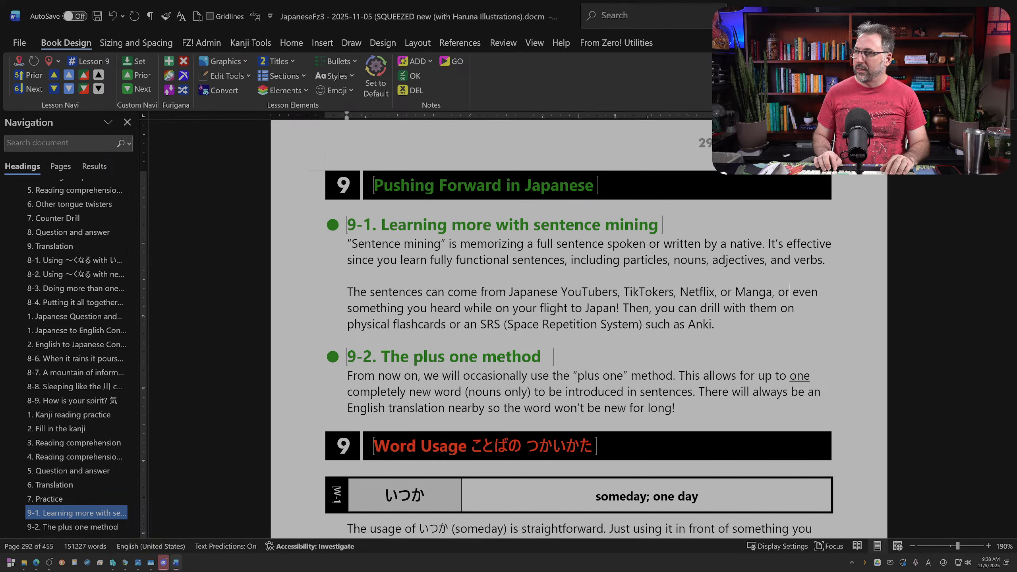
Step: Replace "or even something you heard while on your flight to Japan!" with "etc." after "Manga,"
key("shift+Down")
key("ctrl+shift+Left")
key("ctrl+shift+Left")
key("ctrl+shift+Left")
key("ctrl+shift+Left")
key("ctrl+shift+Left")
key("ctrl+shift+Left")
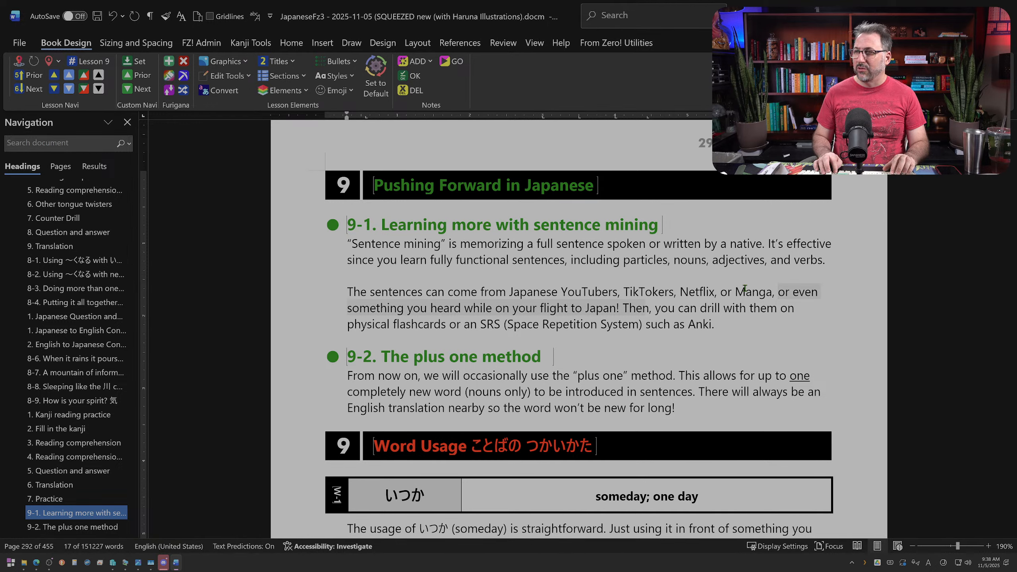
type("etc.")
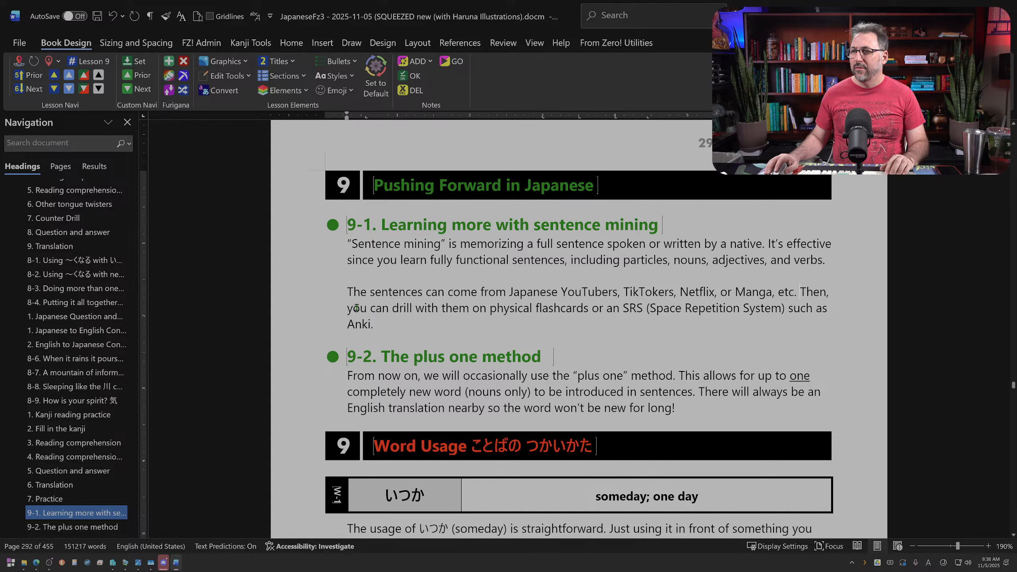
Step: Shorten the flashcards sentence by changing "you can drill" to "you drill" and deleting "physical"
left_click_drag(356, 308, 381, 311)
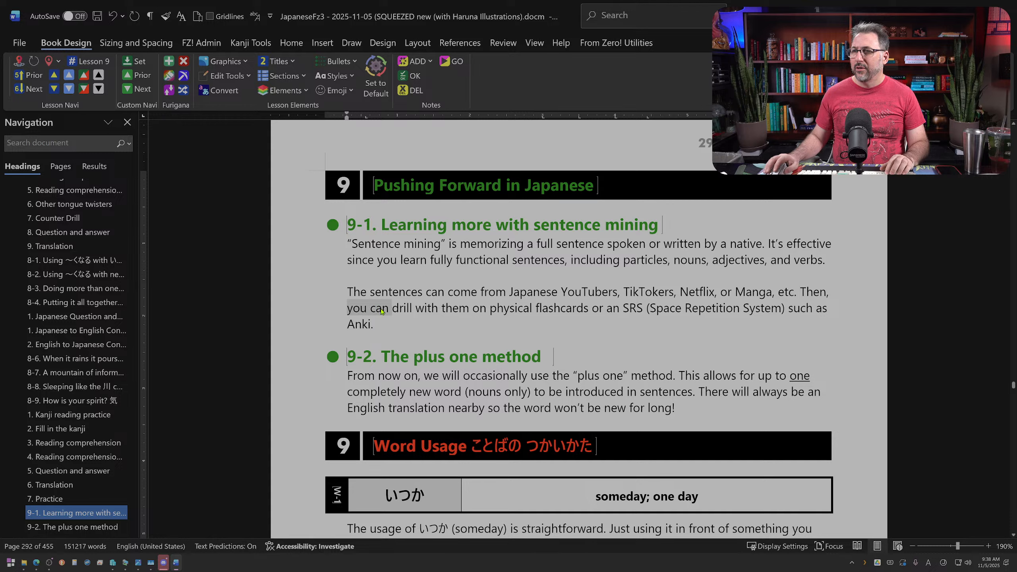
type("you")
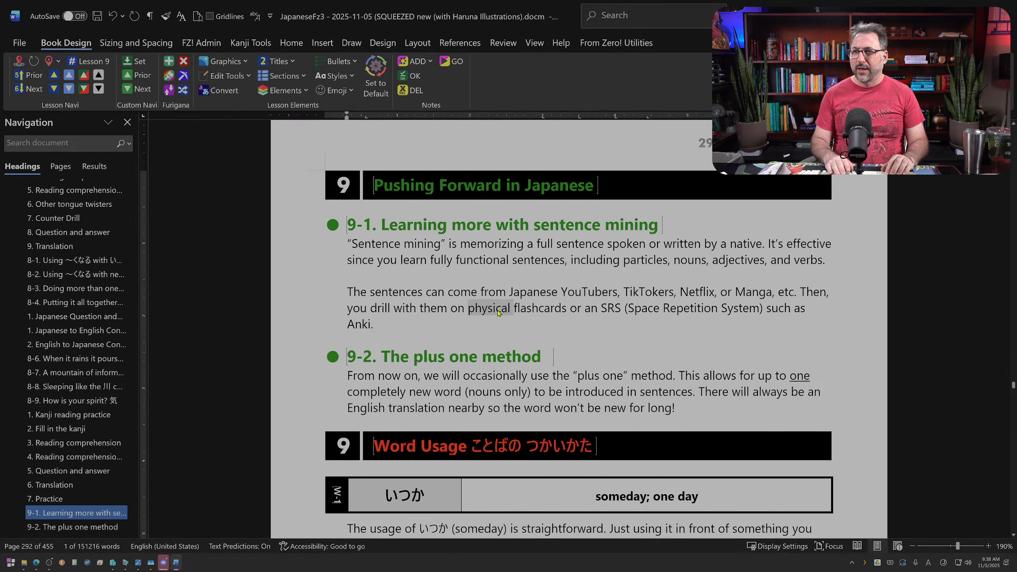
key("Delete")
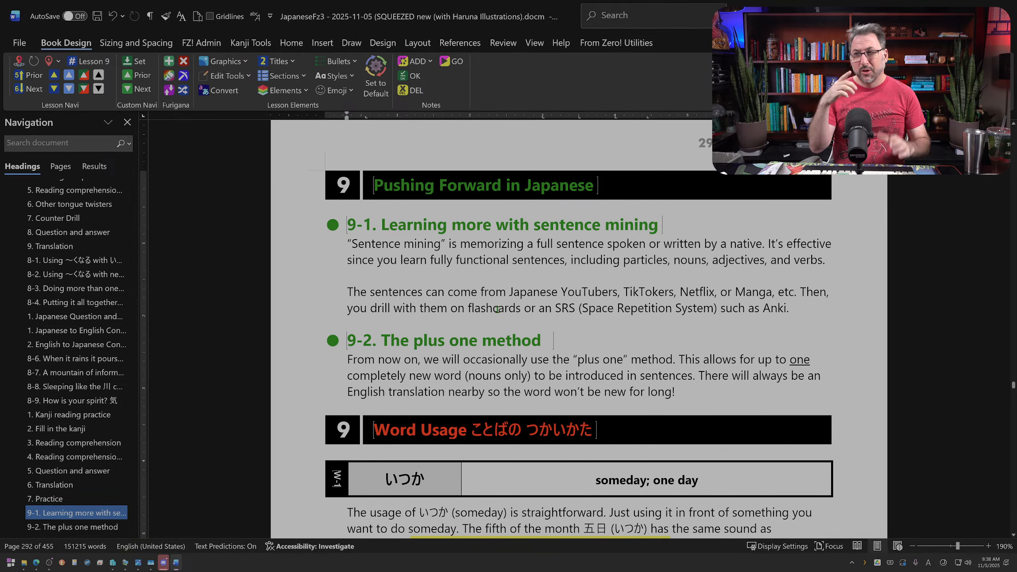
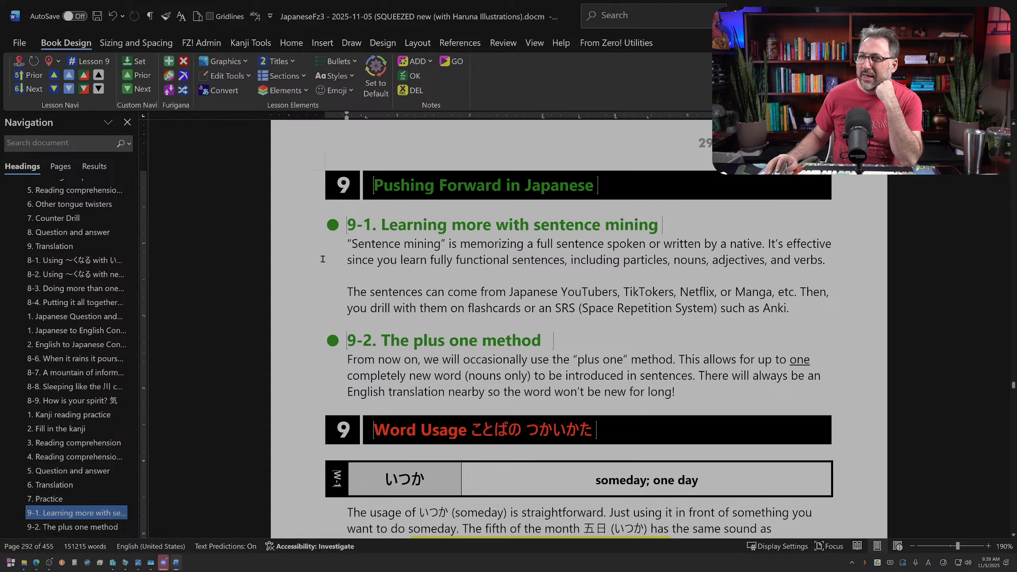
Step: Reread the revised paragraphs of sections 9-1 and 9-2 and the いつか usage section with its examples
left_click_drag(322, 256, 331, 307)
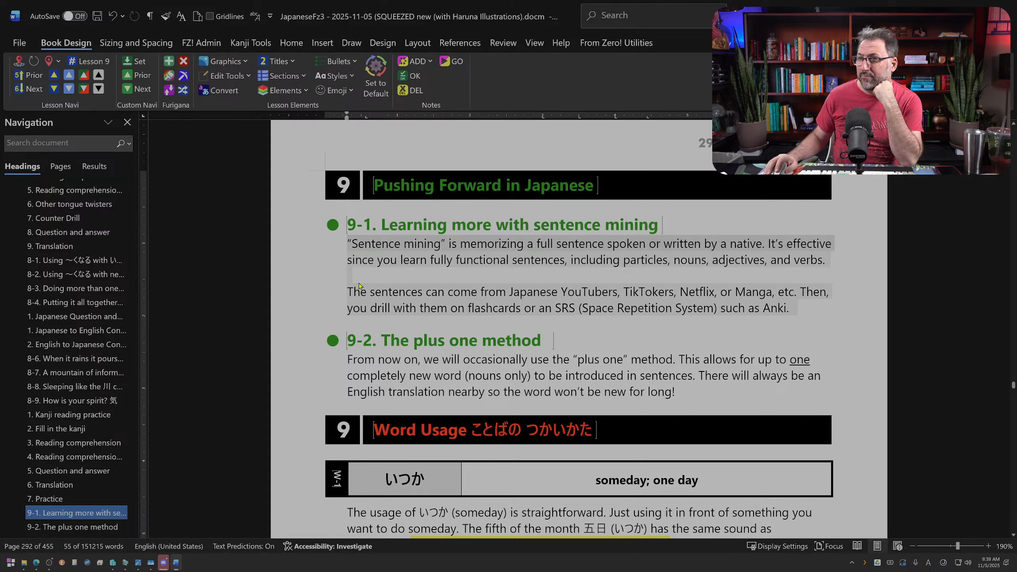
left_click(347, 276)
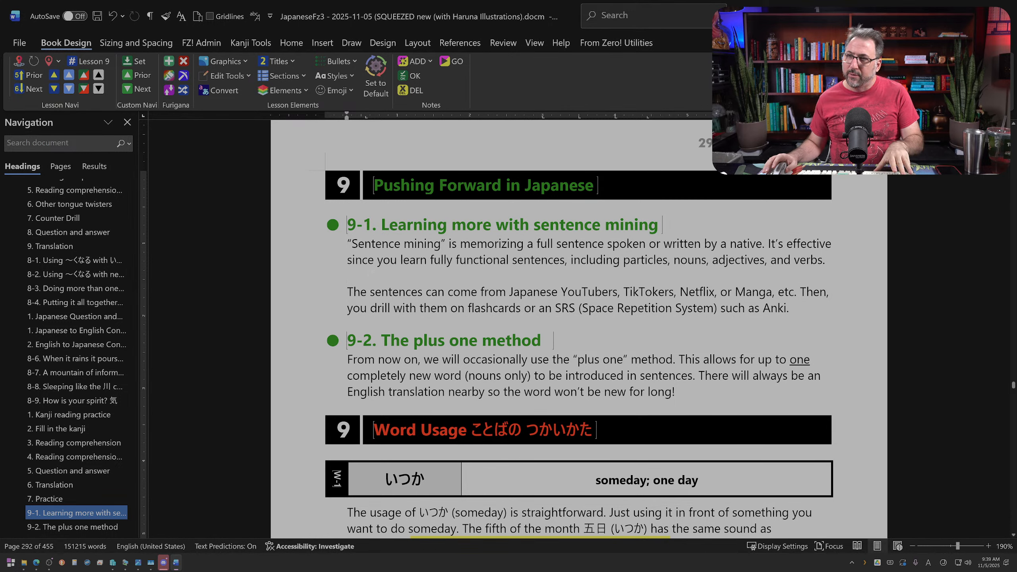
scroll(503, 329, "down", 8)
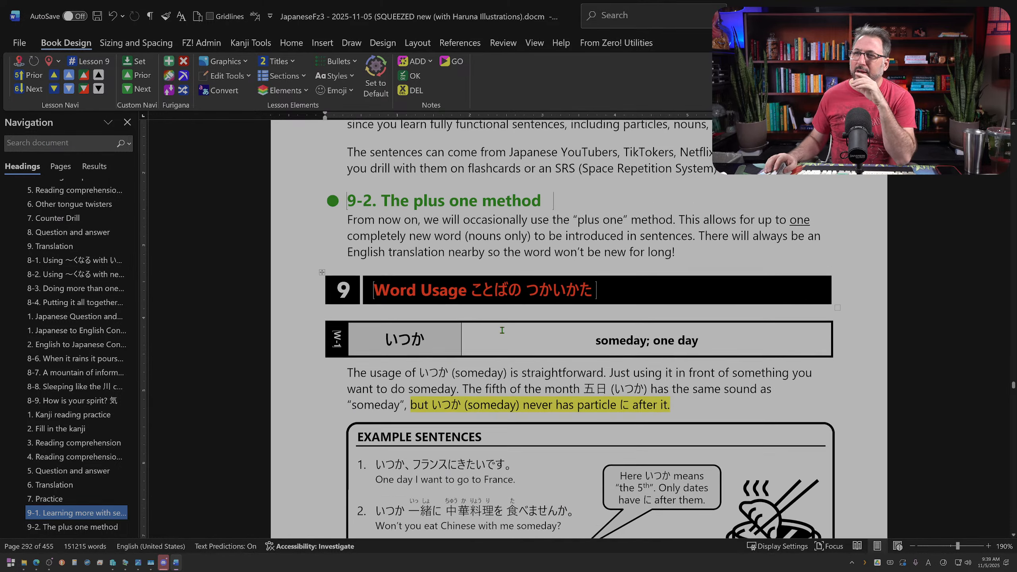
scroll(504, 330, "down", 1)
scroll(503, 330, "down", 8)
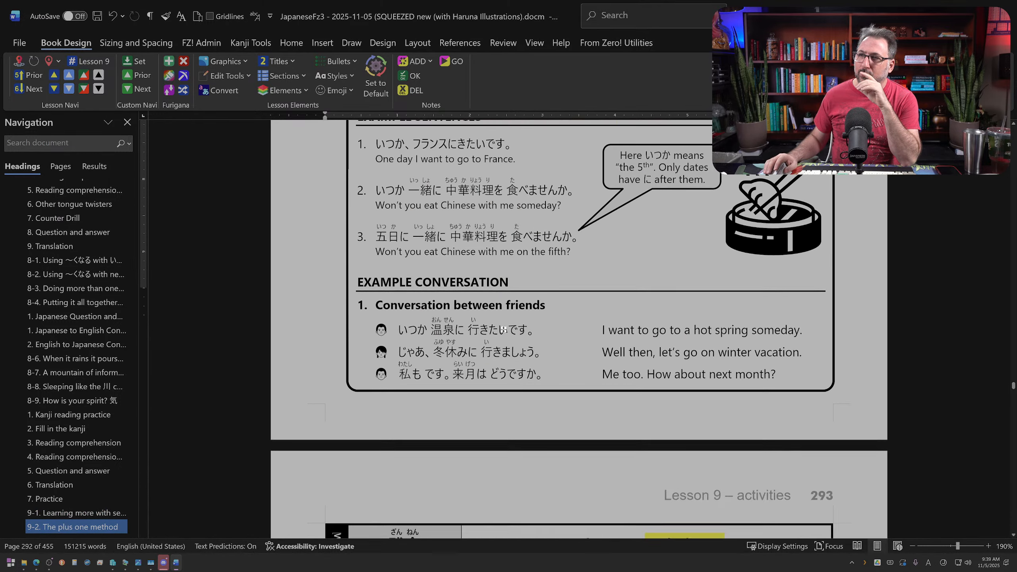
scroll(504, 329, "up", 16)
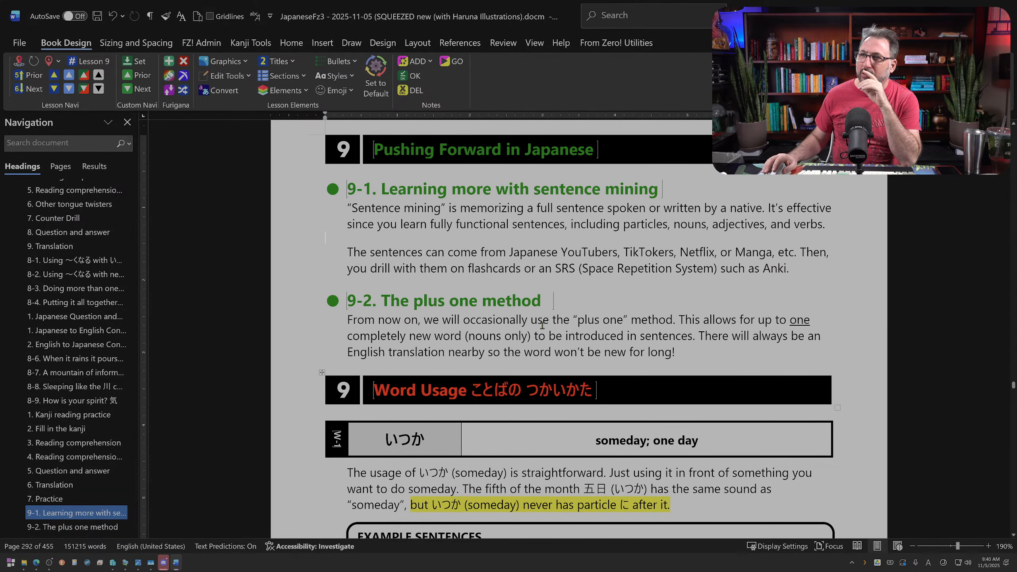
scroll(631, 343, "down", 3)
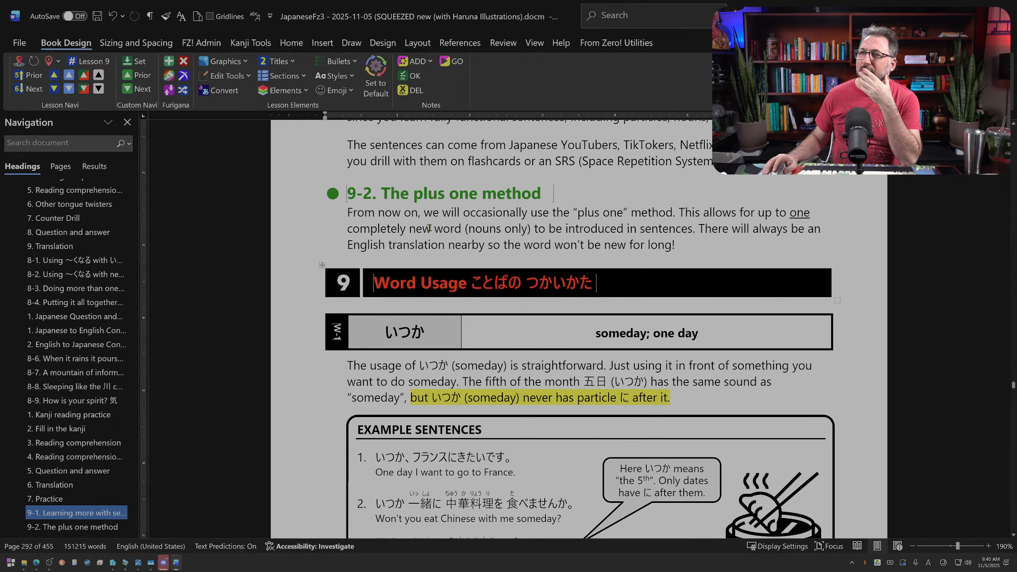
Step: Add three blank lines below the section 9-2 paragraph and place the text cursor on the middle part of that gap
left_click(704, 244)
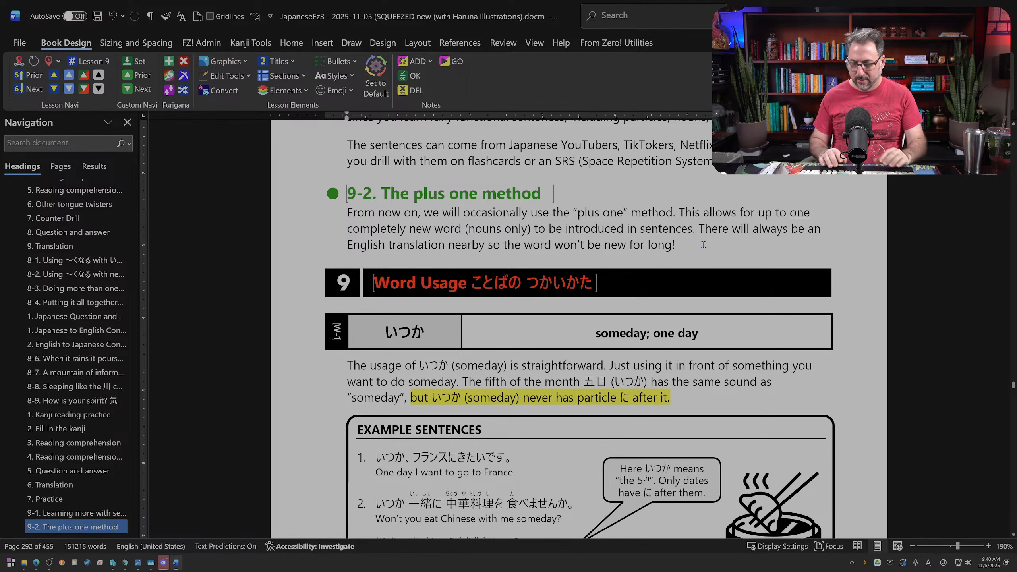
key("Return")
key("Return")
key("Return")
key("Return")
key("Up")
key("Up")
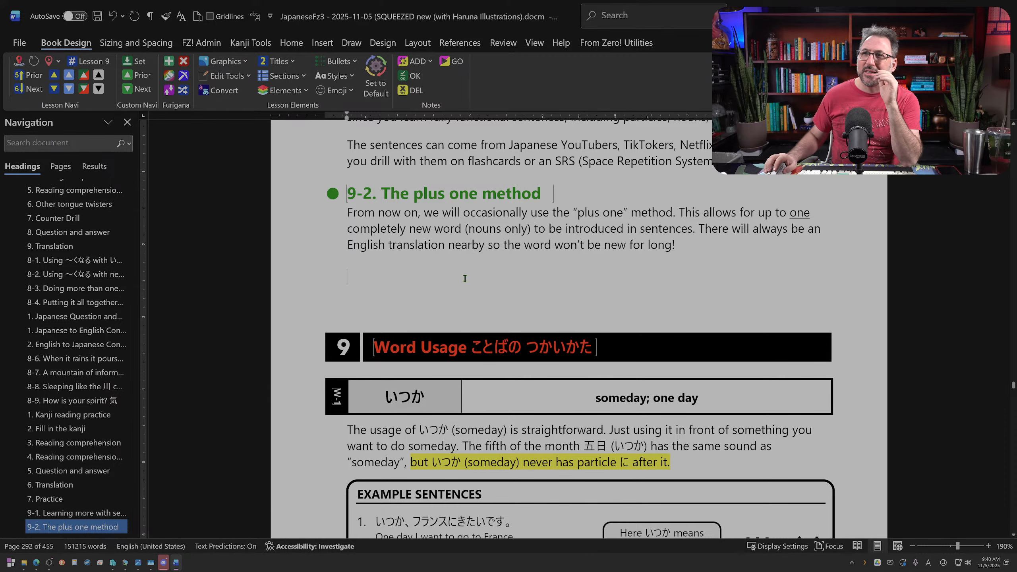
Step: Examine the opening pages and new word lists of lessons 8 and 9, and return to the blank lines under section 9-2
scroll(466, 279, "up", 15)
scroll(466, 280, "down", 8)
scroll(465, 279, "up", 5)
scroll(466, 279, "up", 5)
left_click(29, 81)
left_click(29, 81)
scroll(541, 356, "down", 4)
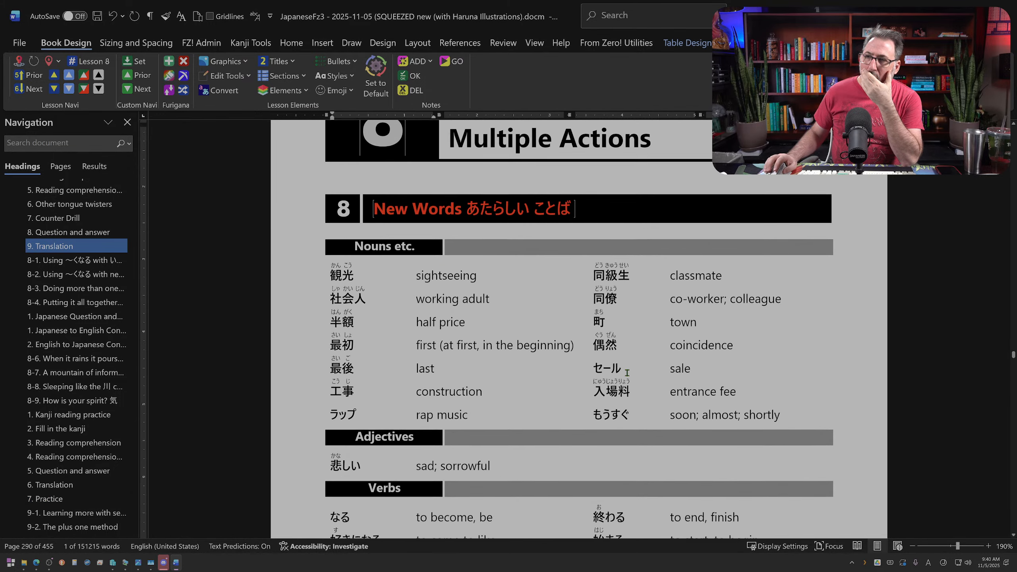
left_click(34, 88)
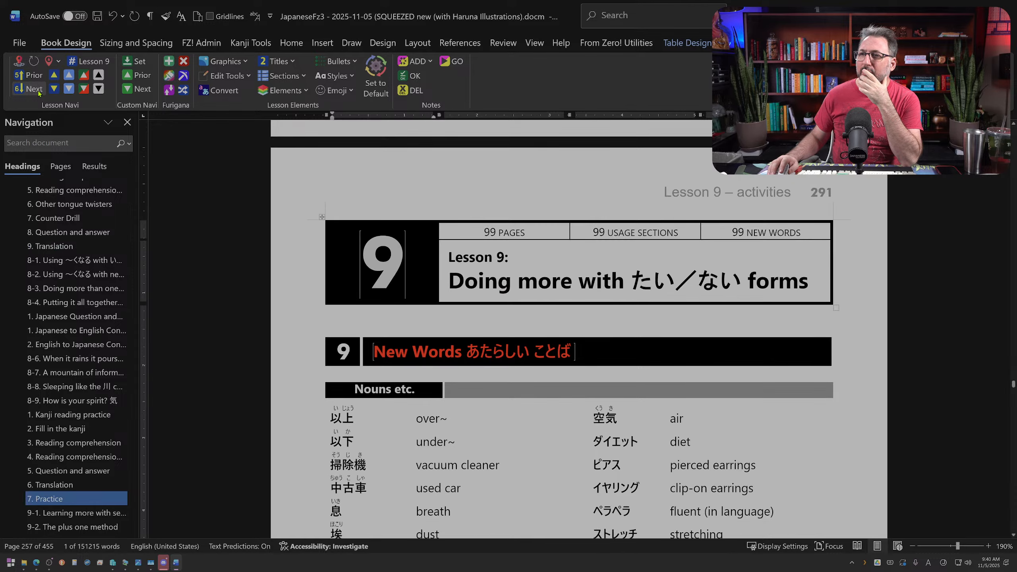
scroll(565, 383, "down", 20)
scroll(565, 381, "up", 1)
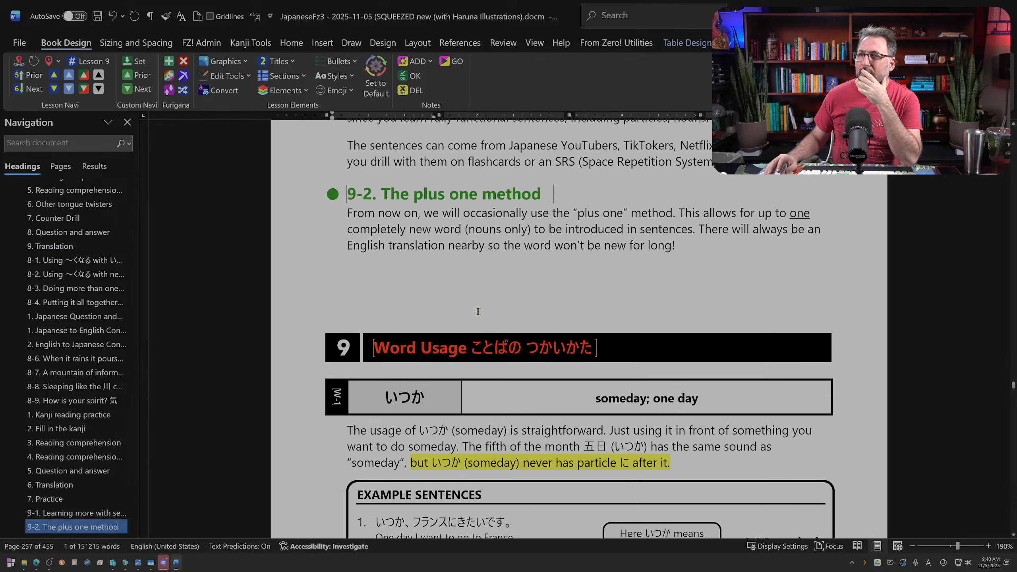
left_click(462, 280)
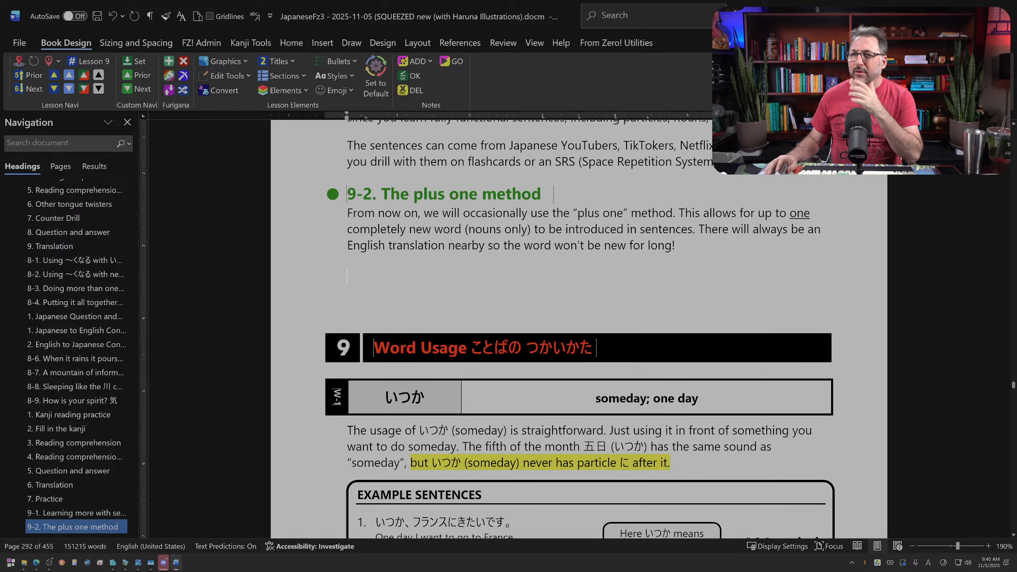
Step: Start CorelDRAW 2017 and open the recent file JapaneseFz3 Artwork 2024-05-20.cdr
left_click(10, 562)
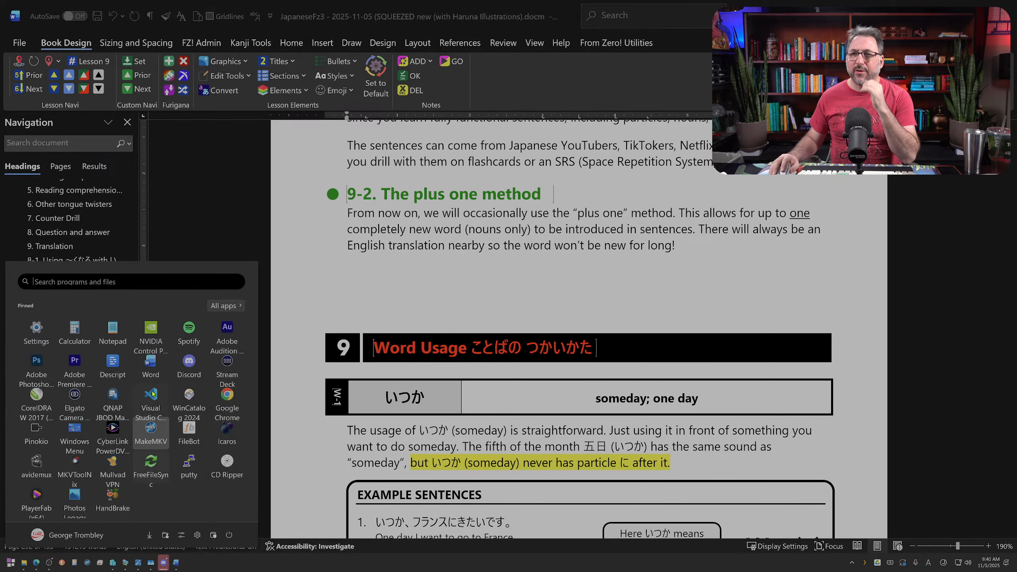
left_click(36, 397)
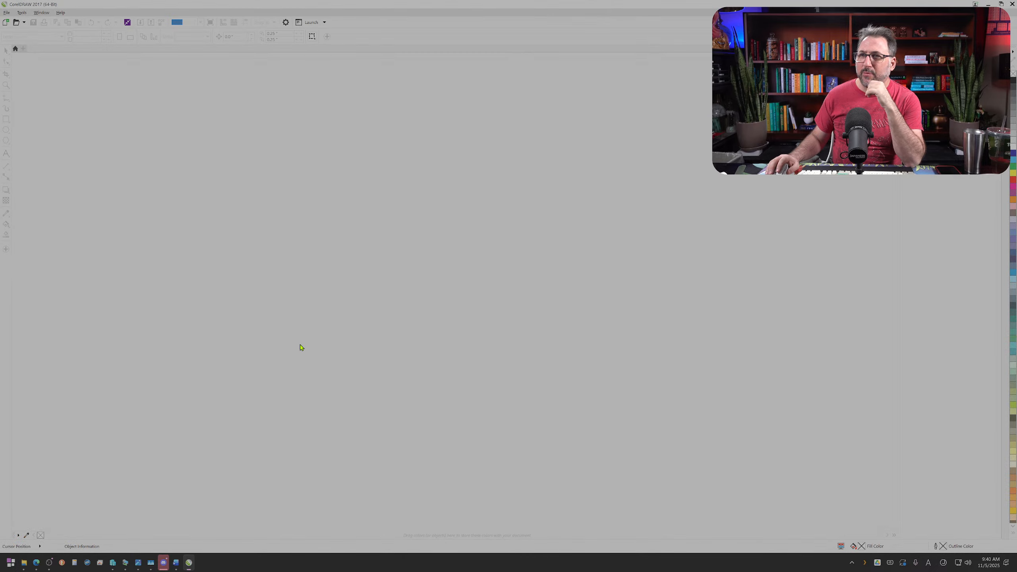
left_click(6, 13)
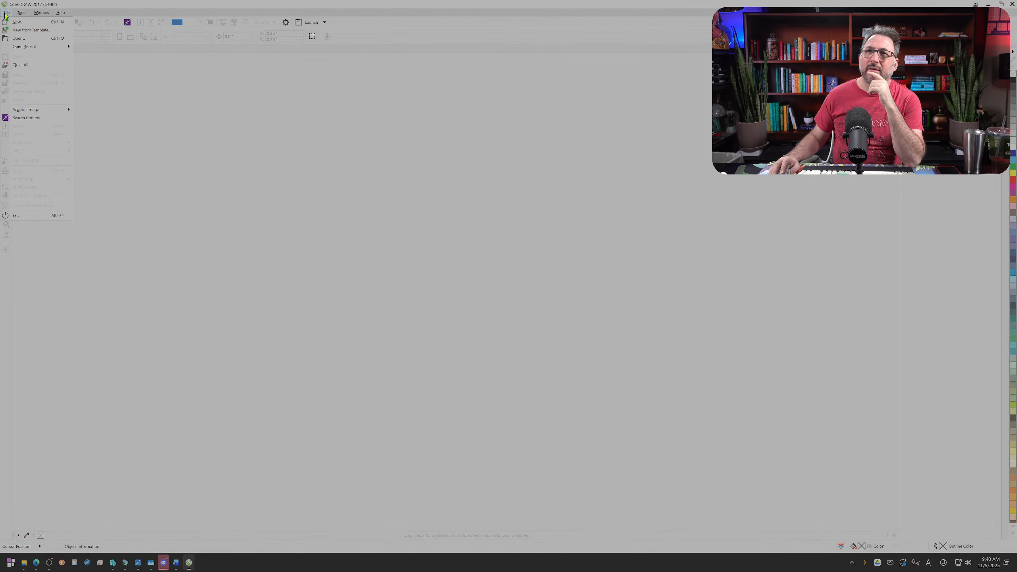
mouse_move(62, 47)
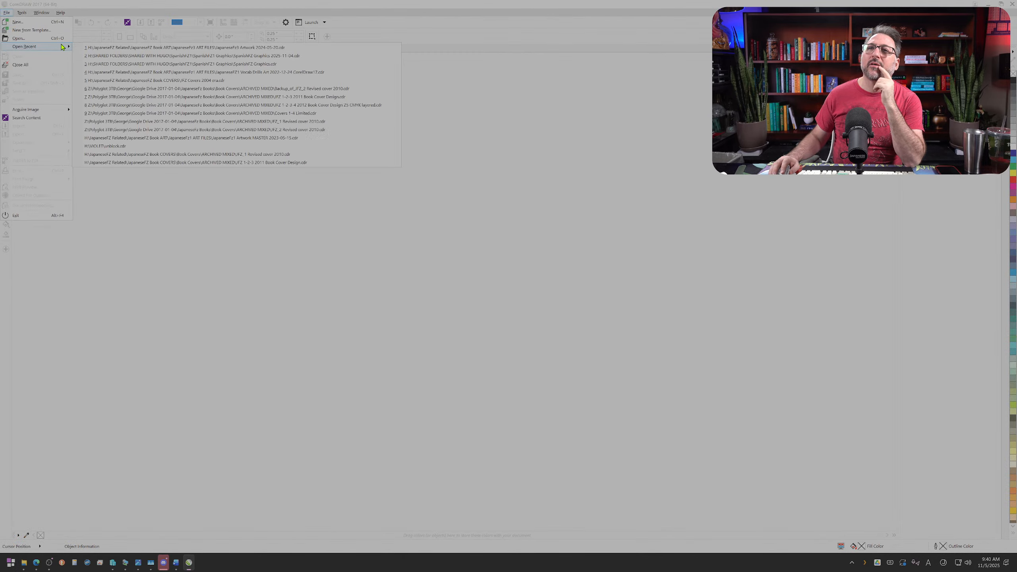
left_click(167, 51)
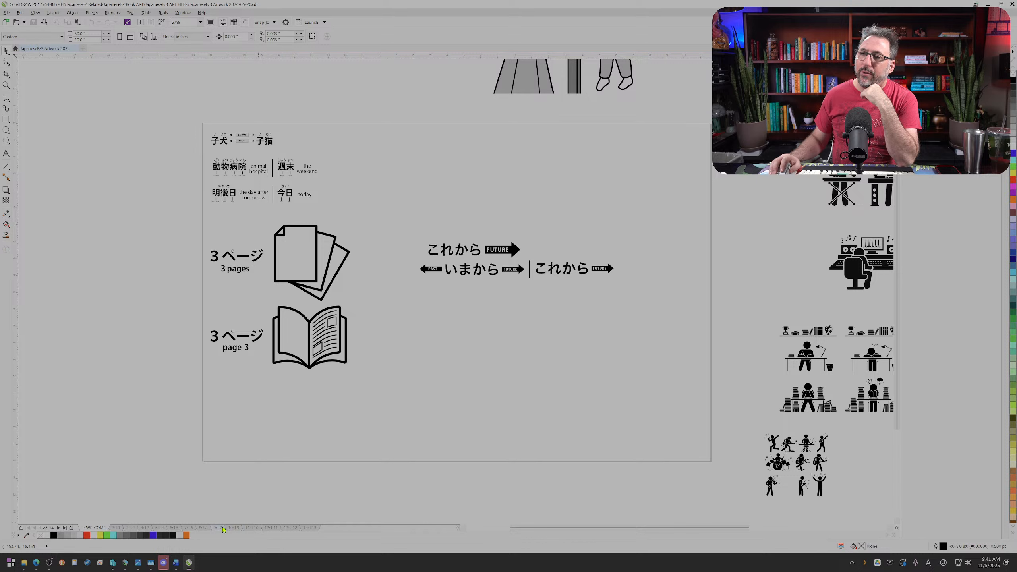
Step: Move the page that follows the て-form artwork page ahead of it, and reopen the て-form artwork page
left_click(234, 528)
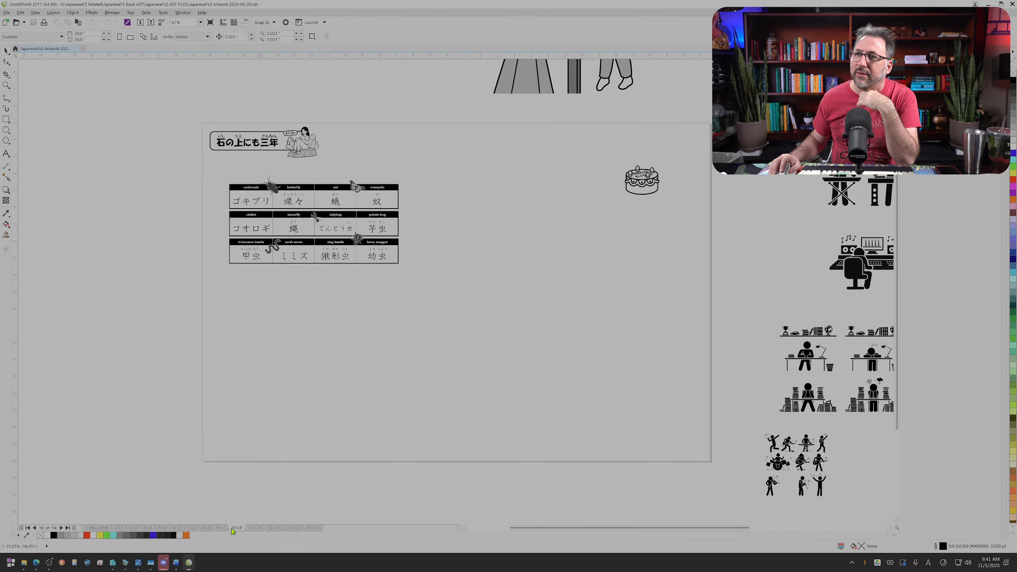
left_click(220, 529)
left_click(205, 529)
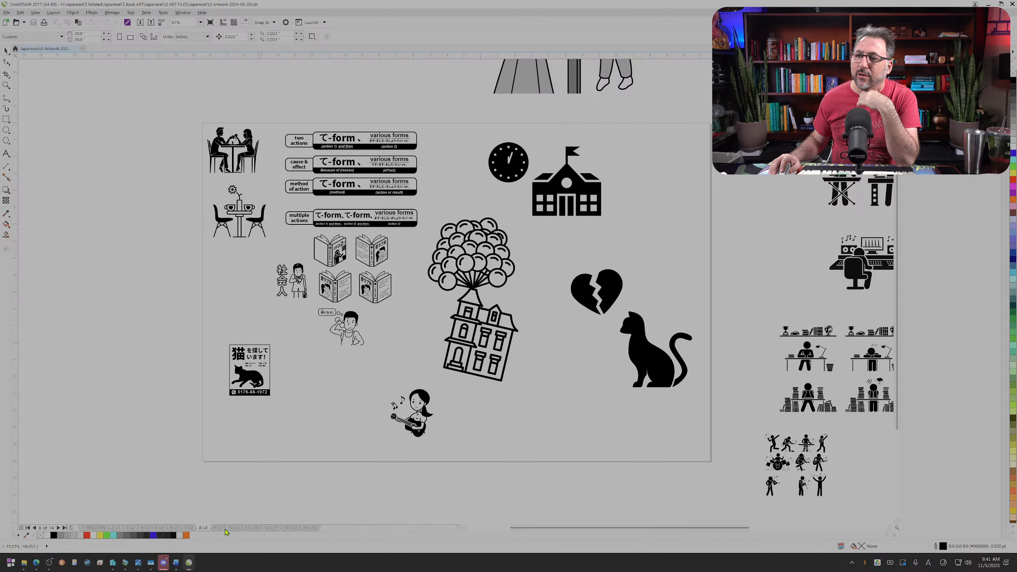
left_click_drag(216, 531, 185, 526)
left_click(220, 528)
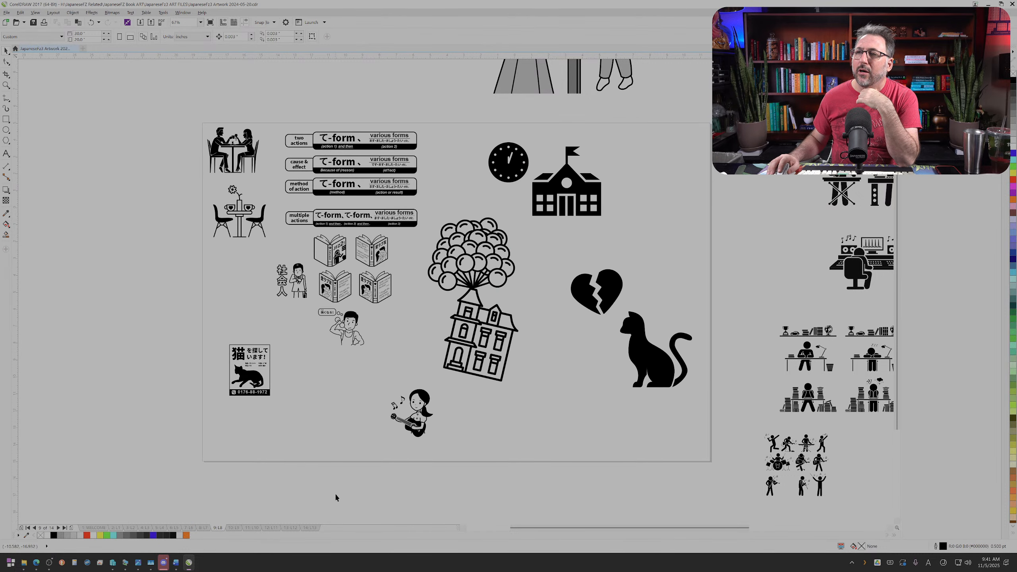
Step: Free up space by moving the guitar girl toward the cat poster and shrinking and repositioning the balloon house and the broken-heart cat
left_click_drag(363, 386, 362, 386)
left_click_drag(423, 411, 352, 402)
mouse_move(533, 399)
left_mouse_down()
mouse_move(455, 248)
mouse_move(422, 217)
left_mouse_up()
left_click_drag(521, 385, 394, 418)
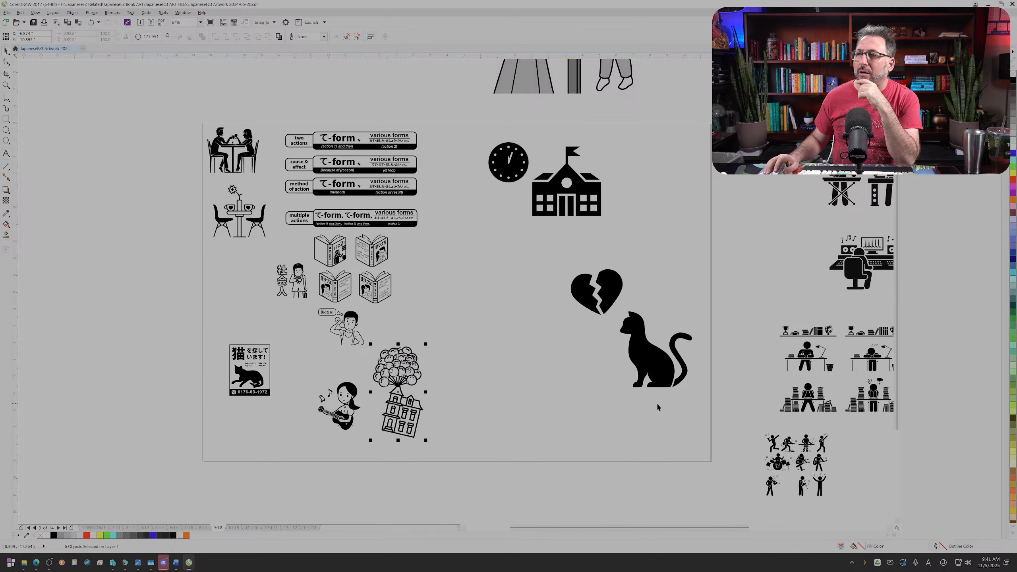
left_click_drag(565, 262, 490, 273)
left_click(490, 315)
Step: Place a copy of the "method of action" label in the empty area below the black cat
scroll(342, 190, "up", 2)
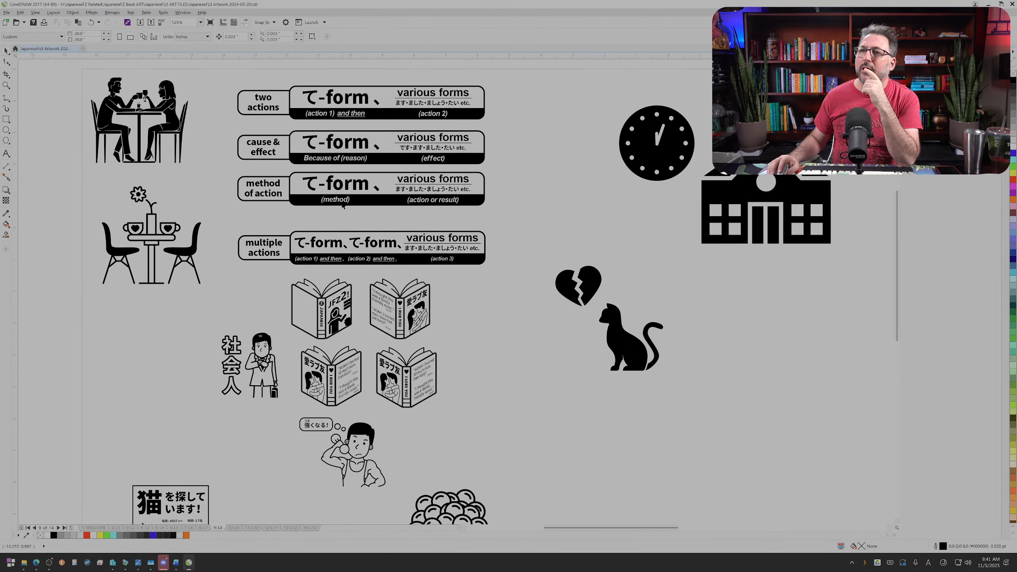
left_click(268, 182)
left_click(269, 184)
left_click_drag(270, 183, 609, 414)
right_click(640, 456)
Step: Replace the text of the copied "method of action" label with 友達が
left_click(600, 410)
left_click(601, 413)
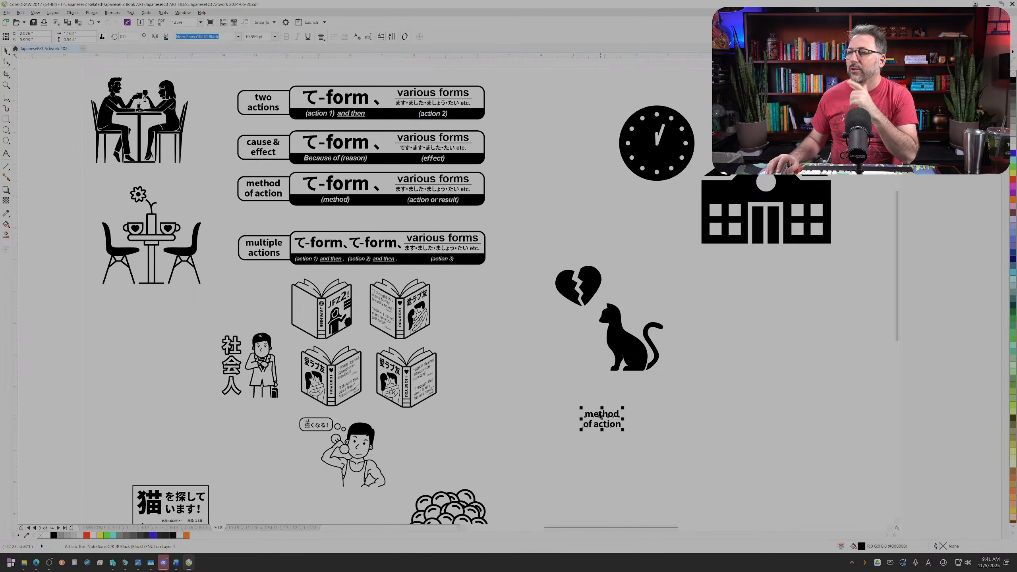
key("ctrl+a")
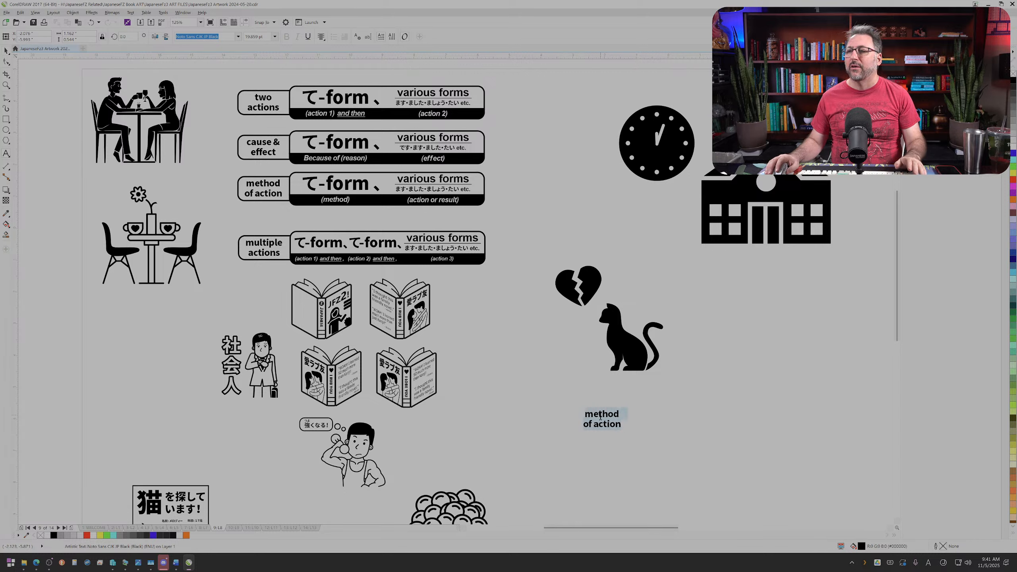
key("alt+grave")
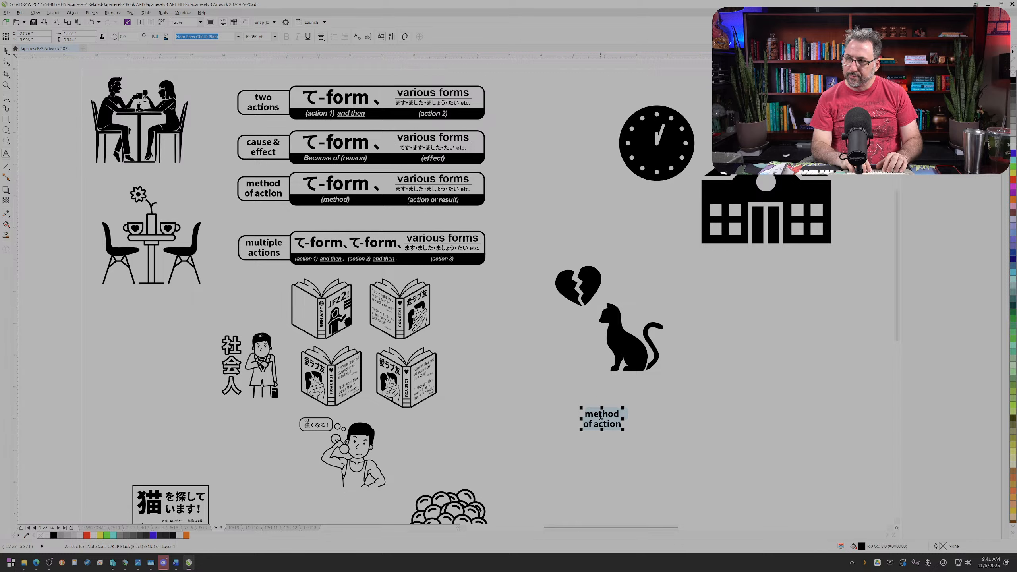
type("tomodachi")
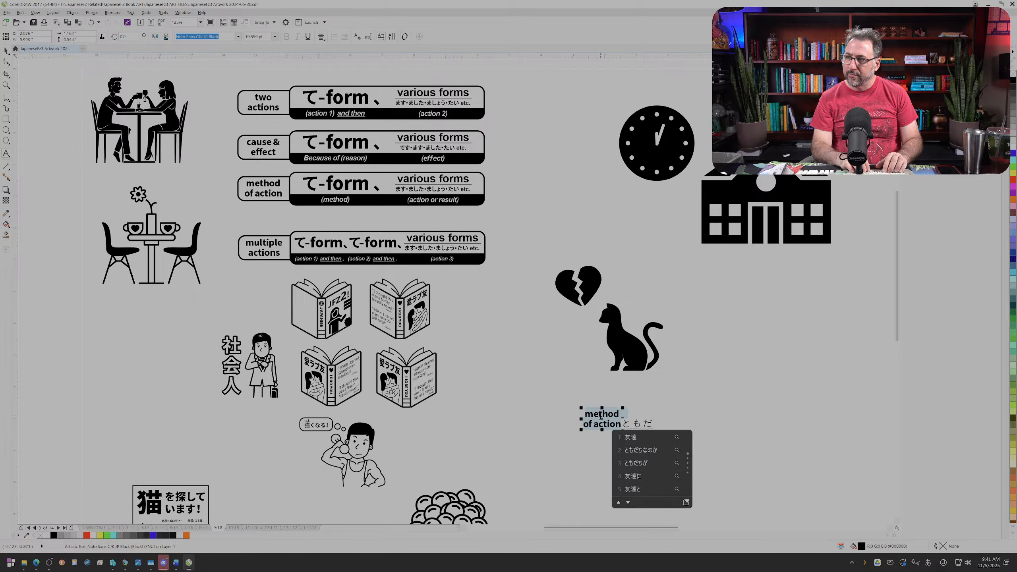
type("ga")
key("space")
key("Return")
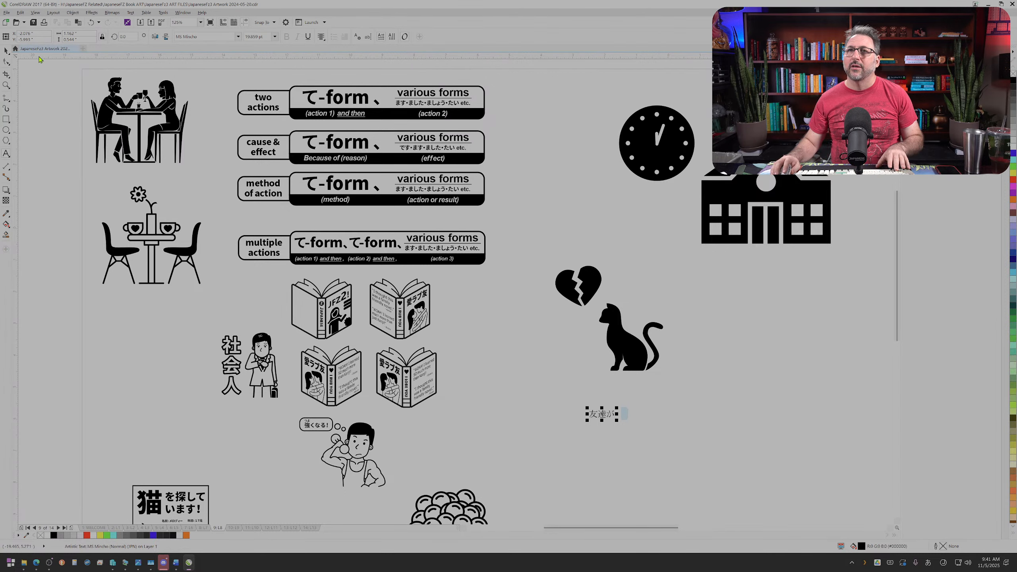
Step: Place a copy of the large "て-form" text below the black cat and delete the small 友達が text there
left_click(5, 50)
left_click(334, 183)
left_click_drag(334, 183, 588, 436)
left_click(597, 418)
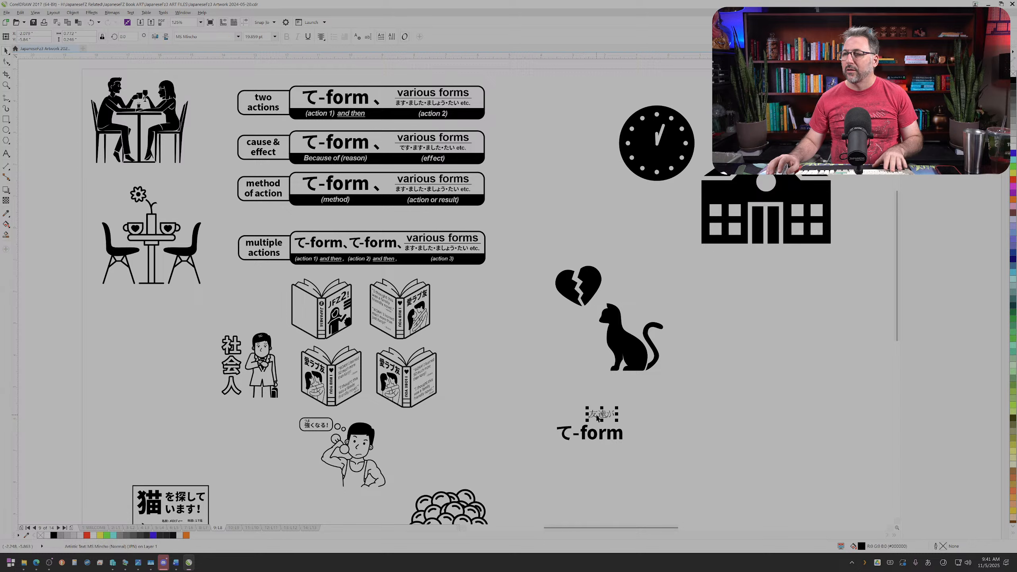
key("Delete")
Step: Replace the text of the copied "て-form" object with 友達が
left_click(598, 432)
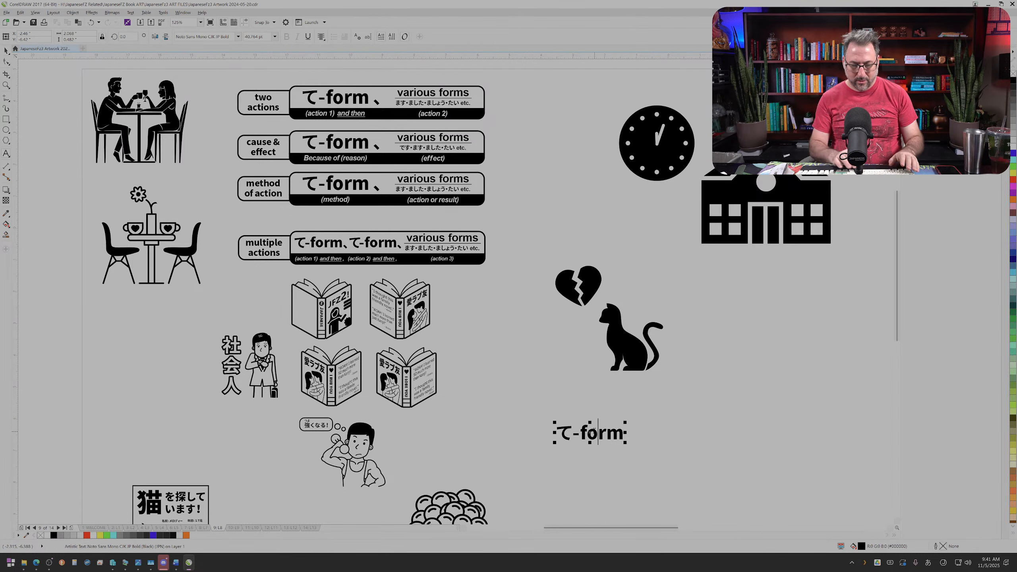
type("yo")
key("BackSpace")
key("BackSpace")
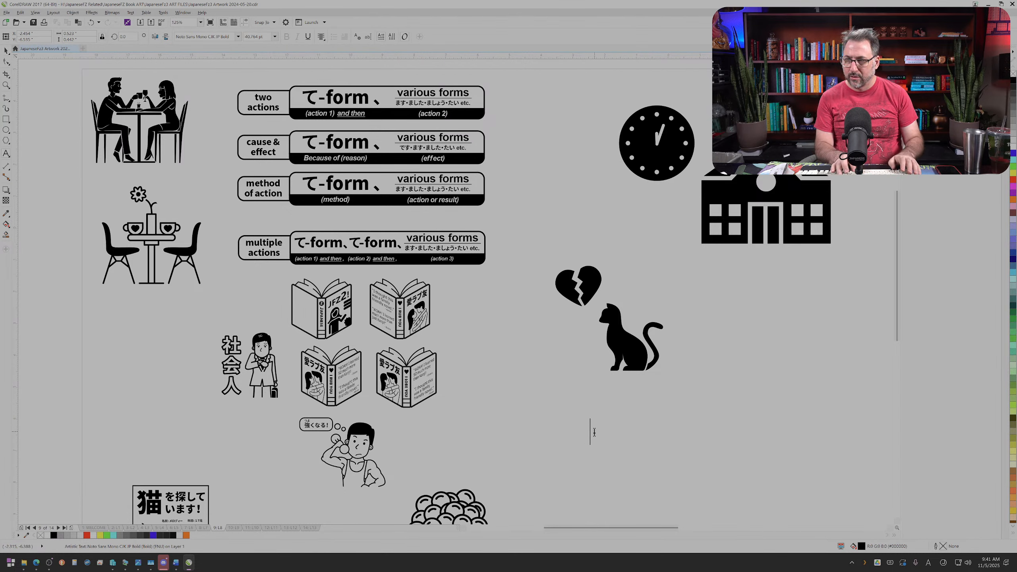
type("tomodachi")
key("space")
type("ga")
key("Return")
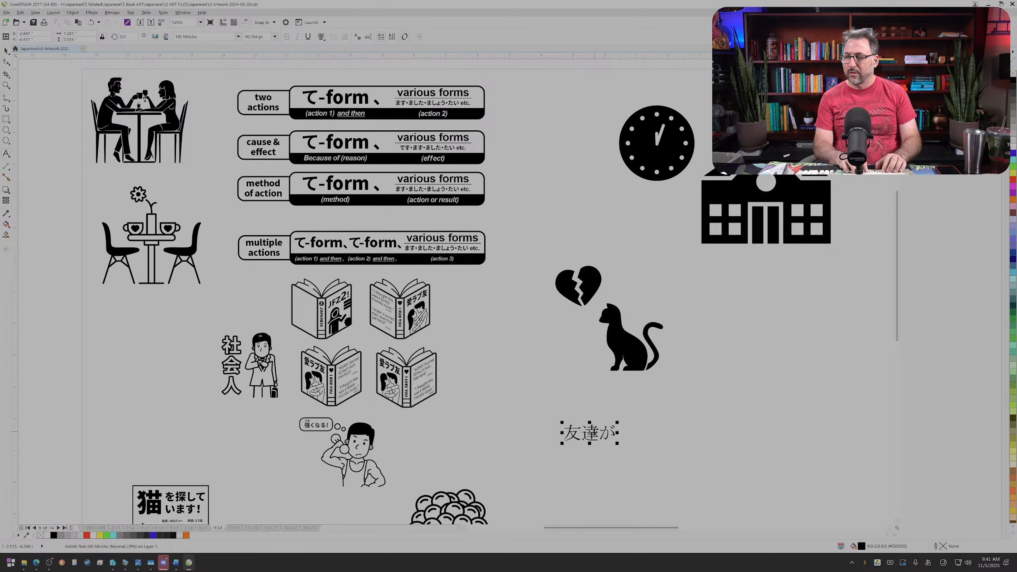
type("arik")
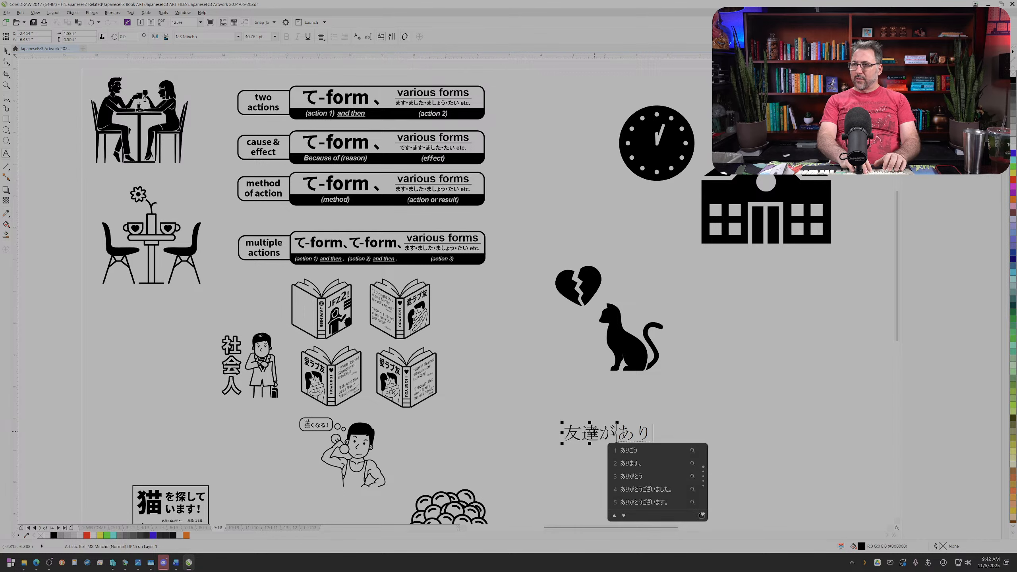
type("ui")
key("space")
key("space")
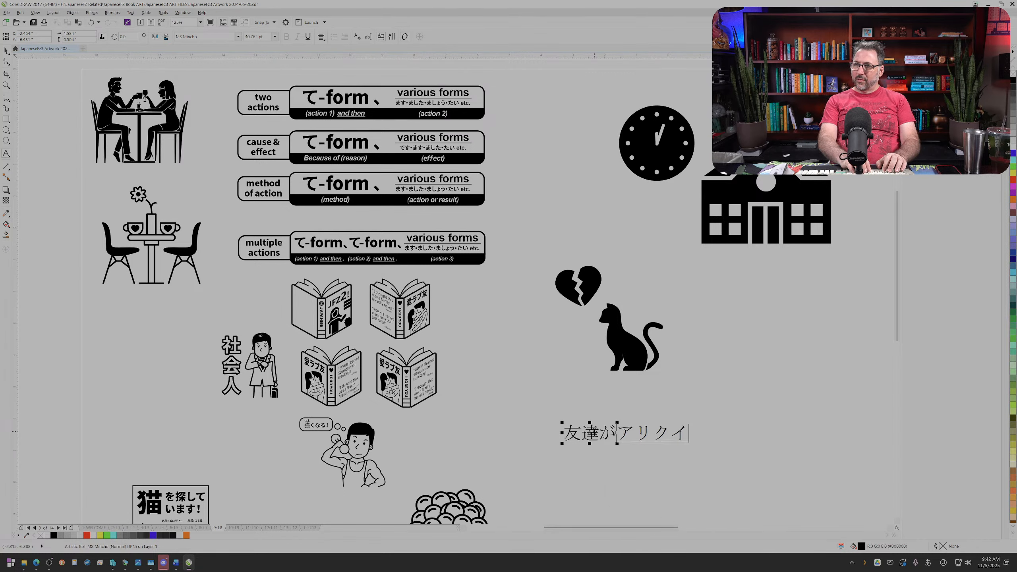
key("space")
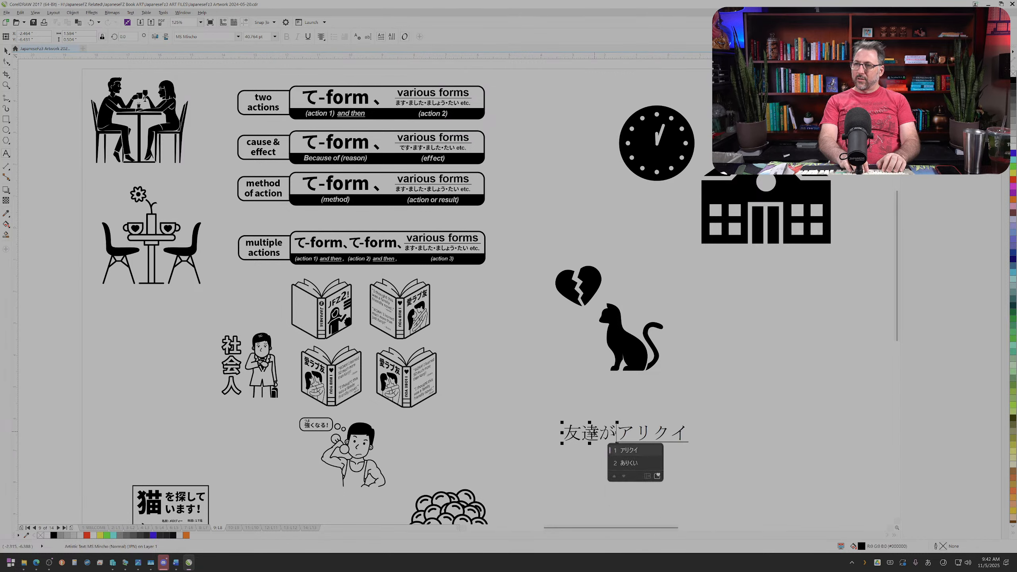
key("BackSpace")
key("BackSpace")
key("BackSpace")
key("BackSpace")
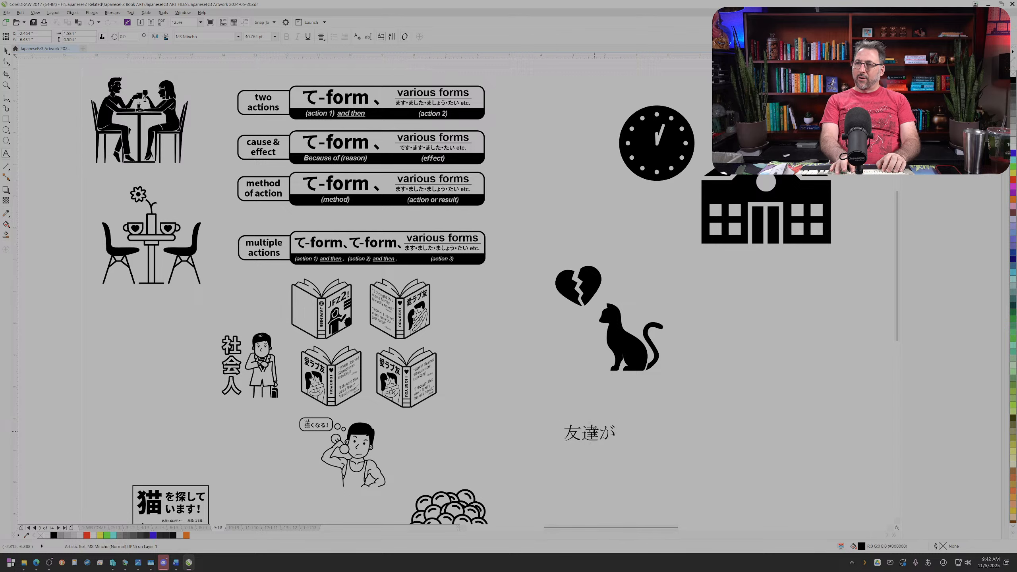
Step: Switch to the web browser window showing the DMM Eikaiwa page and open jisho.org
left_click(36, 562)
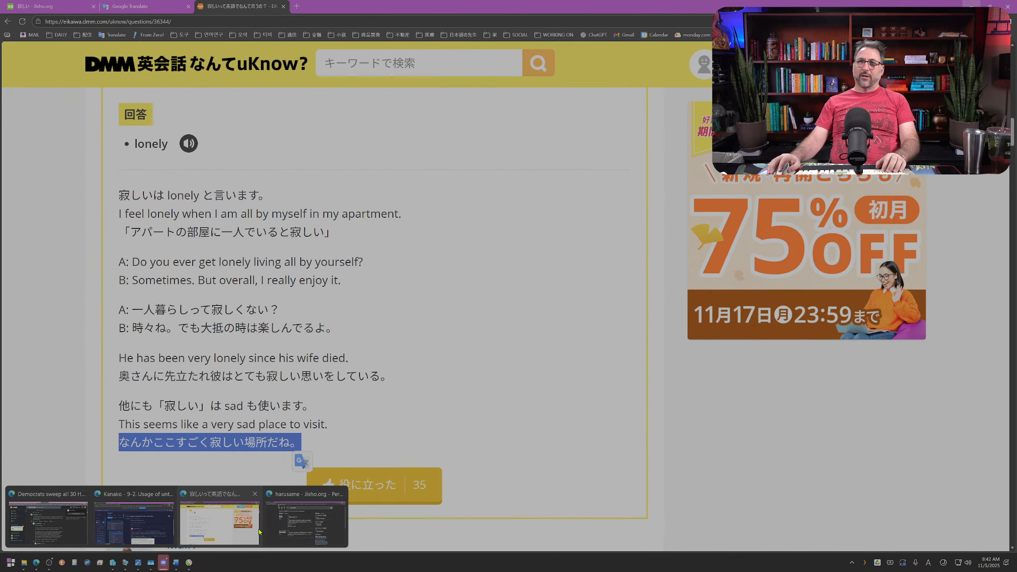
left_click(260, 532)
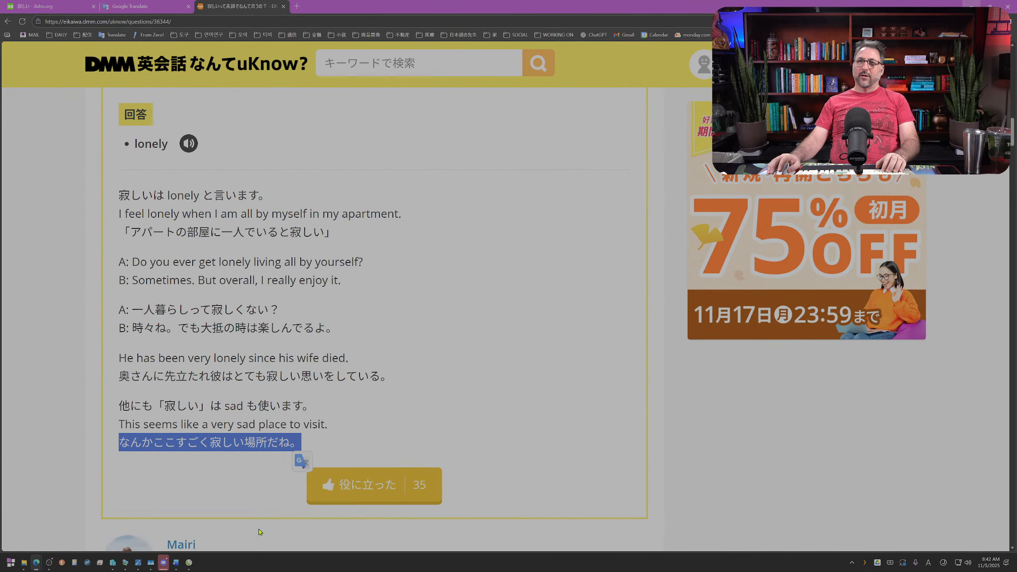
left_click(171, 19)
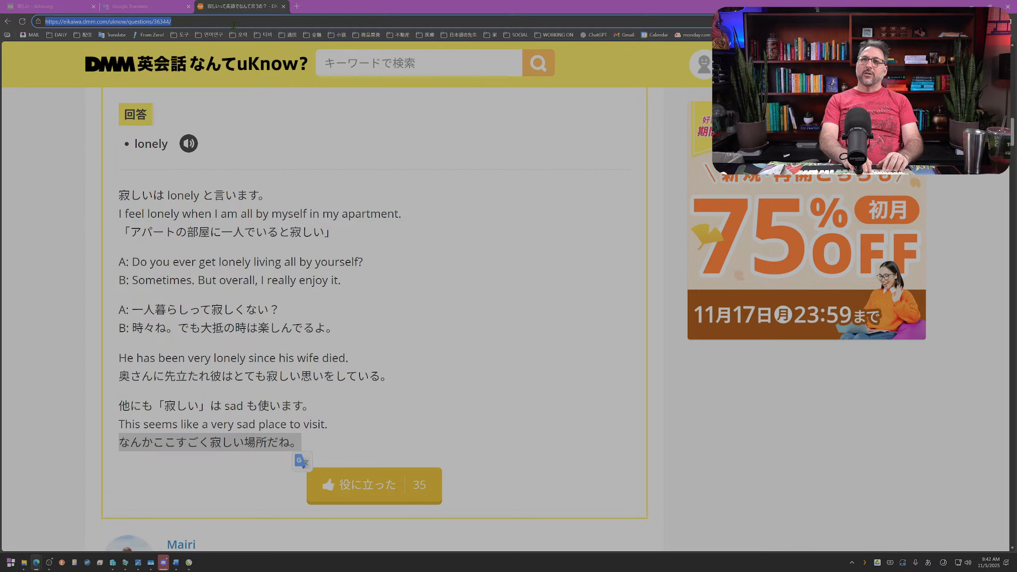
type("じしょ")
key("BackSpace")
key("BackSpace")
key("BackSpace")
key("alt+grave")
type("jisho")
type("org")
key("Return")
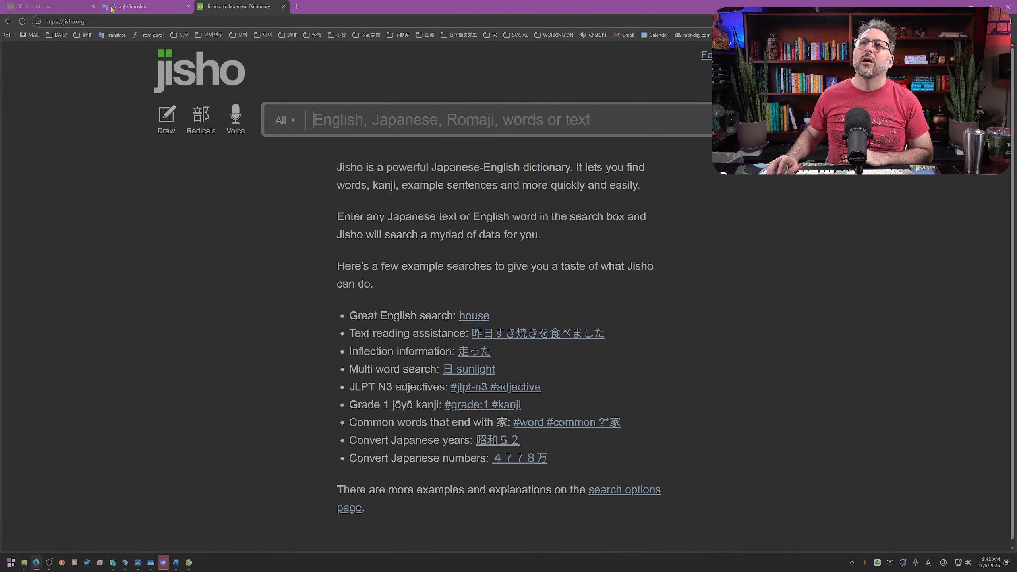
Step: Copy the kanji 蟻食 from the dictionary entry for arikui and return to CorelDRAW
type("arikui")
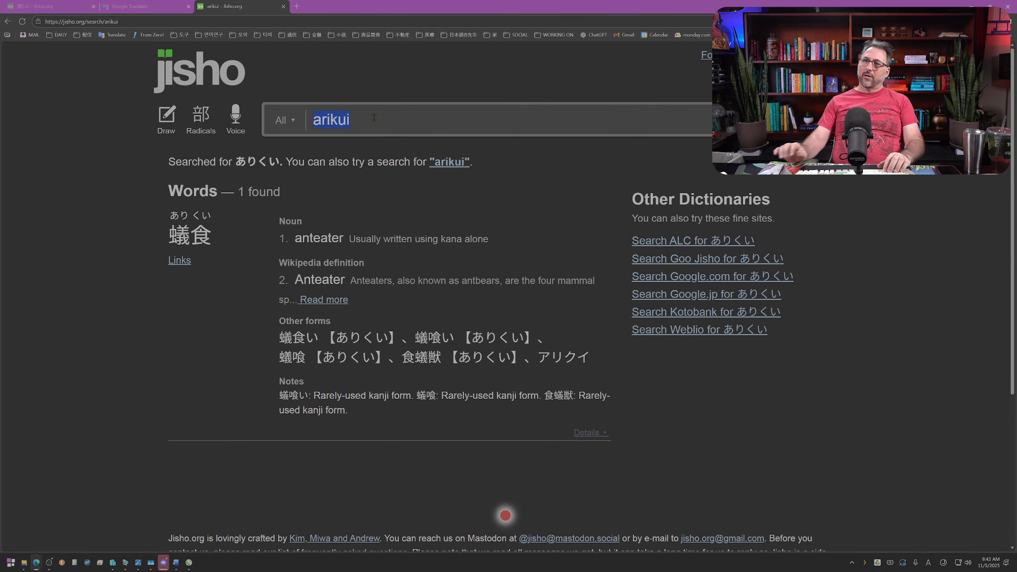
left_click_drag(207, 235, 175, 236)
key("ctrl+c")
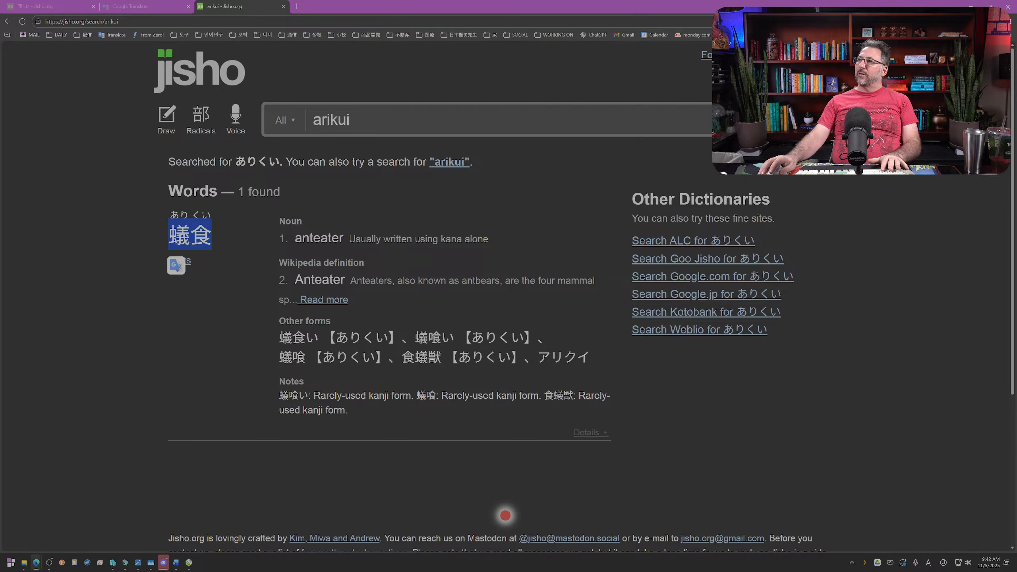
left_click(971, 5)
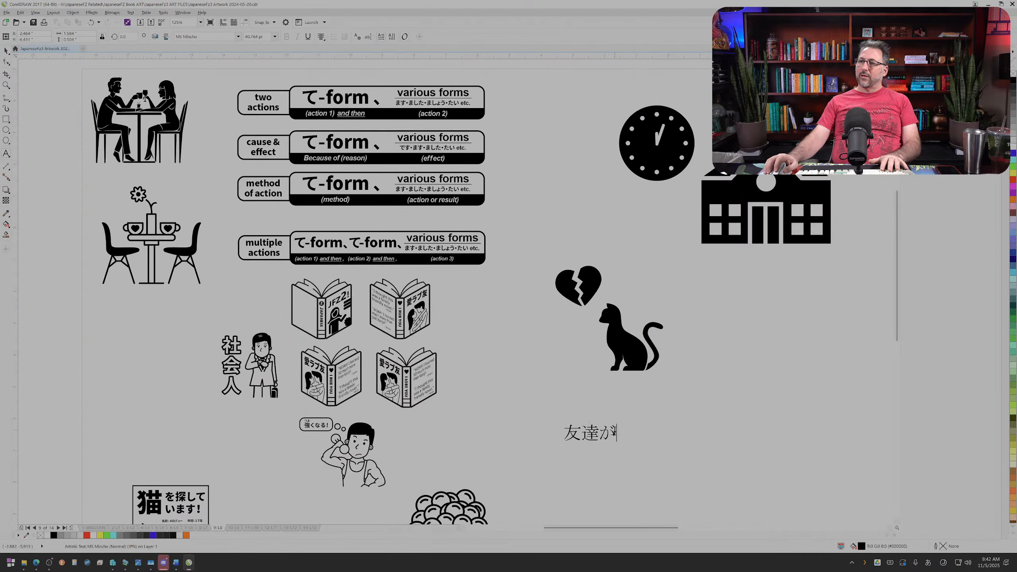
Step: Replace the 友達が text below the cat with the sentence 友達が蟻食を飼っています。 using the copied kanji
key("ctrl+v")
left_click_drag(598, 432, 533, 433)
key("BackSpace")
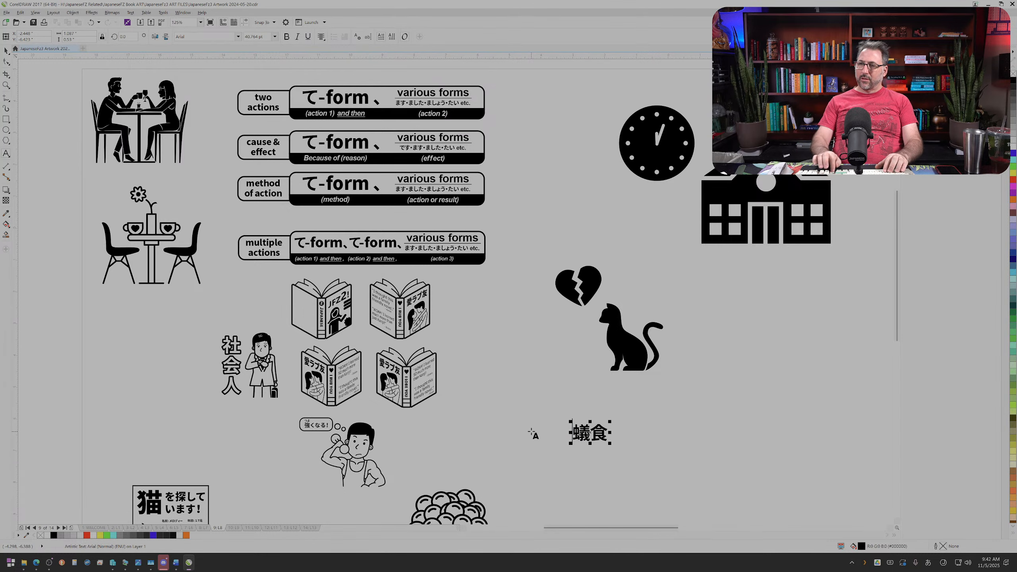
type("友達")
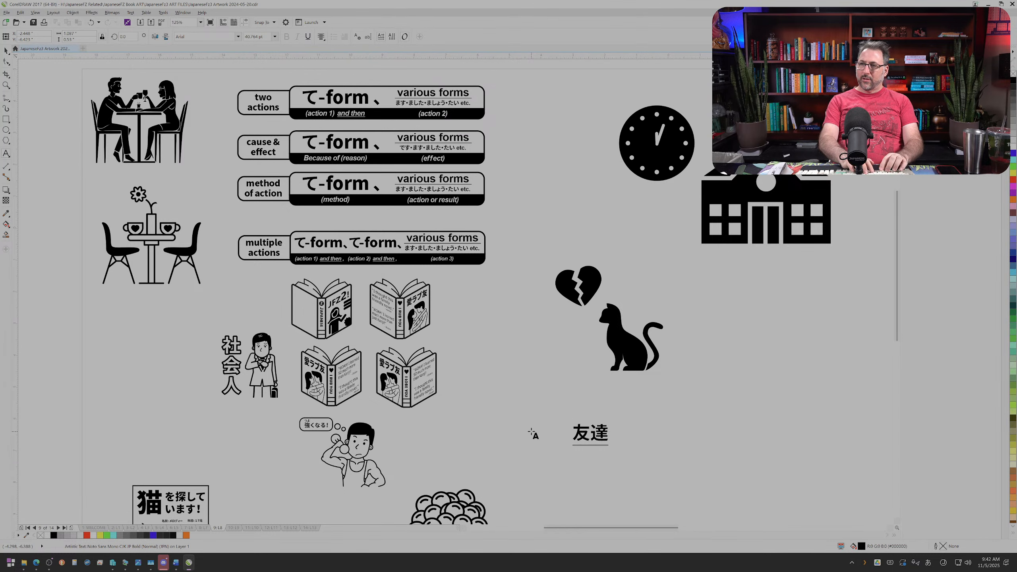
type("が蟻食を")
type("飼っています")
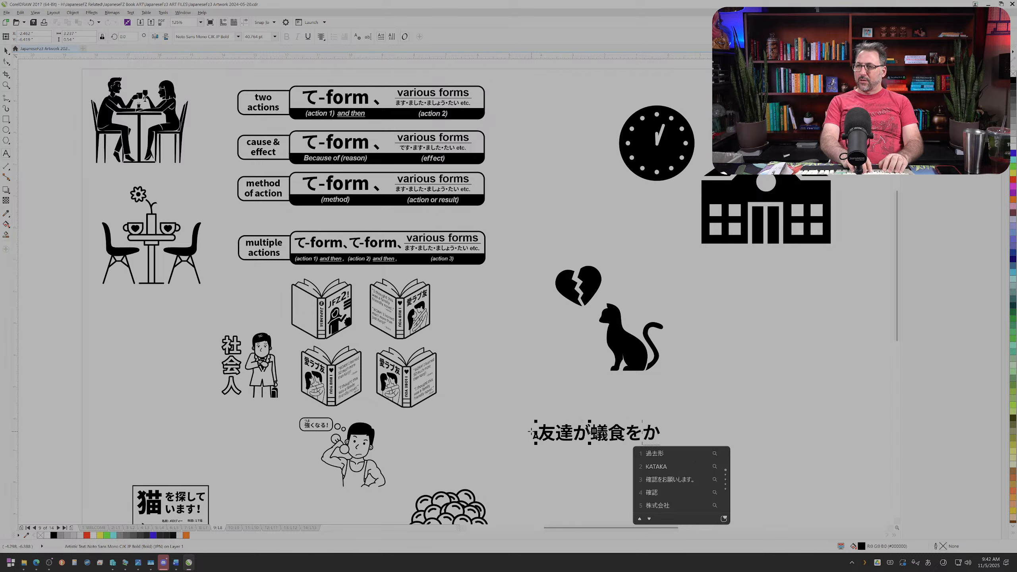
type("。")
key("Return")
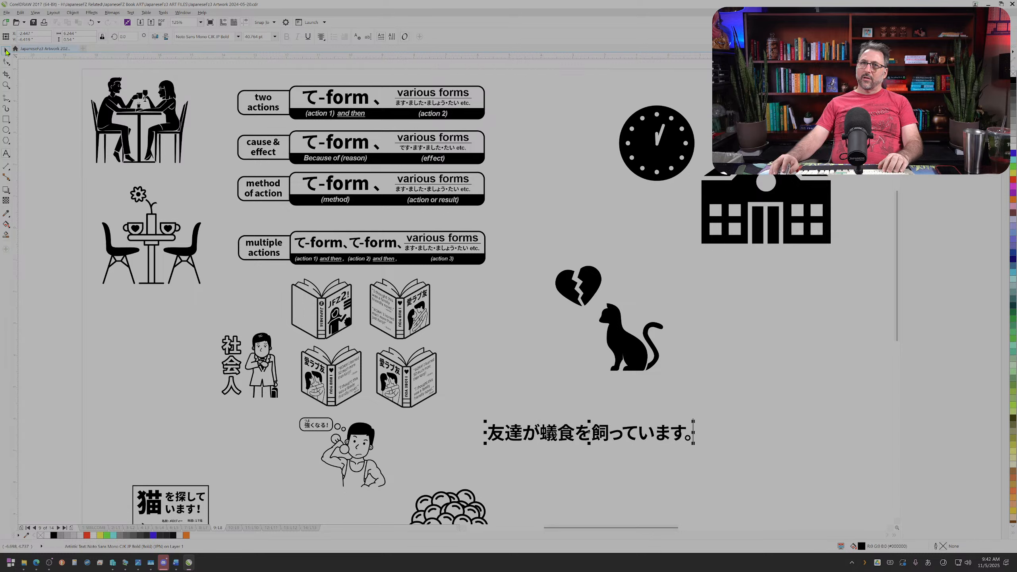
Step: Reposition the 友達が蟻食を飼っています。 sentence below the black cat and place a copy directly above it
left_click_drag(573, 419, 630, 411)
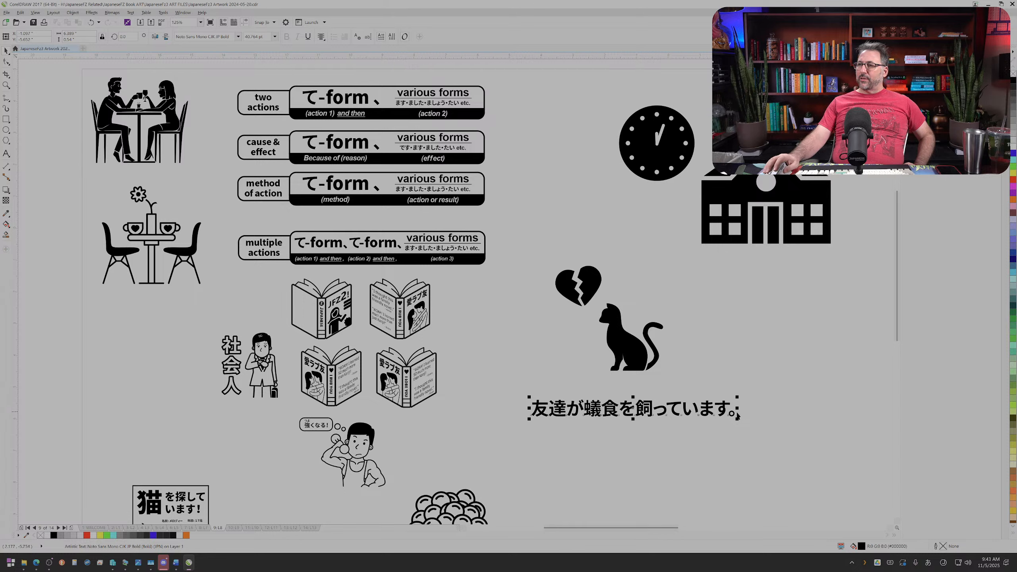
left_click_drag(744, 423, 766, 442)
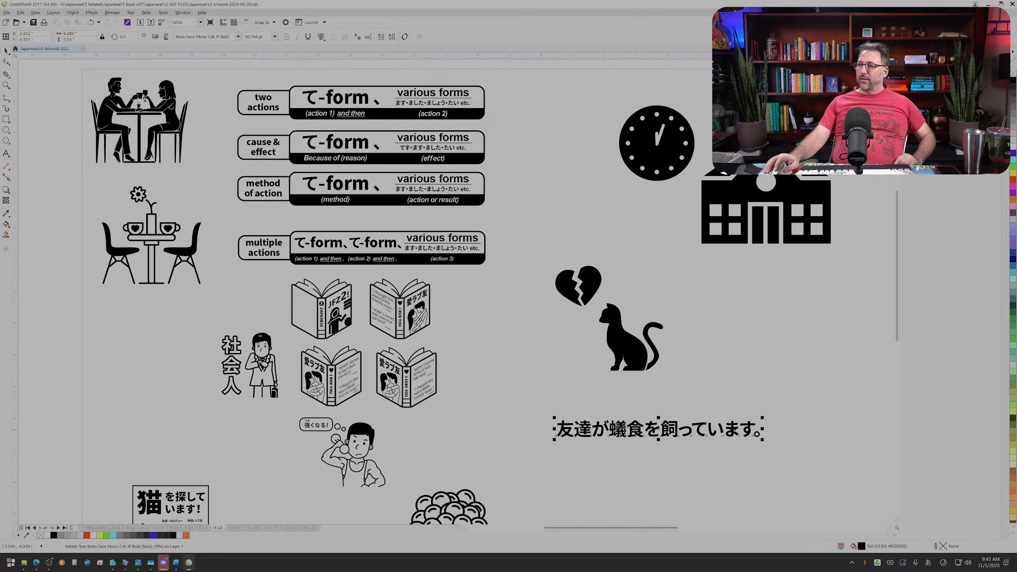
scroll(756, 434, "up", 2)
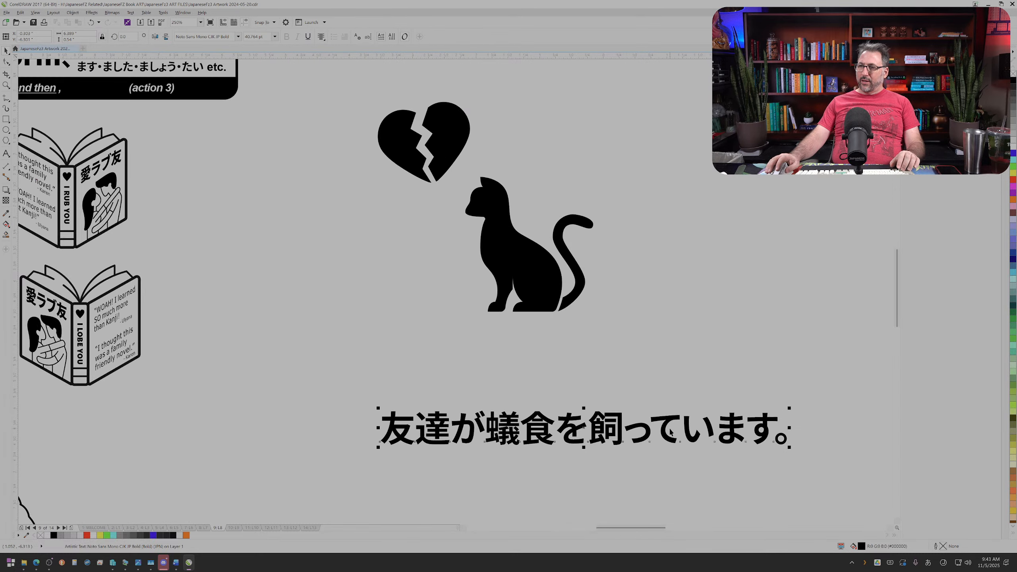
left_click_drag(583, 427, 675, 394)
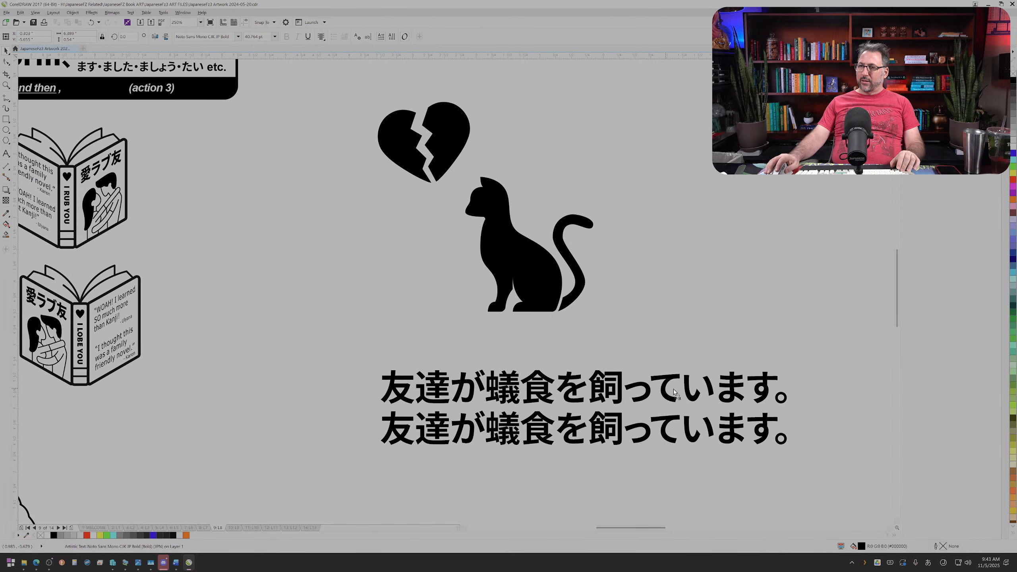
key("Escape")
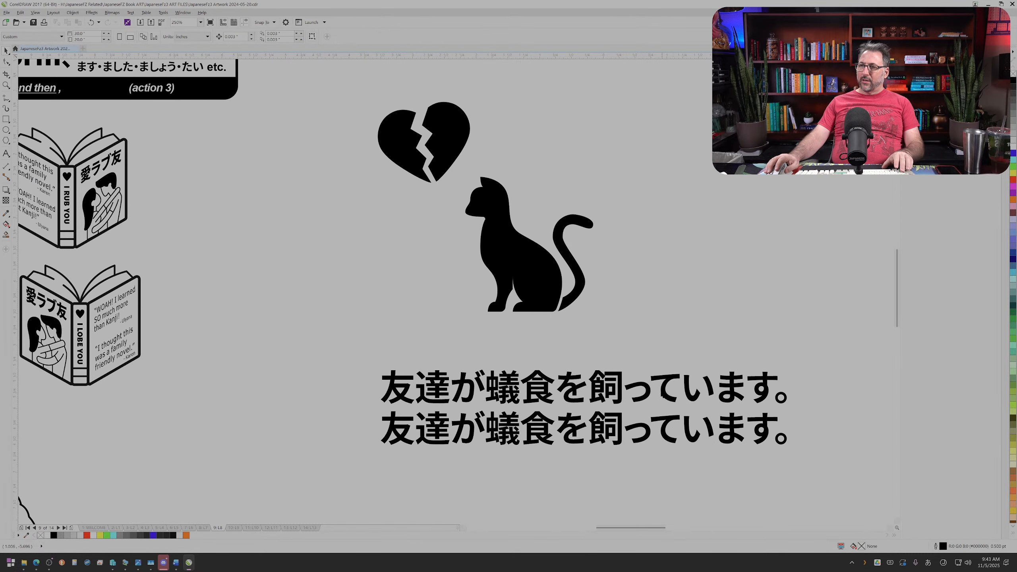
Step: Replace the text of the upper sentence copy with the spaced furigana readings ともだち, ありくい and か
double_click(650, 398)
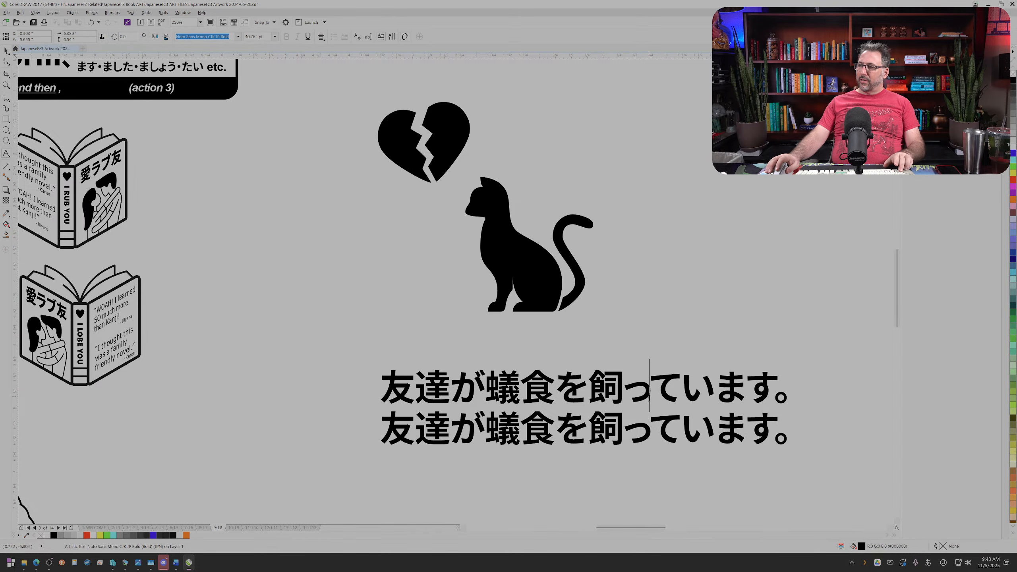
key("ctrl+a")
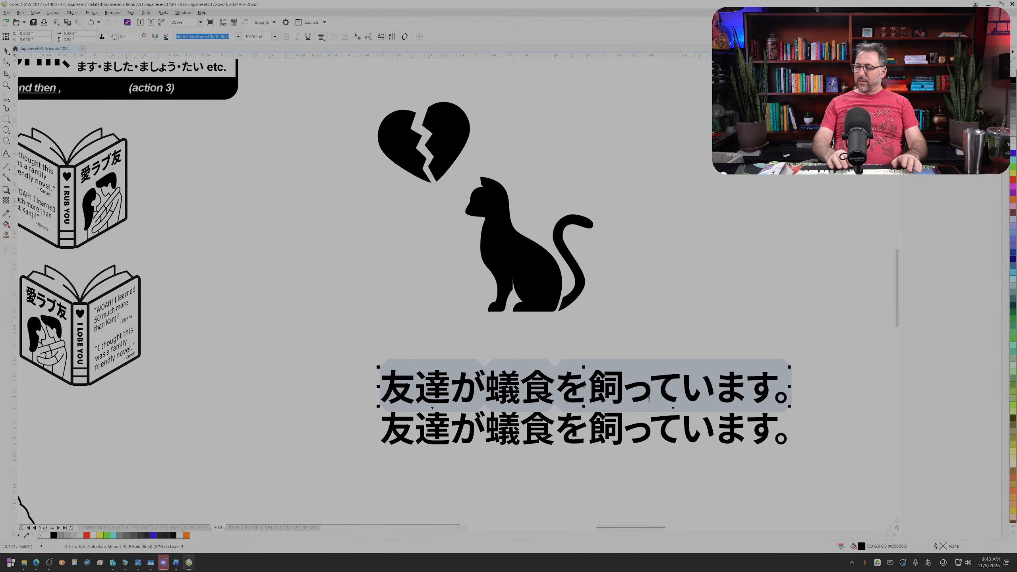
type("tomodac")
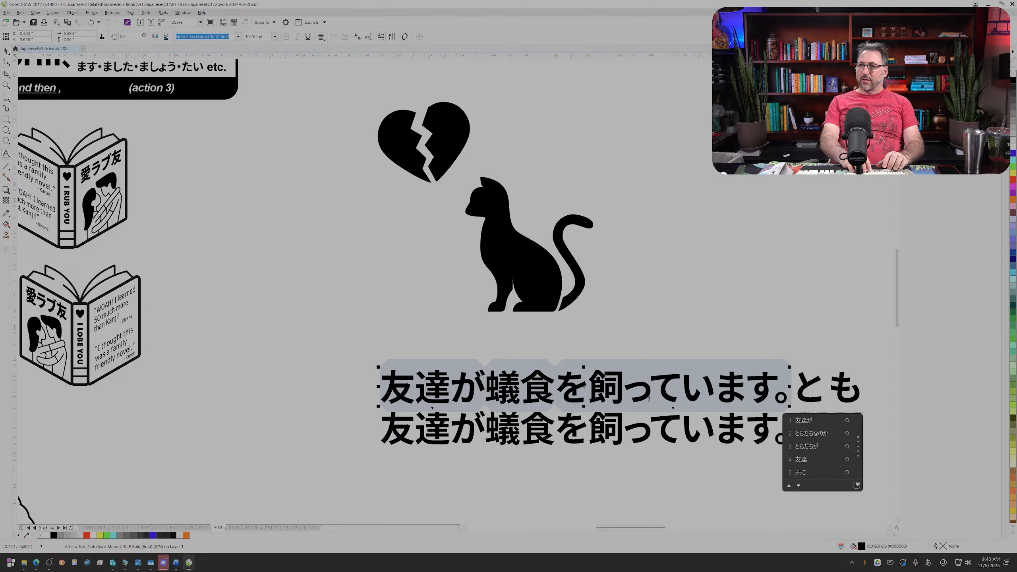
type("hi")
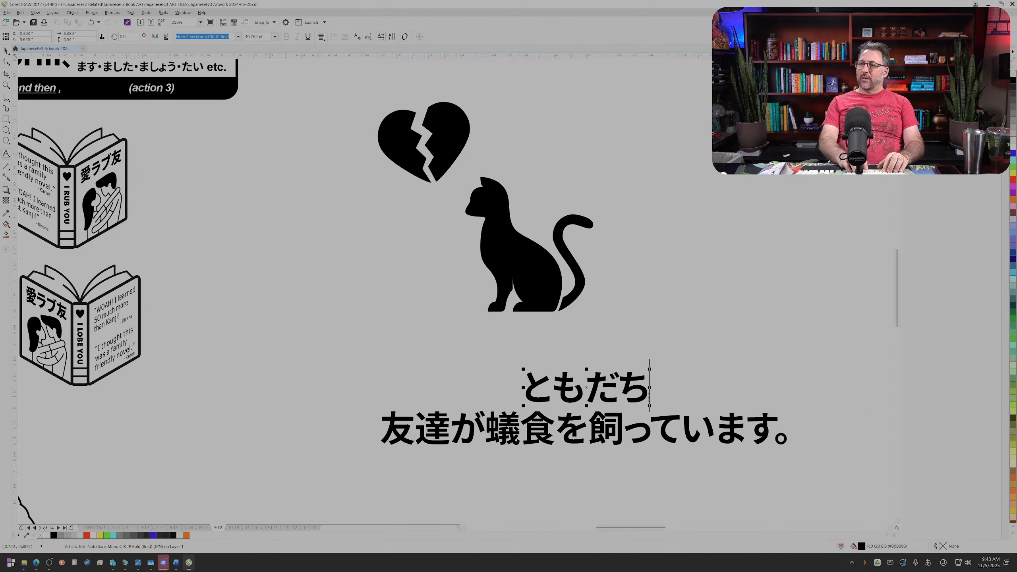
key("Return")
type("ariku")
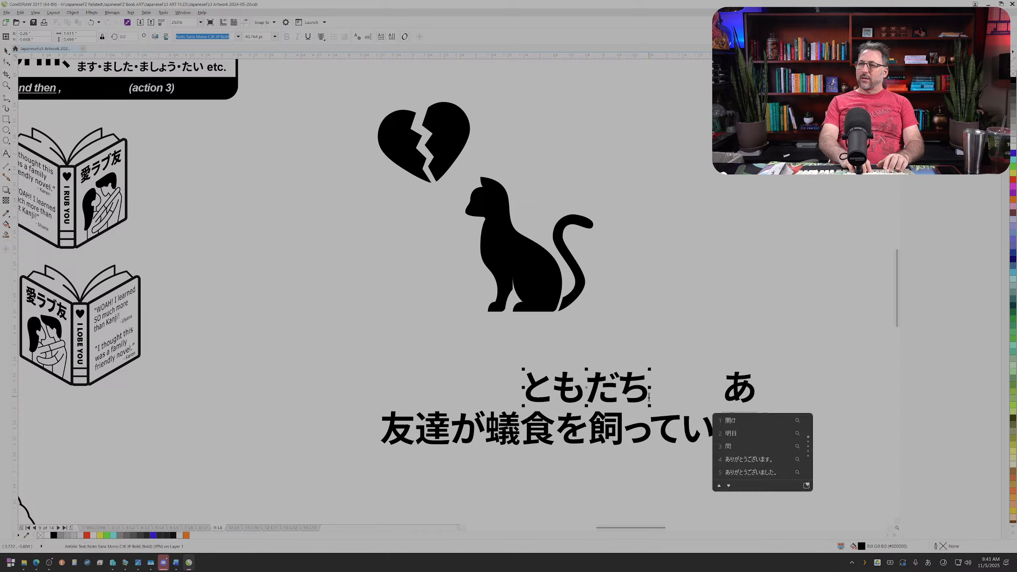
type("i")
key("Return")
type("ka")
key("Return")
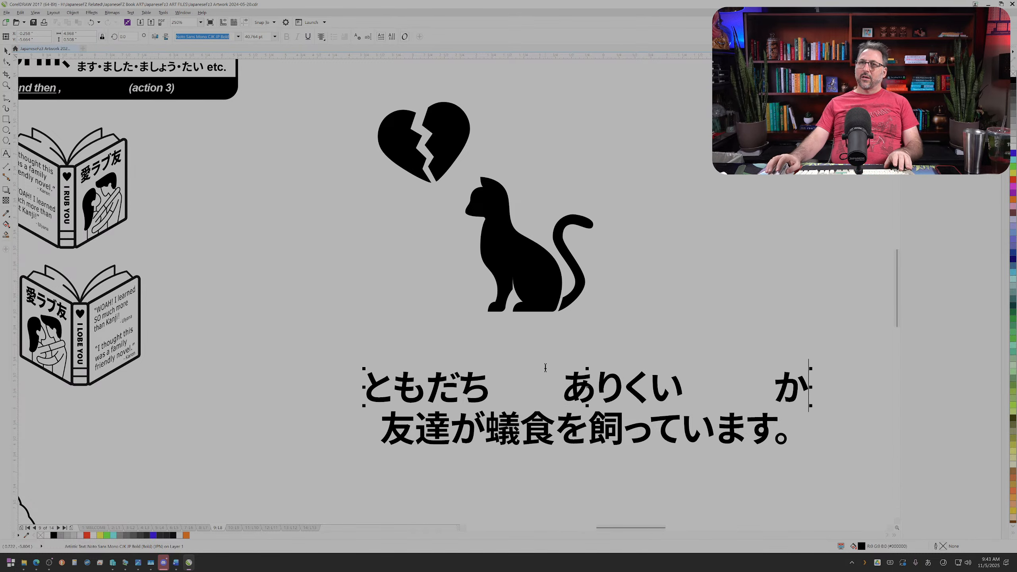
Step: Scale the furigana line down to reading size and place it just above the sentence, starting over 友達
key("ctrl+a")
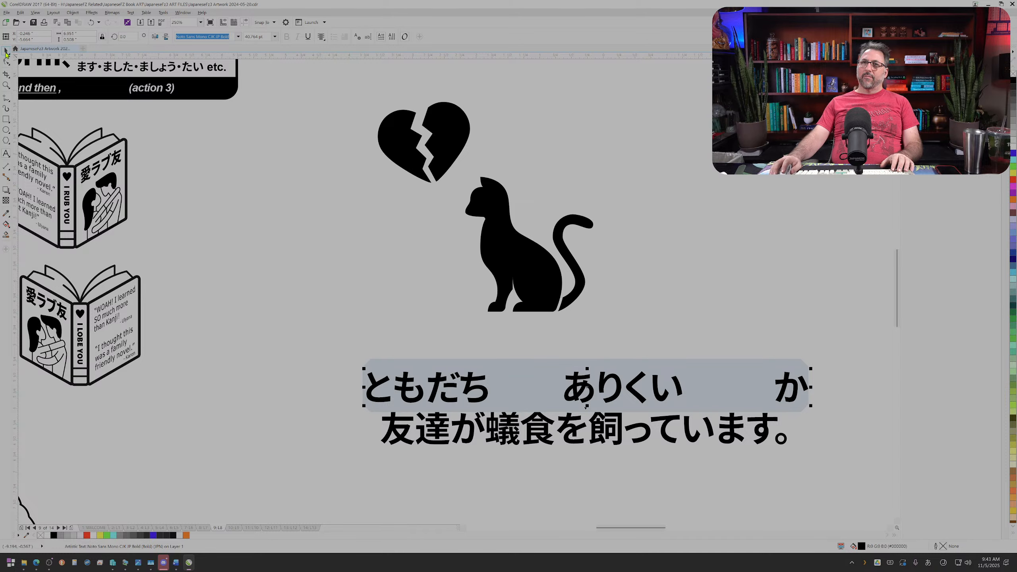
left_click(6, 52)
left_click_drag(809, 367, 522, 389)
left_click_drag(400, 403, 423, 405)
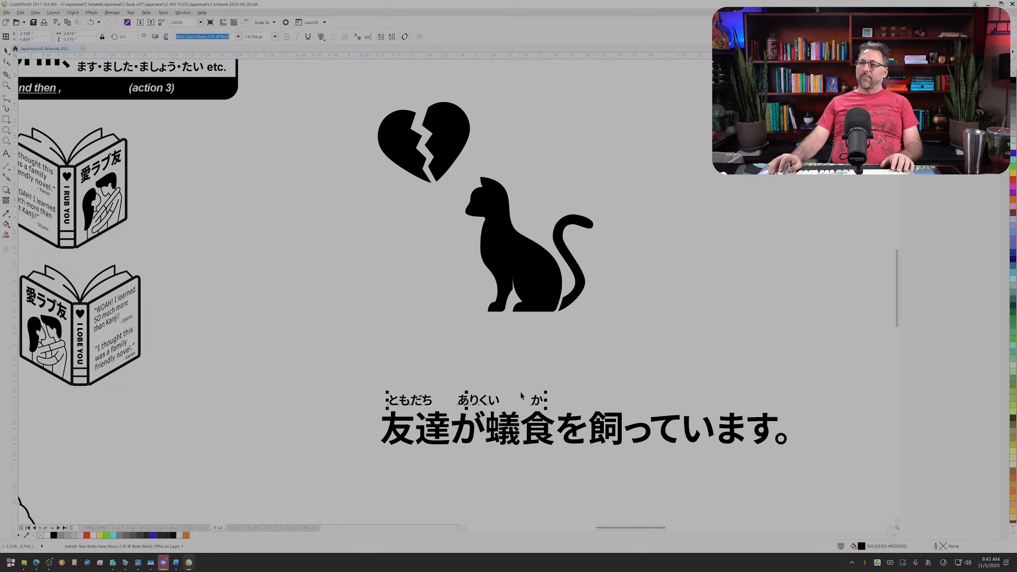
left_click_drag(549, 392, 566, 389)
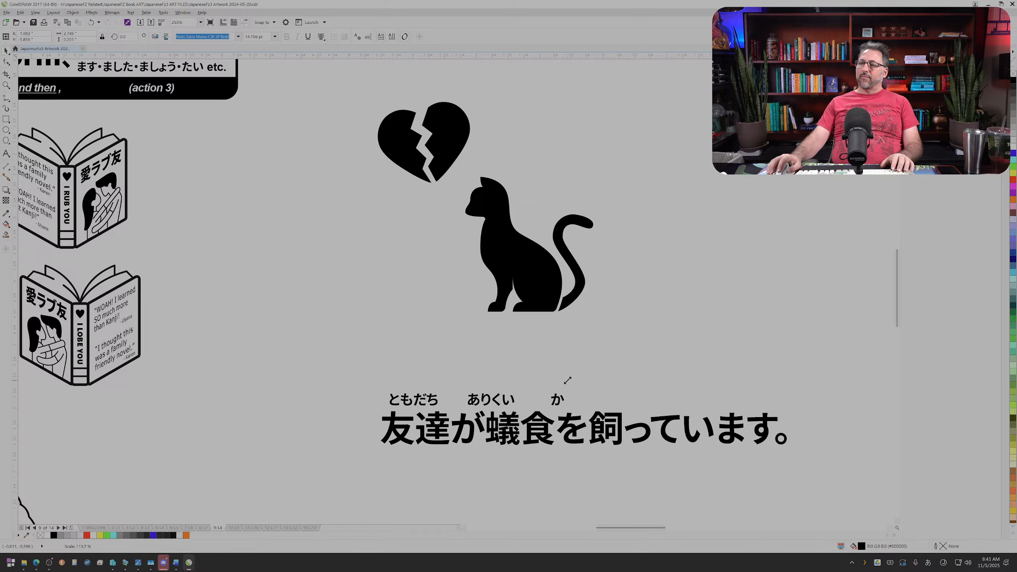
Step: Split ともだち into とも and だち over 友達, and change the furigana text's alignment to anchor it at its left edge
double_click(417, 400)
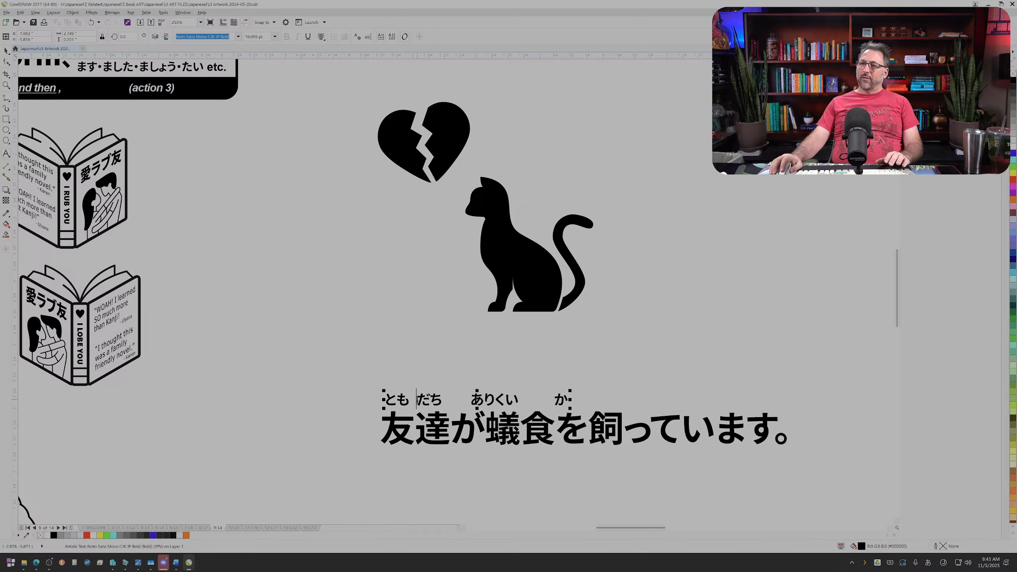
left_click(9, 51)
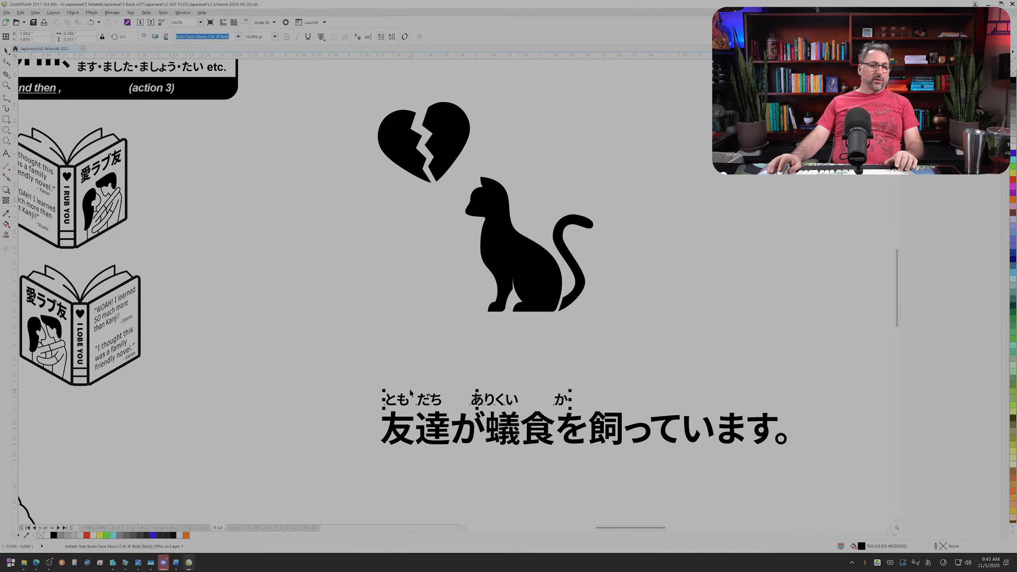
key("Right")
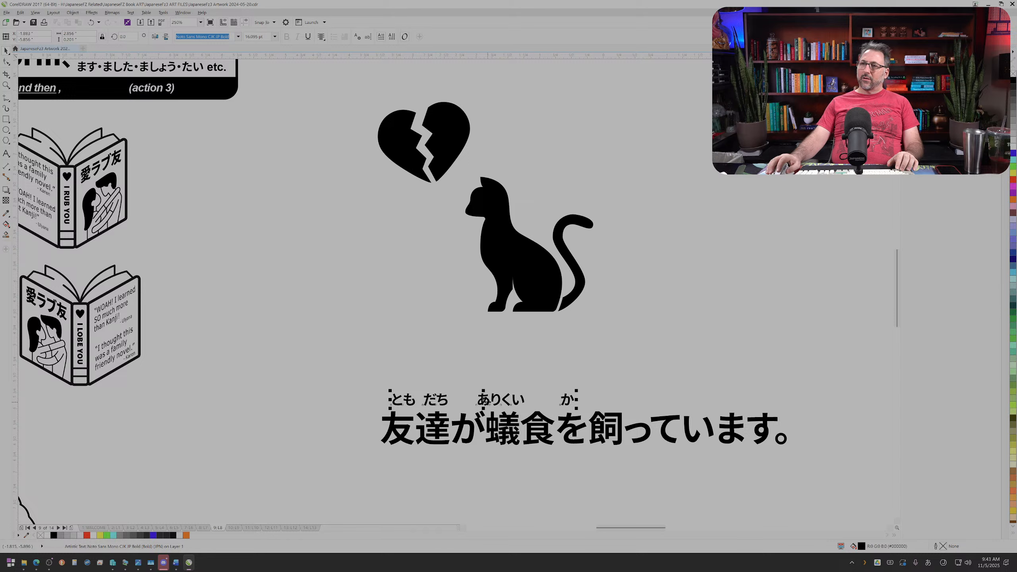
key("Left")
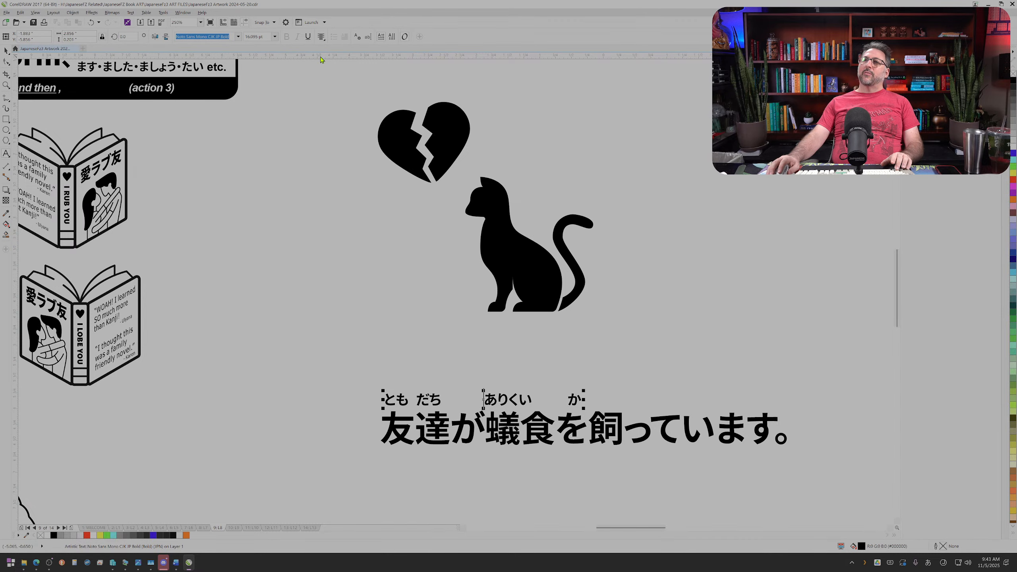
left_click(321, 37)
left_click(327, 58)
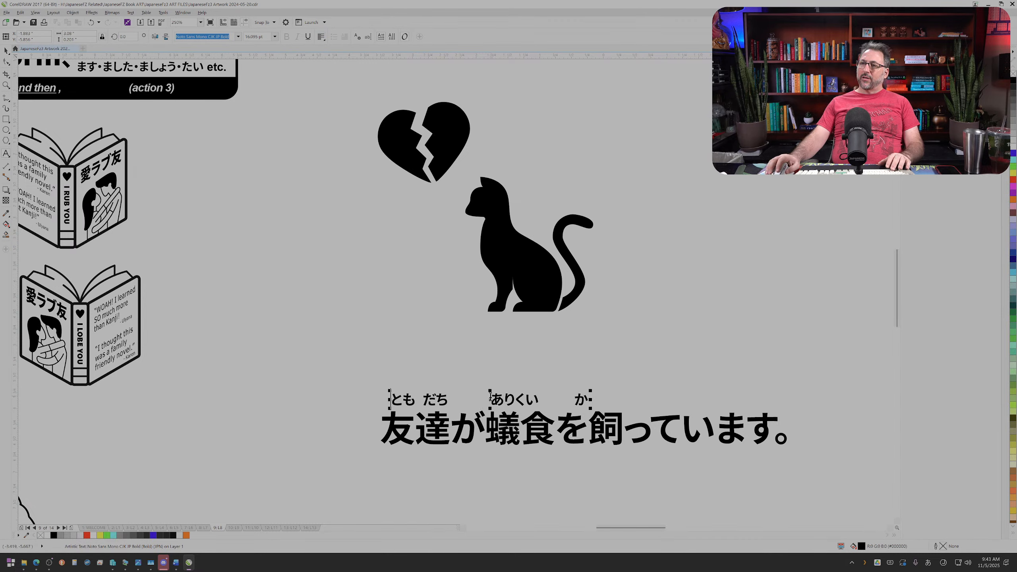
Step: Split ありくい into あり and くい over 蟻食 and space か so it sits over 飼
left_click(516, 399)
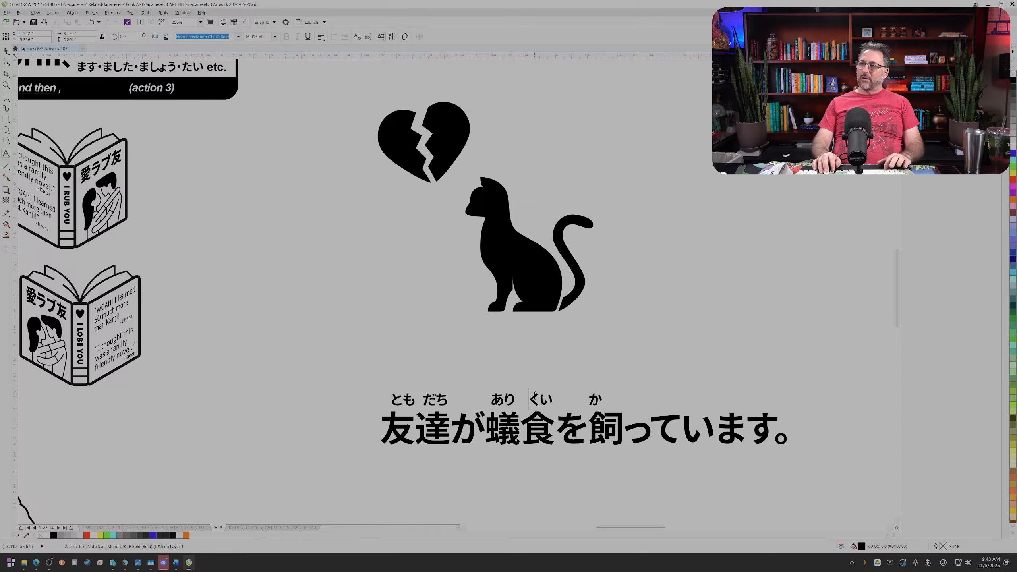
key("Left")
key("Left")
key("Left")
key("Right")
key("Right")
key("Right")
key("Right")
key("Right")
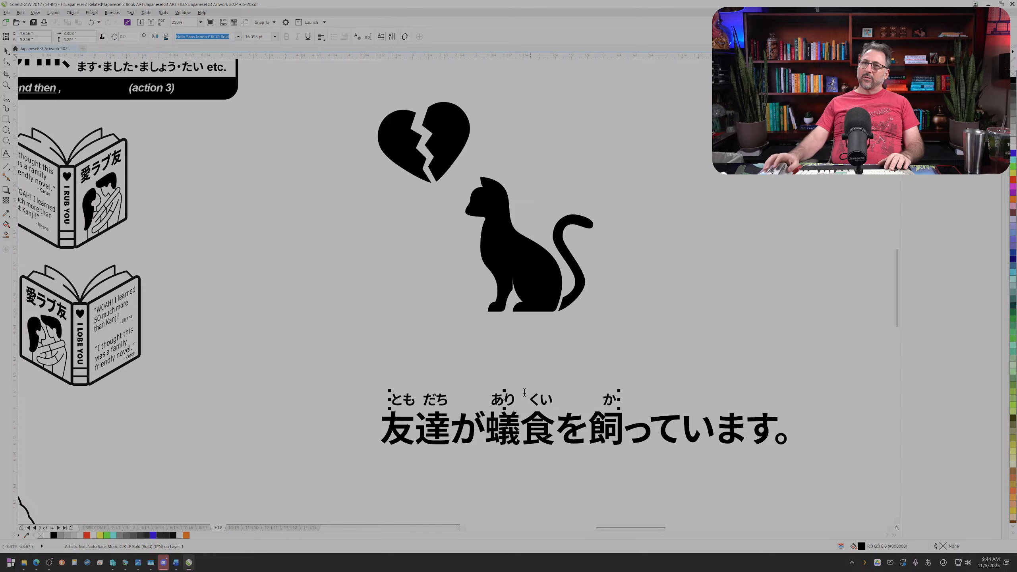
Step: Nudge only the くい characters slightly left with the Shape tool to centre them over 食
left_click(8, 64)
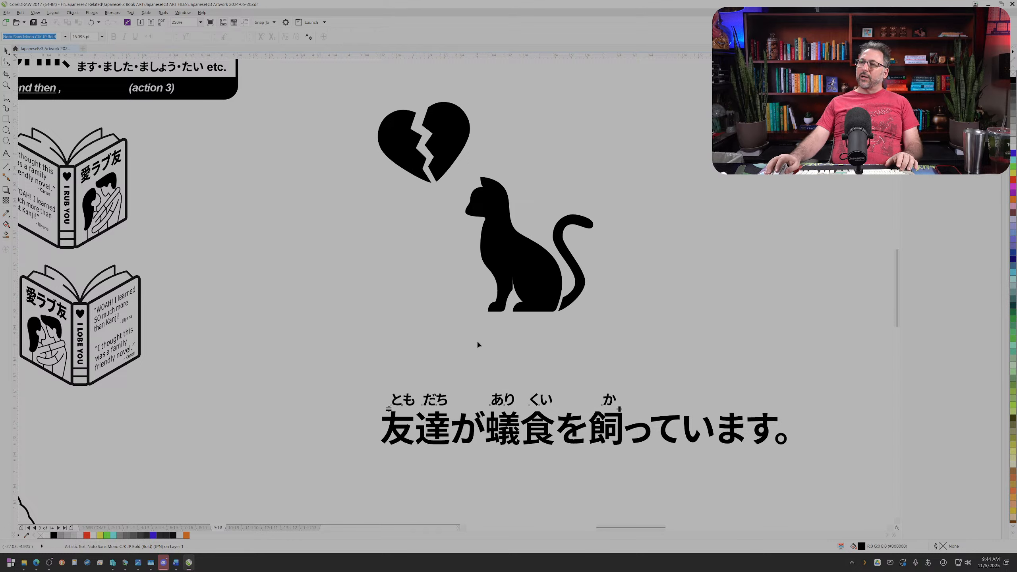
left_click_drag(552, 416, 551, 418)
key("Left")
key("Left")
key("Left")
key("Left")
key("Left")
key("Left")
key("Left")
key("Left")
key("Left")
key("Left")
key("Left")
key("Left")
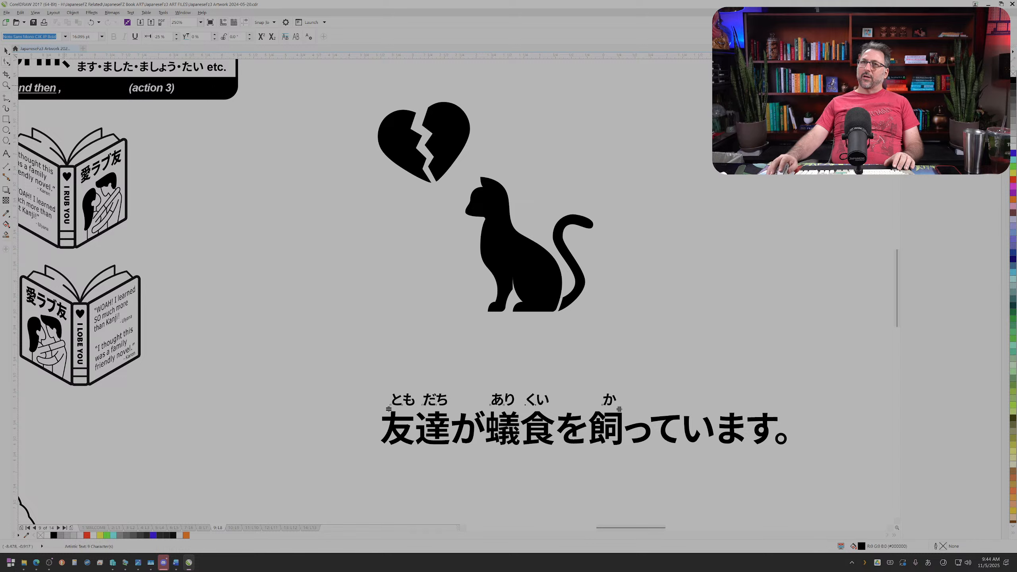
left_click(346, 357)
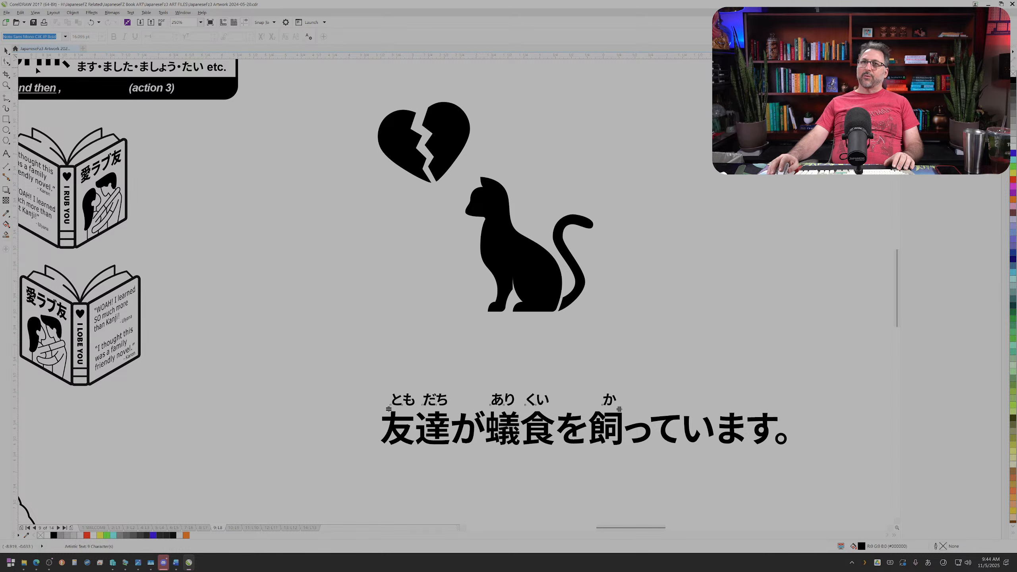
Step: Place a copy of the white "(action 2) and then ," label below the Japanese sentence and fill it black
left_click(7, 51)
left_click_drag(54, 89, 306, 279)
left_click_drag(545, 486, 545, 486)
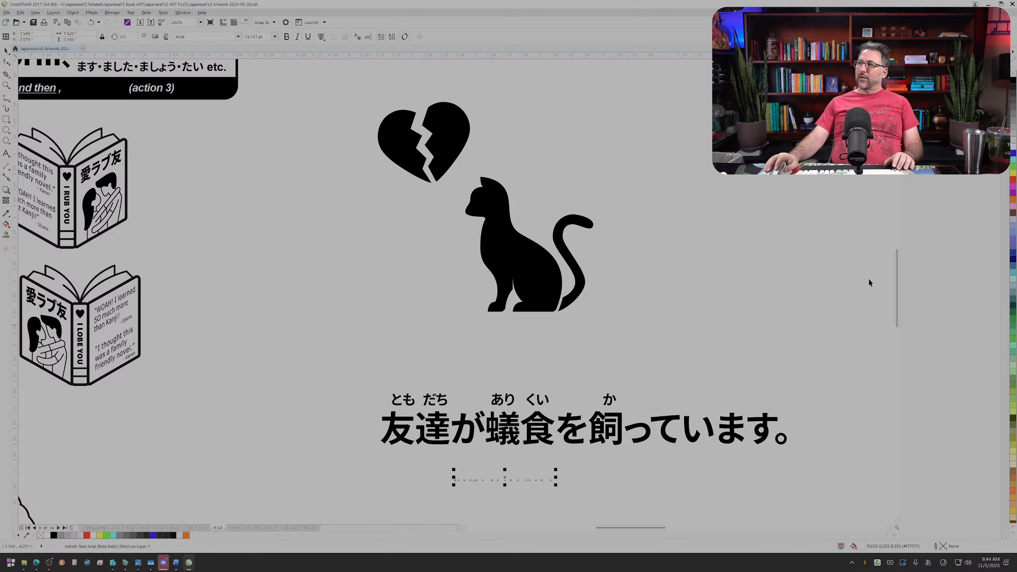
left_click(1013, 85)
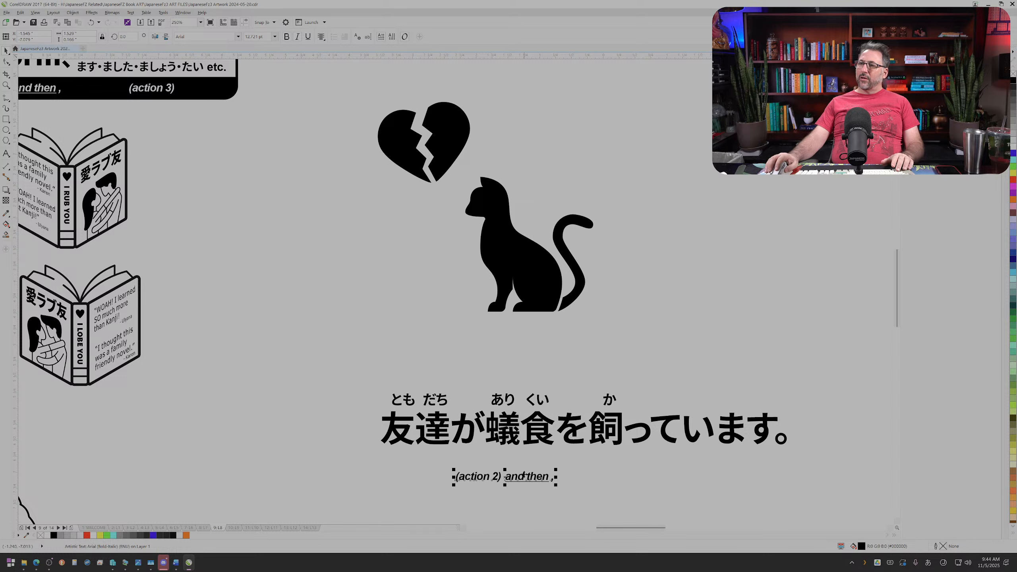
key("ctrl+z")
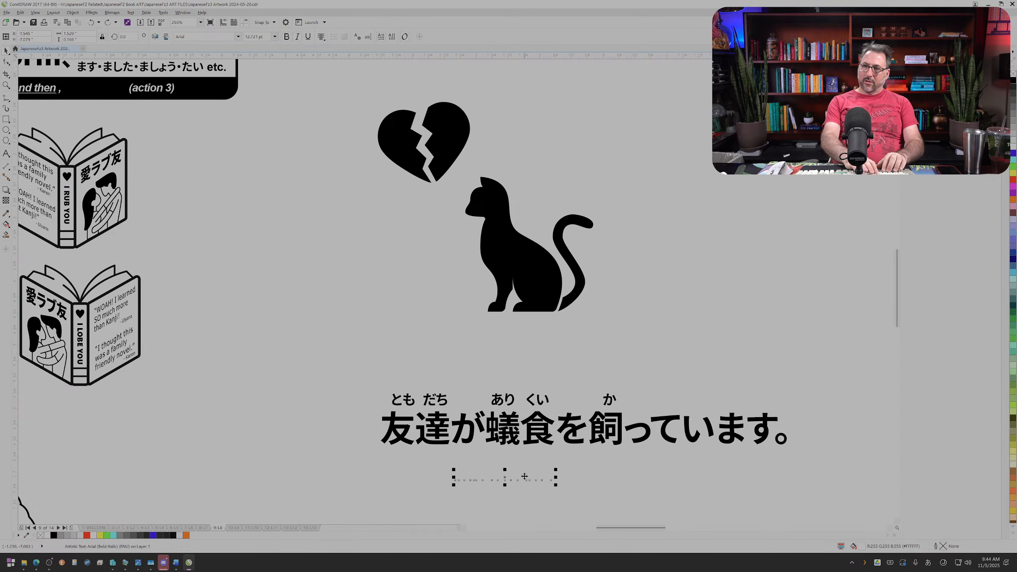
left_click(524, 476)
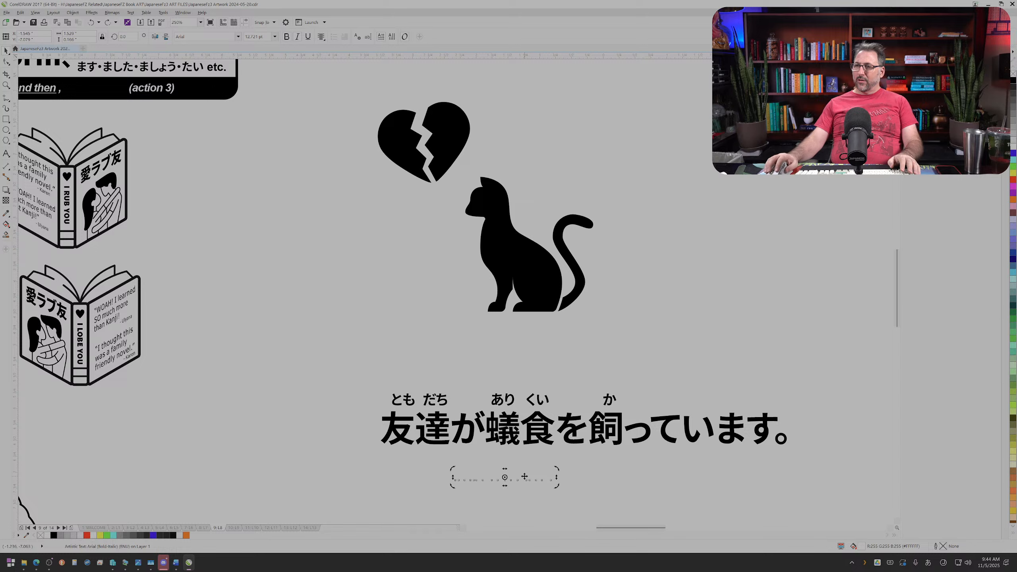
left_click(1013, 81)
Step: Replace the copied label's text with "My friend is raising an anteater."
left_click(6, 154)
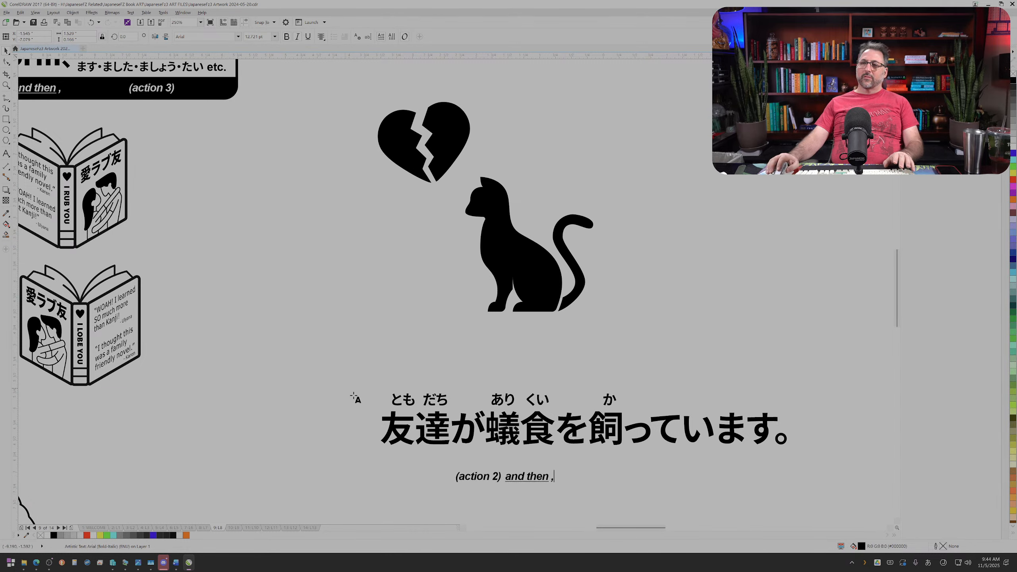
key("ctrl+a")
type("My friend is r")
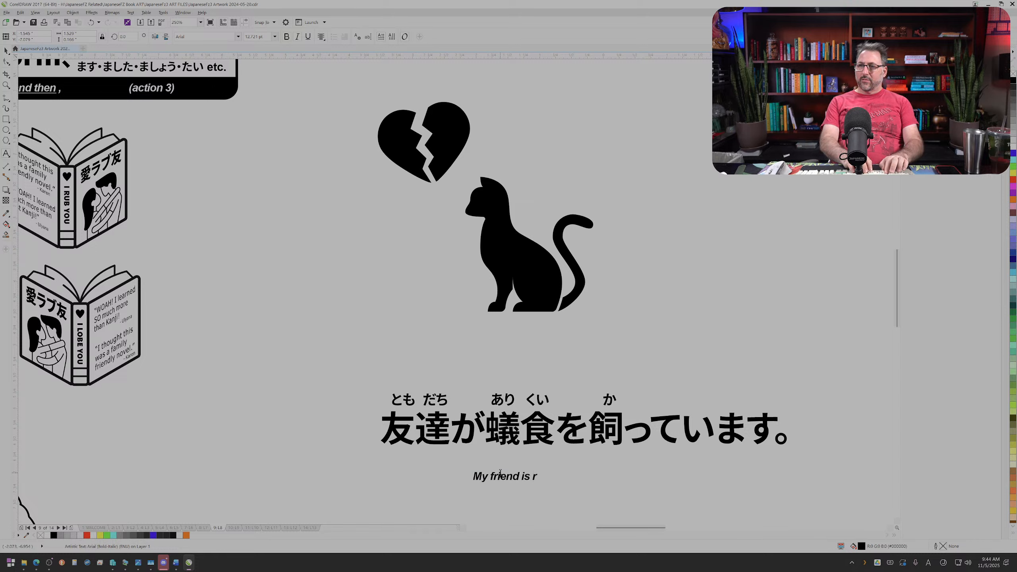
type("aising an ")
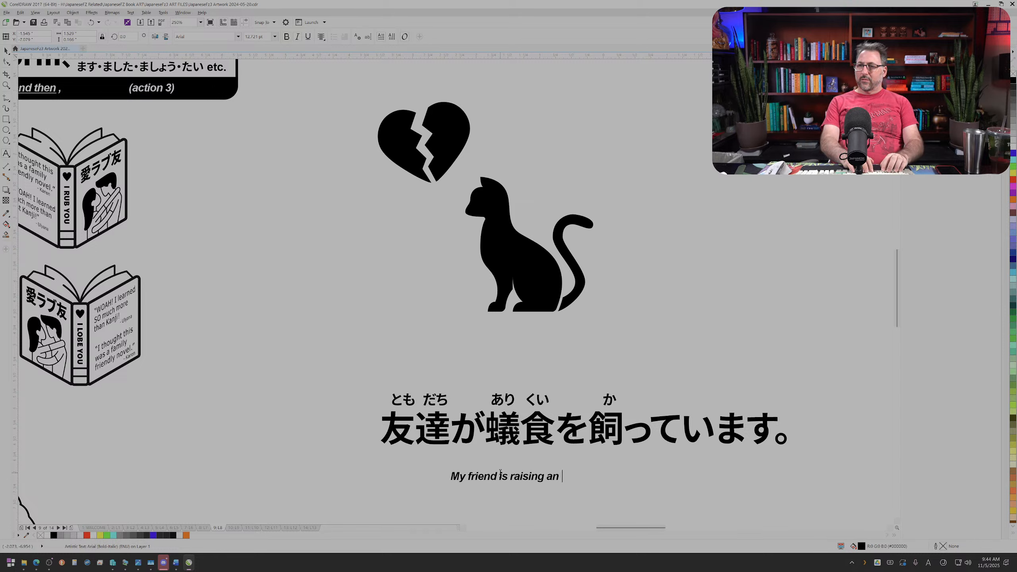
type("anteater.")
key("Escape")
Step: Scale the English translation up proportionally to about 25 pt beneath the Japanese sentence
left_click(8, 52)
left_click(582, 470)
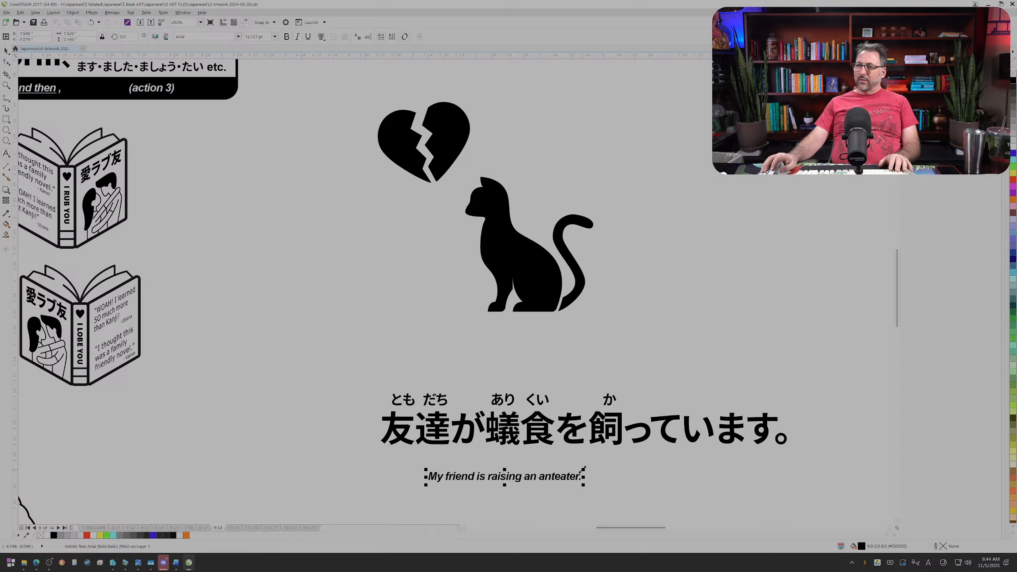
left_click_drag(595, 465, 736, 458)
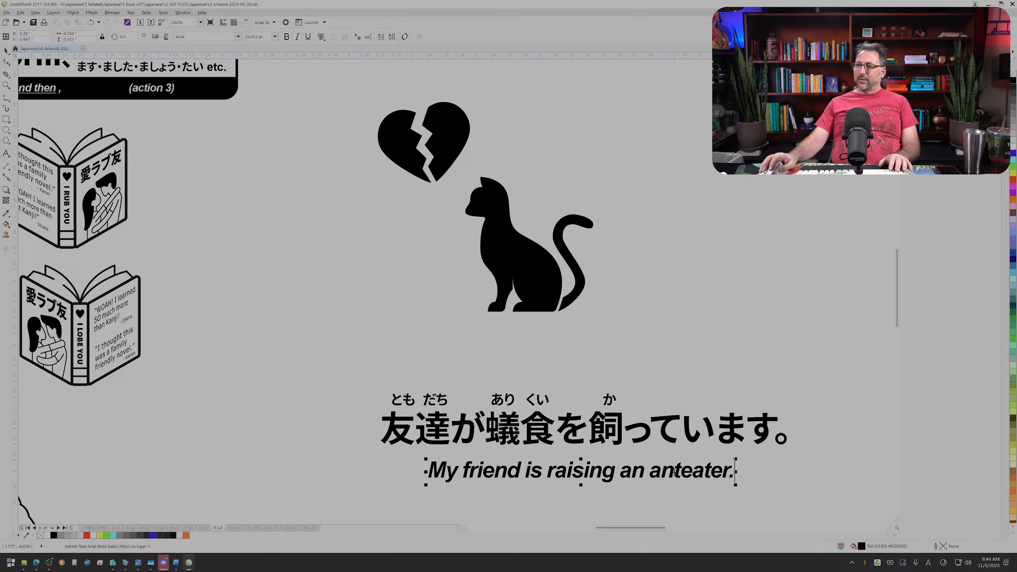
Step: Remove the italic and bold styling from the English translation and nudge it slightly up towards the Japanese sentence
key("ctrl+a")
left_click(298, 37)
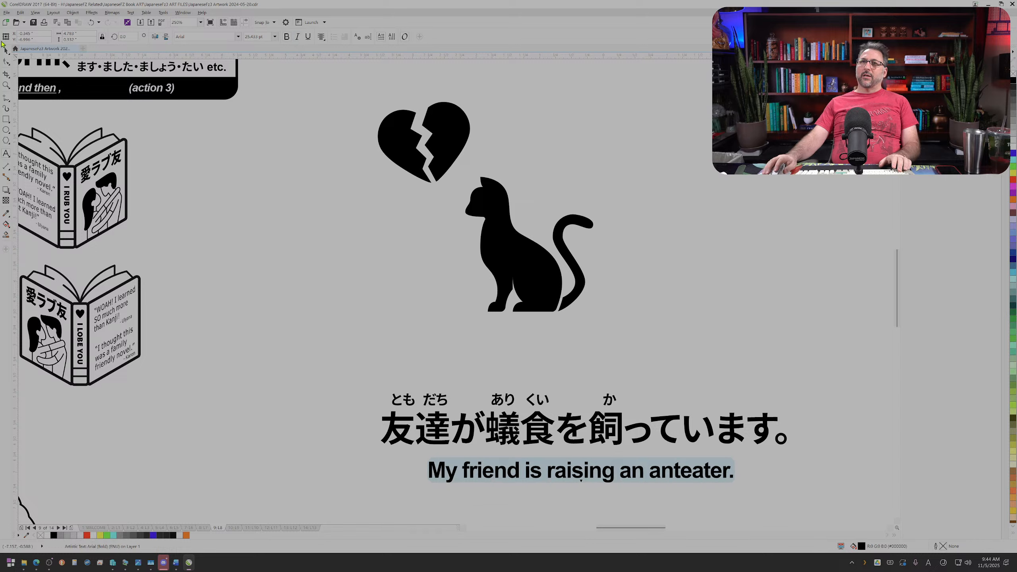
left_click(7, 50)
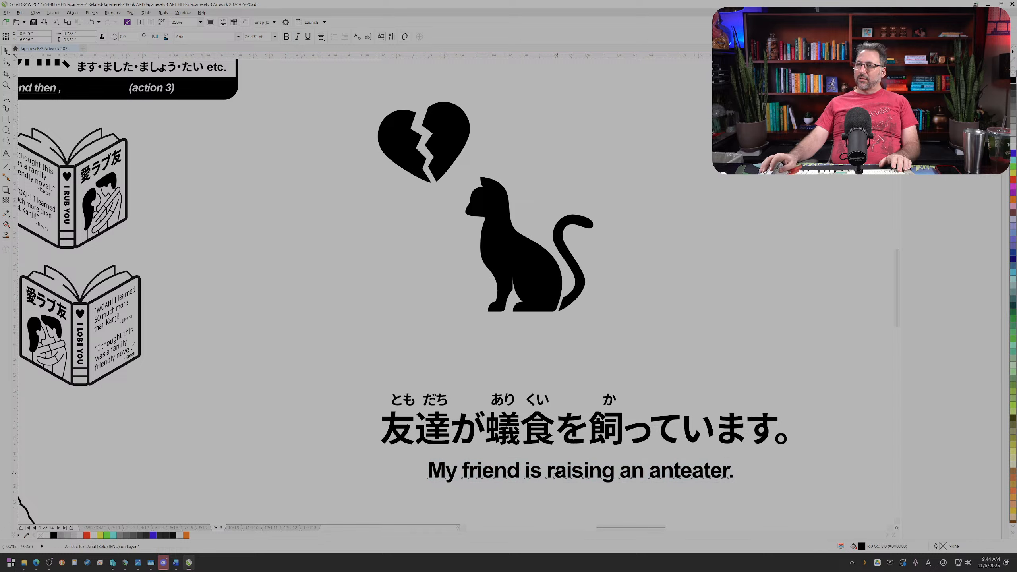
key("Up")
left_click(287, 37)
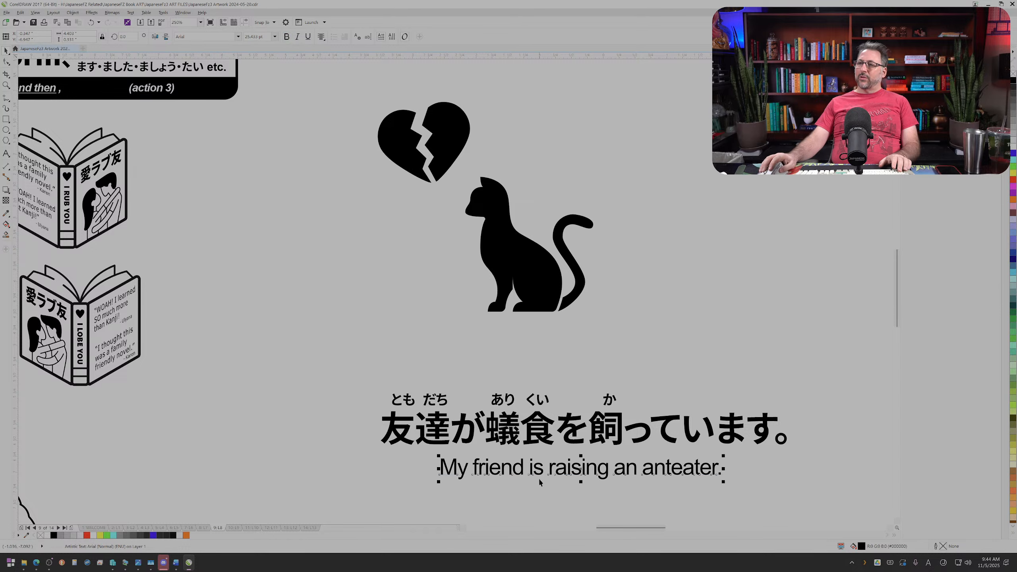
Step: Underline "anteater" in the translation and 蟻食 in the Japanese sentence, and select the furigana, sentence and translation together
left_click_drag(645, 469, 716, 469)
left_click(308, 37)
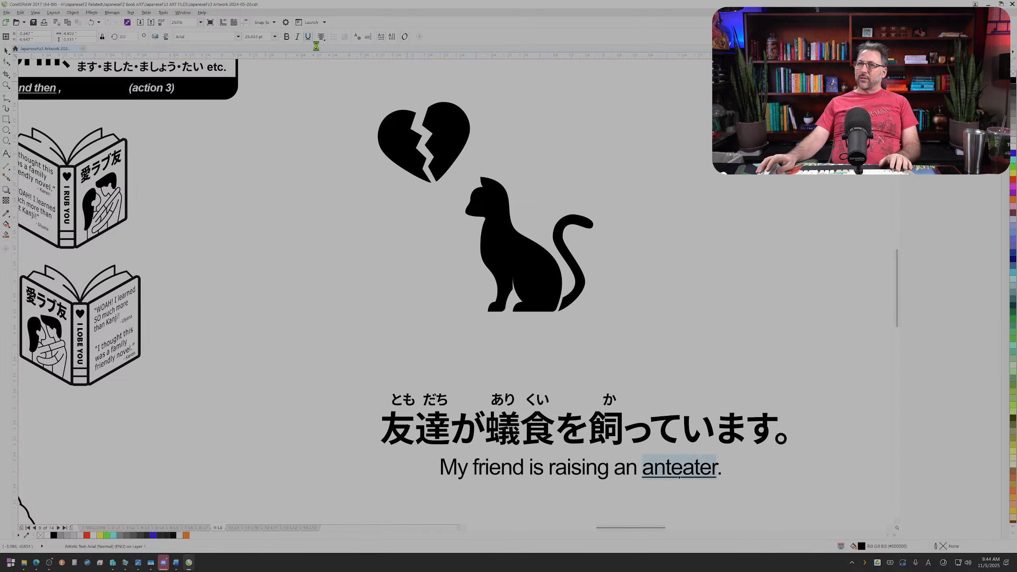
left_click_drag(486, 427, 554, 428)
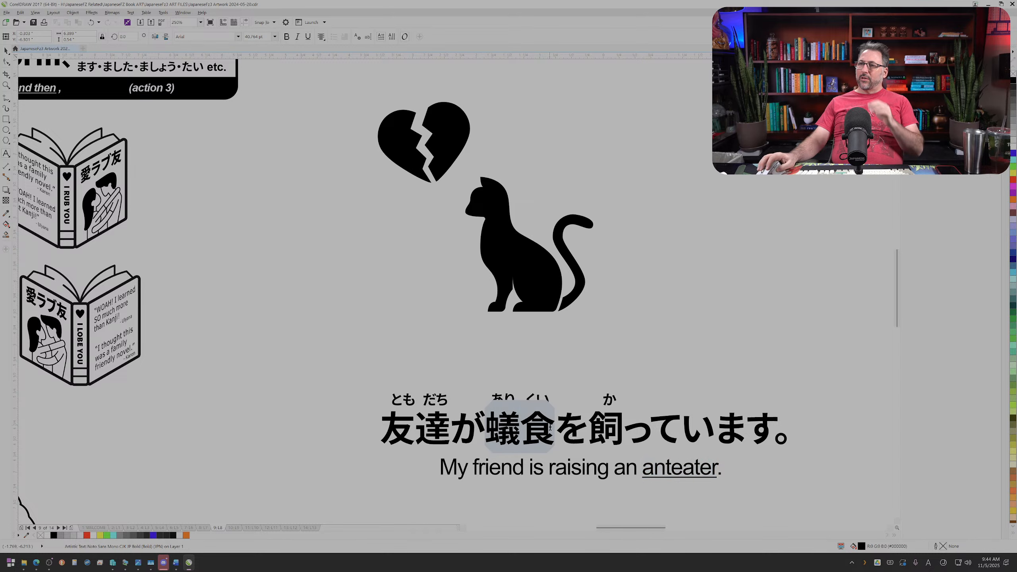
left_click(308, 37)
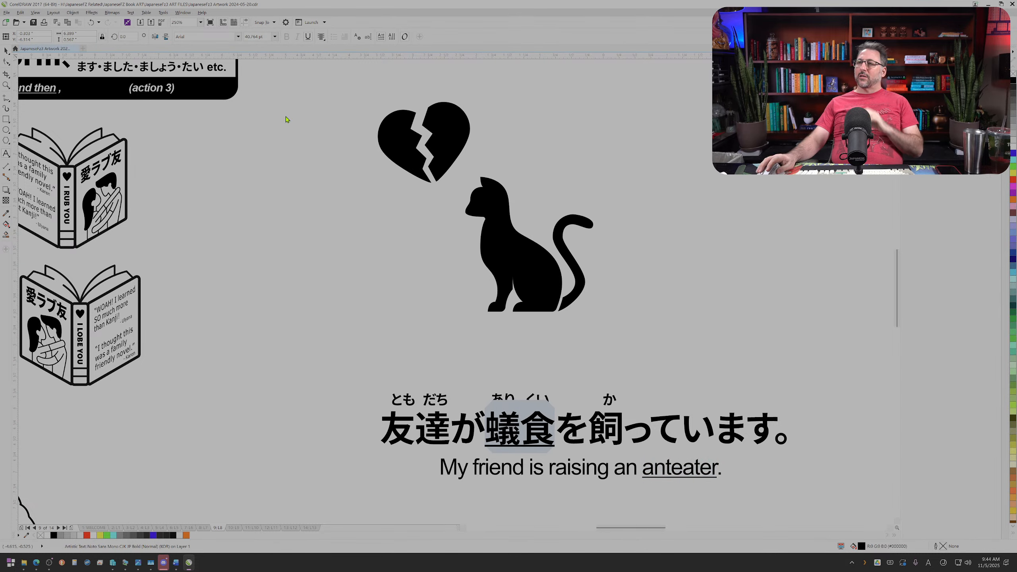
left_click(6, 50)
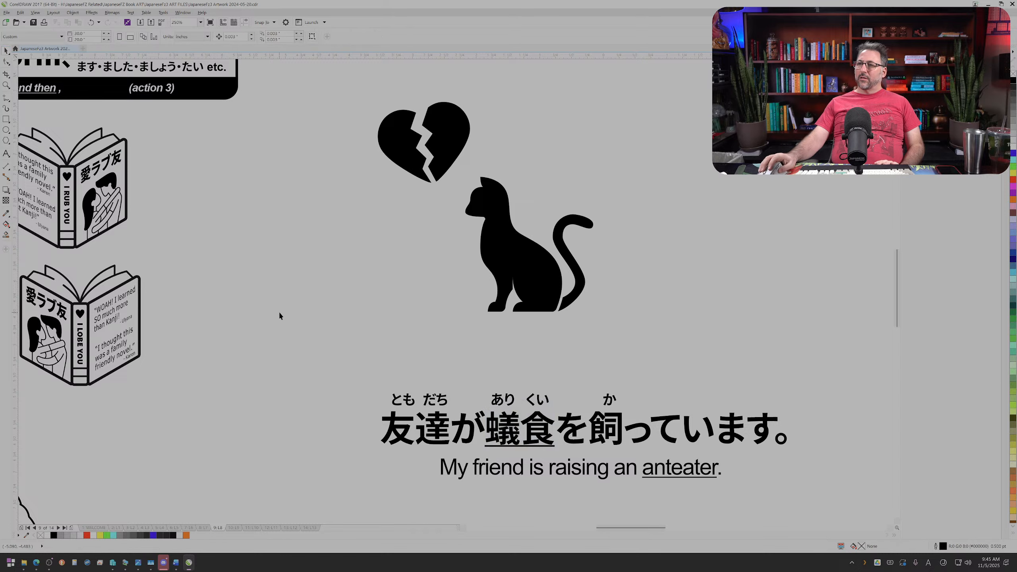
left_click_drag(285, 344, 808, 483)
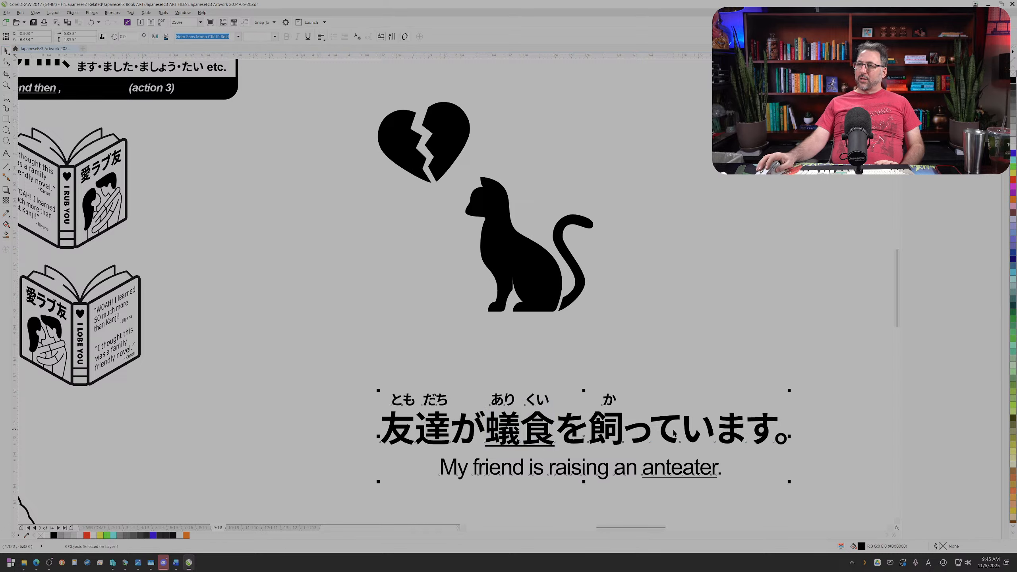
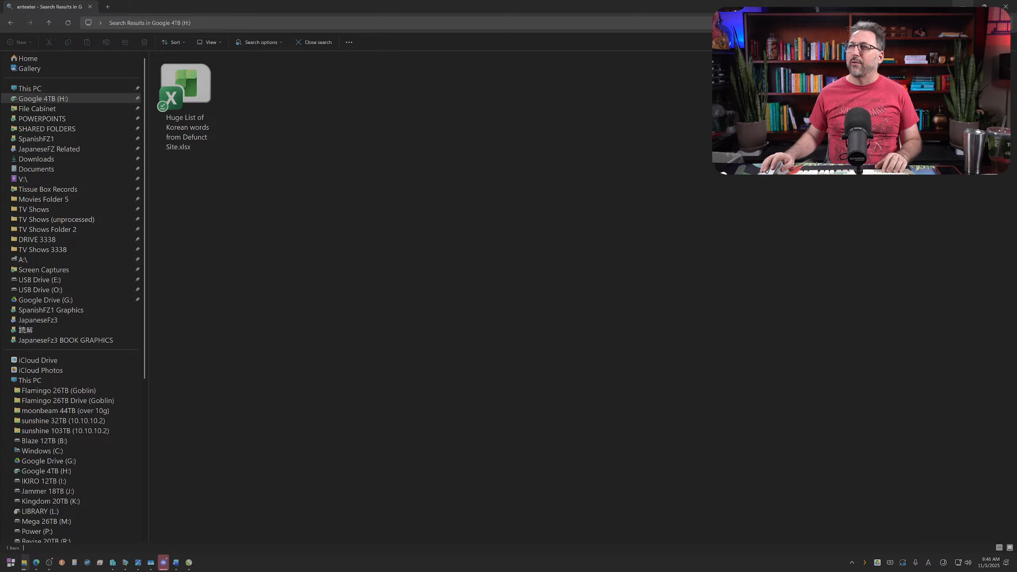
Step: Switch to the browser window showing the Jisho results for arikui and open a new empty tab
key("alt+Tab")
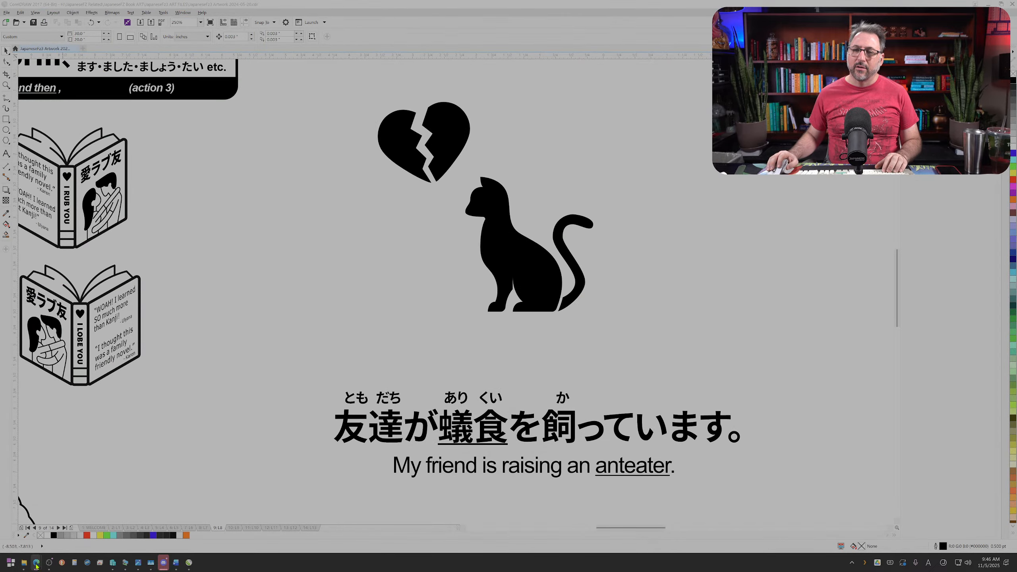
mouse_move(36, 566)
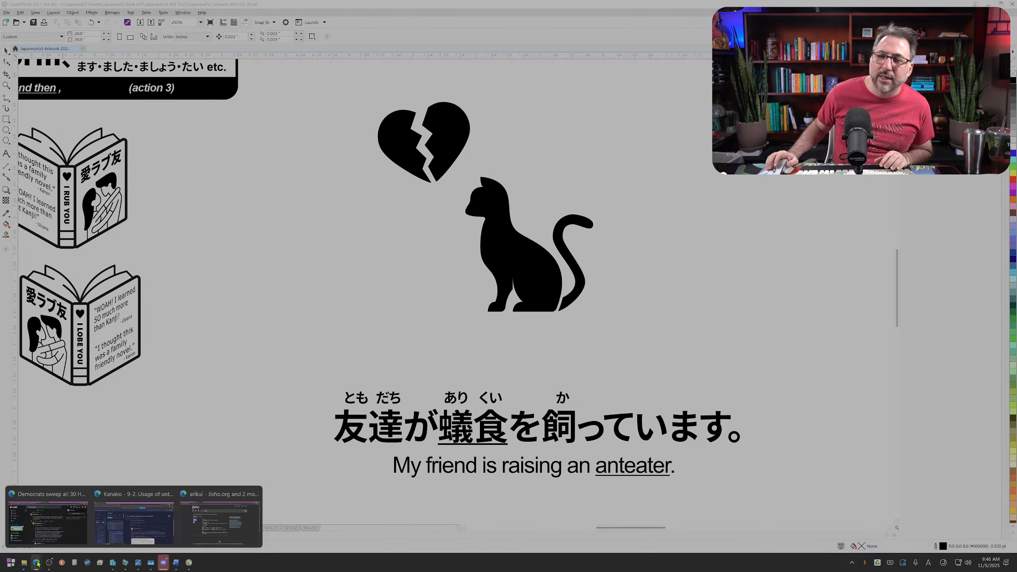
left_click(244, 388)
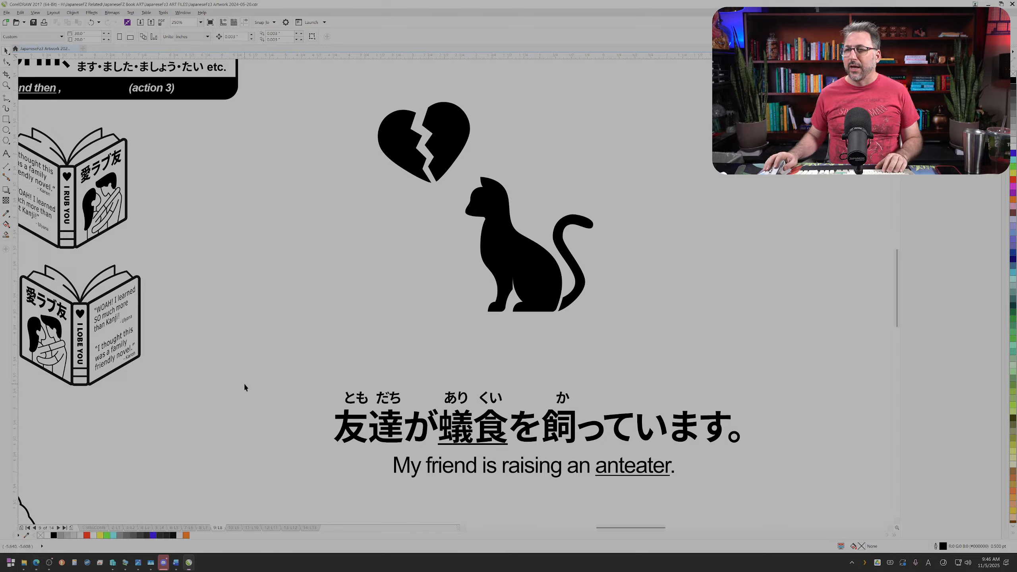
left_click(988, 3)
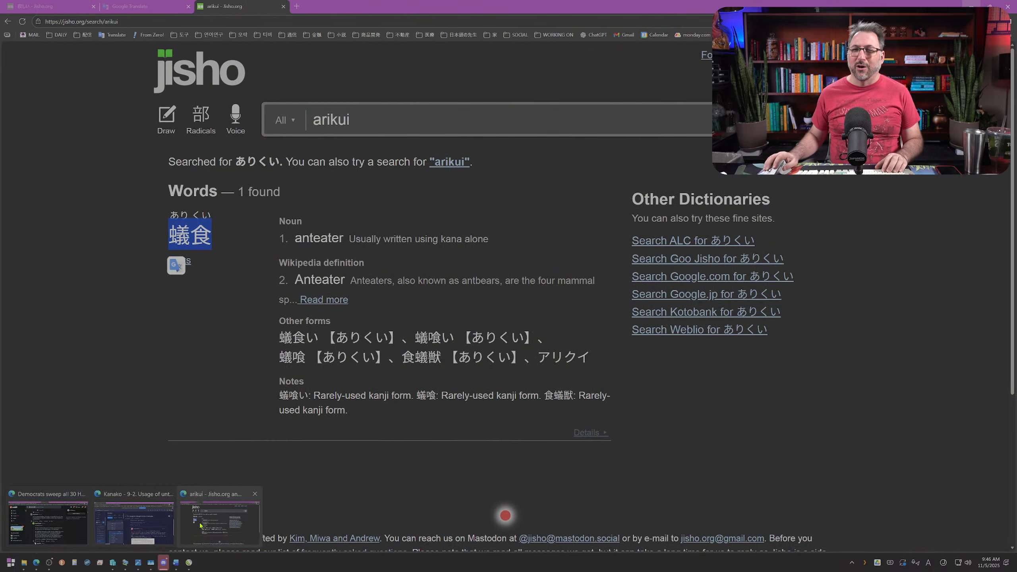
left_click(201, 526)
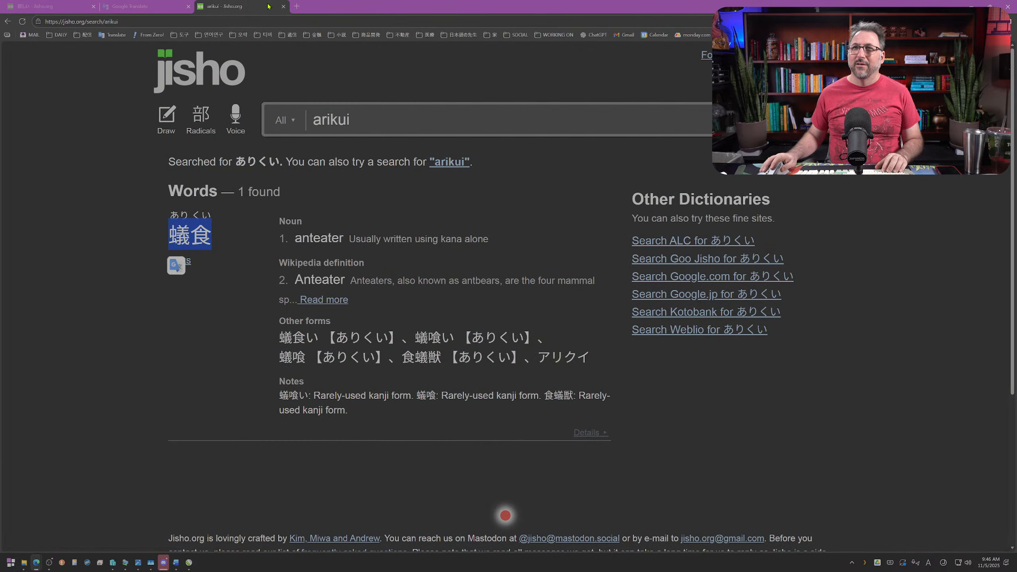
left_click(296, 6)
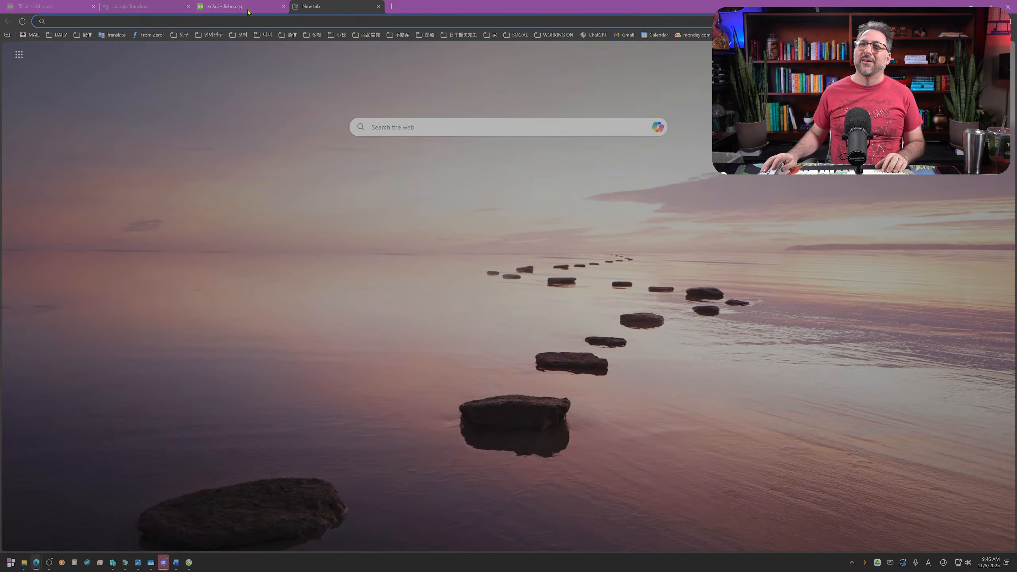
Step: Replace the source text in Google Translate with 개똥
left_click(126, 6)
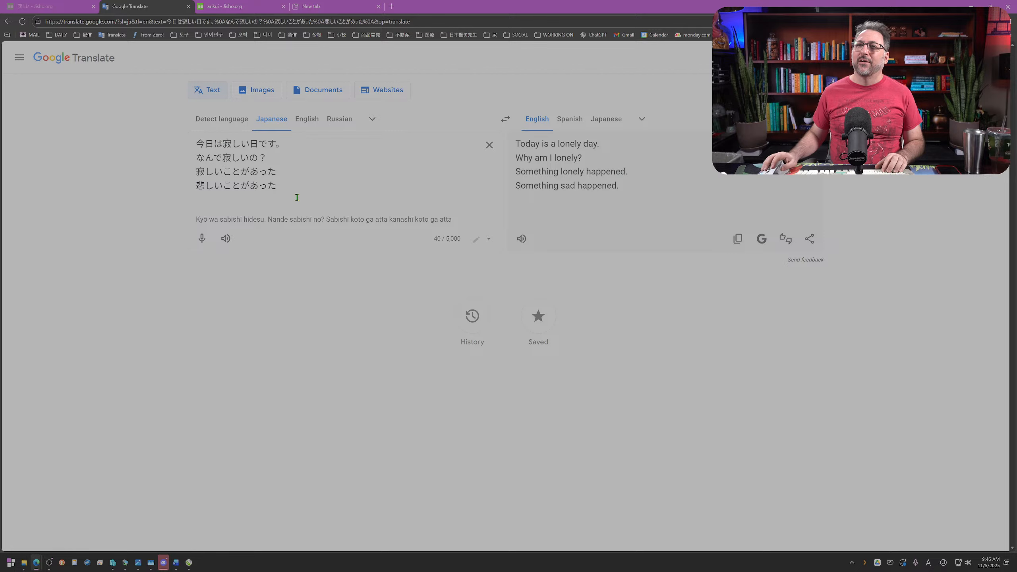
left_click_drag(296, 197, 124, 118)
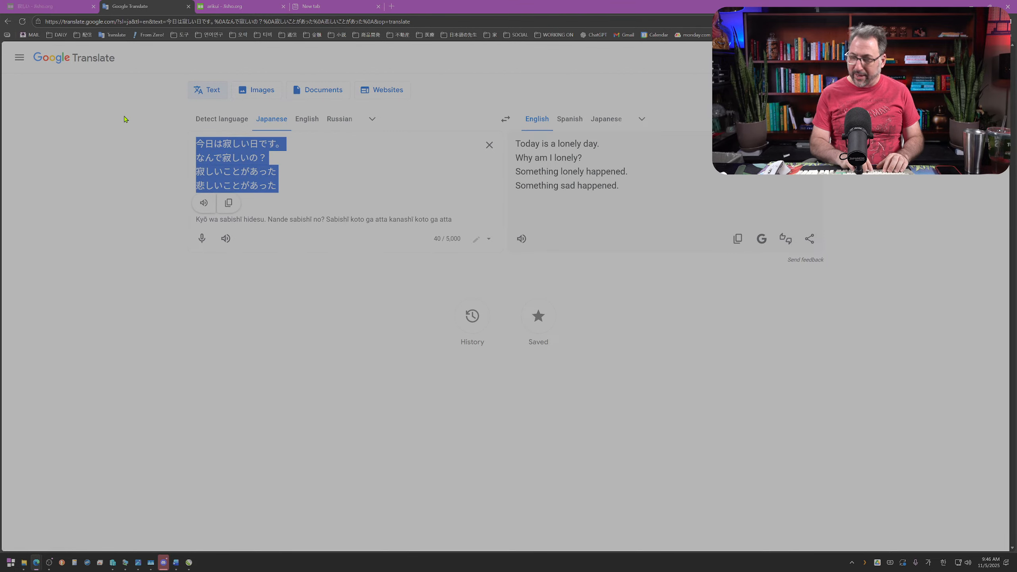
type("개똥")
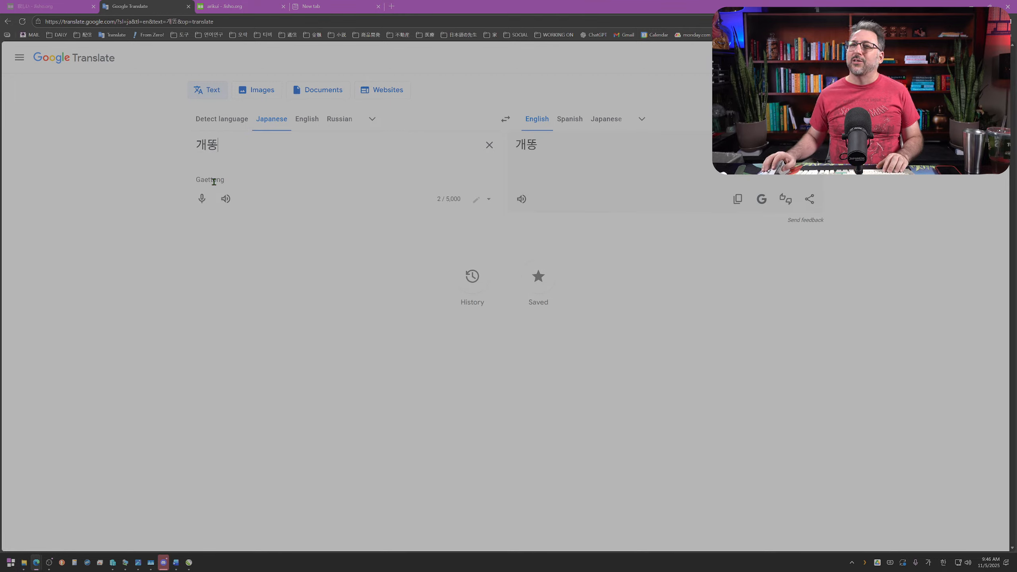
Step: Change the source language to Korean to translate 개똥 into English
left_click(374, 119)
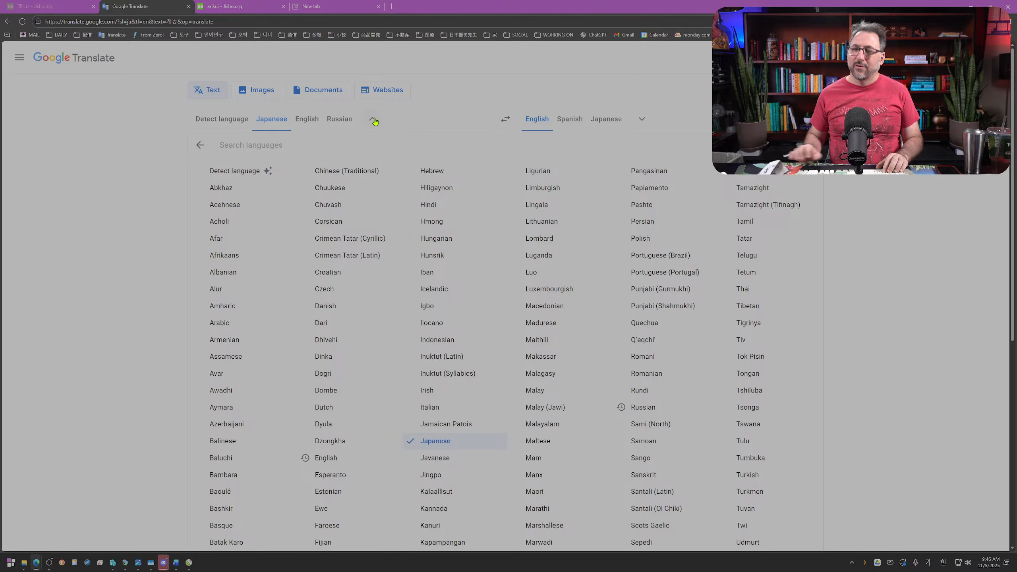
type("ㅏㅐㄱㄷ")
key("BackSpace")
key("BackSpace")
key("BackSpace")
key("BackSpace")
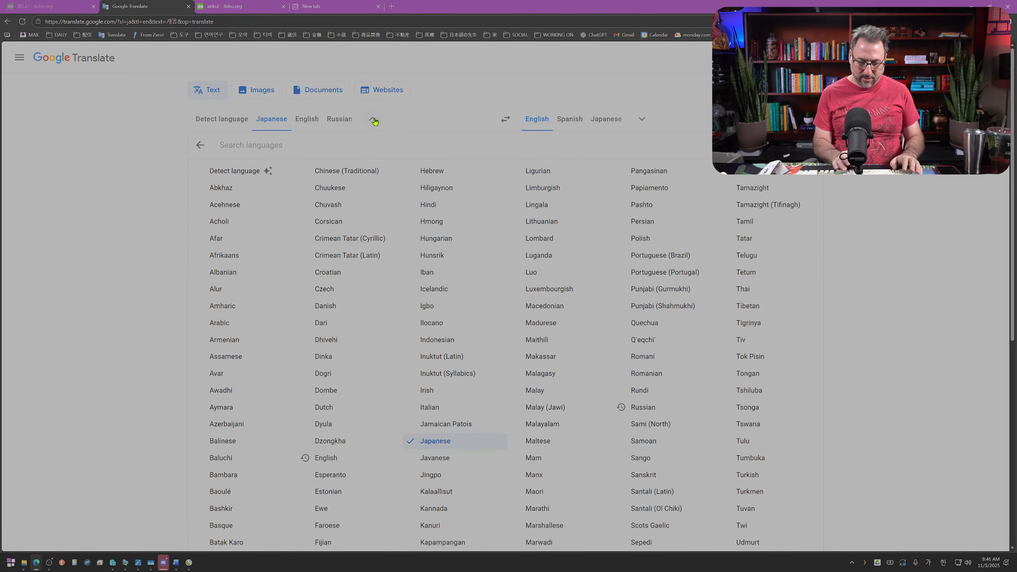
type("ㅏㅐㄱ")
key("BackSpace")
key("BackSpace")
key("BackSpace")
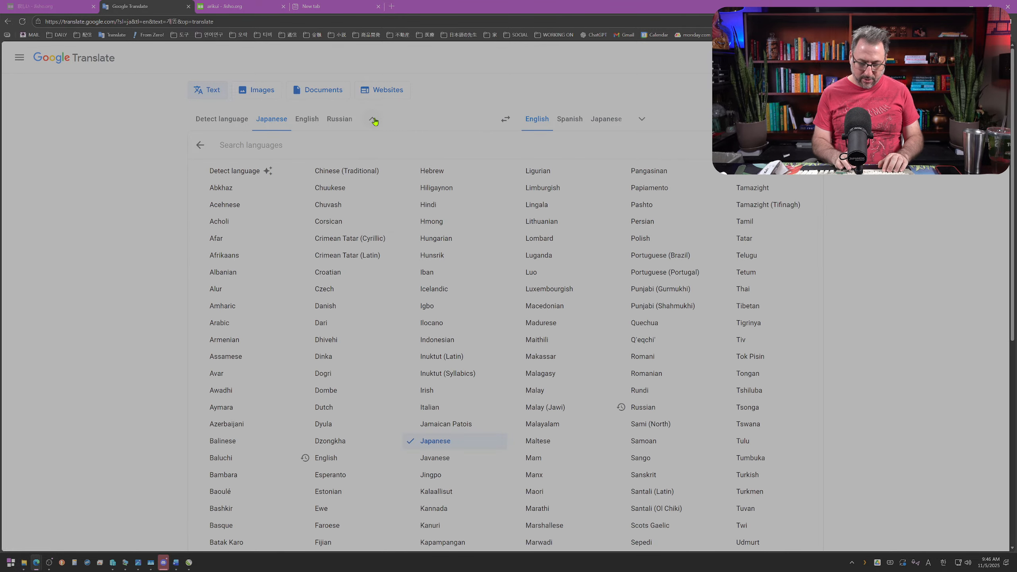
type("korean")
key("Return")
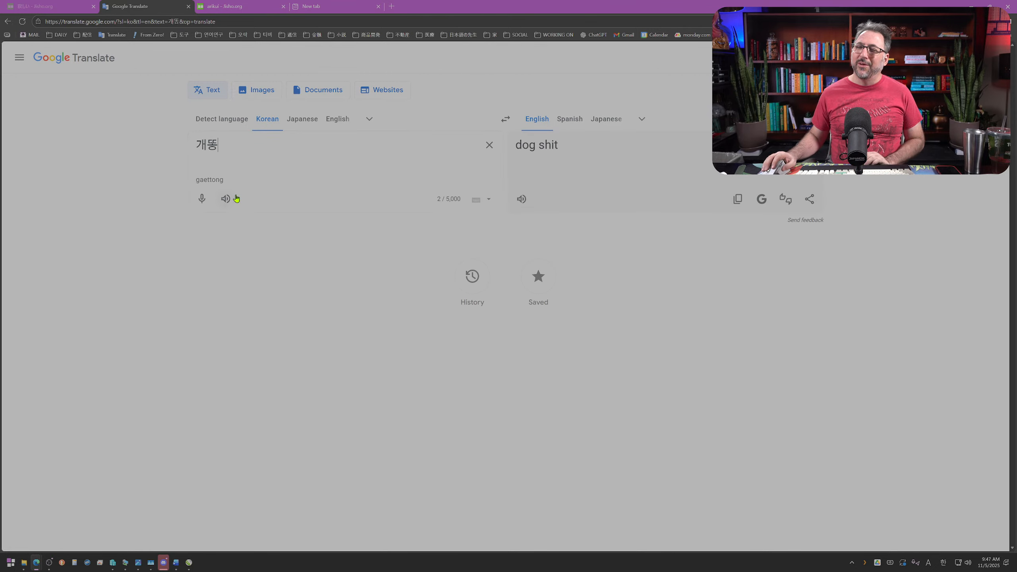
Step: Reverse the translation direction to English to Korean, translate "anteater", and highlight 핥기 in the result
left_click(505, 119)
left_click_drag(245, 146, 45, 154)
type("anteater")
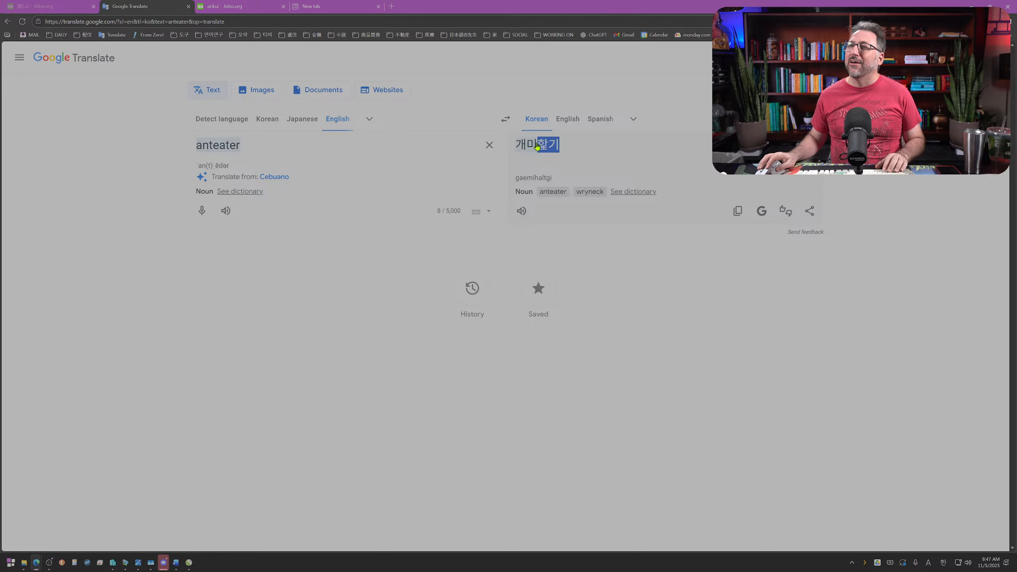
left_click_drag(570, 146, 537, 146)
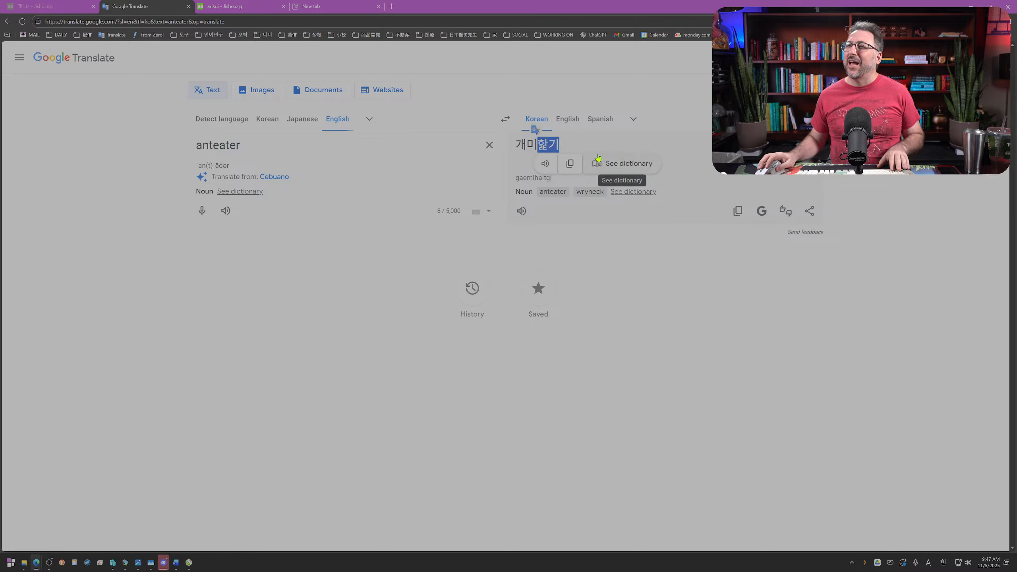
Step: Add "ant" and "lick" on separate lines below "anteater" to compare their Korean translations
left_click(342, 147)
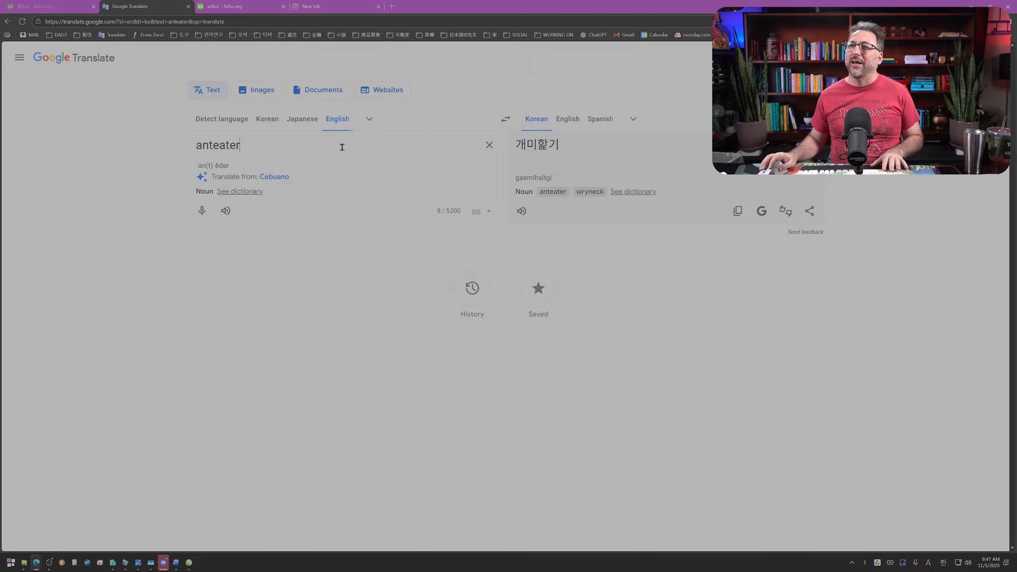
key("Return")
type("ant")
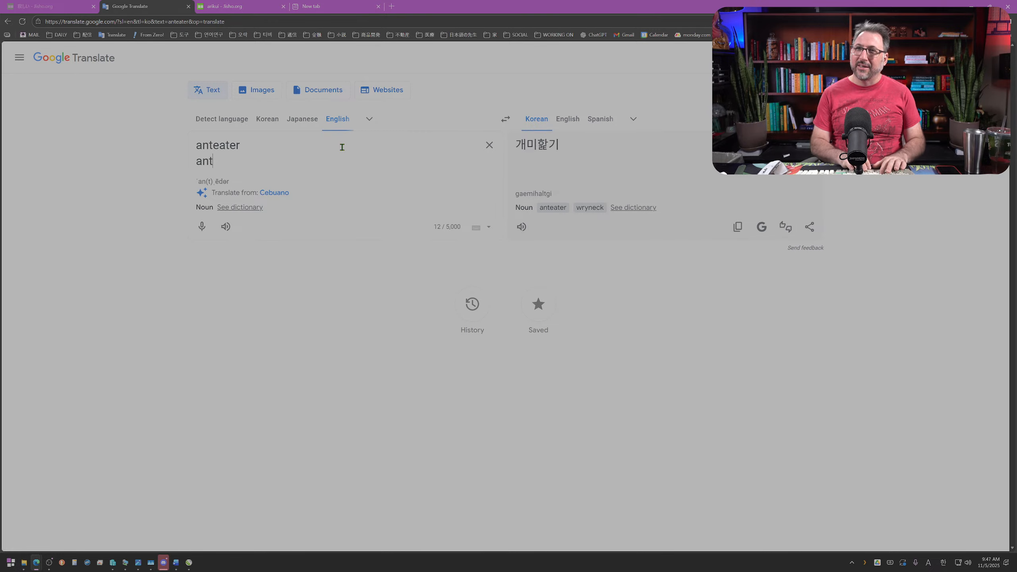
key("Return")
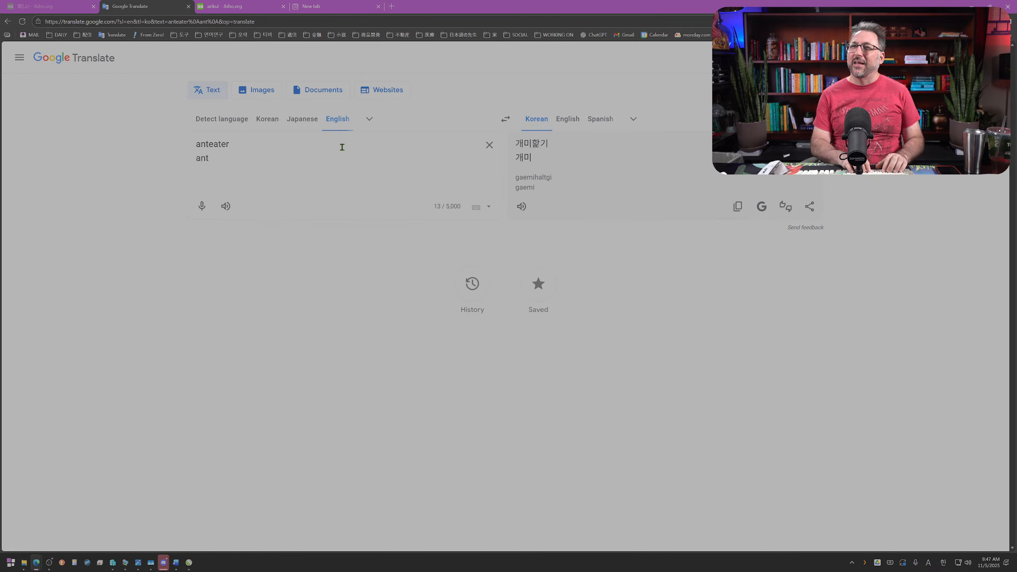
type("licker")
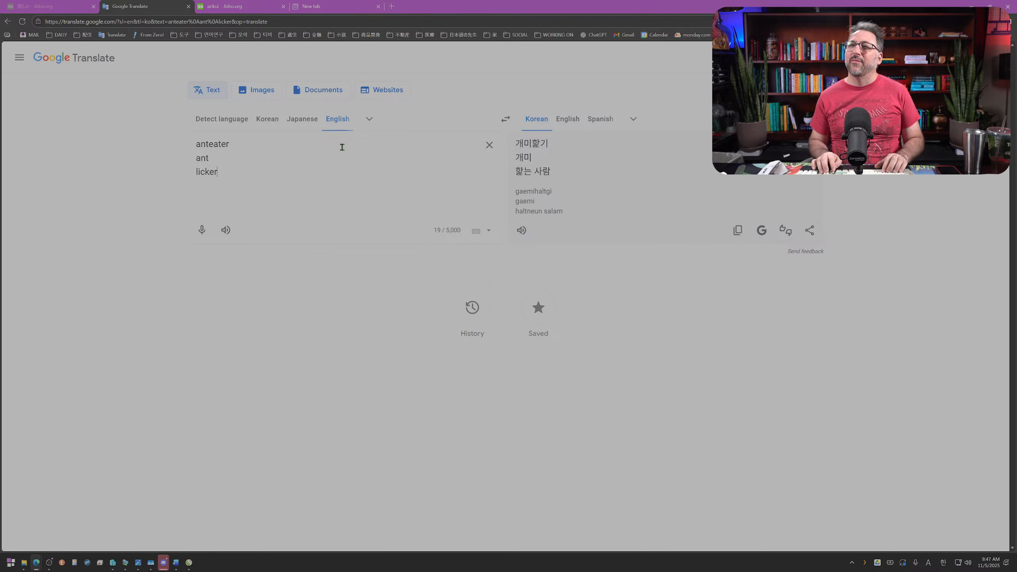
key("BackSpace")
key("BackSpace")
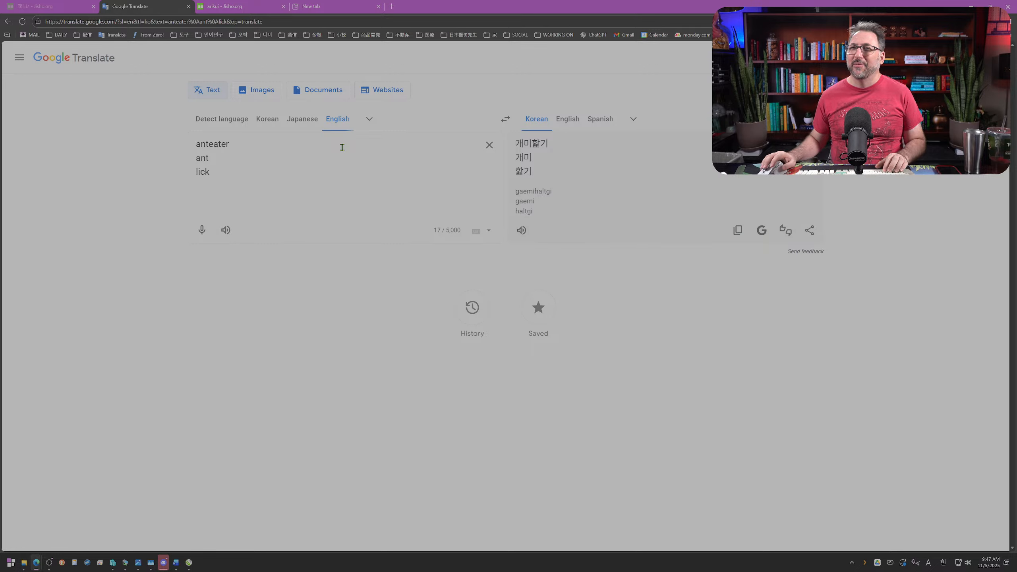
Step: Load flaticon.com in the empty browser tab
left_click(971, 5)
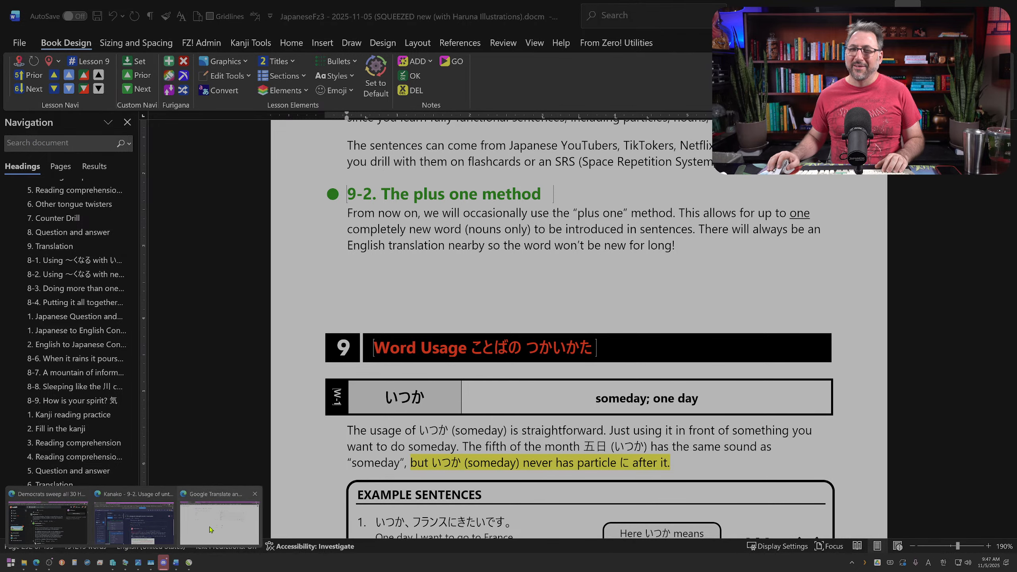
left_click(220, 519)
left_click(352, 8)
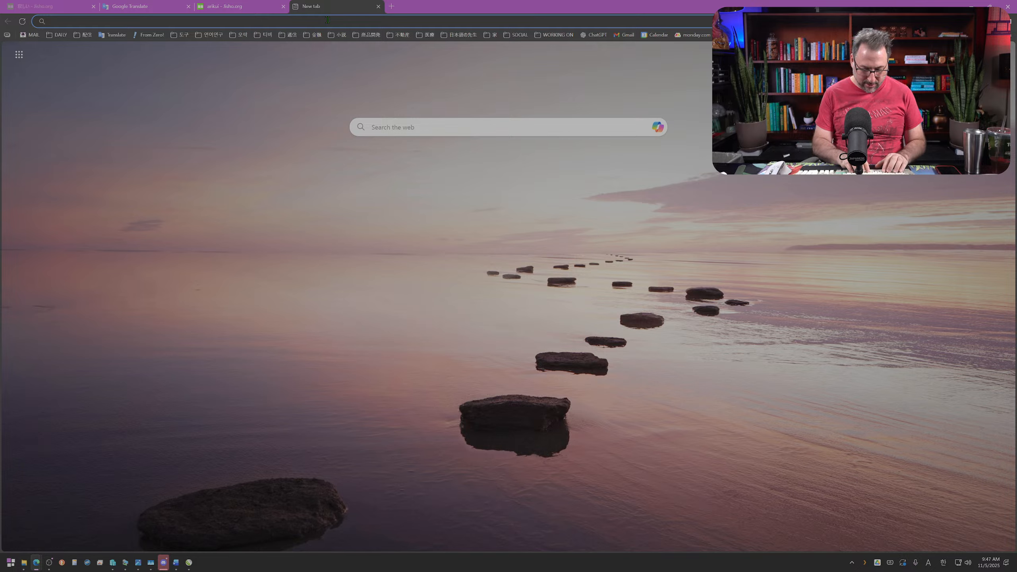
type("flaticon.com")
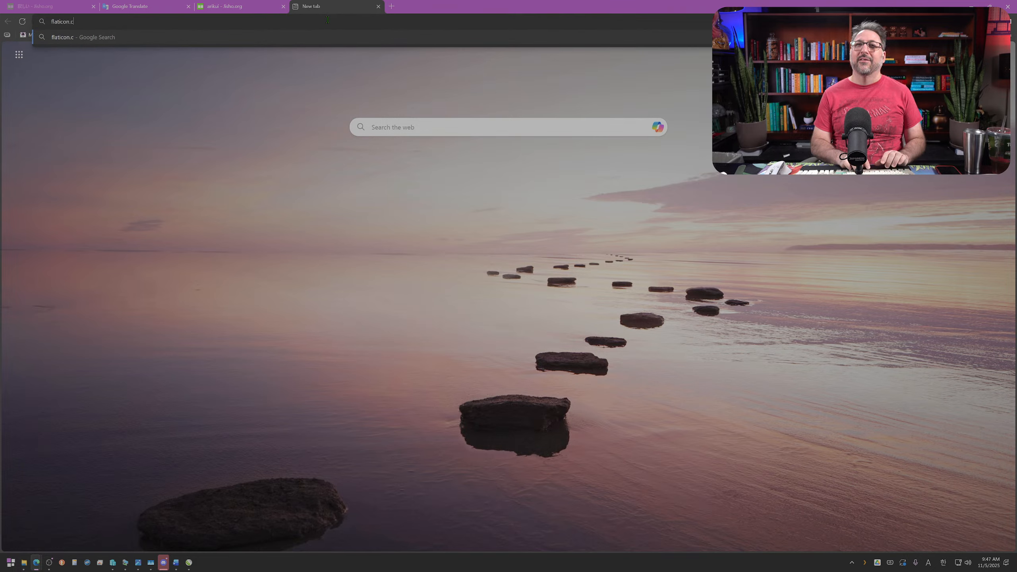
key("Return")
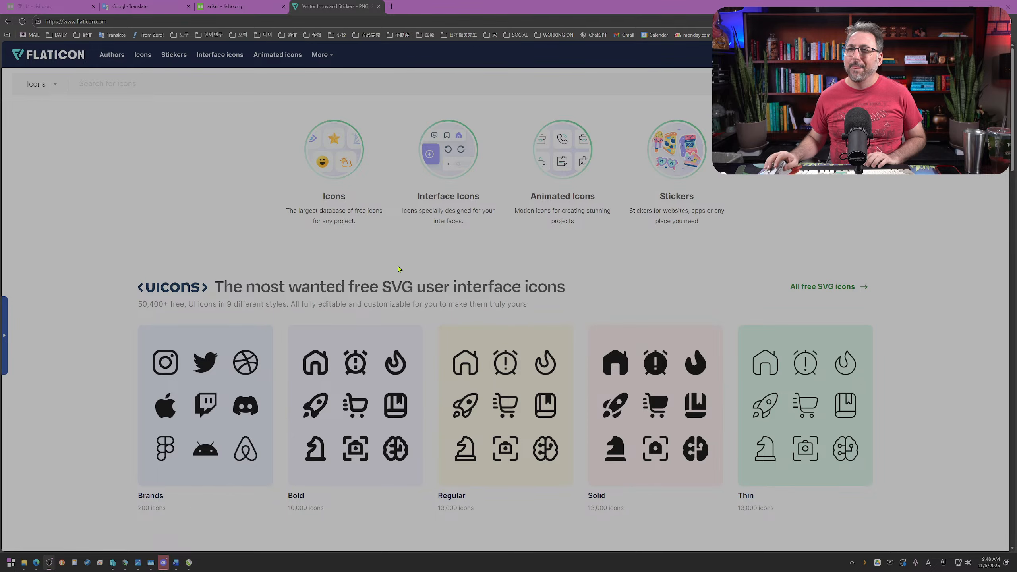
Step: Search the Flaticon icons for "anteater"
left_click(195, 87)
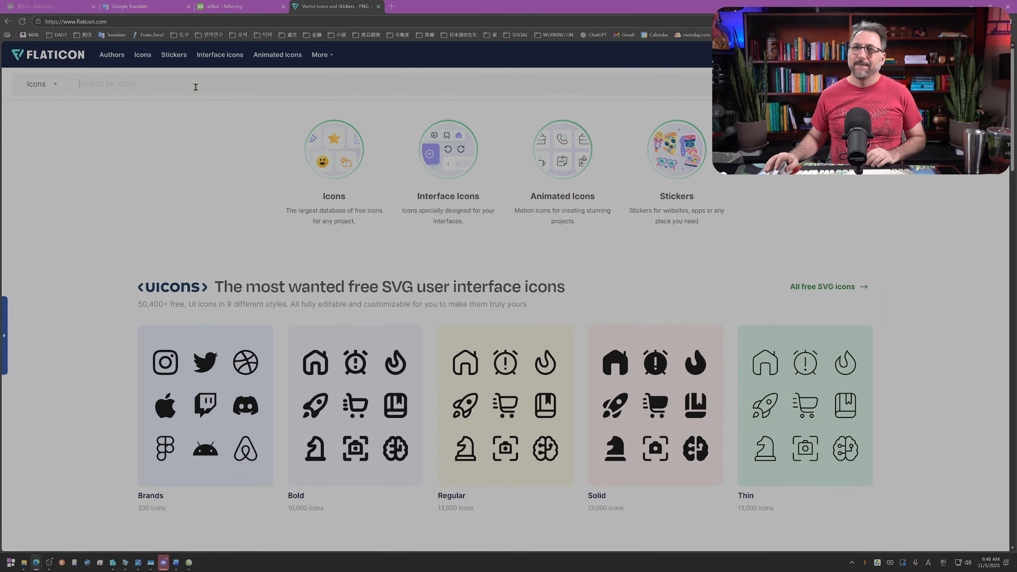
type("anteat")
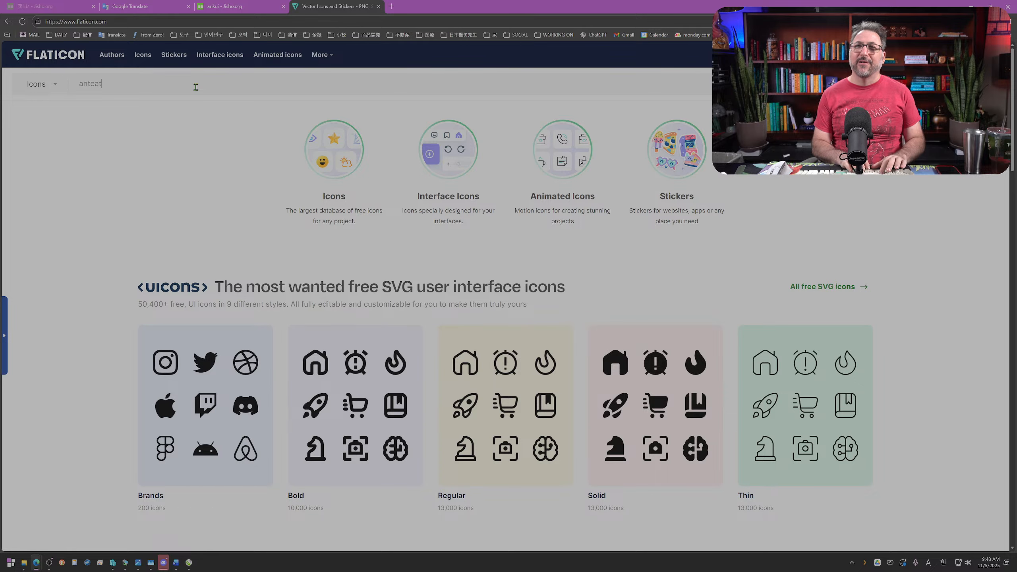
type("er")
key("Return")
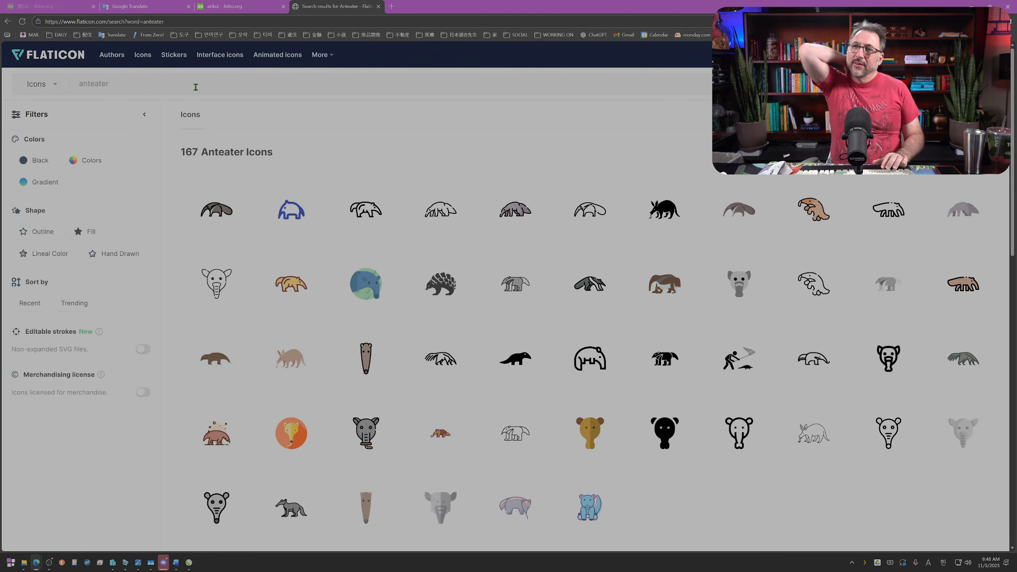
Step: Try the Hand Drawn and Fill shape filters, keep only the Black colour filter, and look through the anteater icons
left_click(101, 252)
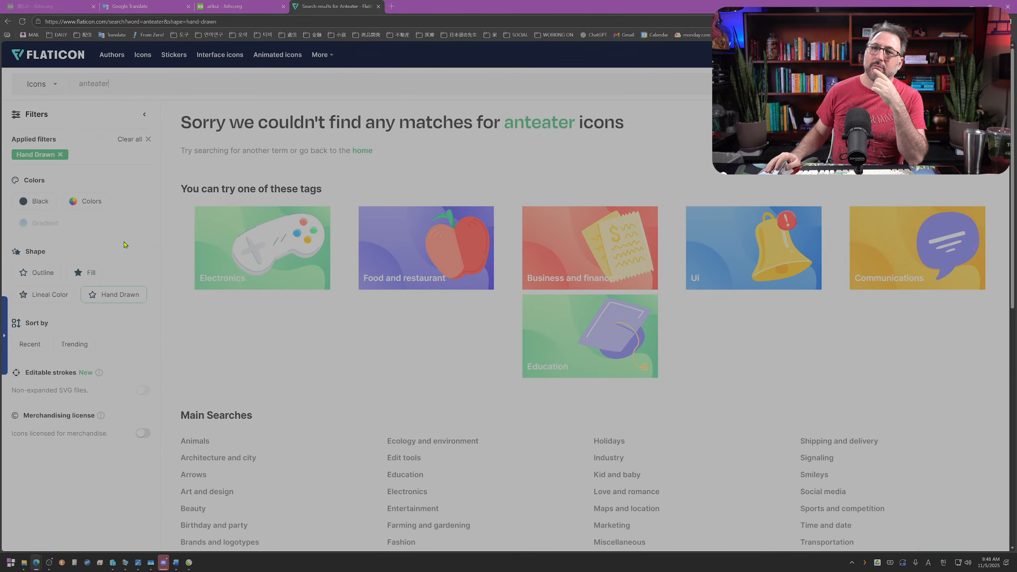
left_click(85, 273)
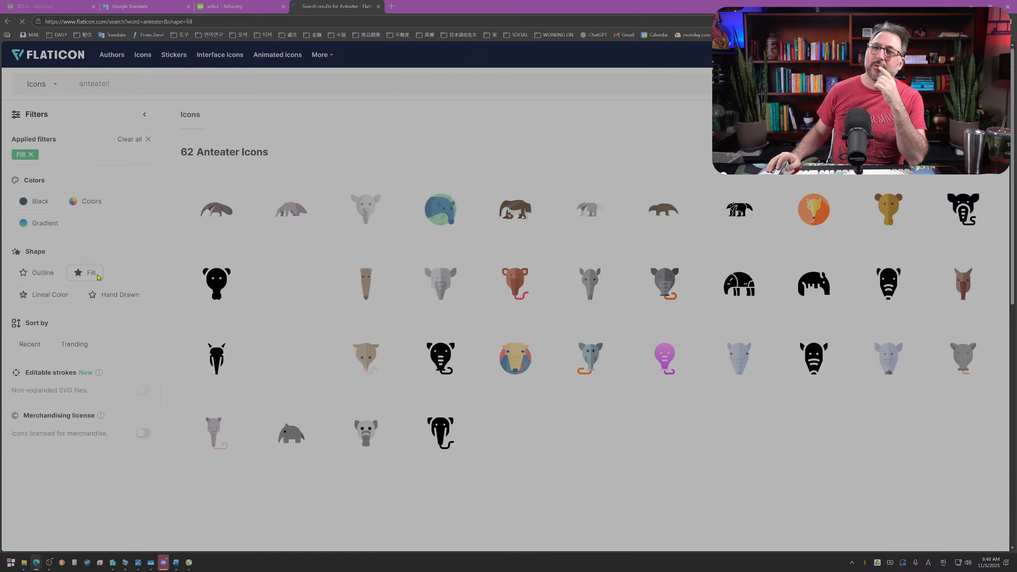
left_click(57, 204)
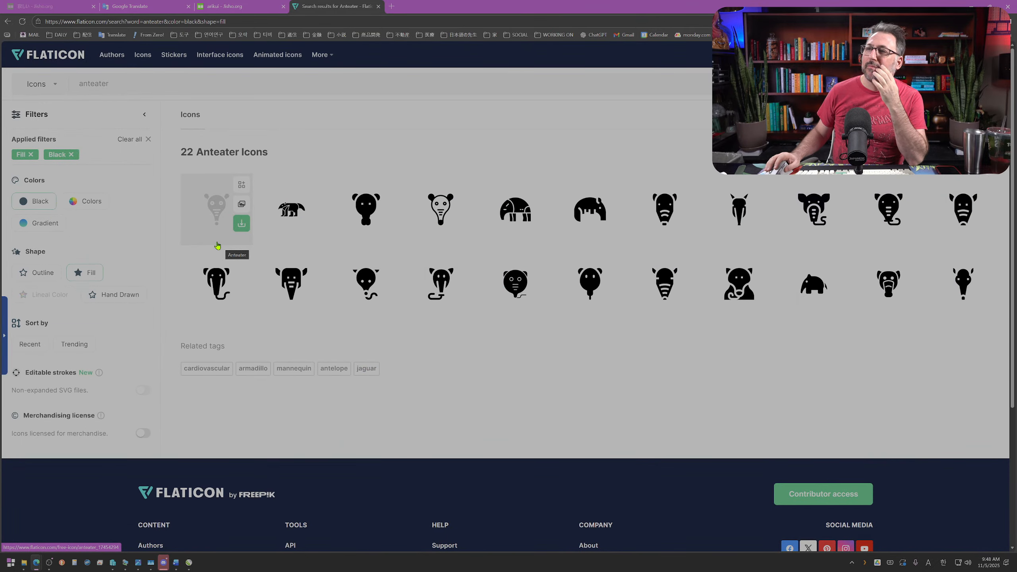
left_click(92, 276)
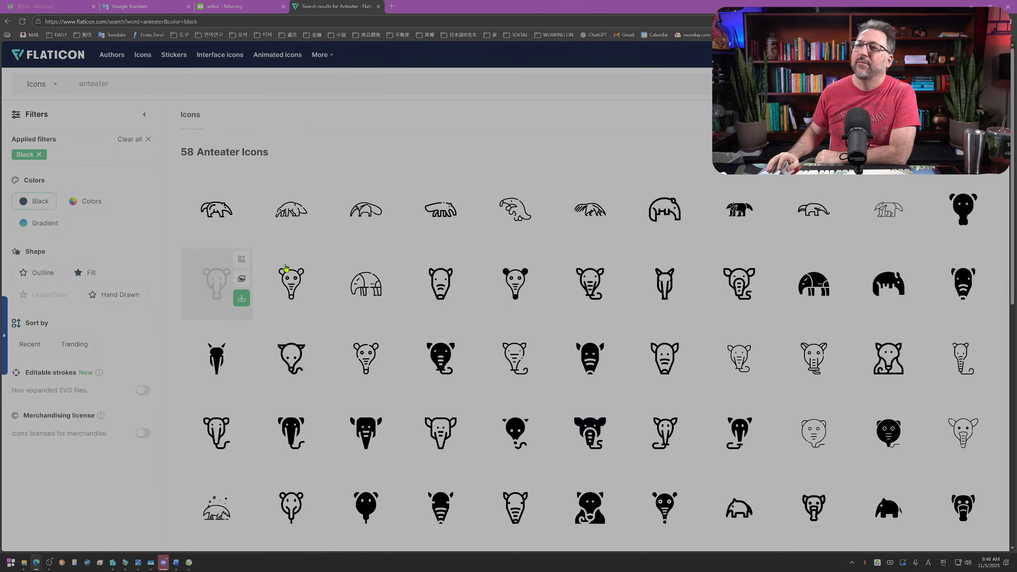
scroll(360, 276, "down", 4)
scroll(360, 279, "up", 4)
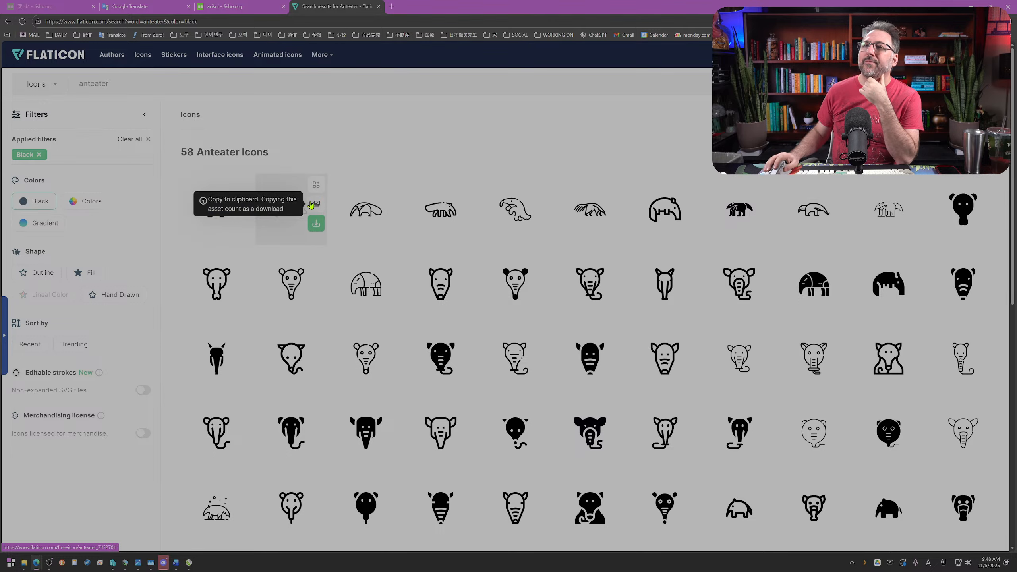
Step: Preview the rounded outline anteater in the Special Lineal style, close it, and preview the thin outline anteater from the Animal pack
left_click(357, 210)
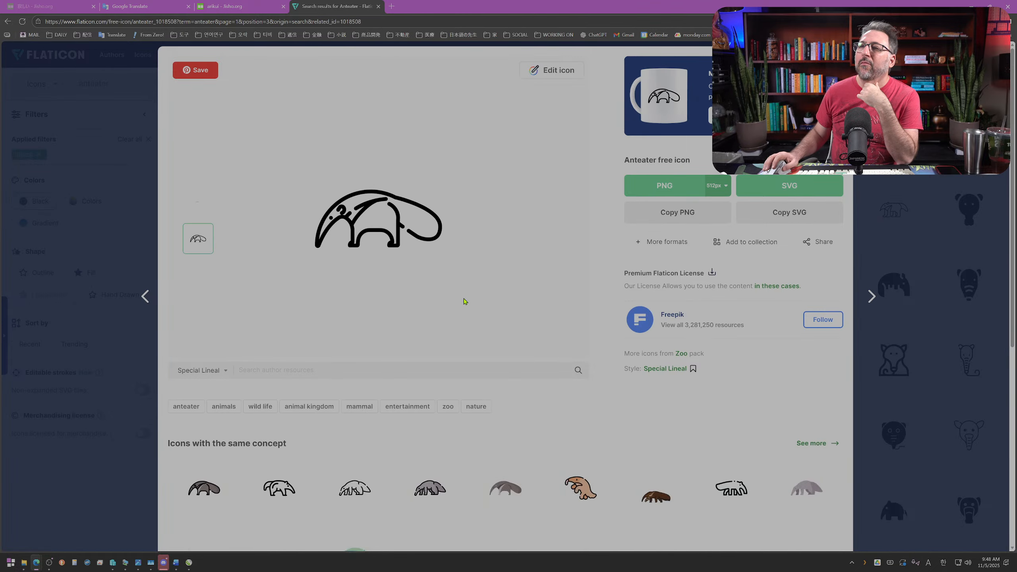
left_click(865, 57)
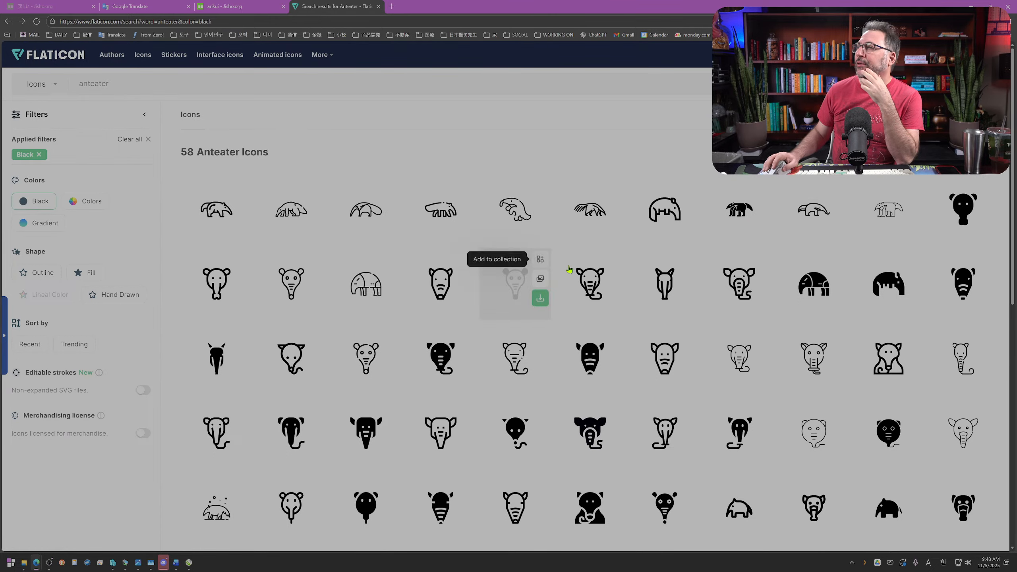
left_click(869, 213)
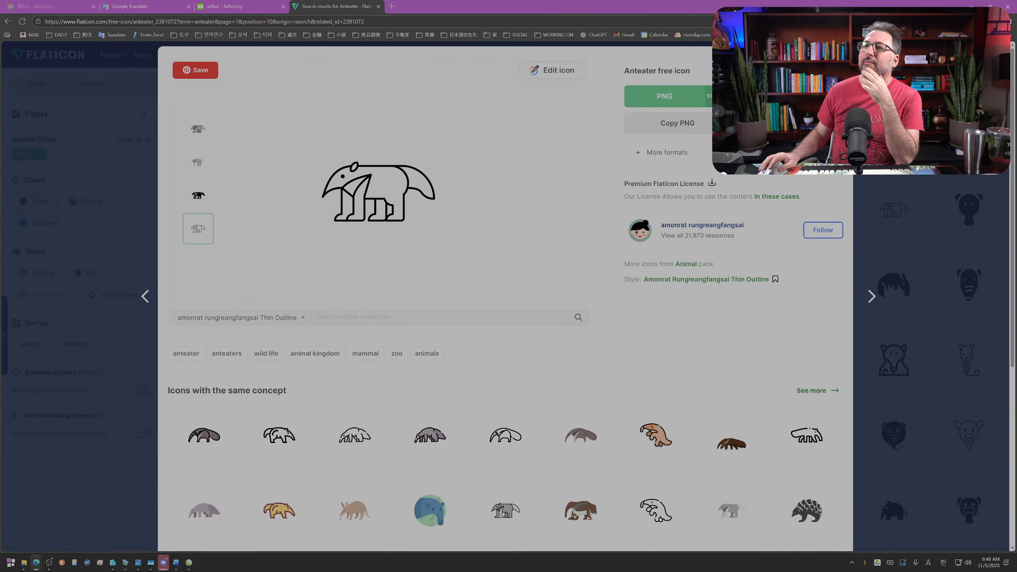
Step: Close the thin outline anteater preview and look through the rest of the black anteater icons
key("Escape")
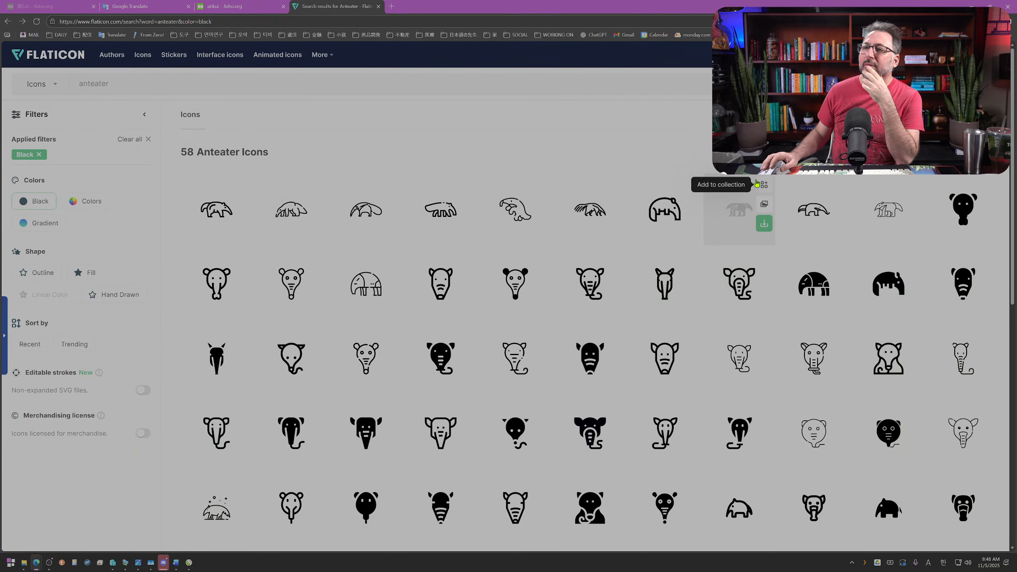
scroll(704, 243, "down", 3)
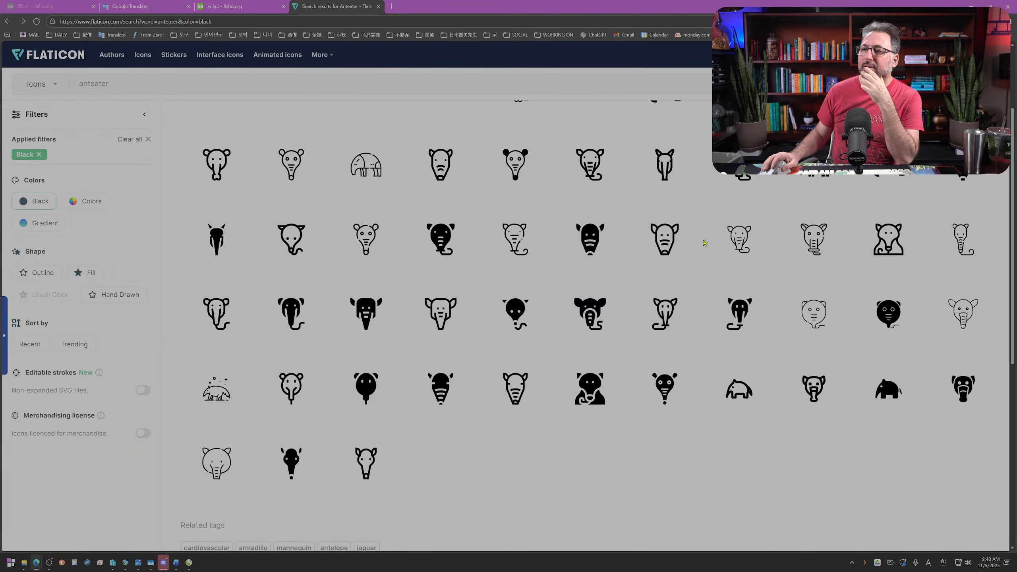
scroll(704, 243, "up", 3)
mouse_move(680, 243)
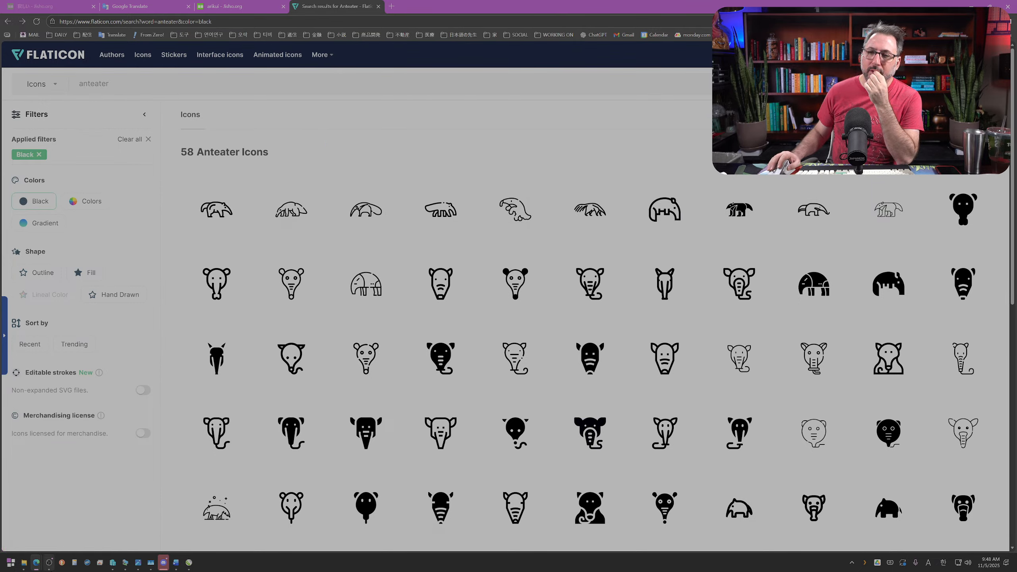
Step: Close the old anteater file search, search the Google 4TB (H:) drive for "ant svg", and look through the matching files
left_click(28, 568)
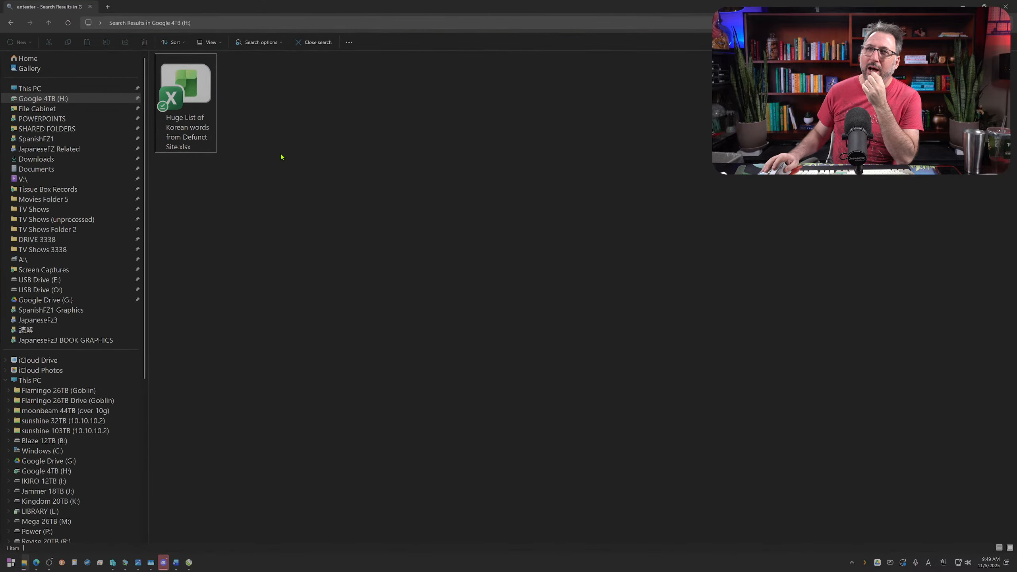
left_click(1012, 8)
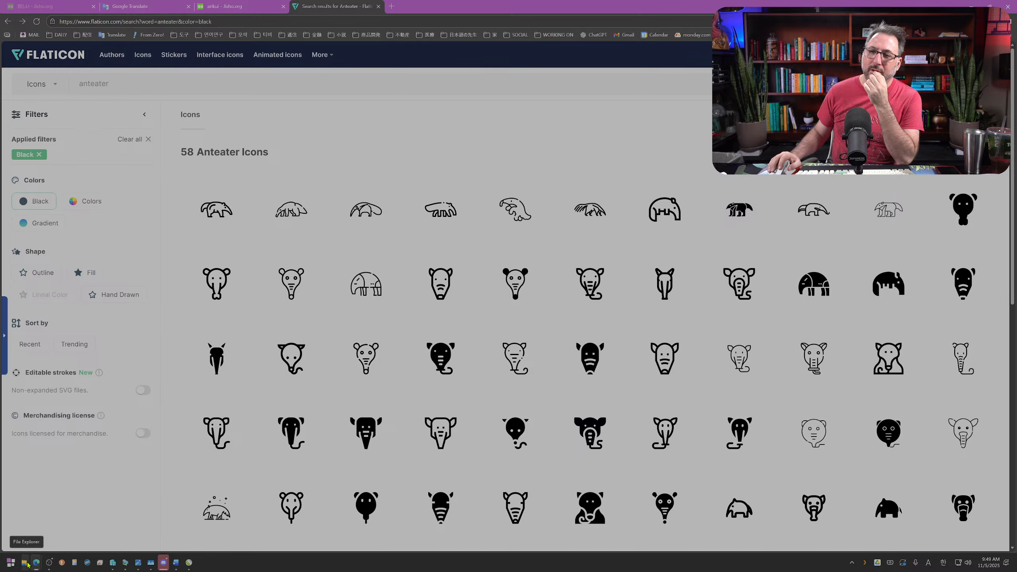
mouse_move(42, 567)
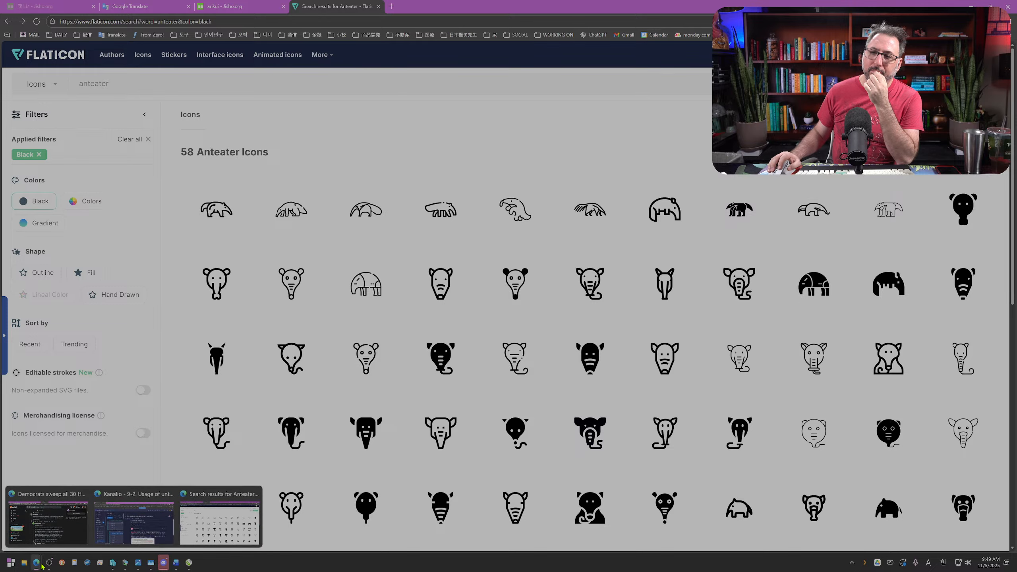
left_click(24, 563)
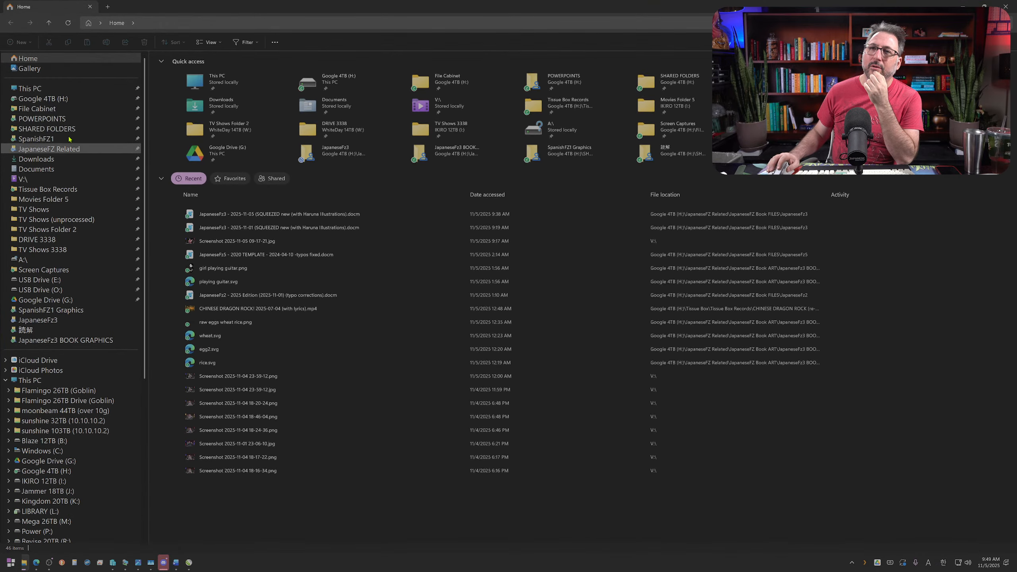
left_click(43, 98)
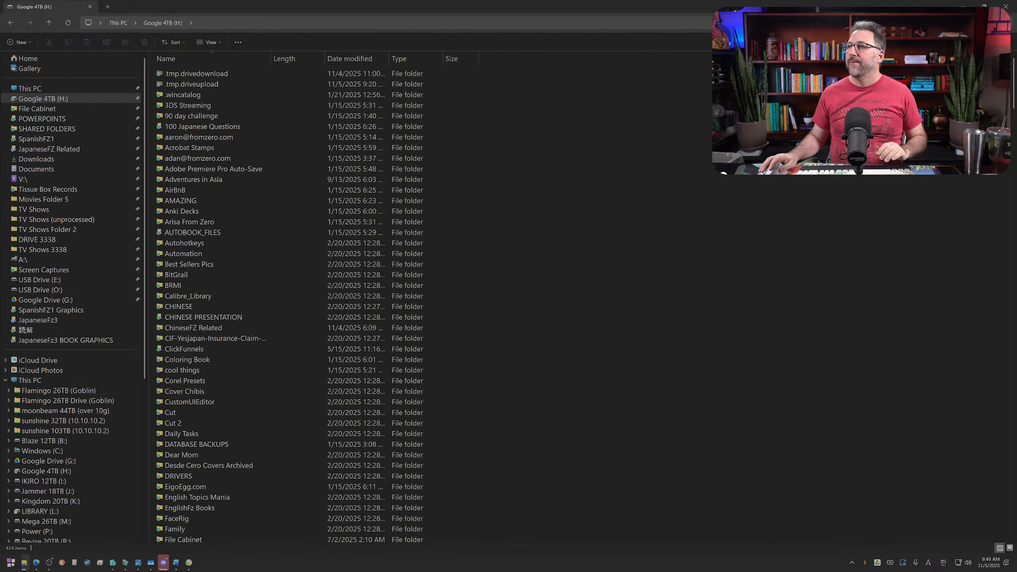
type("ant svg")
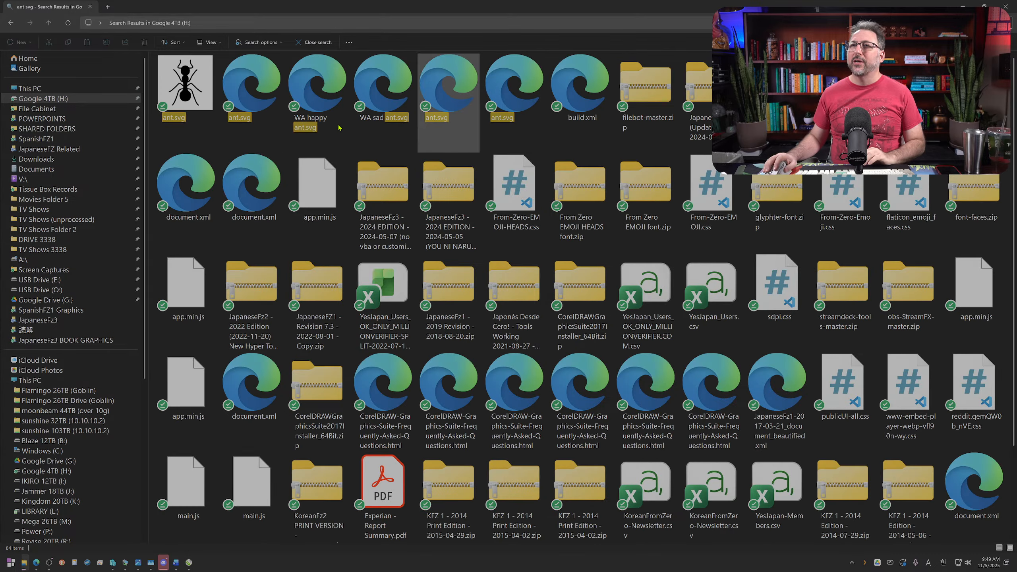
scroll(510, 236, "down", 3)
scroll(511, 235, "up", 2)
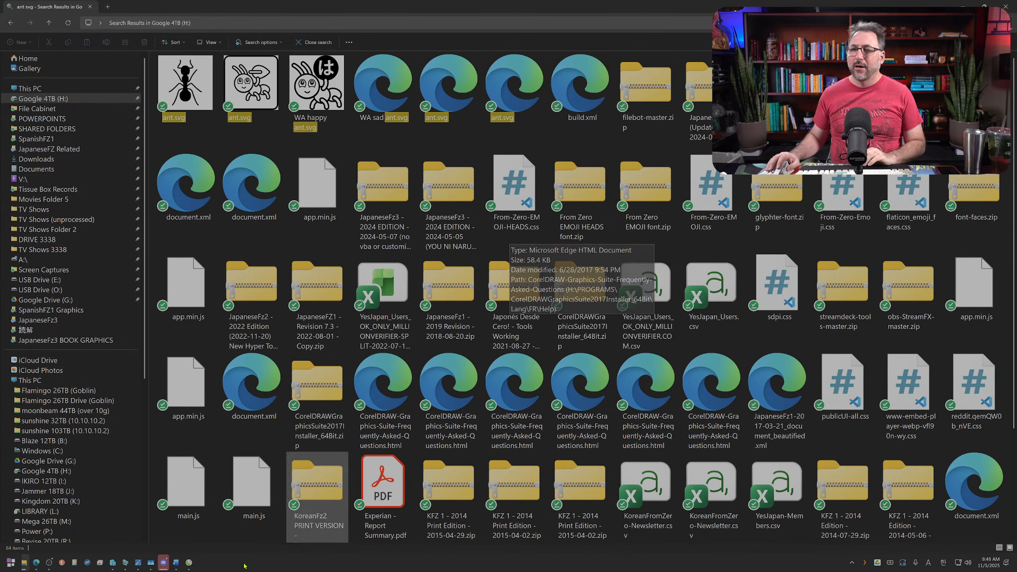
Step: Switch to the JapaneseFz3 artwork in CorelDRAW and look through its lesson pages for existing artwork
mouse_move(192, 565)
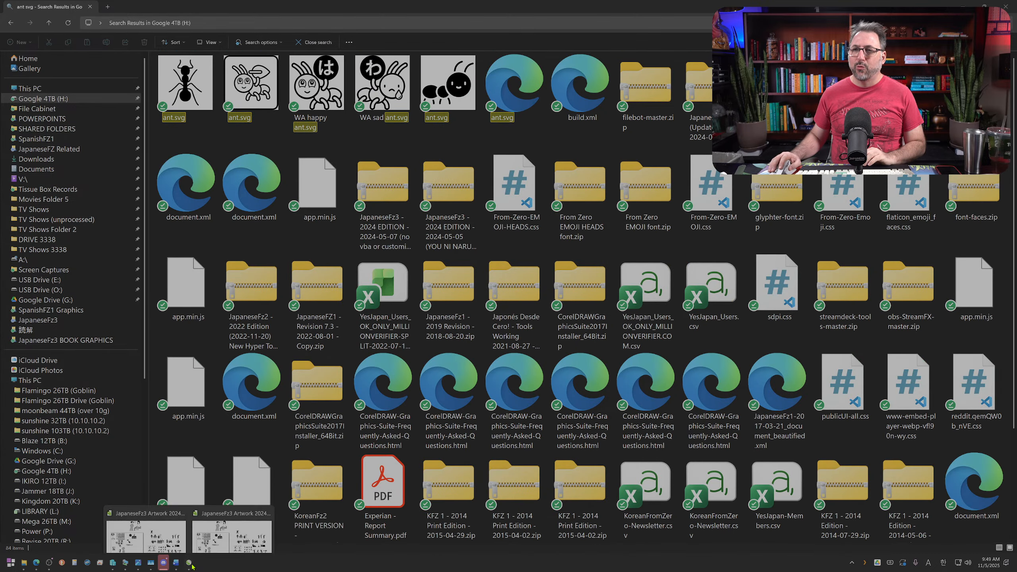
left_click(226, 534)
scroll(316, 339, "down", 4)
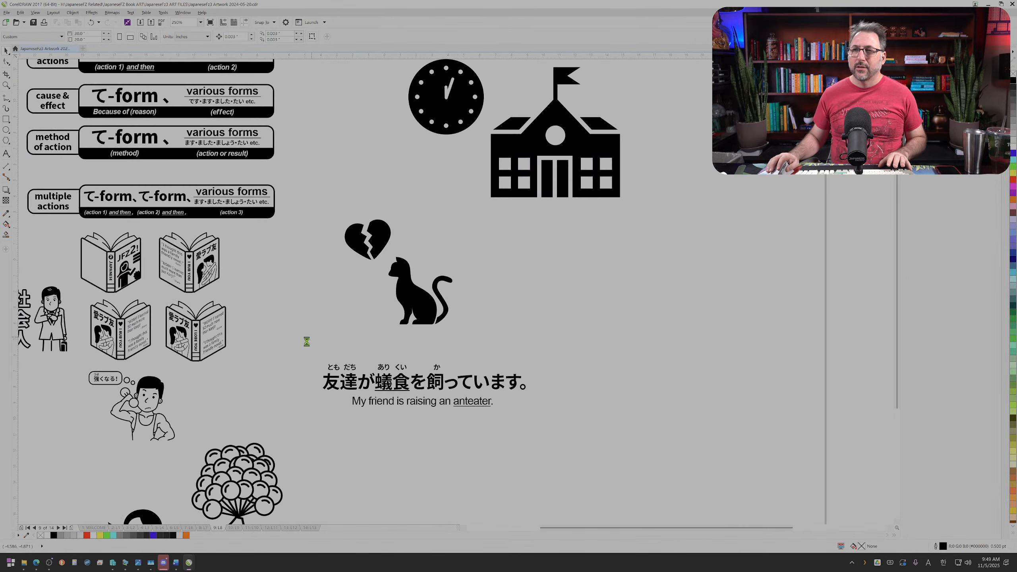
left_click(115, 528)
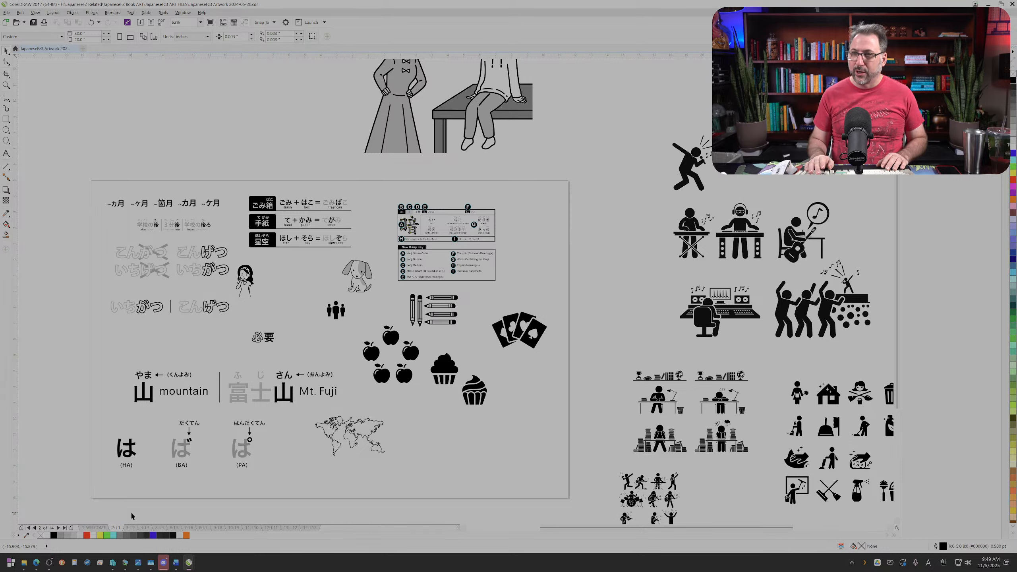
key("Page_Down")
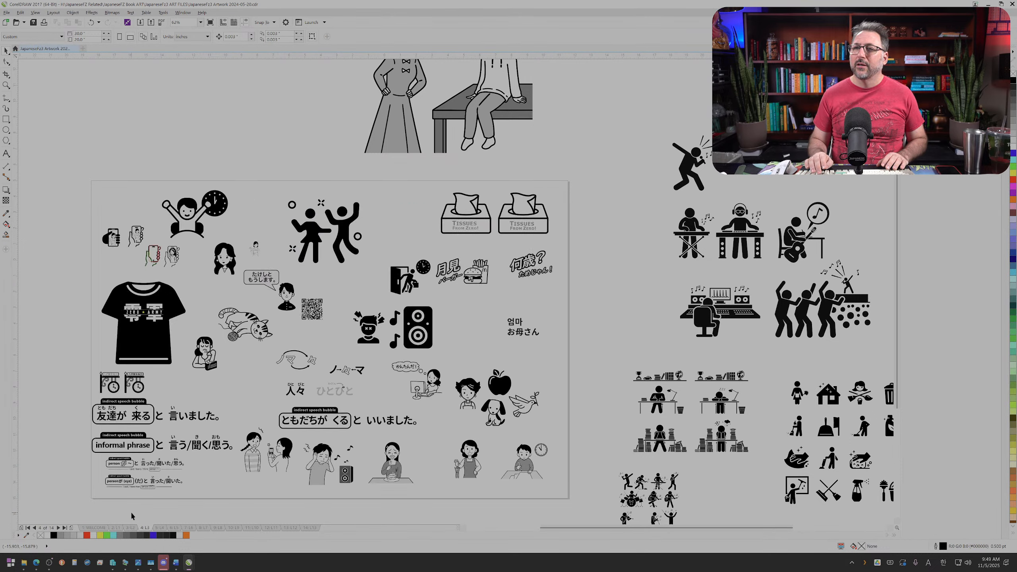
key("Page_Down")
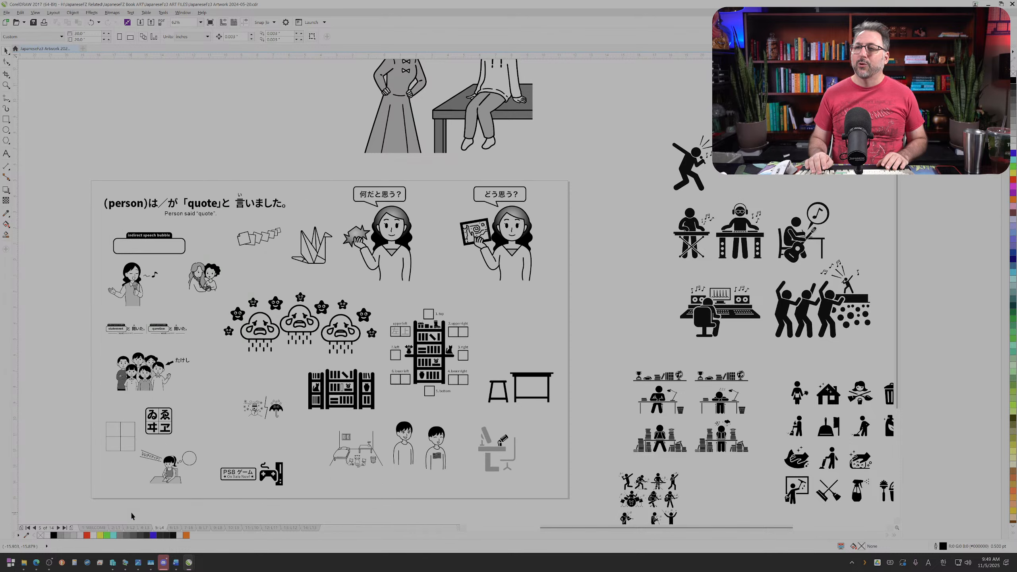
key("Page_Down")
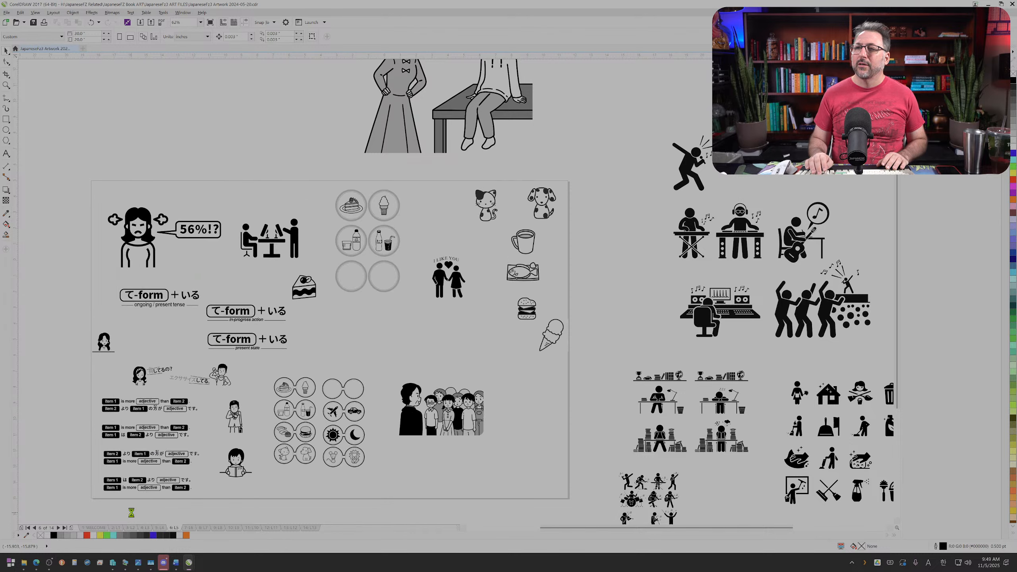
key("Page_Down")
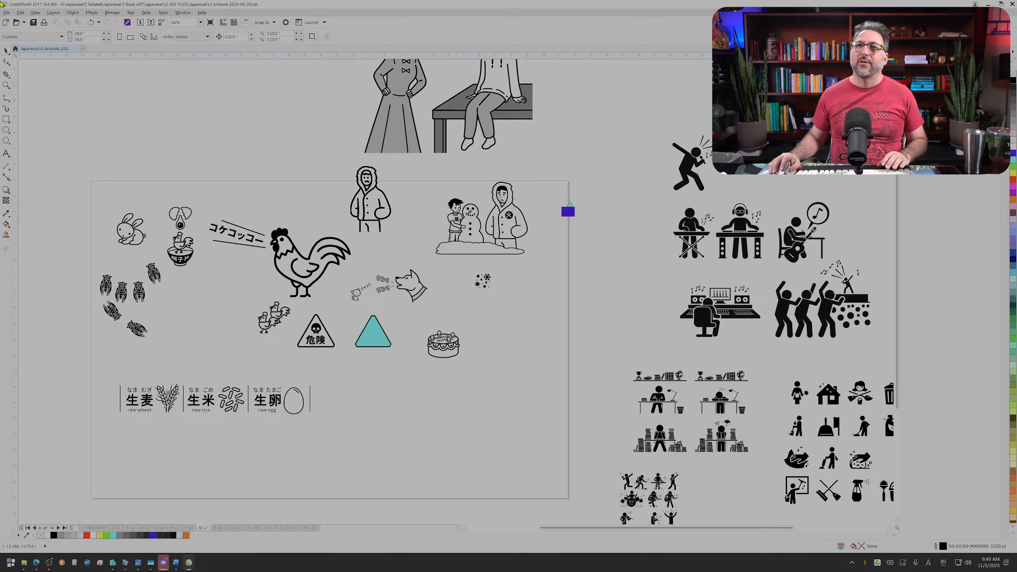
Step: Start opening another CorelDRAW drawing and browse to the JapaneseFZ Related folder
left_click(8, 12)
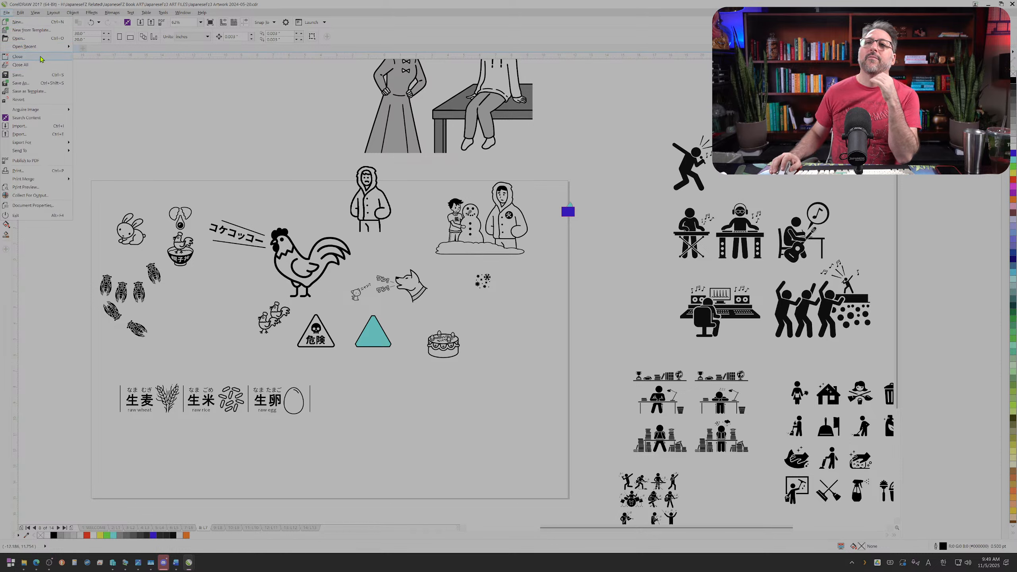
mouse_move(44, 50)
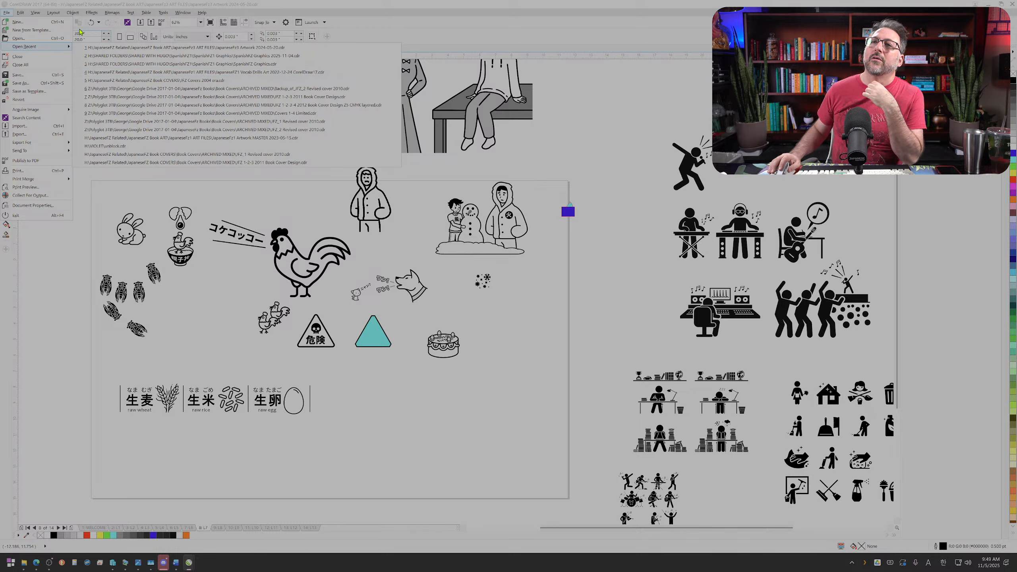
left_click(40, 40)
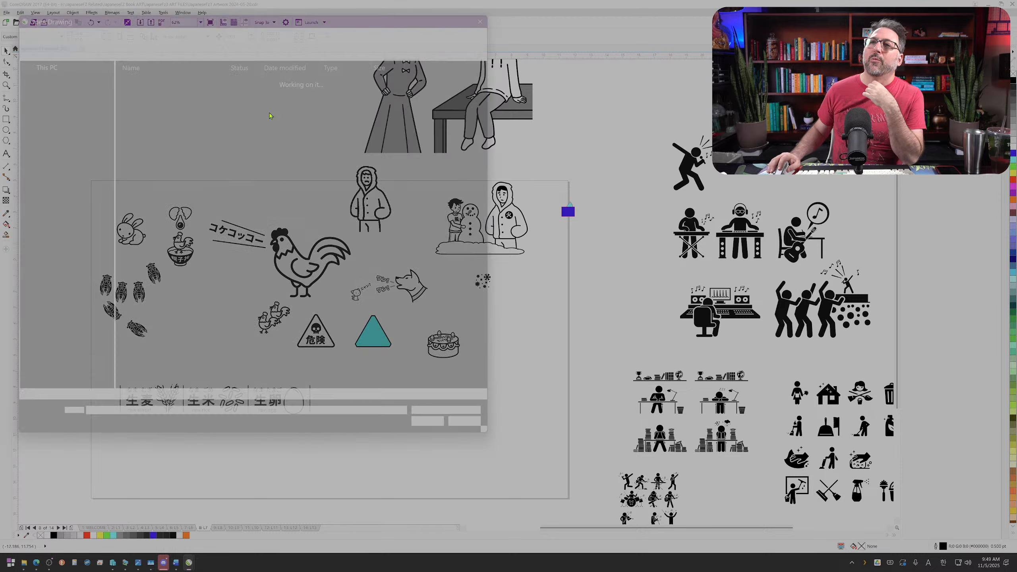
scroll(74, 171, "up", 5)
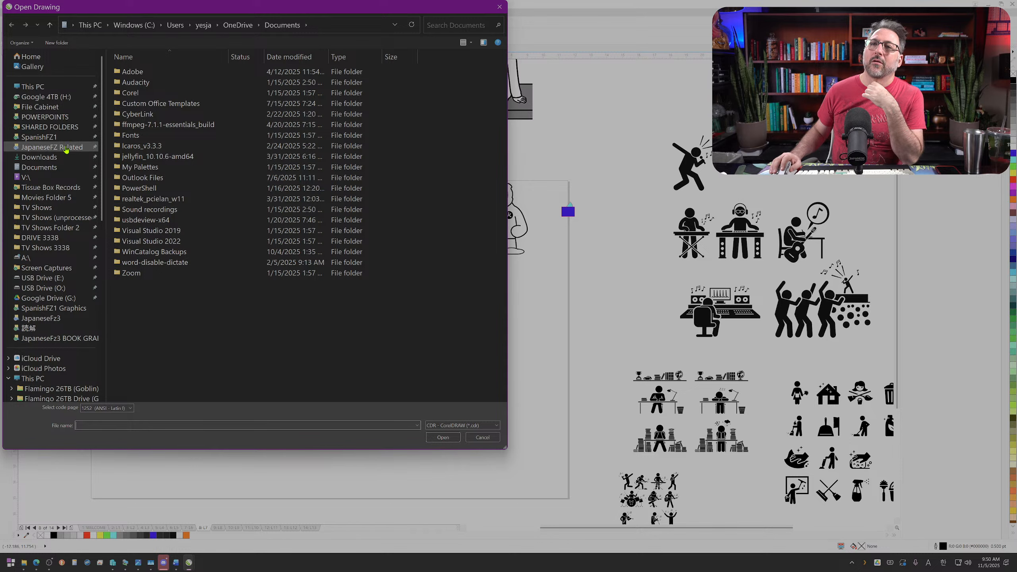
left_click(66, 148)
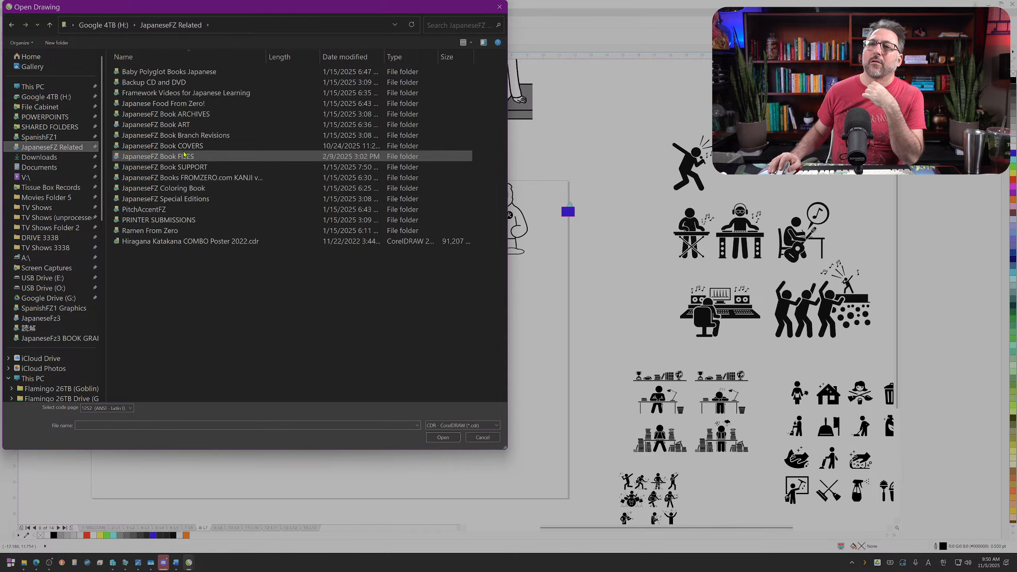
double_click(184, 155)
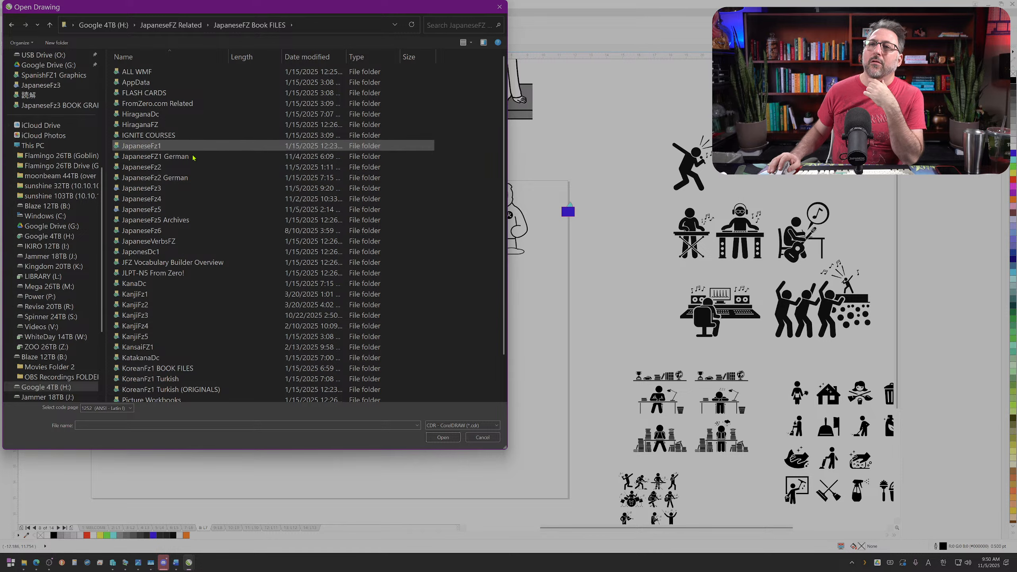
double_click(185, 169)
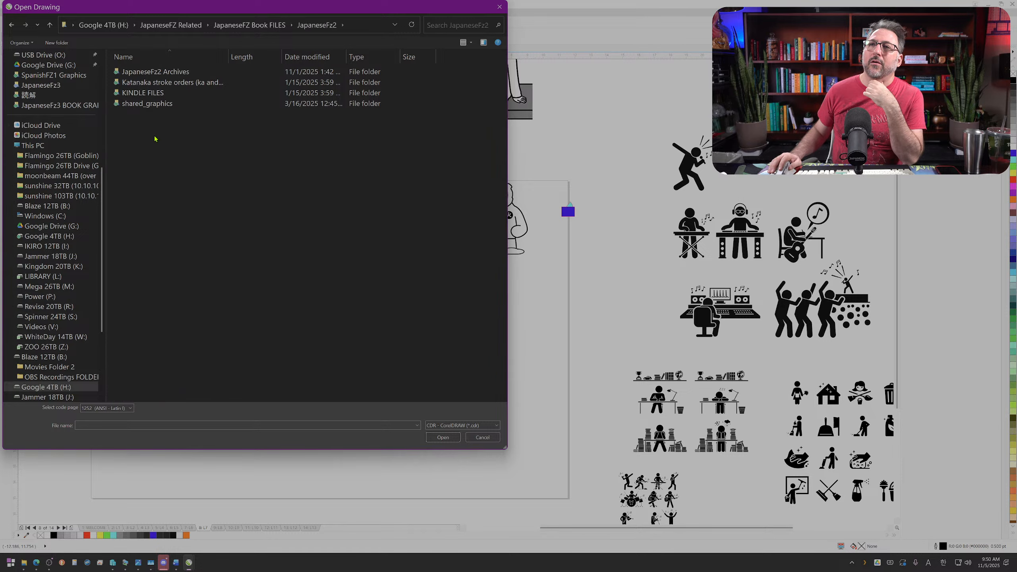
key("alt+Up")
key("alt+Up")
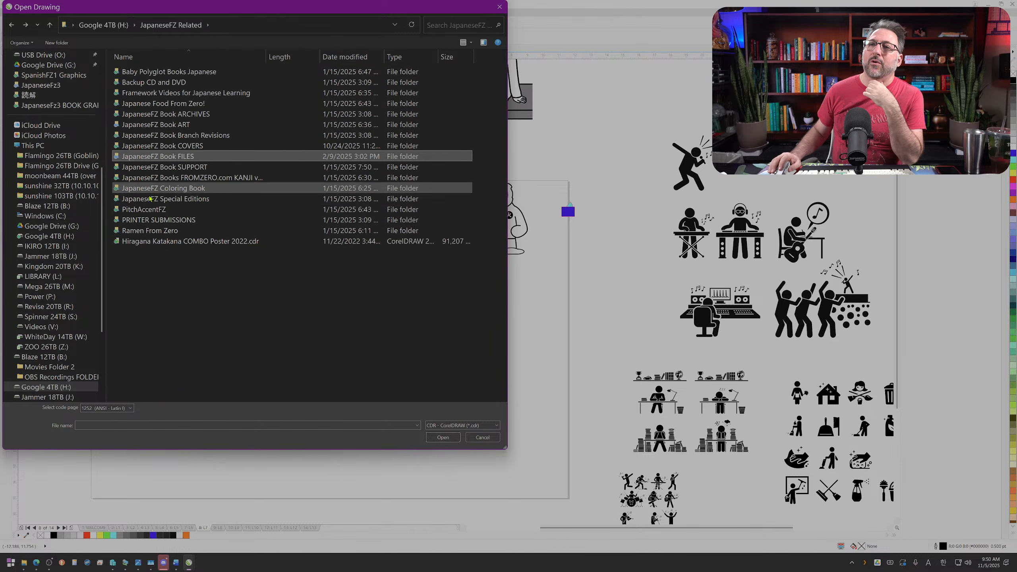
Step: In JapaneseFZ Book ART, sort the JapaneseFz2 ART FILES folder by date modified and open the newest JapaneseFz2 Artwork drawing
double_click(179, 128)
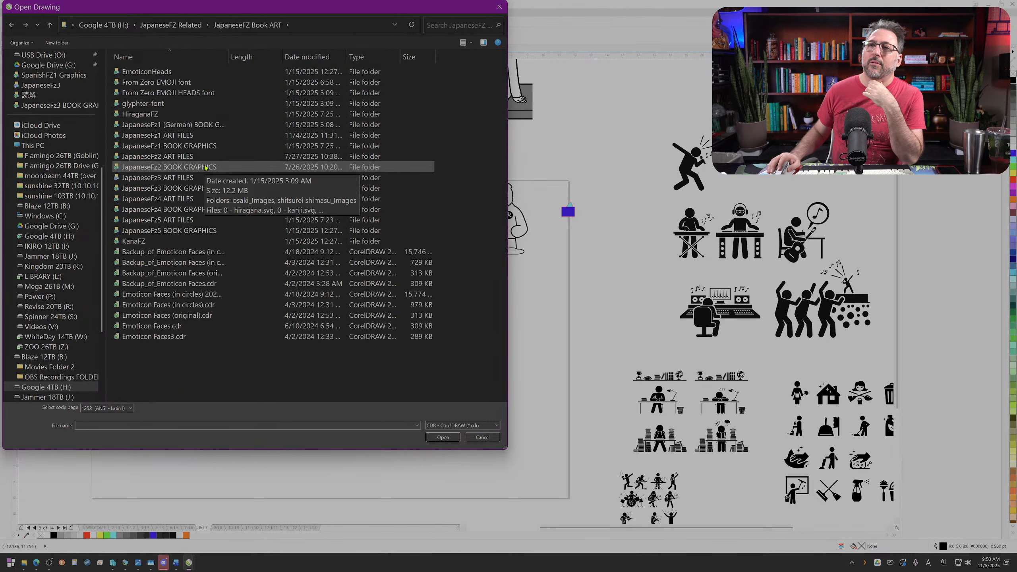
double_click(188, 156)
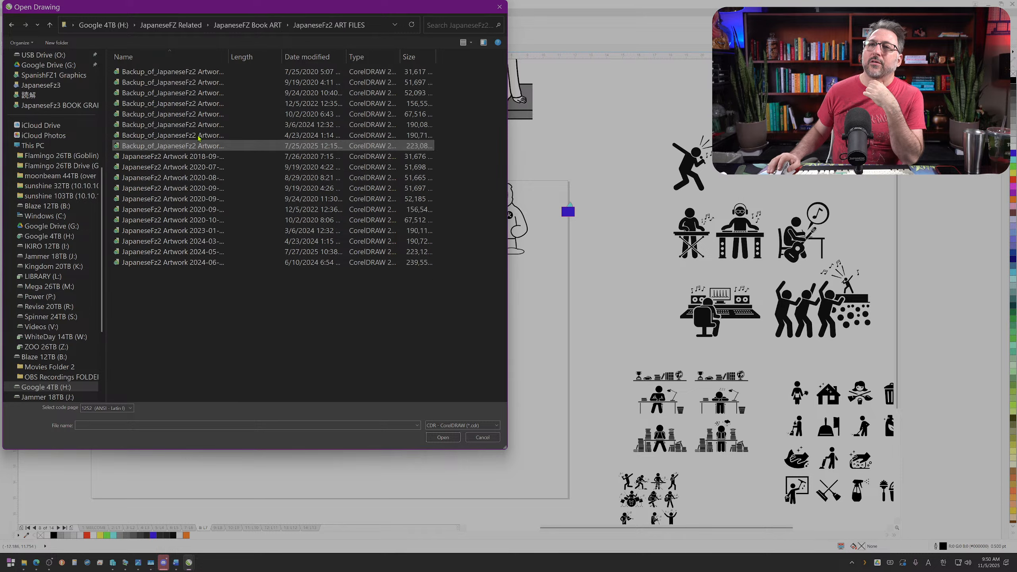
left_click(306, 56)
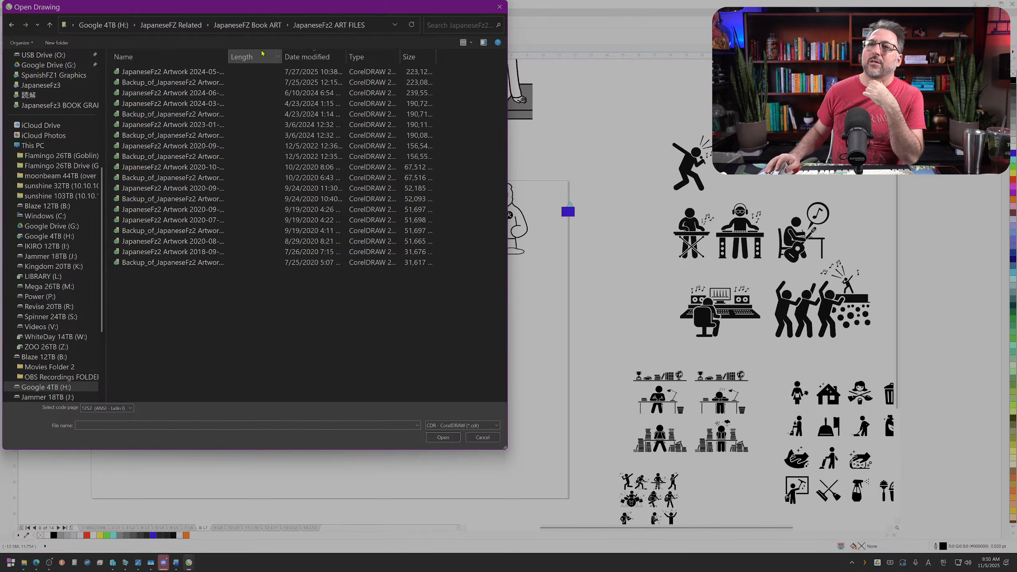
double_click(210, 71)
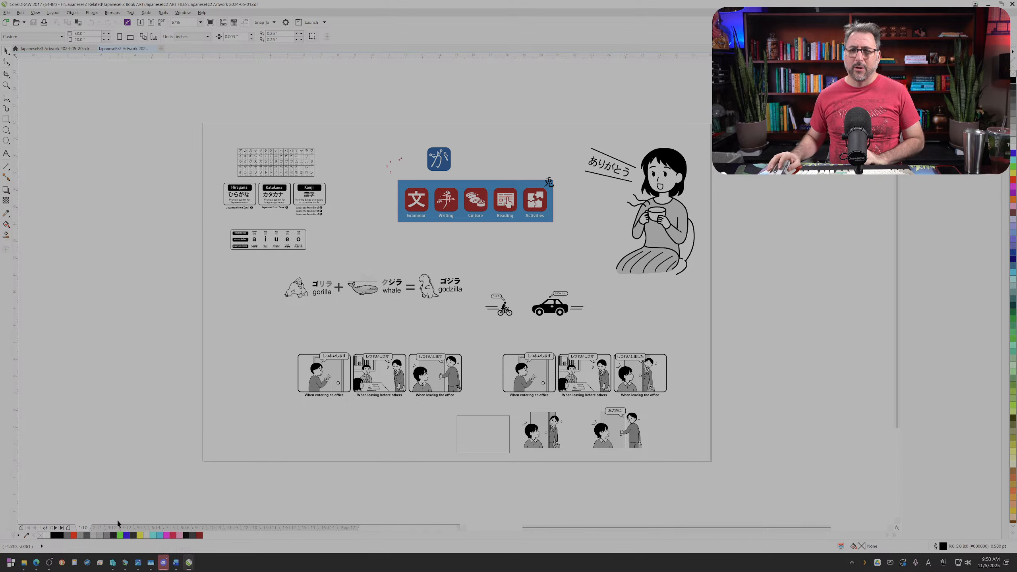
Step: In a new browser window, search Google for "froot loops yuka score" and open the Aldi Fruit Loops Yuka scan post on Facebook
mouse_move(37, 563)
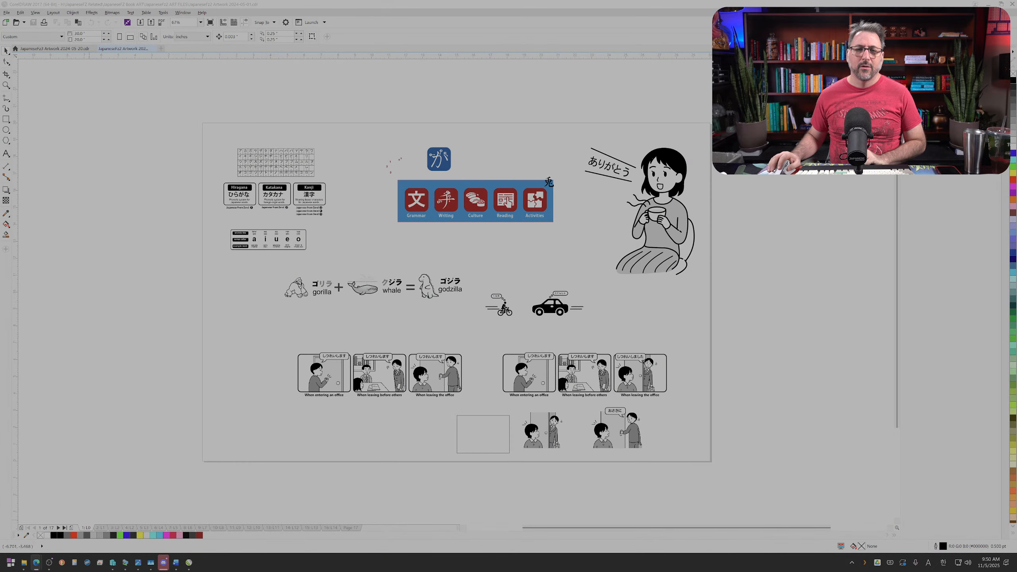
left_click_drag(1016, 76, 418, 3)
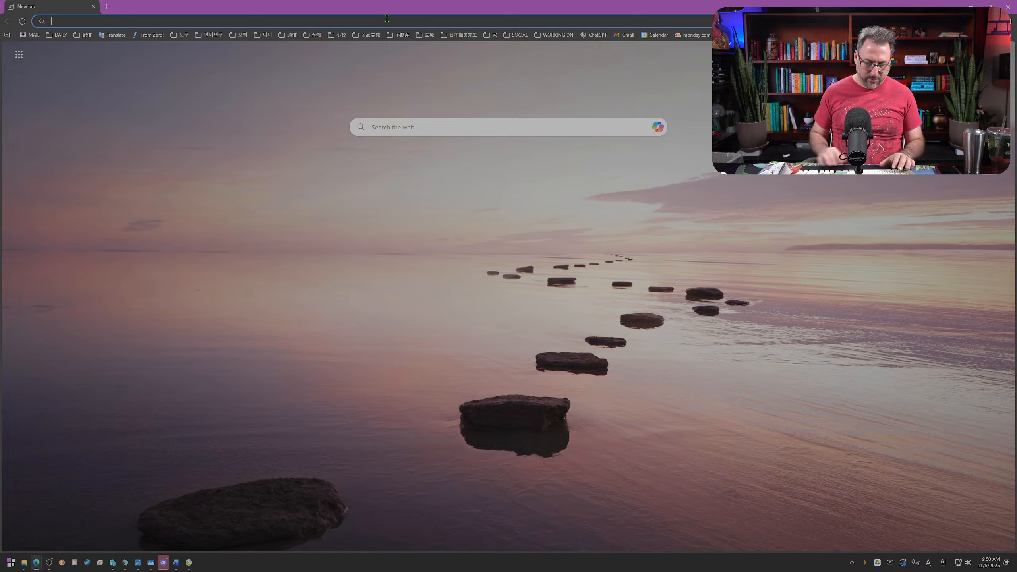
type("froot loop")
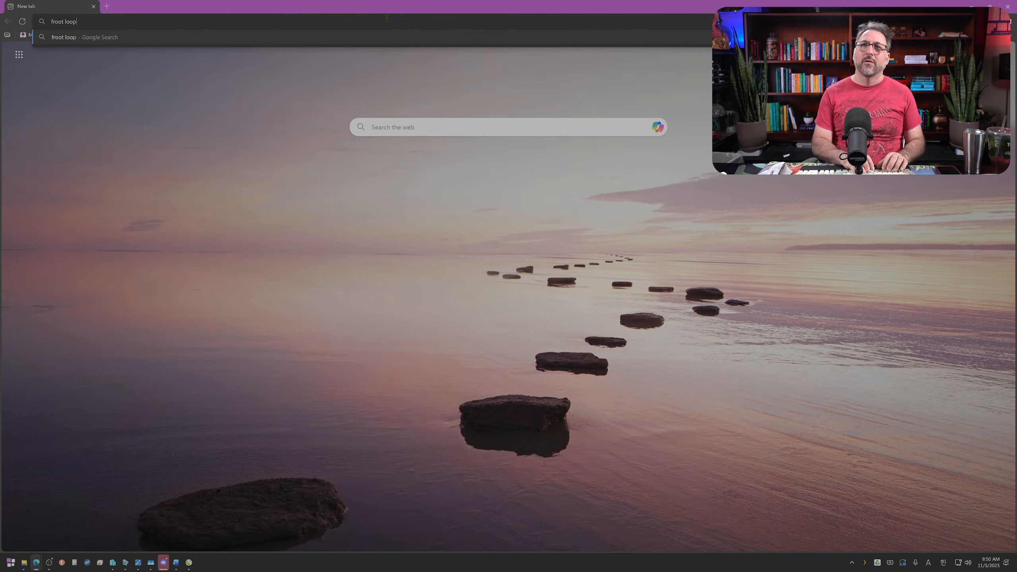
type("s yuka ")
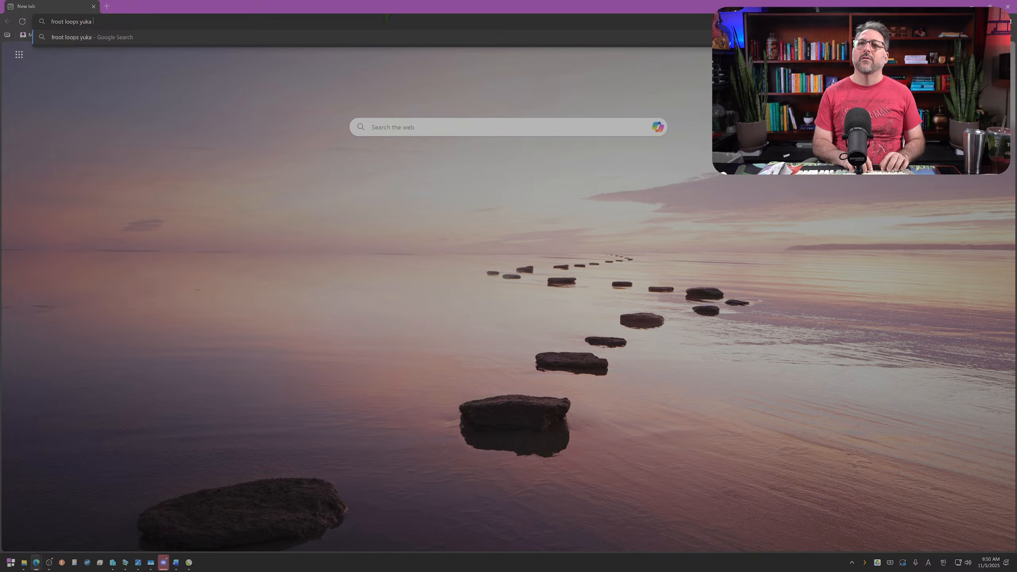
type("score")
key("Return")
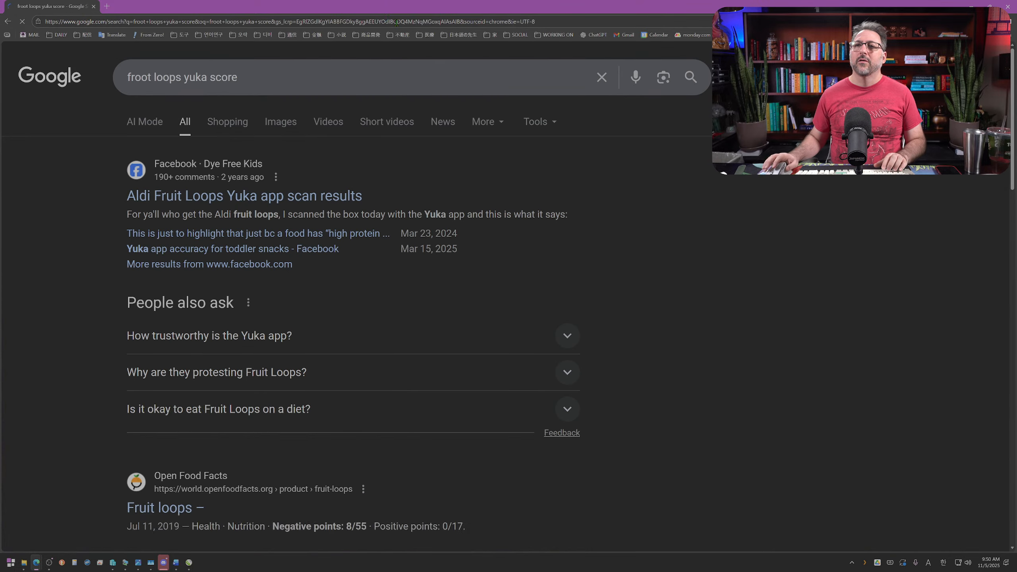
left_click(277, 200)
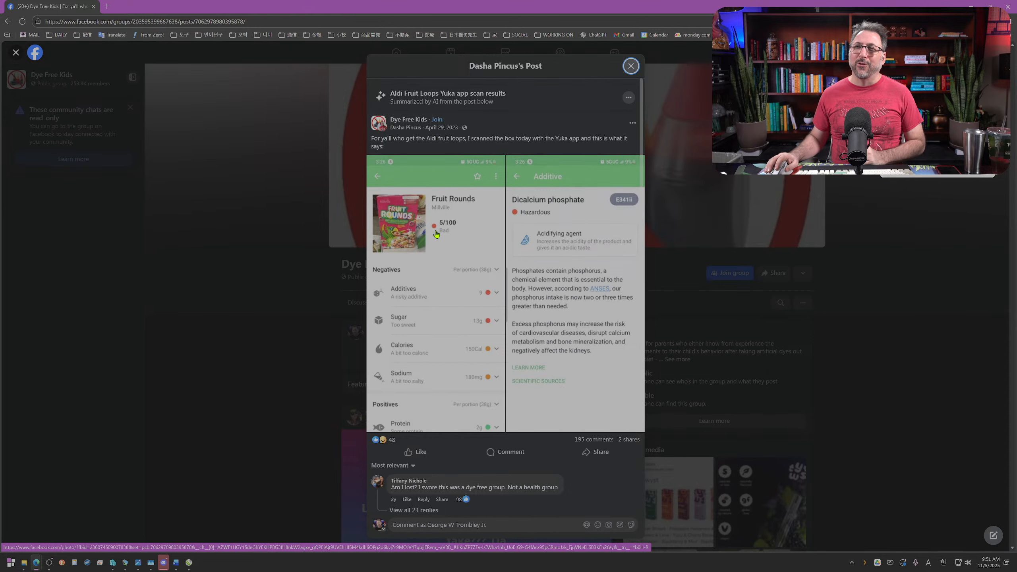
Step: Return to the froot loops search results and read the answer about eating Fruit Loops on a diet
key("alt+Left")
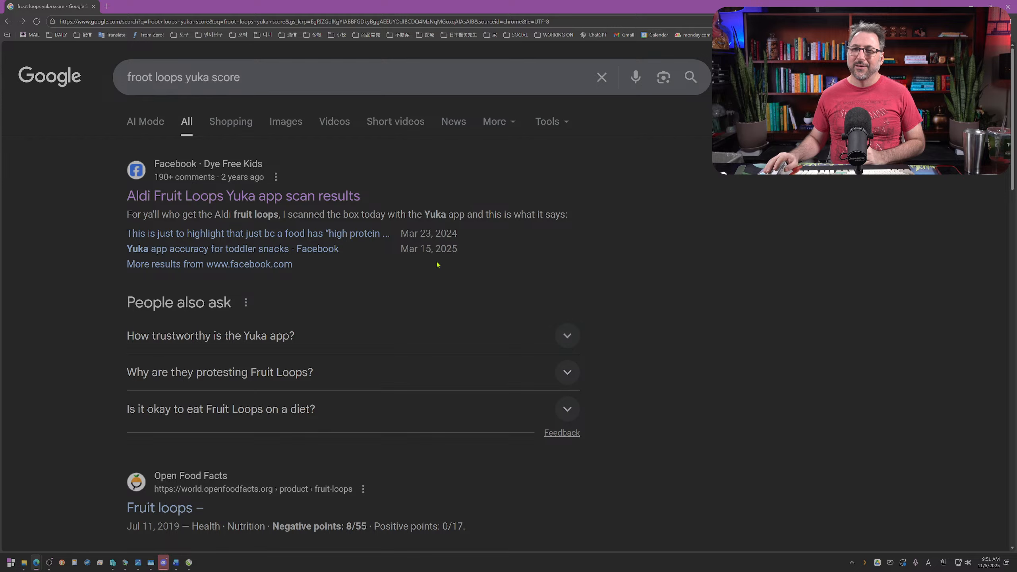
left_click(304, 408)
scroll(447, 368, "down", 2)
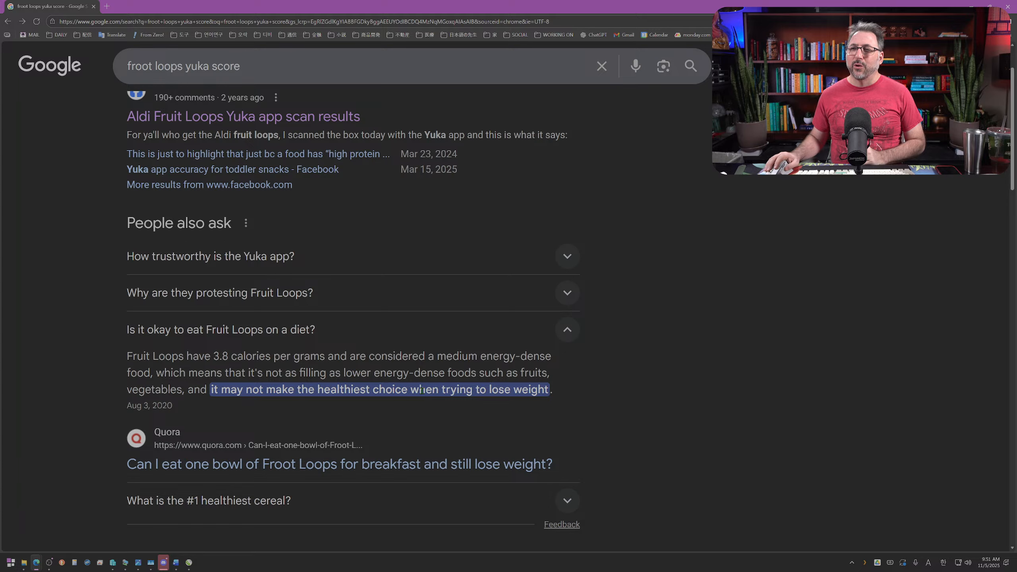
scroll(471, 390, "down", 3)
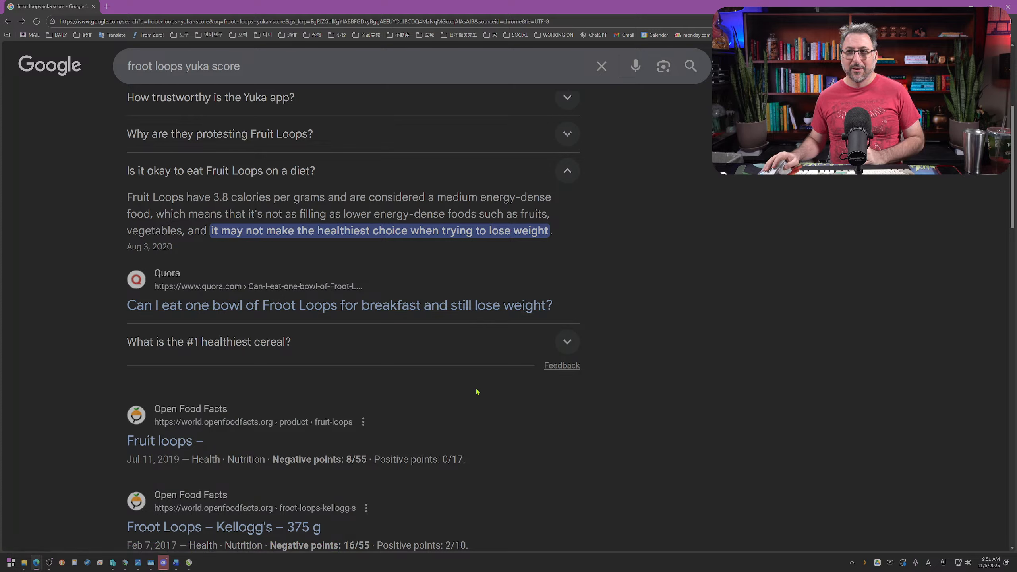
scroll(476, 391, "up", 4)
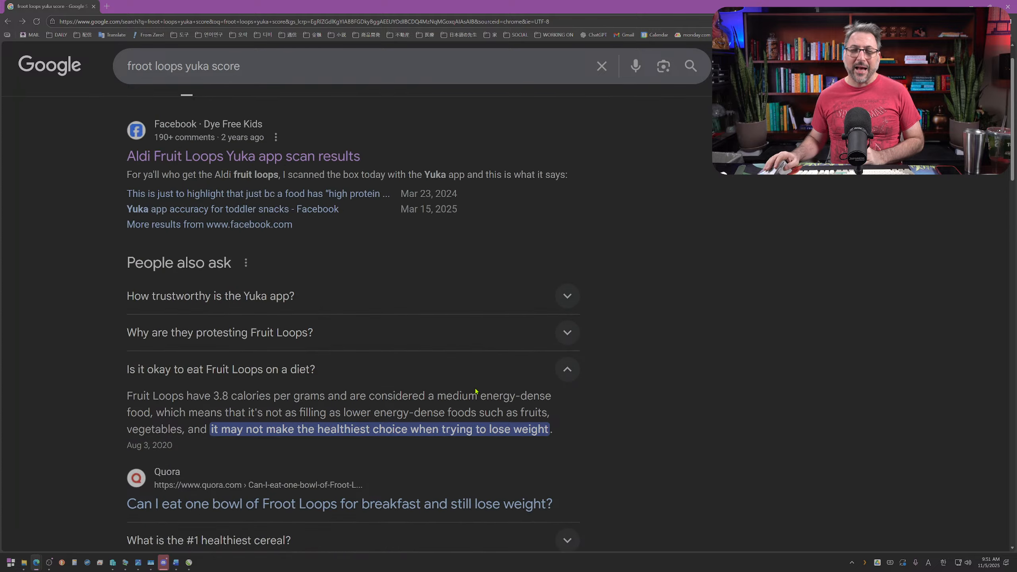
scroll(473, 390, "down", 5)
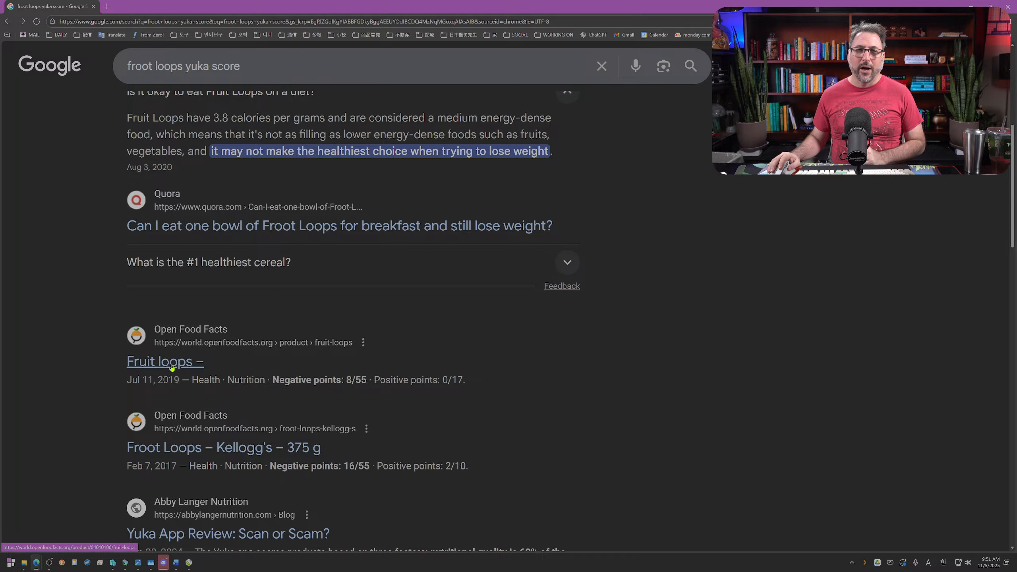
Step: Open the Open Food Facts page for Fruit loops and examine its product details and nutrition scores
left_click(172, 368)
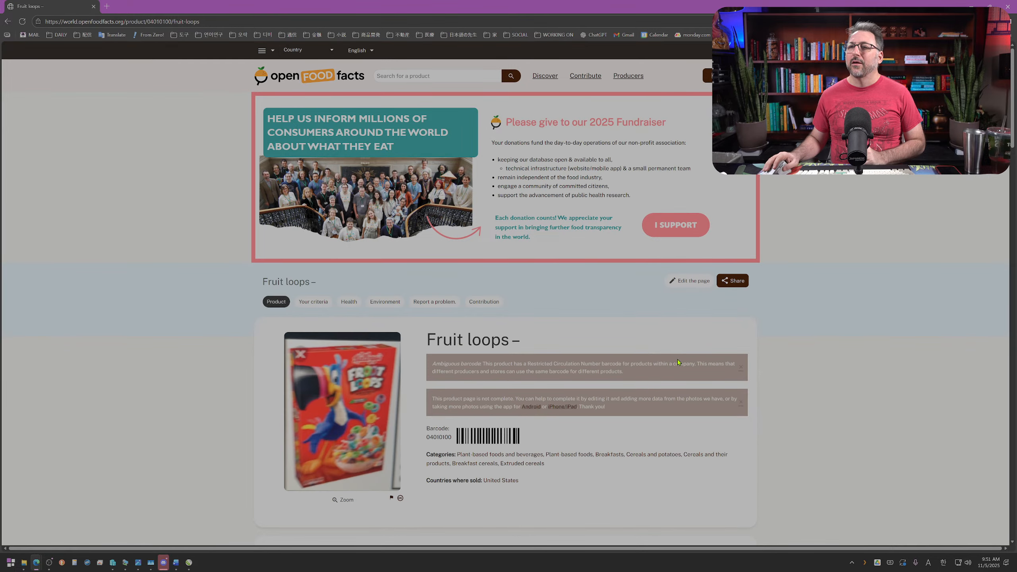
scroll(676, 361, "down", 3)
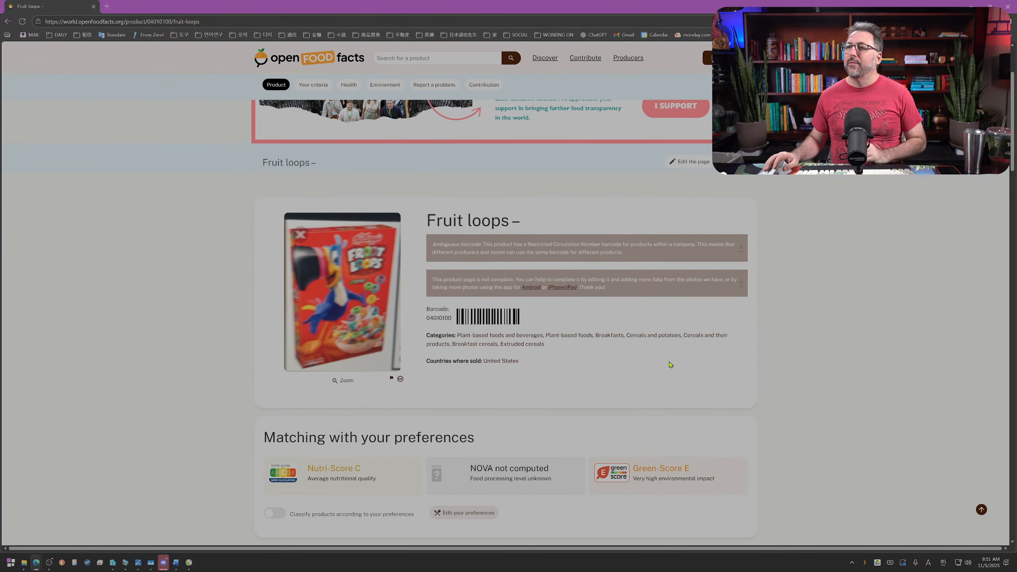
key("ctrl+plus")
key("ctrl+plus")
key("ctrl+plus")
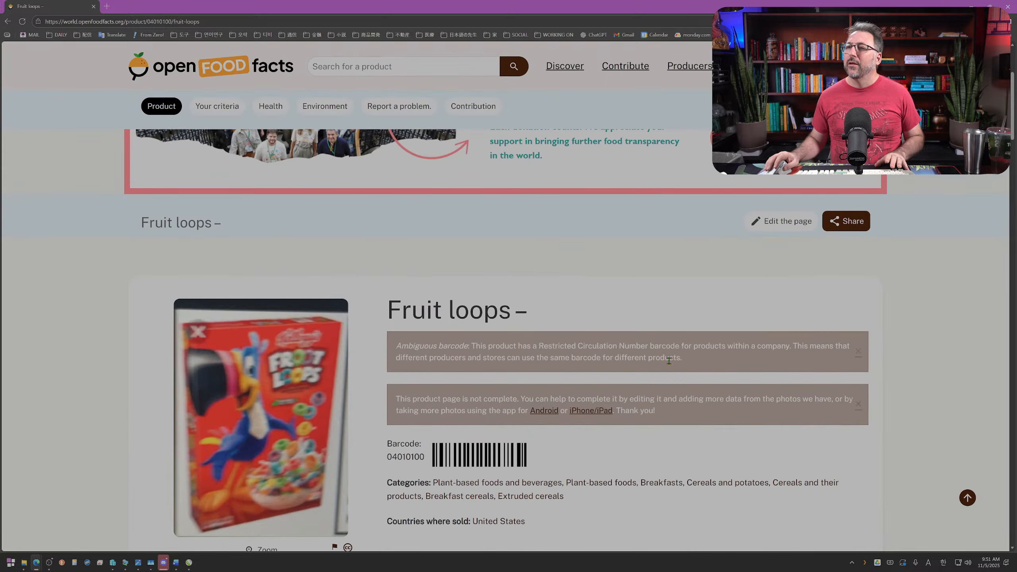
scroll(669, 362, "down", 2)
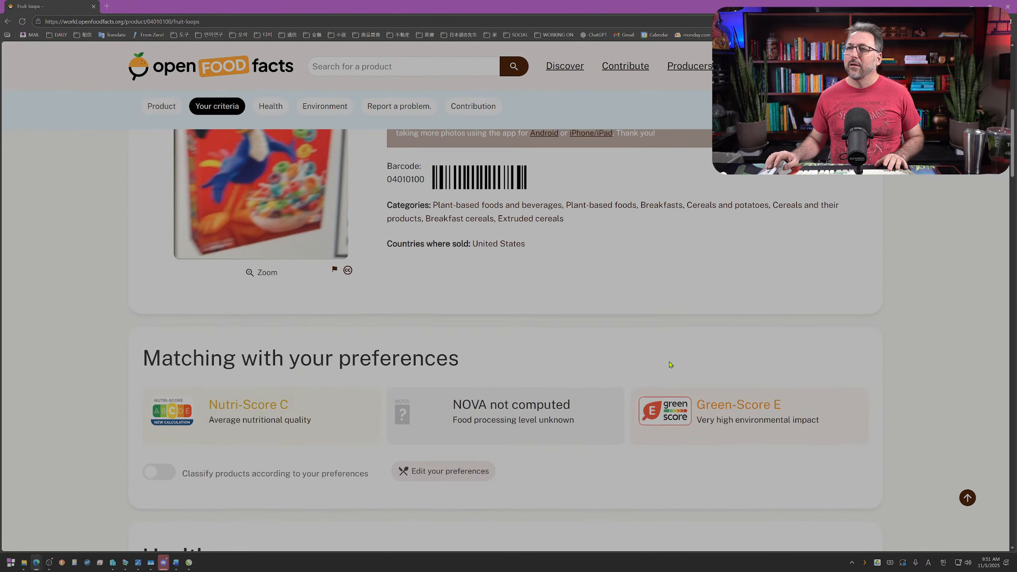
scroll(669, 362, "up", 5)
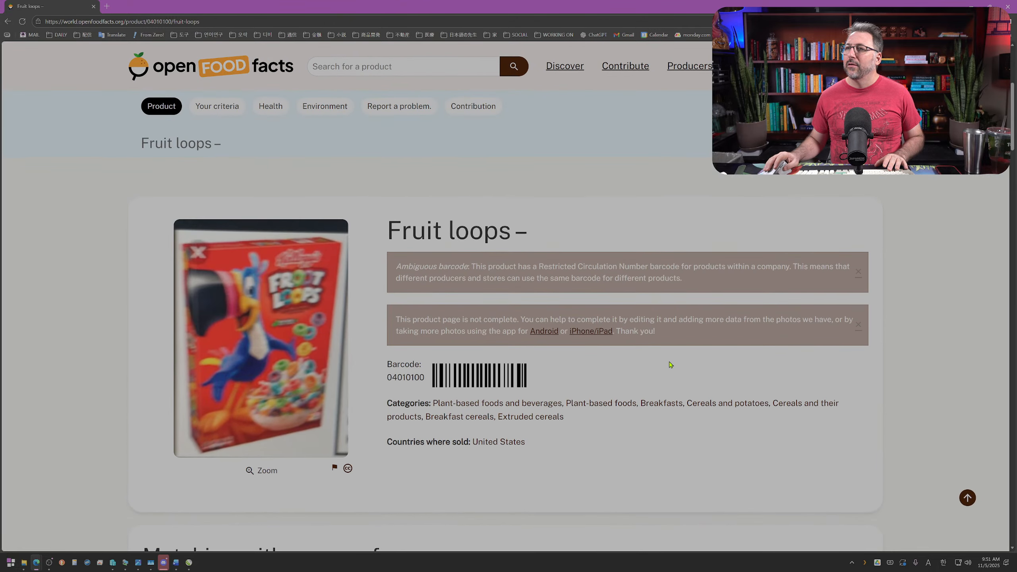
key("ctrl+0")
Step: Check the "Yuka App Review: Scan or Scam?" article and the remaining search results, and close the browser window
key("alt+Left")
scroll(668, 364, "down", 3)
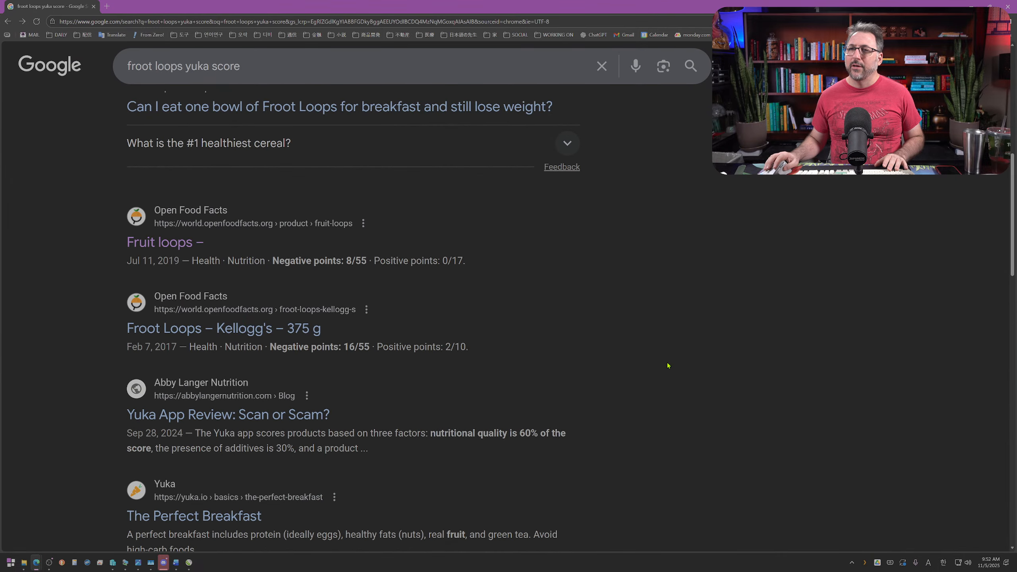
scroll(384, 361, "down", 1)
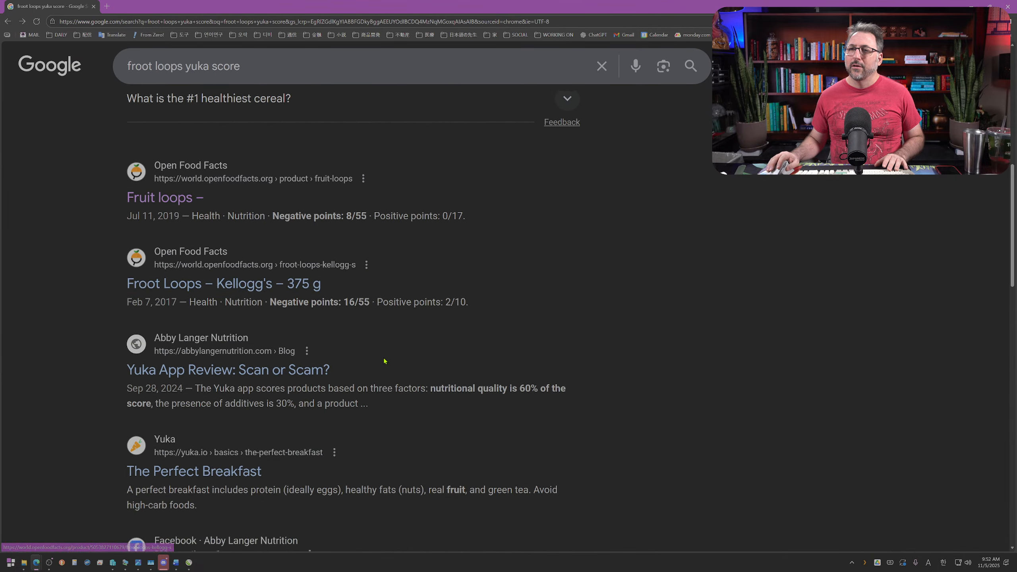
scroll(384, 361, "down", 1)
left_click(251, 336)
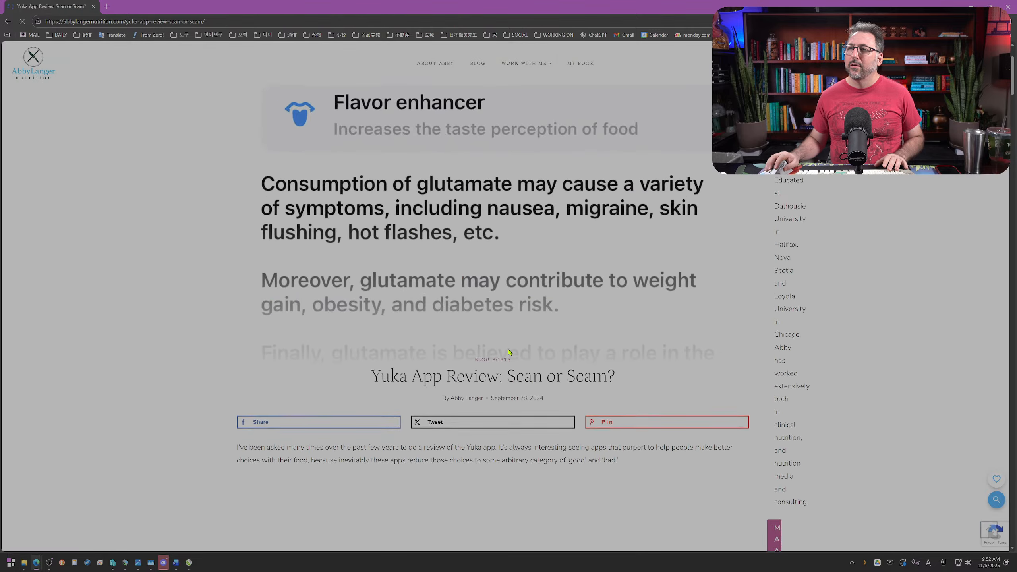
key("alt+Left")
scroll(506, 348, "down", 7)
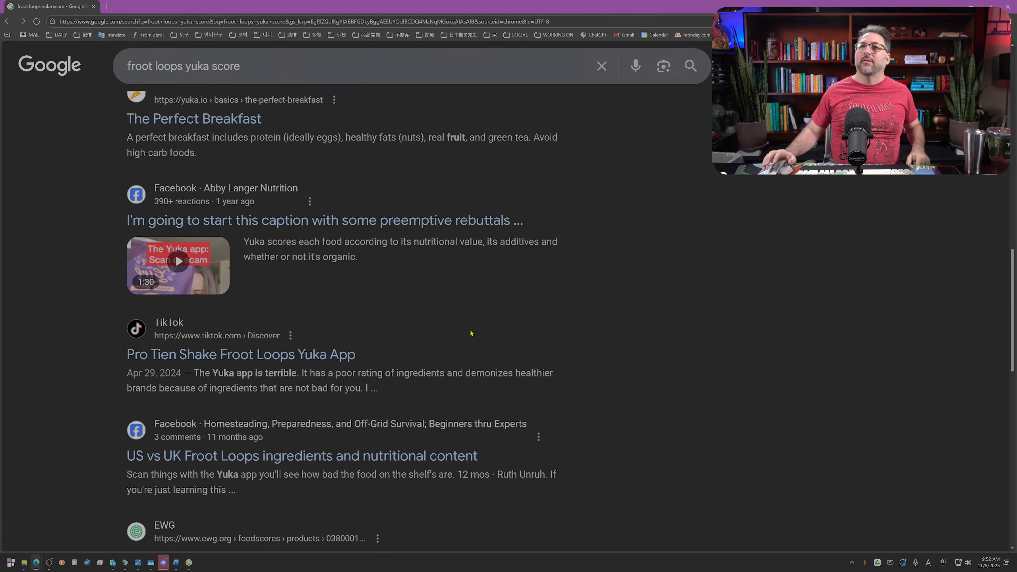
left_click(1008, 7)
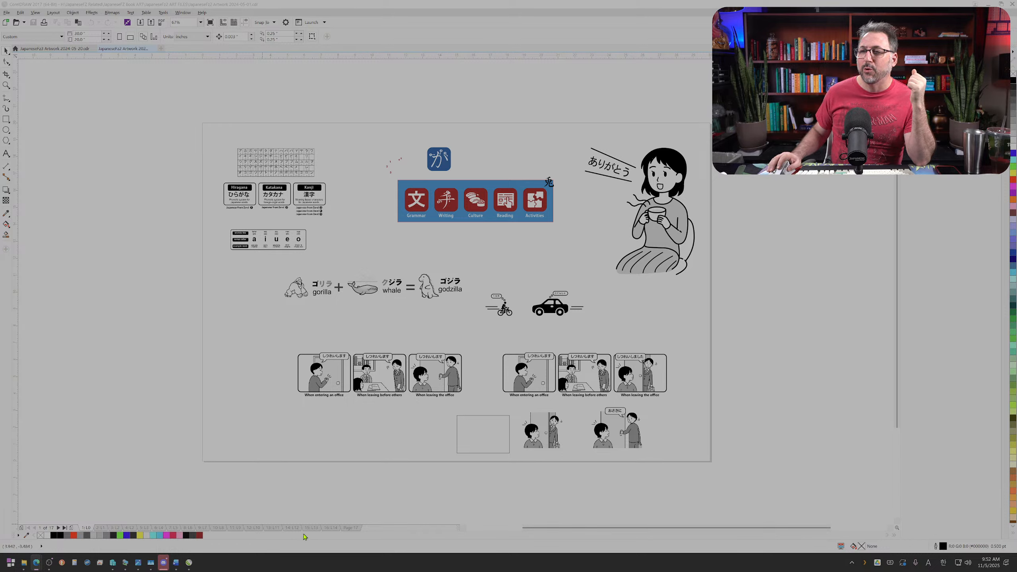
Step: Check the last two pages of the JapaneseFz2 artwork, glancing at the Word lesson and the JapaneseFz3 artwork before returning to it
left_click(352, 528)
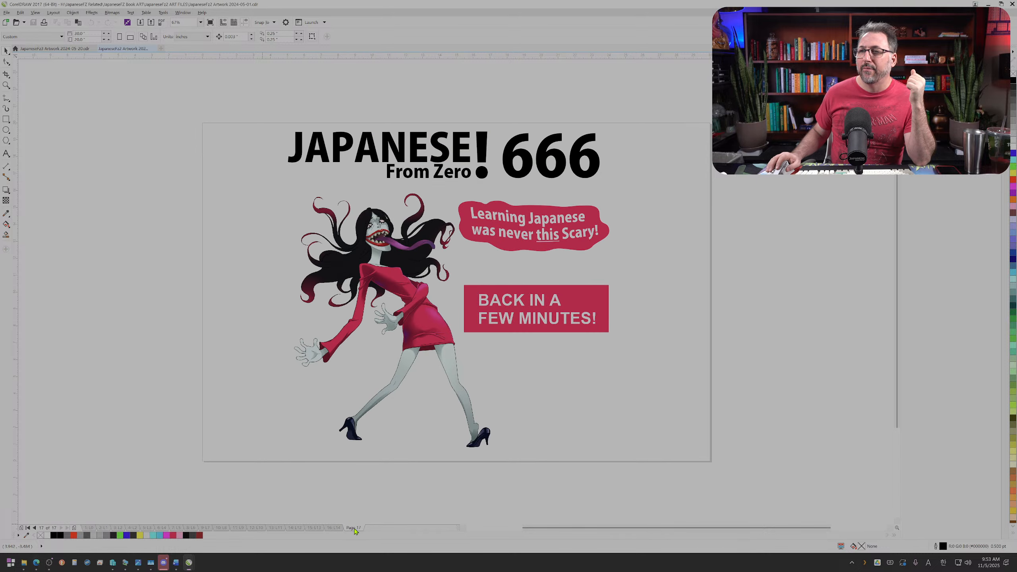
left_click(334, 528)
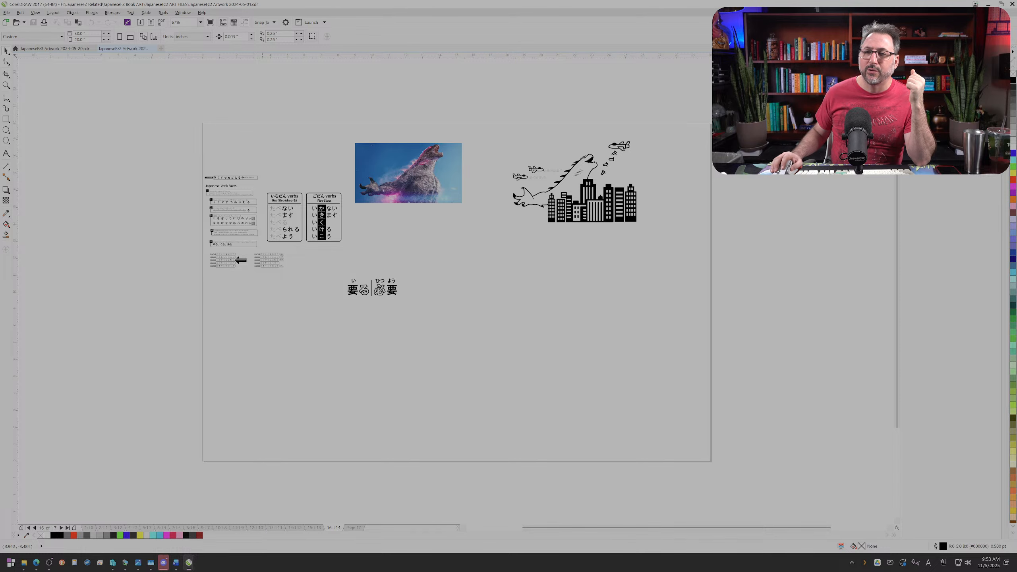
left_click(176, 562)
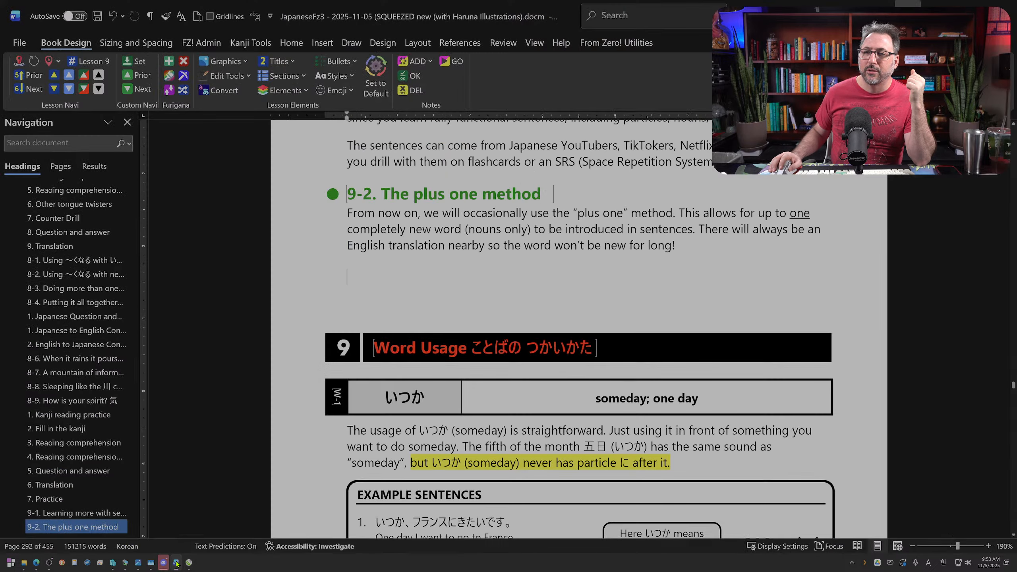
mouse_move(189, 562)
left_click(285, 526)
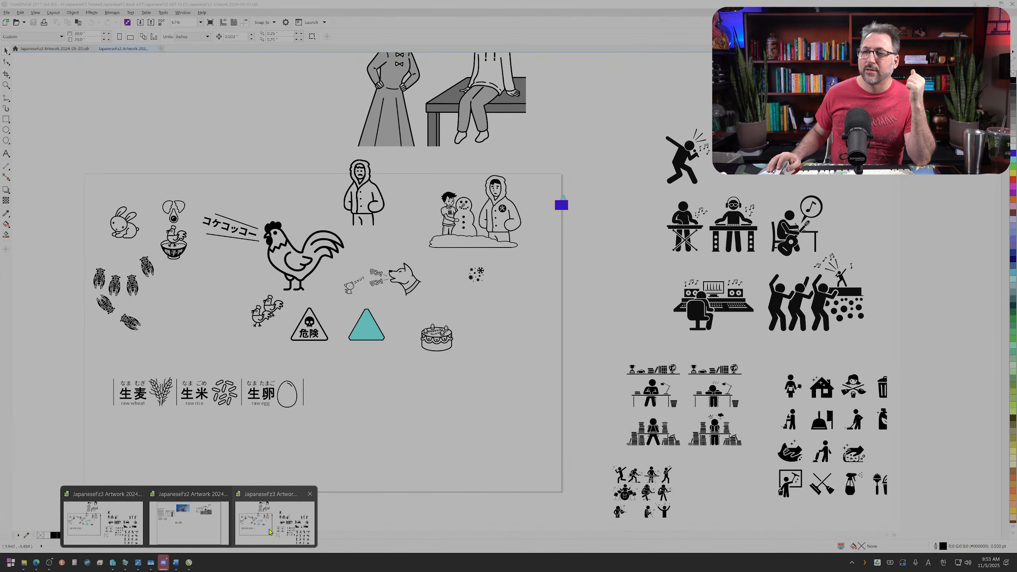
left_click(120, 49)
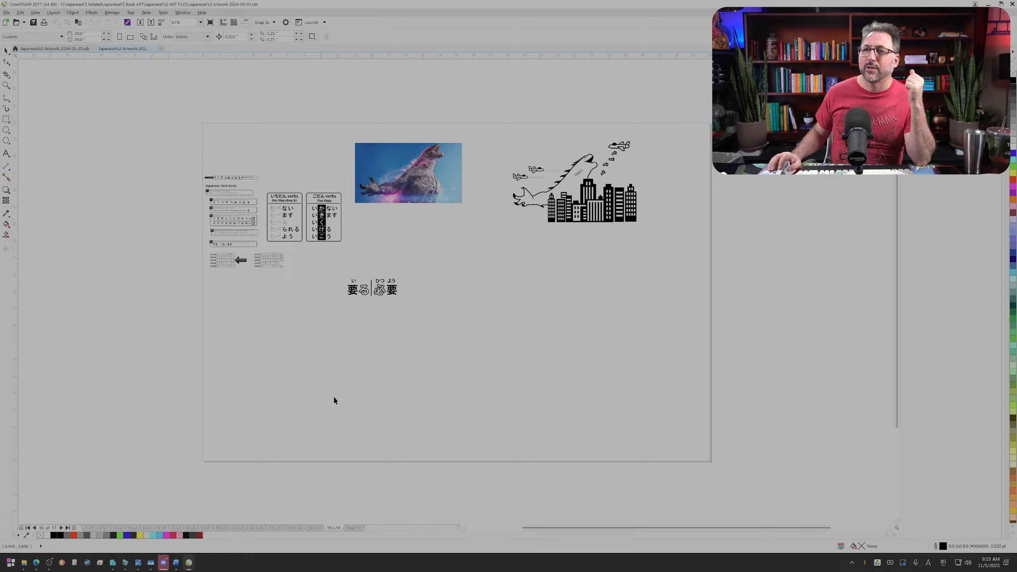
Step: Look backward through the JapaneseFz2 artwork pages, from page 16 to page 2, for anteater and ant drawings
left_click(6, 86)
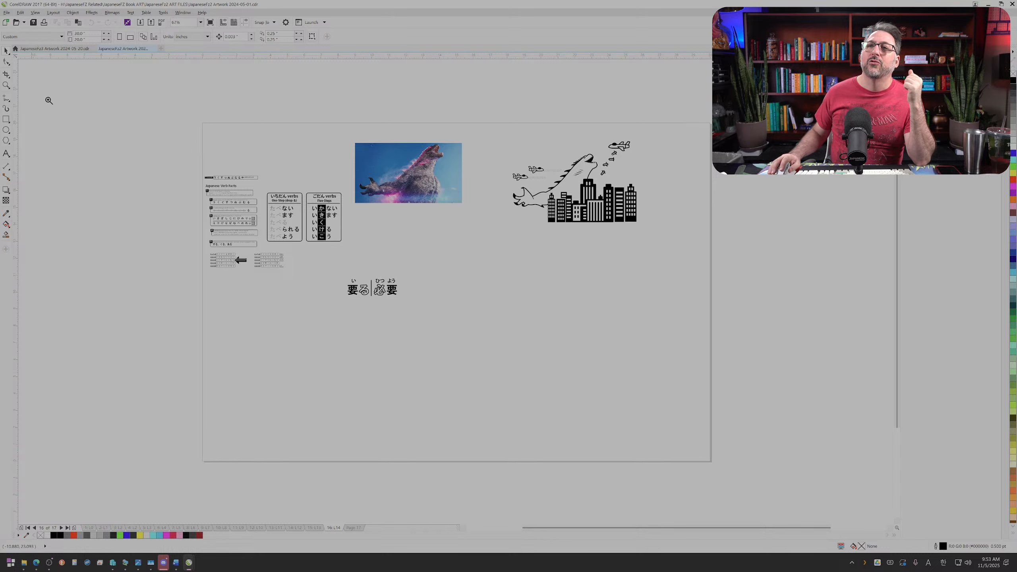
left_click_drag(197, 120, 713, 468)
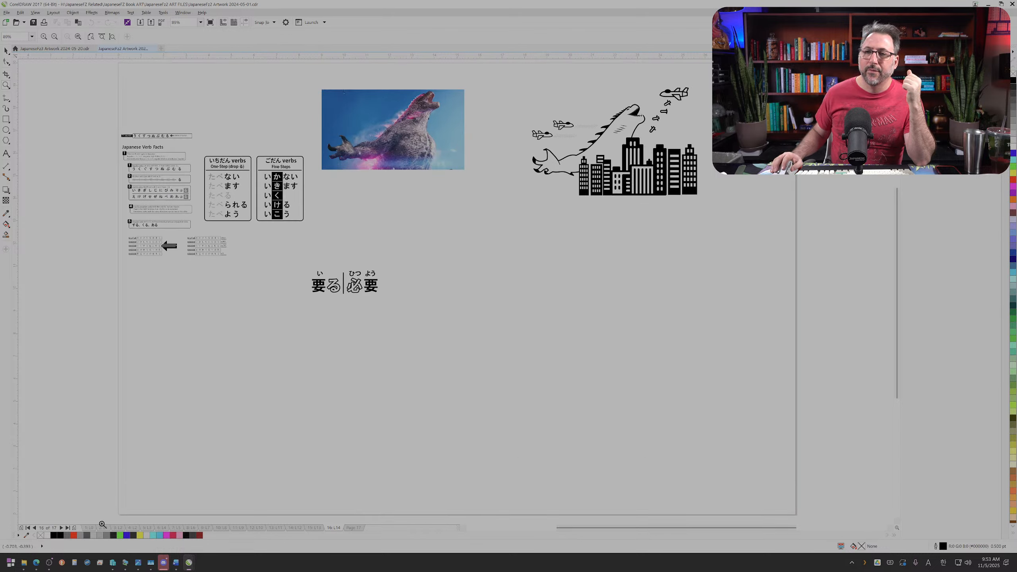
key("Page_Up")
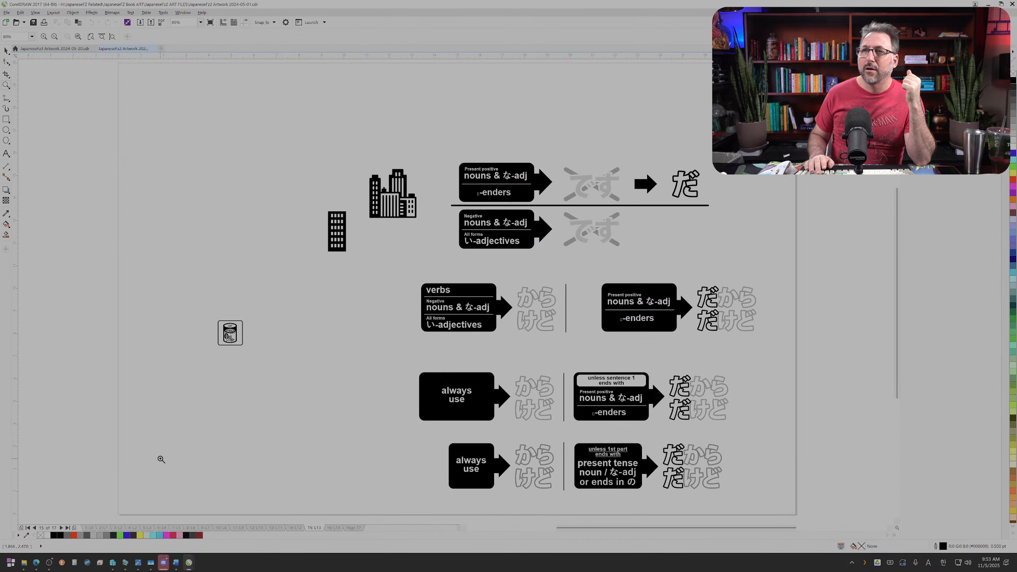
key("Page_Up")
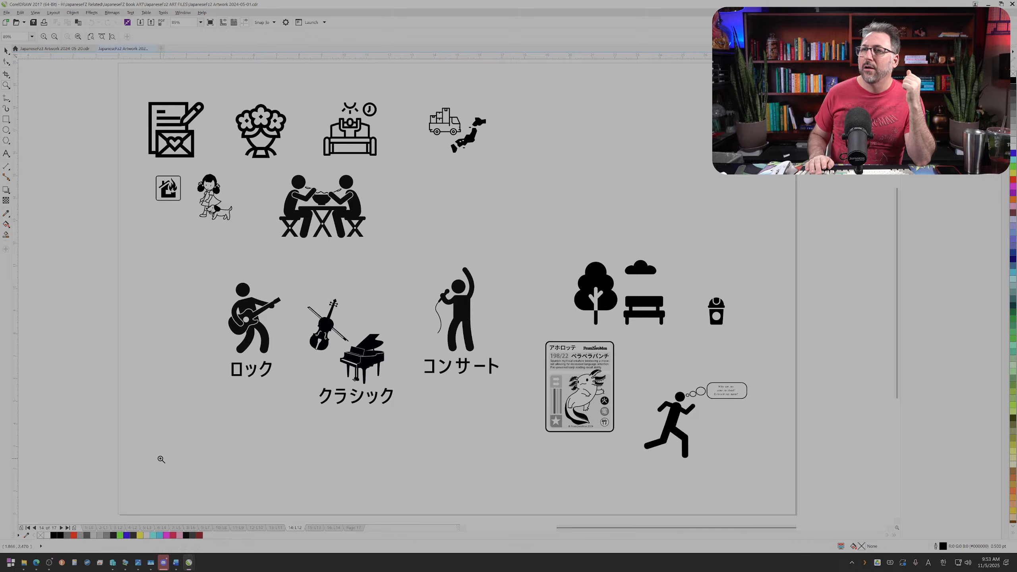
key("Page_Up")
key("Page_Up")
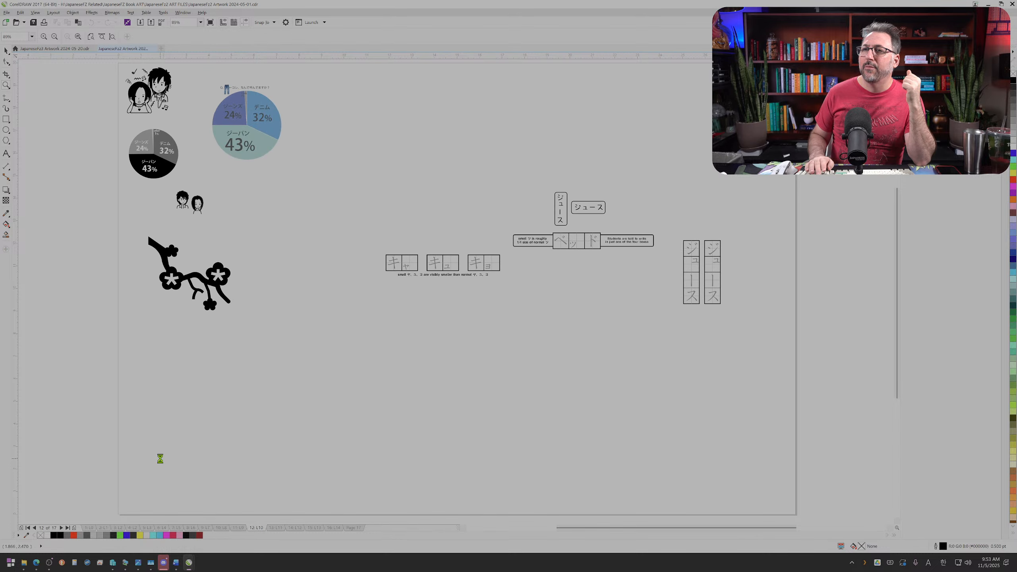
key("Page_Up")
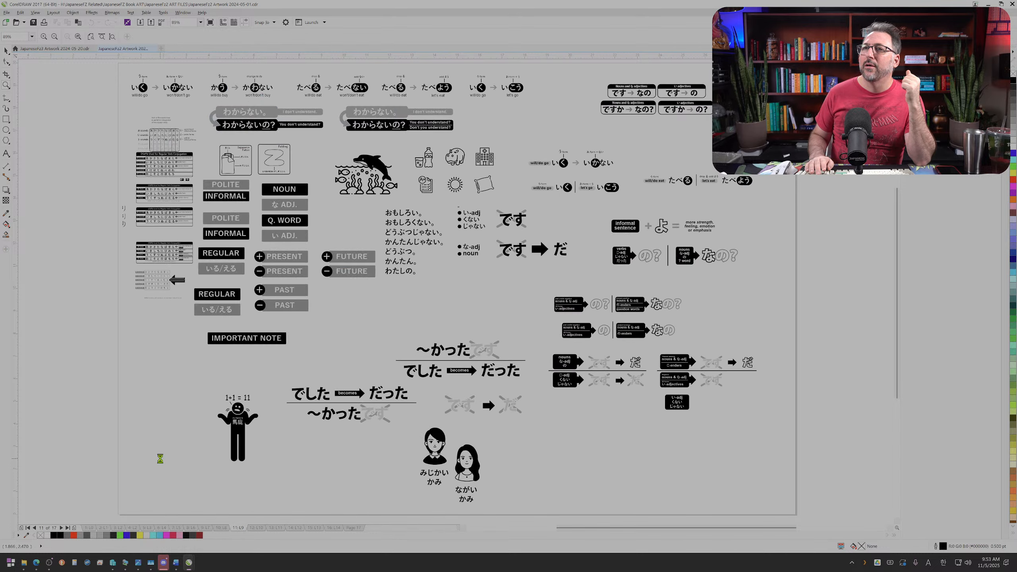
key("Page_Up")
key("Page_Up")
key("Page_Up")
key("Page_Up")
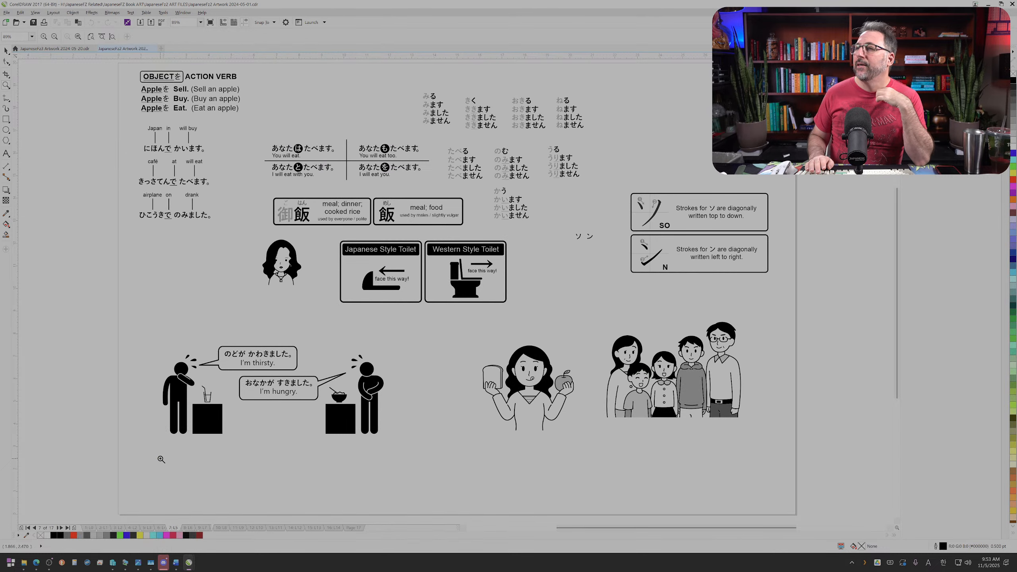
key("Page_Up")
key("Page_Up")
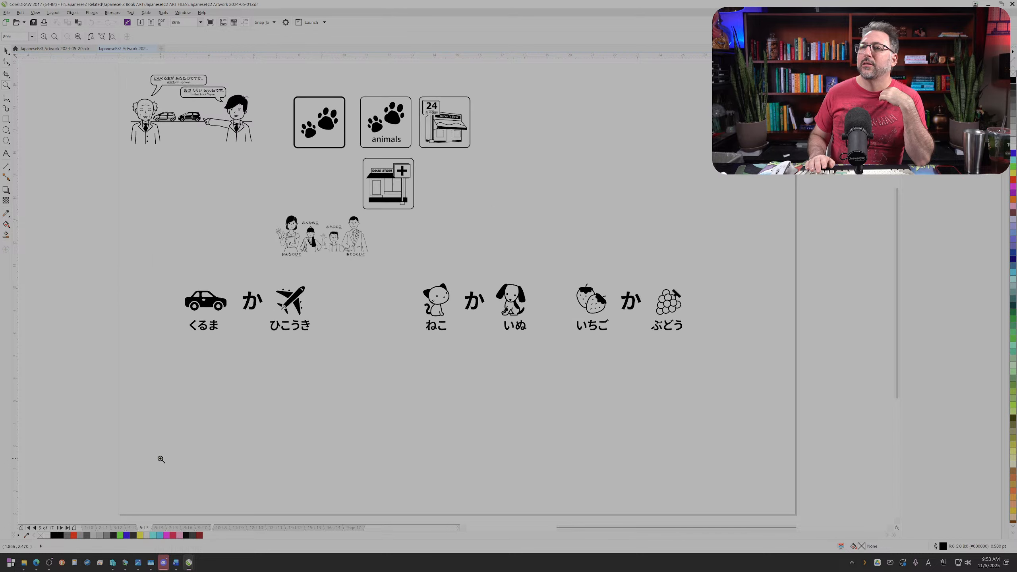
key("Page_Up")
key("Page_Up")
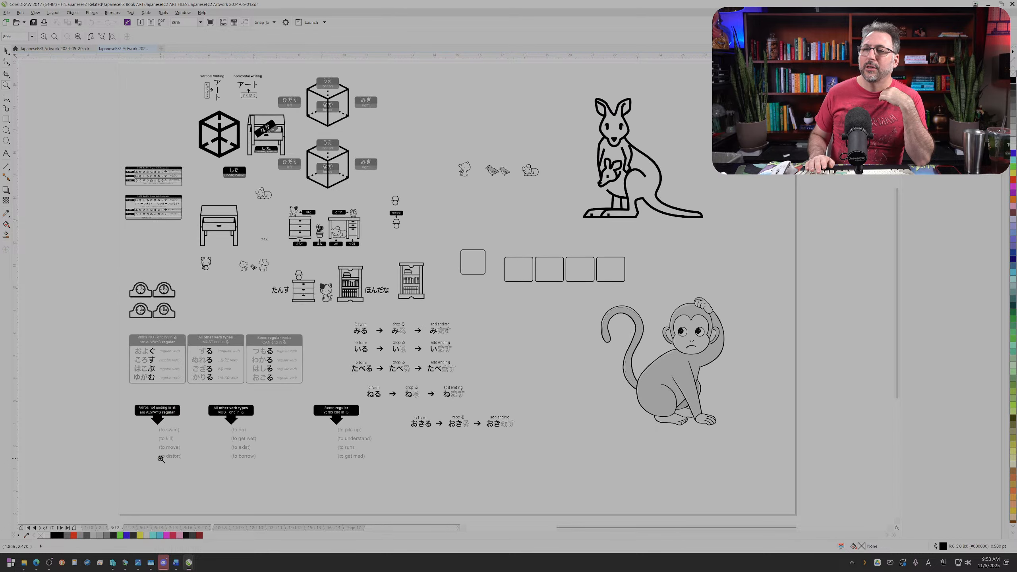
Step: Recheck the JapaneseFz2 artwork pages going forward from page 2 to page 15 for usable animal drawings
key("Page_Up")
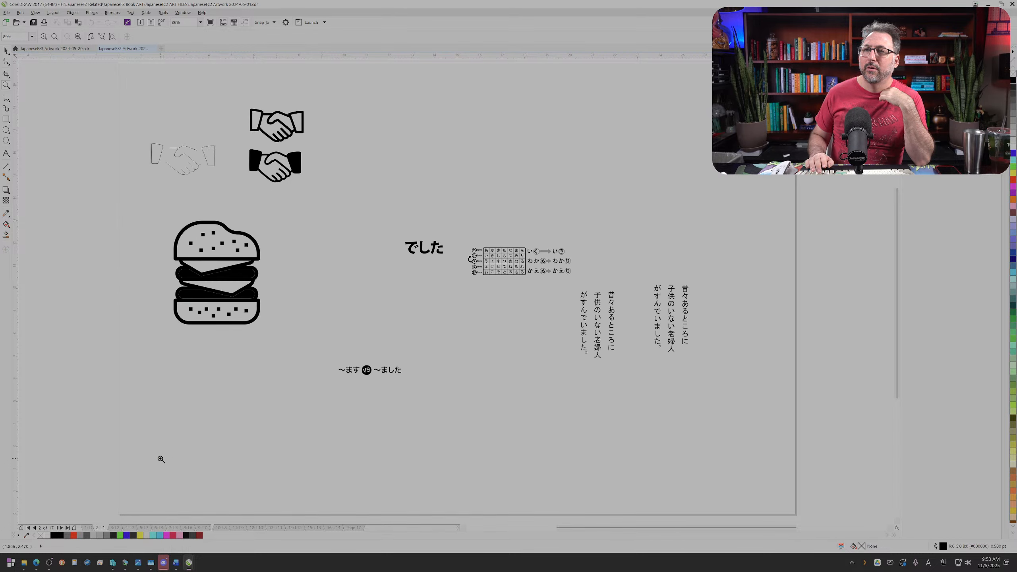
key("Page_Down")
key("Page_Down")
key("Page_Up")
key("Page_Down")
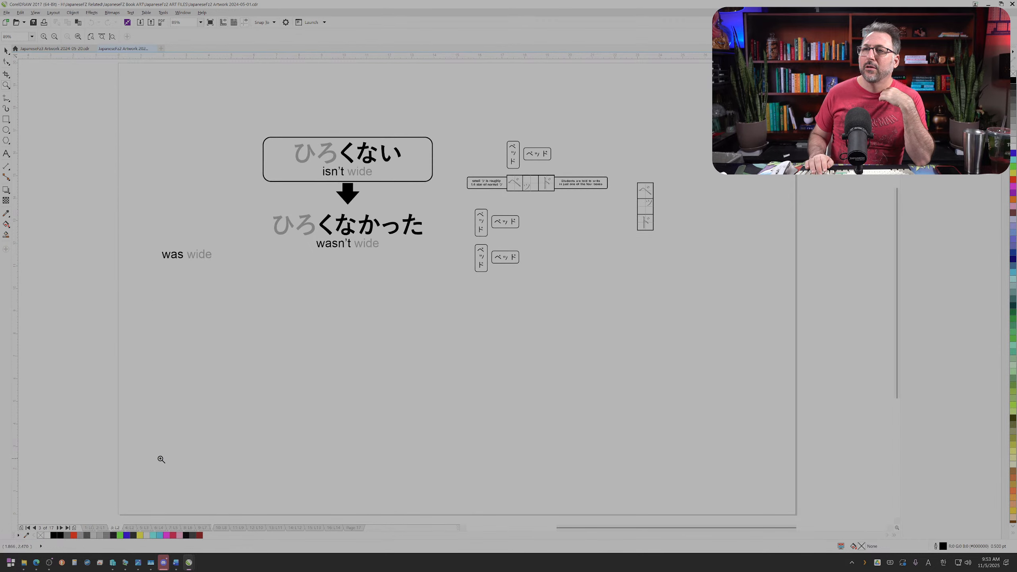
key("Page_Down")
key("Page_Up")
key("Page_Up")
key("Page_Down")
key("Page_Down")
key("Page_Down")
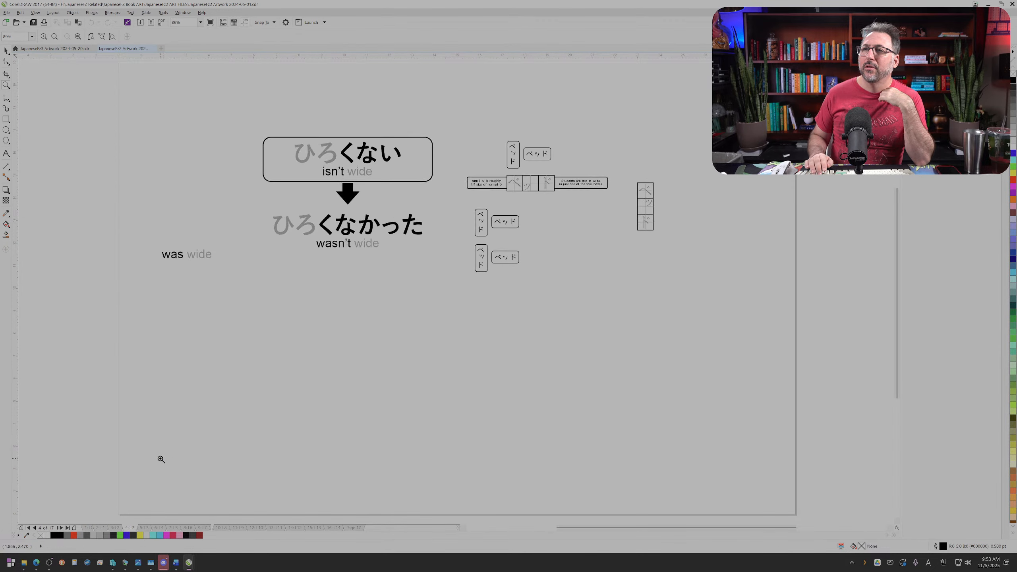
key("Page_Down")
key("Page_Down")
key("Page_Down")
key("Page_Down")
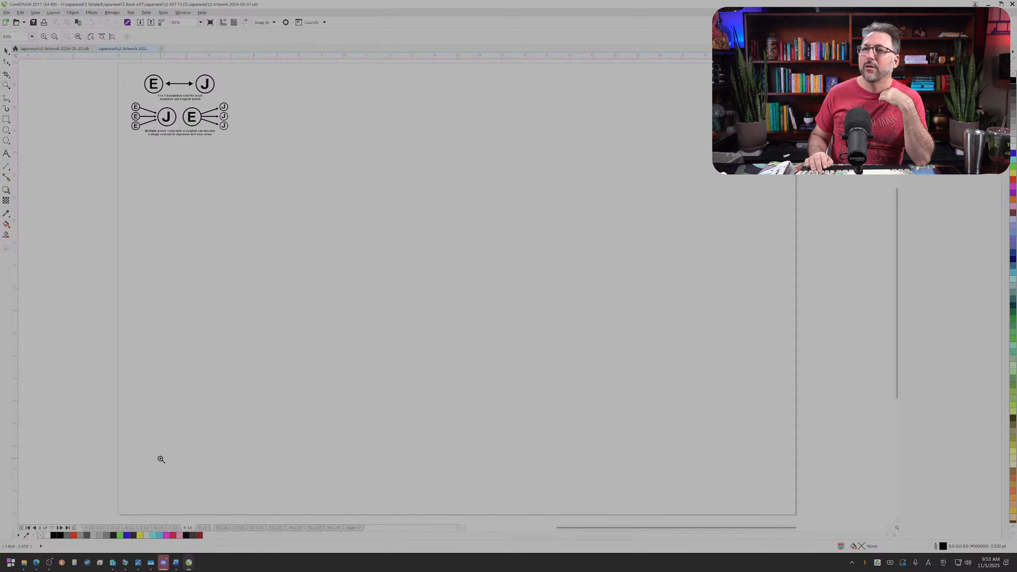
key("Page_Down")
key("Page_Down")
key("Page_Down")
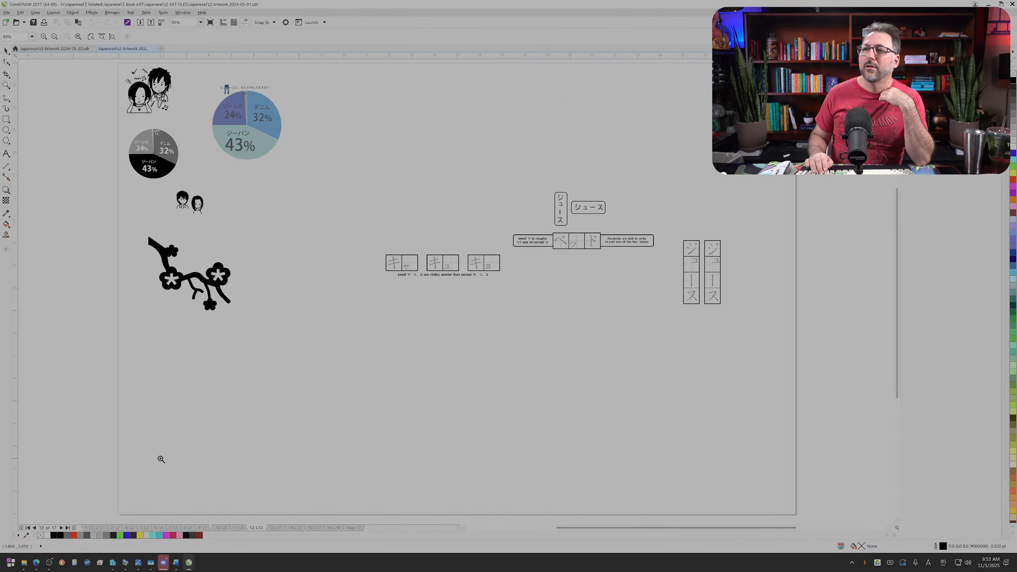
Step: Check the remaining JapaneseFz2 artwork pages through page 17 for ant drawings, without inserting a new page
key("Page_Down")
key("Page_Down")
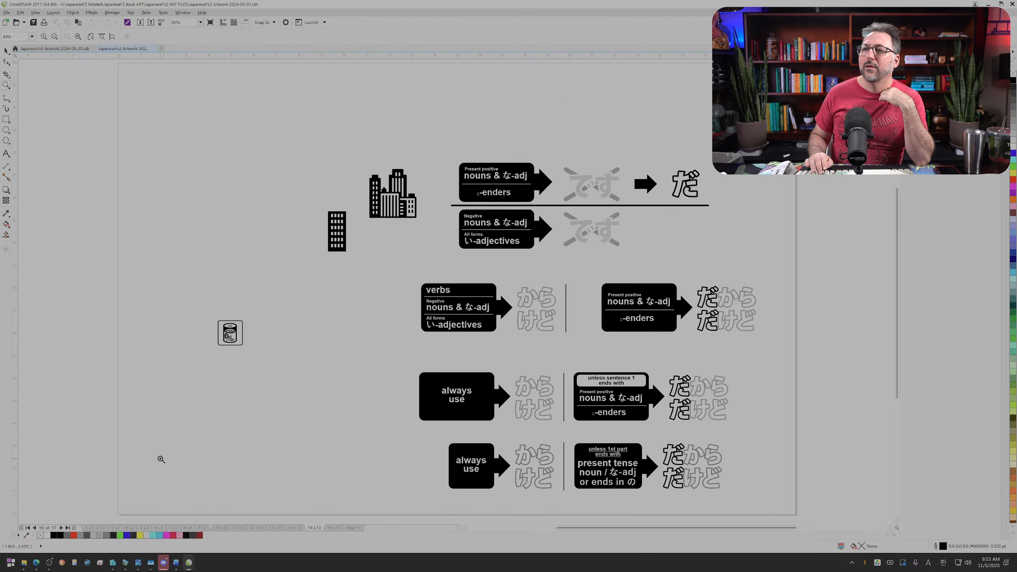
key("Page_Down")
key("Page_Down")
key("Page_Down")
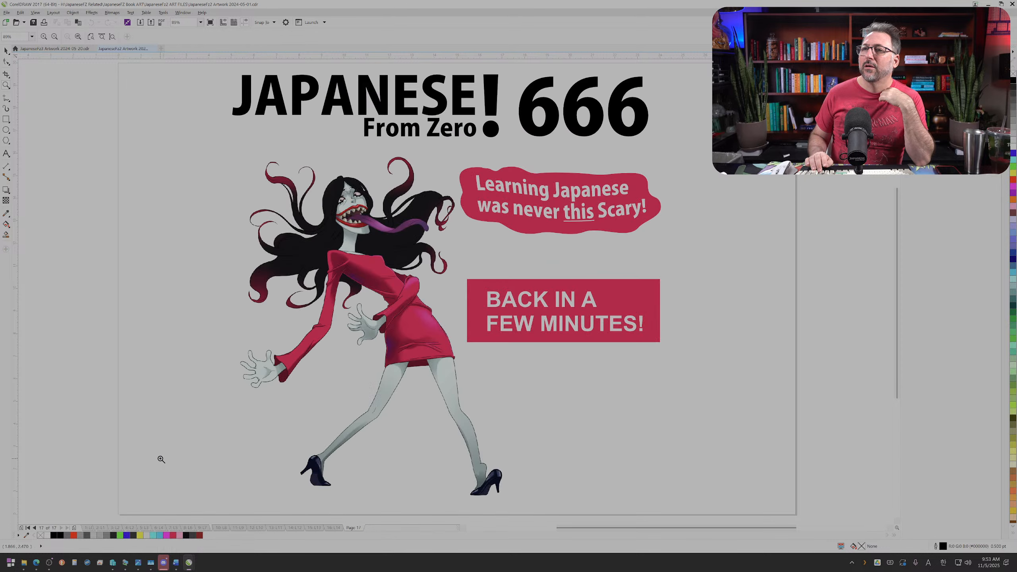
left_click(16, 21)
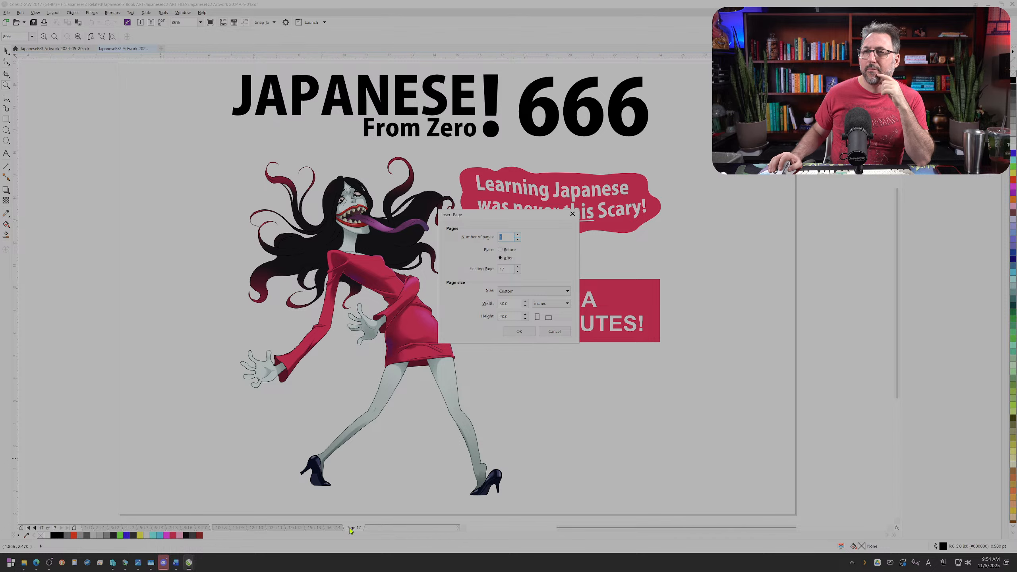
left_click(552, 332)
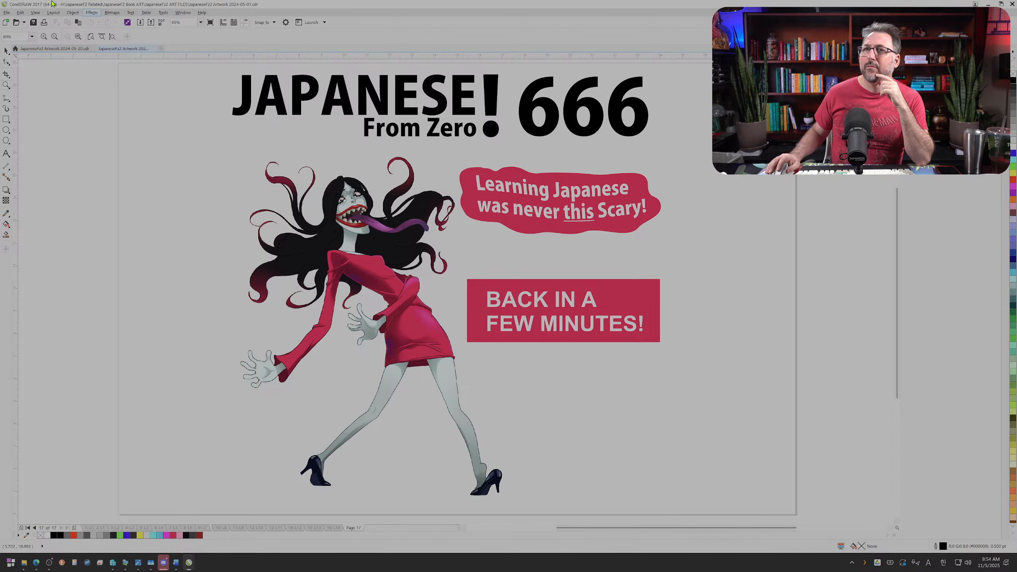
Step: Open JapaneseFz1 Artwork MASTER 2023-05-15.cdr from the JapaneseFz1 ART FILES folder, with the newest files listed first and full names readable
left_click(16, 22)
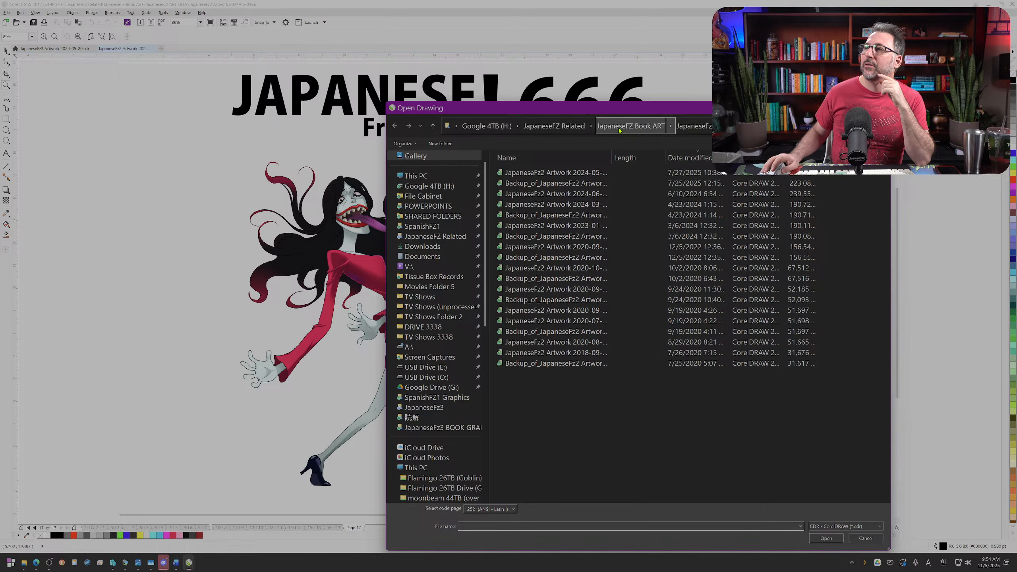
left_click(632, 126)
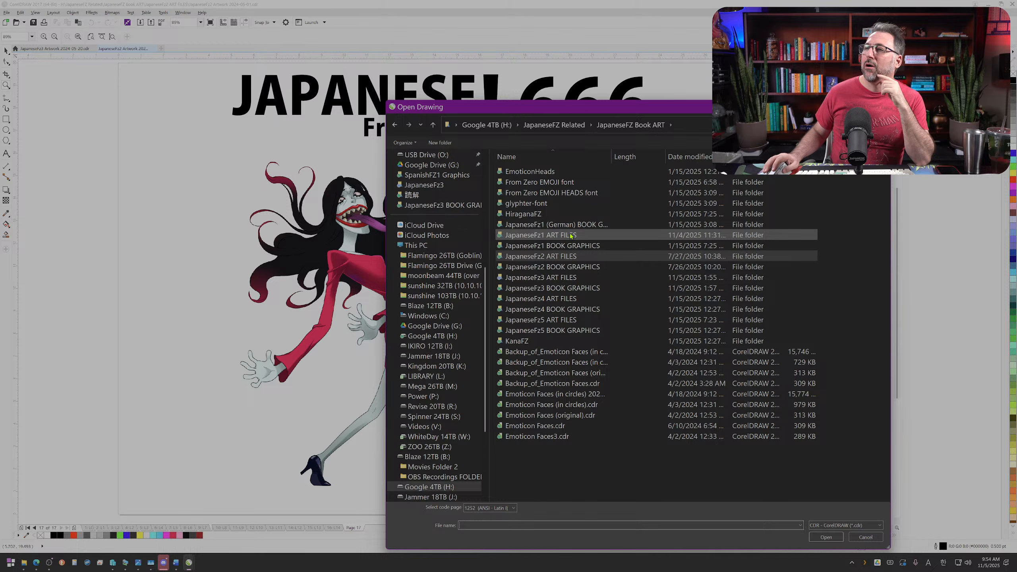
double_click(570, 235)
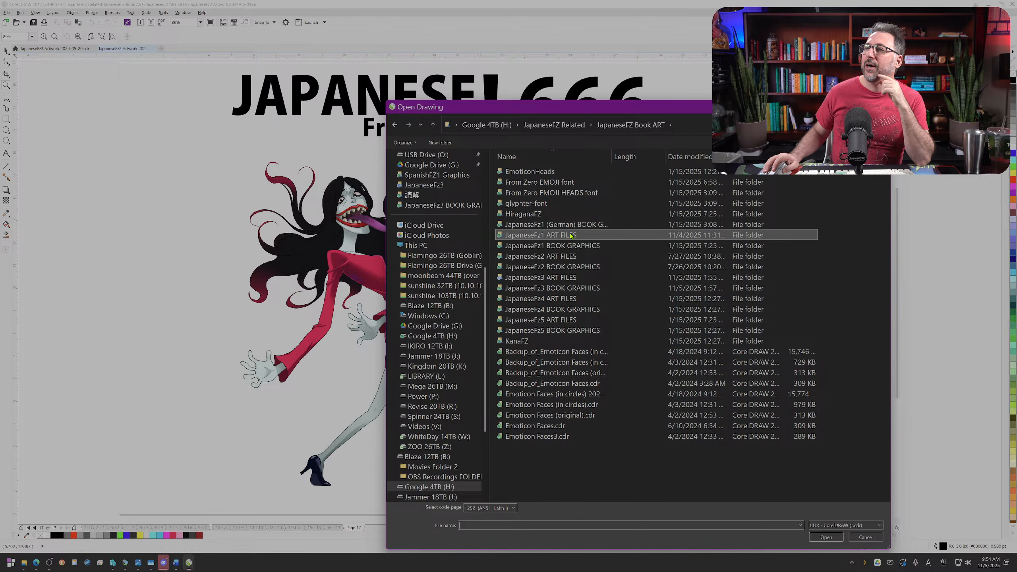
left_click(691, 157)
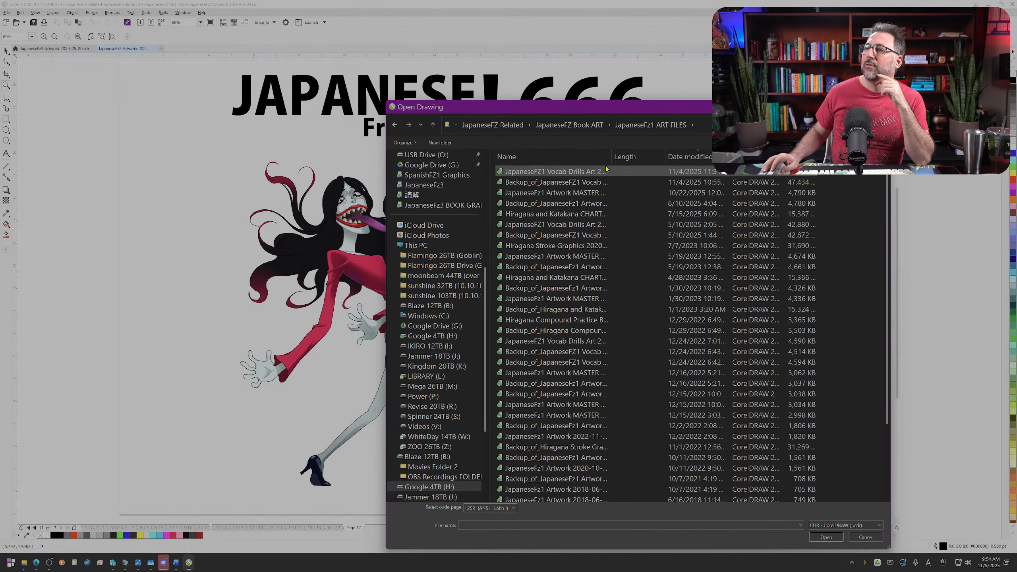
left_click_drag(611, 157, 698, 157)
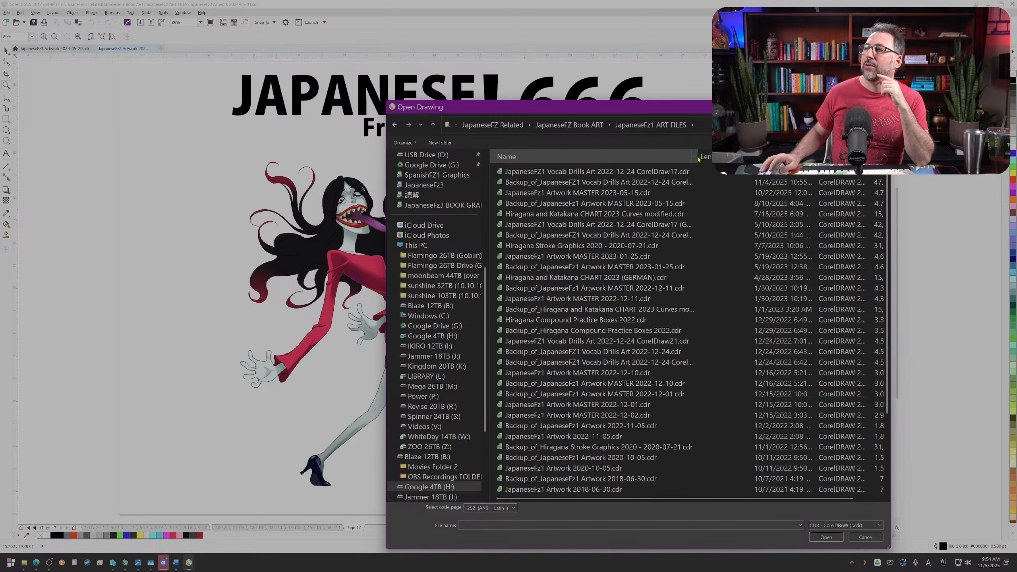
double_click(632, 193)
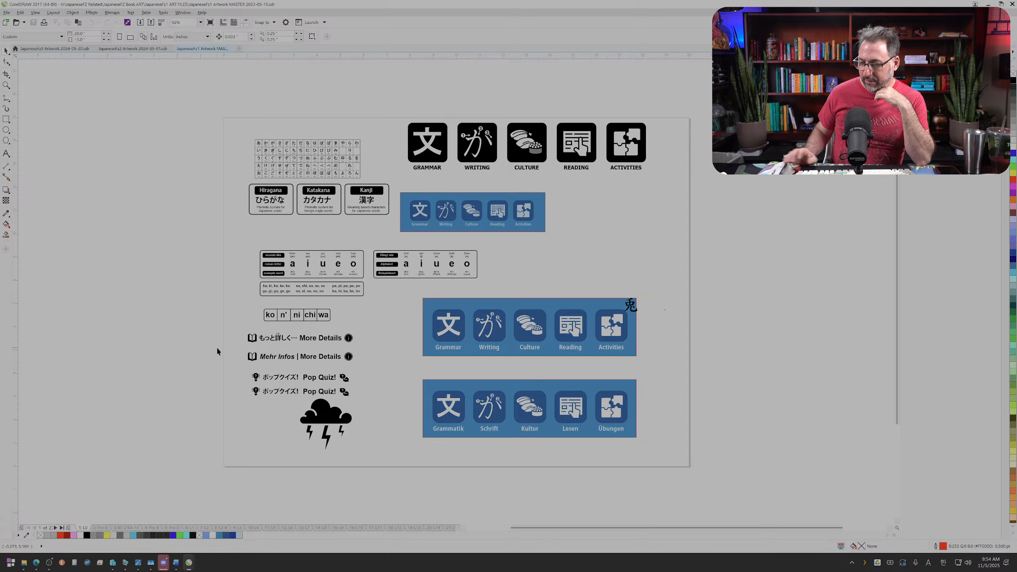
Step: Look through the JapaneseFz1 artwork pages from page 1 to page 12 for anteater and ant drawings
key("Page_Down")
key("Page_Down")
key("Page_Down")
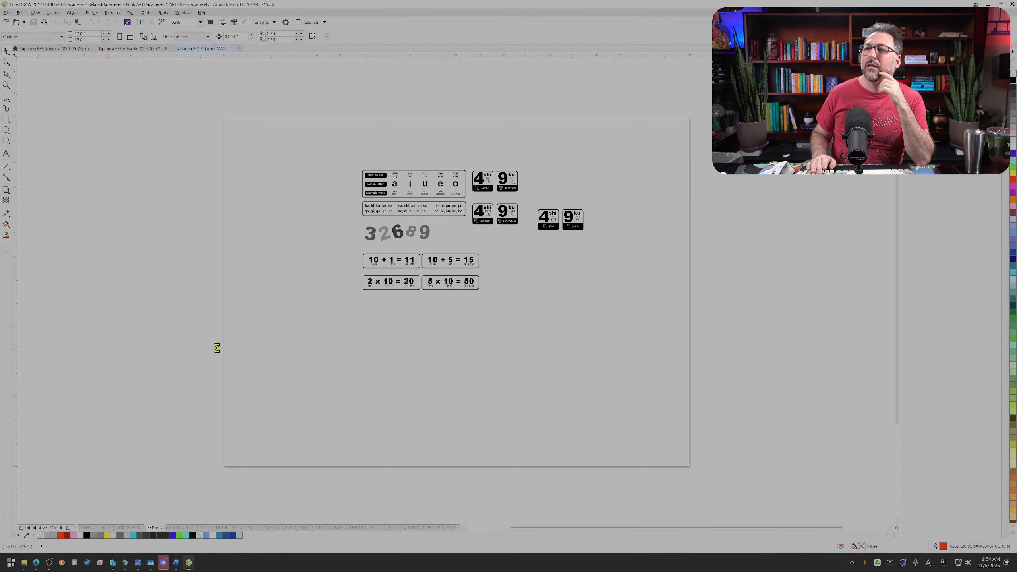
key("Page_Down")
key("Page_Down")
key("Page_Down")
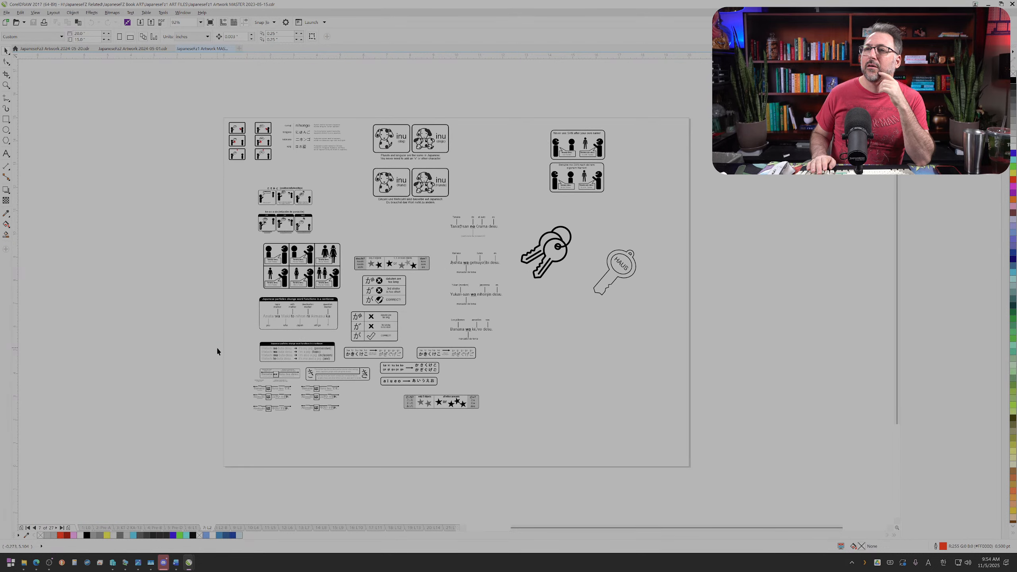
key("Page_Down")
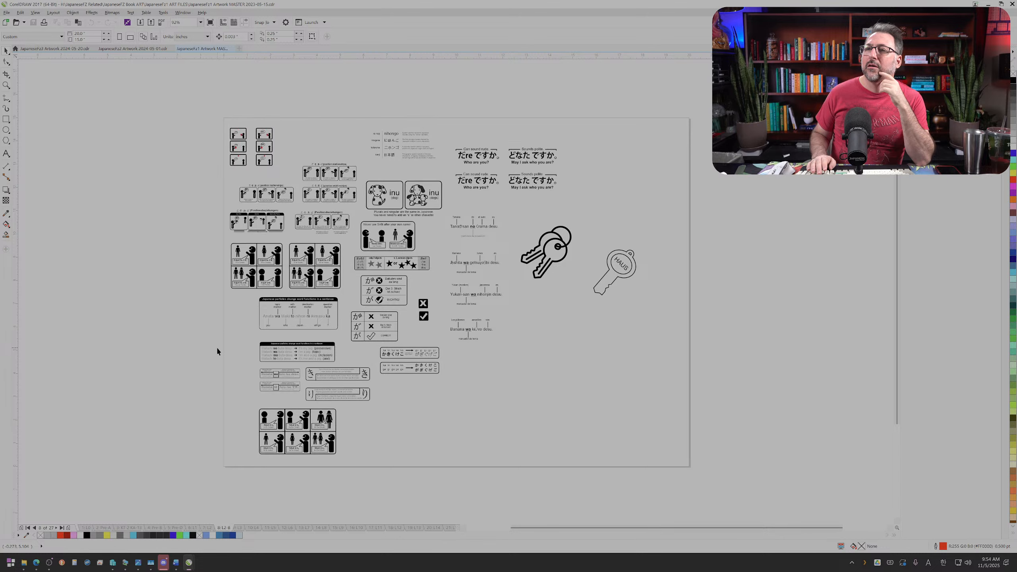
key("Page_Down")
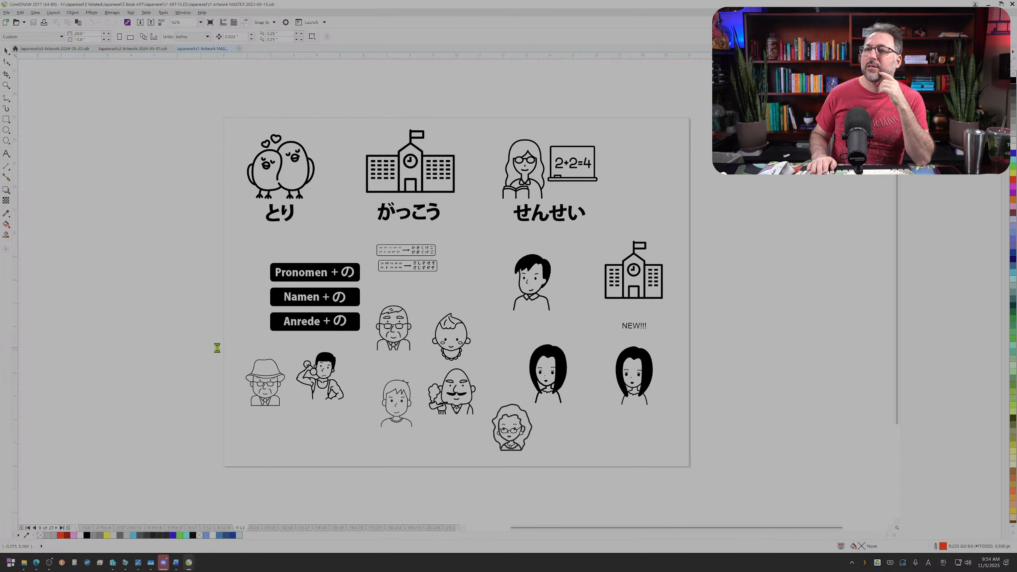
key("Page_Up")
key("Page_Down")
key("Page_Down")
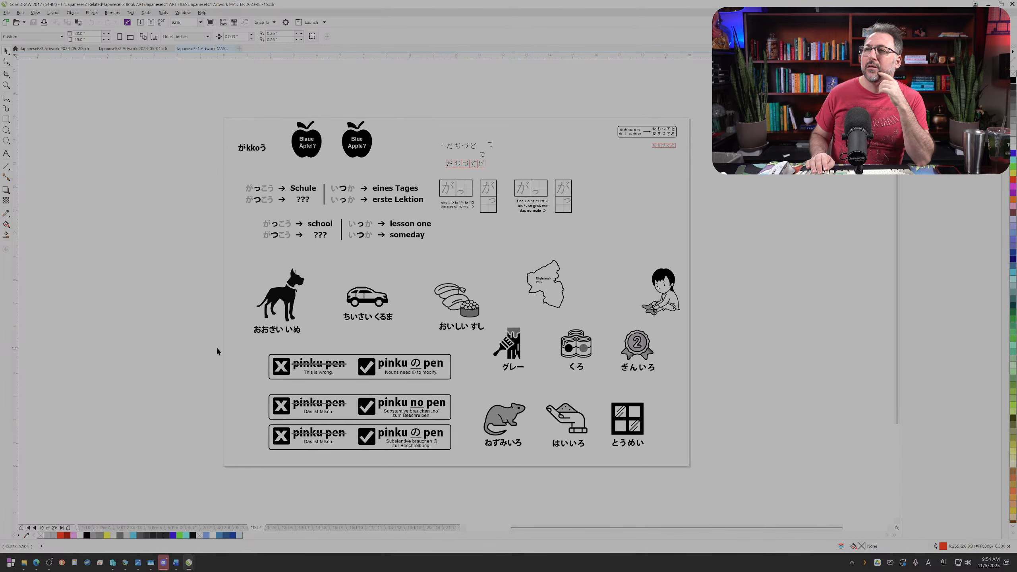
key("Page_Down")
key("Page_Down")
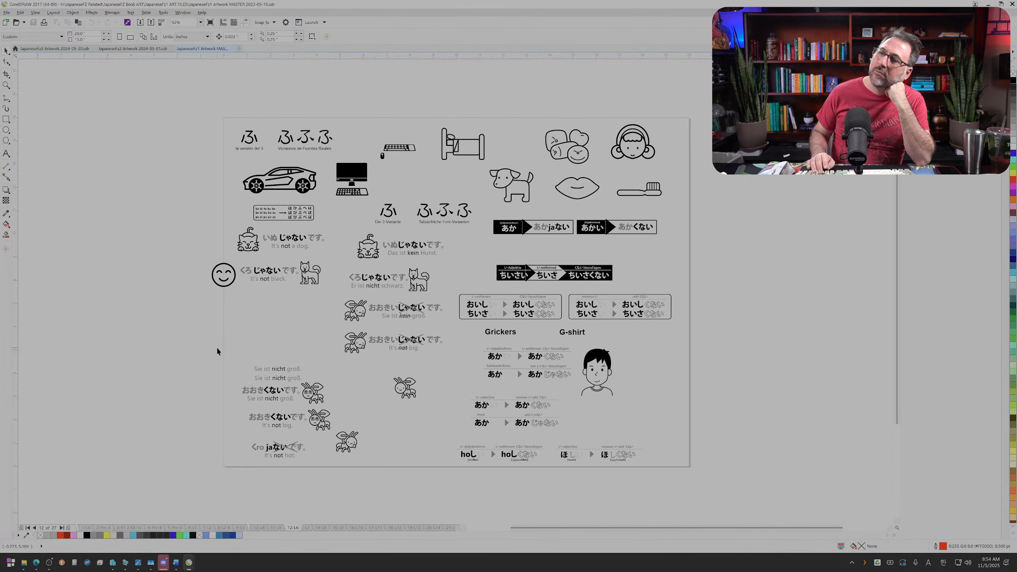
Step: Compare the ant drawings on page 12 and copy the sad ant beside the crossed-out "It's not hot" sentence
scroll(311, 426, "up", 5)
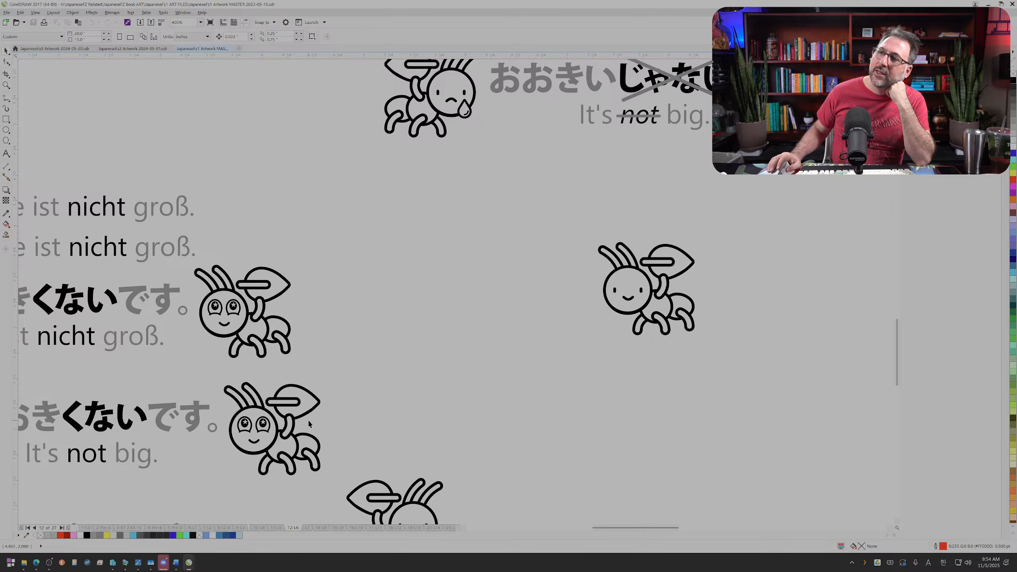
scroll(308, 424, "down", 2)
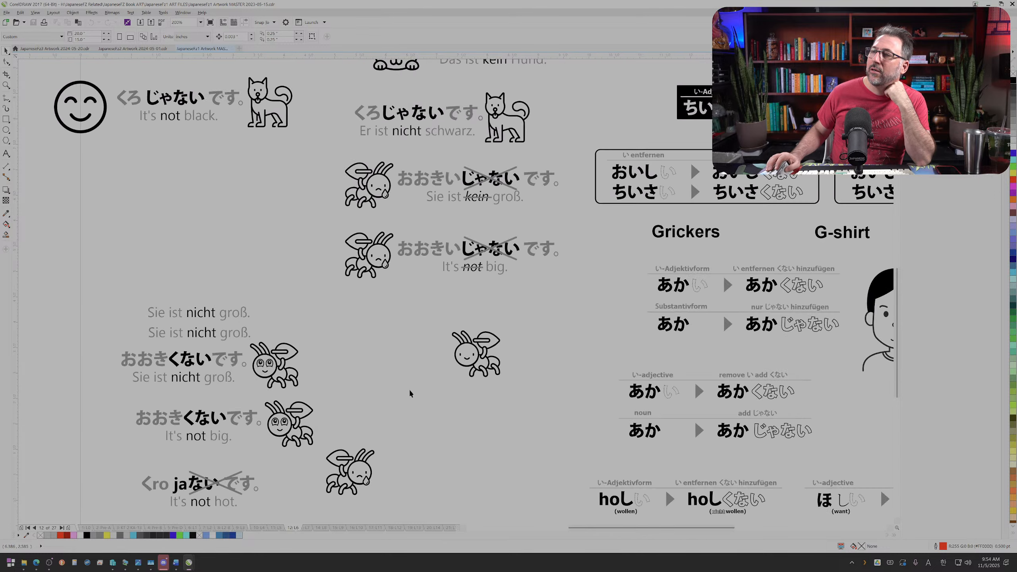
scroll(476, 345, "up", 2)
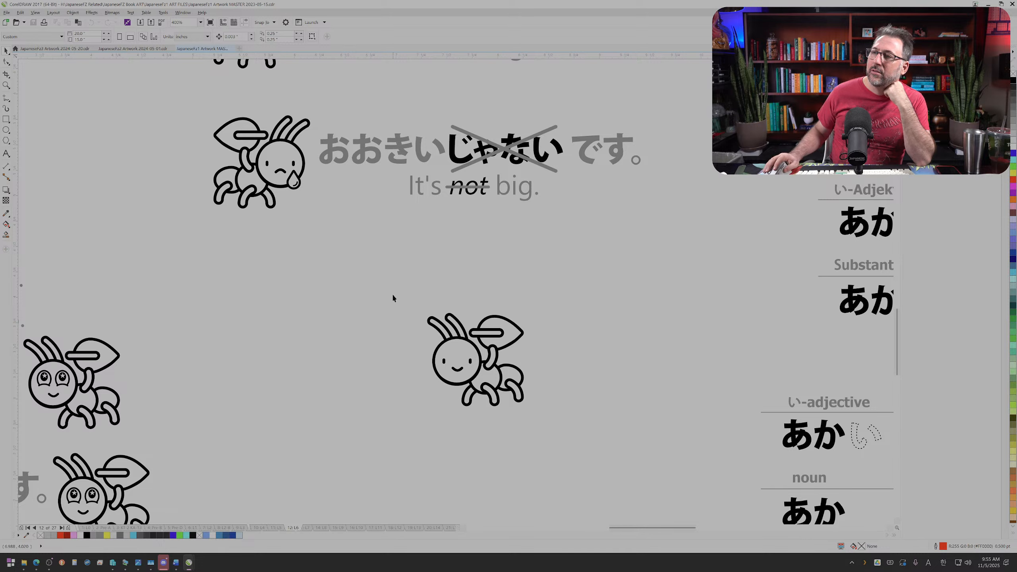
scroll(393, 298, "down", 2)
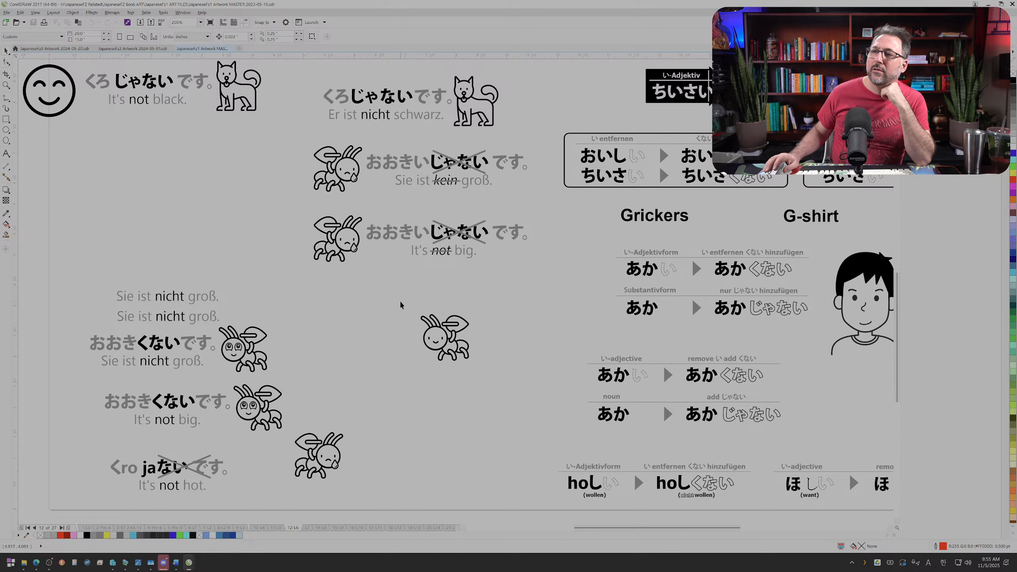
left_click_drag(400, 305, 535, 385)
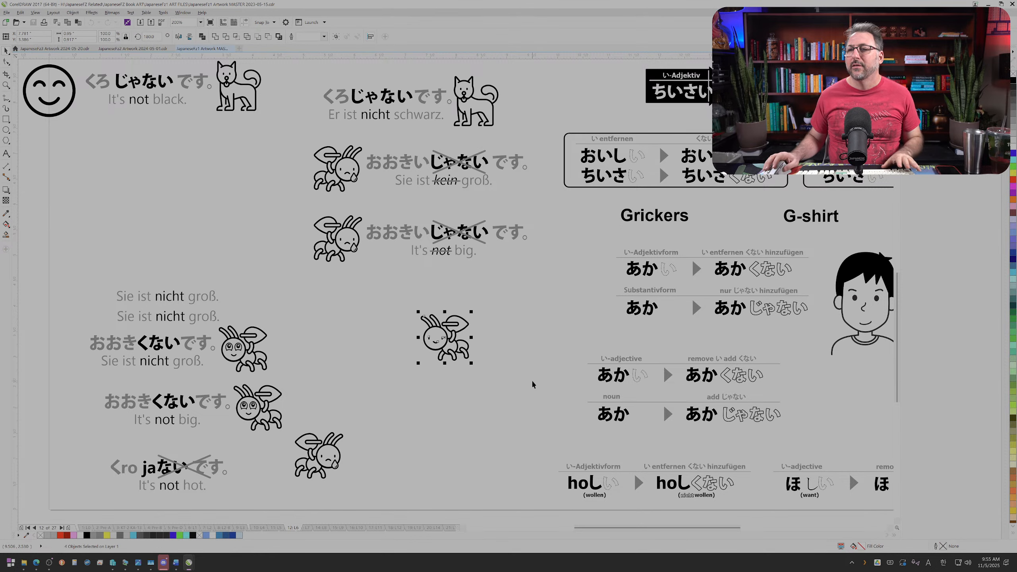
left_click(386, 487)
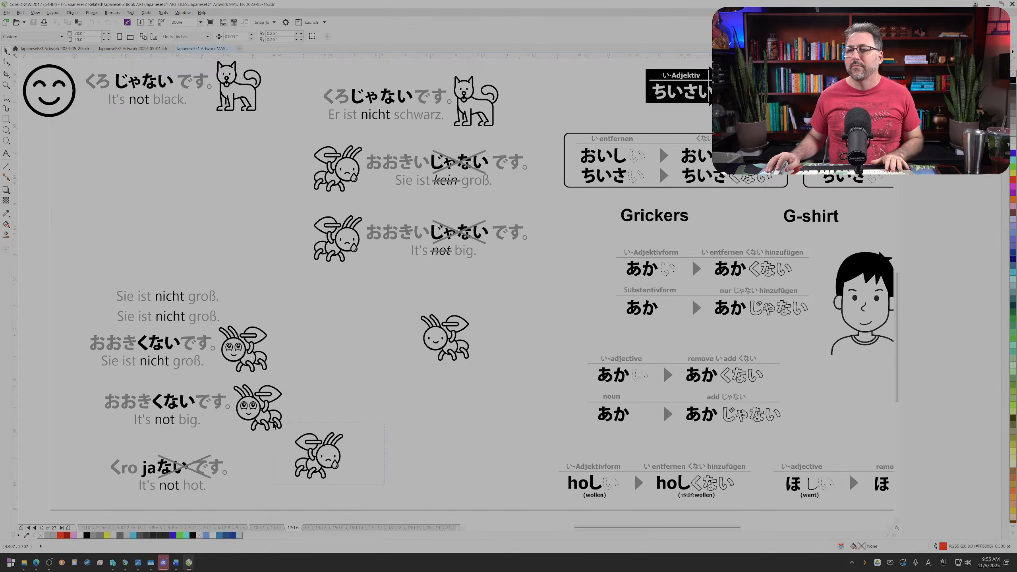
left_click_drag(273, 423, 274, 425)
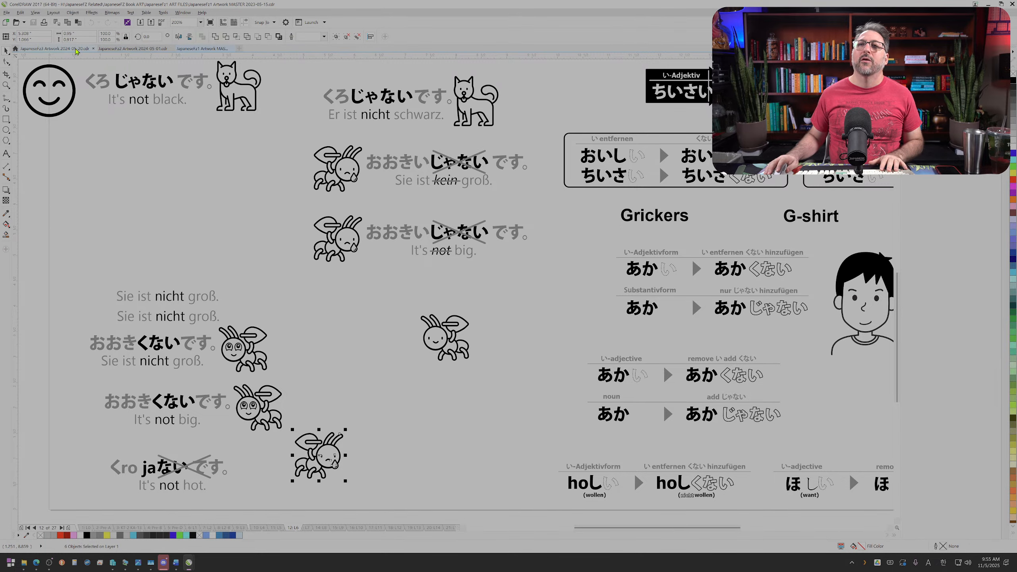
Step: Return to the JapaneseFz3 artwork, check the current lesson in the Word document, and go to artwork page 10
left_click(76, 48)
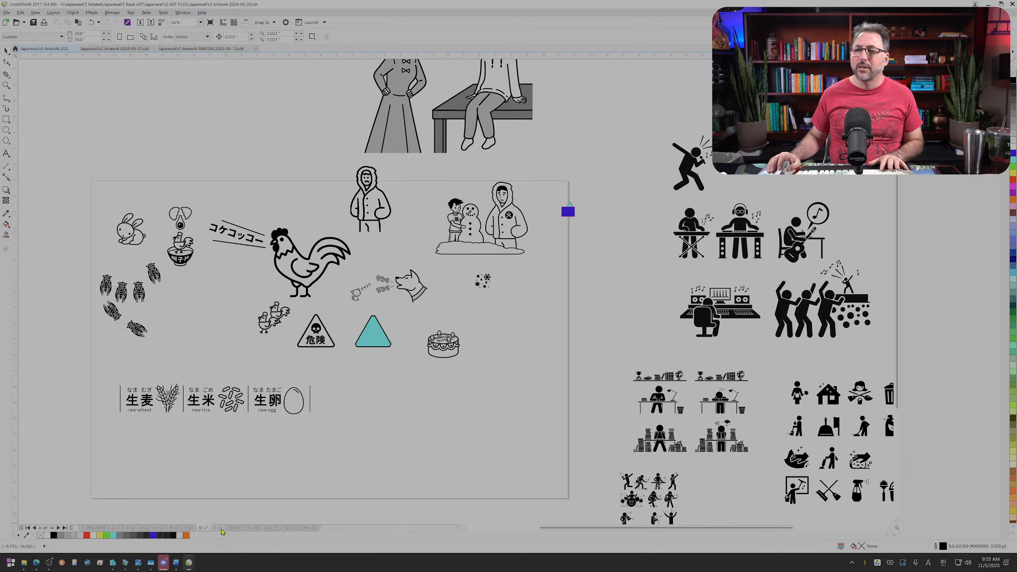
mouse_move(190, 563)
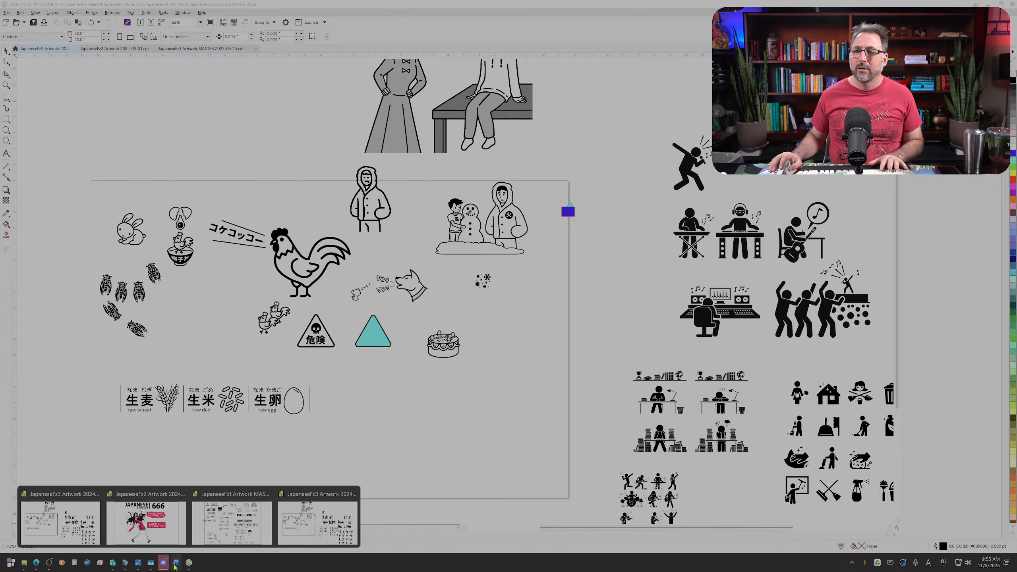
left_click(176, 564)
left_click(176, 564)
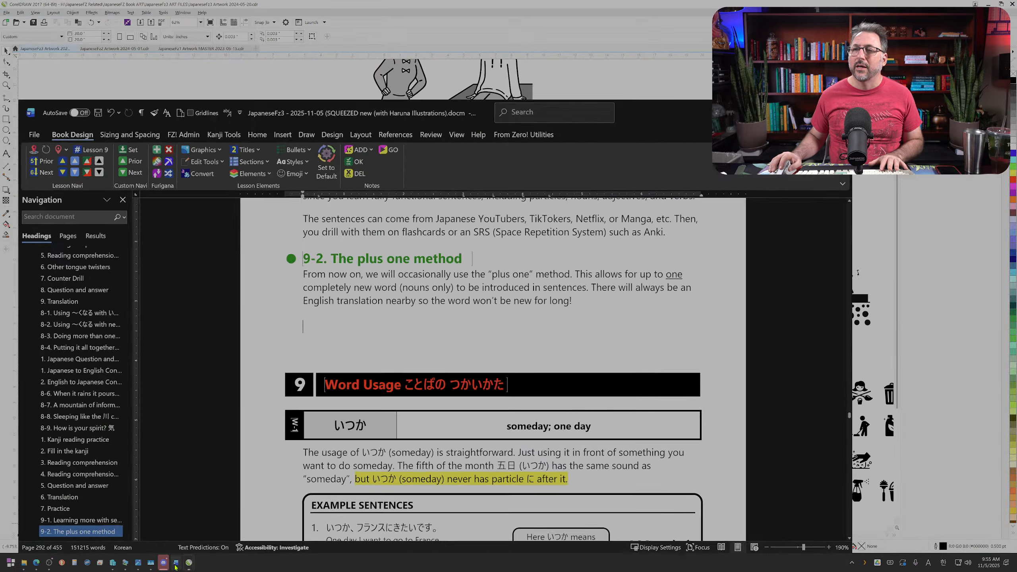
left_click(237, 529)
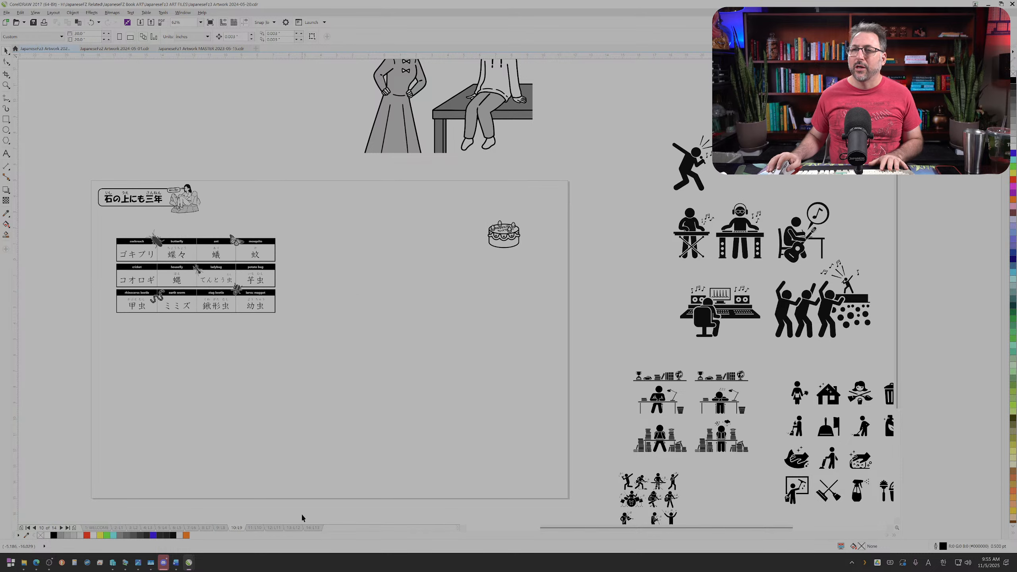
Step: Paste the sad ant onto page 10 and combine its parts into a single curve
key("ctrl+v")
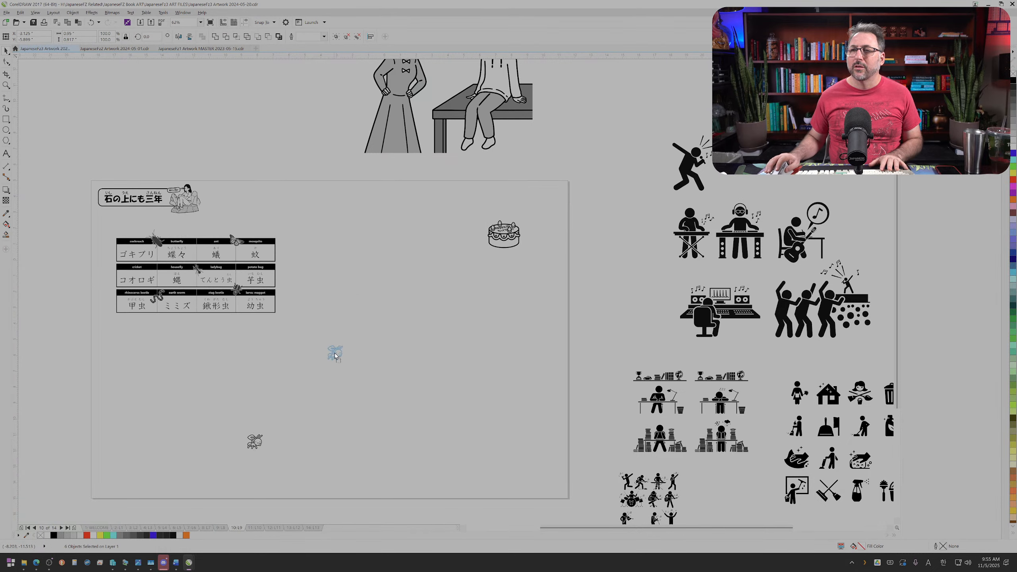
key("shift+F2")
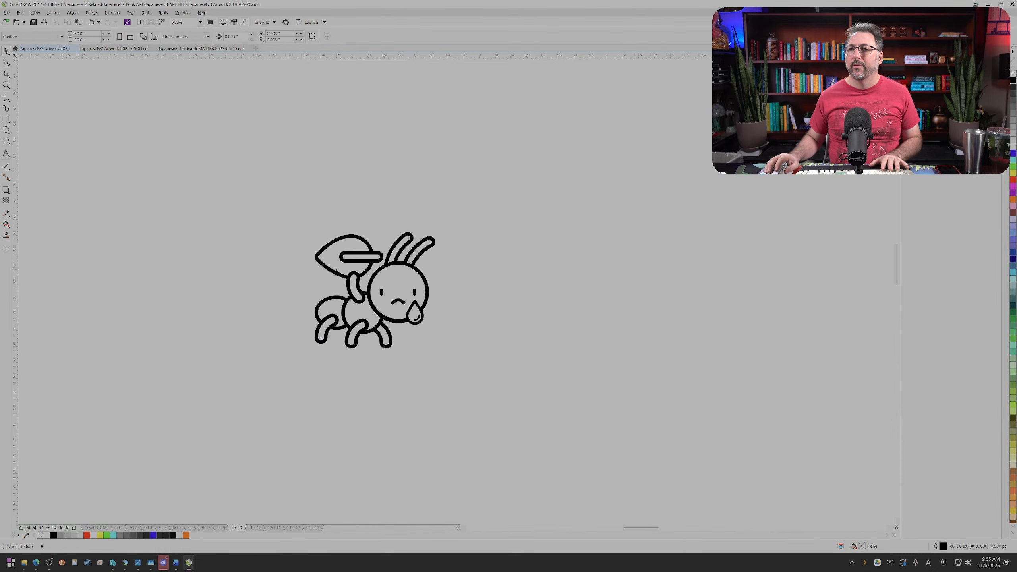
key("ctrl+l")
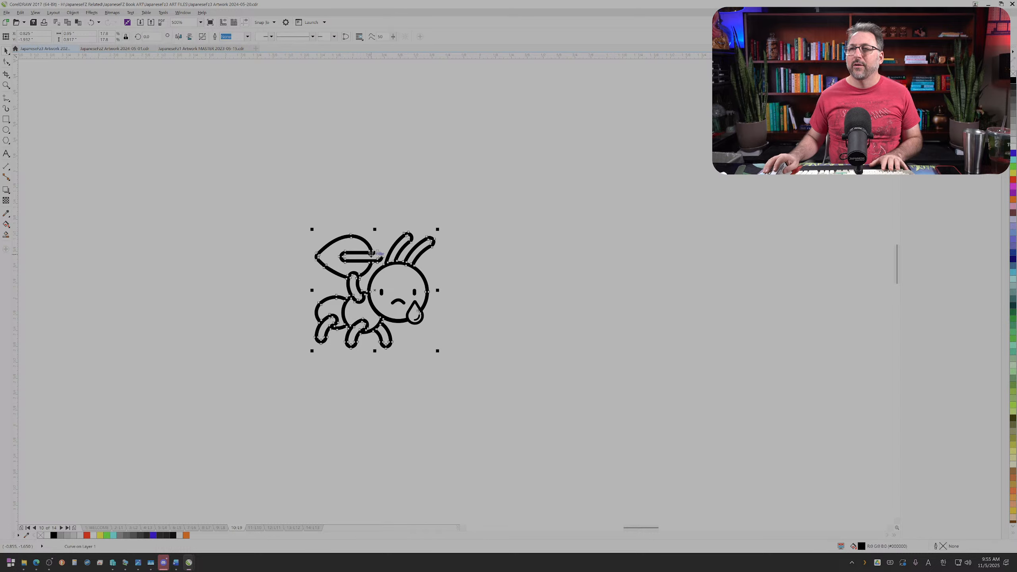
Step: Delete the nodes of the leaf and its stem above the ant's raised arm with the Shape tool
left_click(6, 62)
scroll(327, 261, "up", 1)
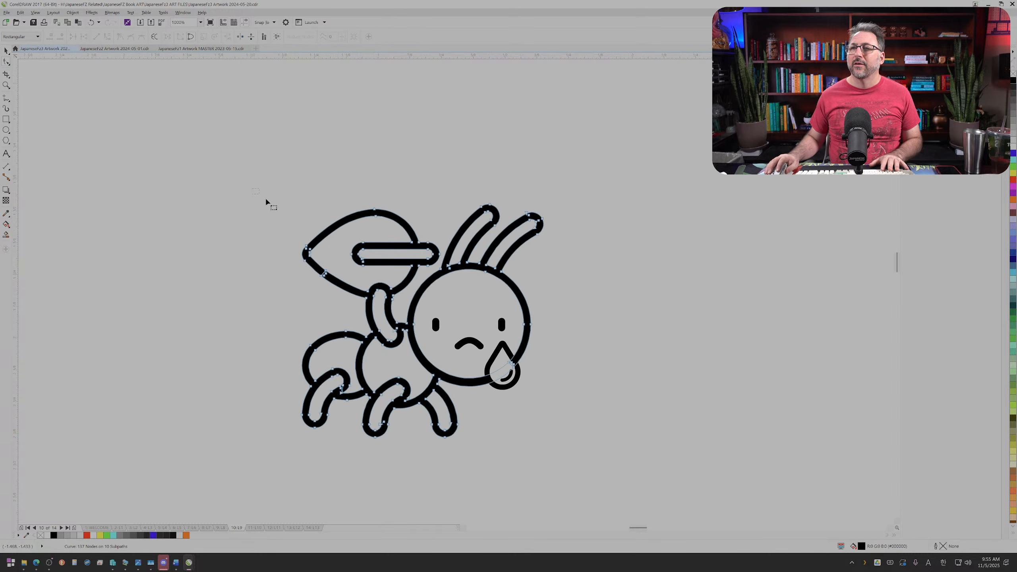
left_click_drag(252, 189, 442, 275)
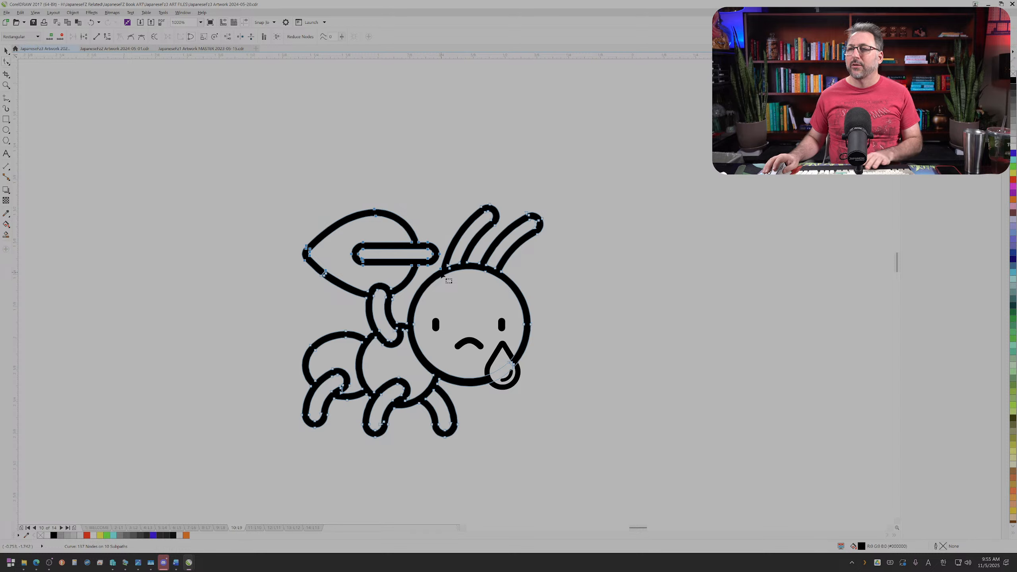
key("Delete")
scroll(342, 284, "up", 1)
scroll(342, 284, "up", 1)
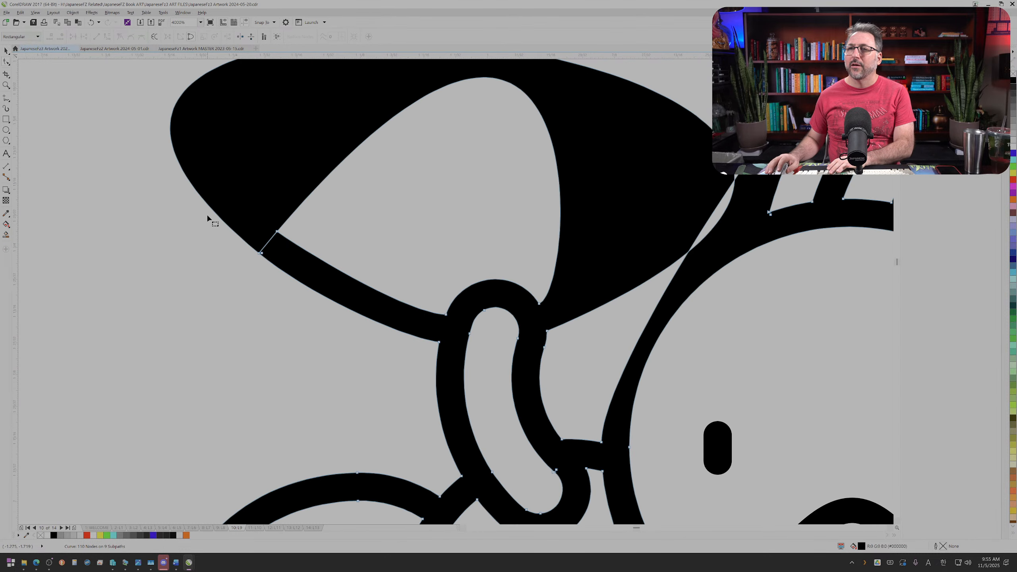
left_click_drag(207, 216, 301, 277)
key("Delete")
Step: Try to flatten the leftover leaf spike on the left side of the raised arm by converting its segment to a line
left_click_drag(429, 301, 454, 349)
left_click(96, 37)
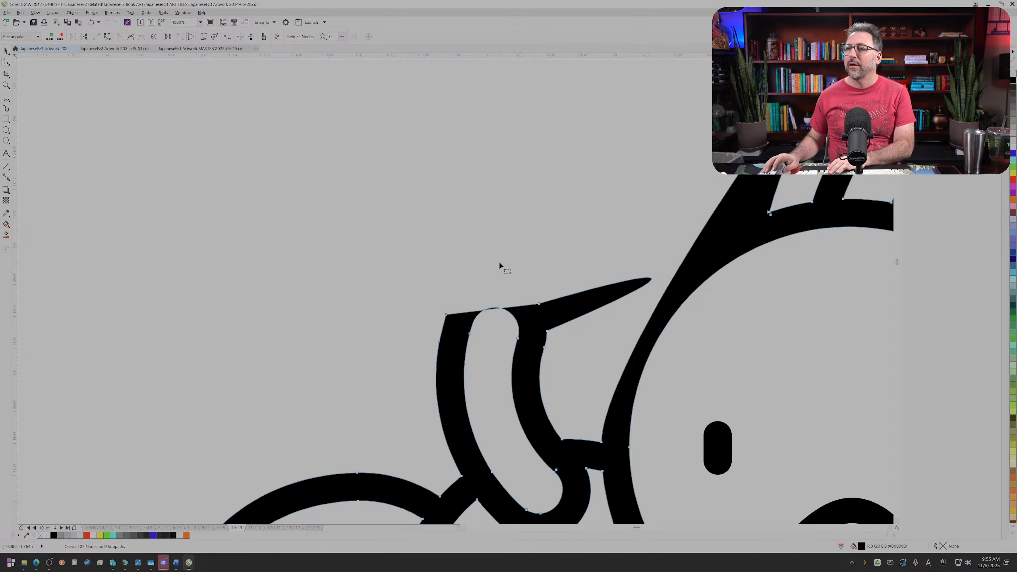
key("ctrl+z")
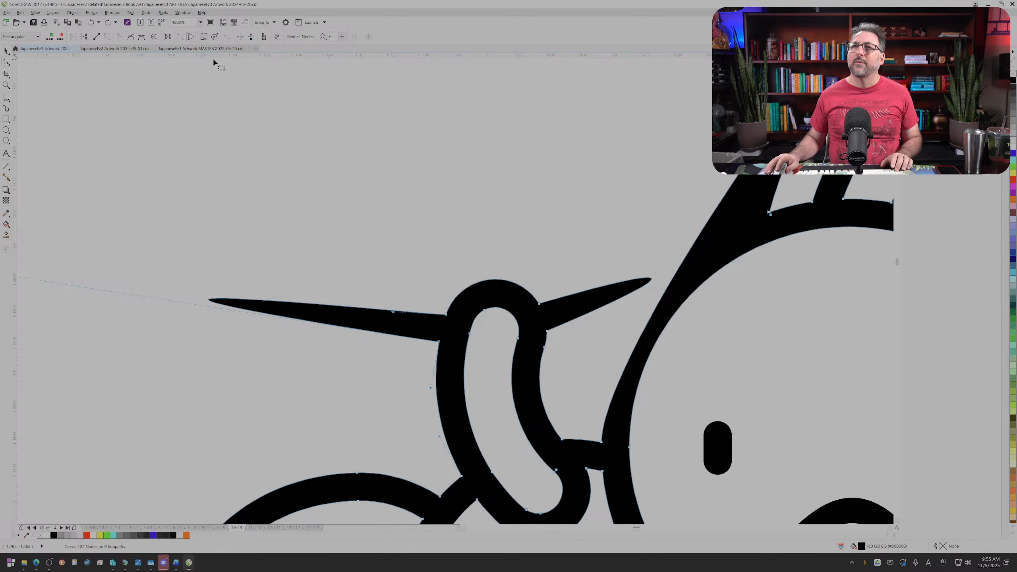
left_click(96, 37)
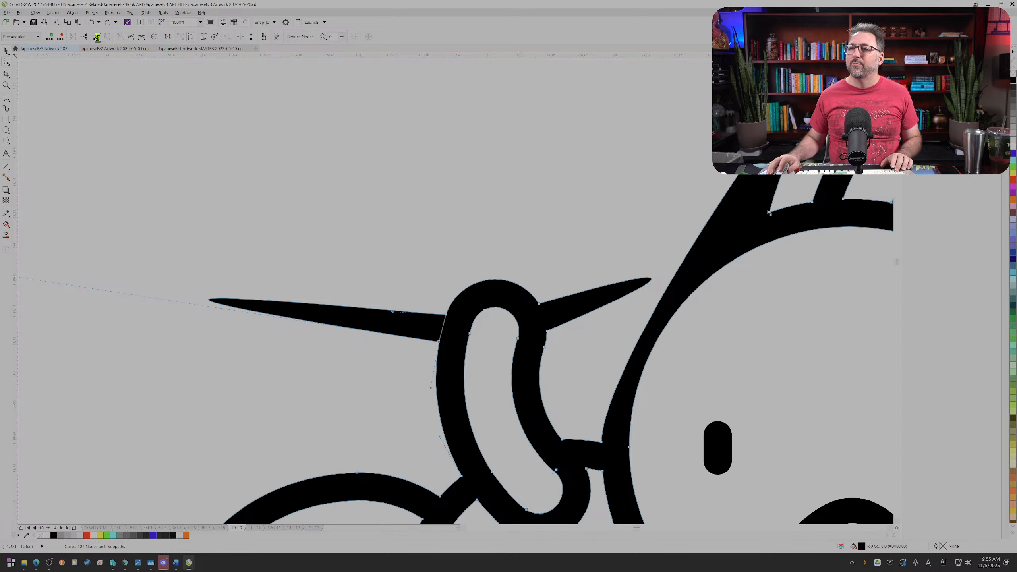
Step: Try to remove the spike on the right side of the raised arm by straightening its segment and pulling its curve handle back to the arm
left_click_drag(573, 352, 540, 327)
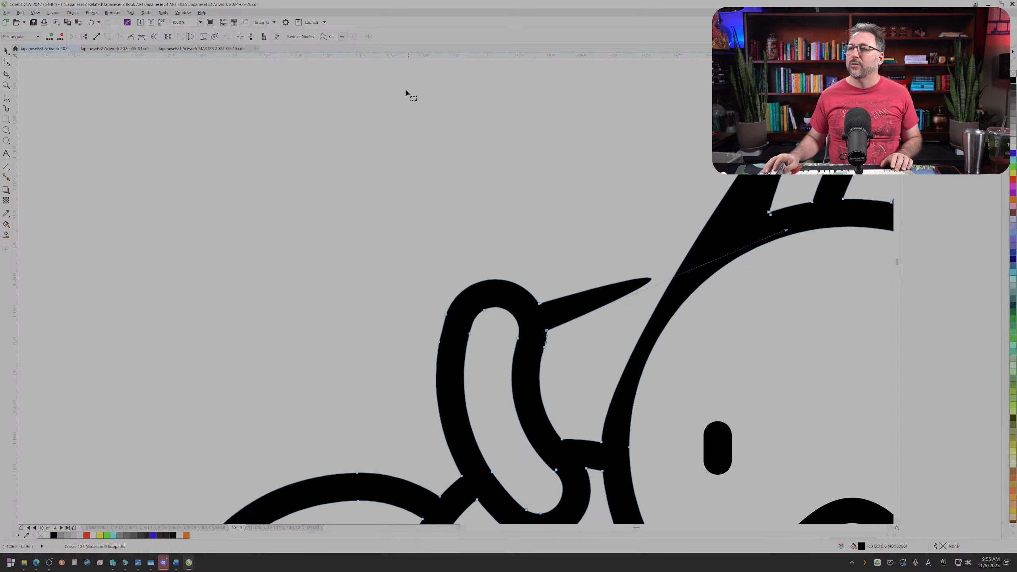
left_click(97, 36)
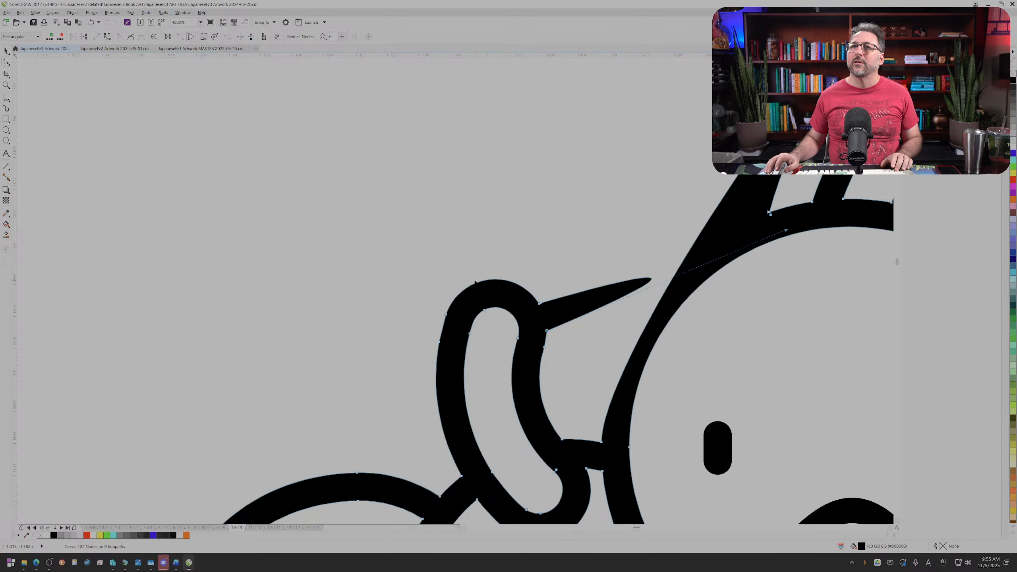
key("ctrl+z")
left_click_drag(531, 281, 541, 297)
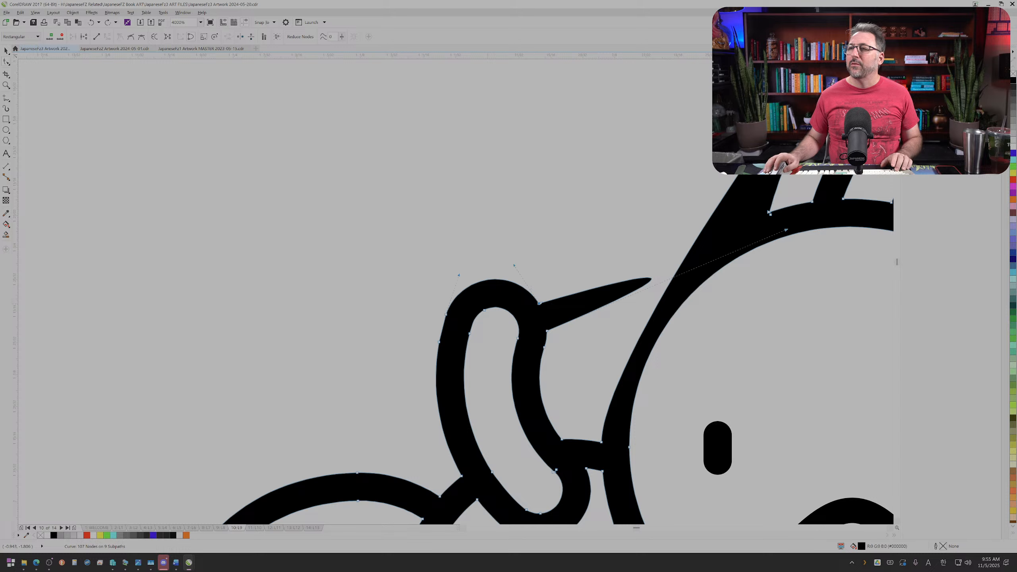
left_click(547, 332)
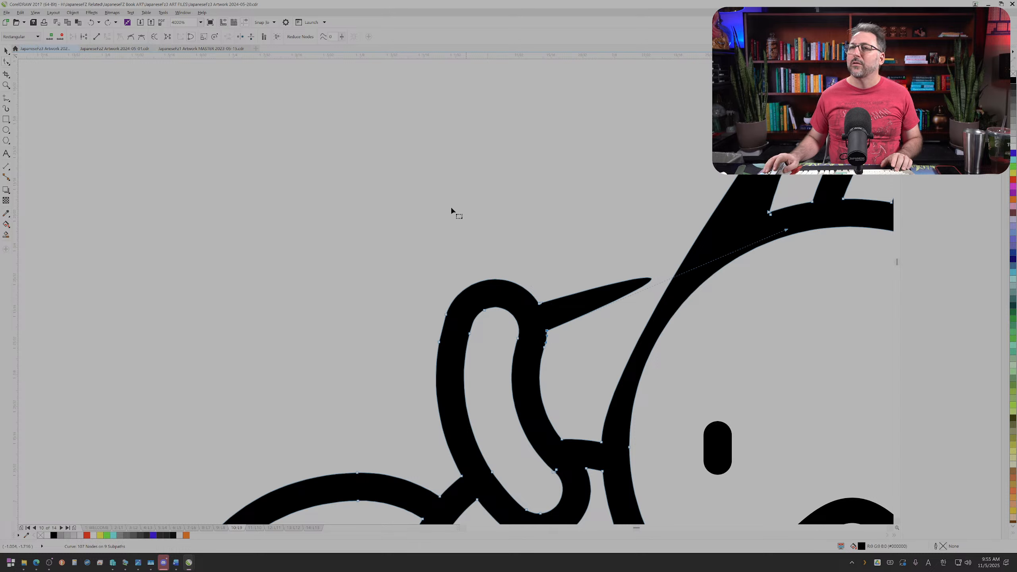
left_click(96, 37)
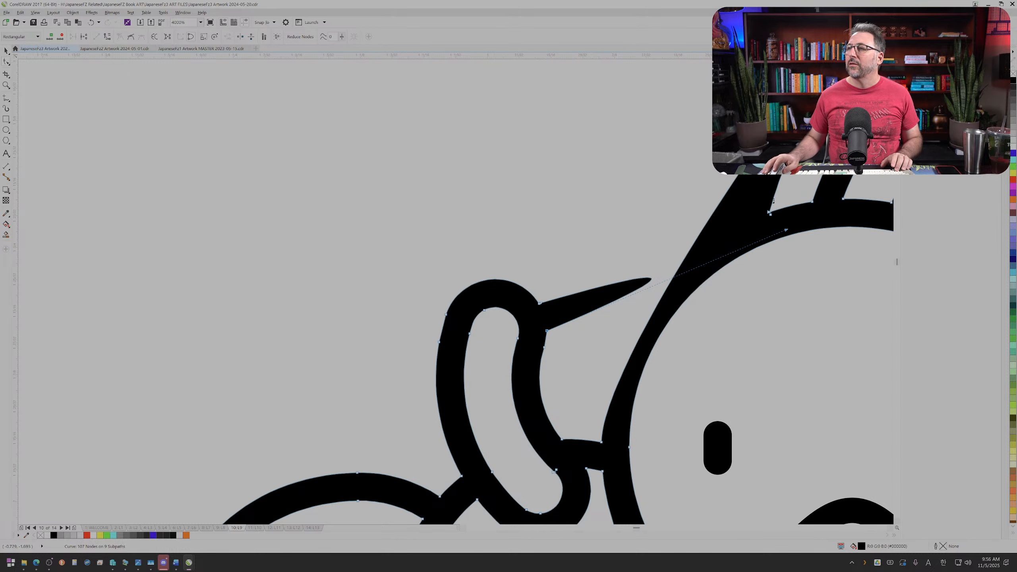
left_click_drag(796, 236, 548, 329)
Step: Try to round the outer edges of the raised arm's tip by bending the segments on both sides outward
scroll(549, 329, "up", 2)
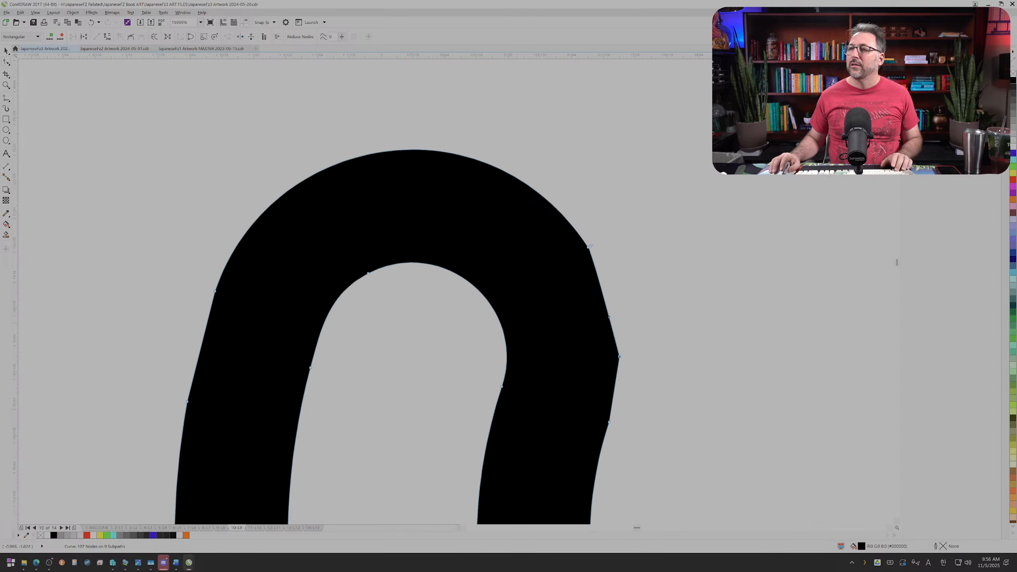
scroll(561, 321, "down", 1)
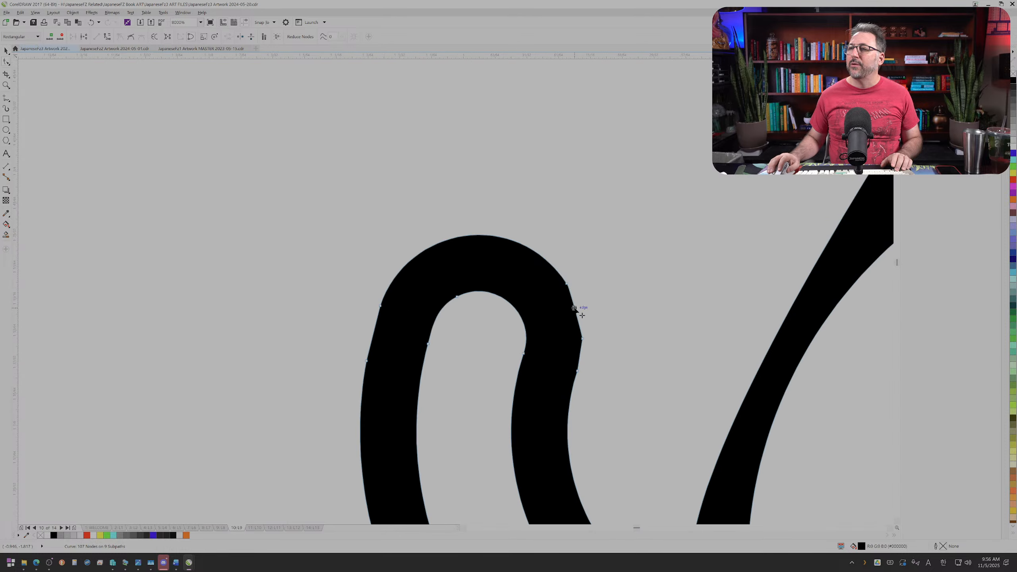
left_click_drag(578, 309, 578, 312)
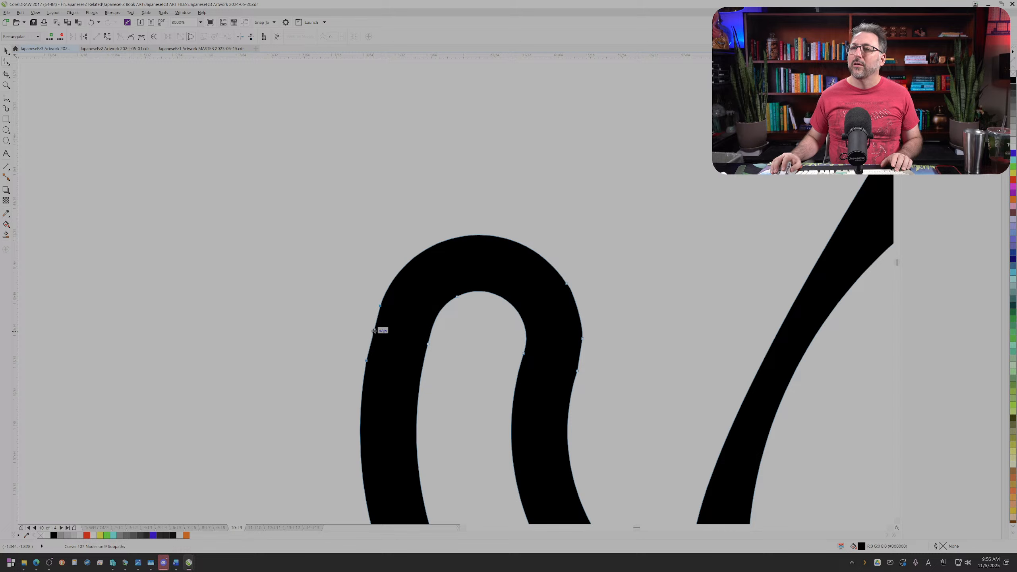
left_click_drag(319, 281, 384, 373)
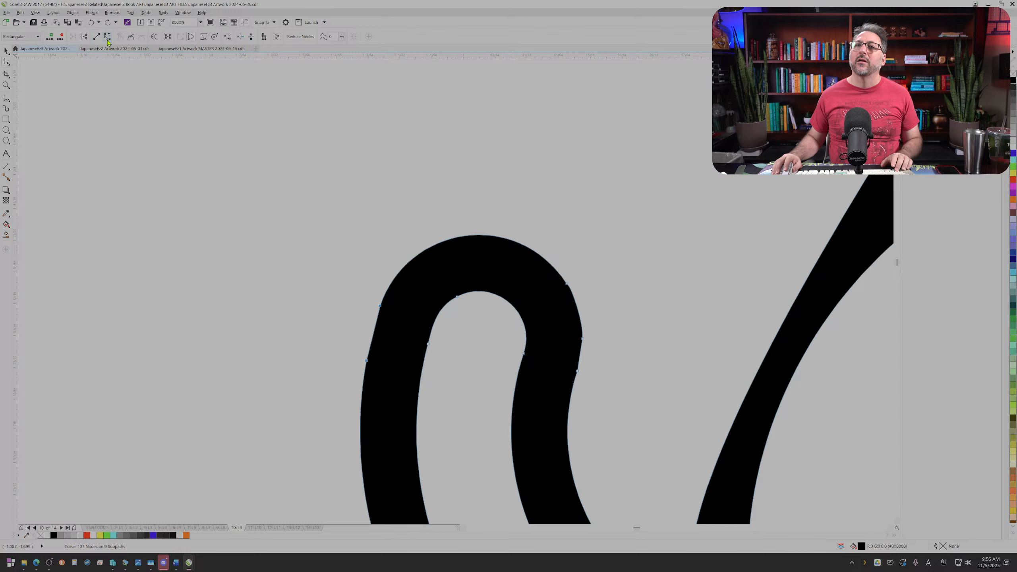
left_click(363, 333)
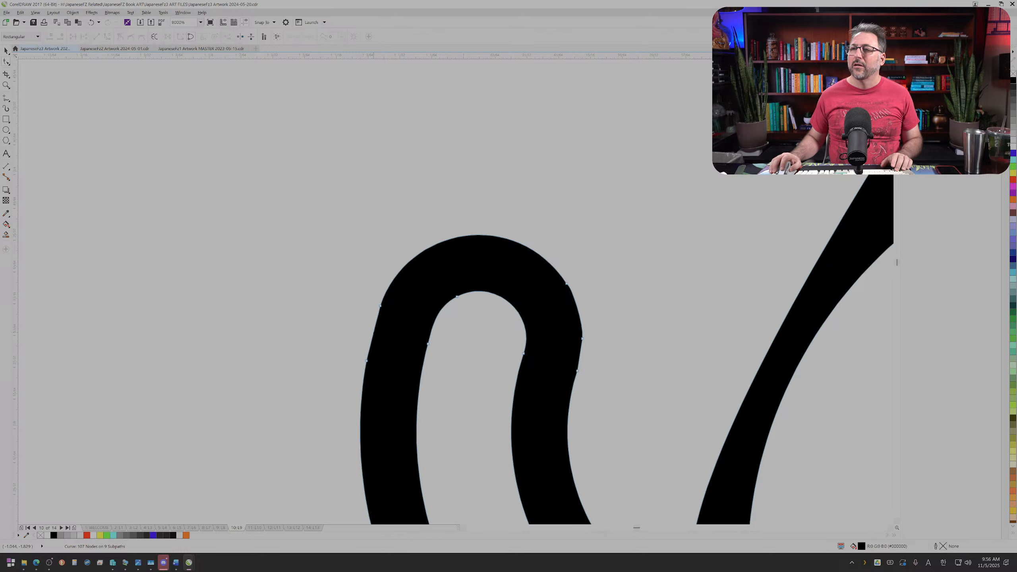
left_click(372, 334)
scroll(372, 334, "up", 4)
left_click_drag(386, 330, 385, 331)
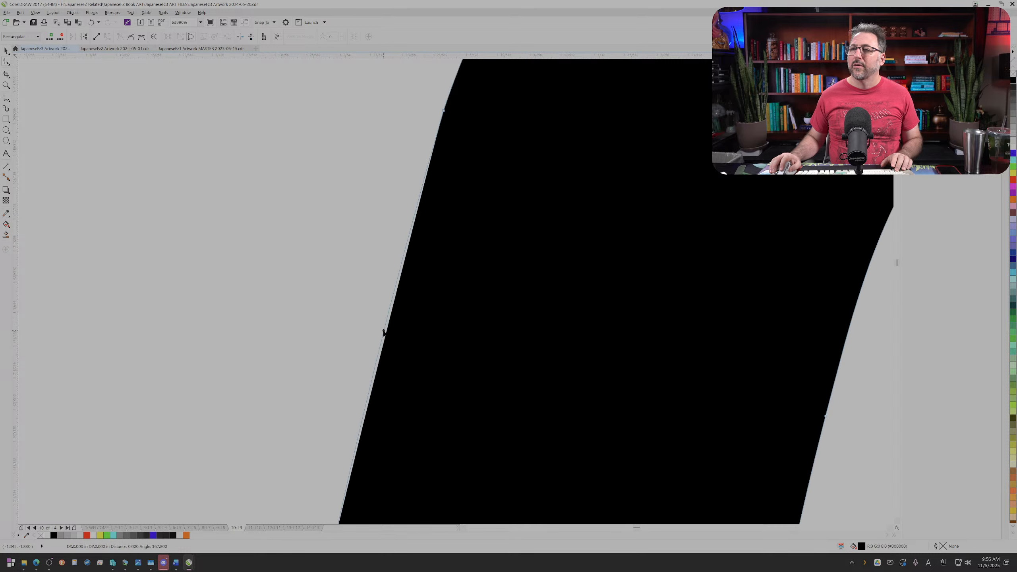
scroll(382, 330, "down", 8)
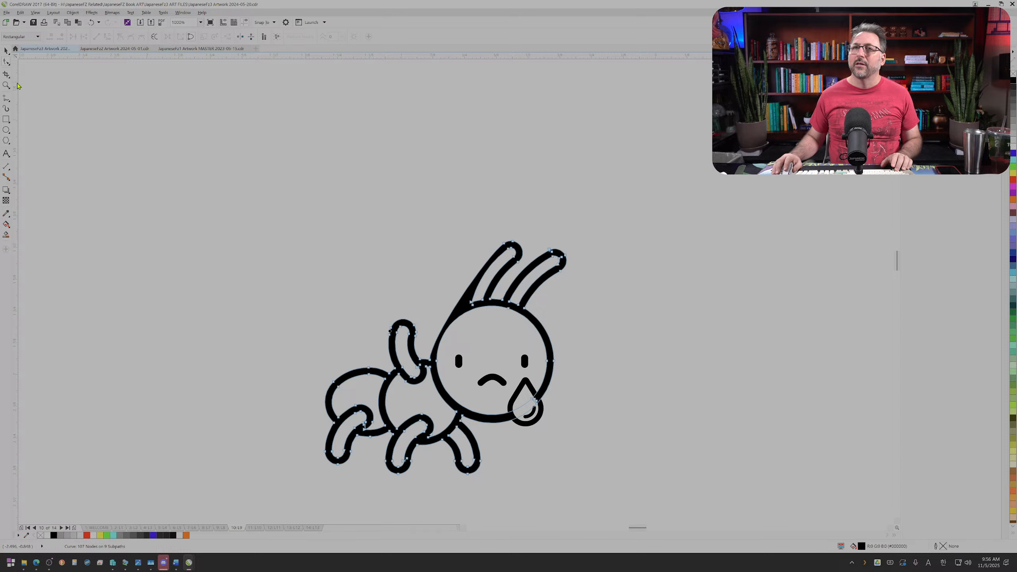
Step: Check the whole ant and undo the node edits back to the drawing with the leaf still in place
key("space")
left_click(129, 147)
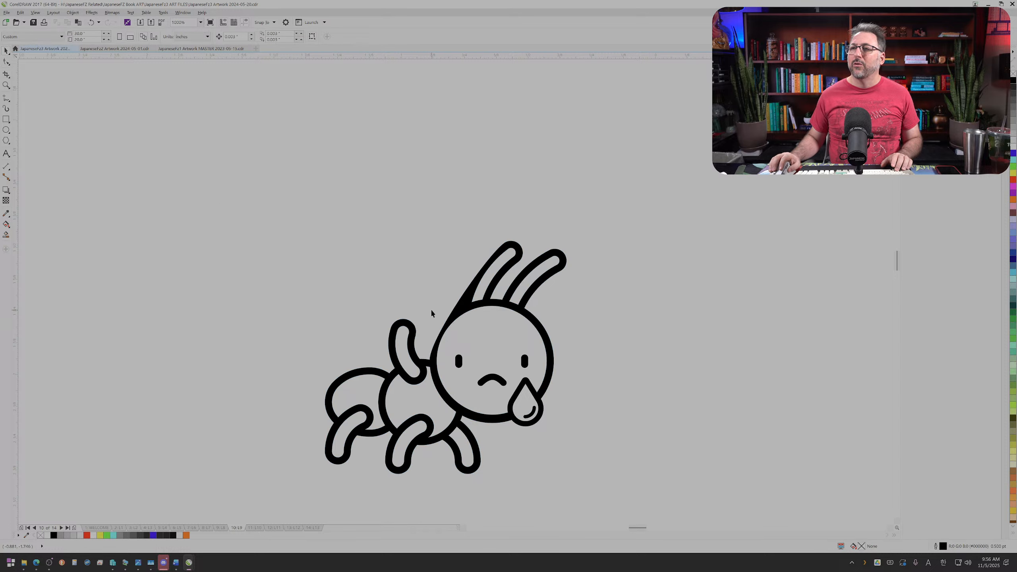
scroll(432, 312, "up", 2)
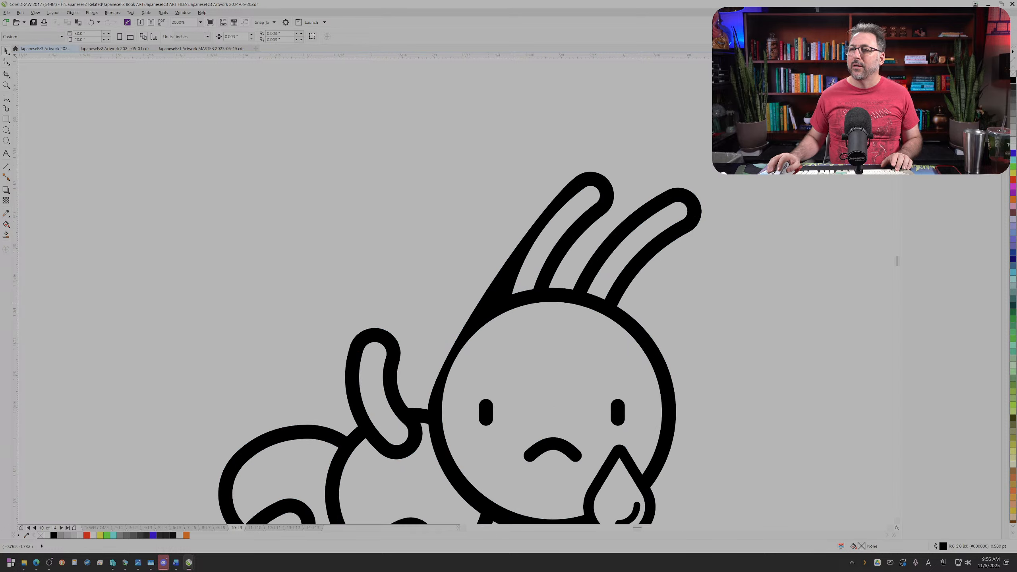
key("ctrl+z")
key("ctrl+z")
key("ctrl+z")
key("ctrl+z")
key("ctrl+z")
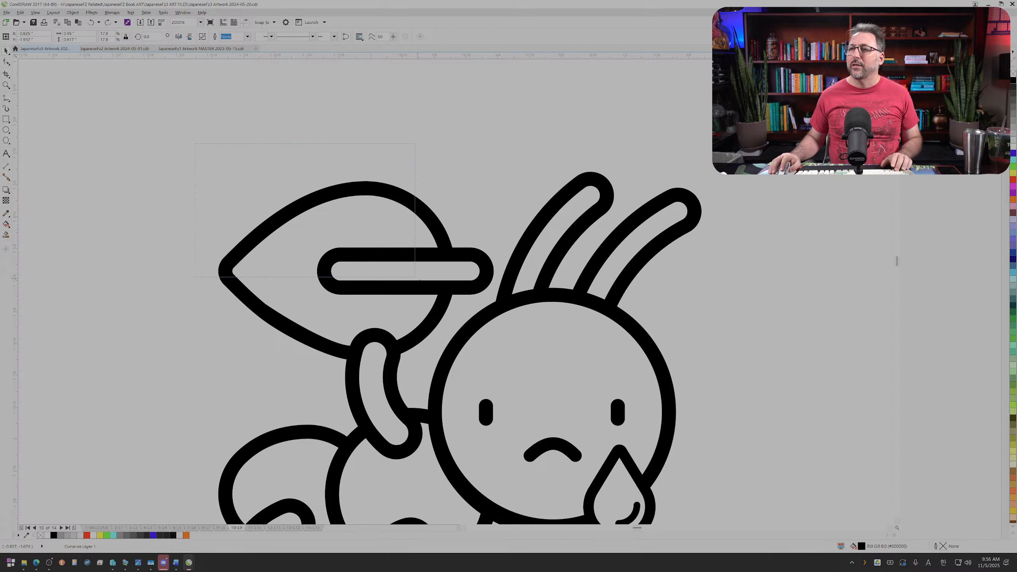
Step: Select the ant curve and delete the nodes of the leaf and its stem with the Shape tool
left_click_drag(417, 279, 464, 298)
left_click(462, 289)
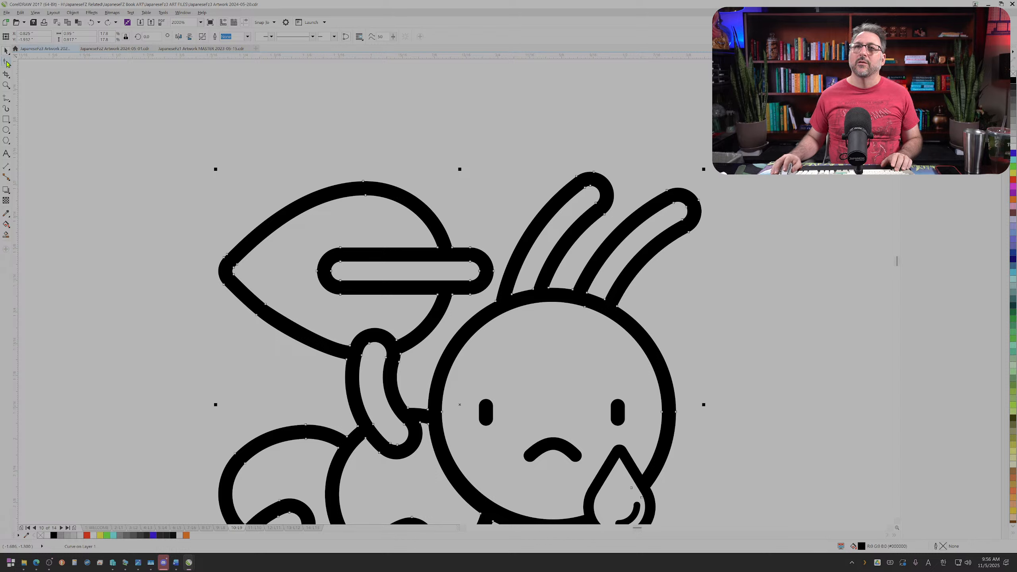
left_click(7, 63)
left_click_drag(134, 158, 495, 298)
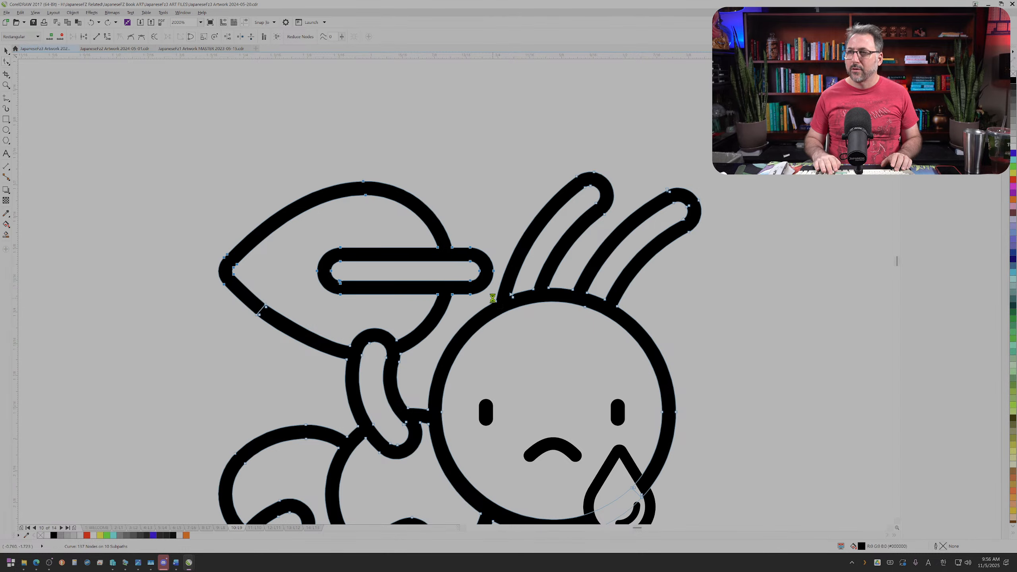
key("Delete")
scroll(418, 348, "up", 1)
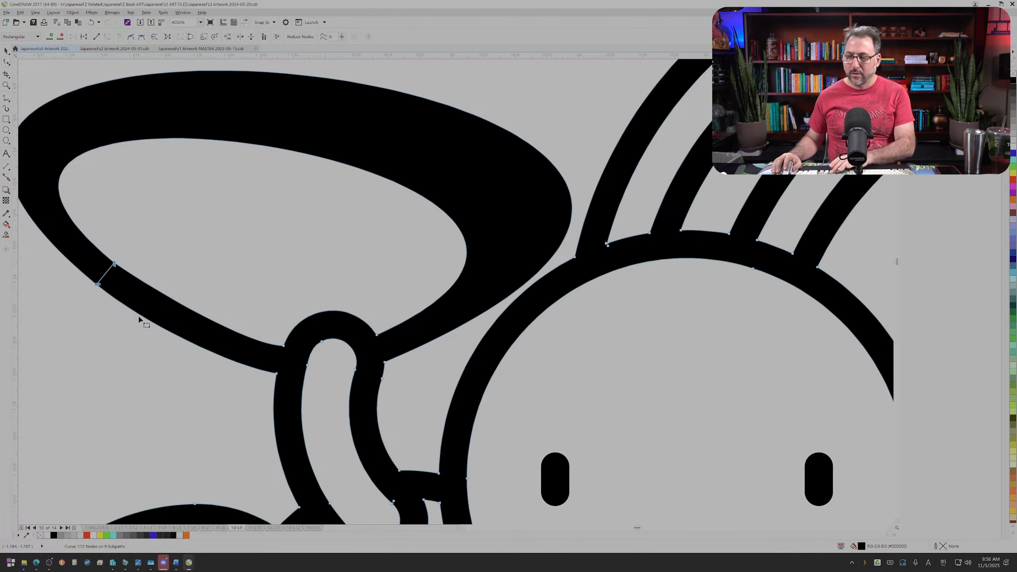
key("Delete")
Step: Convert the spike on the left side of the raised arm to a line, bend it slightly outward and delete the extra node there
left_click(258, 372)
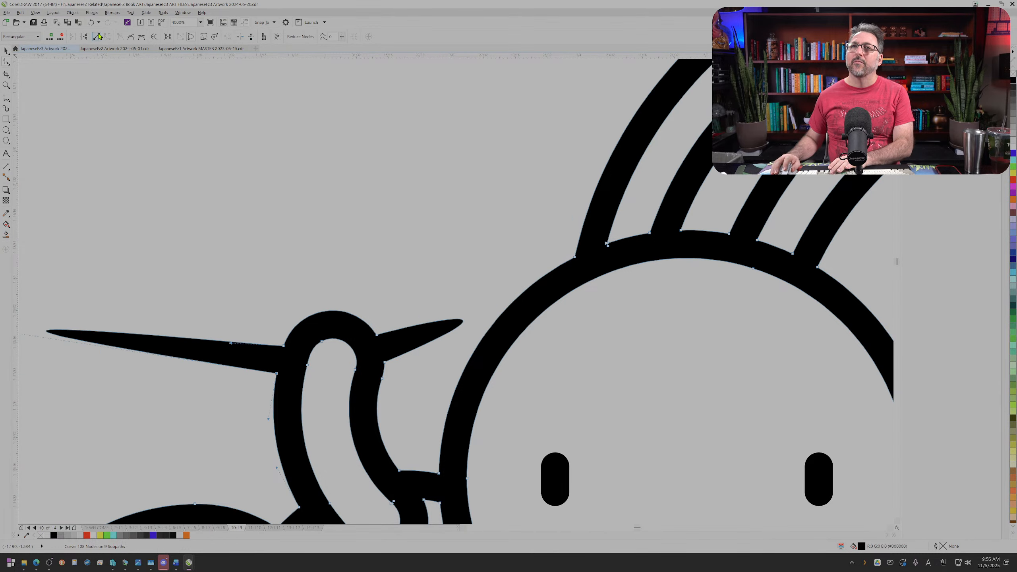
left_click(99, 37)
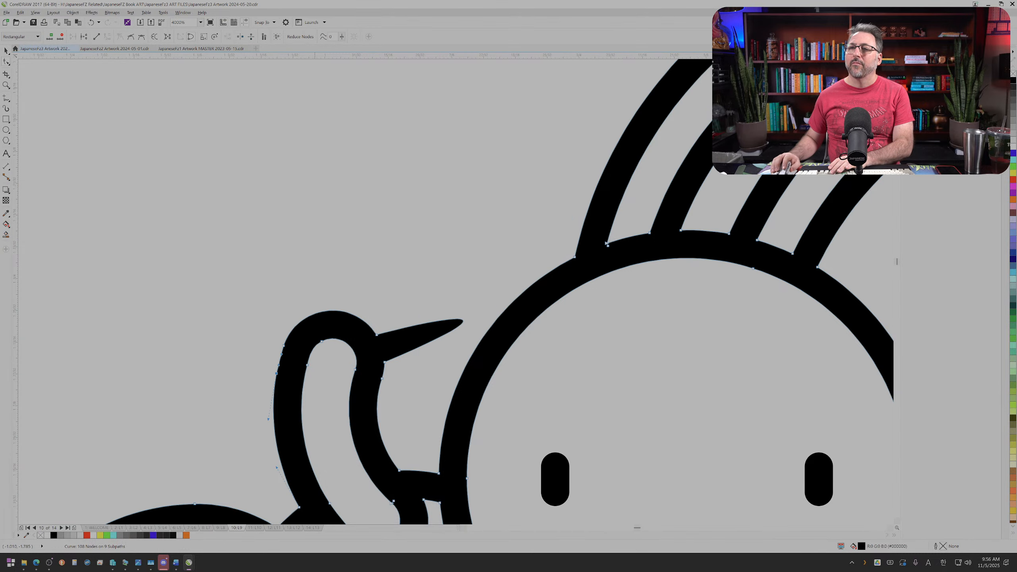
scroll(311, 321, "up", 2)
left_click_drag(245, 408, 245, 408)
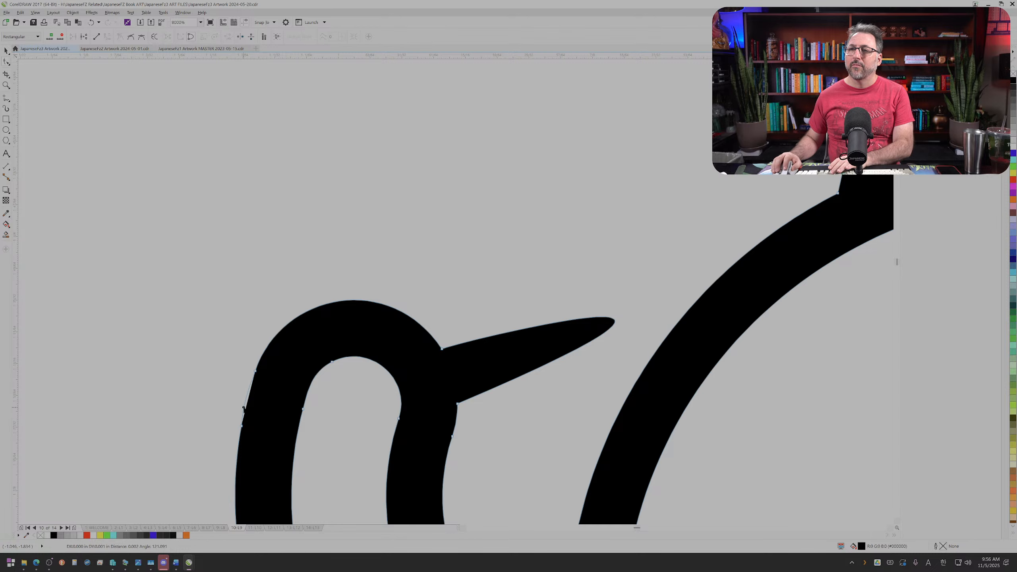
scroll(248, 410, "up", 1)
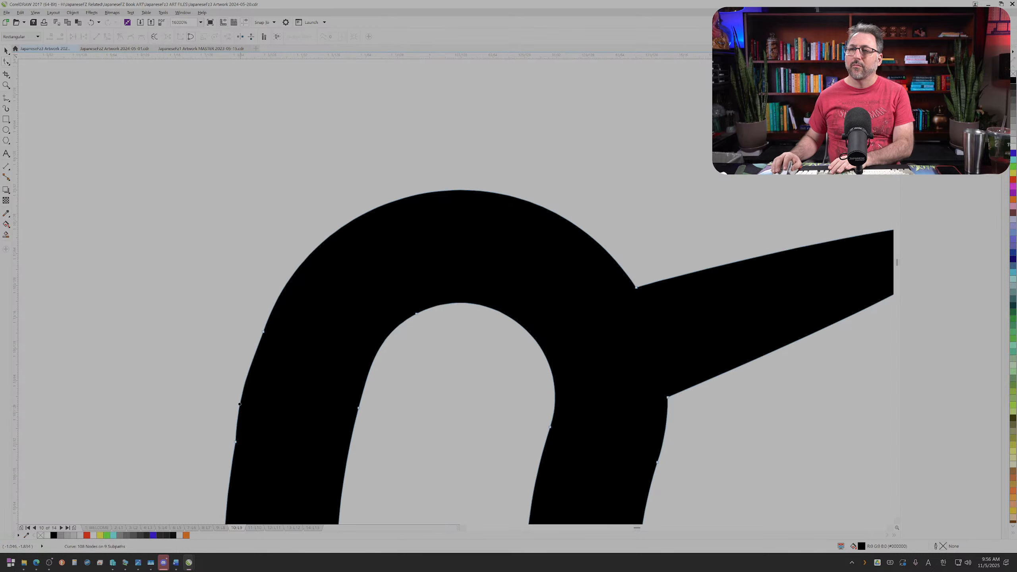
scroll(216, 429, "down", 2)
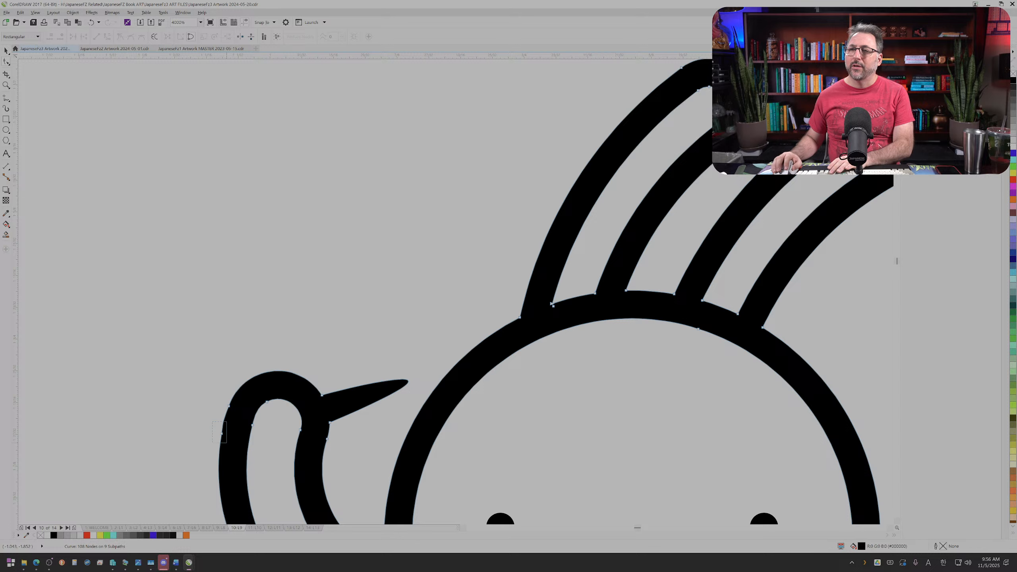
left_click_drag(226, 443, 226, 442)
key("Delete")
Step: Collapse the spike on the right side of the raised arm by pulling its curve handle back to the arm's outline
scroll(255, 437, "down", 2)
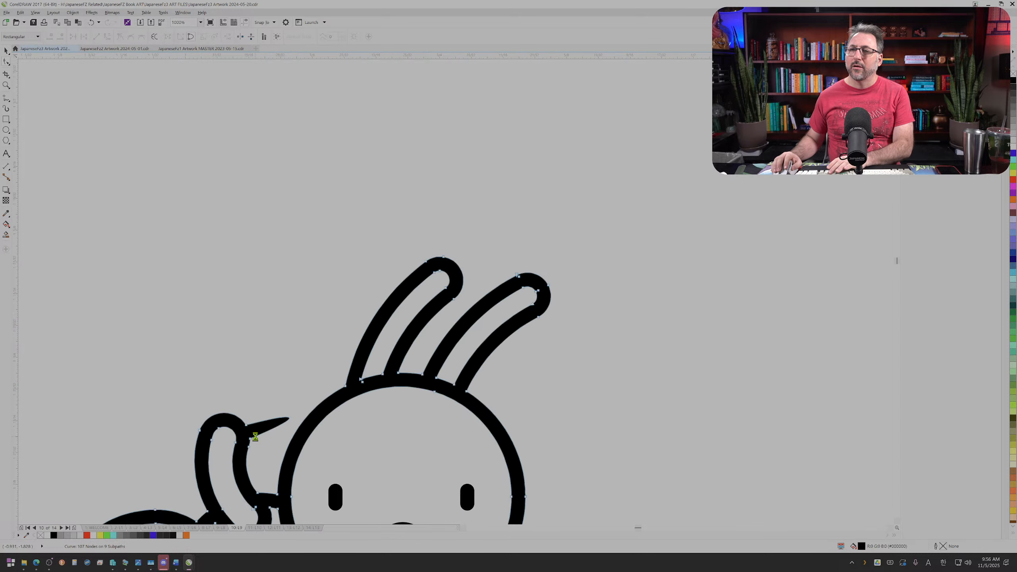
scroll(255, 437, "up", 2)
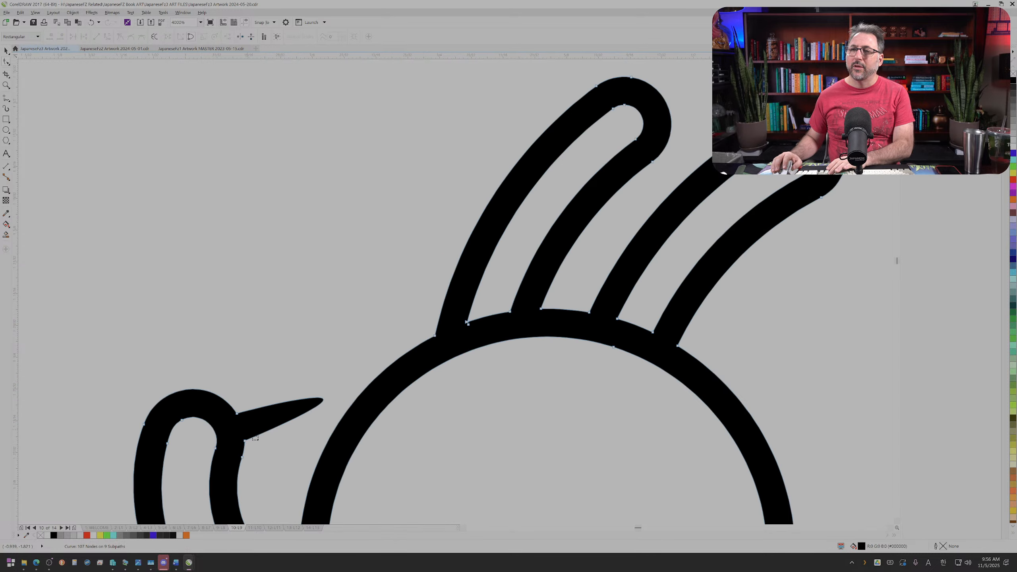
left_click_drag(251, 448, 241, 432)
key("Delete")
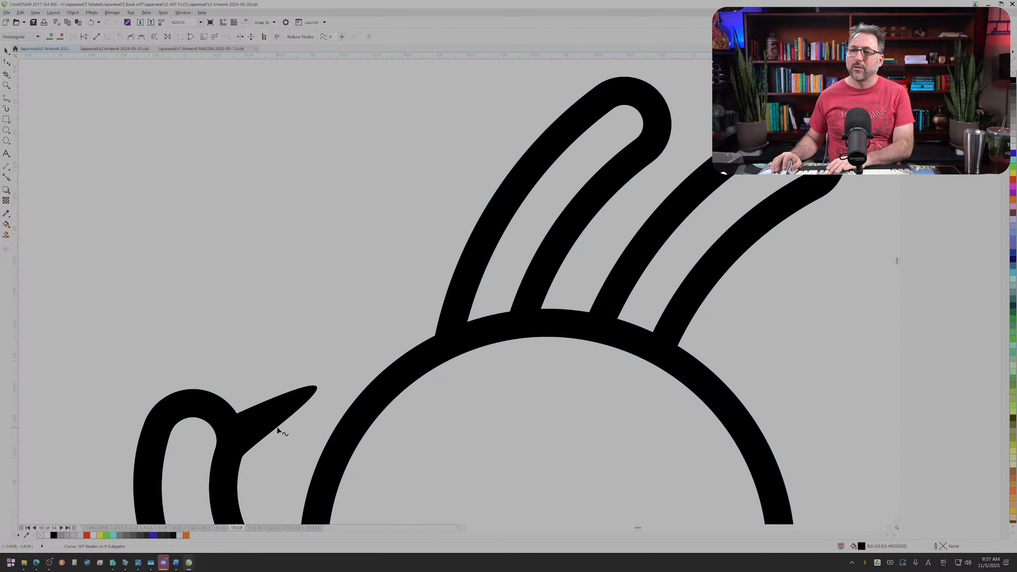
key("ctrl+z")
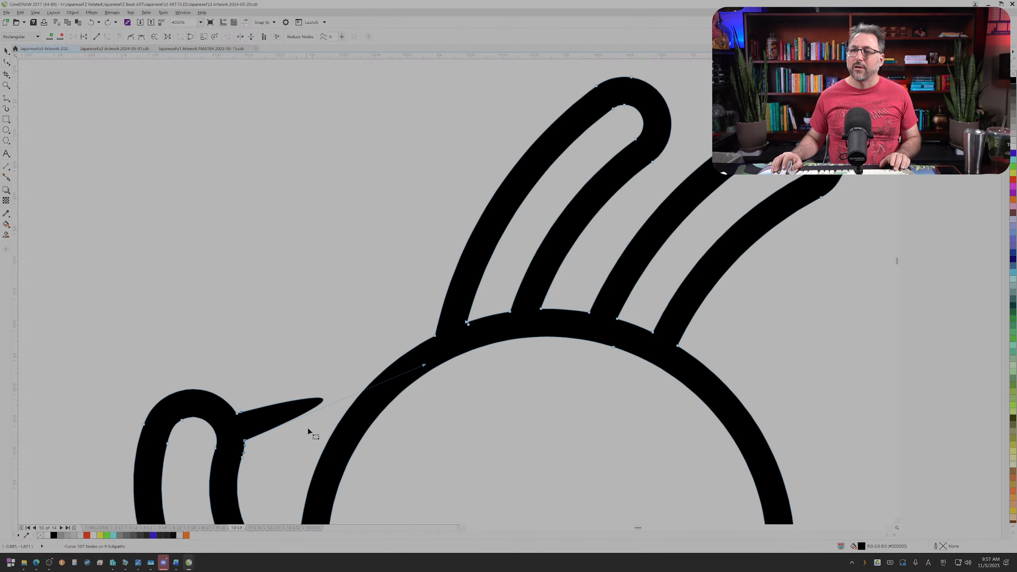
left_click_drag(425, 366, 247, 423)
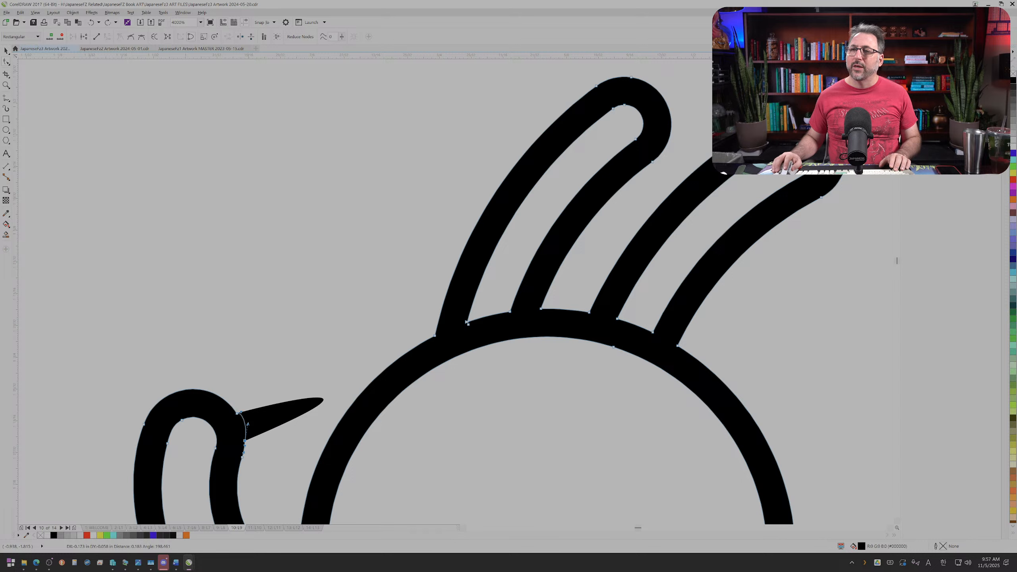
Step: Smooth the right side of the raised arm's tip by deleting the surplus nodes along its outer edge
scroll(237, 421, "up", 1)
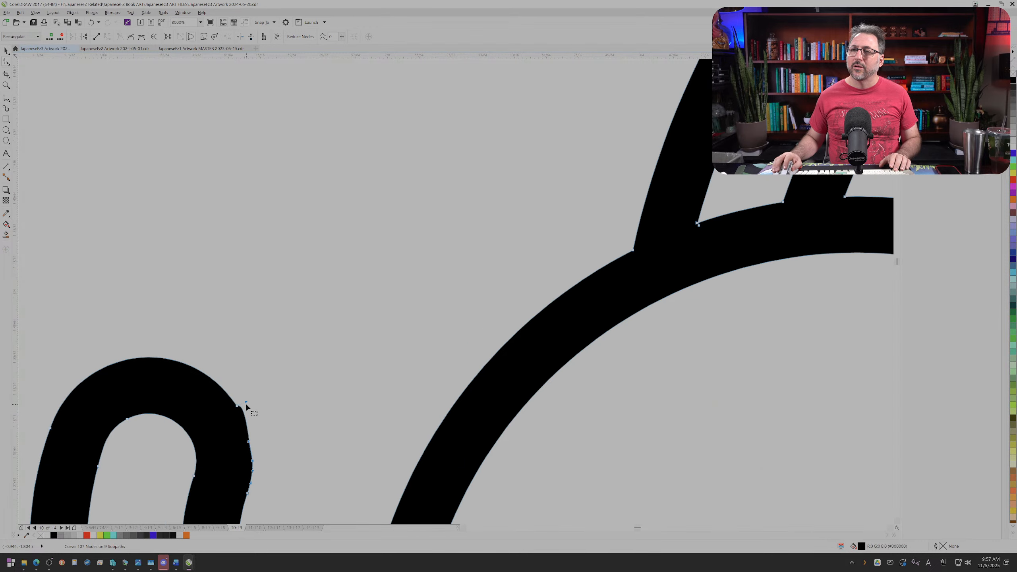
scroll(256, 421, "down", 1)
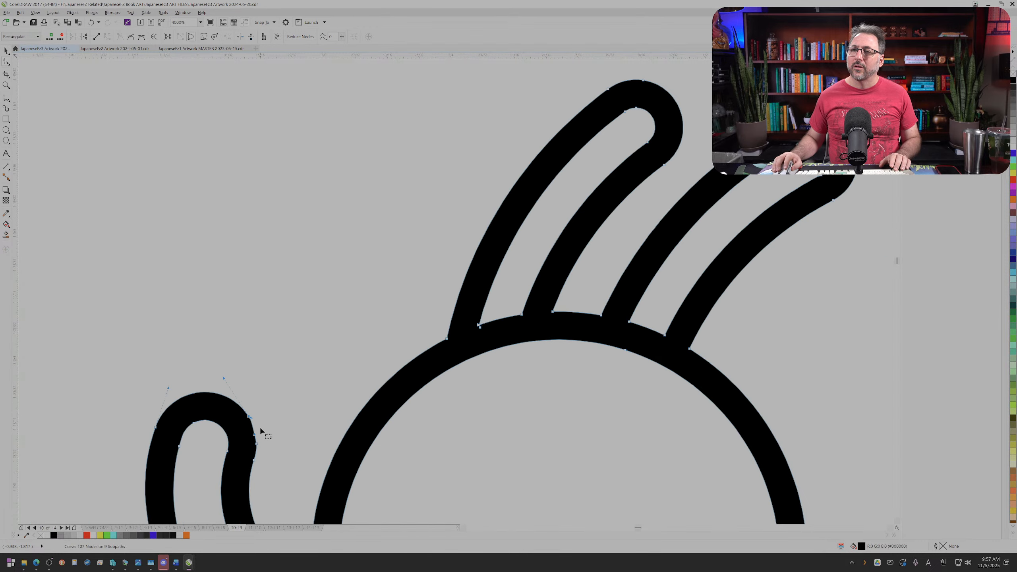
left_click(257, 444)
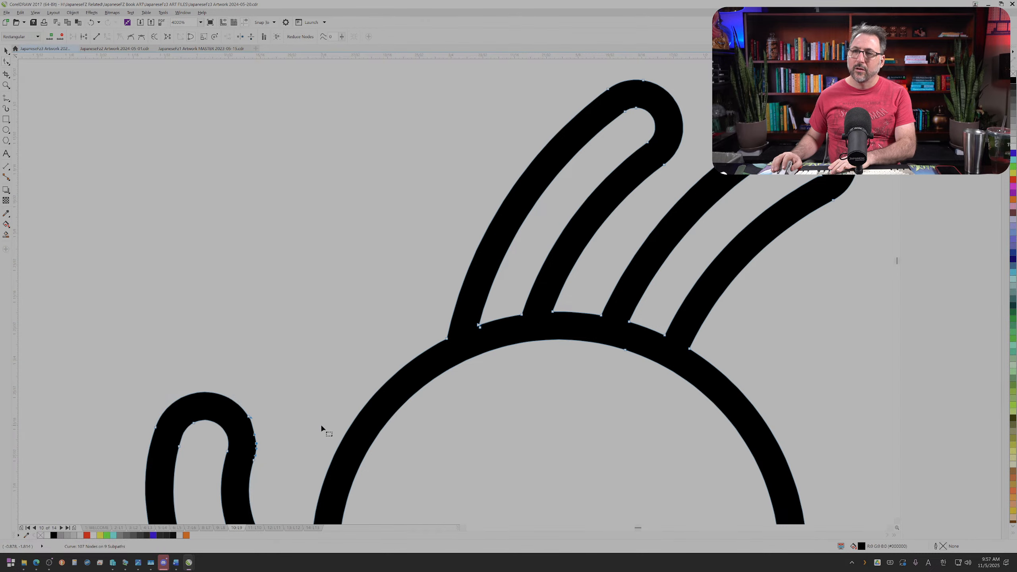
key("Delete")
left_click(249, 416)
key("Delete")
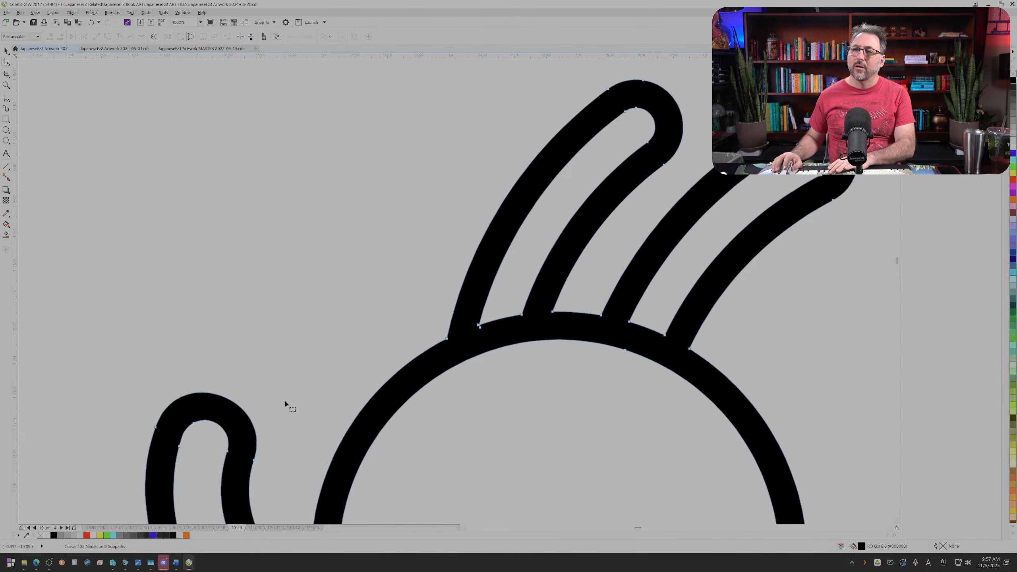
Step: Refine the curve on the right side of the raised arm by slightly adjusting that node's upper curve handle
left_click(253, 460)
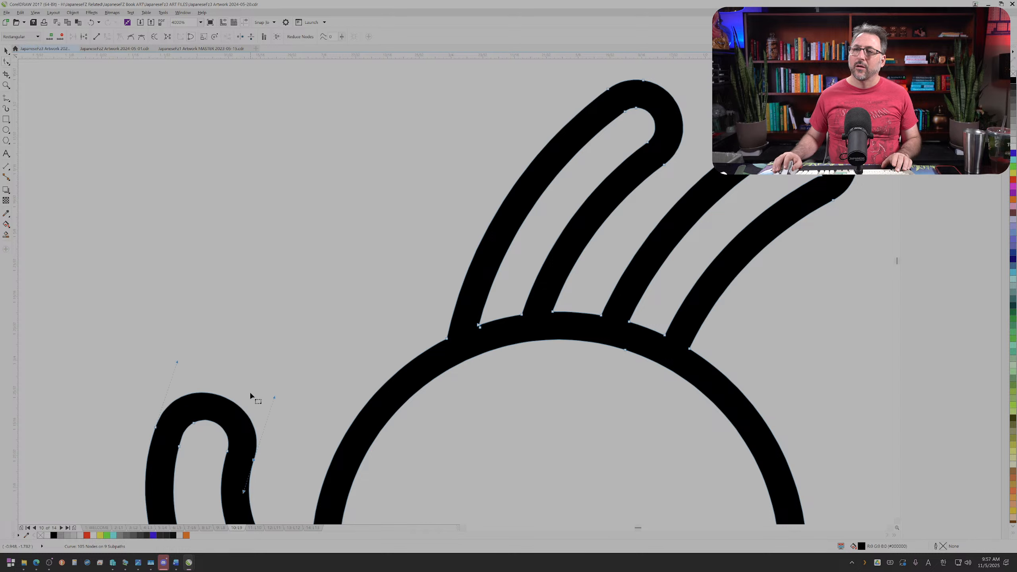
left_click_drag(273, 397, 271, 390)
scroll(272, 395, "down", 5)
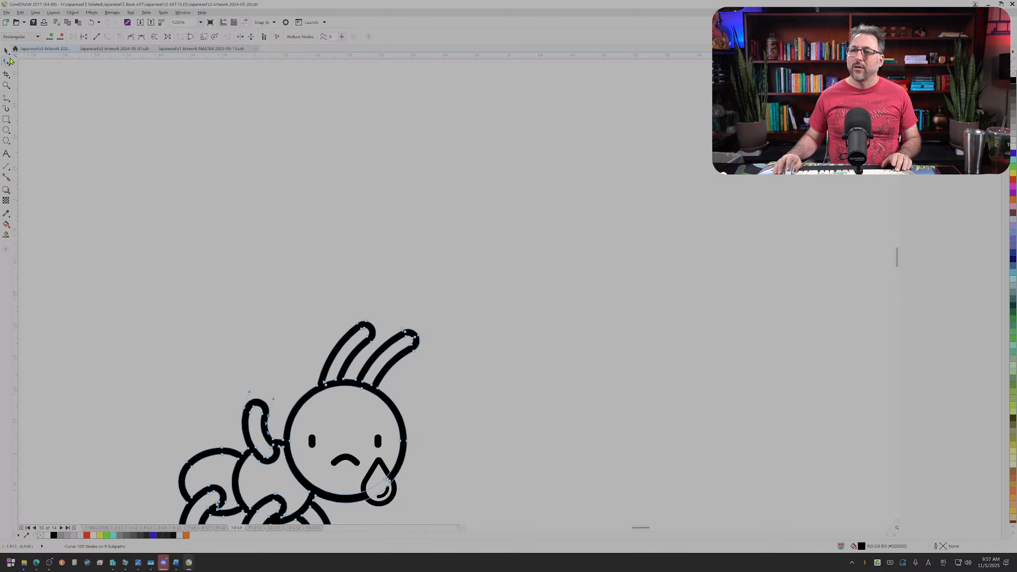
Step: Select all objects of the ant drawing together and move them further right on the page
left_click(7, 52)
left_click(125, 319)
scroll(125, 318, "down", 1)
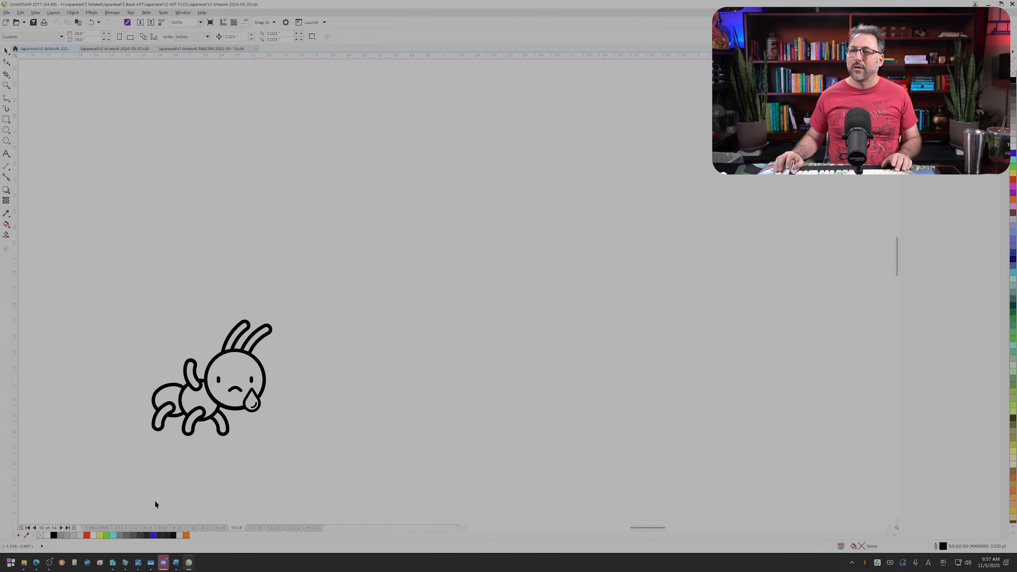
left_click_drag(343, 459, 342, 458)
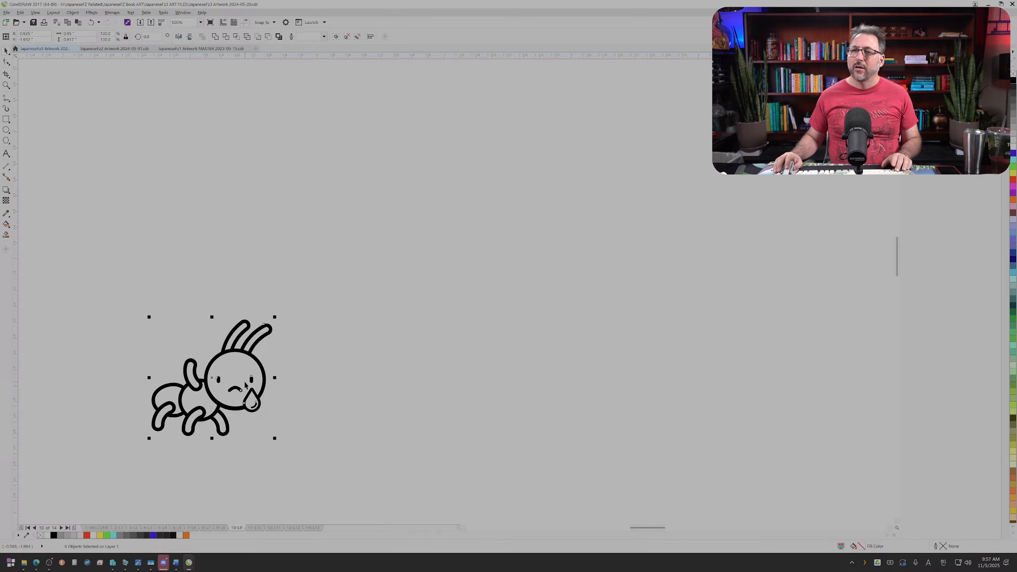
left_click_drag(283, 366, 465, 345)
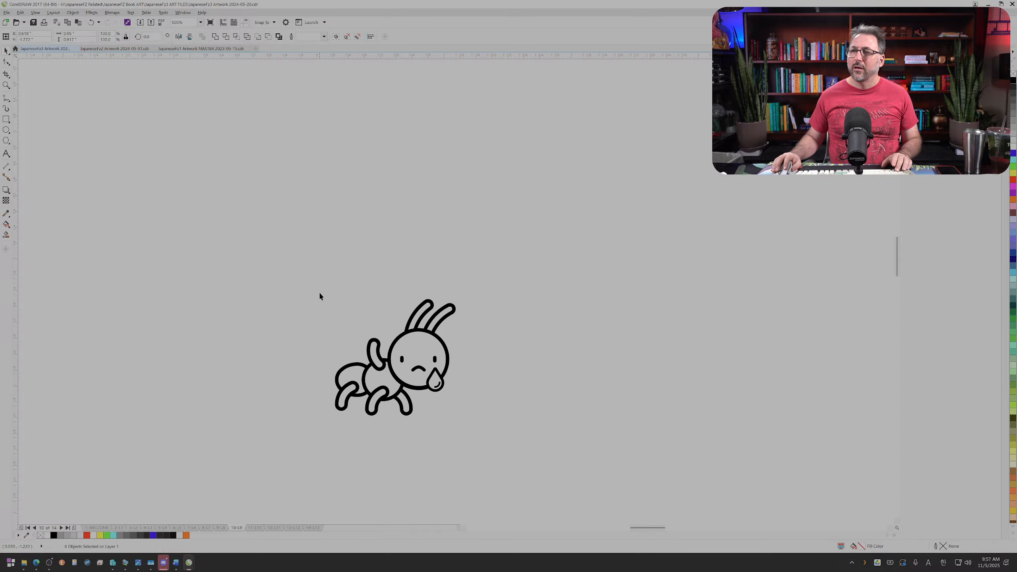
left_click(318, 291)
Step: Draw a wide rectangle for a sign above the ant's back and raised arm
scroll(330, 324, "up", 1)
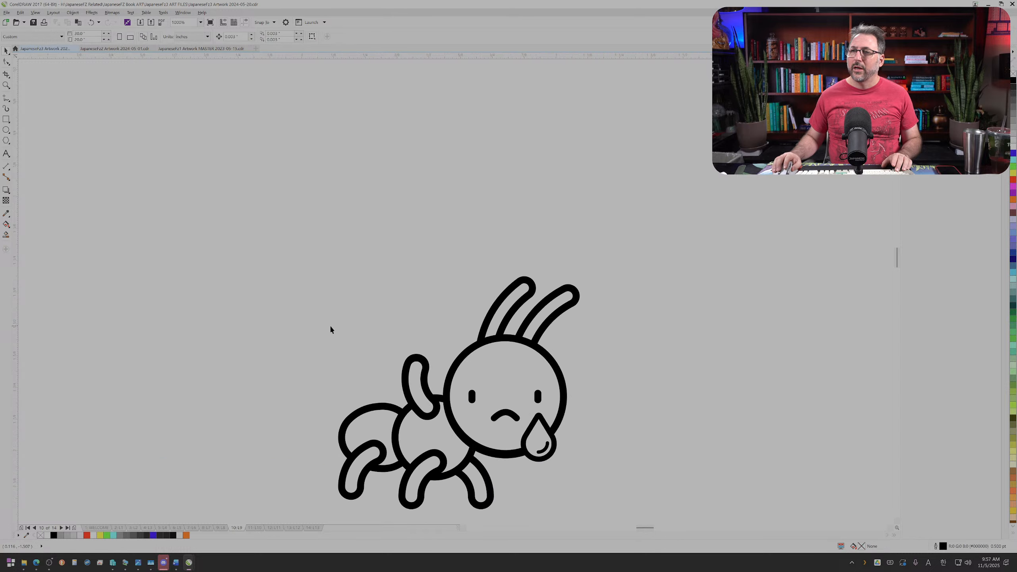
left_click(5, 121)
left_click_drag(272, 278, 393, 354)
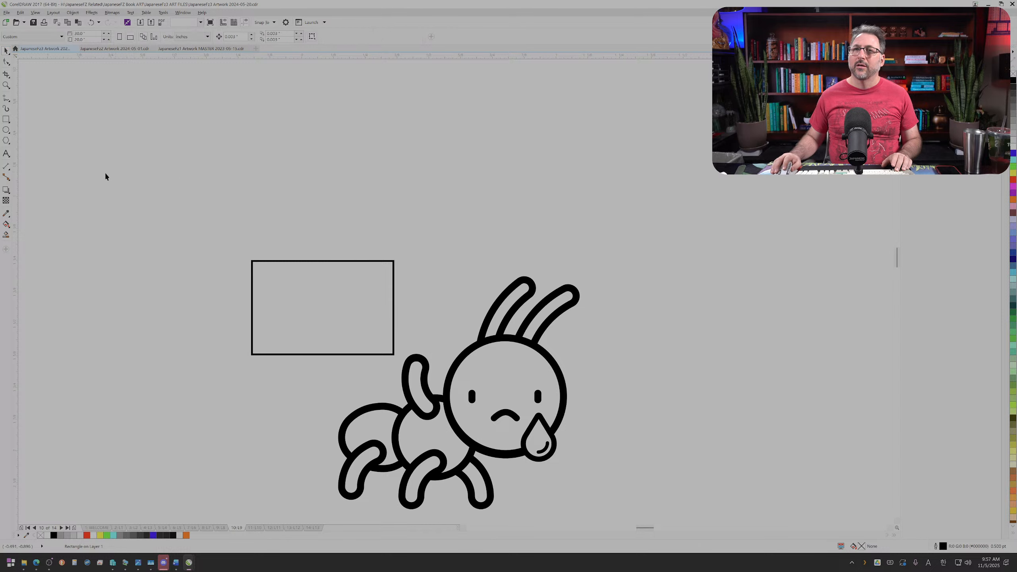
Step: Switch to the browser to review the Flaticon anteater icon results, and return to CorelDRAW
left_click(6, 153)
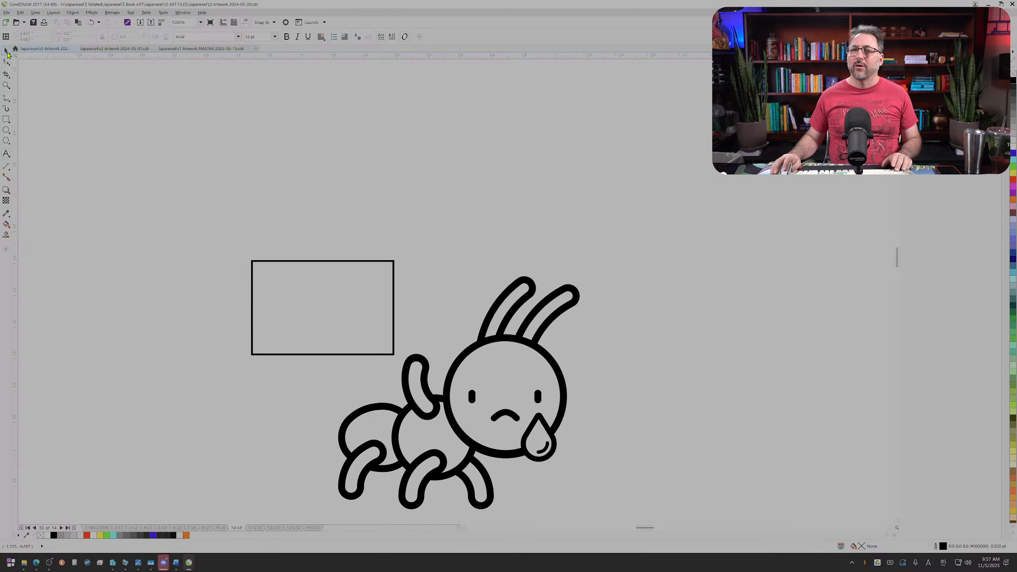
left_click(6, 51)
mouse_move(36, 562)
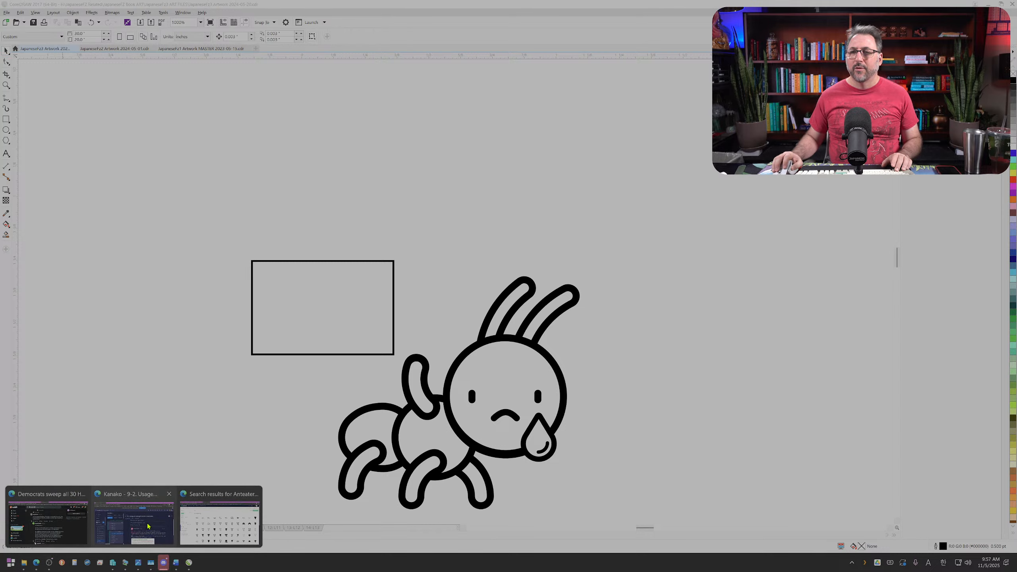
left_click(235, 531)
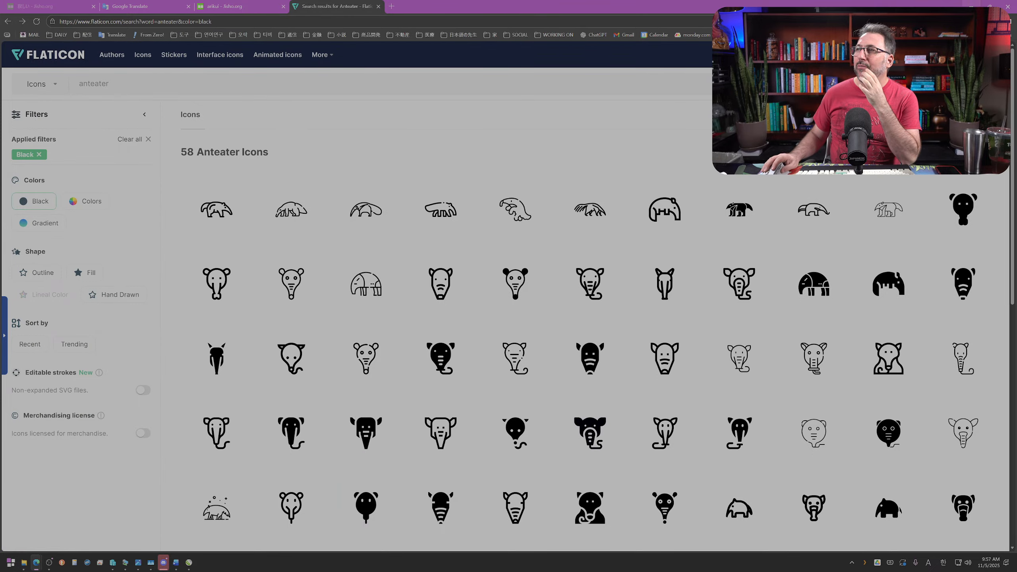
left_click(969, 5)
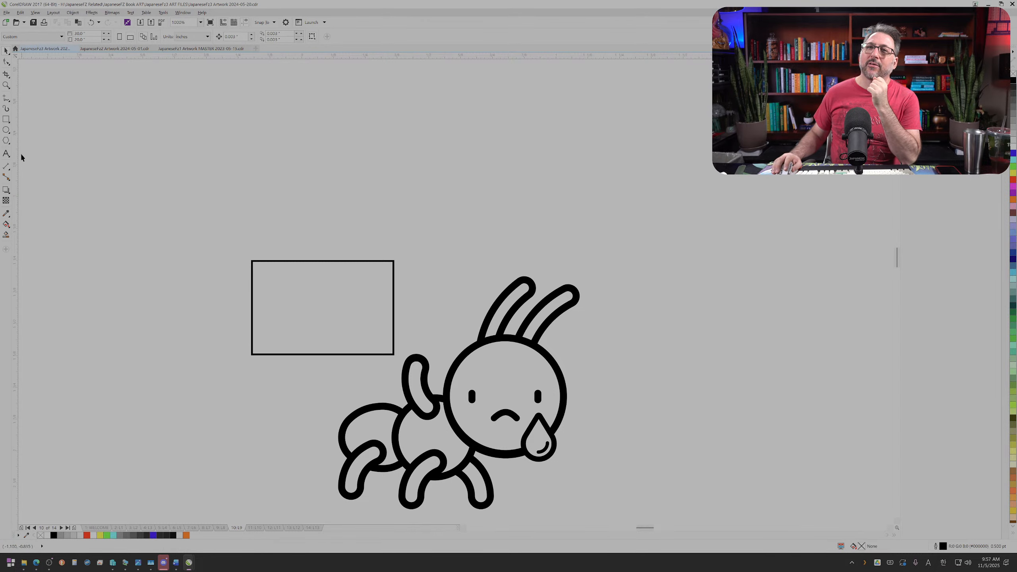
Step: Add artistic text above the rectangle reading "ANTS", "LIVES" and "MATTER!" on three separate lines
left_click(7, 155)
left_click(212, 203)
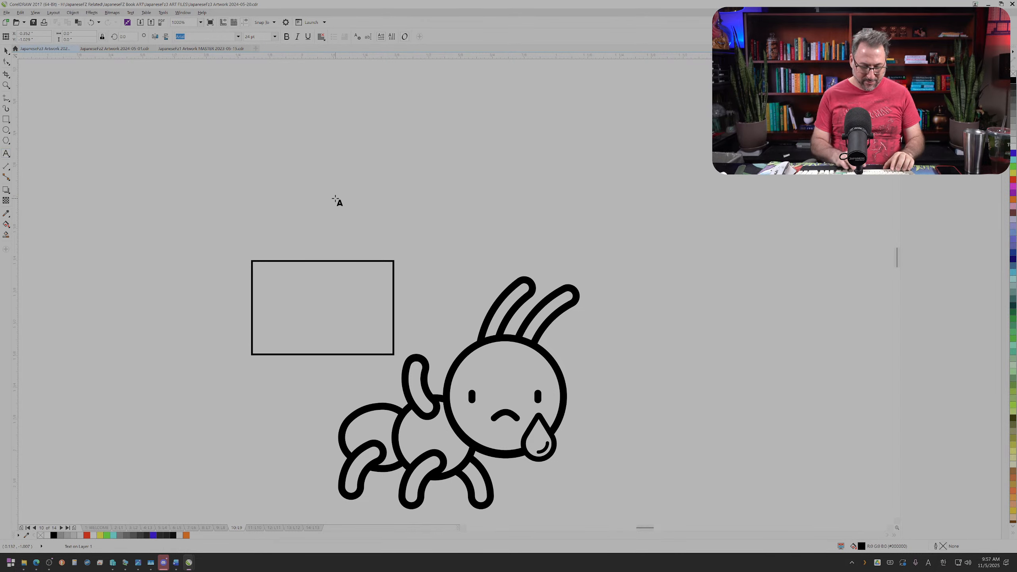
type("ANTS")
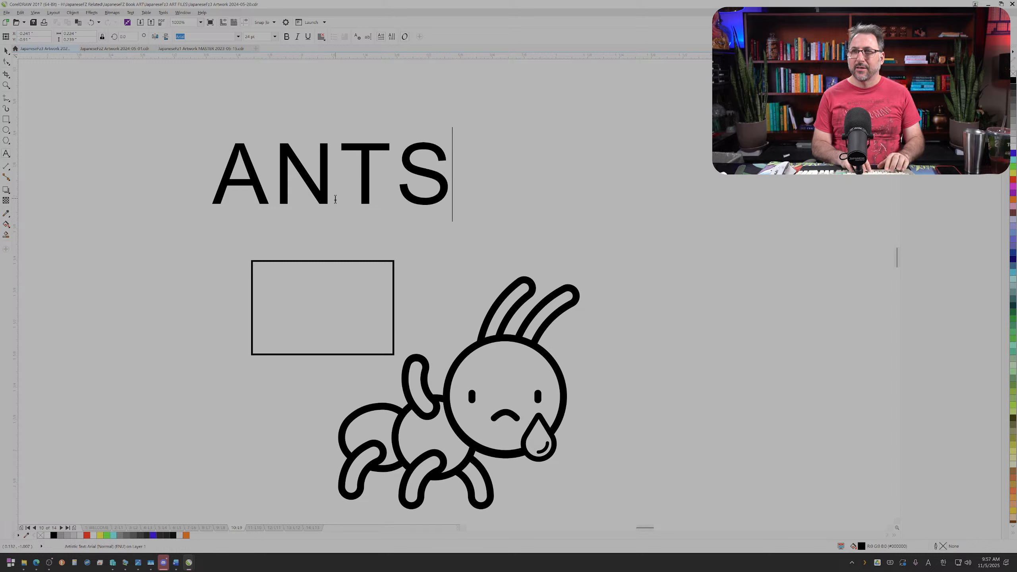
key("Return")
type("LIVES")
key("Return")
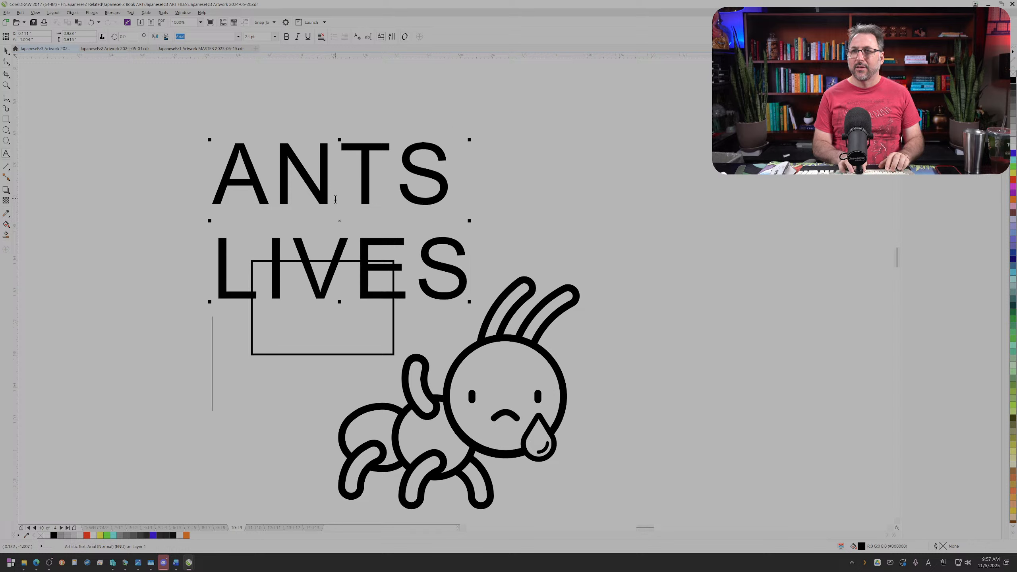
type("MA")
key("BackSpace")
type("A")
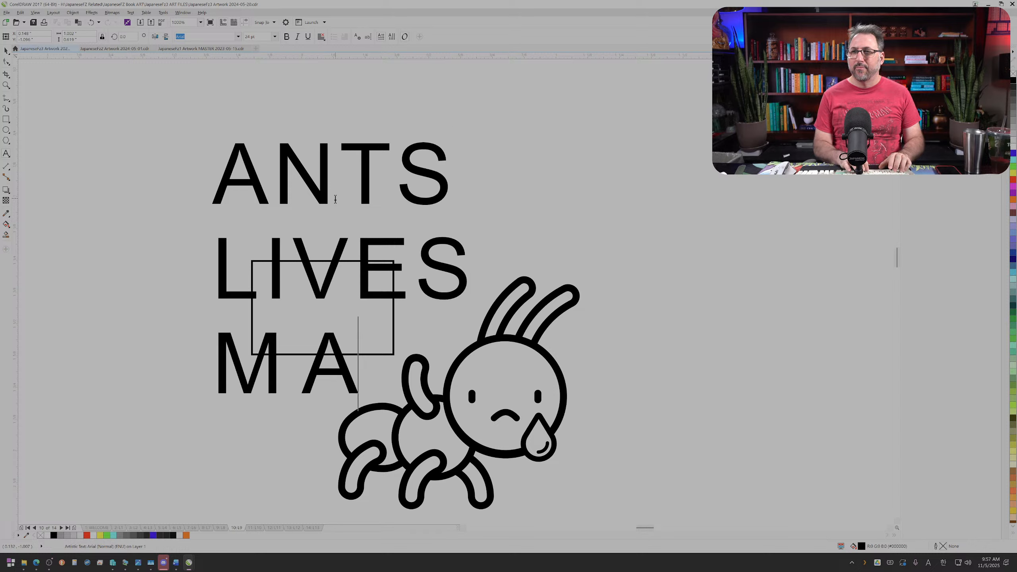
type("TTTER!")
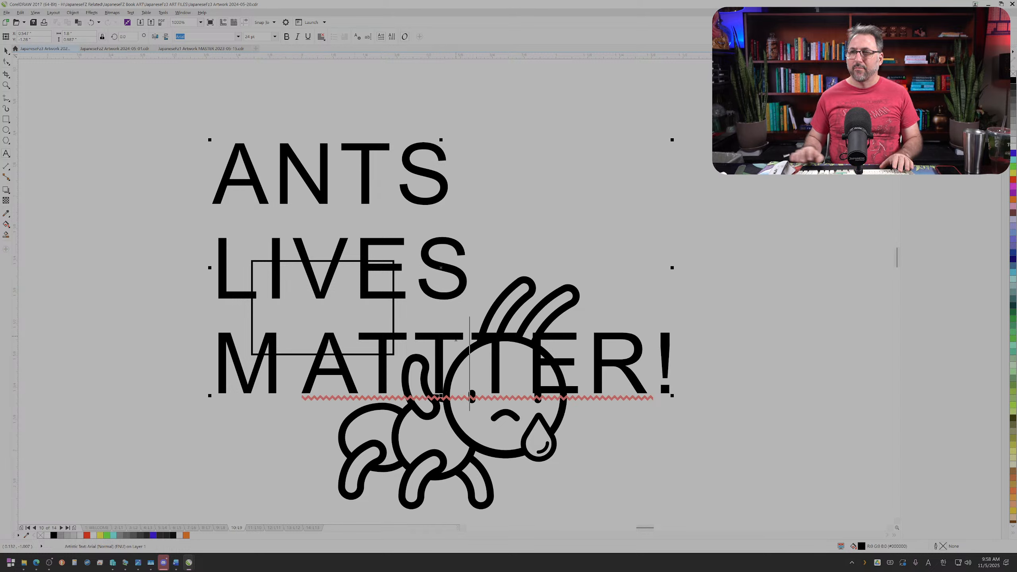
key("BackSpace")
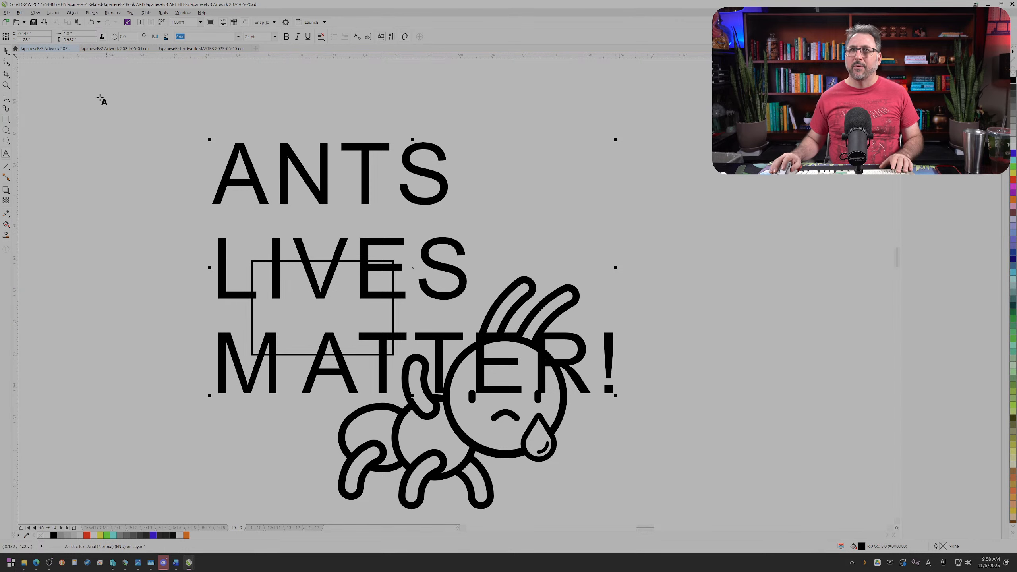
Step: Join the first two lines of the slogan into "ANTS LIVES" and highlight the line below it
left_click(437, 172)
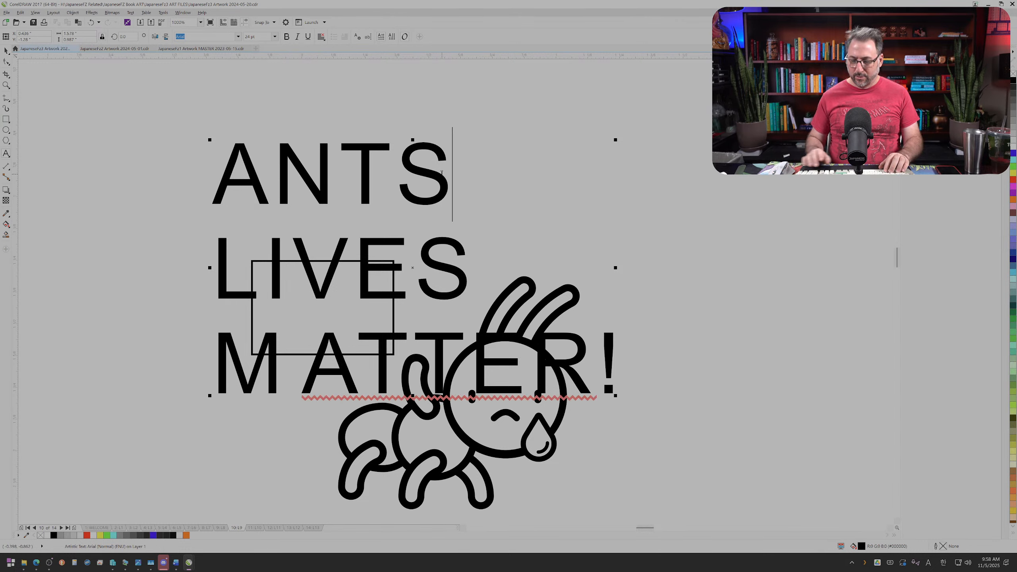
key("Delete")
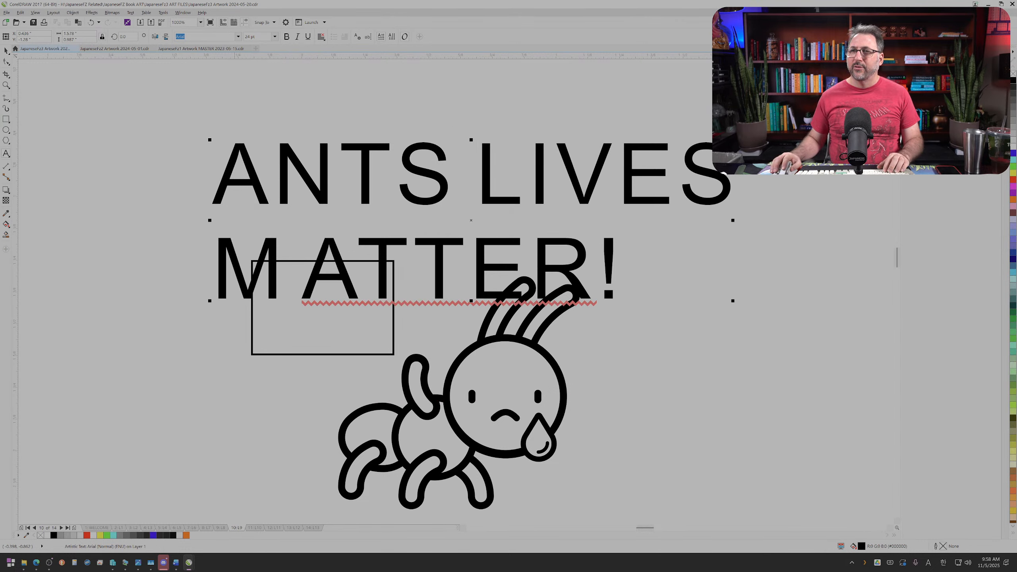
left_click_drag(214, 281, 615, 282)
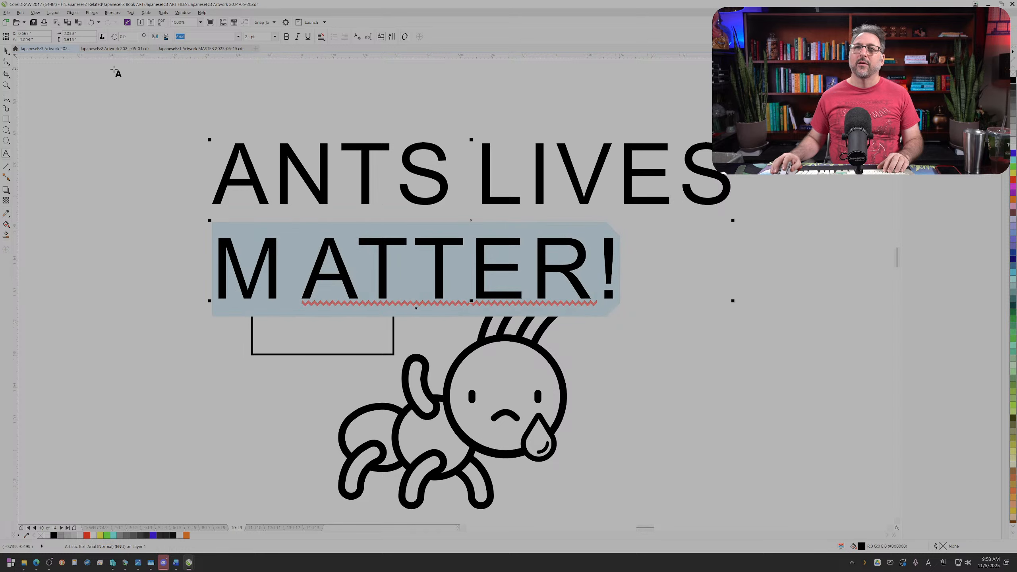
Step: Set the font of the whole slogan text to Franklin Gothic Heavy
left_click(7, 52)
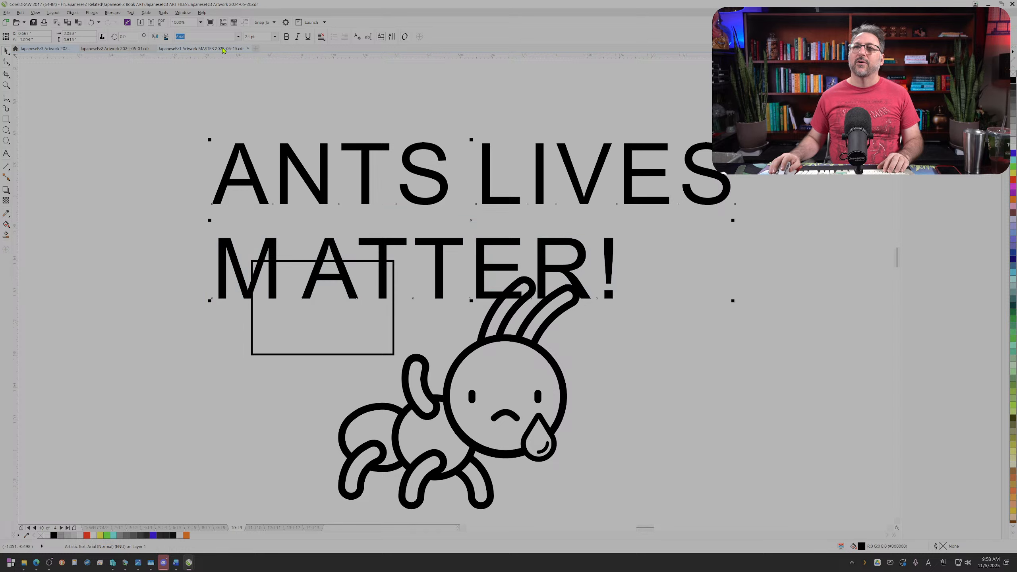
left_click(240, 37)
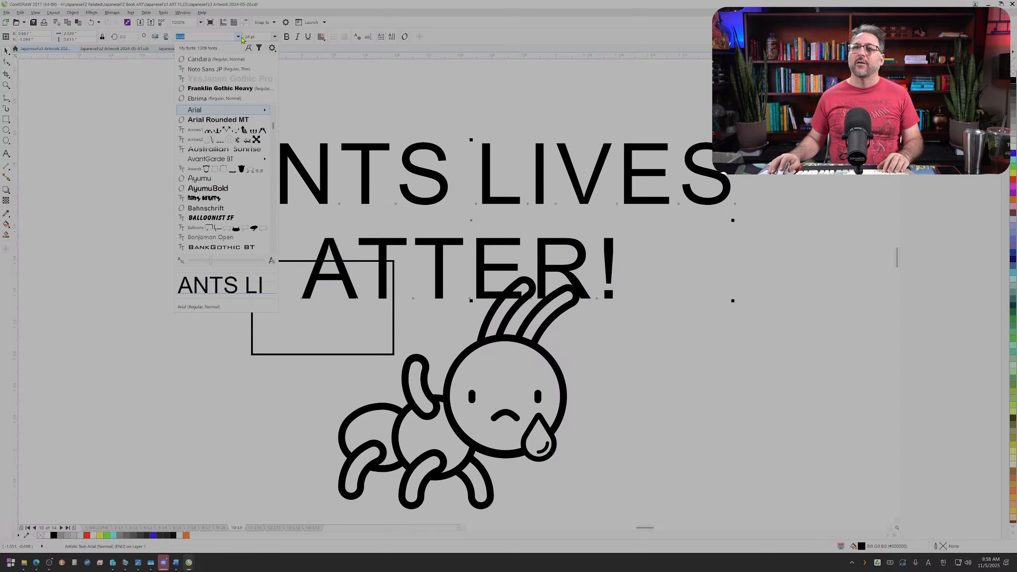
left_click(231, 93)
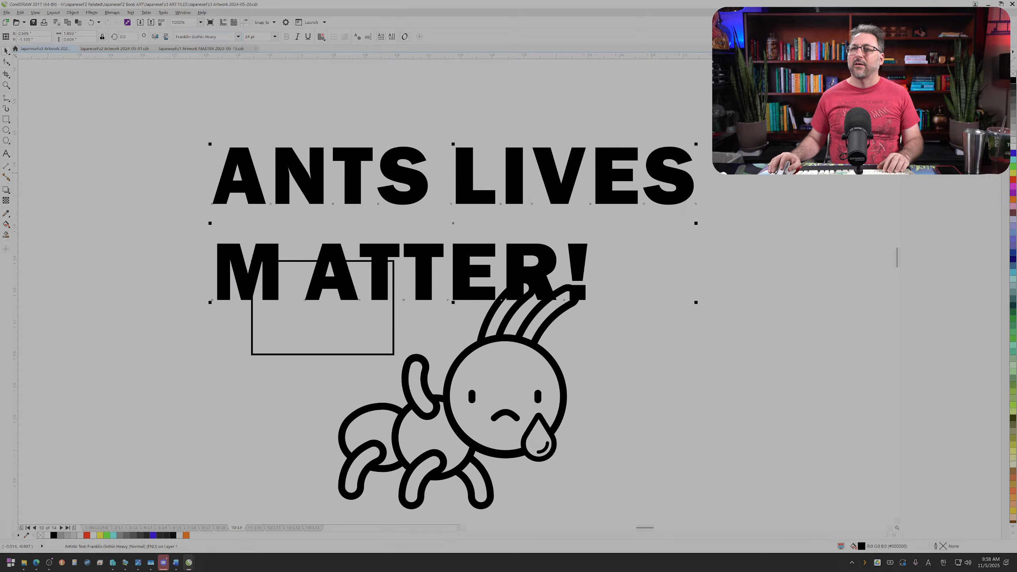
Step: Preview alternative fonts on the slogan text, browsing the font list from Franklin Gothic Heavy through the fonts starting with R
left_click(240, 38)
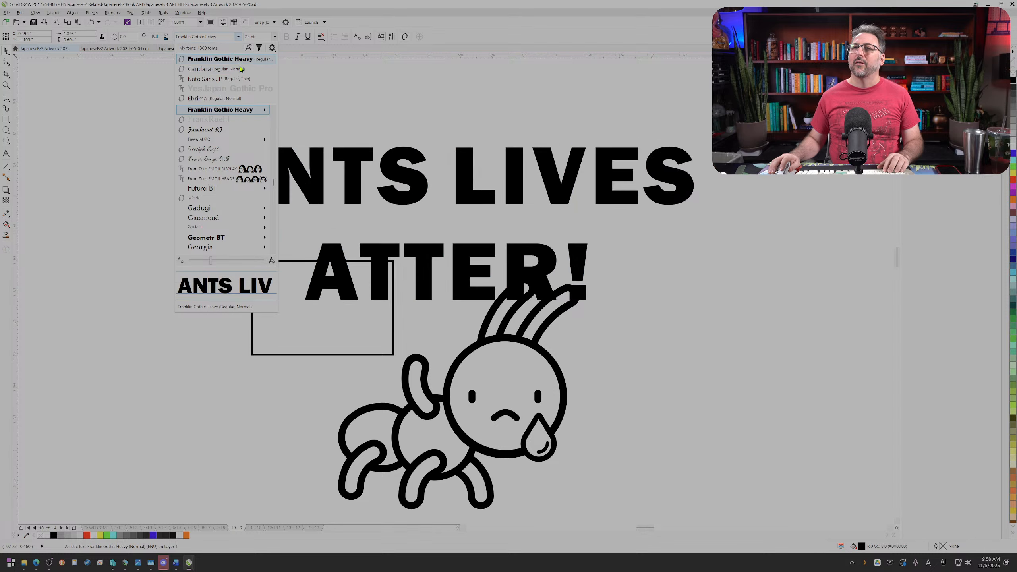
scroll(224, 237, "down", 5)
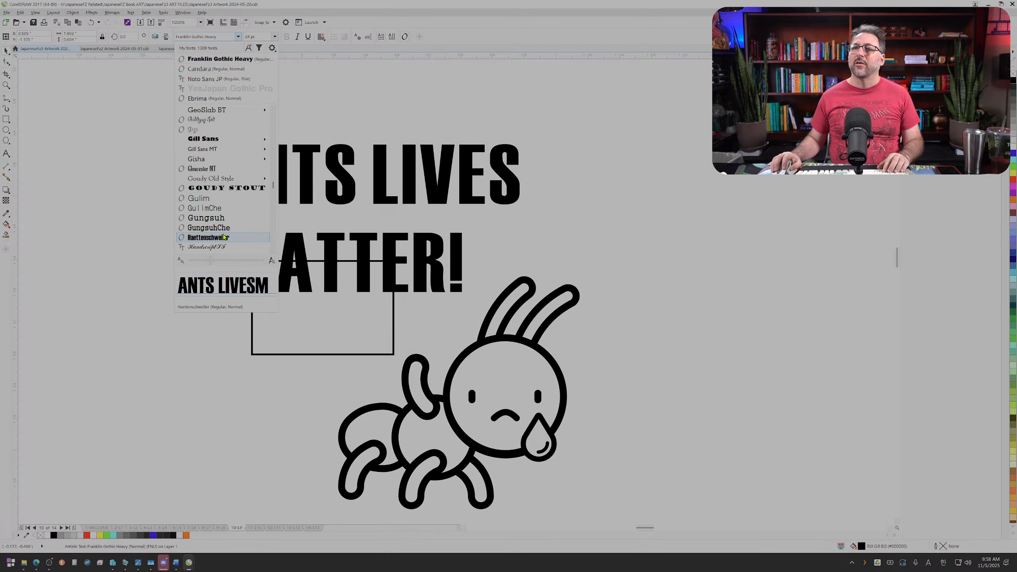
scroll(223, 234, "down", 3)
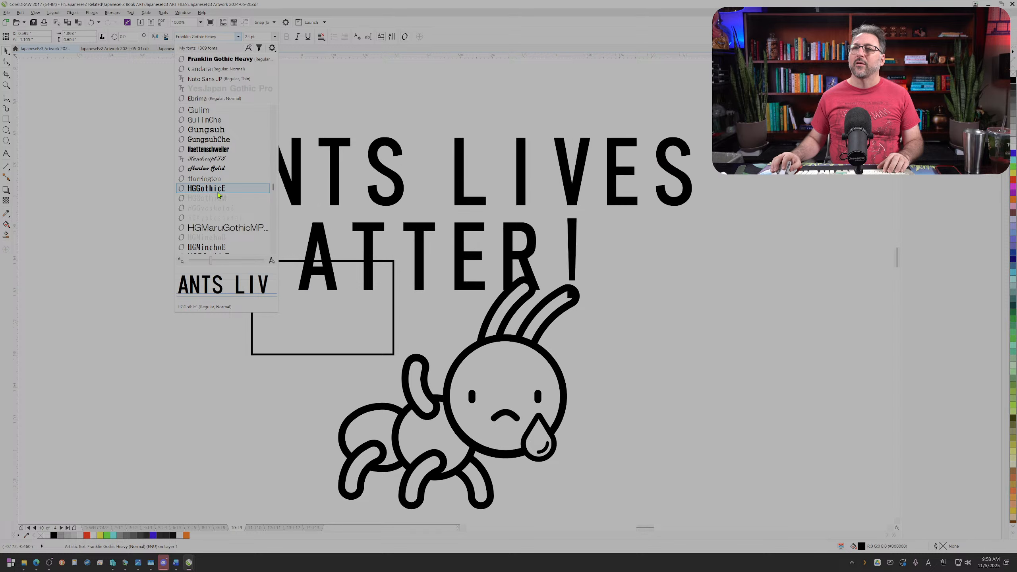
scroll(220, 197, "down", 3)
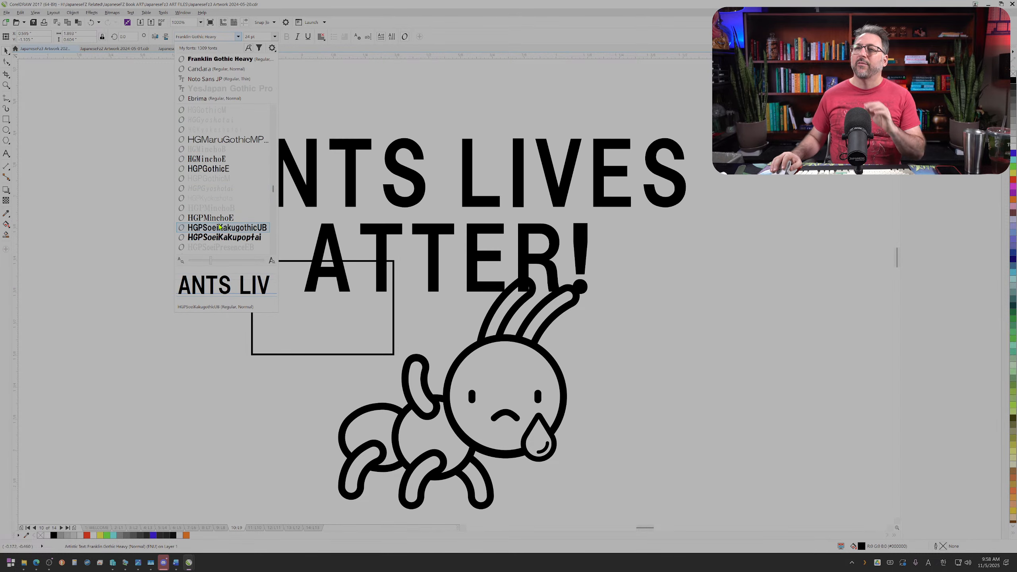
scroll(240, 216, "down", 5)
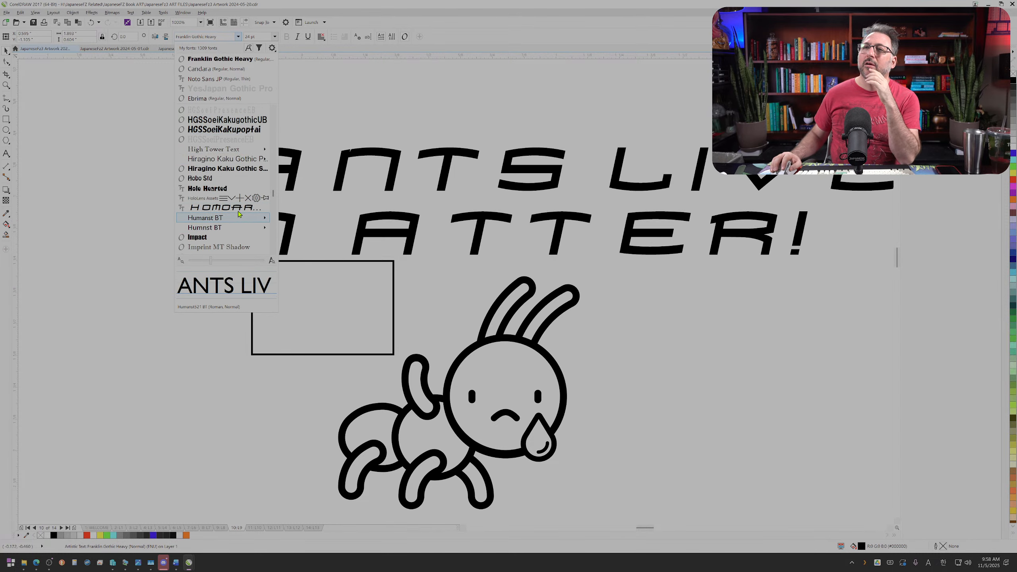
scroll(239, 224, "down", 3)
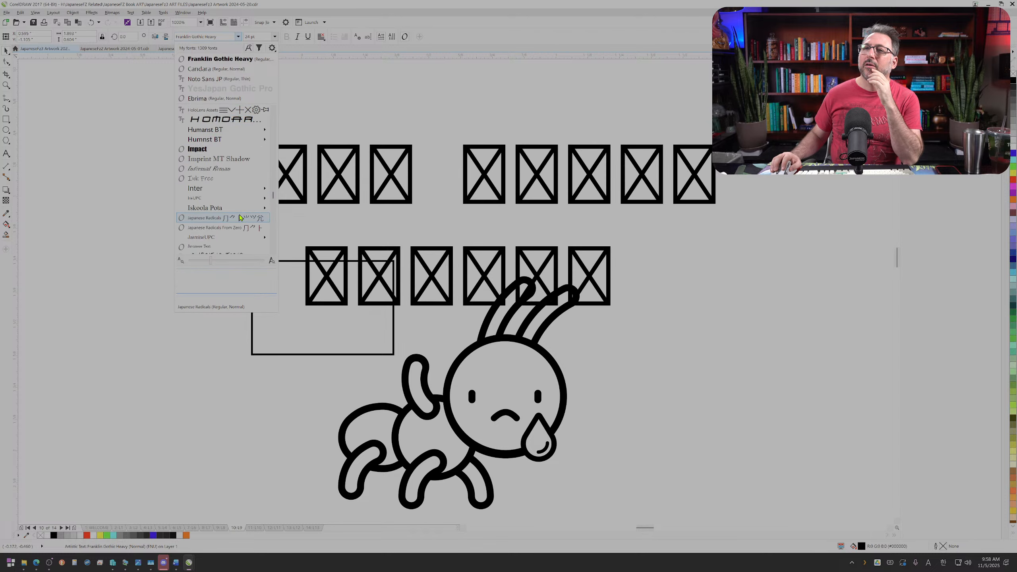
scroll(238, 228, "down", 4)
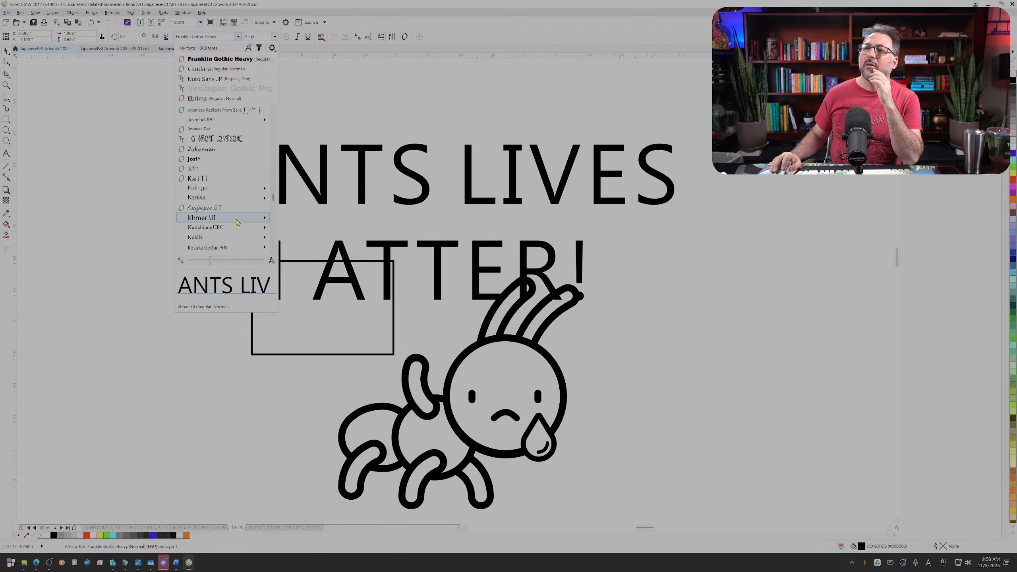
scroll(236, 223, "down", 5)
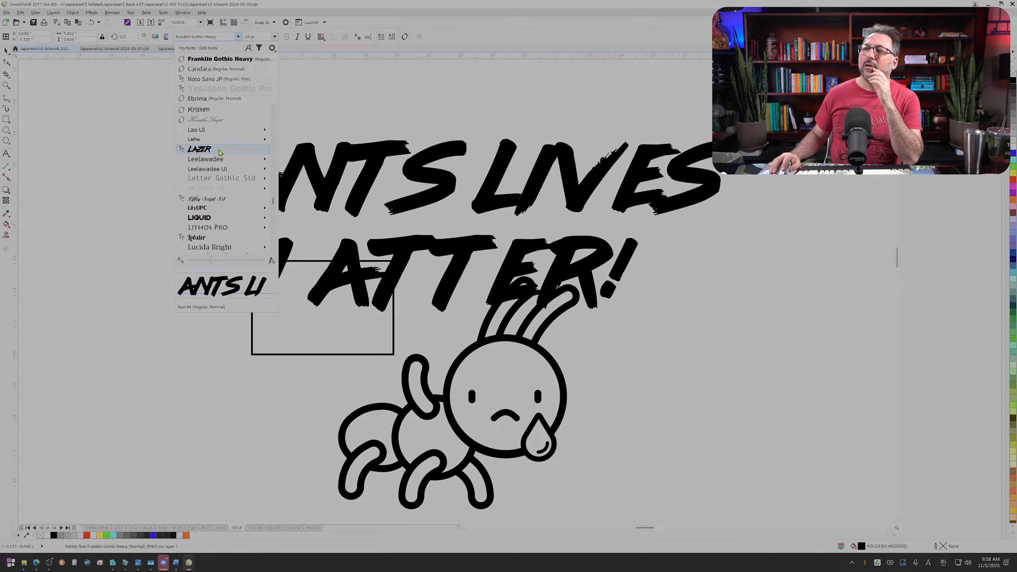
scroll(221, 132, "down", 4)
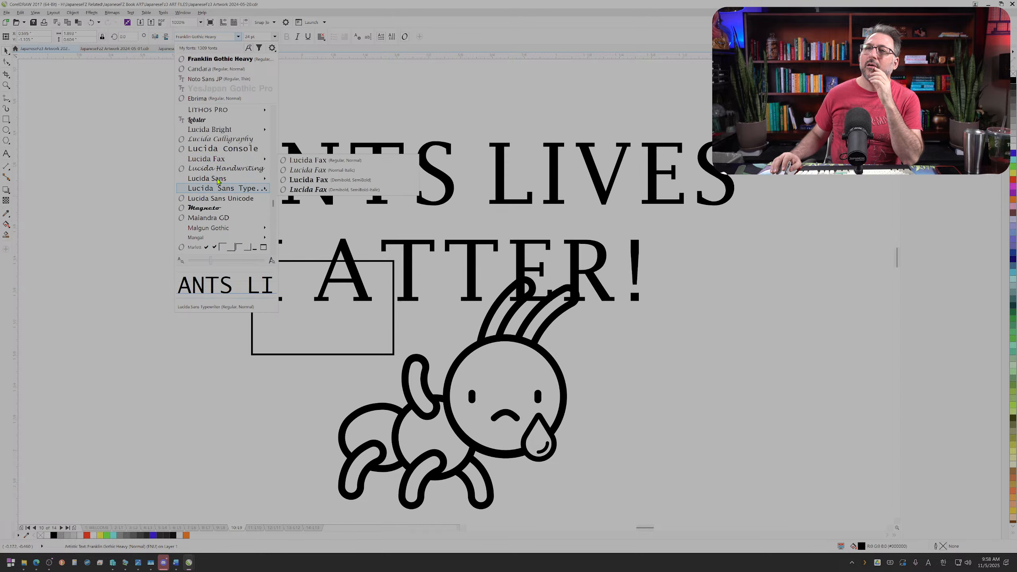
scroll(223, 208, "down", 3)
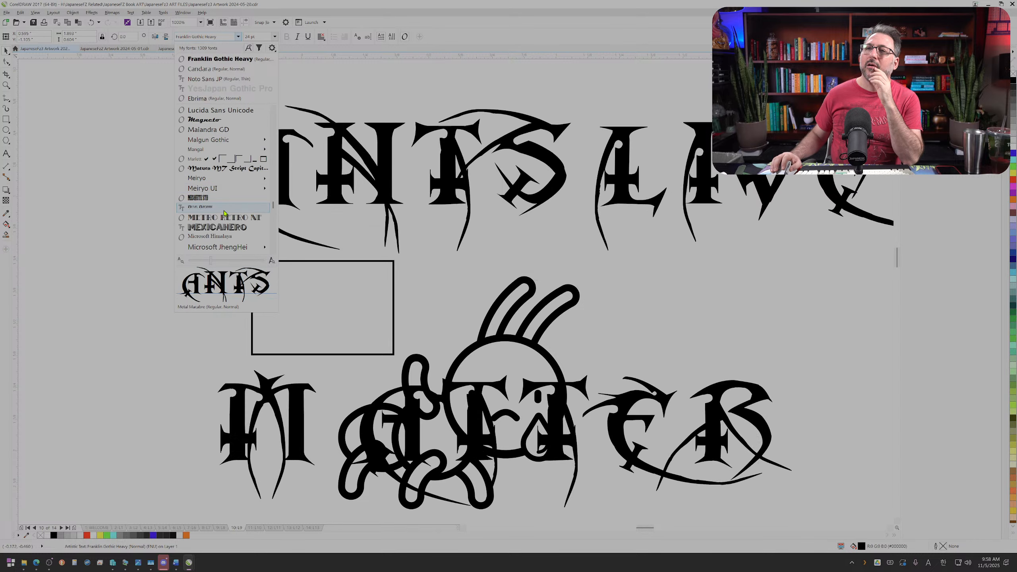
scroll(224, 217, "down", 3)
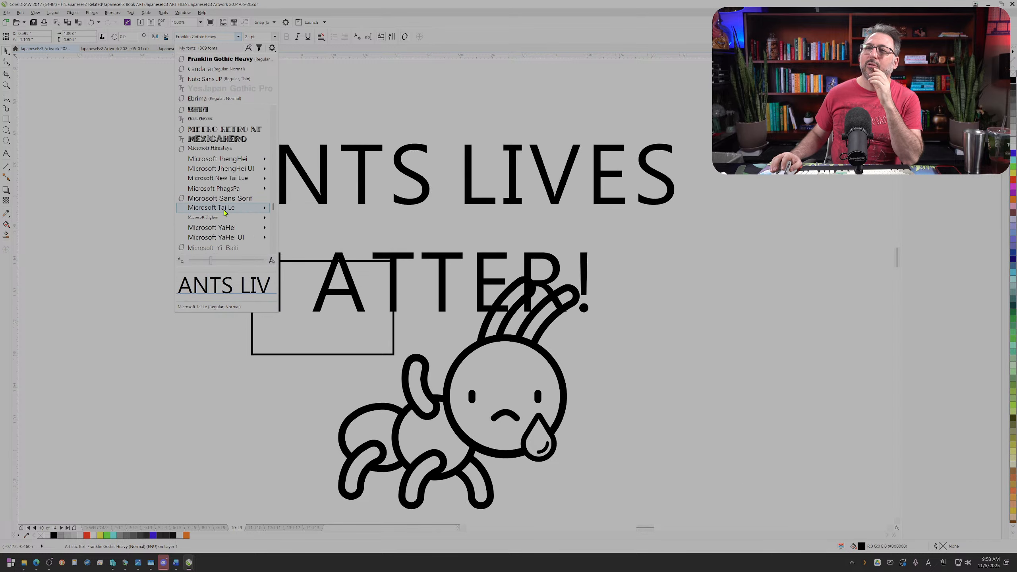
scroll(226, 220, "down", 5)
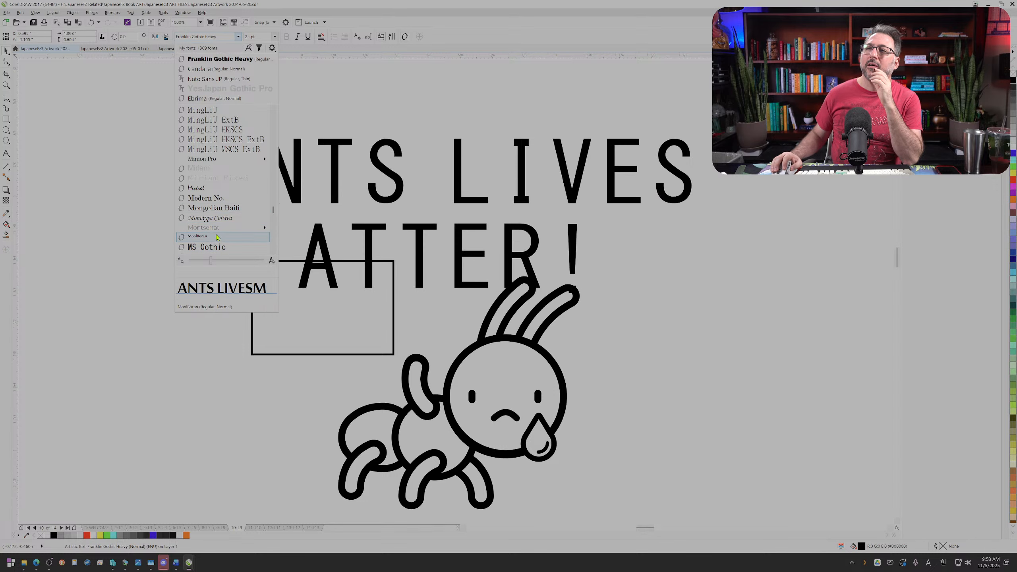
scroll(218, 231, "down", 5)
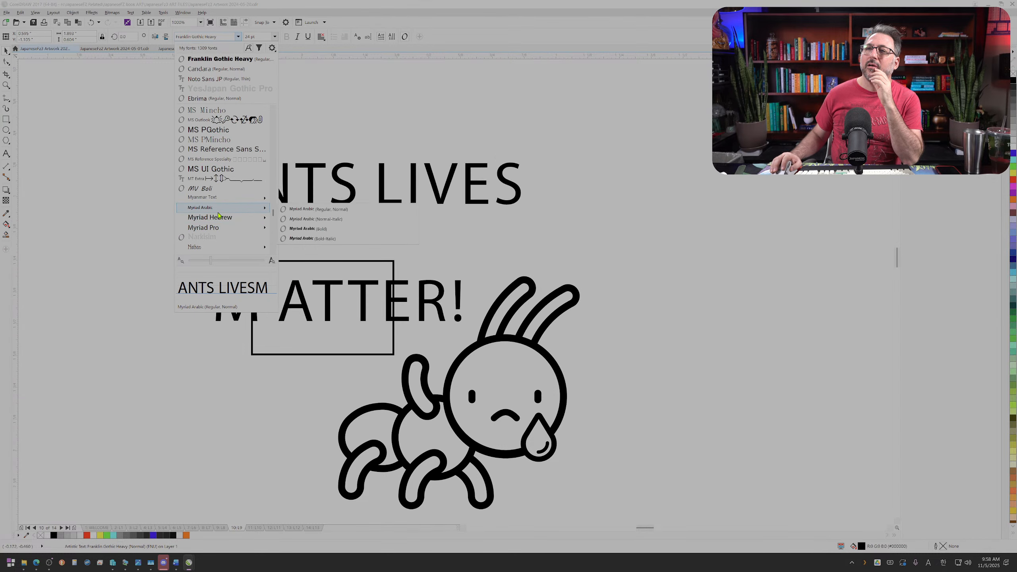
mouse_move(224, 209)
scroll(223, 208, "down", 5)
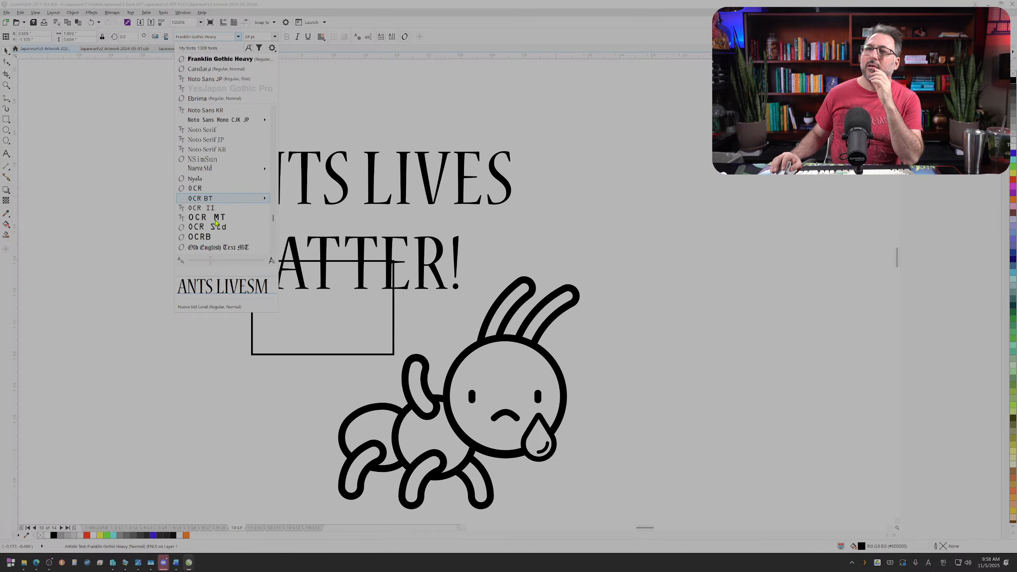
scroll(218, 217, "down", 3)
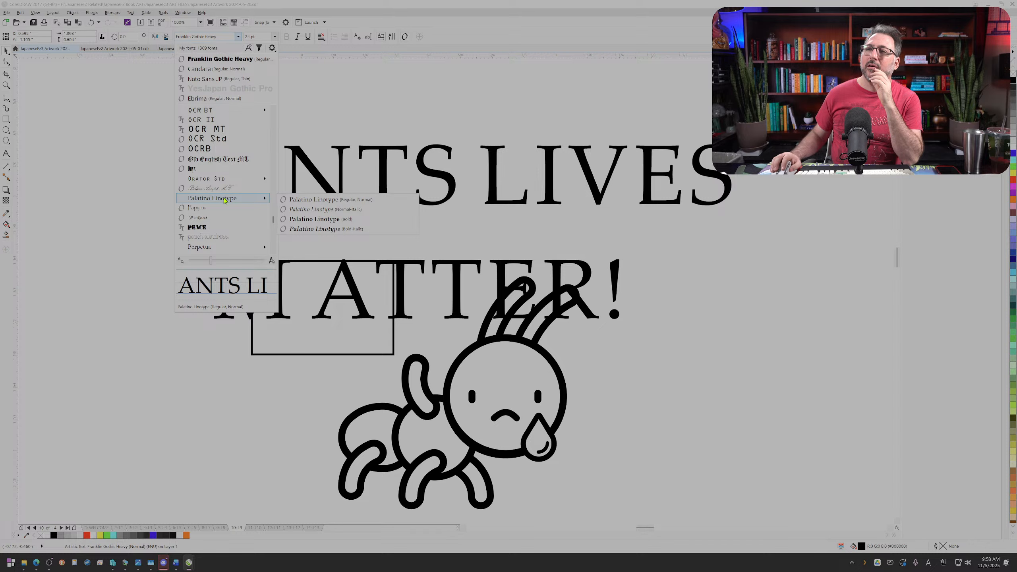
scroll(221, 193, "down", 4)
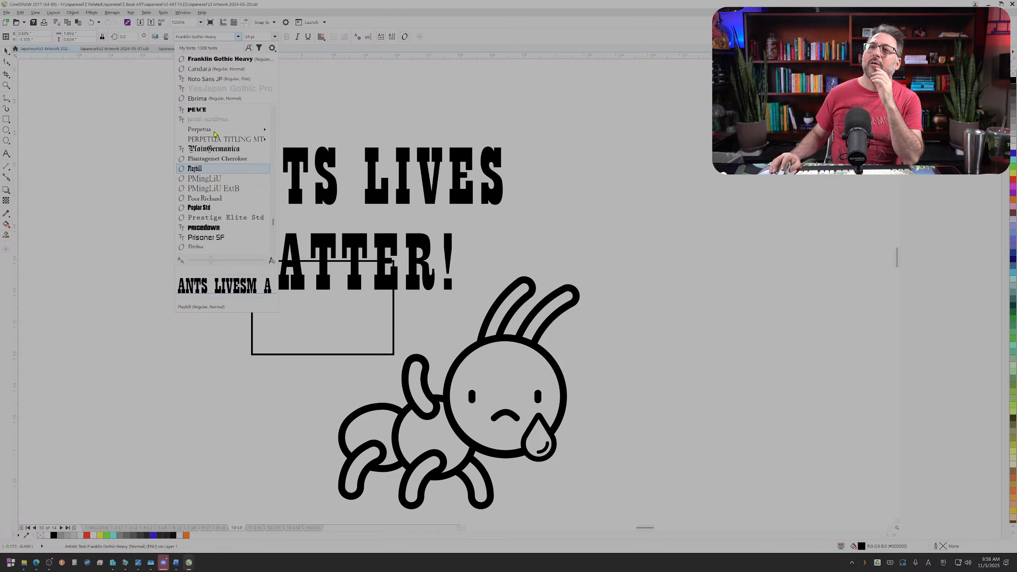
scroll(215, 134, "up", 1)
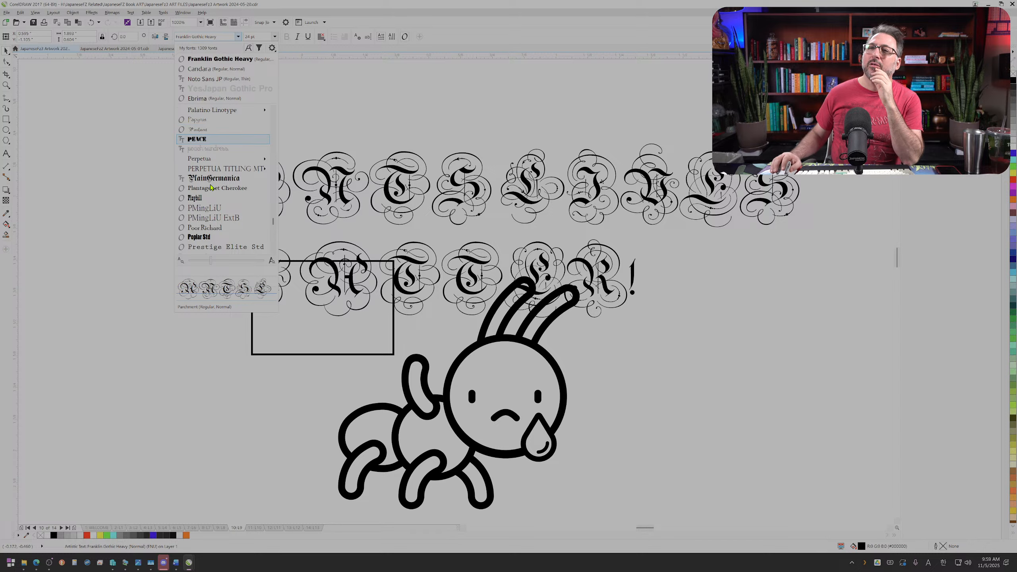
scroll(215, 173, "up", 2)
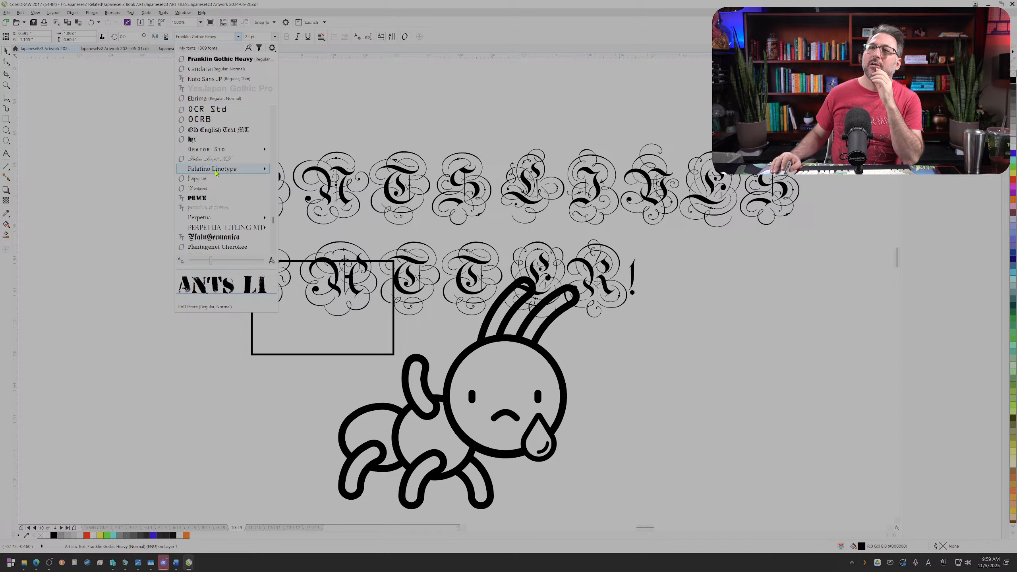
scroll(215, 188, "up", 1)
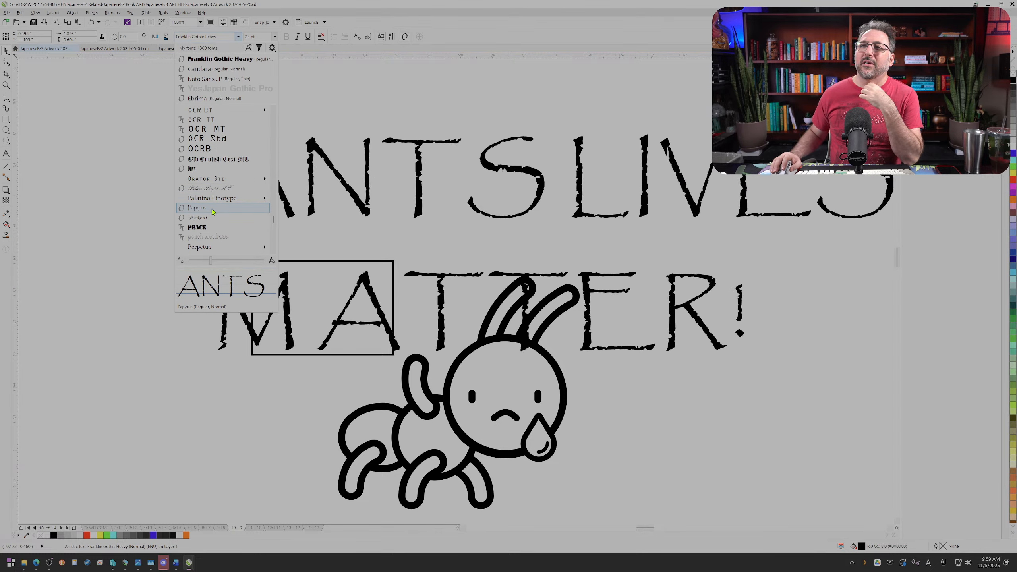
scroll(218, 209, "down", 2)
scroll(221, 212, "down", 2)
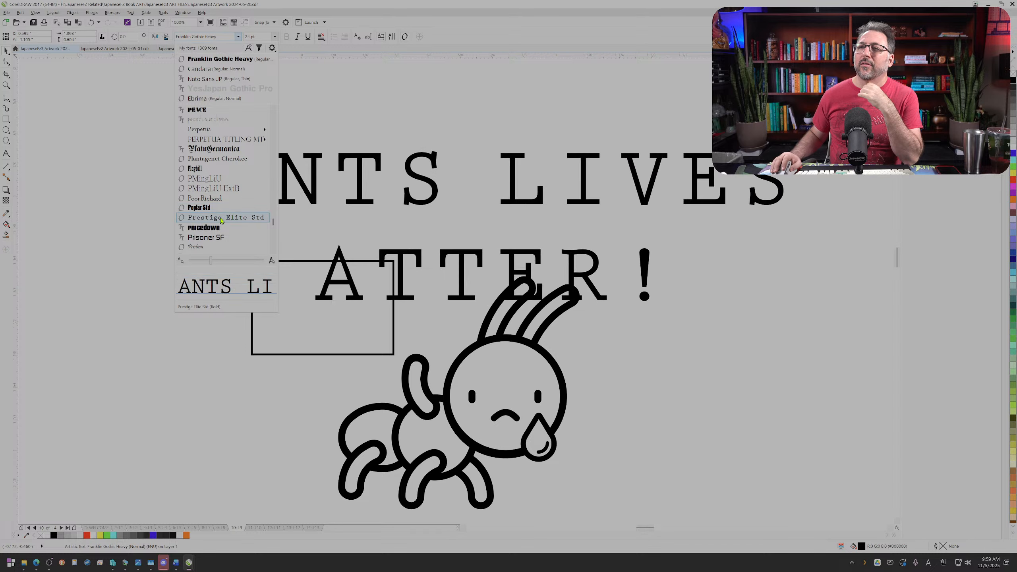
scroll(220, 220, "down", 2)
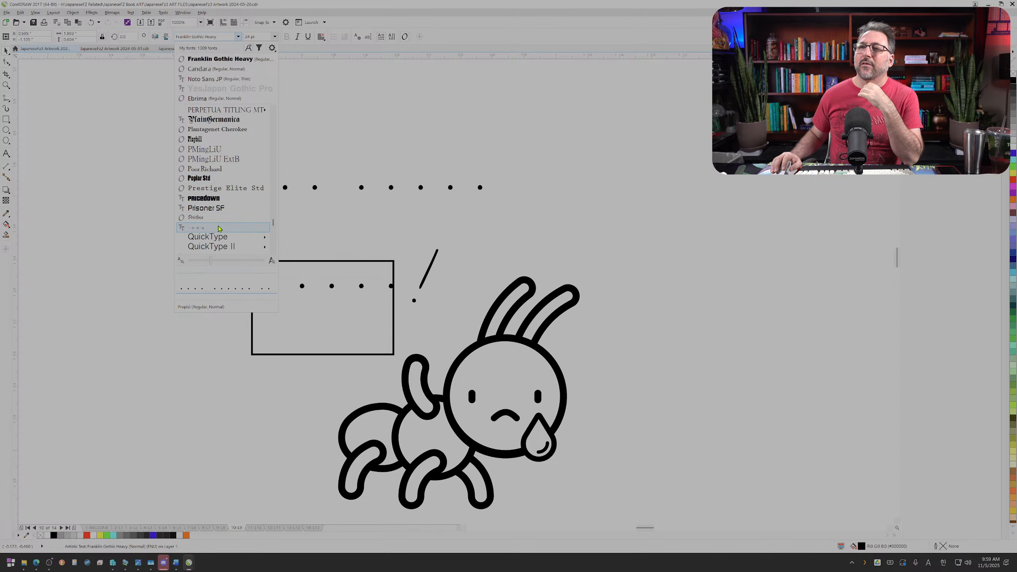
scroll(219, 228, "down", 3)
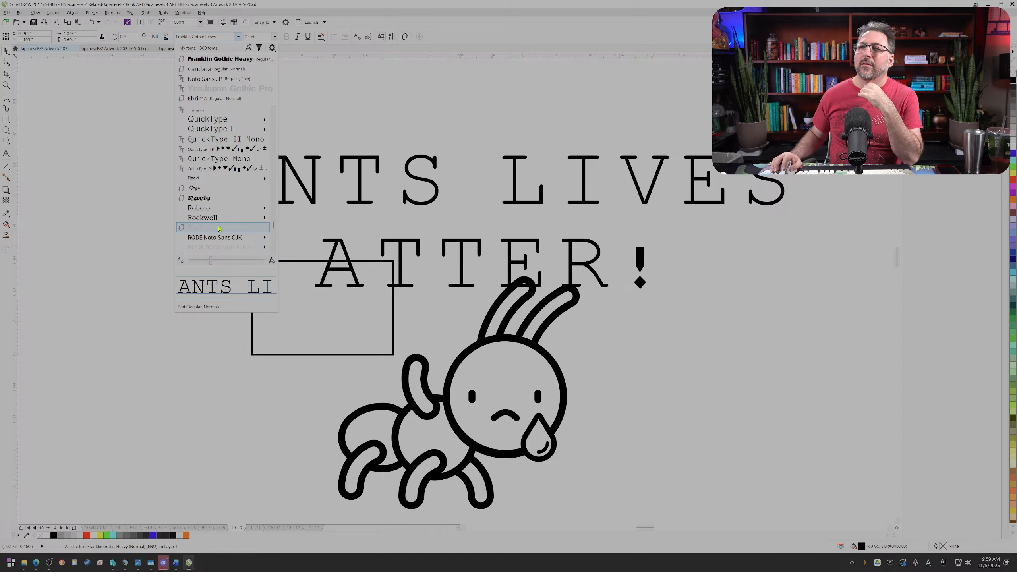
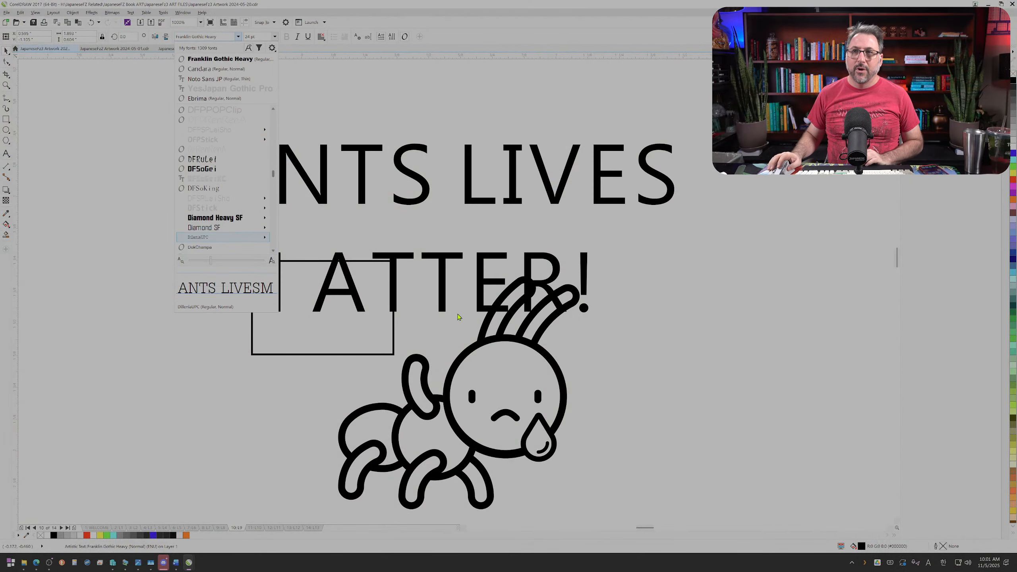
Step: Set the font of the slogan text to DFGRuLei
scroll(233, 162, "up", 5)
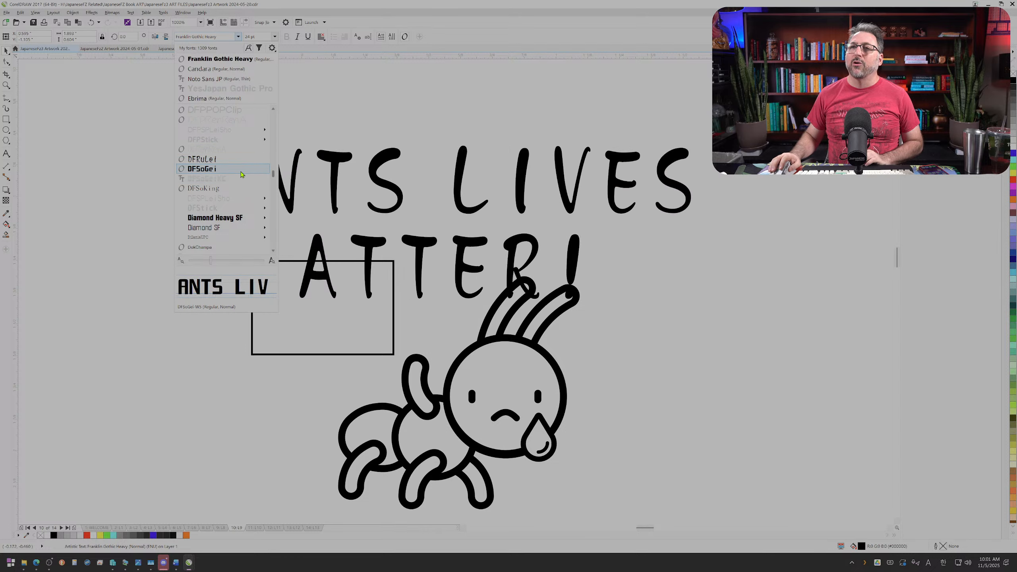
scroll(233, 160, "up", 5)
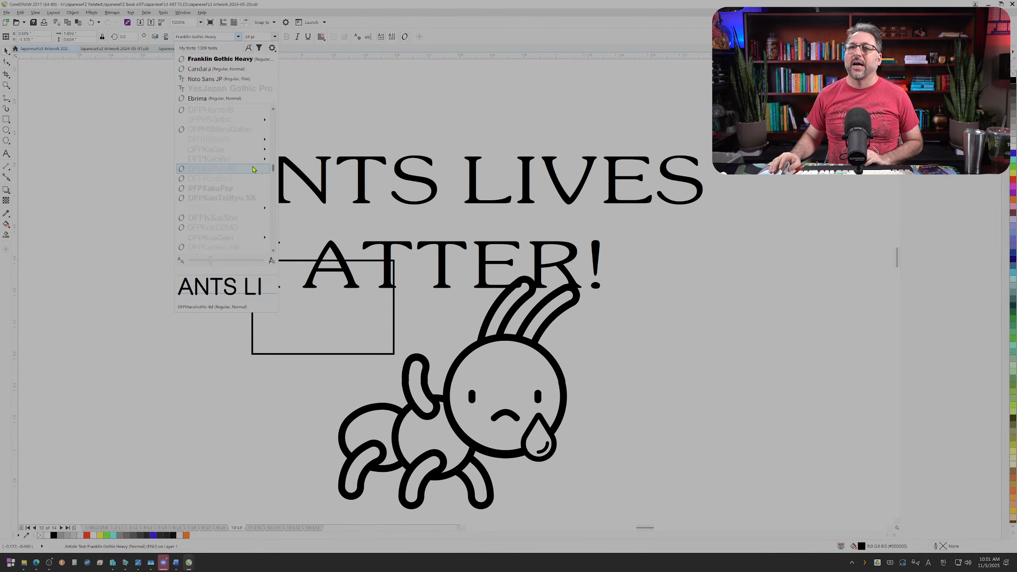
scroll(223, 152, "up", 6)
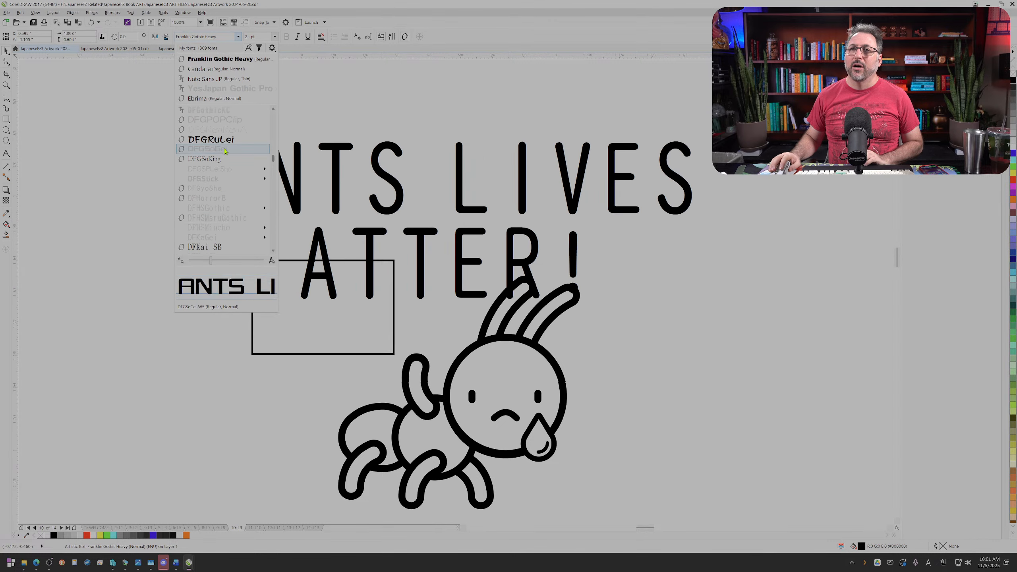
left_click(211, 139)
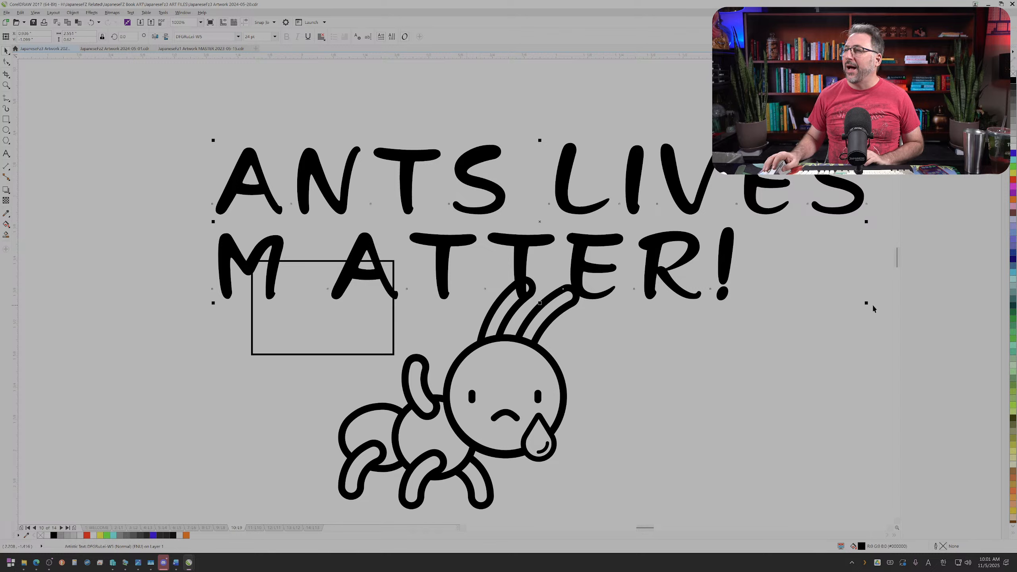
Step: Scale the slogan text down to roughly the width of the sign rectangle and move it into the rectangle
left_click_drag(867, 303, 443, 179)
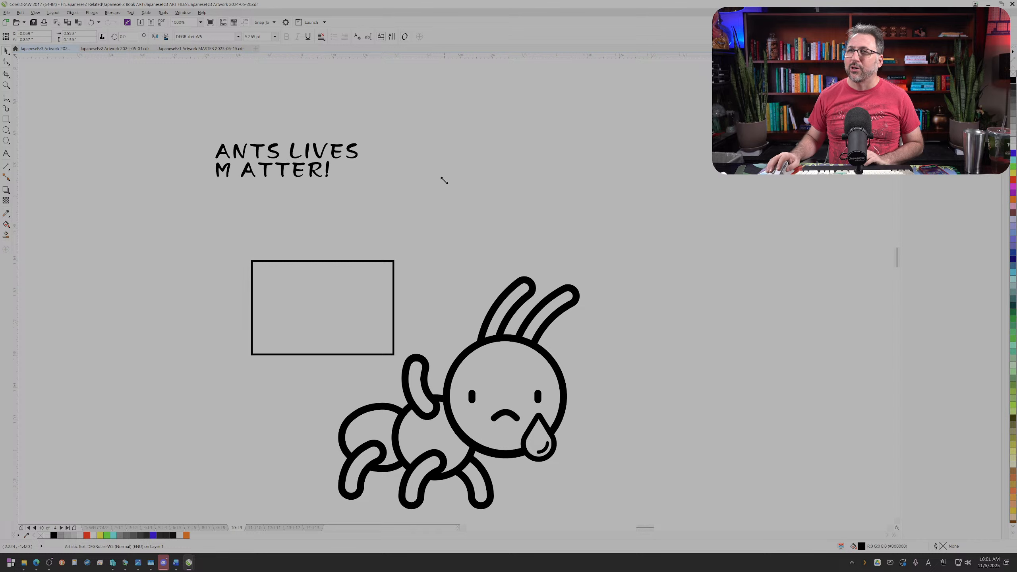
mouse_move(293, 153)
left_mouse_down()
mouse_move(349, 297)
mouse_move(406, 323)
left_mouse_up()
Step: Reword the slogan as "Ants Have" on the first line and "RIGHTS!" on the second
double_click(345, 297)
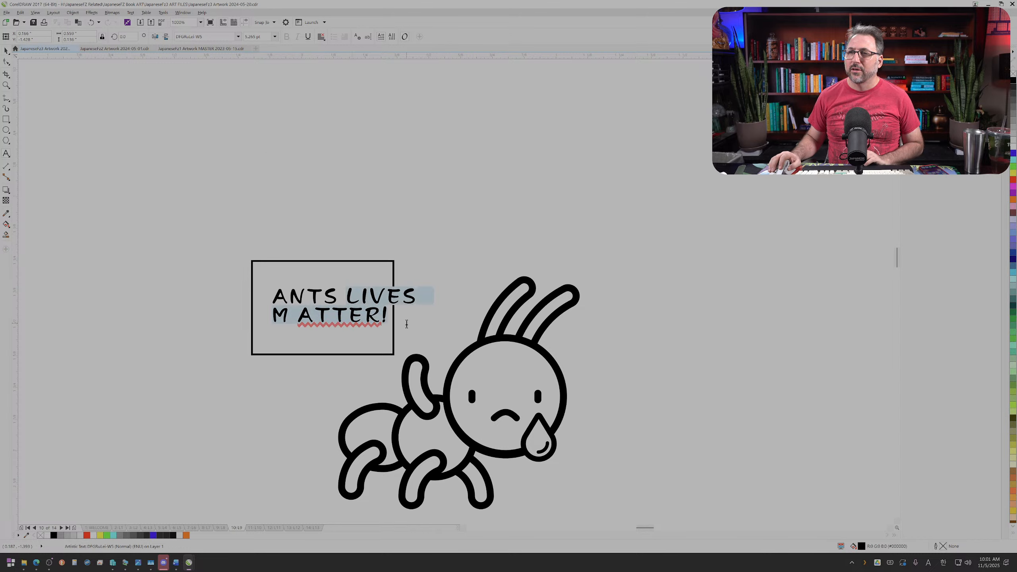
type("Have")
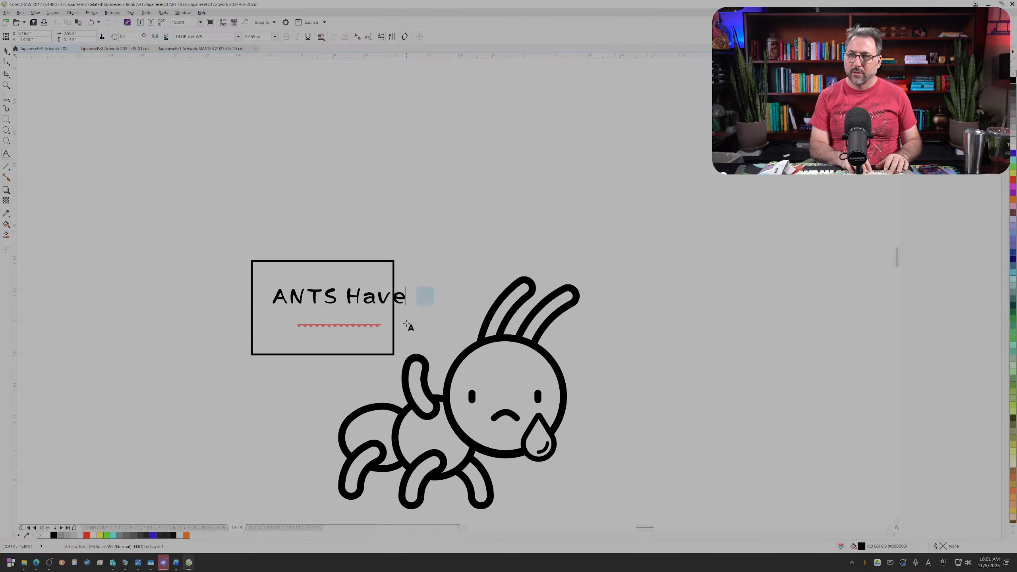
key("Return")
type("RIGHTS!")
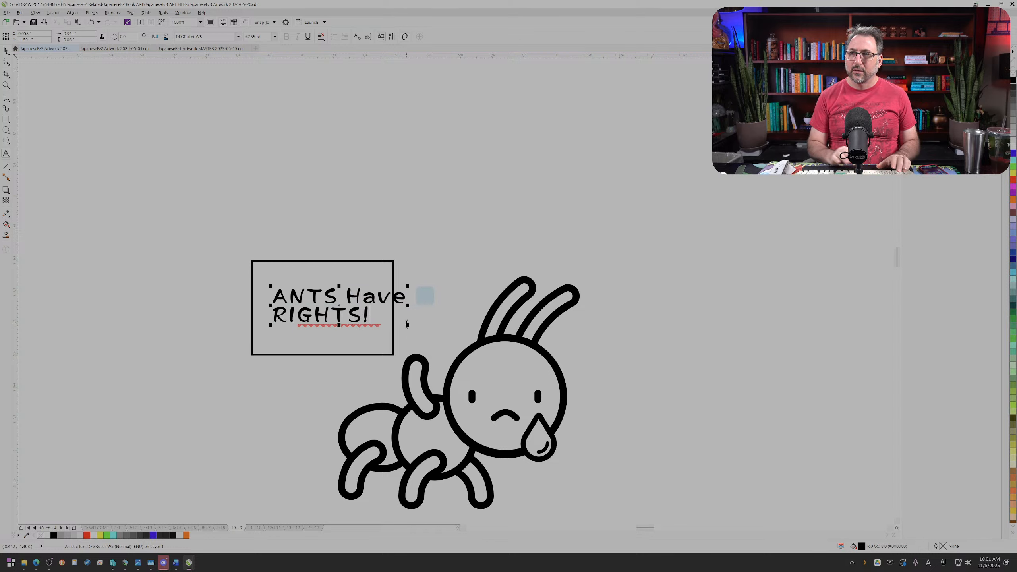
left_click_drag(341, 297, 295, 296)
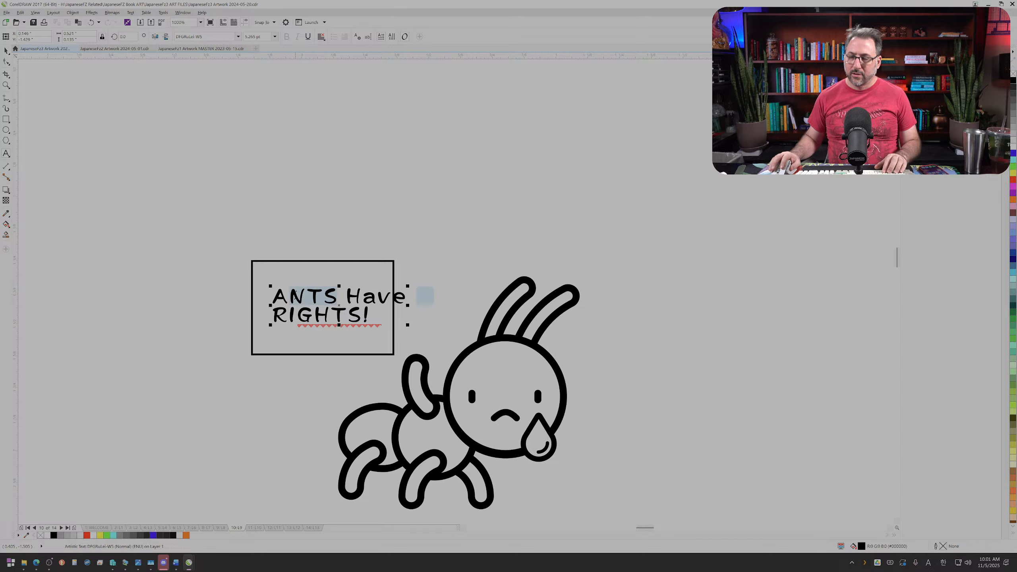
type("nts")
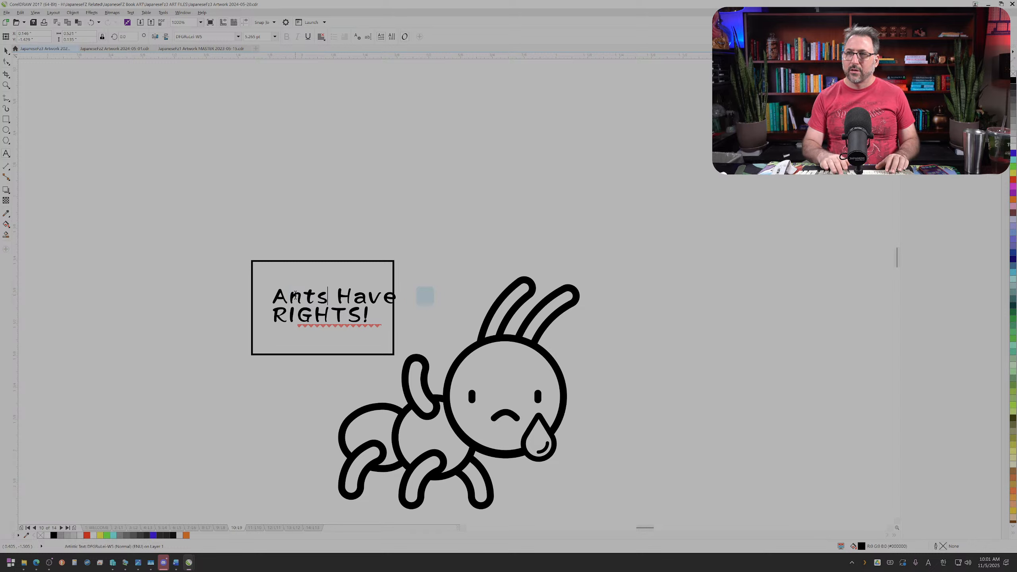
left_click(7, 49)
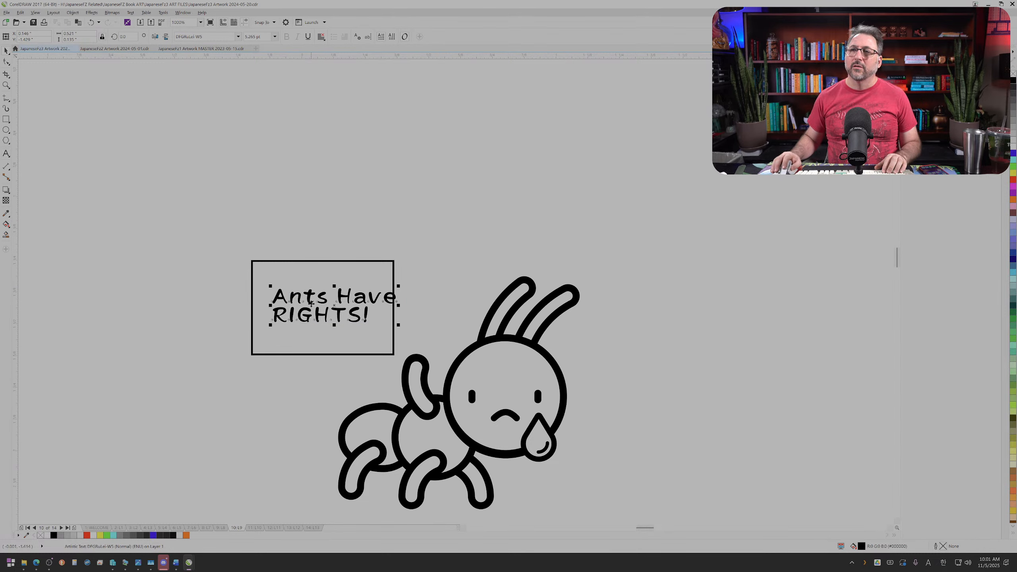
Step: Break the slogan into three lines, "Ants", "Have" and "RIGHTS!", and resize it to fill the sign rectangle
left_click_drag(399, 286, 350, 289)
double_click(329, 286)
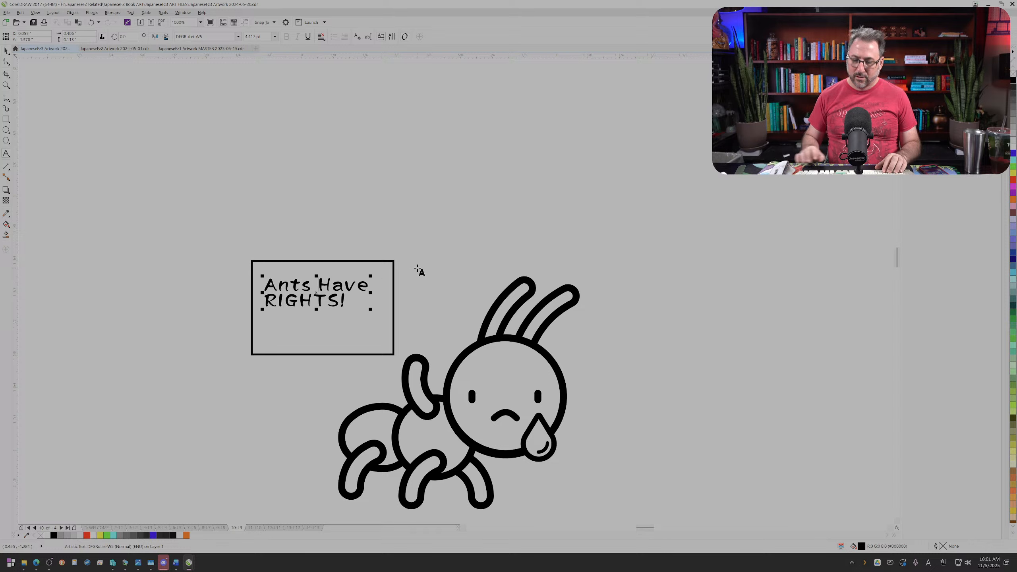
key("BackSpace")
key("Return")
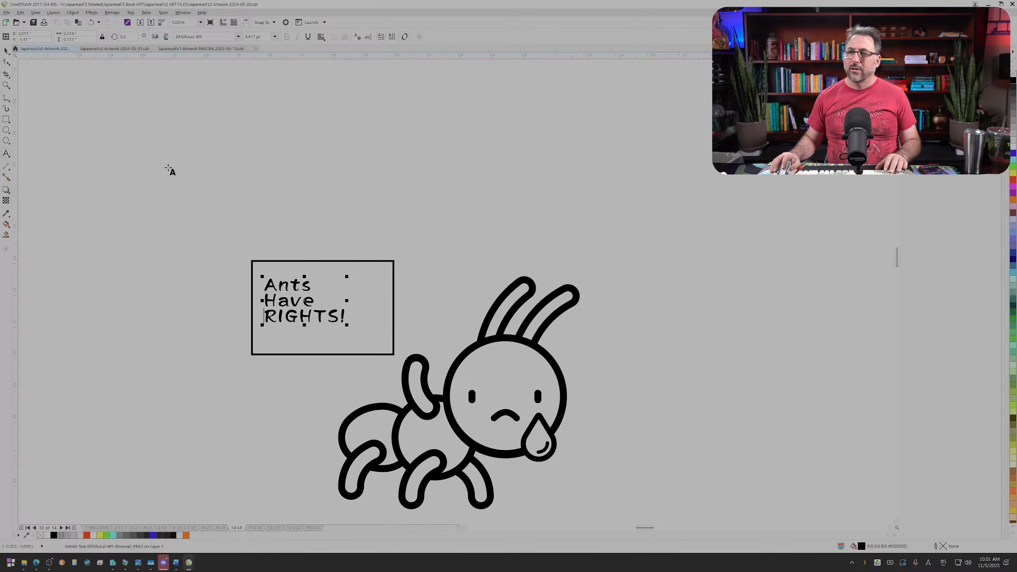
left_click(3, 52)
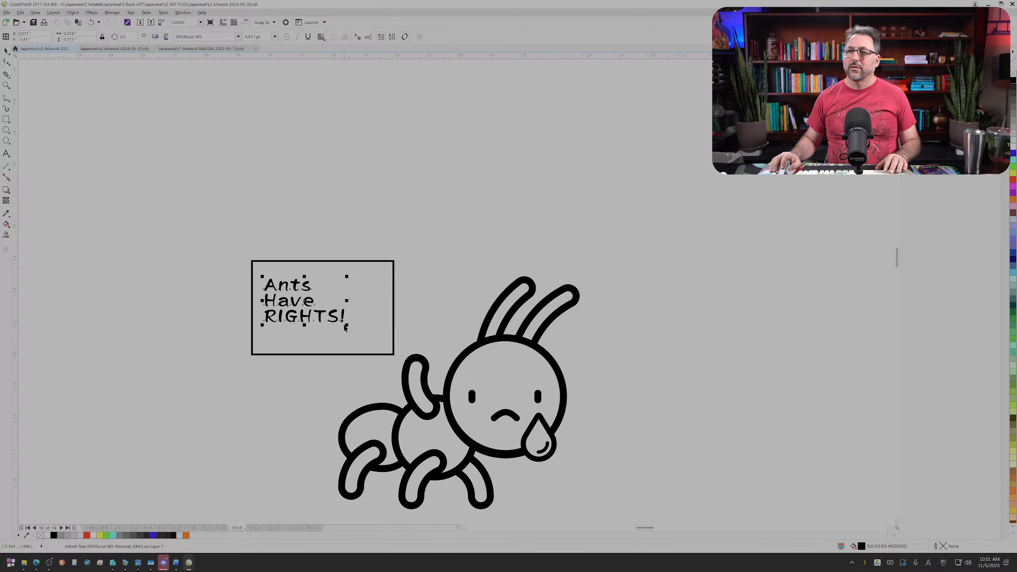
left_click_drag(347, 325, 385, 345)
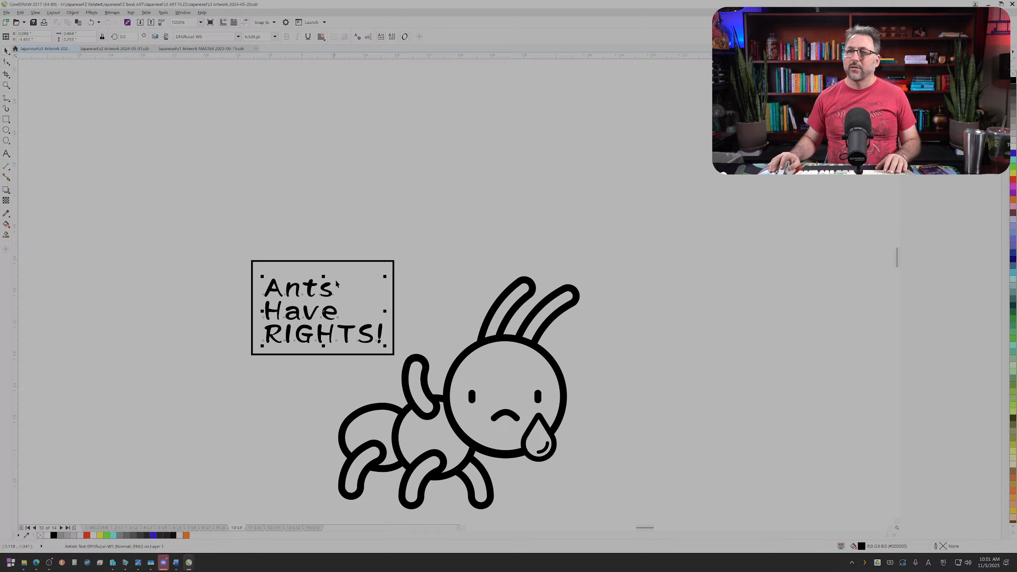
left_click_drag(386, 277, 471, 268)
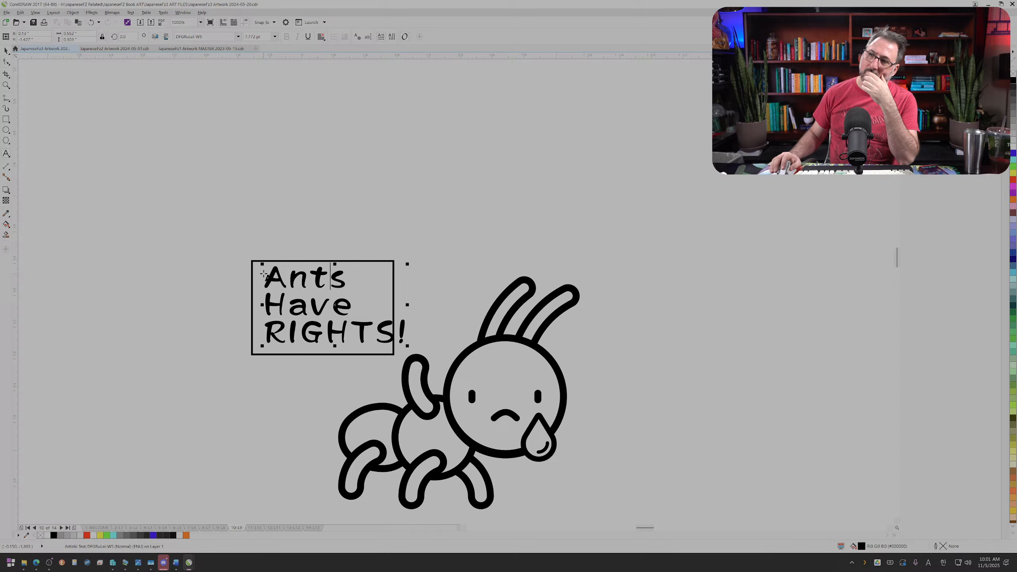
Step: Replace the whole slogan with "STOP", "EATING" and "US" on three separate lines
left_click_drag(263, 276, 420, 328)
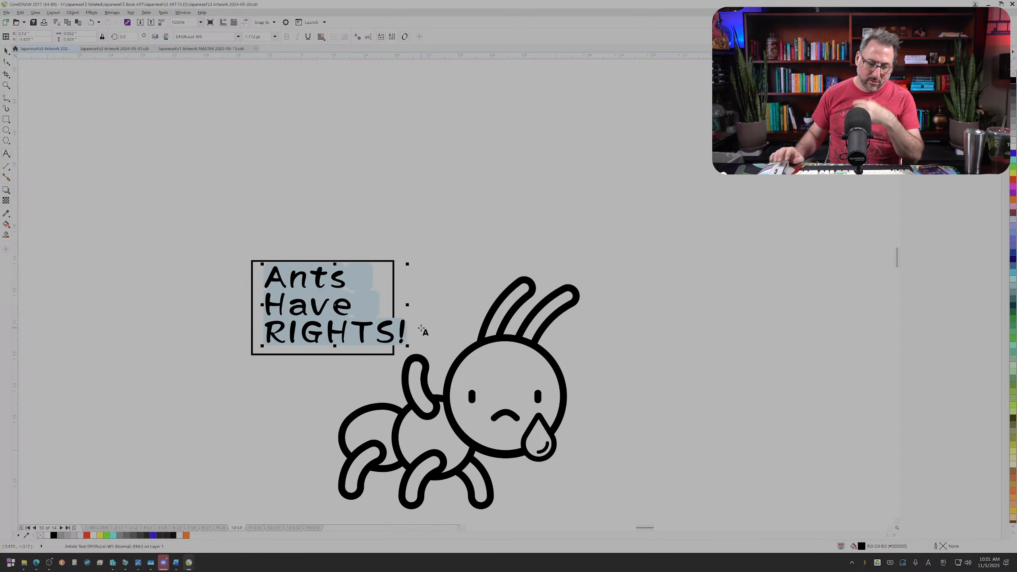
type("ST")
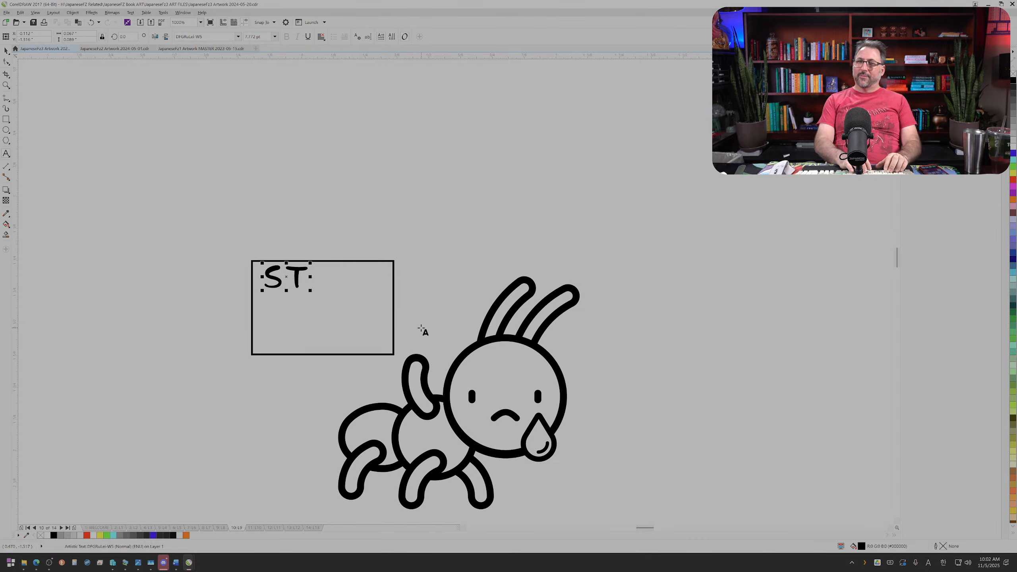
type("OP ")
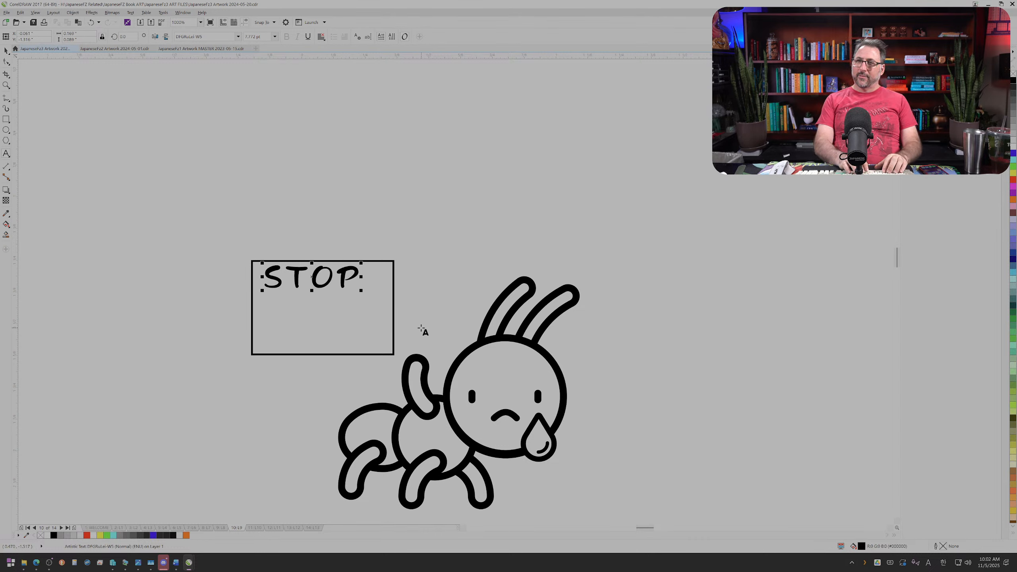
type("EATING")
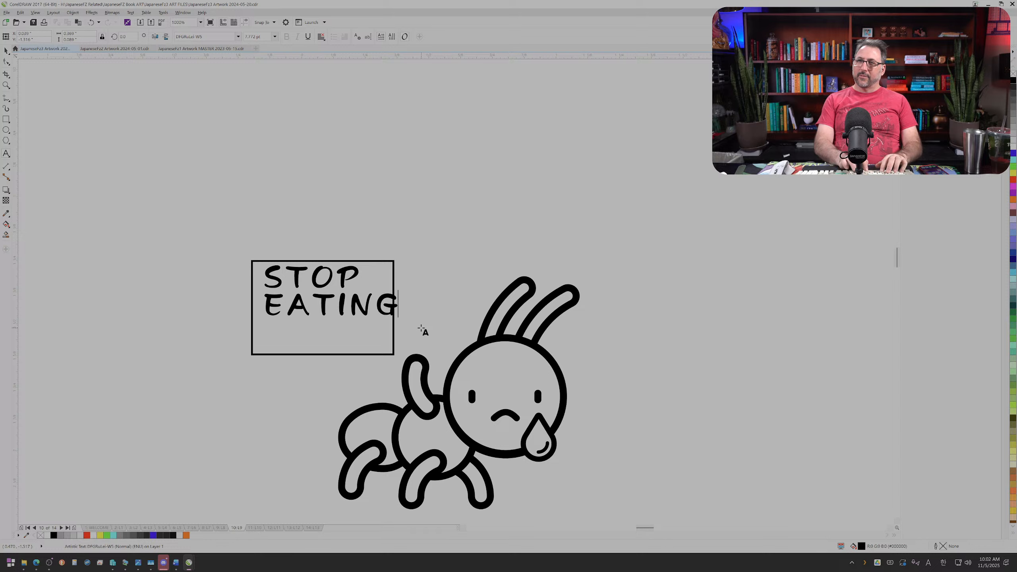
key("Return")
type("US")
key("Escape")
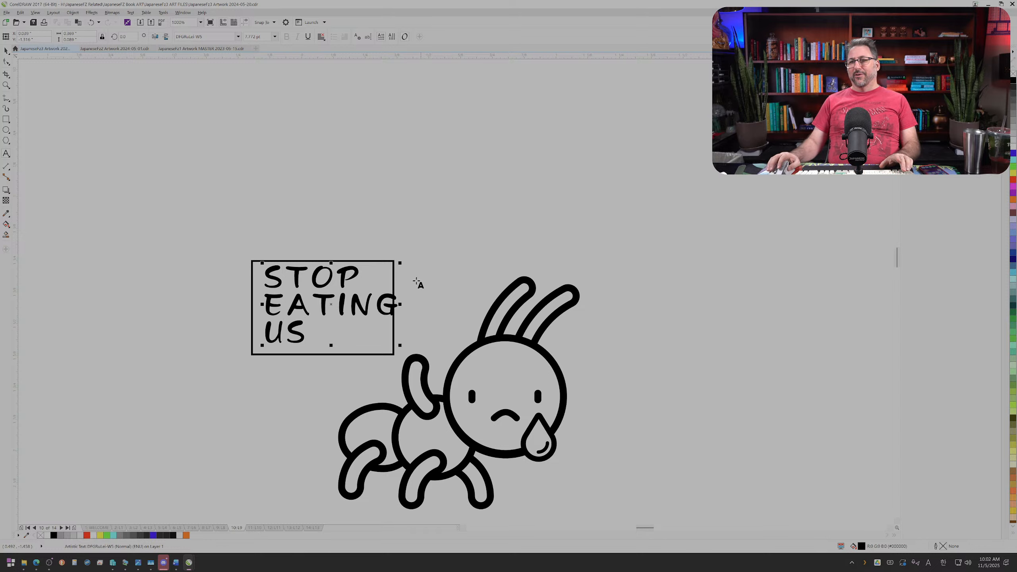
Step: Center-align the three slogan lines and add an exclamation mark after "US"
key("ctrl+a")
left_click(323, 39)
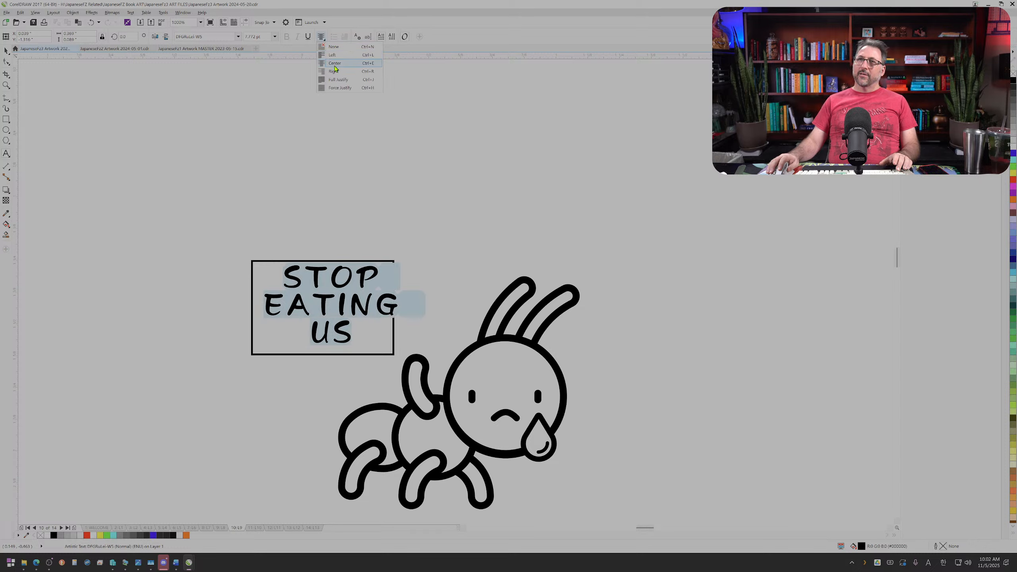
left_click(335, 64)
left_click(6, 50)
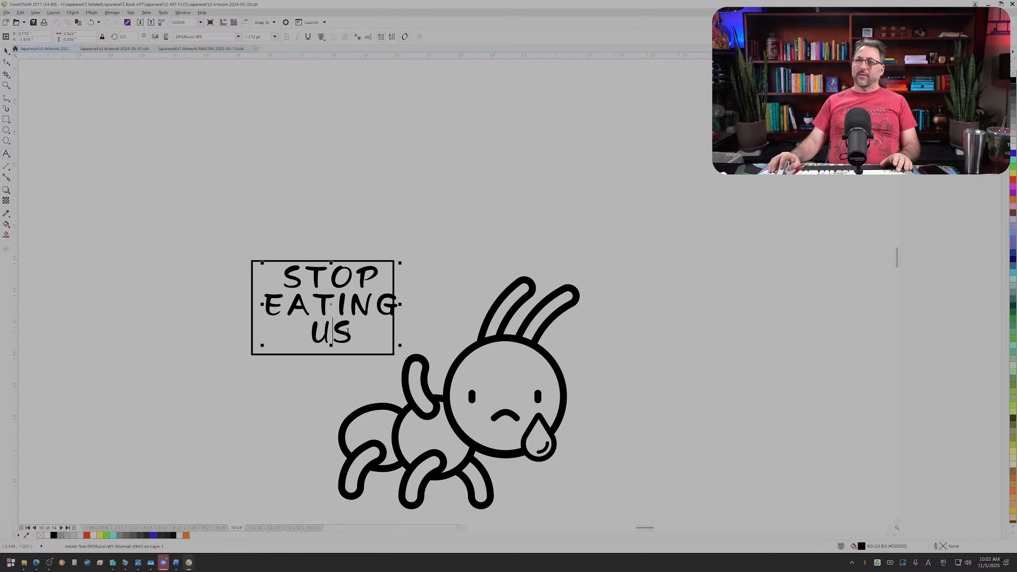
type("!")
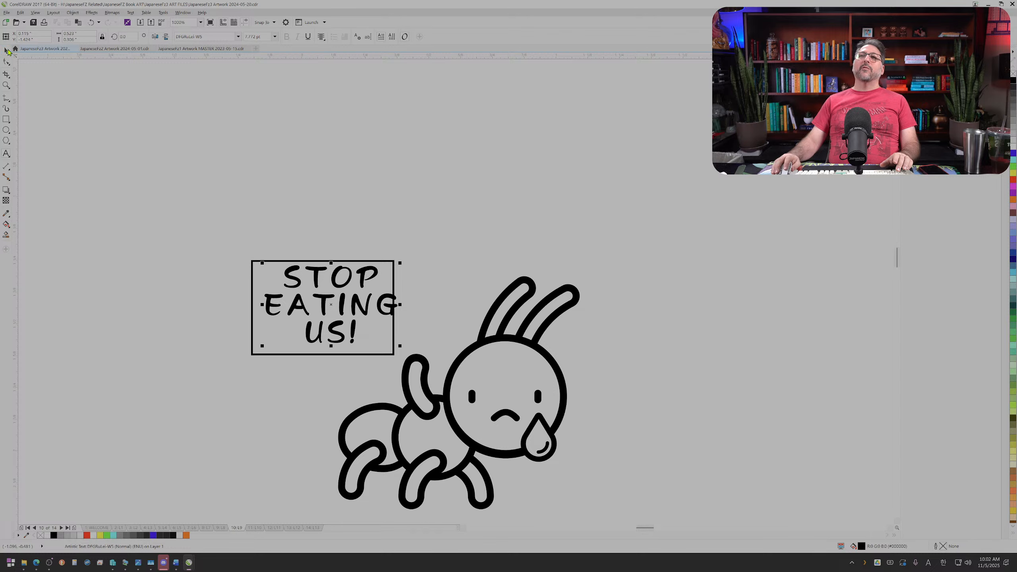
Step: Scale the "STOP EATING US!" text down to fit inside the sign rectangle and position it in the middle
scroll(340, 336, "up", 2)
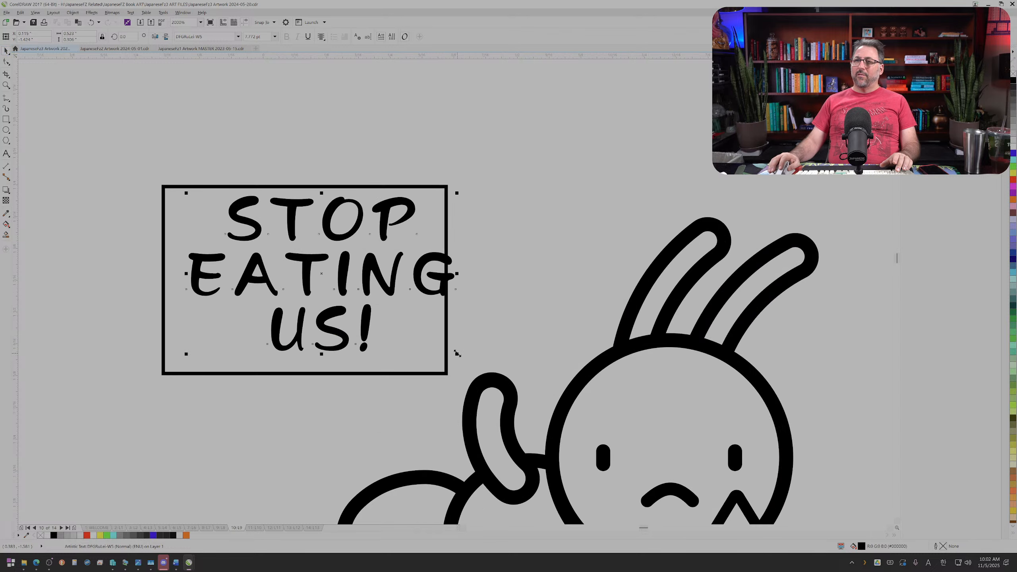
left_click_drag(457, 353, 386, 312)
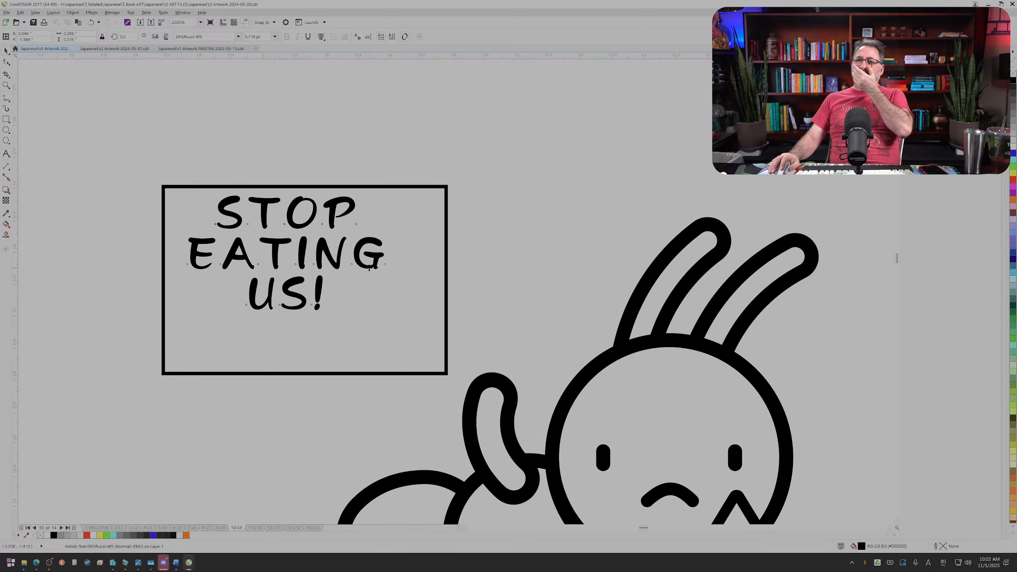
left_click_drag(369, 267, 387, 294)
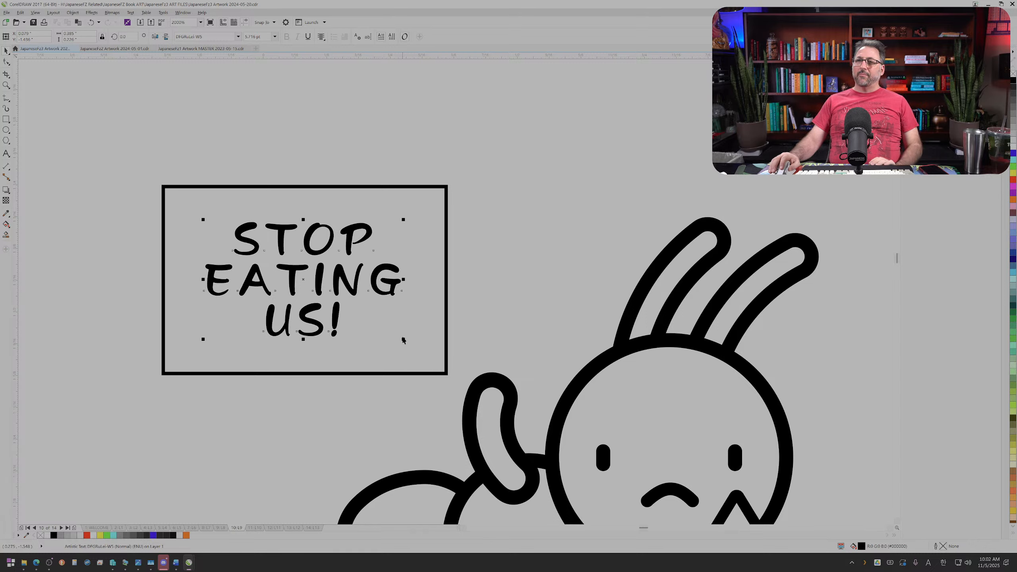
left_click_drag(403, 340, 417, 347)
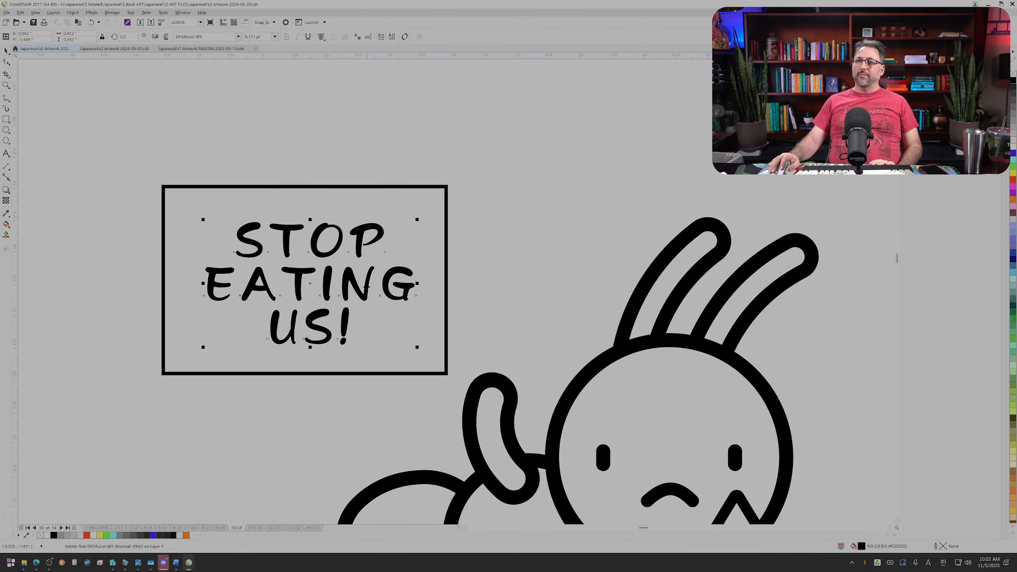
left_click_drag(367, 287, 364, 289)
Step: Set the outline width of the sign rectangle to 1.5 pt
left_click(447, 288)
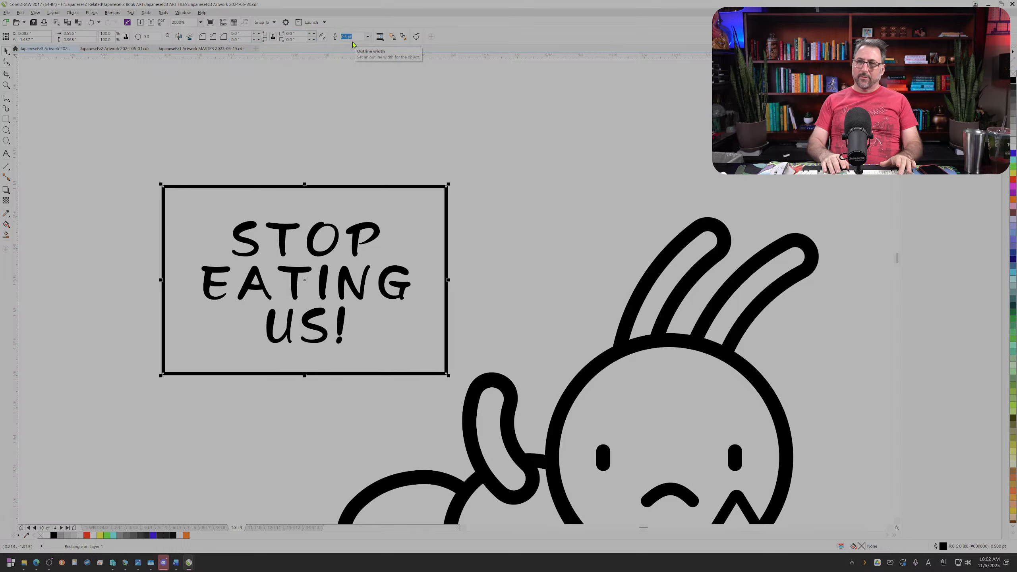
left_click(356, 36)
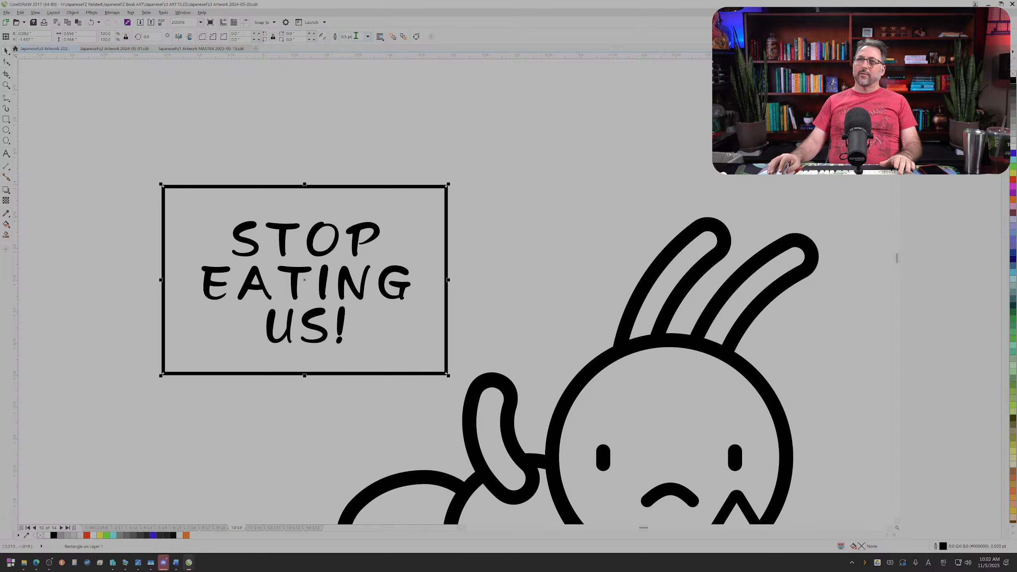
type("2")
key("Return")
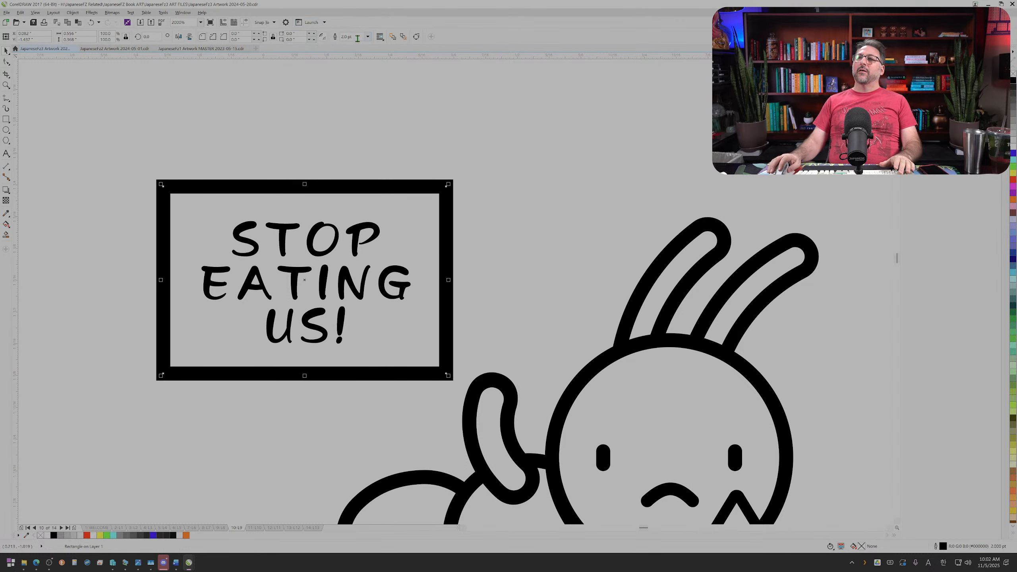
type("1.5")
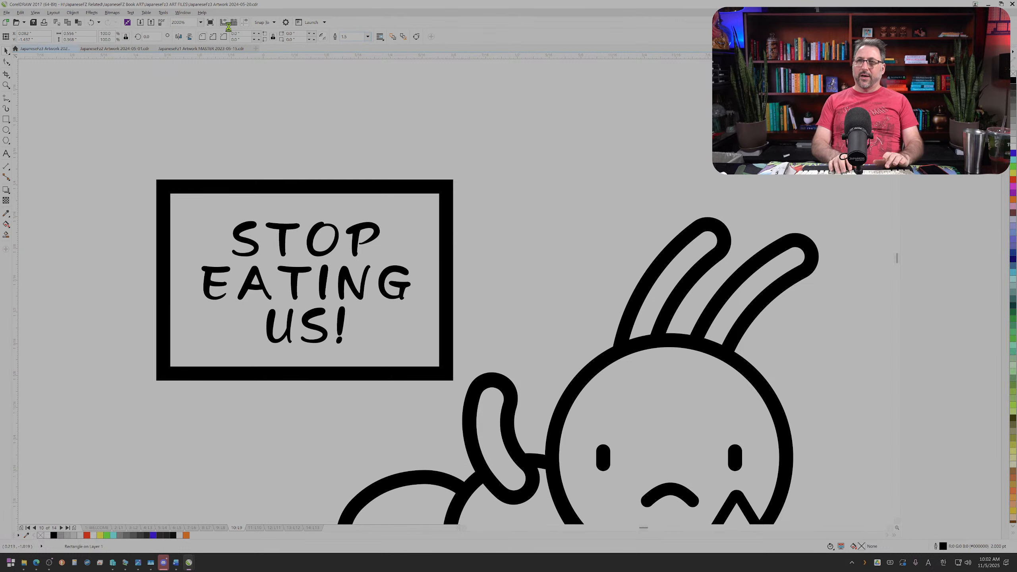
key("Return")
Step: Give the sign rectangle's outline round corners and round line caps
key("F12")
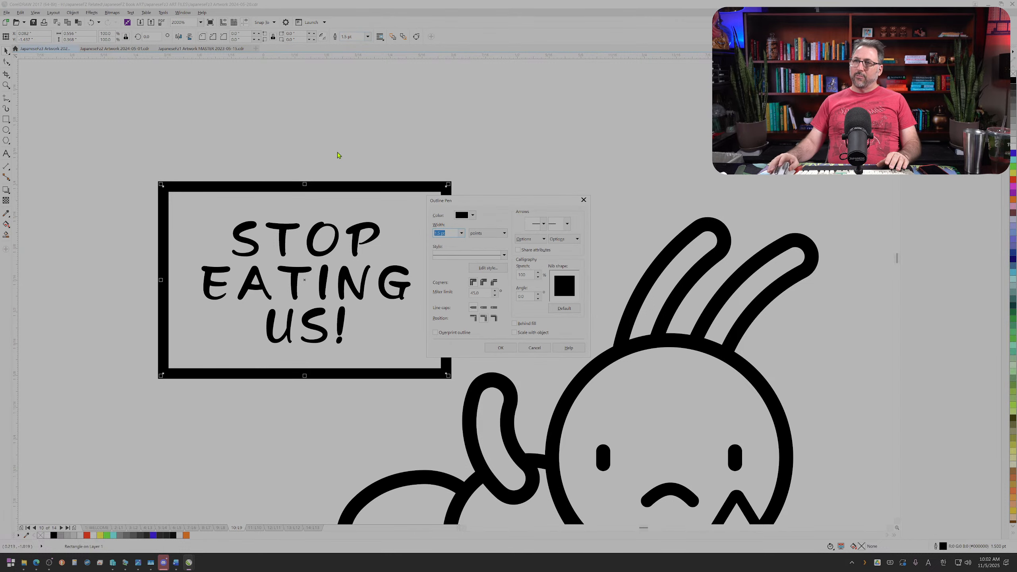
left_click(484, 282)
left_click(494, 307)
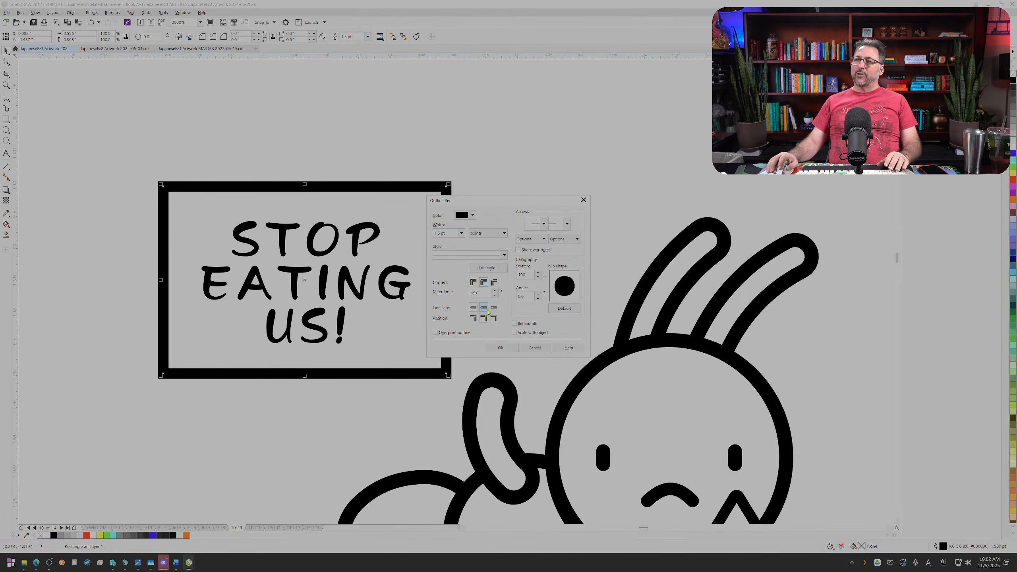
left_click(505, 348)
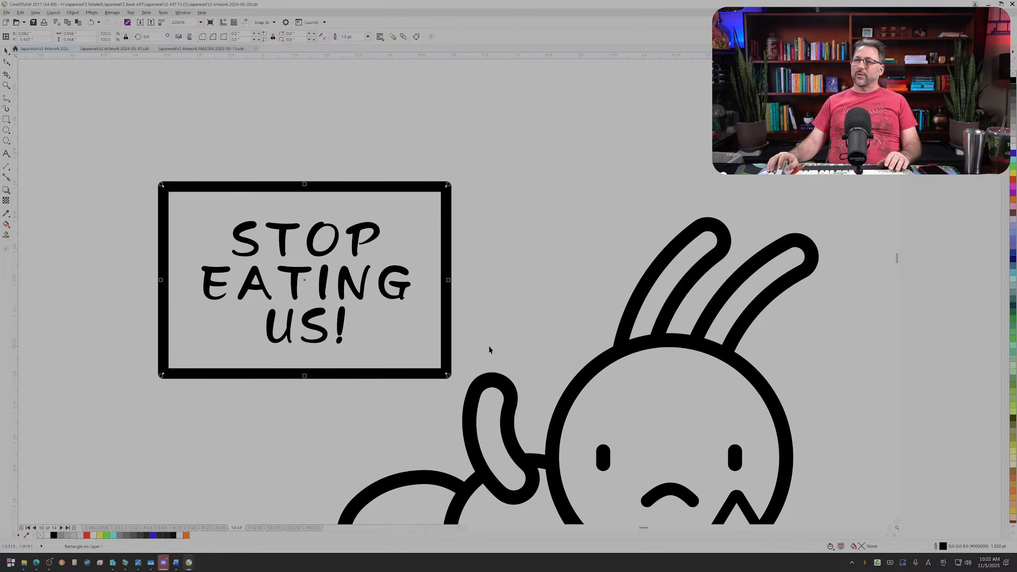
Step: Group the sign rectangle with its slogan, shrink the rectangle more tightly around the text and center the slogan inside it
scroll(471, 349, "down", 2)
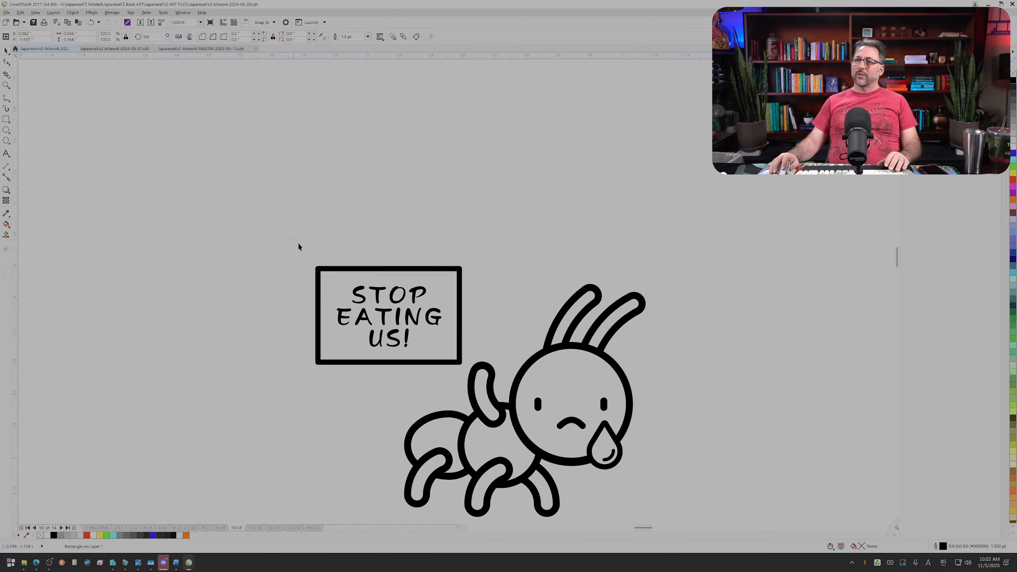
left_click(454, 322)
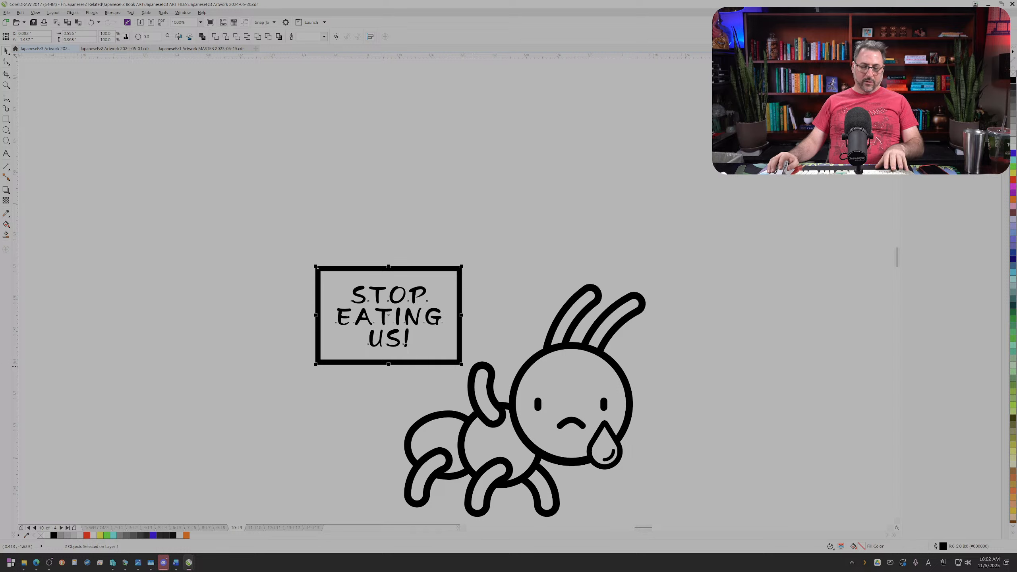
left_click_drag(460, 363, 428, 341)
left_click(447, 347)
left_click(413, 314, "ctrl")
scroll(385, 312, "up", 1)
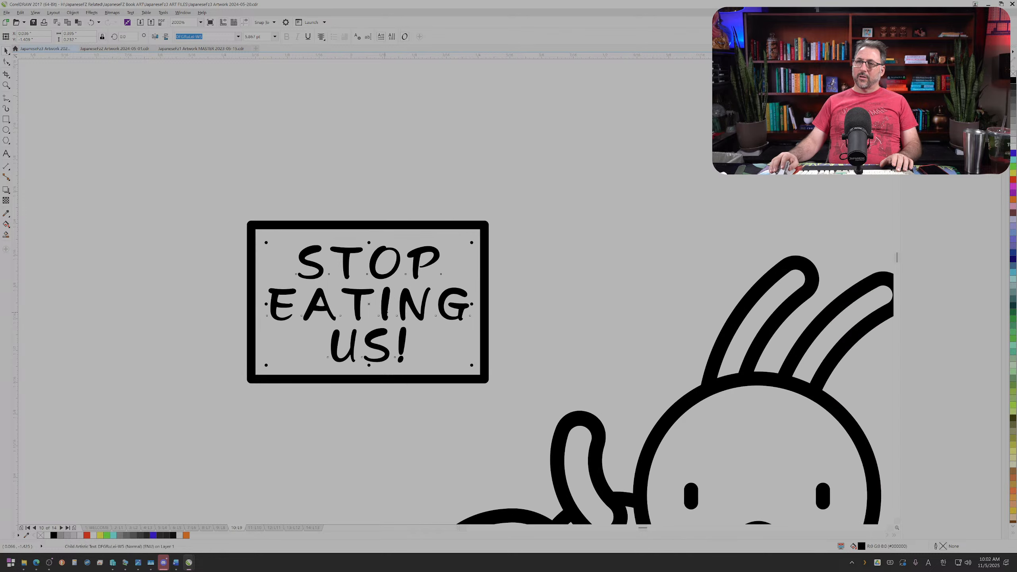
left_click_drag(384, 308, 384, 307)
scroll(411, 320, "down", 1)
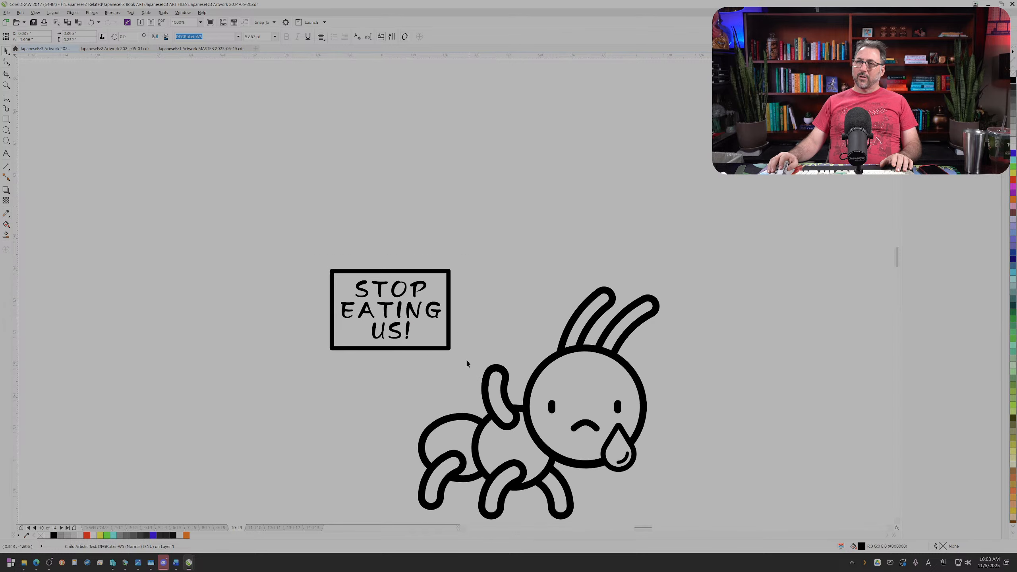
Step: Move the sign over the ant's raised arm and fill the sign rectangle with white
left_click_drag(446, 339, 529, 370)
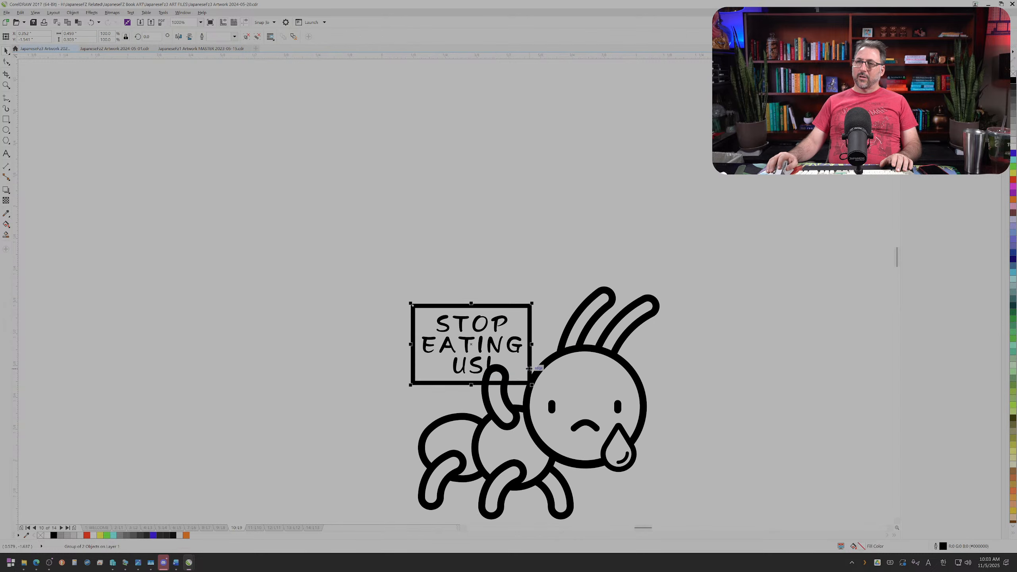
left_click(516, 304, "ctrl")
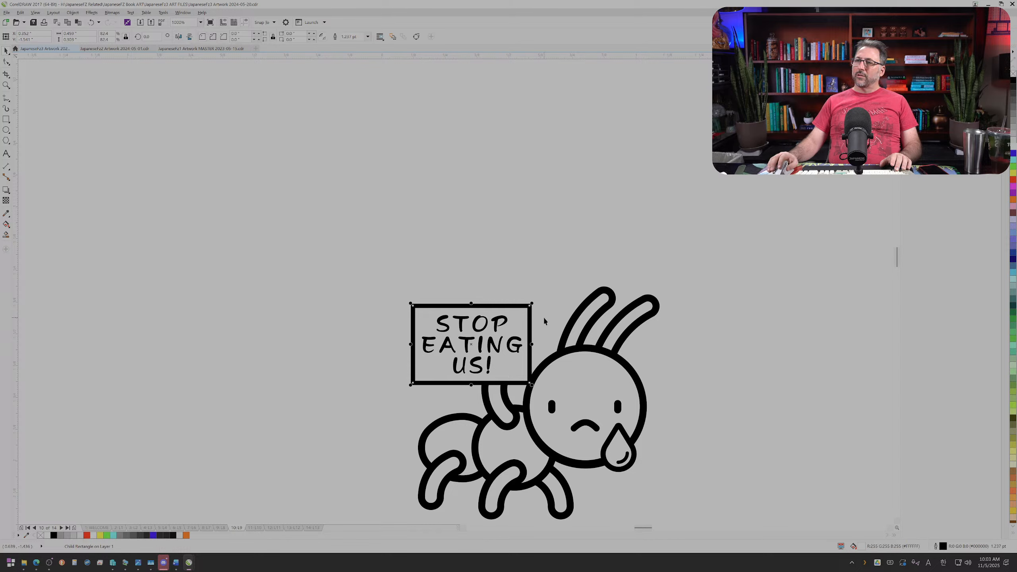
left_click_drag(376, 282, 550, 393)
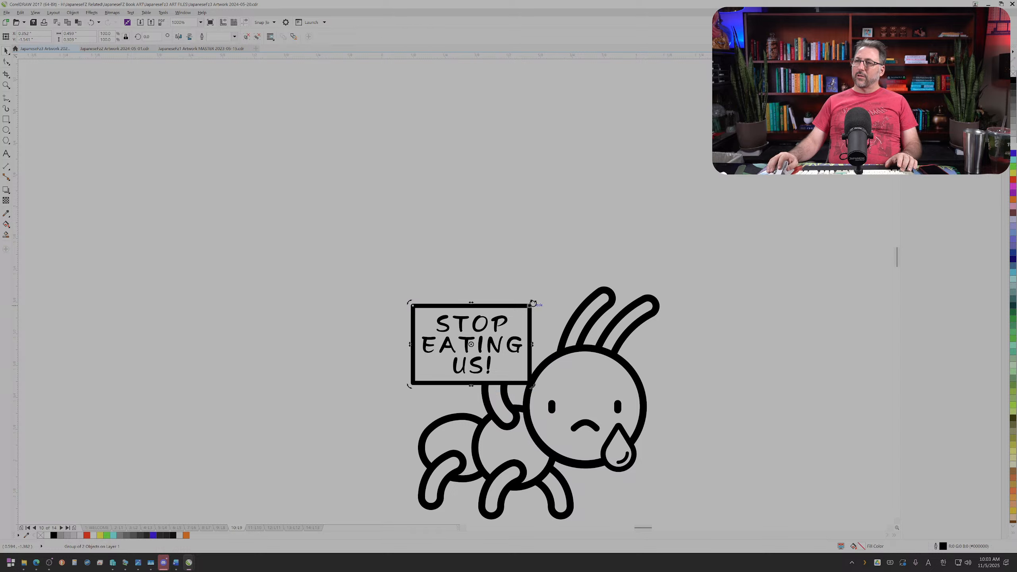
Step: Rotate the sign group about 21 degrees counterclockwise and send it to the back, behind the ant
left_click_drag(534, 299, 517, 279)
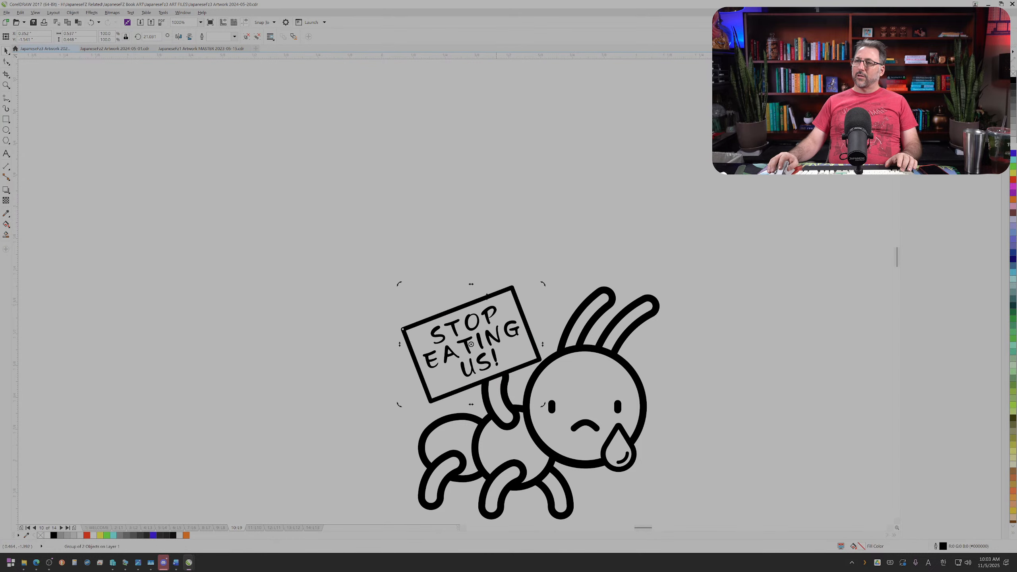
left_click(437, 243)
scroll(509, 371, "up", 2)
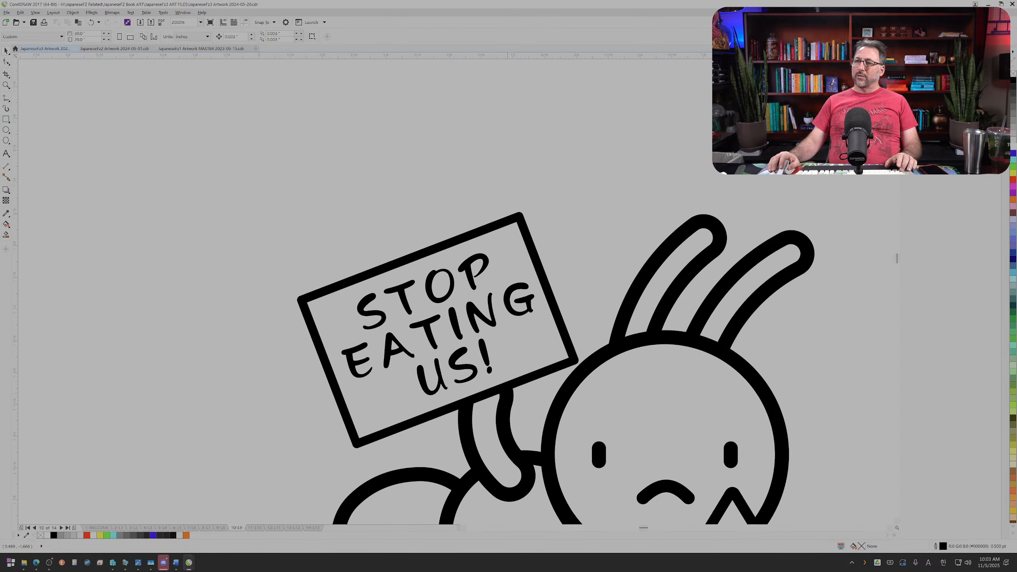
left_click(523, 379)
key("shift+Page_Down")
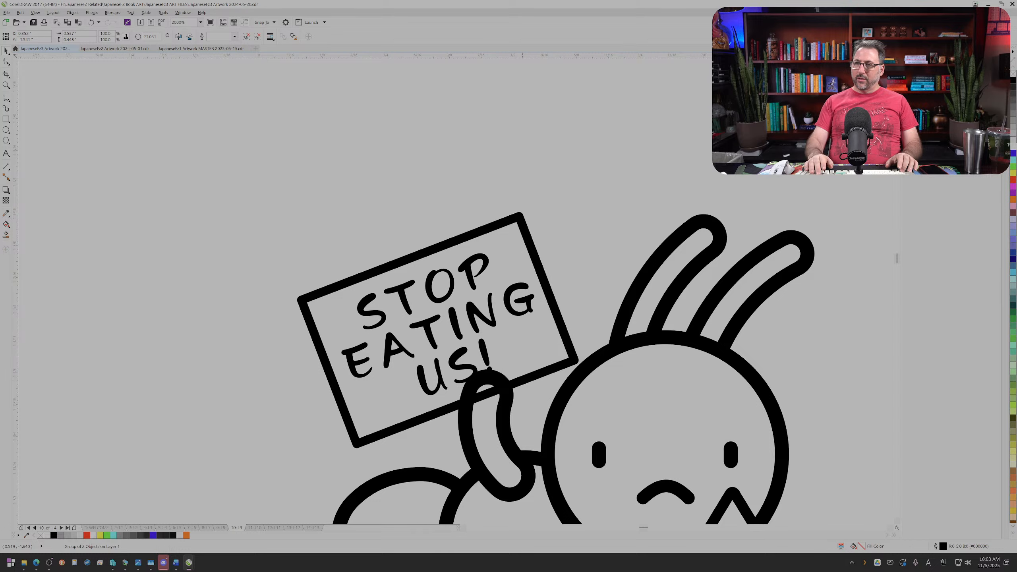
Step: Draw a white rectangle without outline over the ant's raised arm and place it behind the arm's line art to mask the sign
left_click(507, 409)
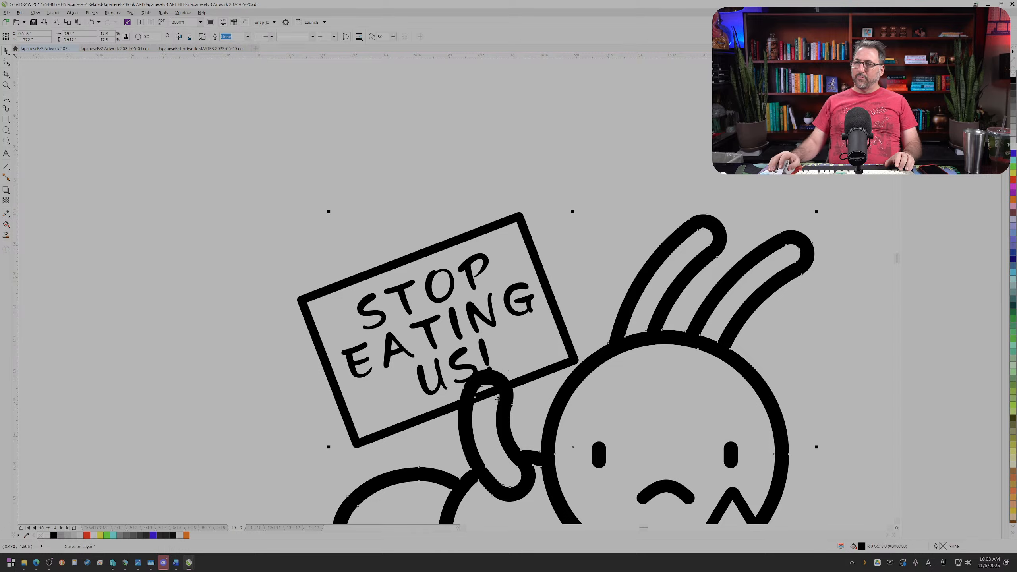
left_click(7, 129)
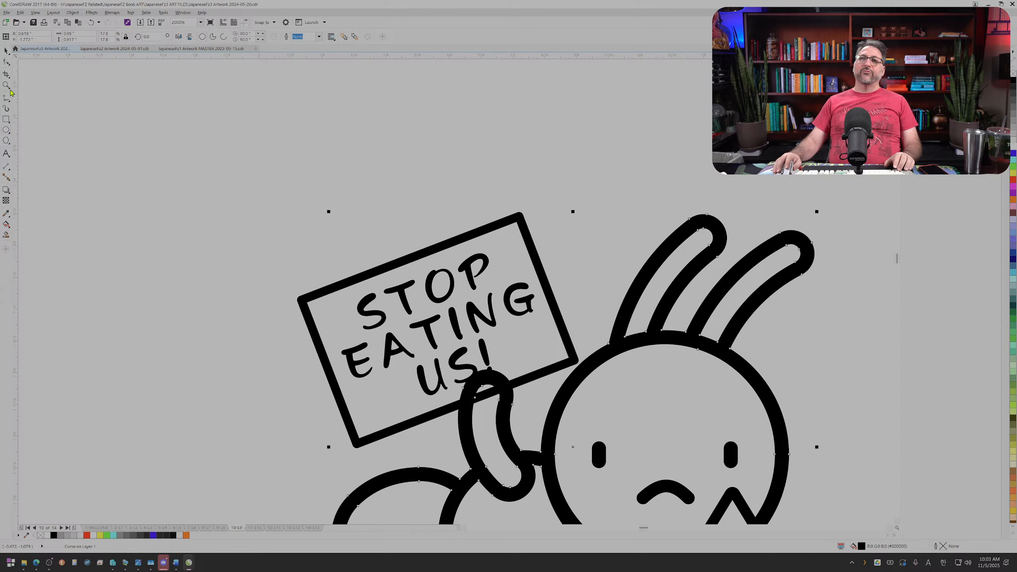
left_click(6, 120)
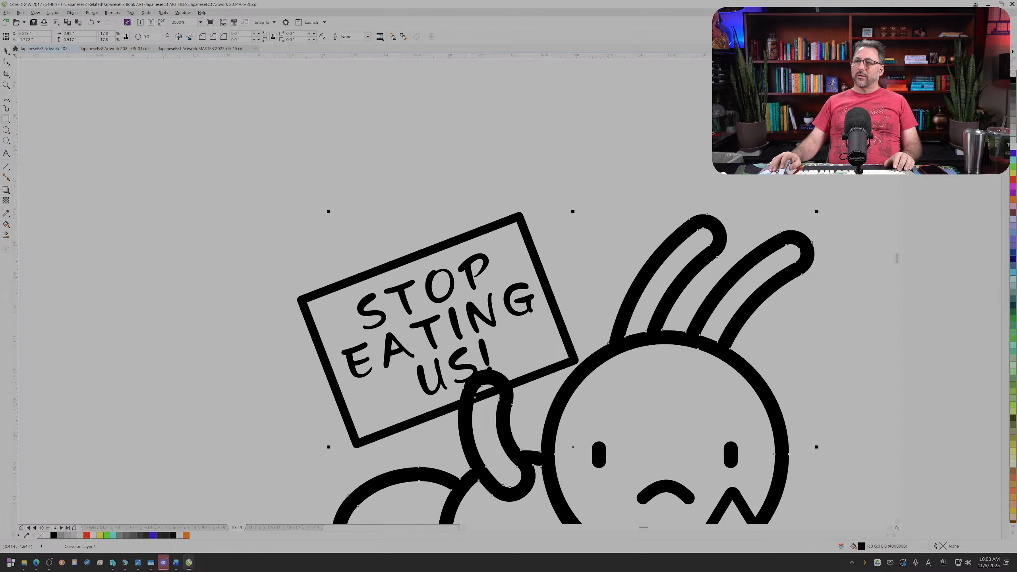
left_click_drag(468, 383, 505, 461)
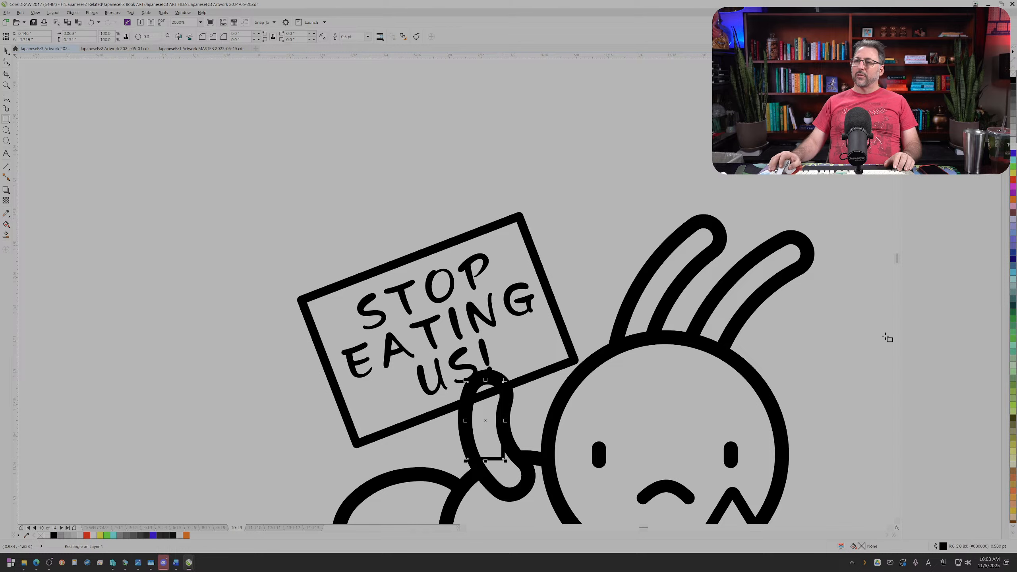
left_click(1012, 151)
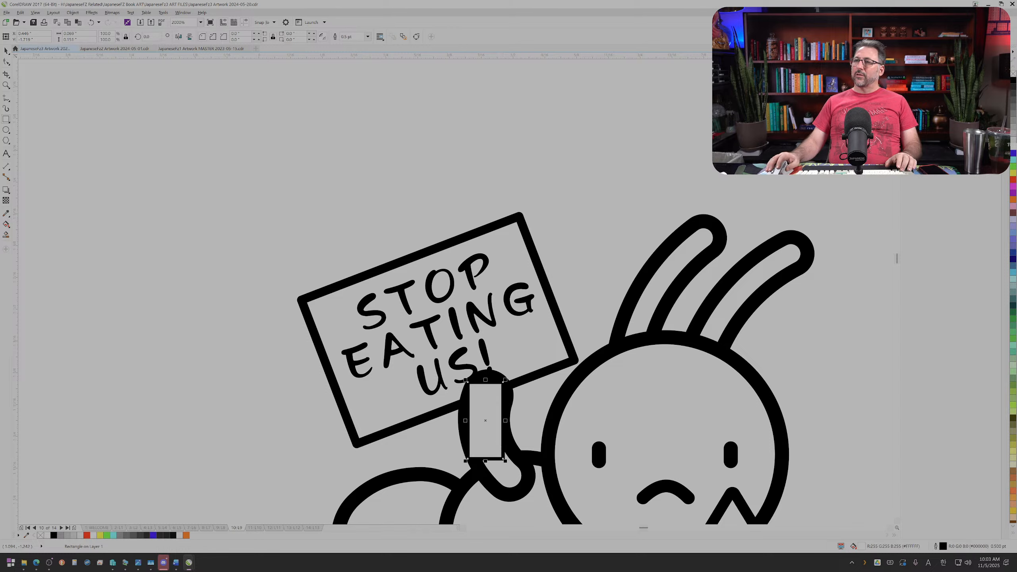
right_click(1012, 78)
key("ctrl+Page_Down")
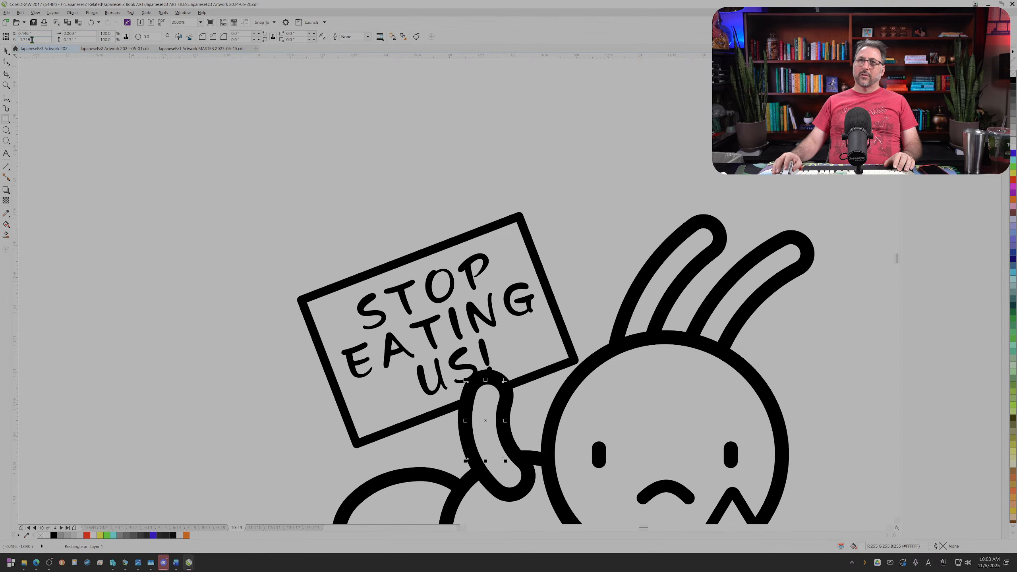
Step: Shift the sign slightly upward so its lower edge rests at the ant's raised hand, clear of the slogan
left_click(7, 51)
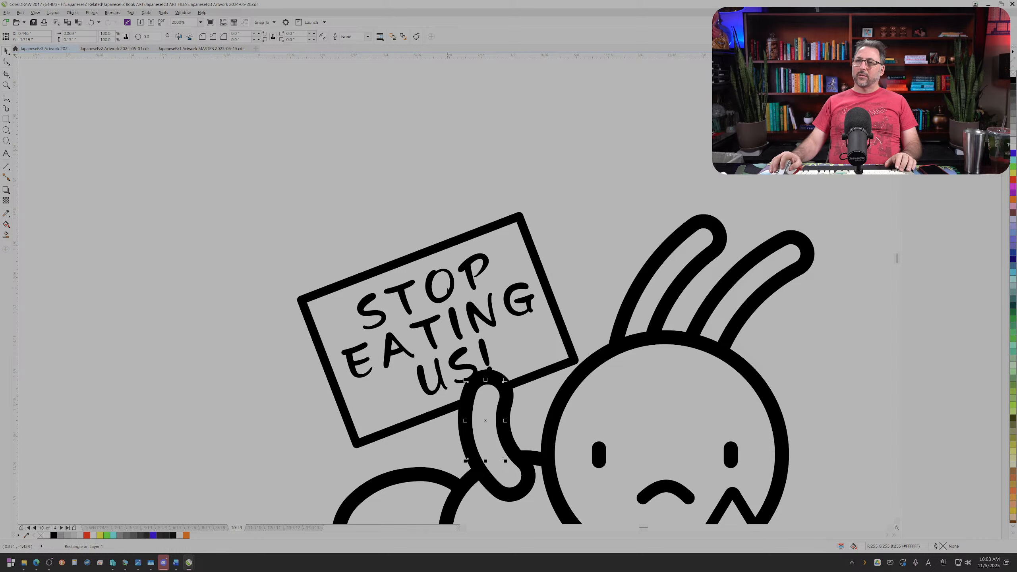
left_click(452, 285)
mouse_move(452, 287)
left_mouse_down()
mouse_move(446, 276)
mouse_move(463, 283)
mouse_move(452, 280)
left_mouse_up()
left_click(585, 343, "ctrl")
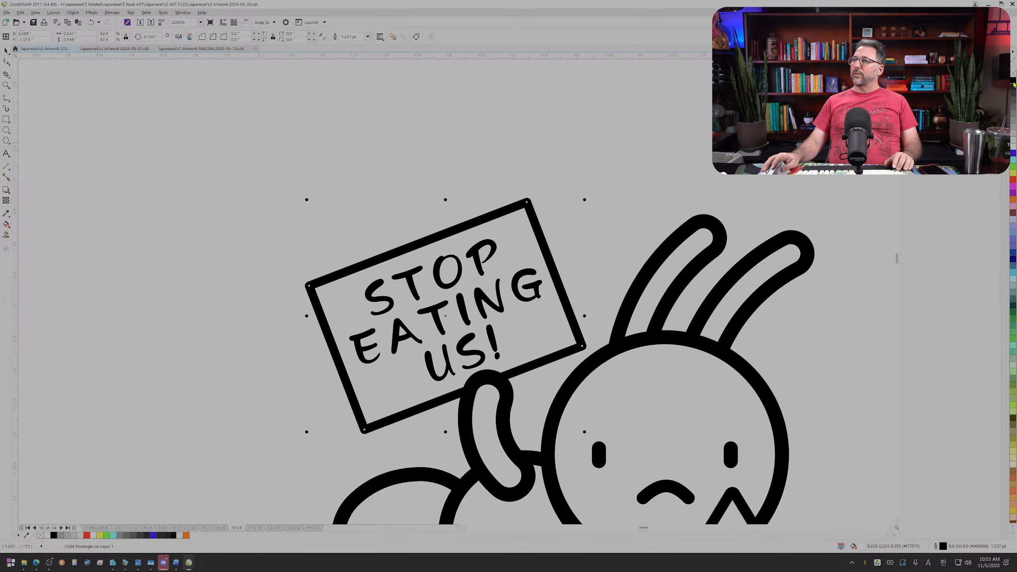
Step: Set the outline width of the sign rectangle to 2 pt
left_click(342, 225)
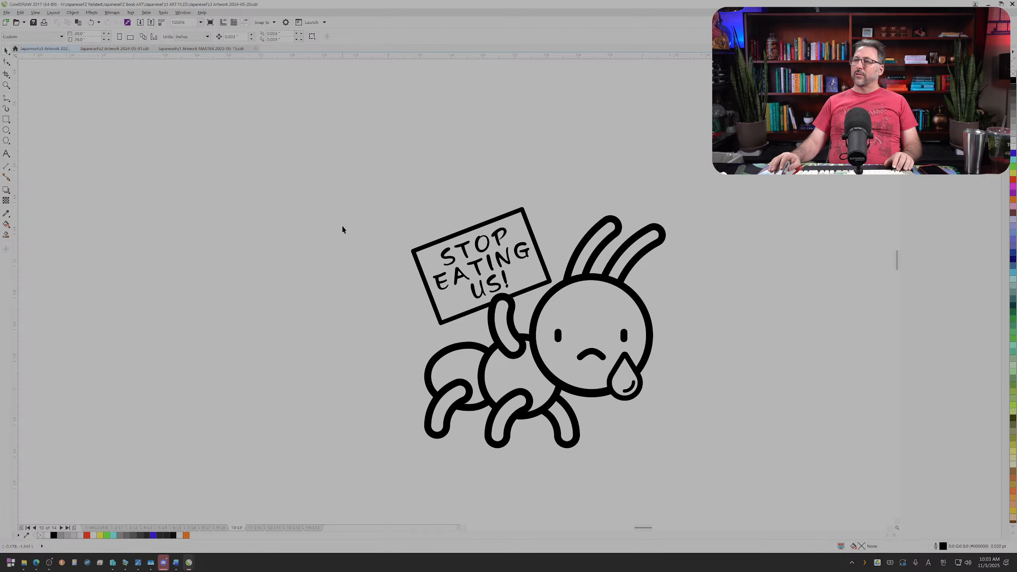
scroll(341, 228, "down", 2)
scroll(339, 233, "up", 2)
scroll(319, 201, "down", 2)
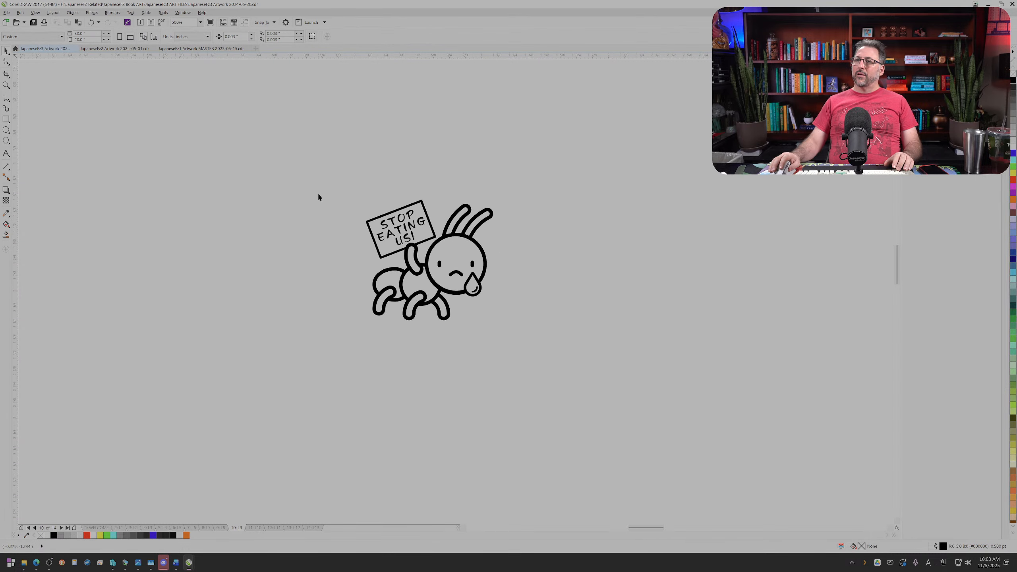
scroll(352, 196, "up", 2)
left_click(463, 219, "ctrl")
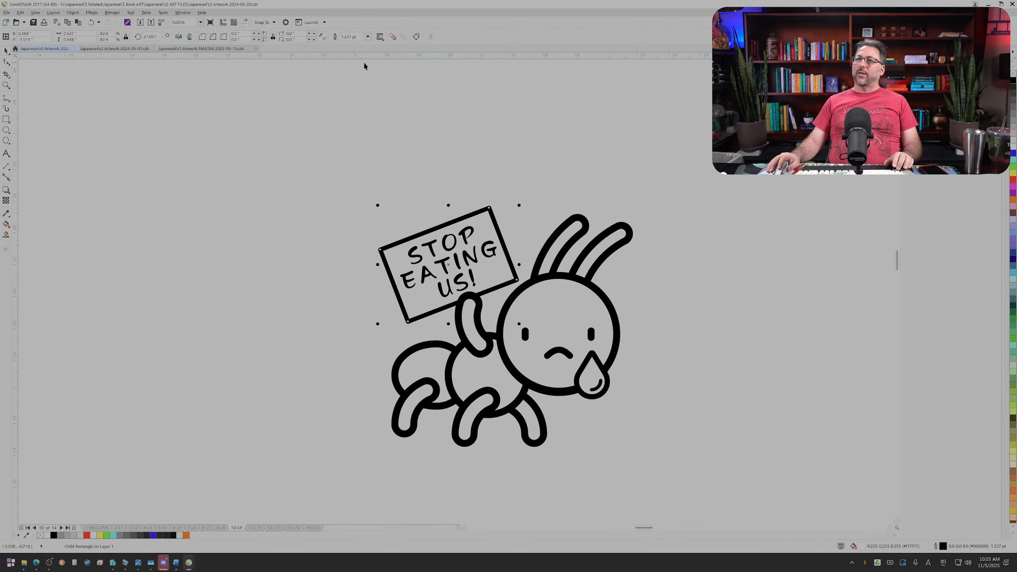
triple_click(360, 36)
type("2")
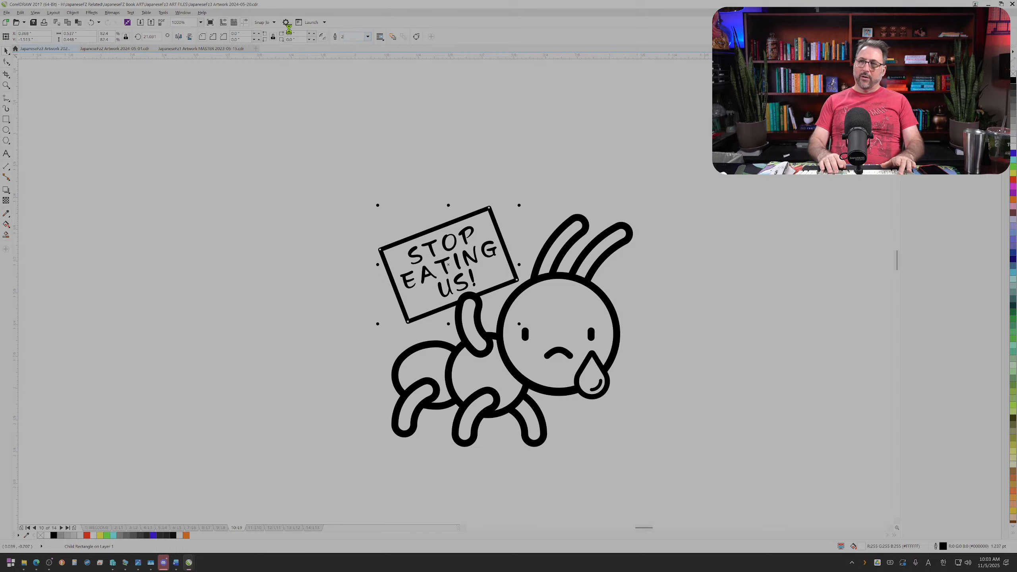
key("Return")
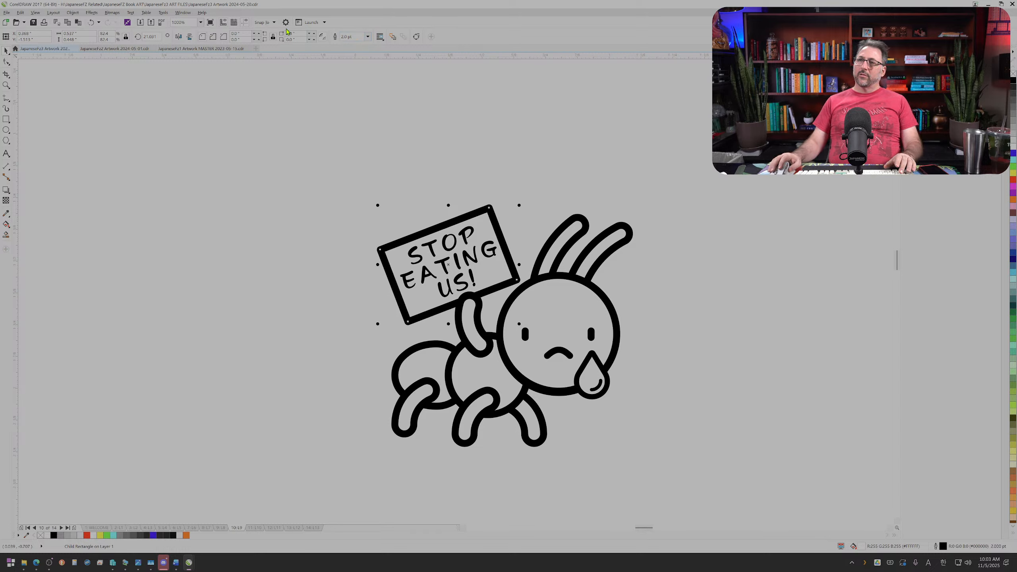
Step: Save the drawing and clear the selection
key("ctrl+s")
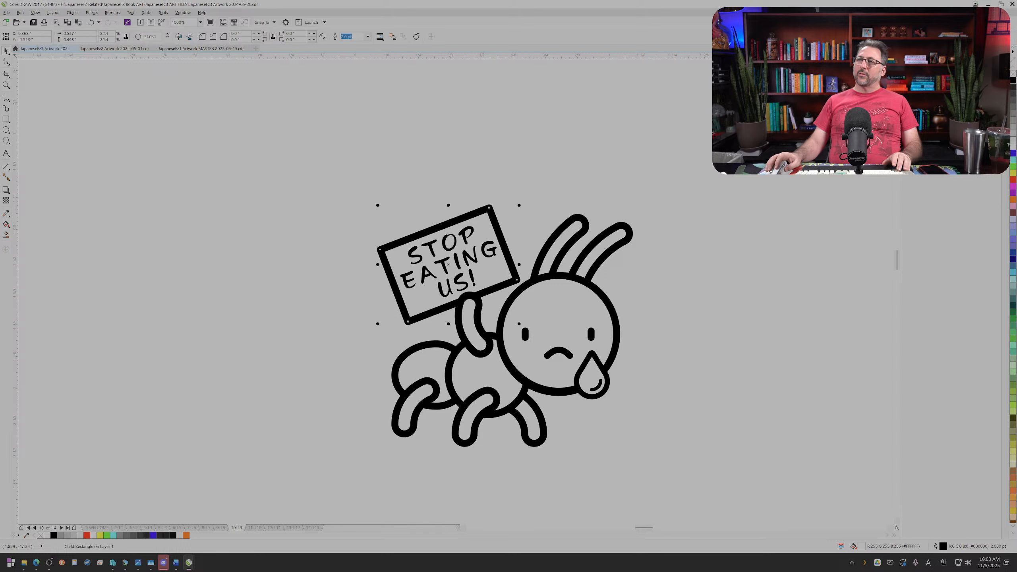
key("Escape")
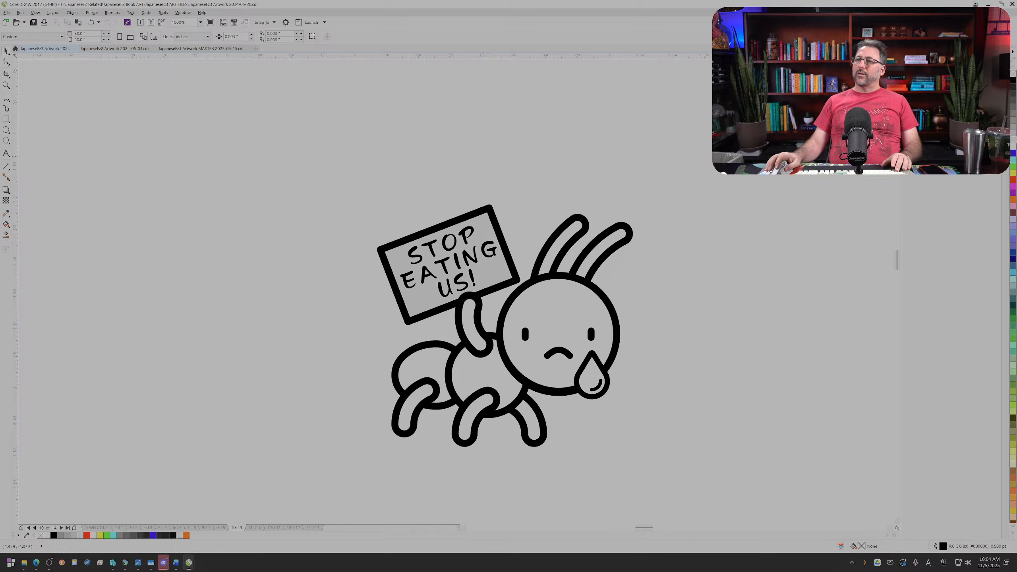
Step: Fill the sign rectangle with gray #999999 and color the "STOP EATING US!" text white
left_click(507, 268, "ctrl")
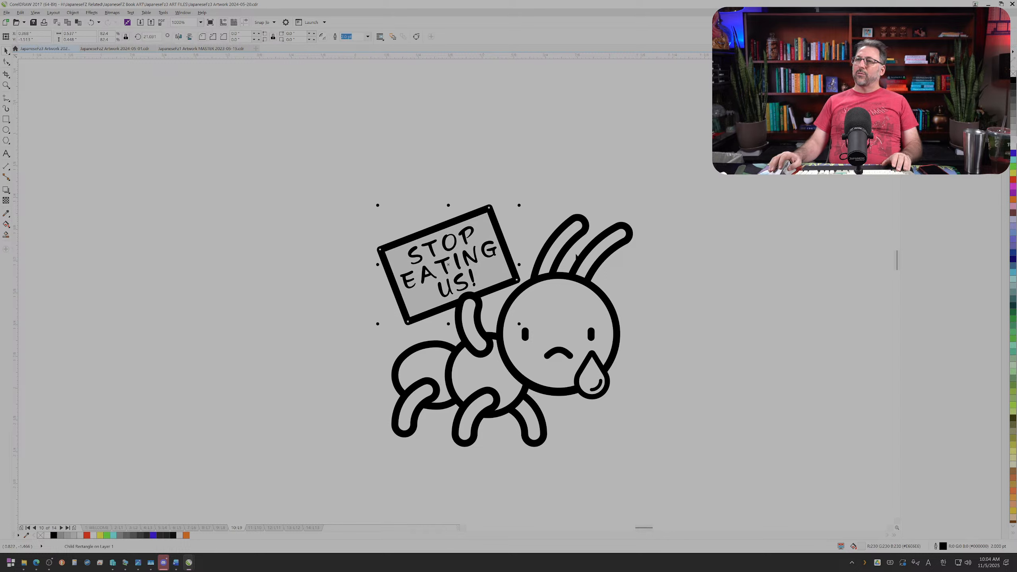
left_click(1014, 124)
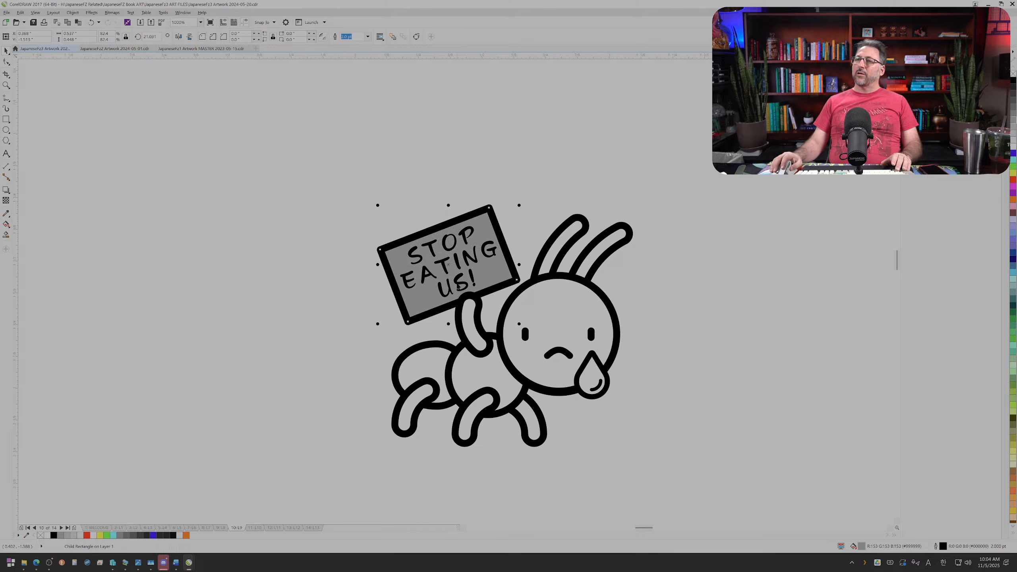
left_click(467, 266, "ctrl")
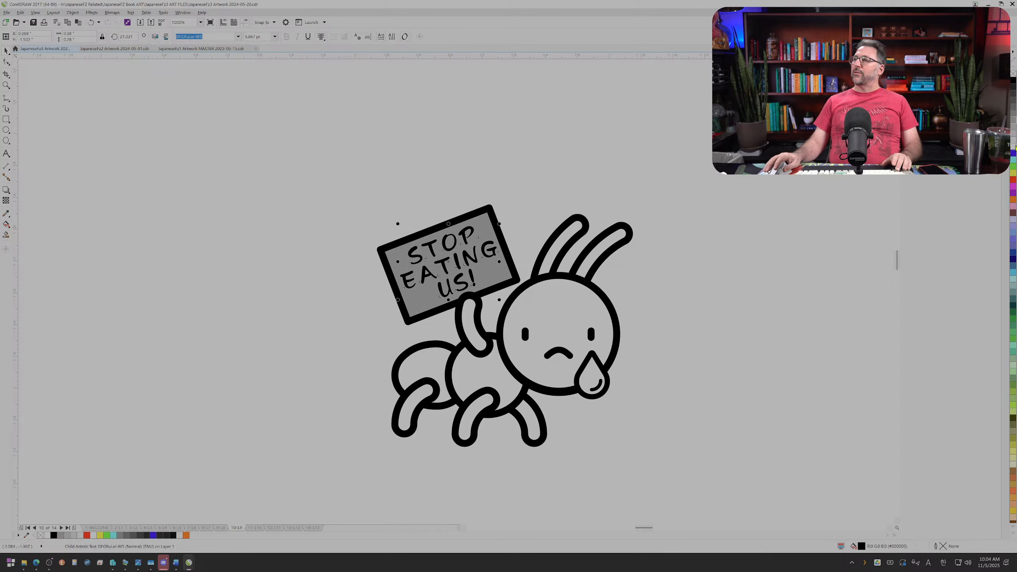
left_click(1014, 146)
left_click(528, 224)
Step: Reduce the outline width of the sign rectangle to 1.7 pt and deselect it
scroll(481, 240, "up", 1)
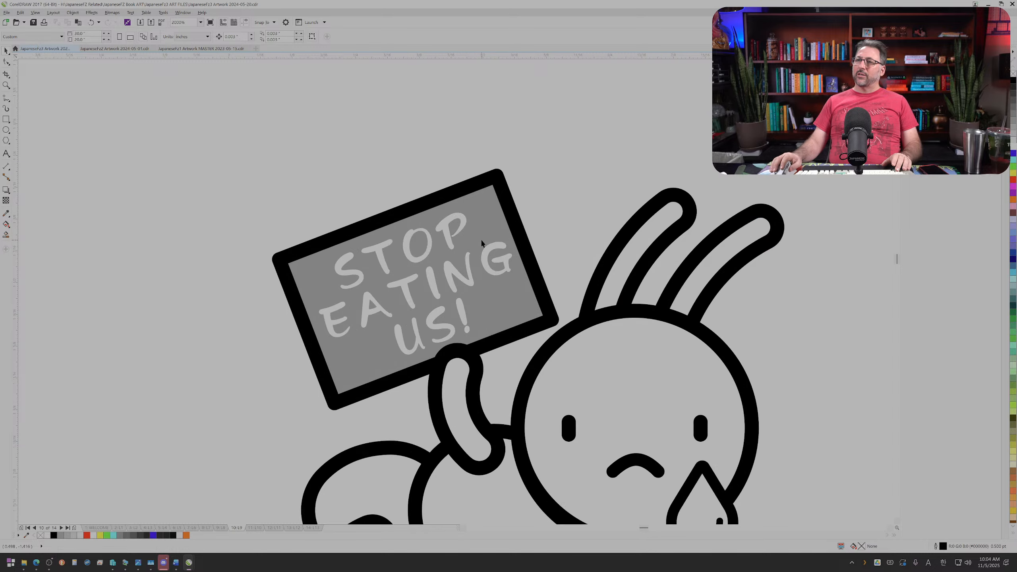
left_click(483, 240, "ctrl")
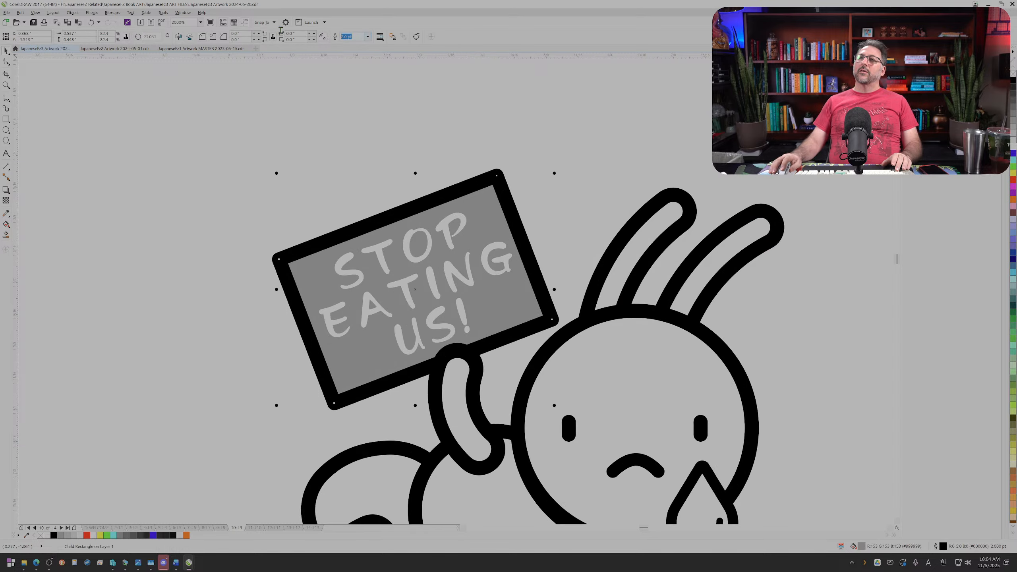
type("1.7")
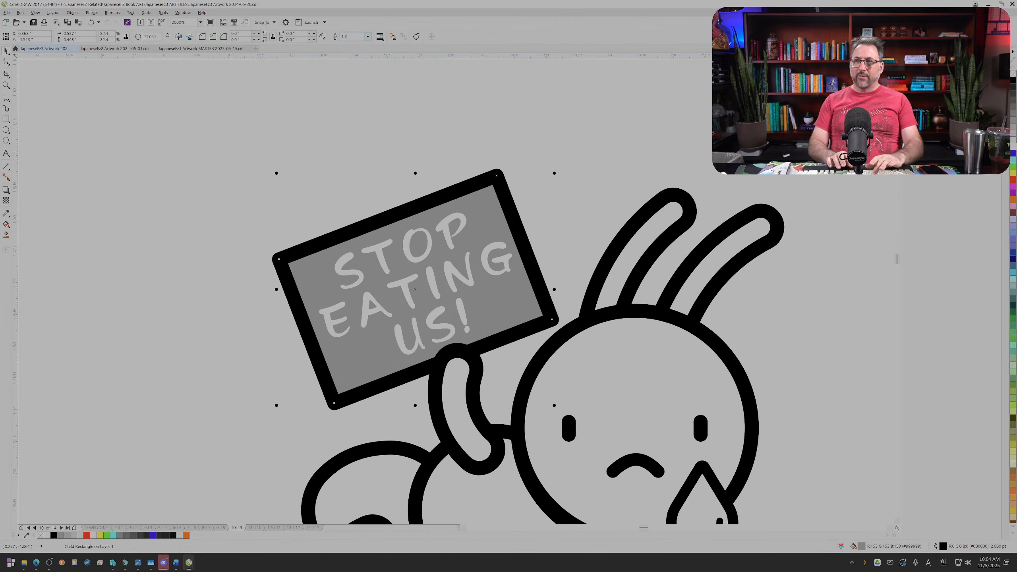
key("Return")
scroll(362, 131, "down", 1)
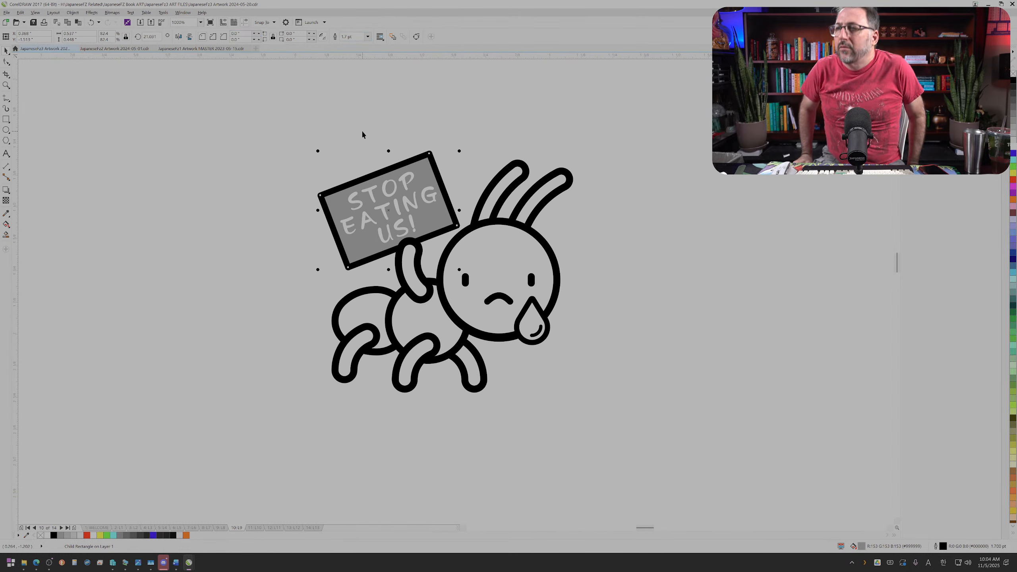
left_click(372, 148)
Step: Move the complete ant with its protest sign to the empty area below the insect vocabulary table
scroll(372, 148, "down", 1)
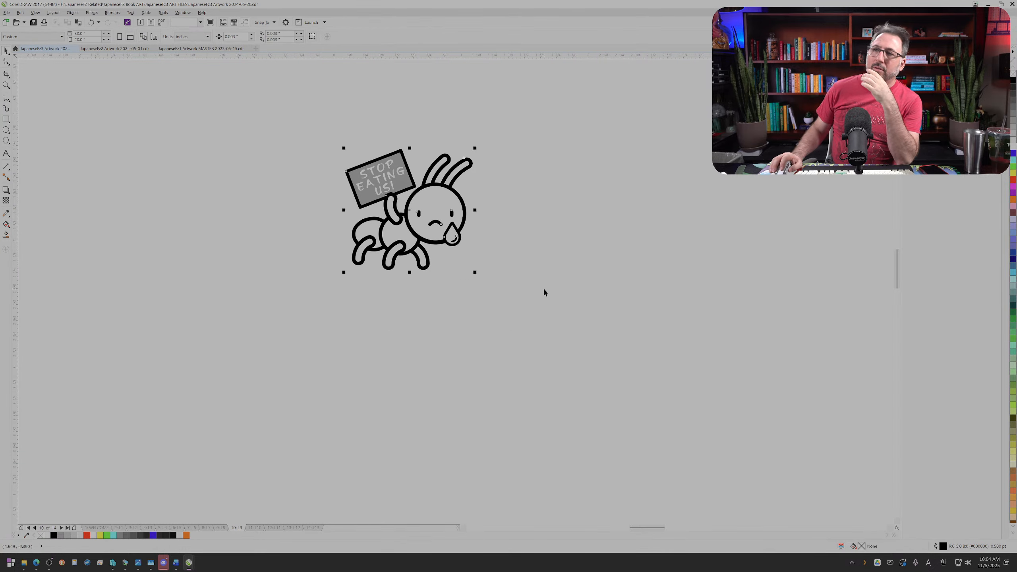
scroll(505, 240, "down", 2)
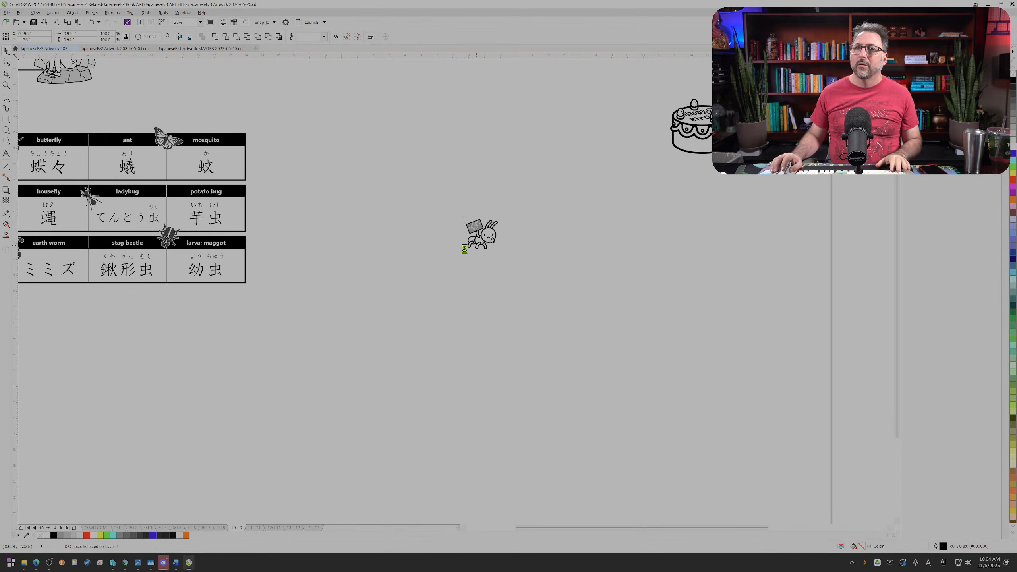
scroll(464, 249, "down", 2)
scroll(465, 249, "up", 1)
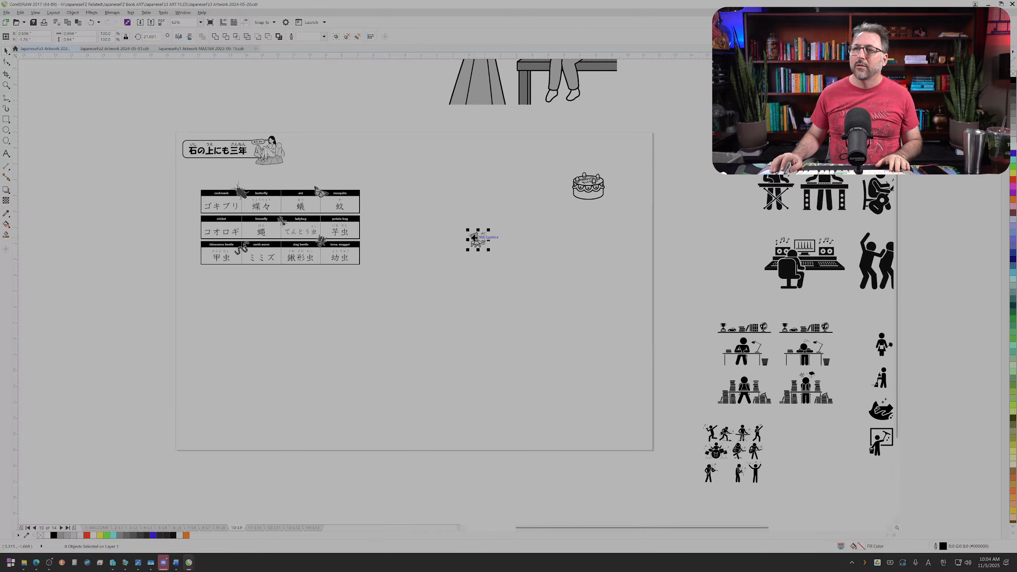
left_click_drag(478, 239, 424, 307)
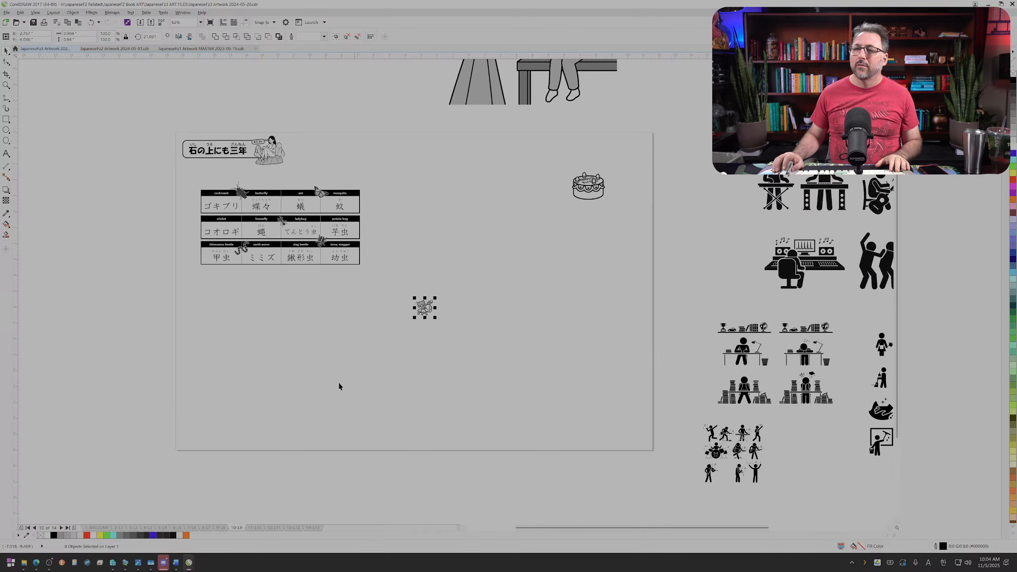
Step: Cut the anteater example sentence from the lesson 8 page and paste it on the lesson 9 page, directly beside the ant
left_click(212, 529)
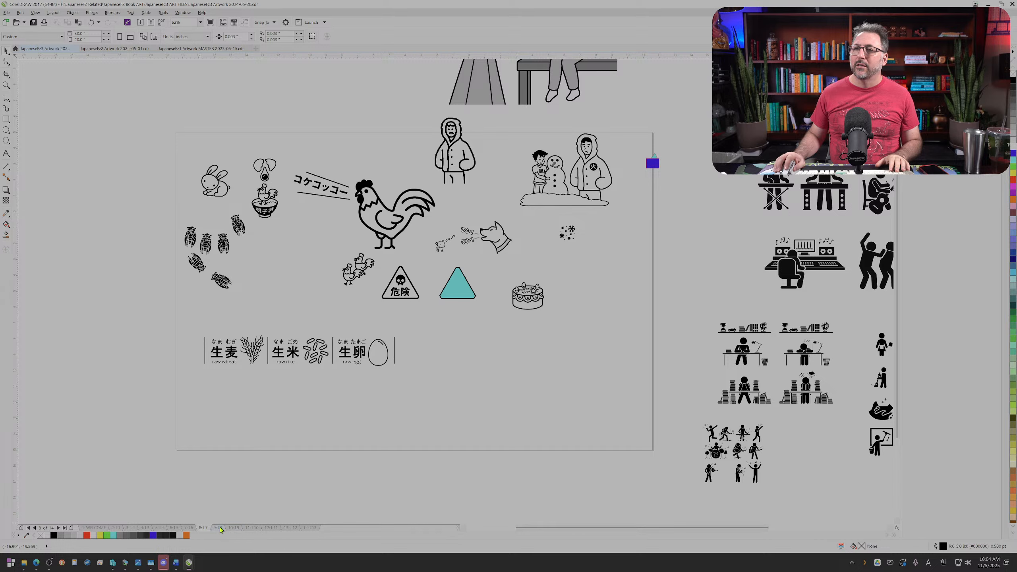
left_click(220, 529)
left_click_drag(512, 334, 373, 298)
key("ctrl+x")
left_click(236, 529)
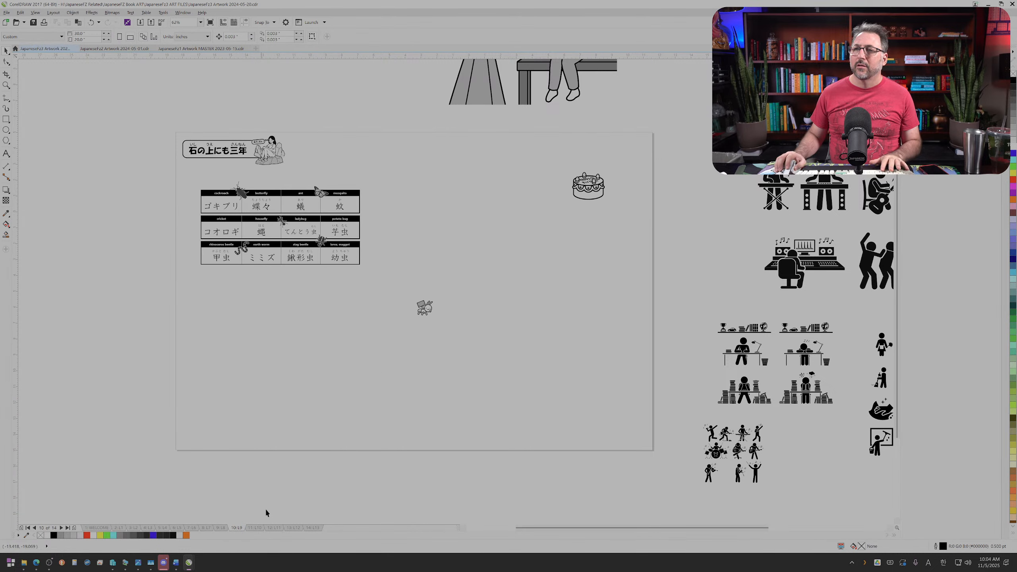
key("ctrl+v")
left_click_drag(430, 317, 364, 318)
scroll(356, 320, "up", 2)
left_click(348, 362)
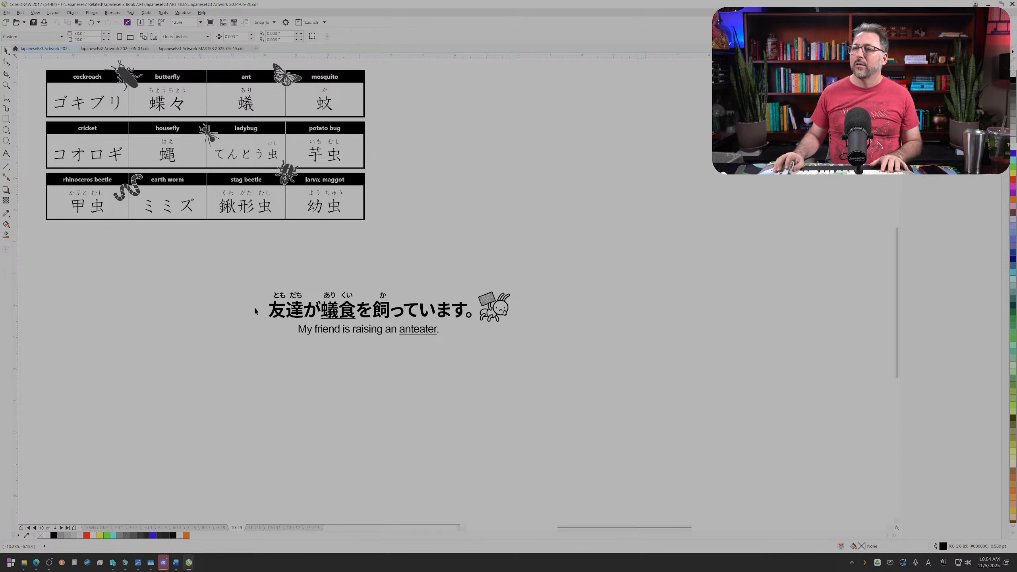
Step: Move the ant to the start of the anteater sentence, just before 友達, and deselect it
scroll(255, 311, "up", 2)
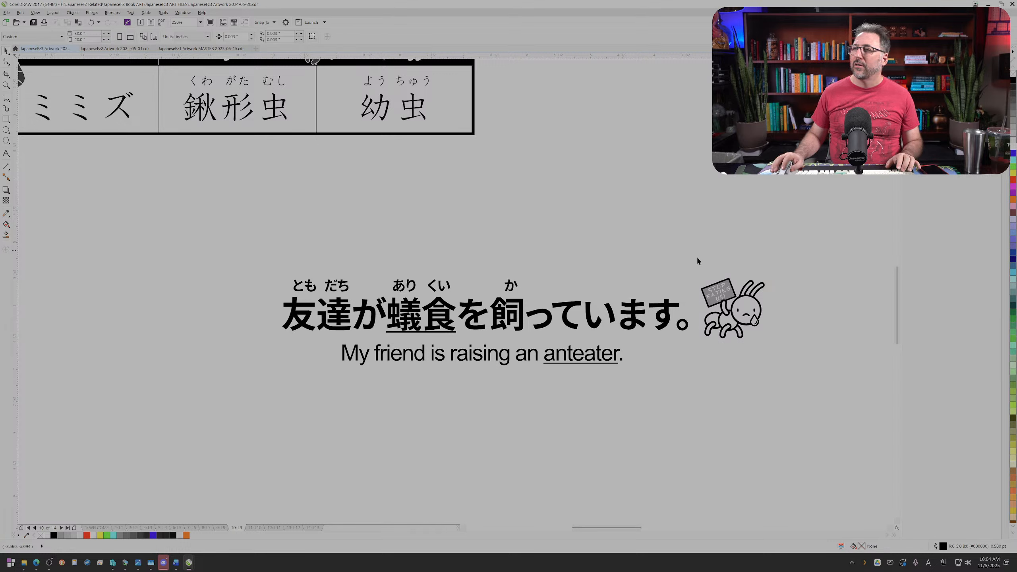
left_click(745, 314)
left_click_drag(745, 315, 253, 313)
left_click(293, 378)
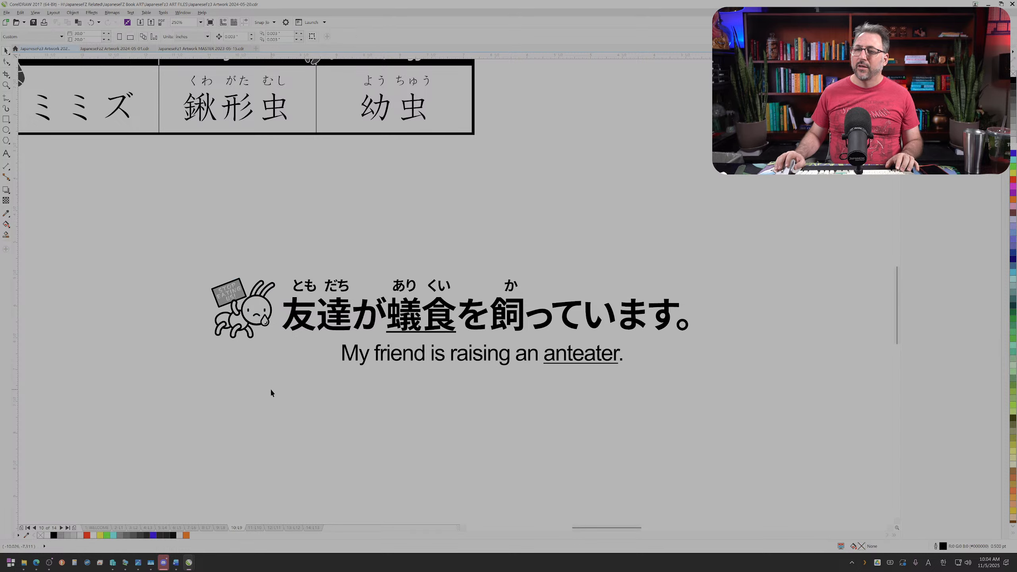
Step: Look through the artwork on the welcome page and several earlier lesson pages, ending back on the lesson 9 page
left_click(95, 528)
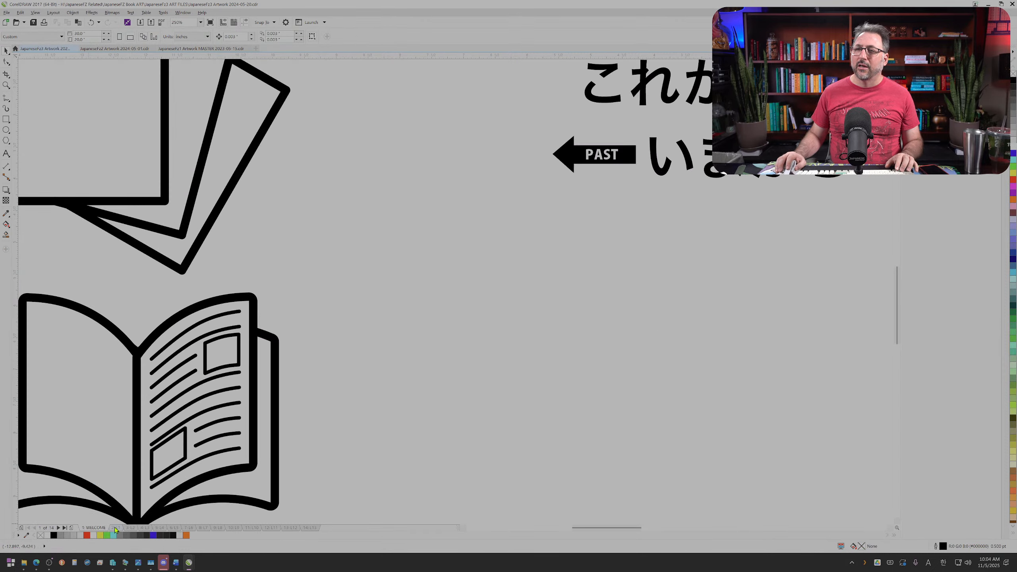
left_click(116, 528)
left_click(157, 528)
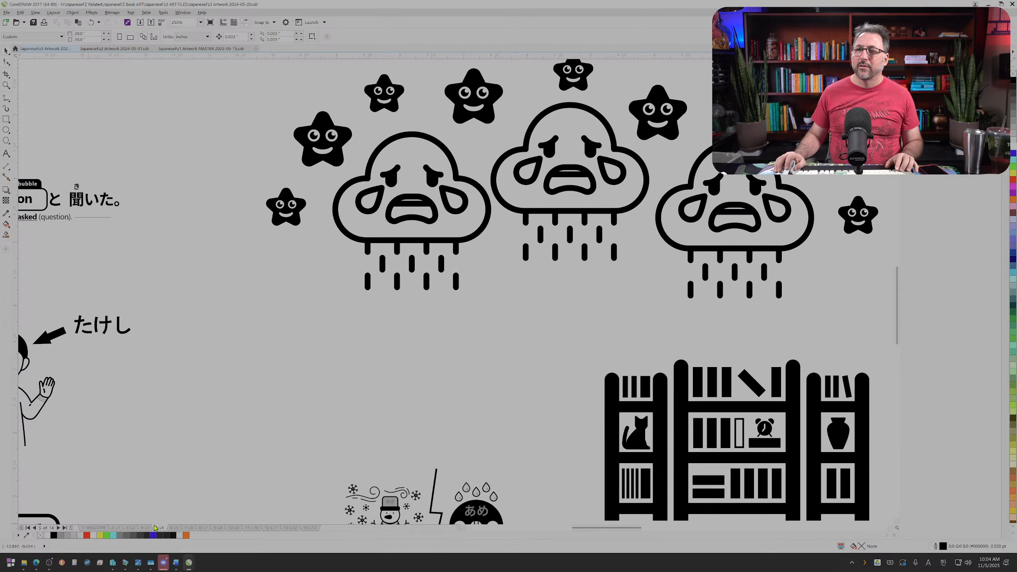
left_click(143, 528)
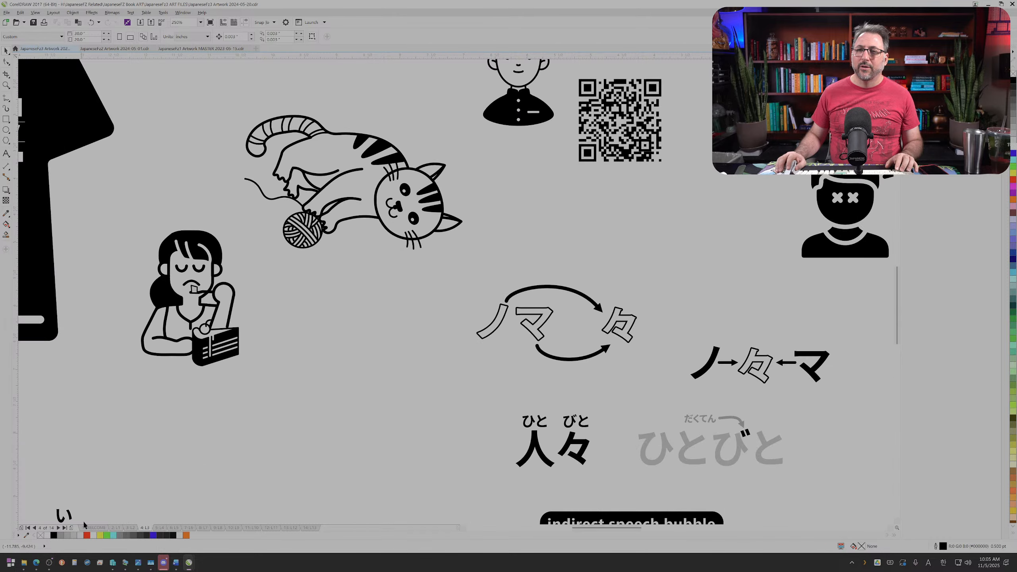
left_click(91, 528)
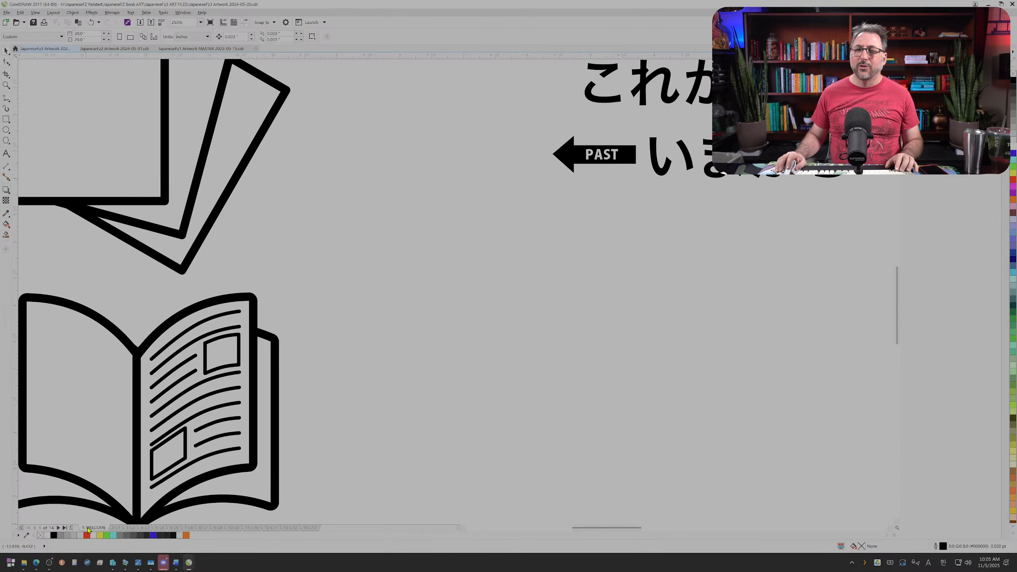
left_click(216, 528)
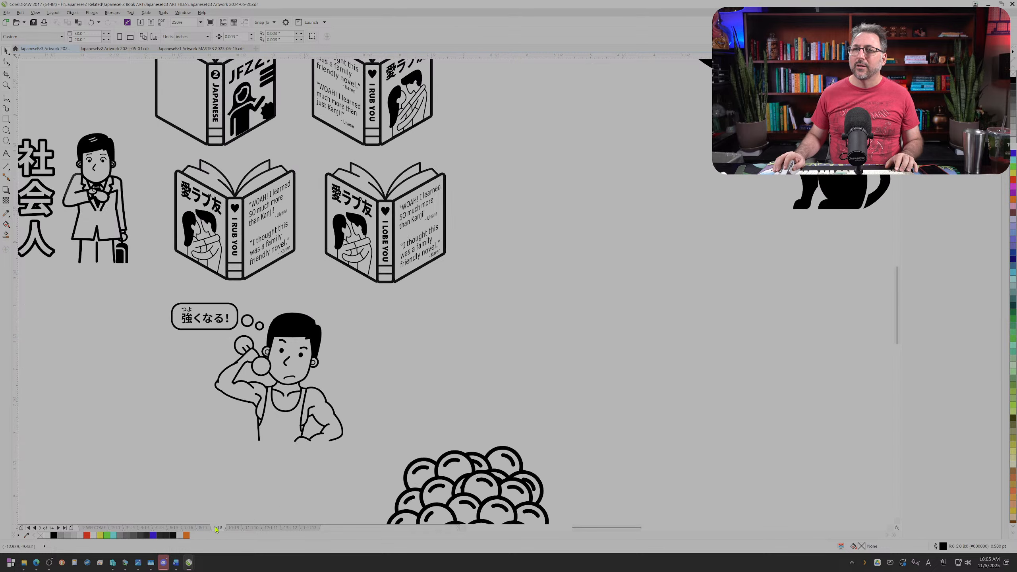
left_click(231, 528)
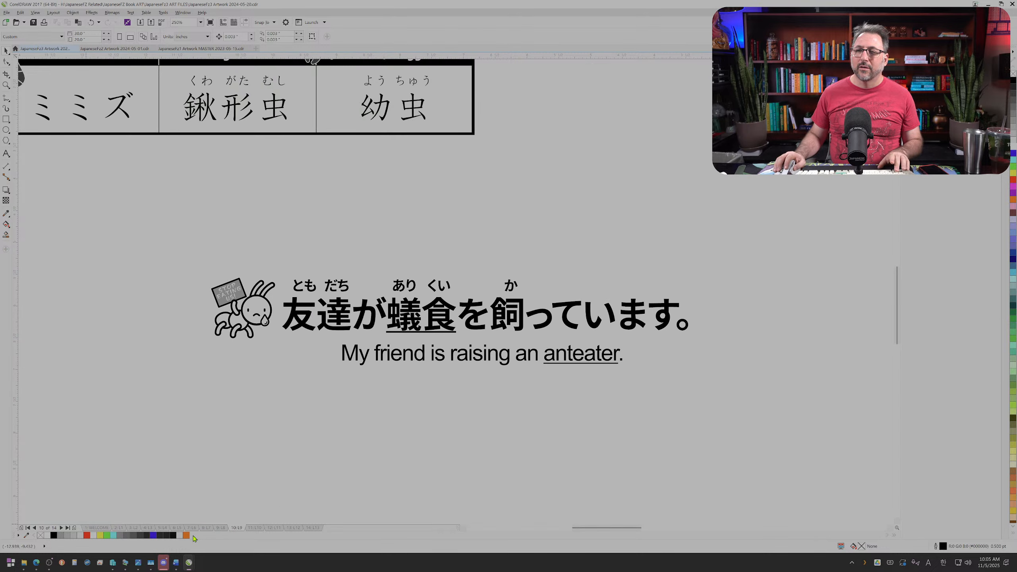
Step: Switch to the browser with the Flaticon anteater search and examine the black icons
mouse_move(176, 564)
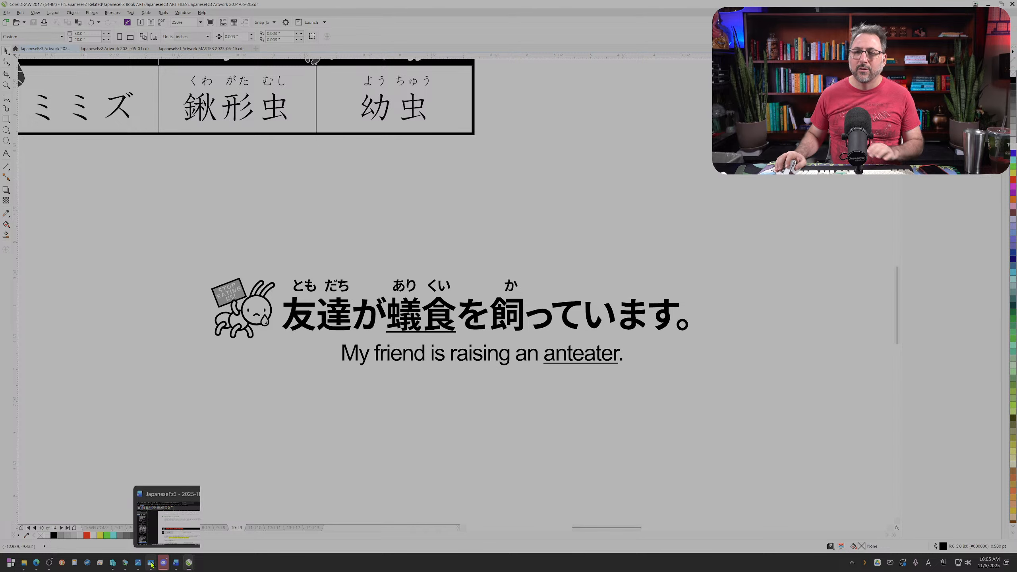
mouse_move(37, 563)
left_click(220, 521)
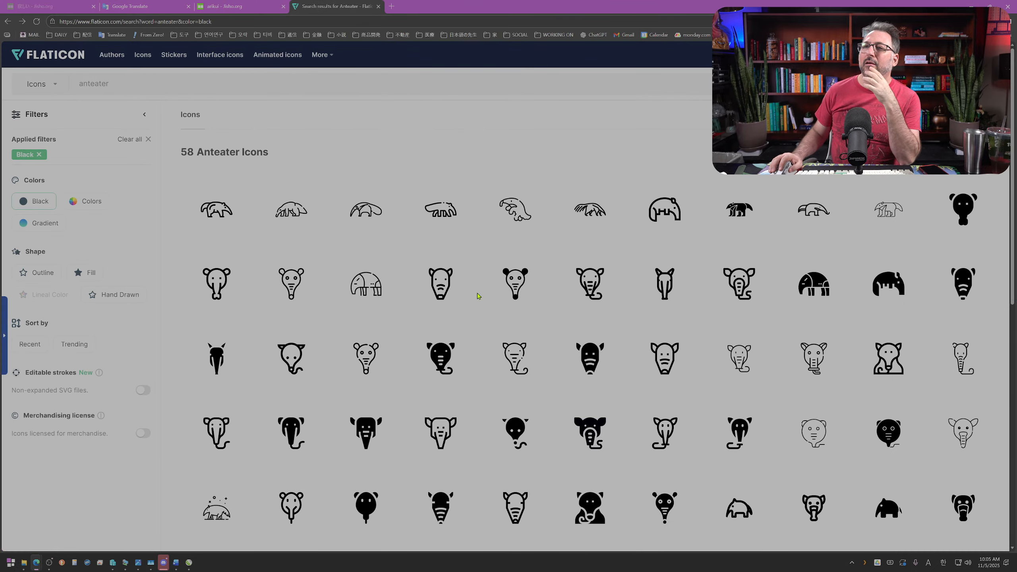
mouse_move(477, 295)
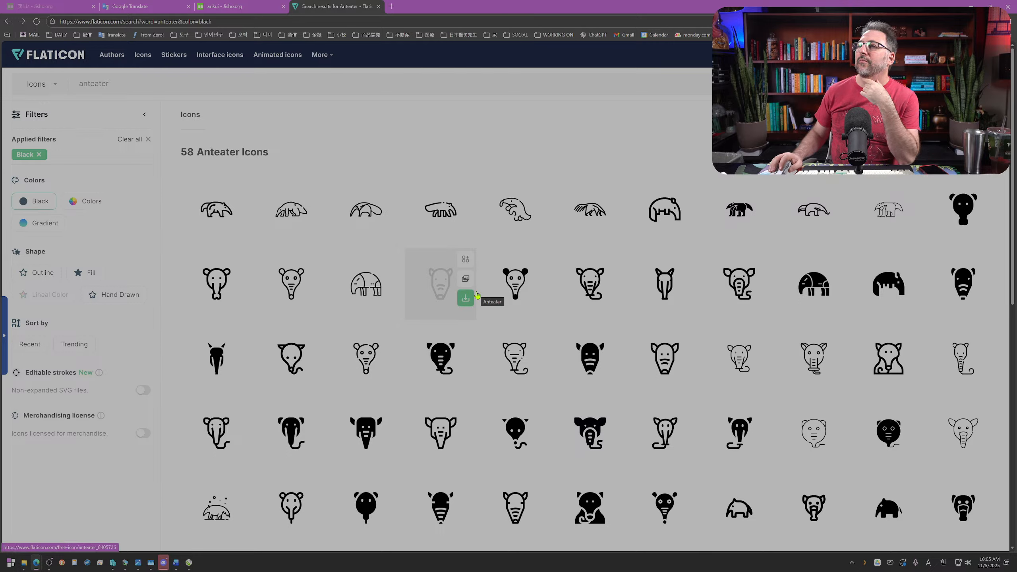
mouse_move(536, 223)
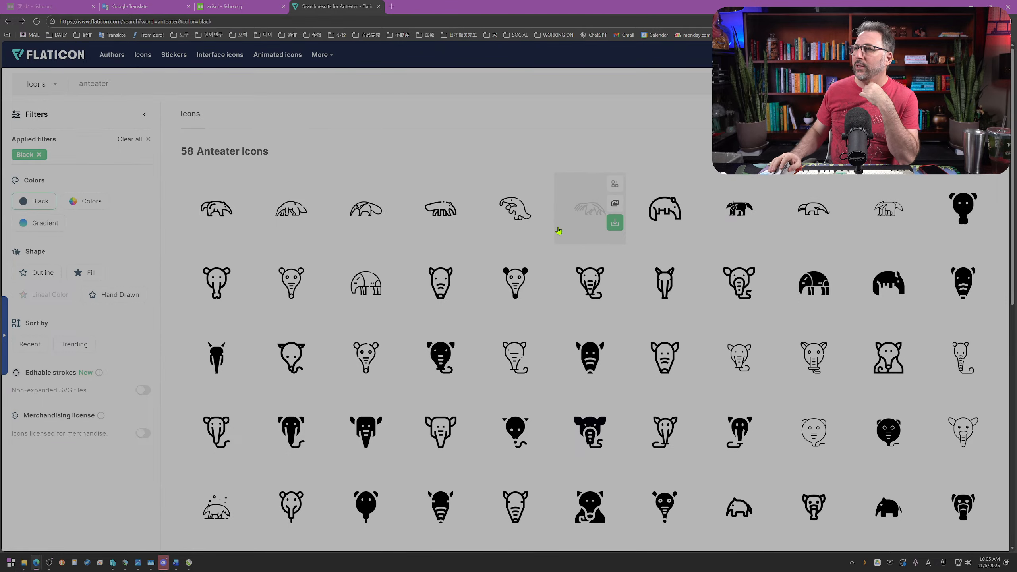
scroll(557, 227, "down", 3)
Step: Filter the anteater icons to colored ones and look through the results
left_click(91, 203)
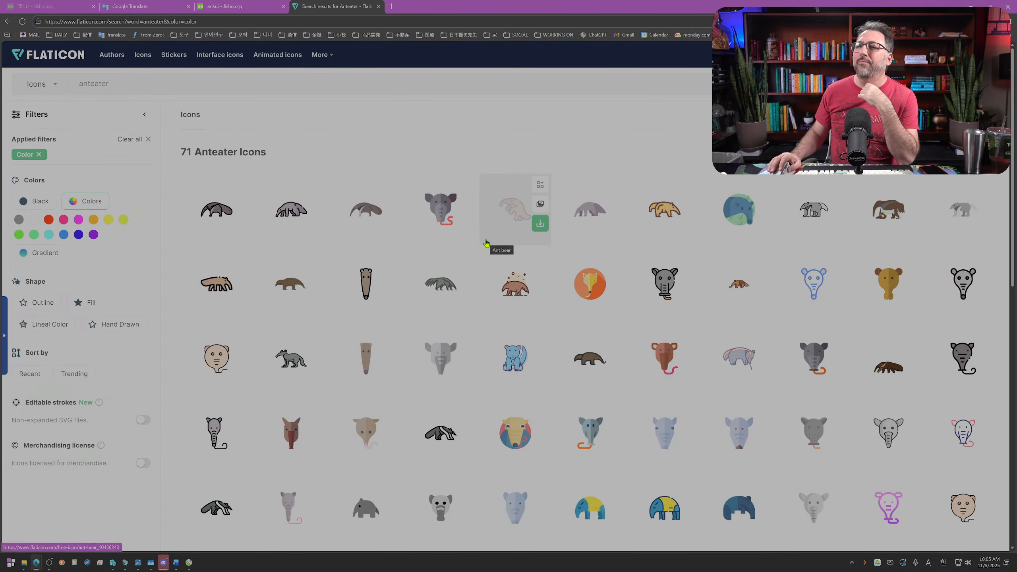
scroll(486, 243, "down", 5)
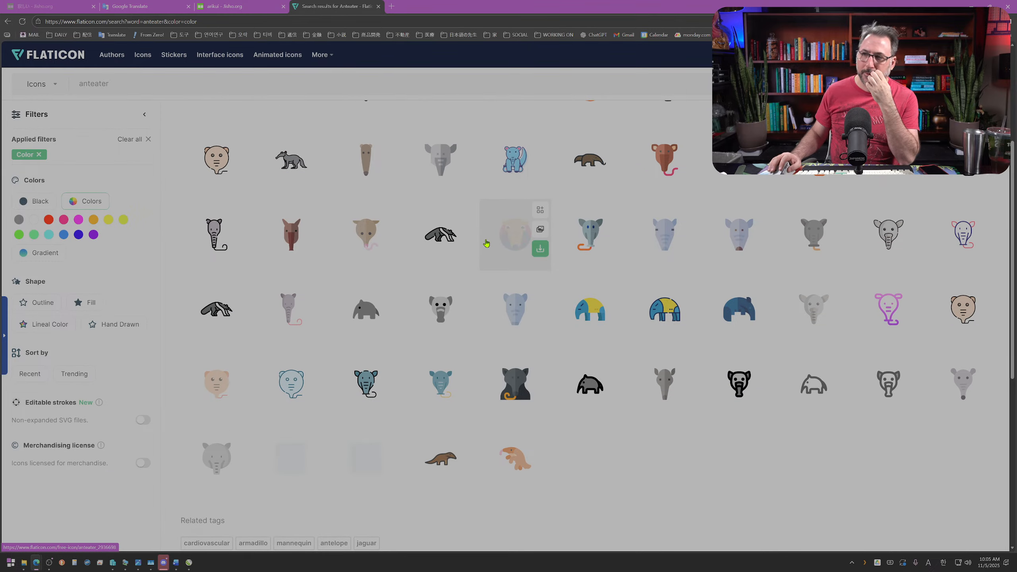
scroll(486, 243, "down", 1)
scroll(486, 243, "up", 4)
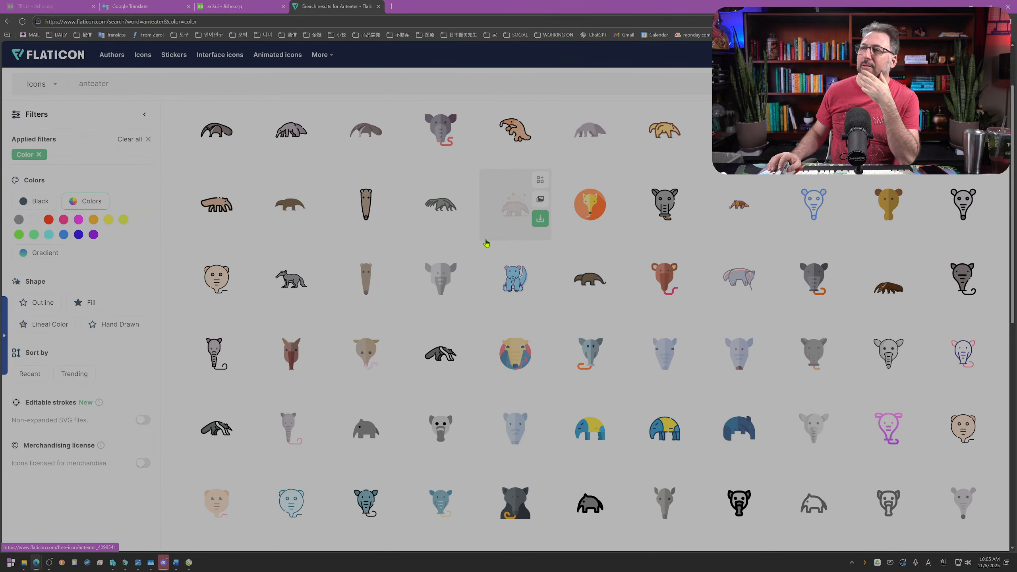
scroll(486, 243, "up", 2)
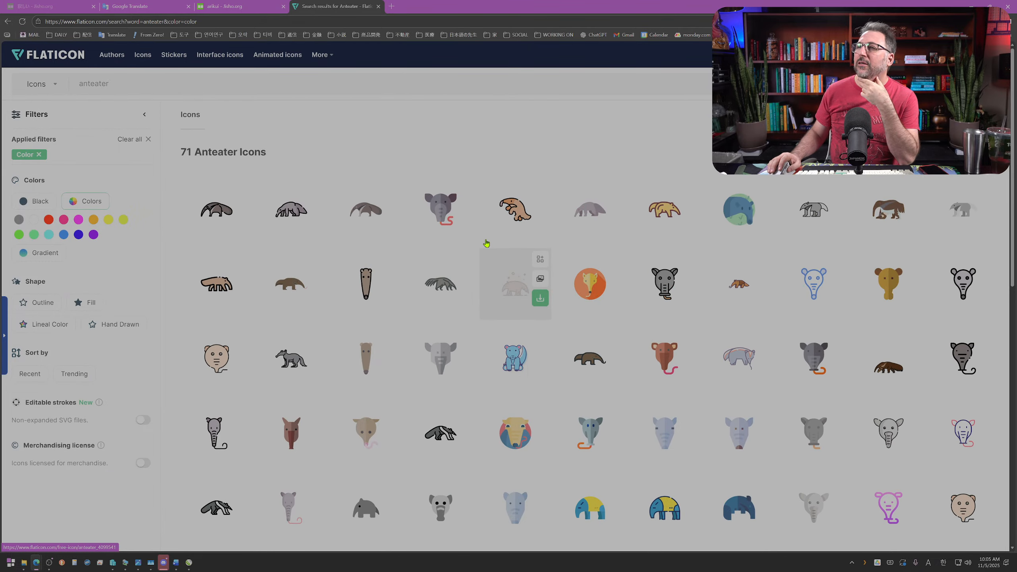
Step: Remove the color filter and view the brown walking anteater icon's detail page before returning to the results
left_click(84, 202)
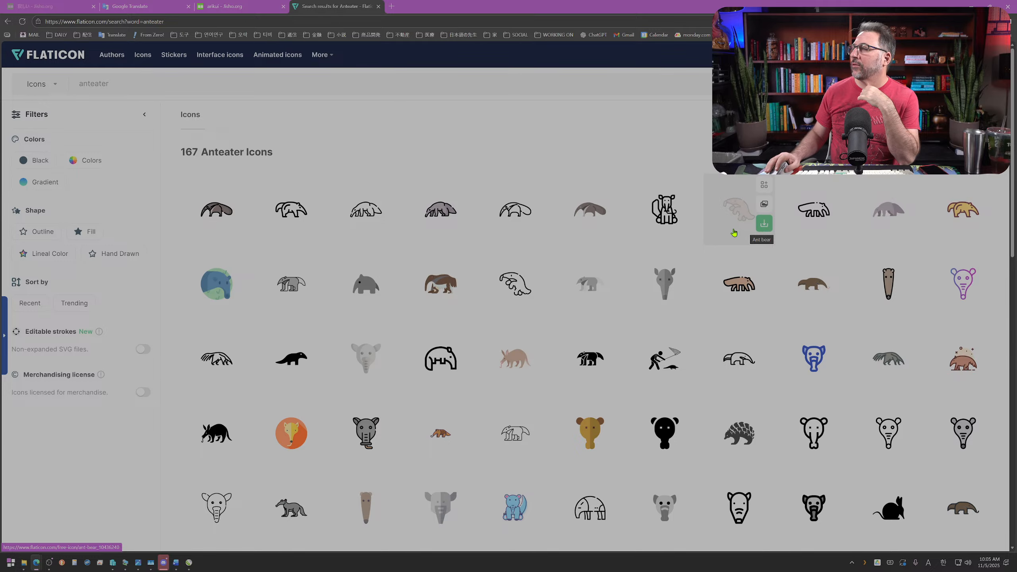
scroll(901, 477, "down", 3)
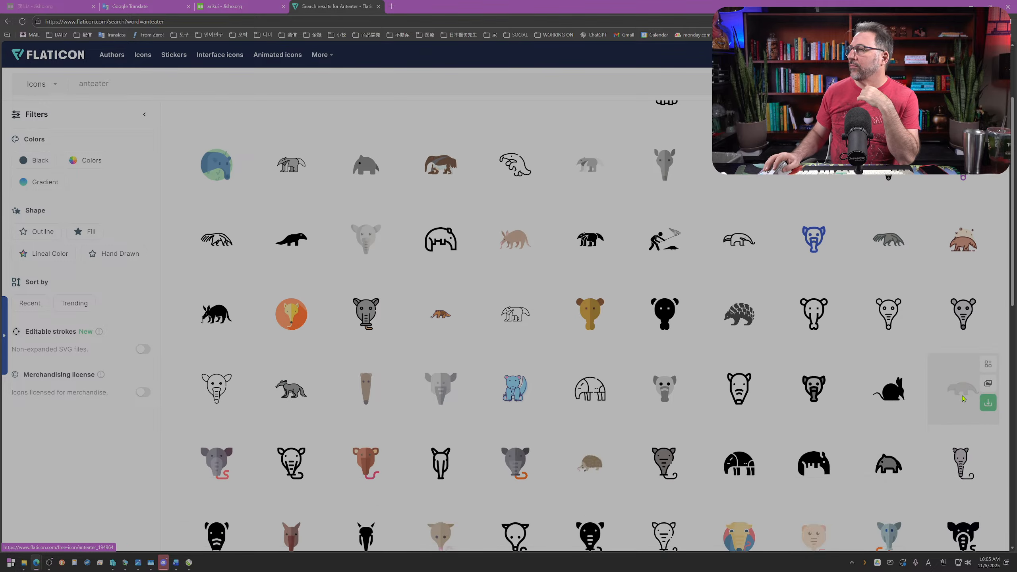
left_click(963, 398)
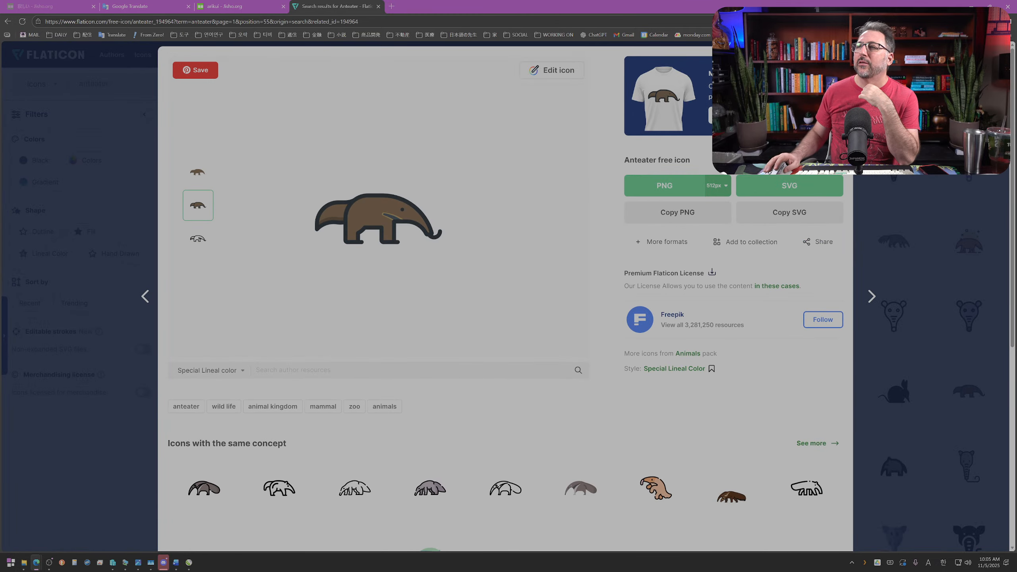
key("alt+Left")
Step: Look through the unfiltered anteater icons and inspect the outlined walking anteater's preview, closing it again
scroll(631, 322, "down", 4)
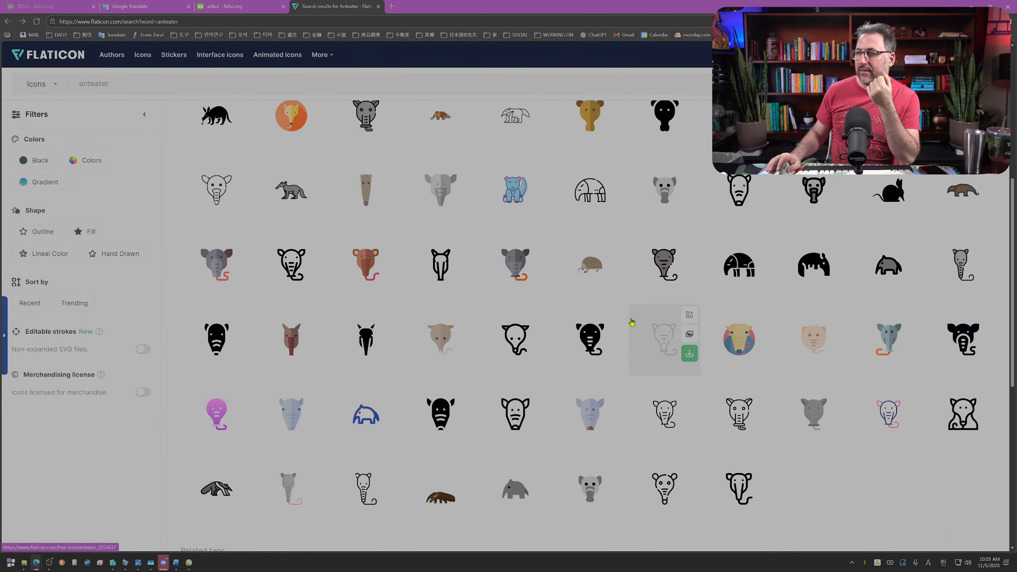
scroll(631, 322, "up", 5)
scroll(632, 322, "up", 3)
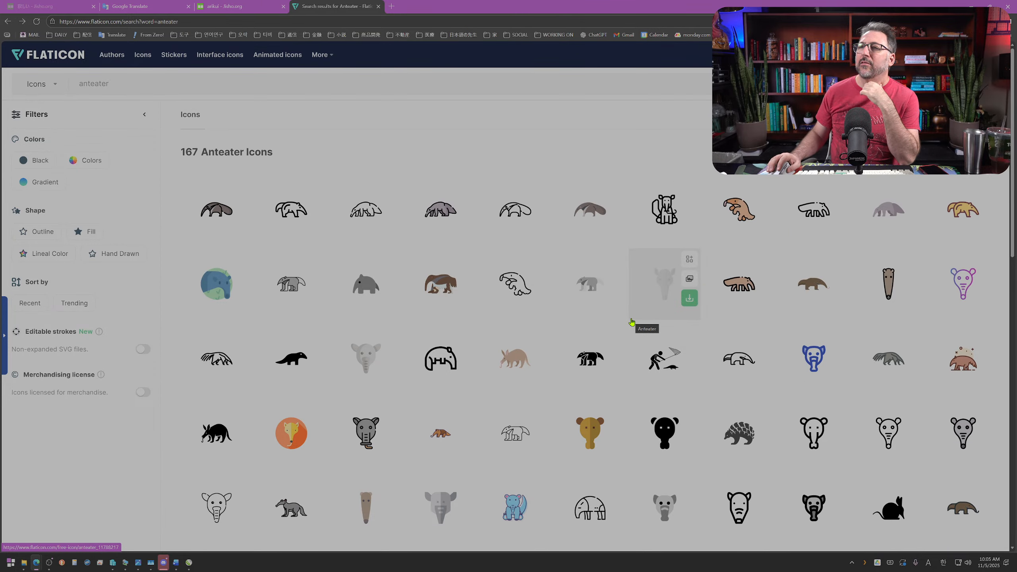
left_click(362, 209)
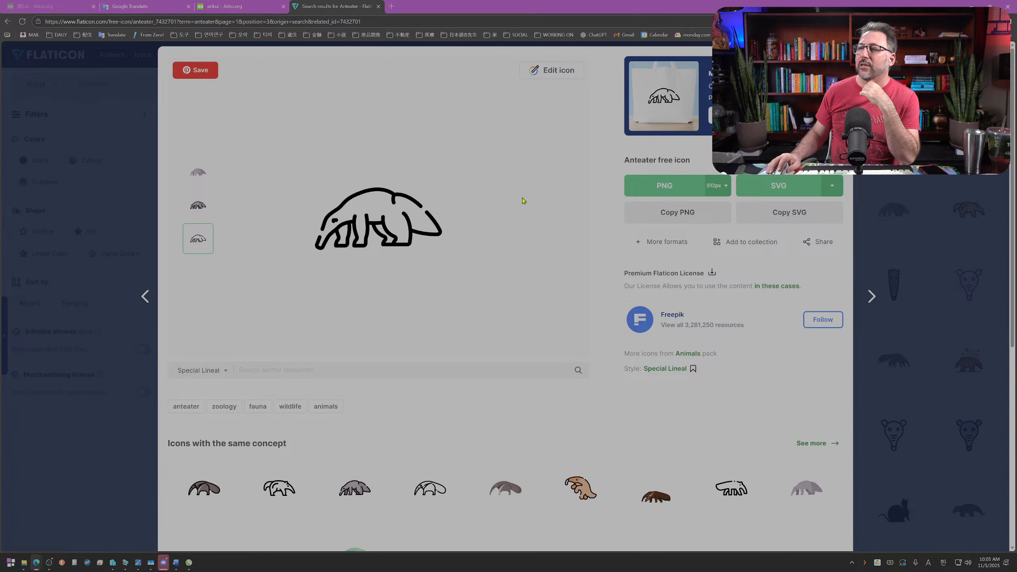
left_click(868, 58)
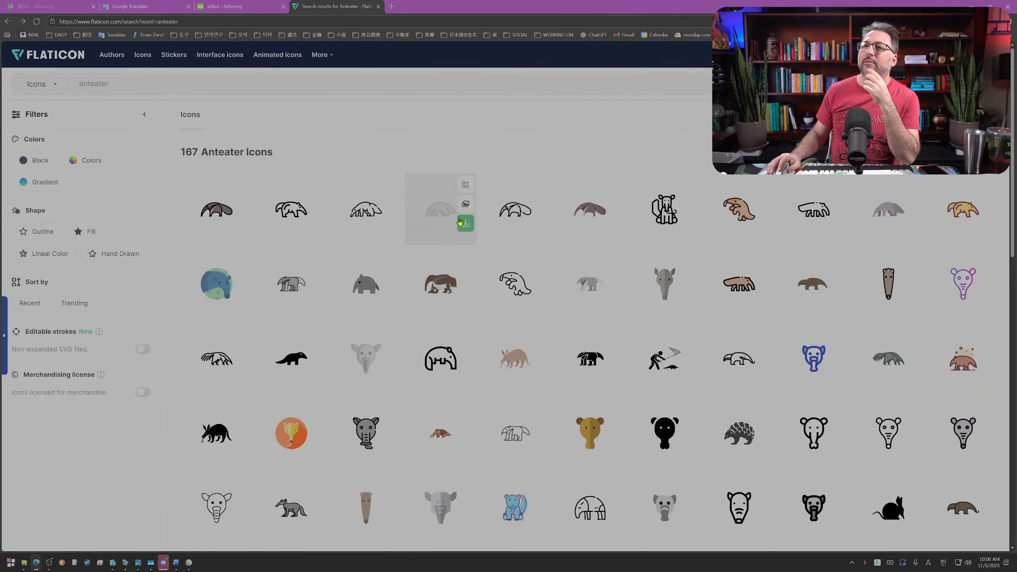
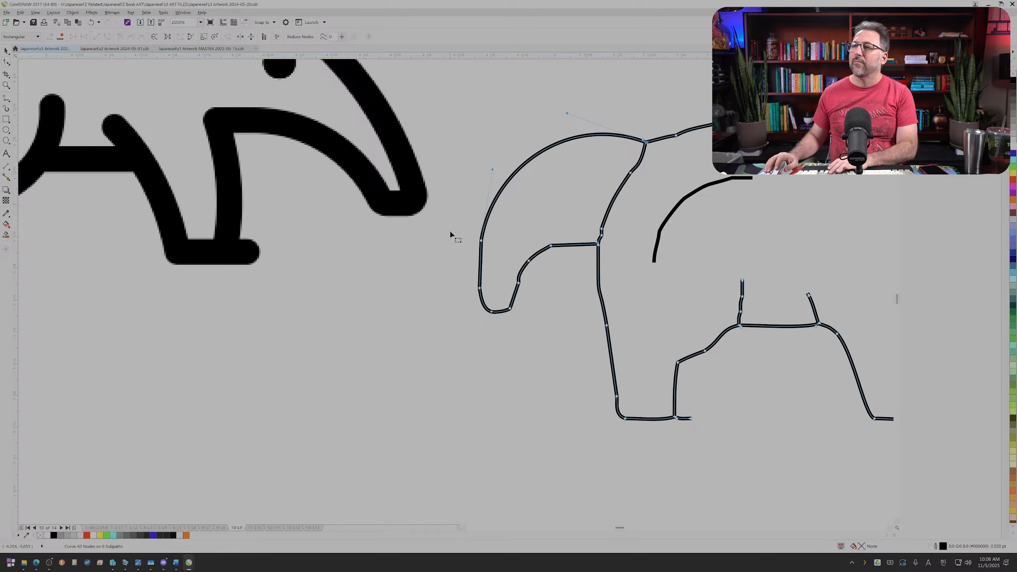
Step: Smooth the outer edge of the traced anteater's tail by deleting surplus nodes and bulging the curve outward
key("Delete")
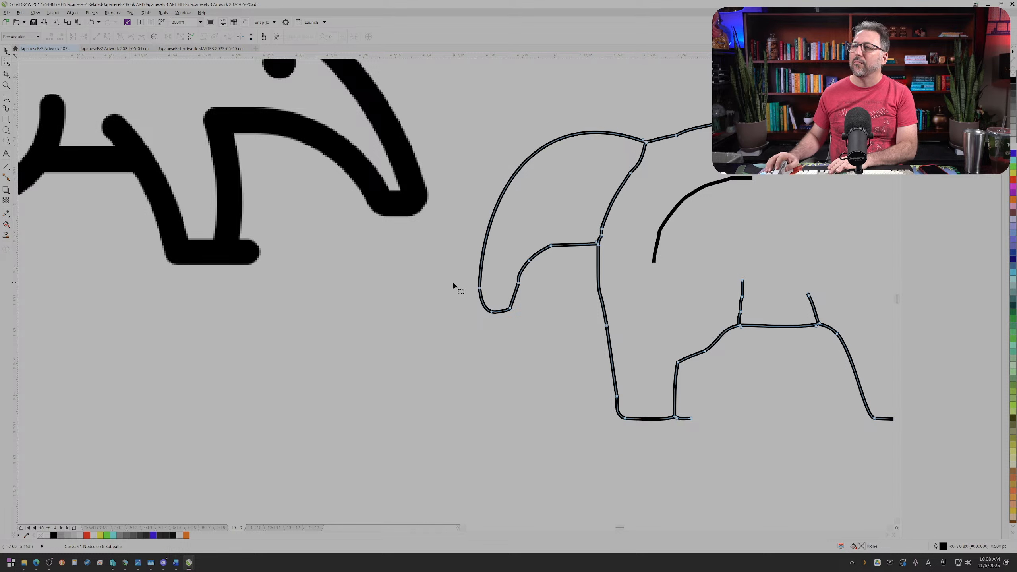
left_click(480, 288)
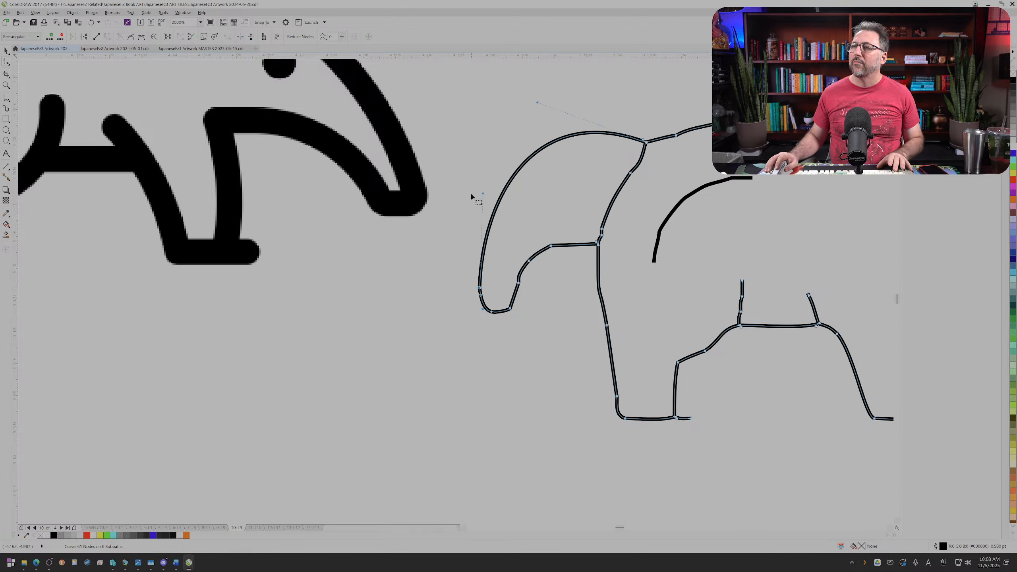
left_click_drag(480, 192, 466, 193)
key("Delete")
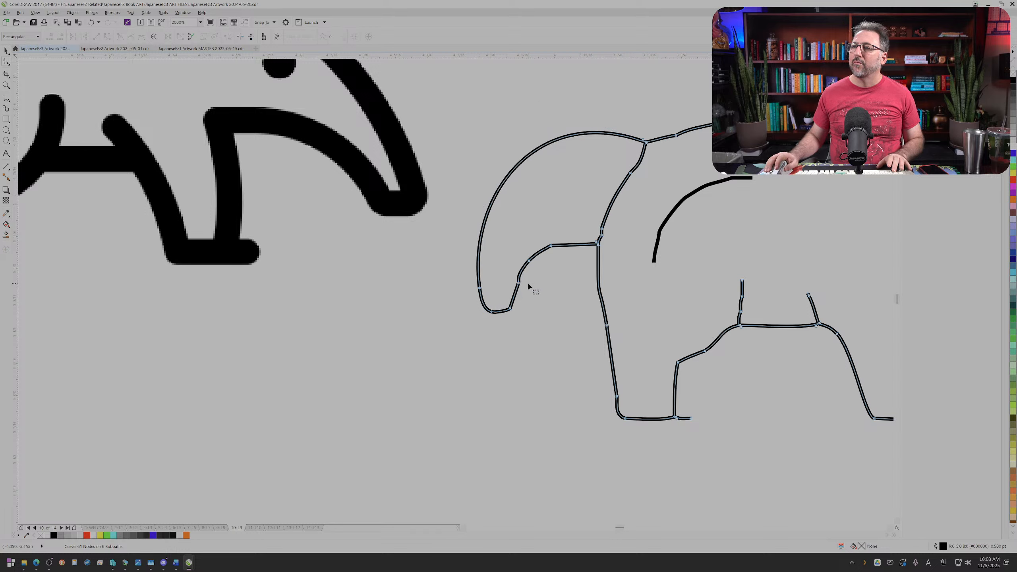
Step: Delete the surplus nodes along the tail's inner edge, its tip and the rump line to smooth them
left_click_drag(559, 267, 545, 229)
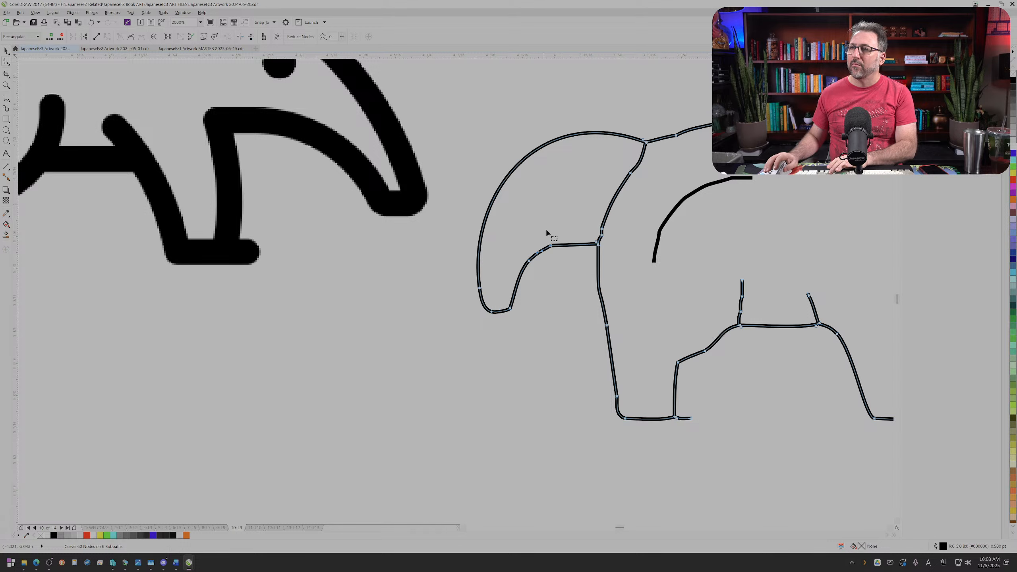
key("Delete")
left_click_drag(555, 281, 593, 222)
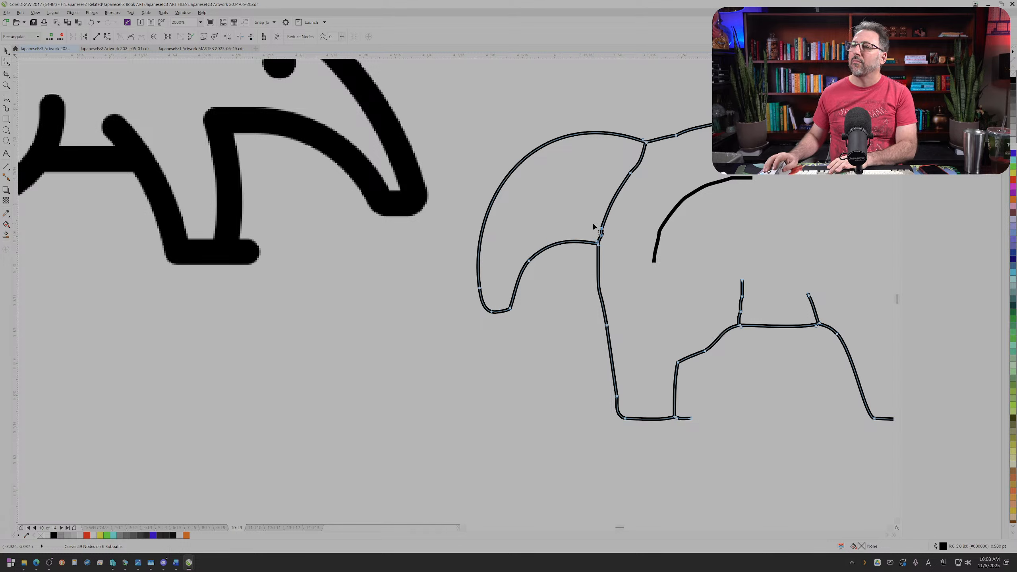
key("Delete")
left_click_drag(521, 320, 504, 286)
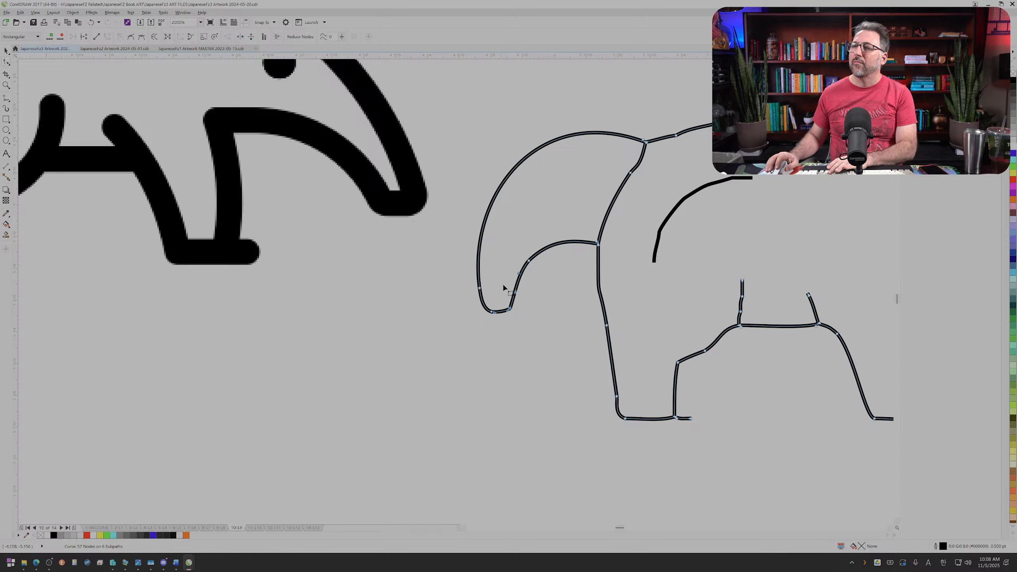
key("Delete")
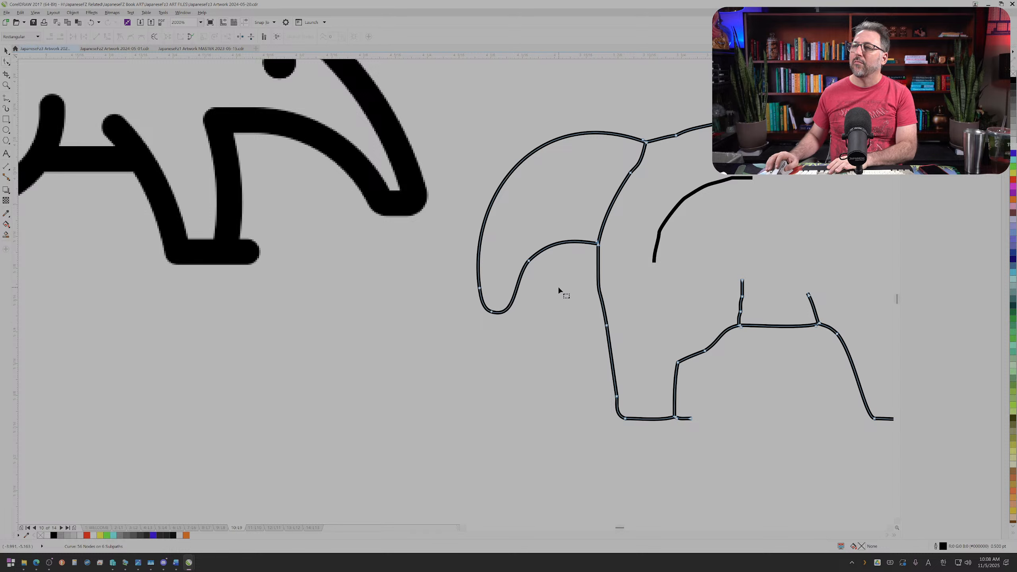
Step: Delete the extra nodes along the anteater's back and reshape it into one smooth arch
scroll(558, 288, "down", 2)
scroll(624, 193, "up", 2)
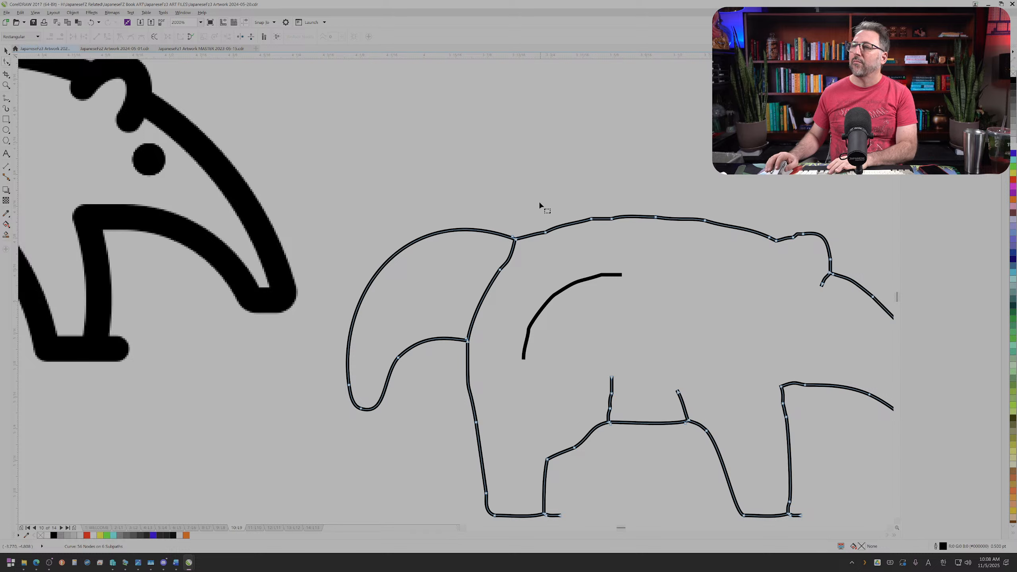
left_click_drag(538, 201, 656, 229)
left_click_drag(724, 241, 723, 242)
key("Delete")
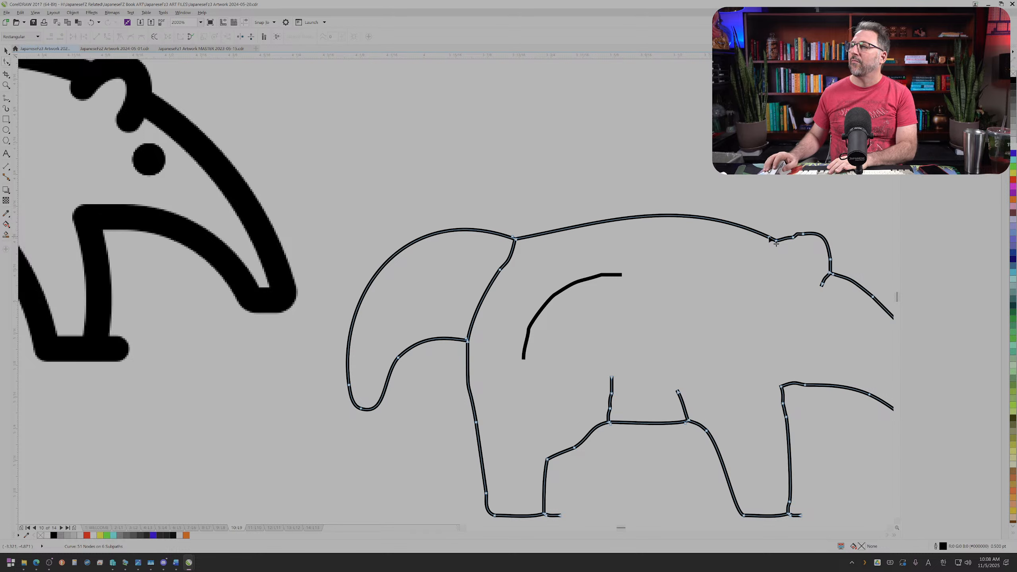
left_click(724, 225)
left_click_drag(680, 196, 640, 193)
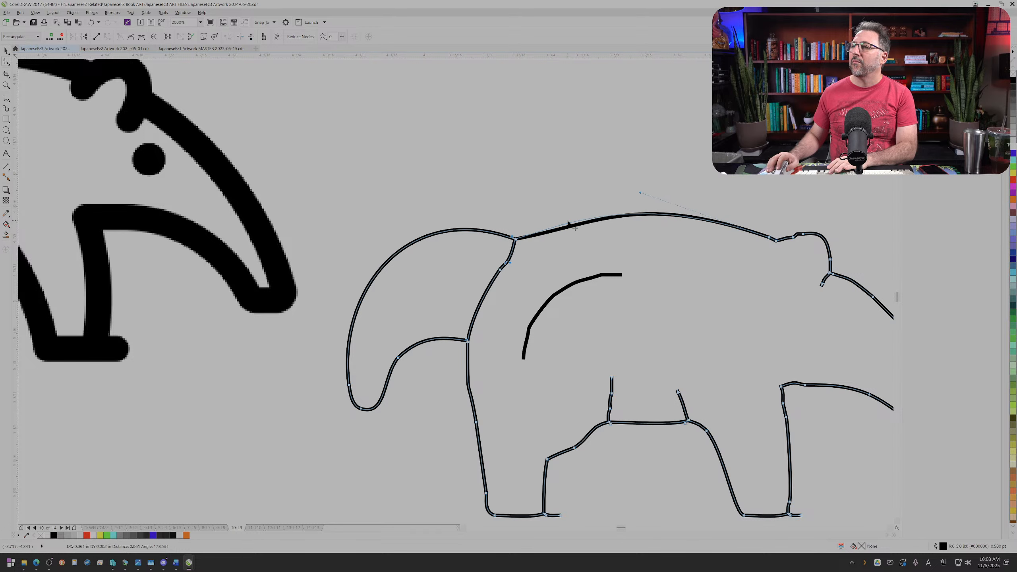
Step: Reduce the separate curved line on the anteater's body to a smooth arc by deleting its intermediate nodes
scroll(581, 242, "down", 2)
scroll(572, 280, "up", 2)
key("Escape")
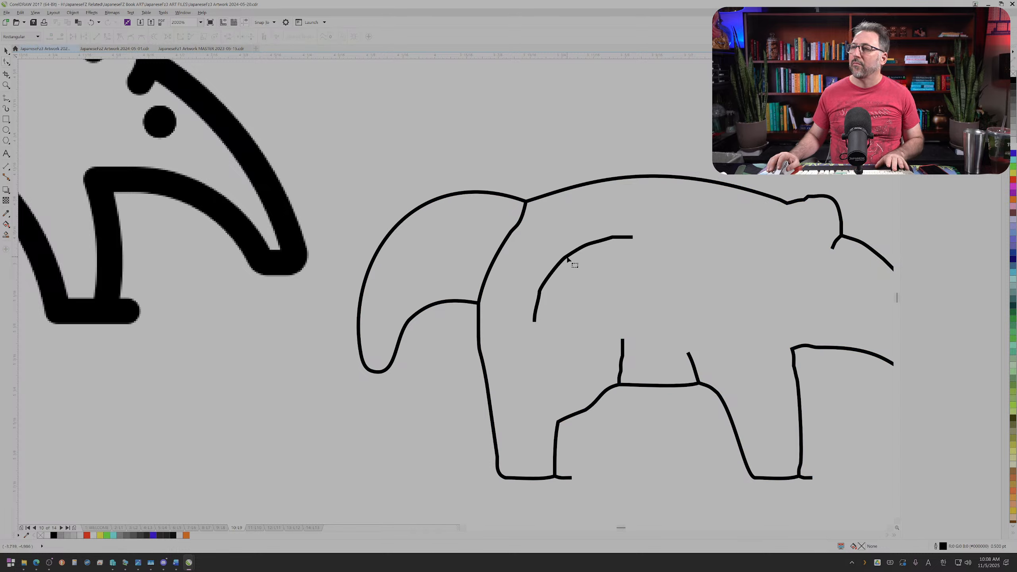
left_click(568, 259)
left_click_drag(526, 247, 588, 300)
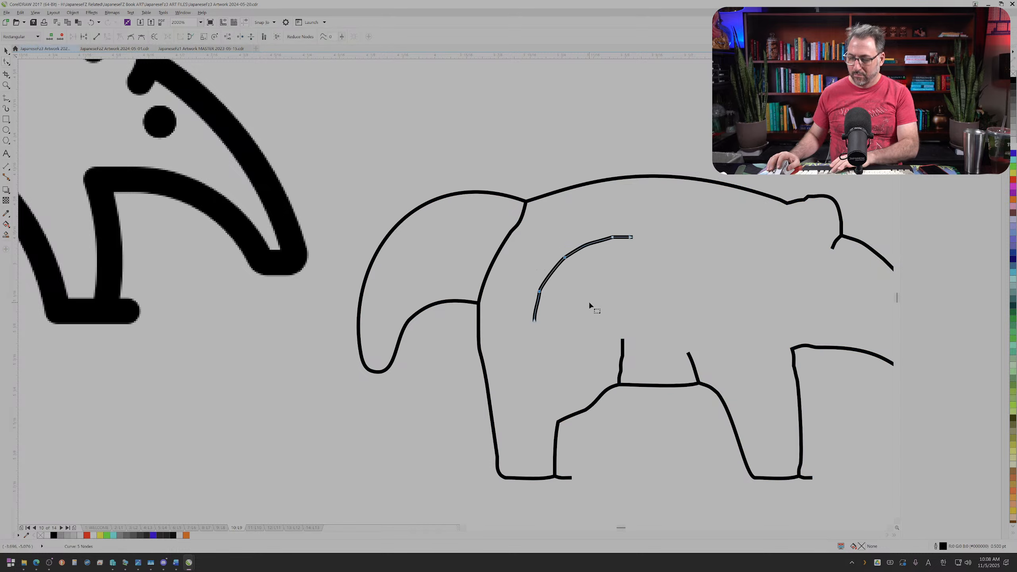
key("Delete")
left_click_drag(603, 222, 617, 242)
key("Delete")
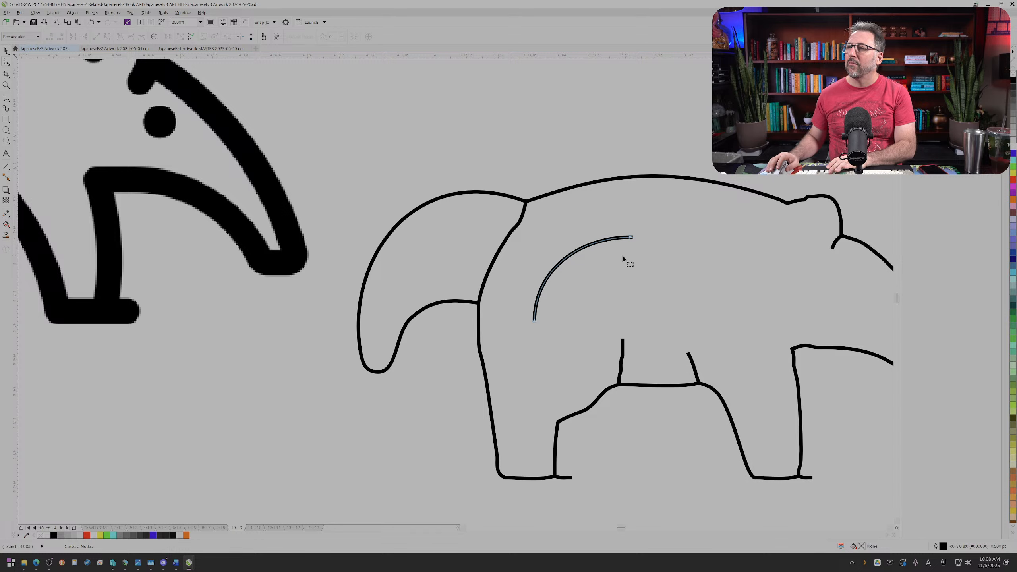
Step: Delete the surplus nodes on the short line above the belly and on the hind leg's rear edge
scroll(621, 253, "down", 1)
scroll(618, 279, "up", 1)
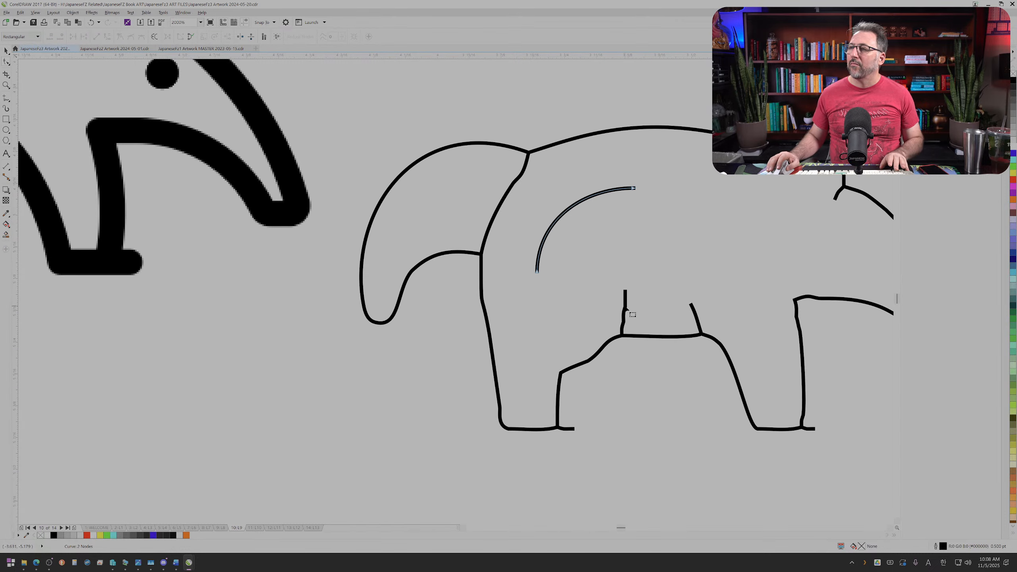
left_click(623, 309)
left_click_drag(606, 299, 634, 322)
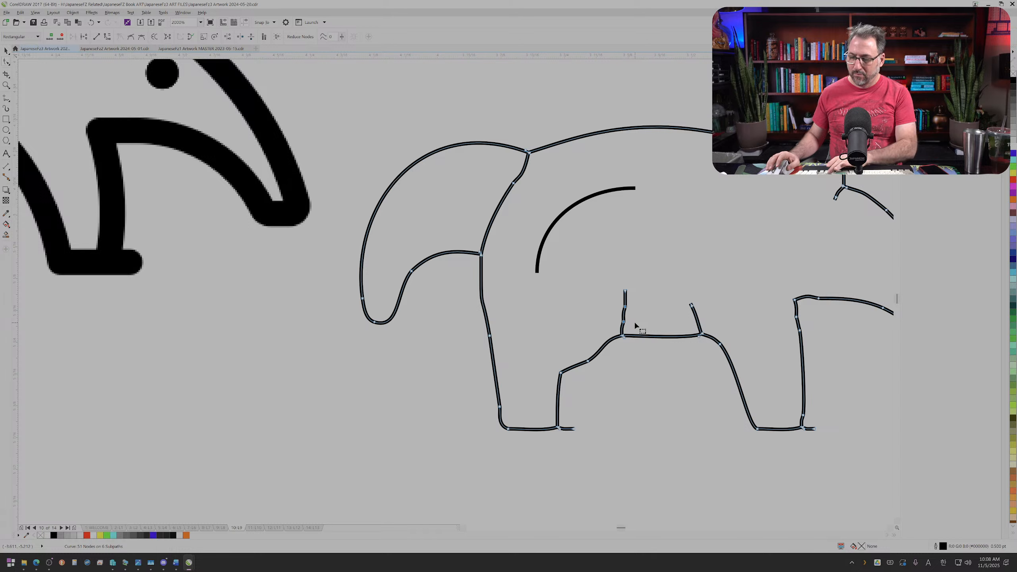
key("Delete")
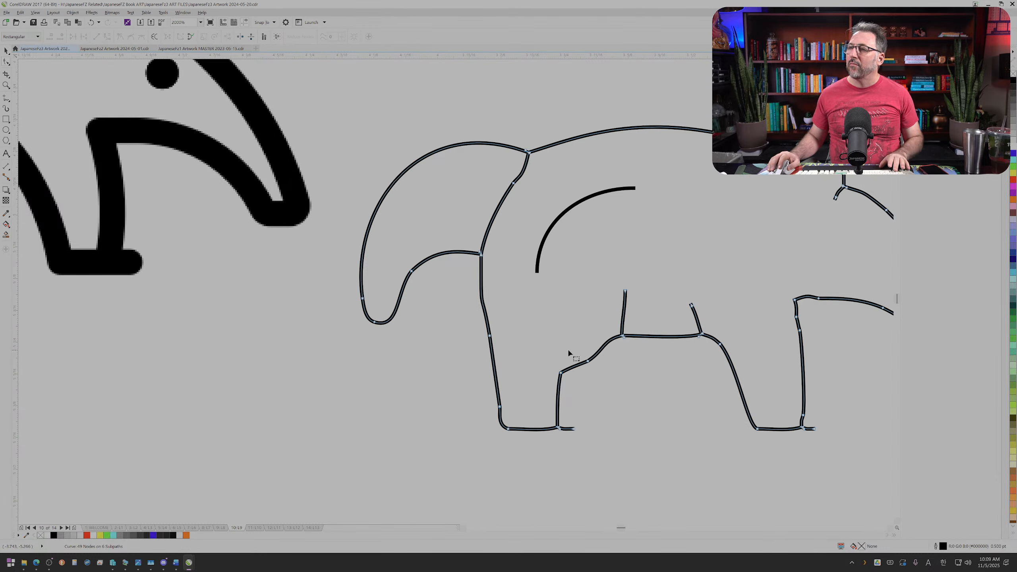
left_click_drag(567, 348, 600, 370)
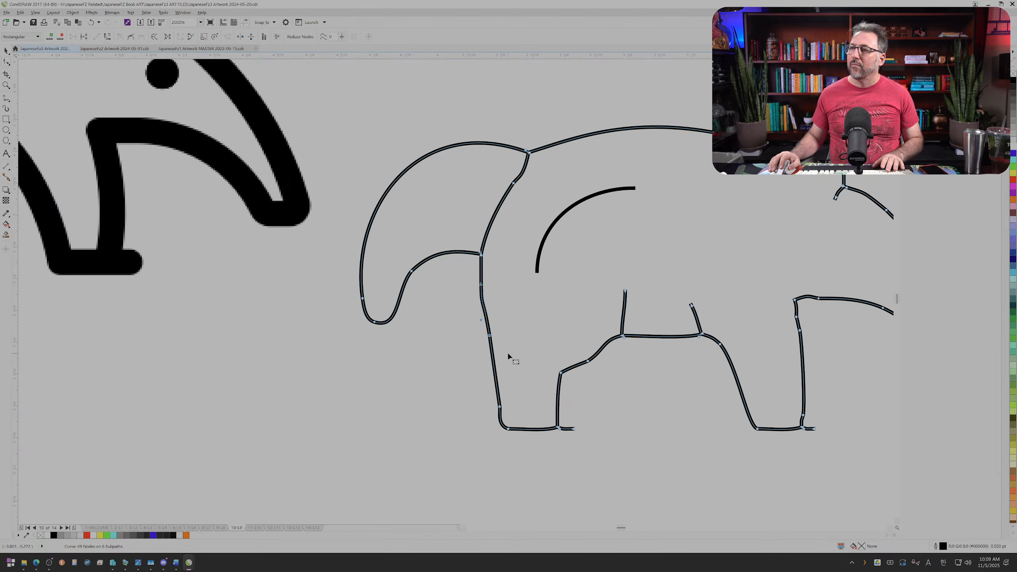
key("Delete")
Step: Smooth the upper and lower edges of the anteater's snout by deleting their surplus nodes
scroll(509, 351, "down", 2)
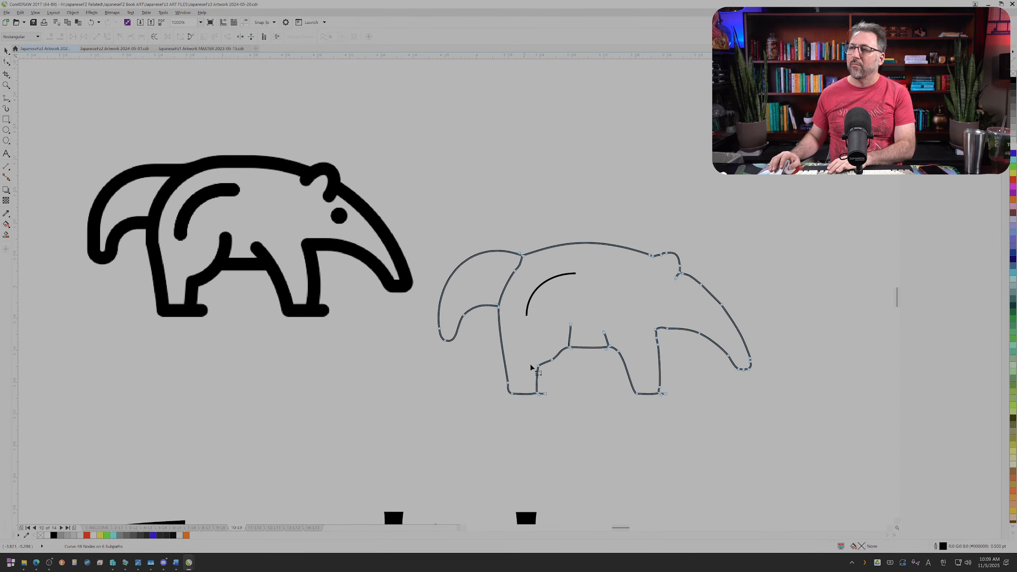
scroll(701, 333, "up", 2)
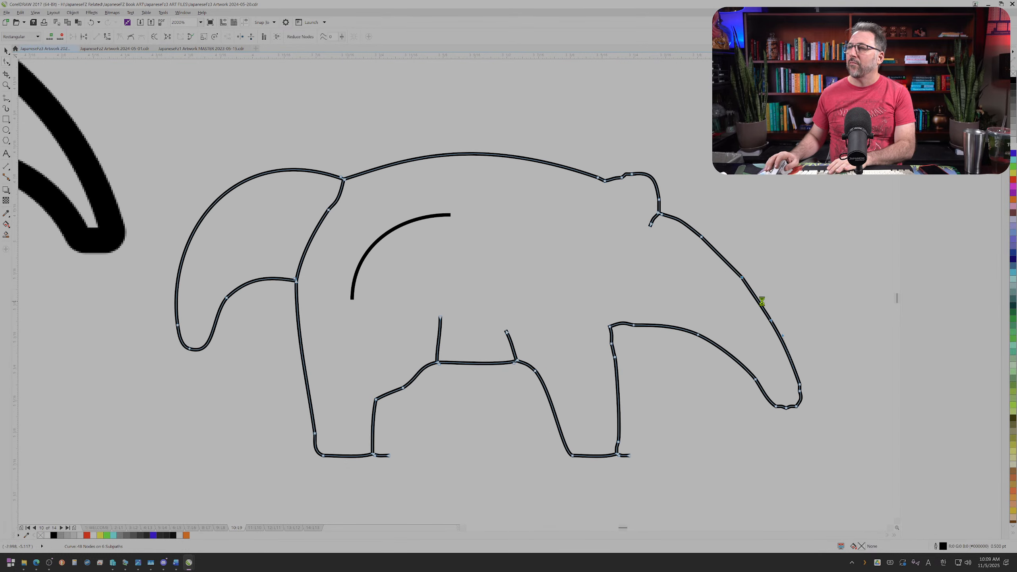
key("Delete")
left_click_drag(691, 322, 714, 357)
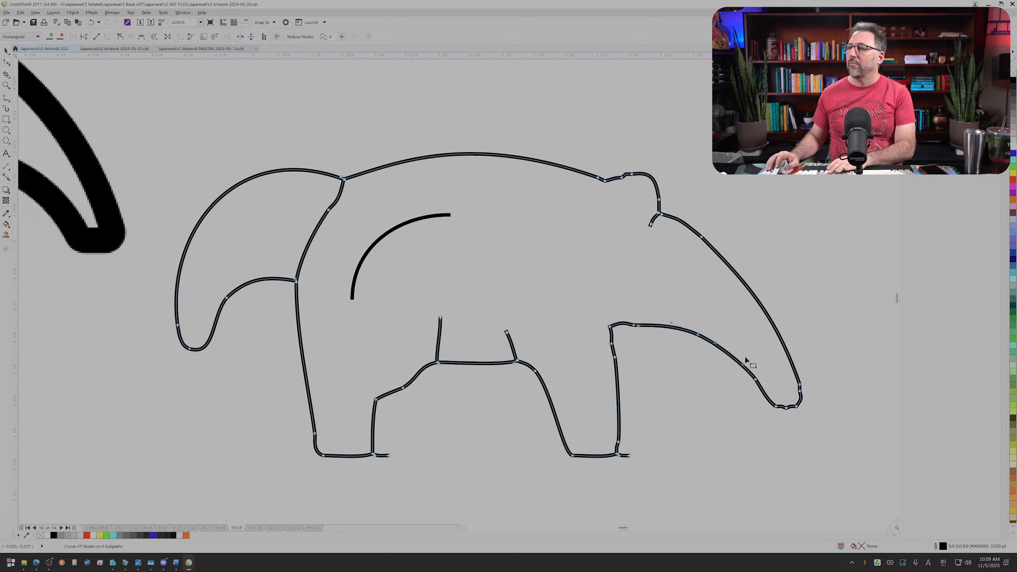
key("Delete")
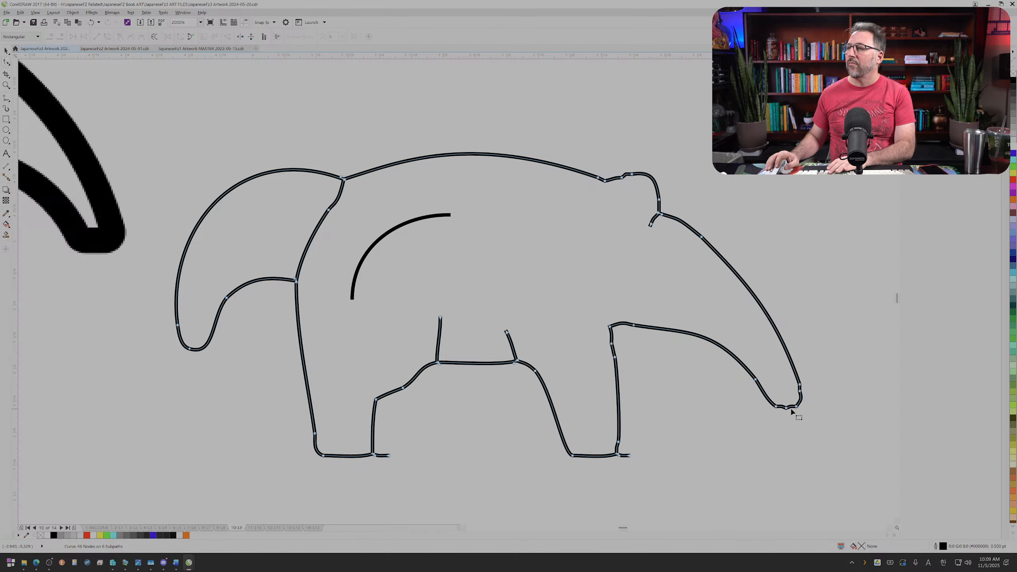
Step: Round off the tip of the snout by deleting its extra nodes and adjusting the curve
scroll(791, 410, "up", 2)
left_click_drag(773, 398, 814, 402)
key("Delete")
key("Delete")
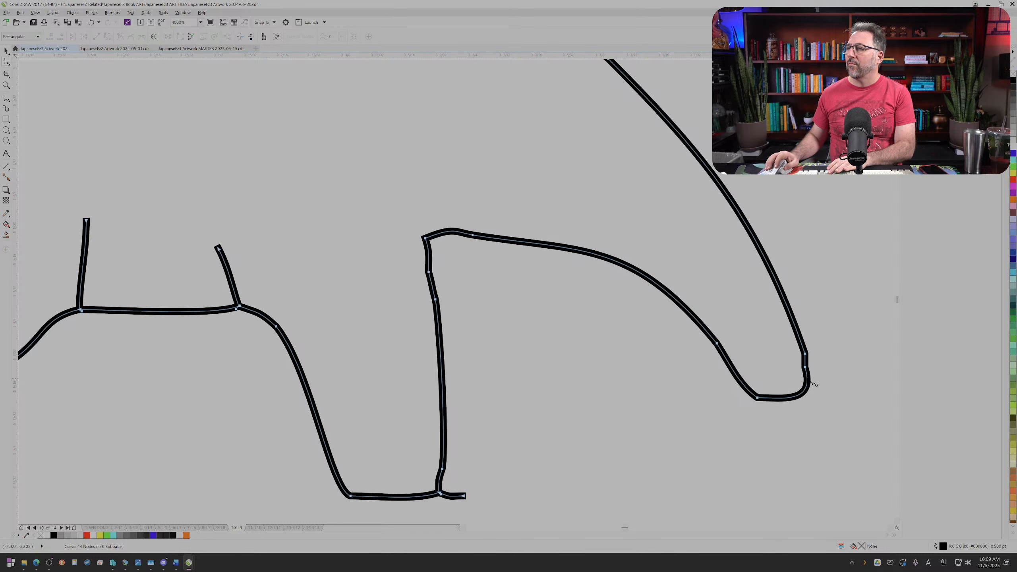
left_click_drag(785, 358, 814, 358)
key("Delete")
mouse_move(813, 400)
left_mouse_down()
mouse_move(794, 409)
mouse_move(813, 387)
left_mouse_up()
Step: Smooth the front leg's edge below the snout by deleting extra nodes, and remove the stub at its foot
scroll(704, 308, "down", 1)
scroll(568, 340, "up", 1)
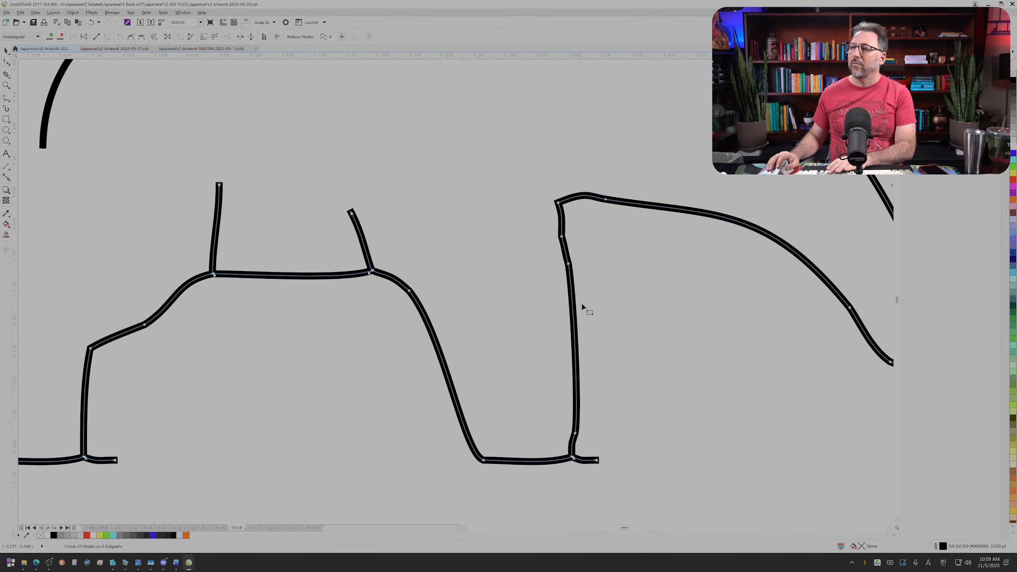
left_click_drag(614, 268, 474, 239)
key("Delete")
scroll(582, 335, "down", 1)
scroll(586, 400, "up", 1)
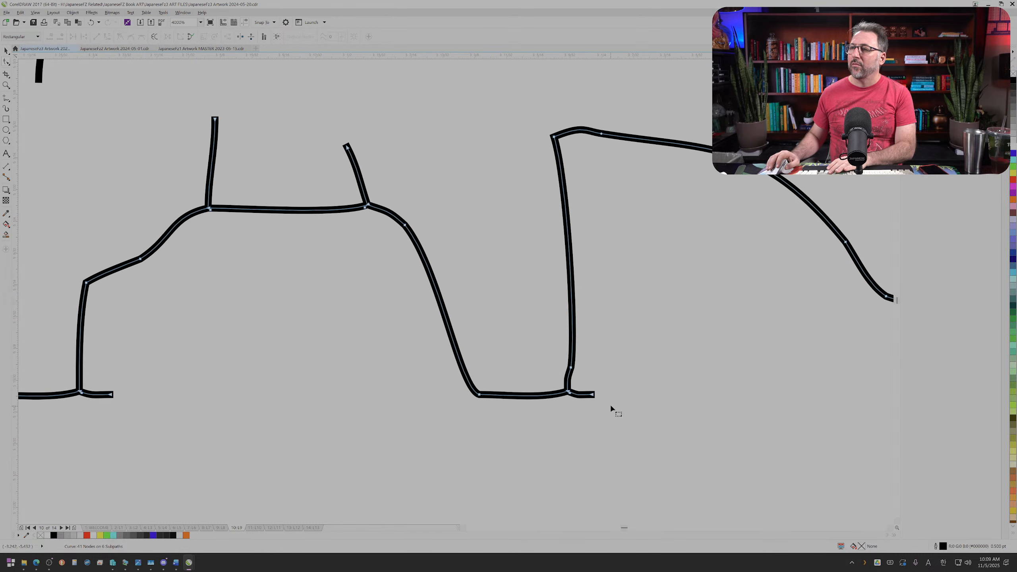
left_click_drag(610, 403, 583, 369)
key("Delete")
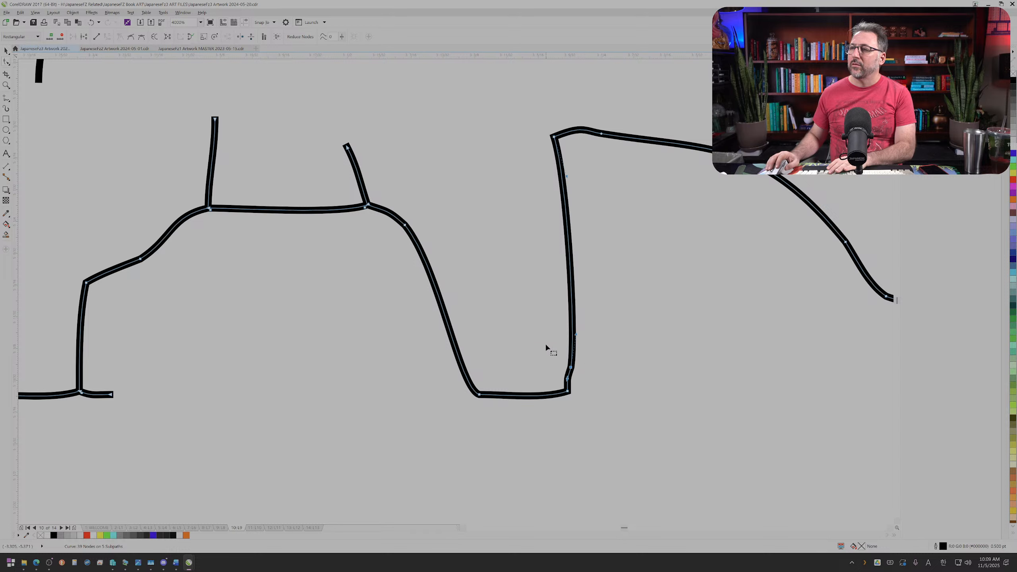
key("Delete")
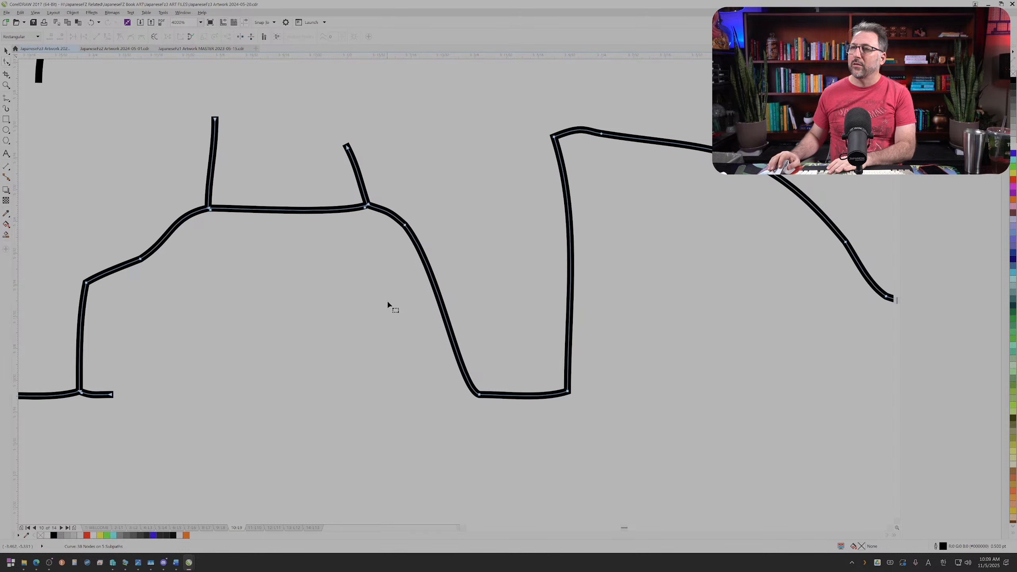
Step: Simplify the ear outline by deleting surplus nodes and remove the short stroke at the ear's base
scroll(386, 298, "down", 3)
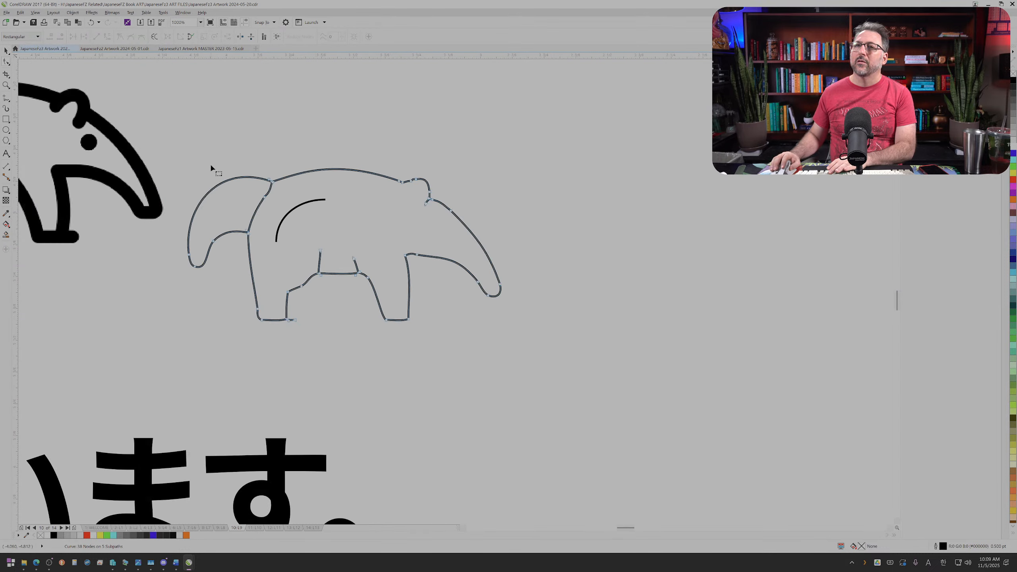
scroll(369, 178, "up", 1)
scroll(404, 186, "down", 1)
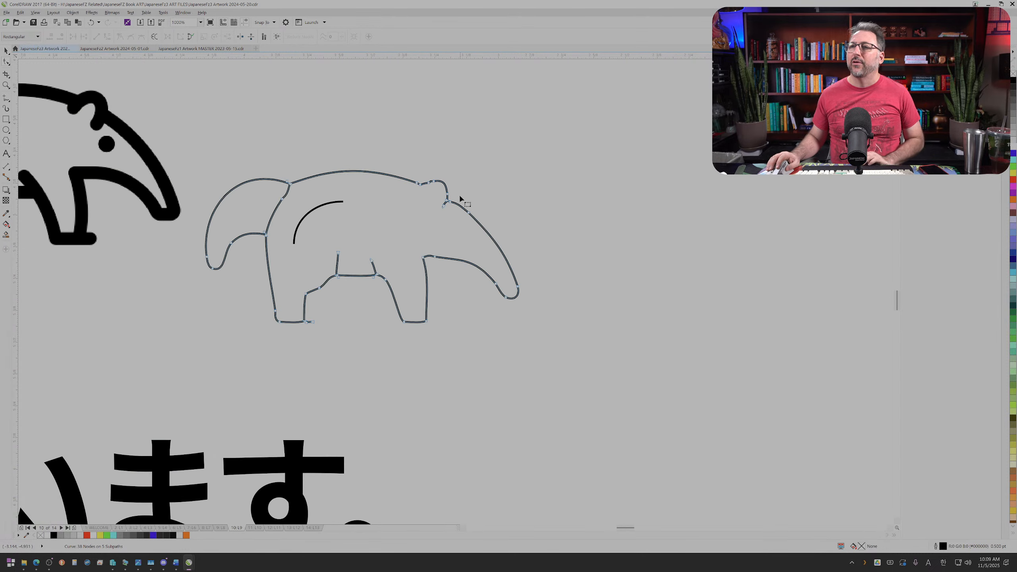
scroll(461, 195, "up", 1)
left_click_drag(393, 156, 438, 195)
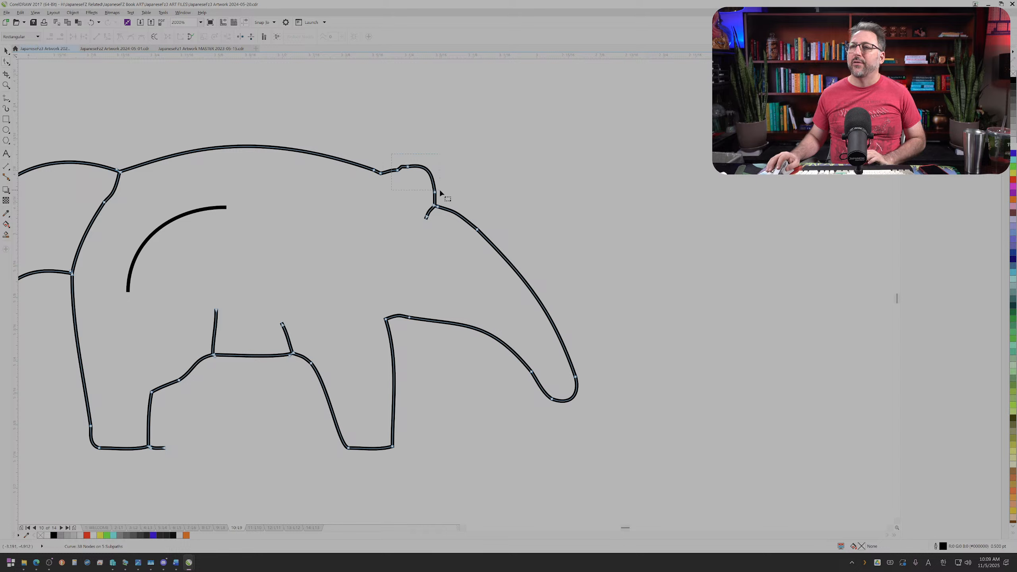
key("Delete")
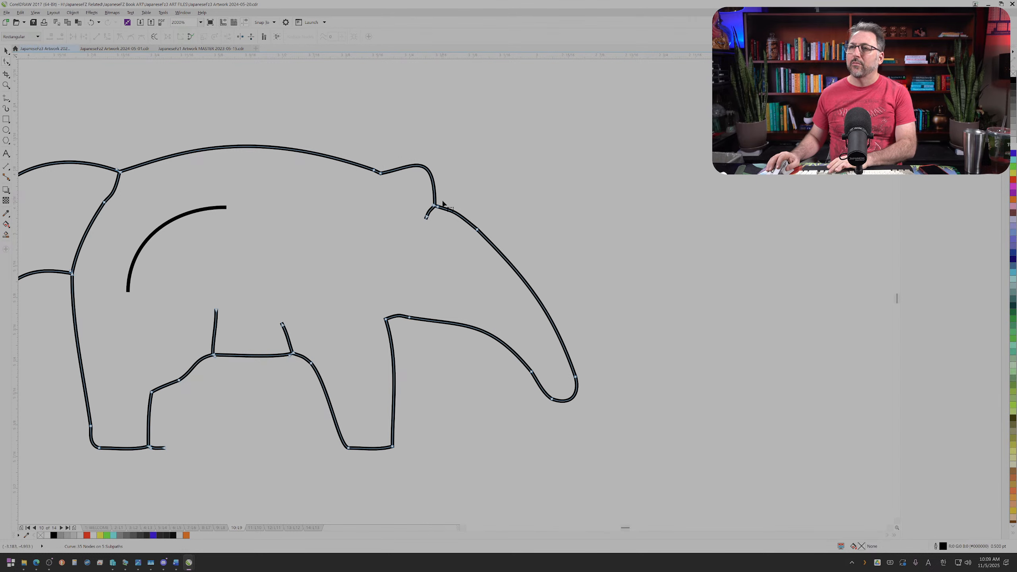
left_click_drag(429, 224, 397, 203)
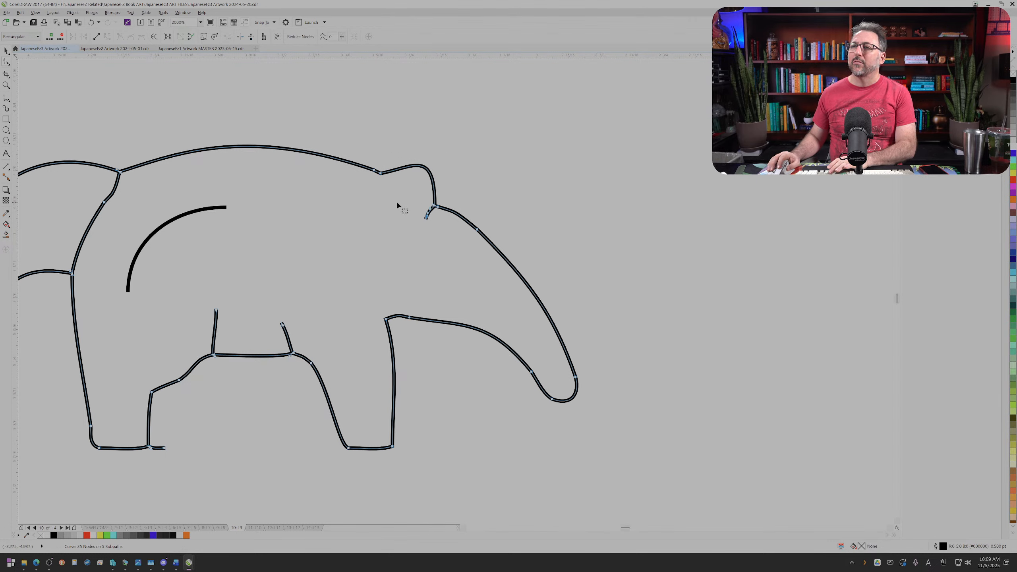
key("Delete")
Step: Flatten the ear out of the outline by adjusting its curve handles and deleting the node where it meets the back
scroll(434, 188, "up", 1)
left_click(442, 231)
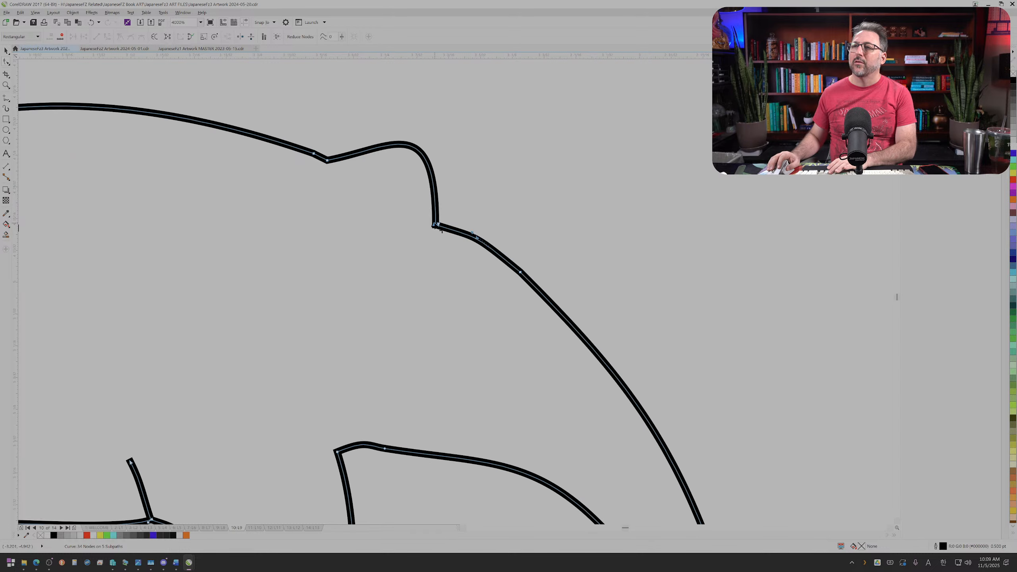
left_click(334, 166)
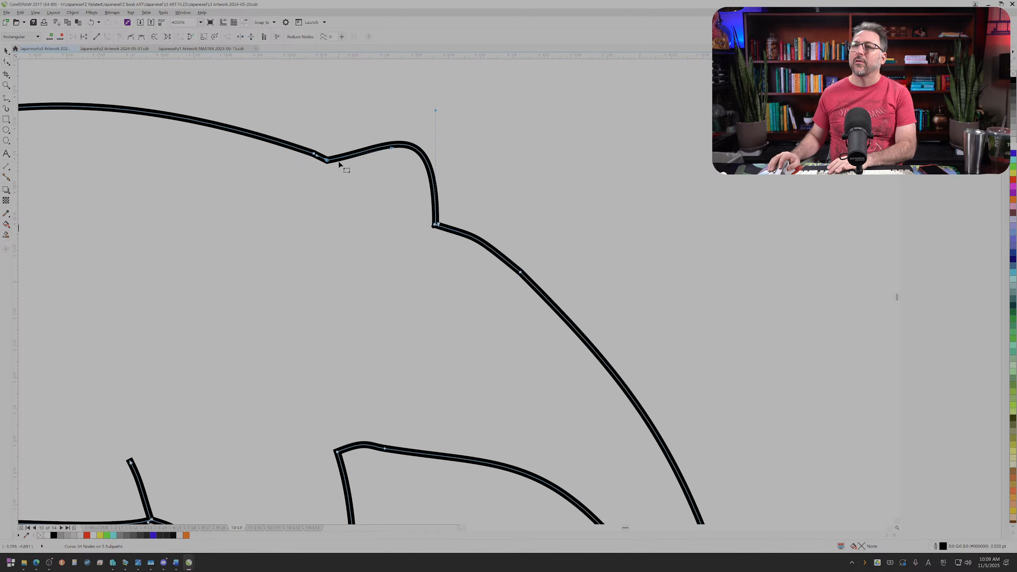
left_click_drag(435, 109, 433, 229)
mouse_move(349, 175)
left_mouse_down()
mouse_move(319, 141)
mouse_move(338, 188)
mouse_move(335, 158)
mouse_move(368, 175)
left_mouse_up()
key("Delete")
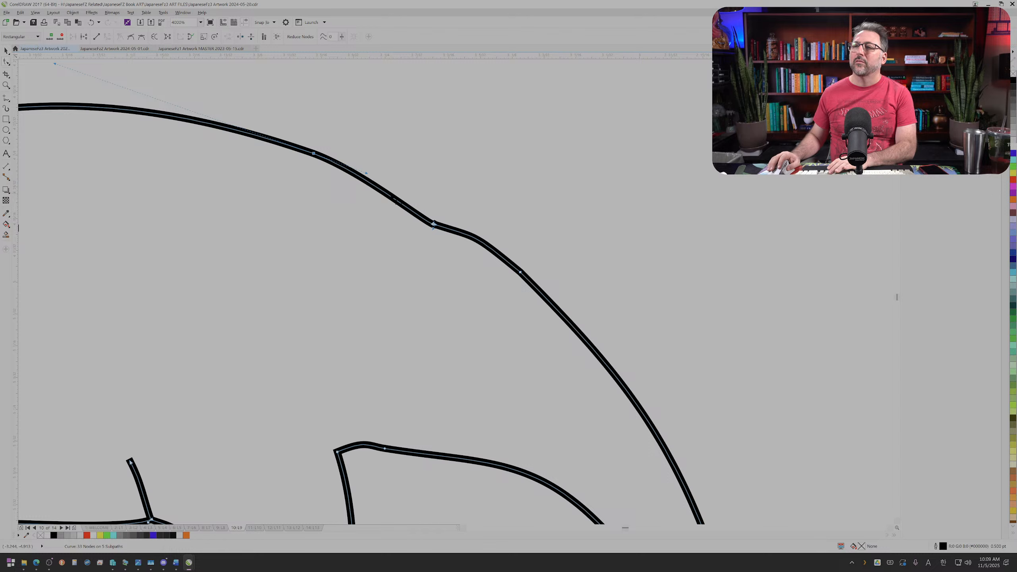
scroll(267, 174, "down", 5)
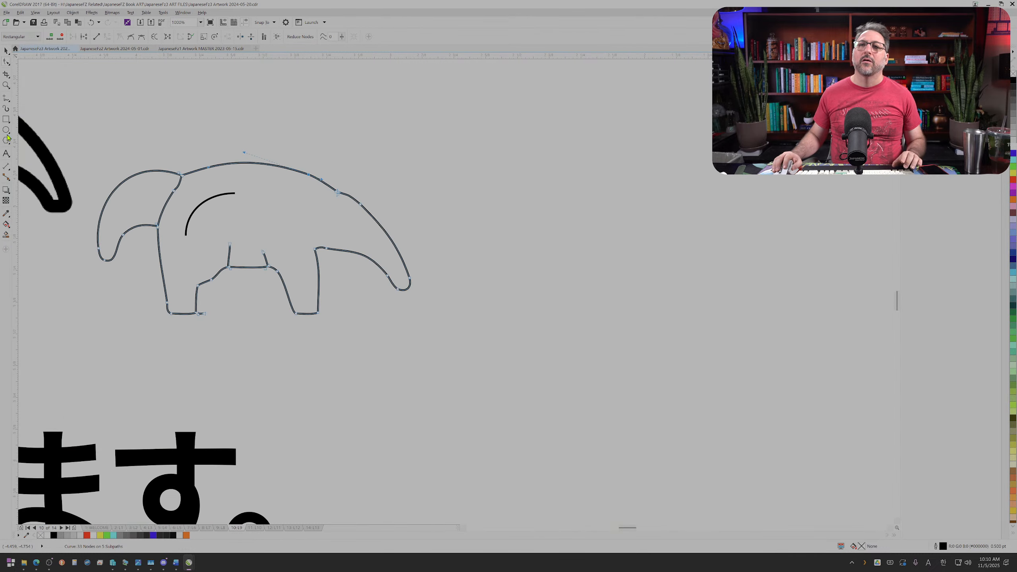
Step: Draw a line beside the anteater's snout and bend it into a rounded ear curve by reshaping its segment and end node
key("space")
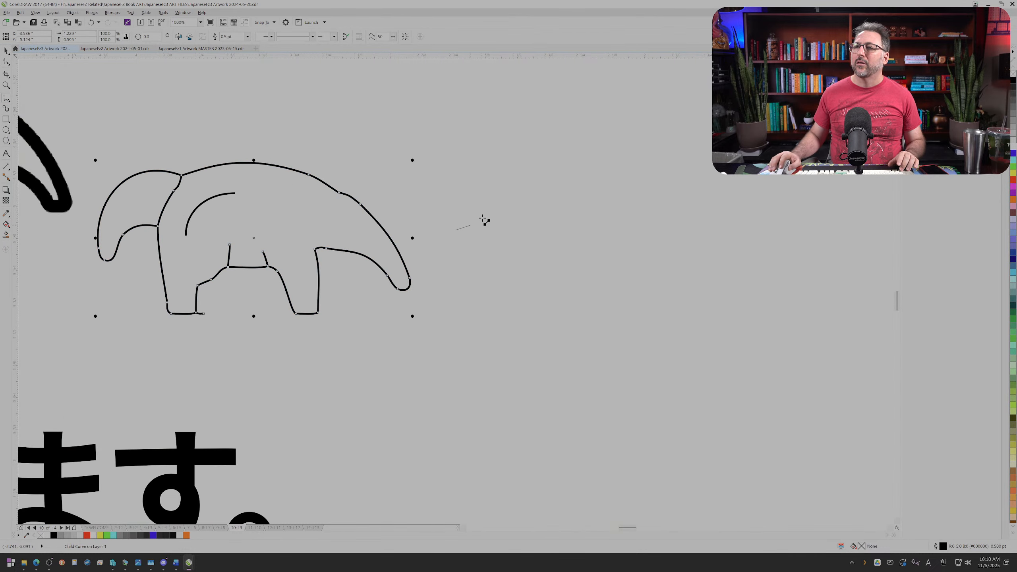
left_click(539, 286)
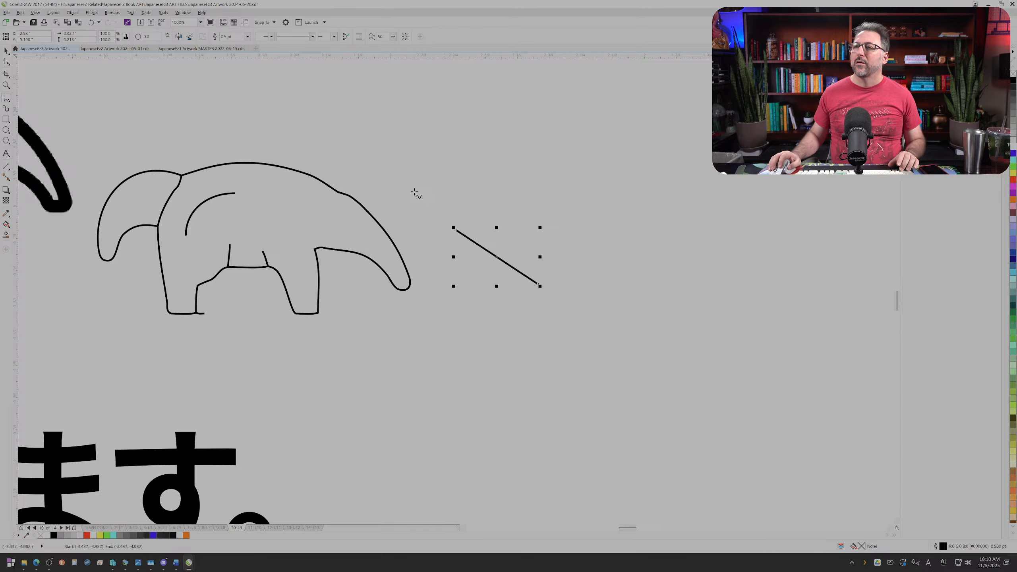
left_click(6, 62)
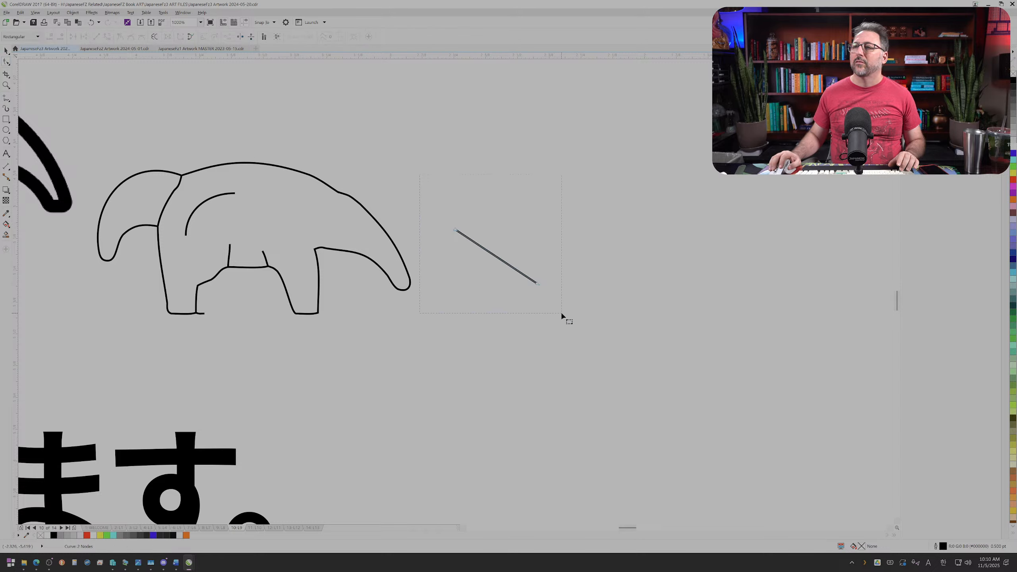
left_click_drag(561, 312, 561, 312)
left_click_drag(497, 256, 540, 197)
left_click_drag(538, 284, 528, 282)
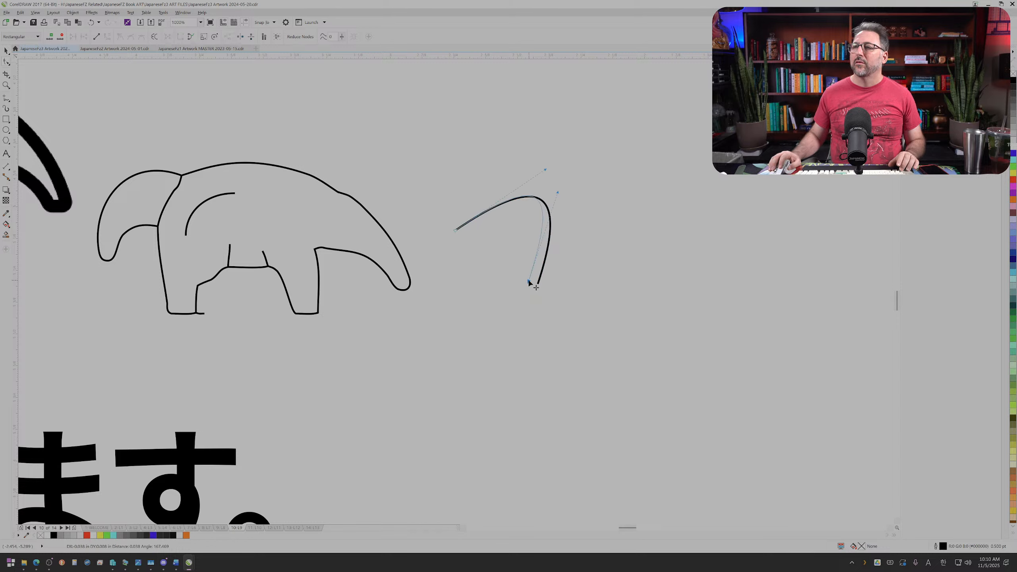
left_click(8, 52)
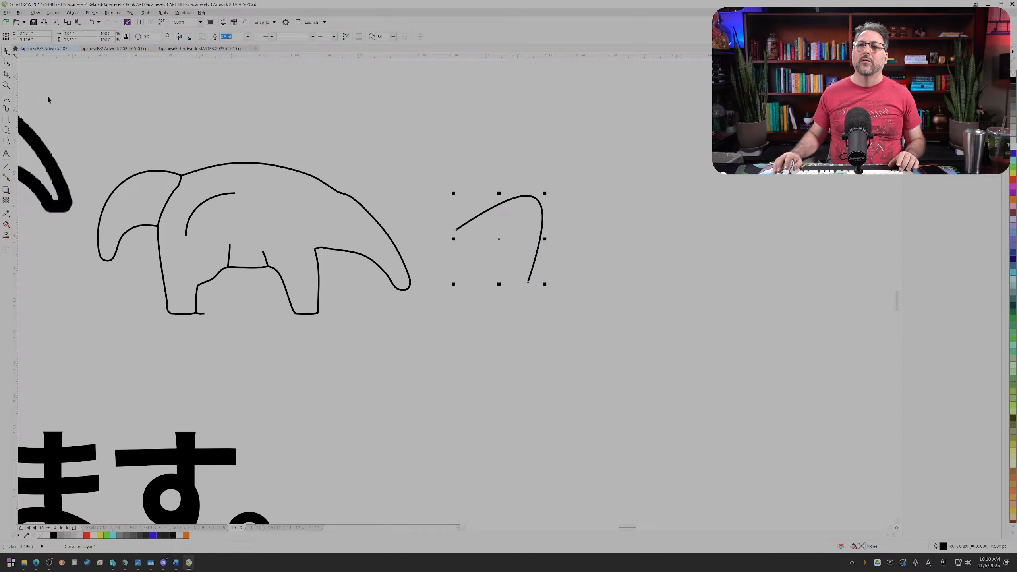
Step: Scale the ear curve to 50% and place it over the outline anteater's head
scroll(58, 125, "down", 1)
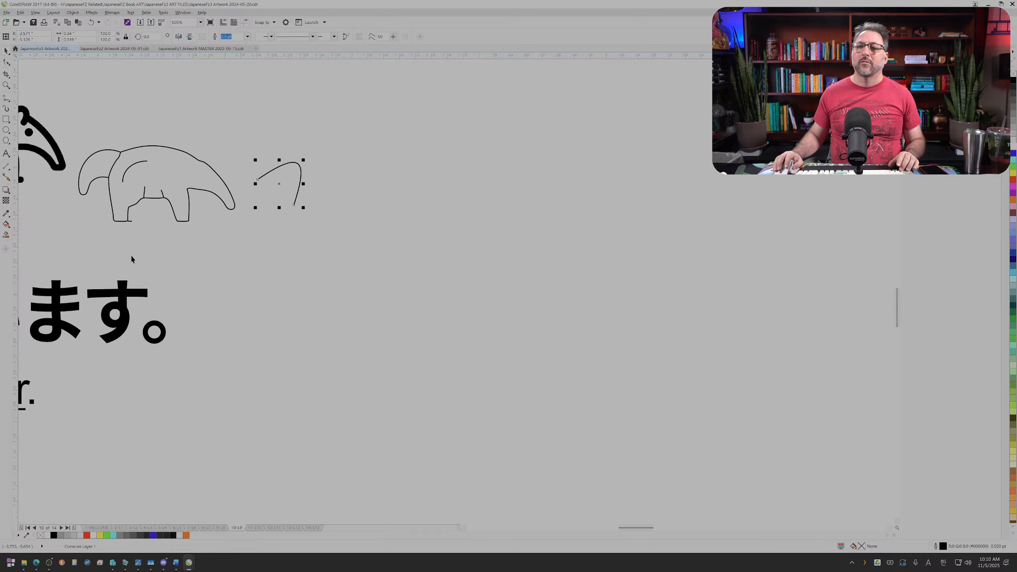
left_click(463, 528)
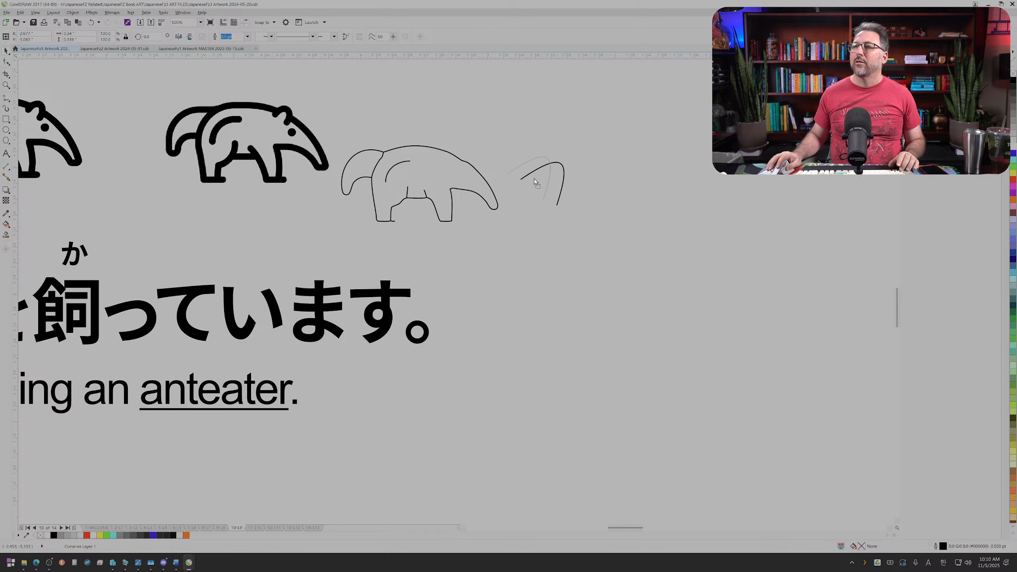
left_click_drag(535, 181, 465, 168)
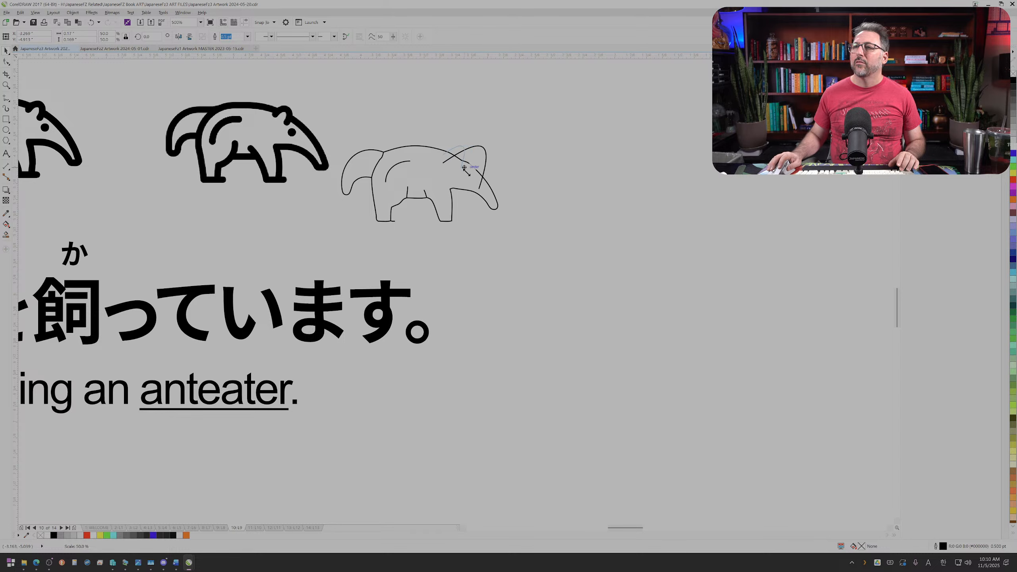
scroll(462, 161, "up", 2)
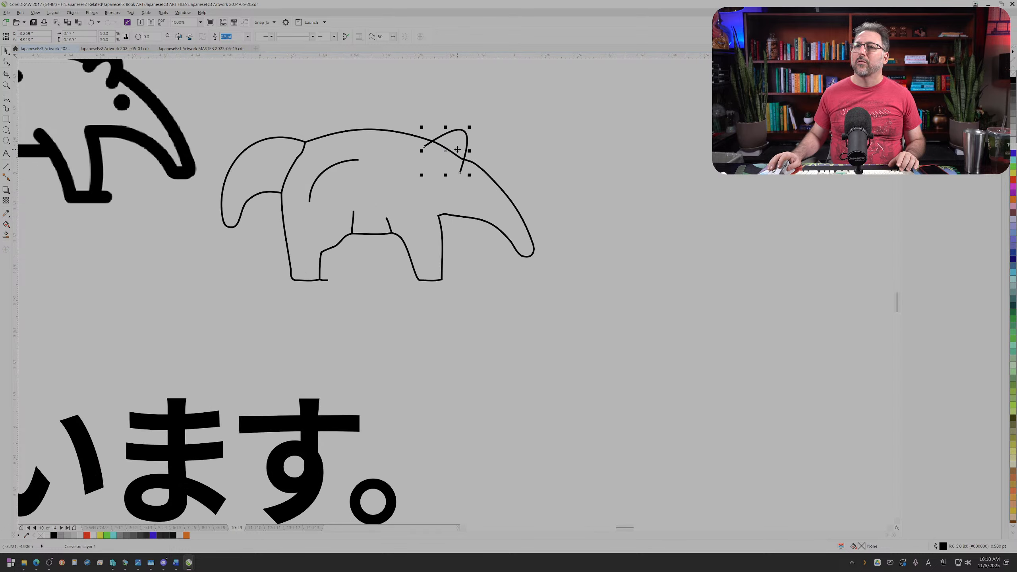
Step: Rotate the ear by about 5 degrees, shrink it to about 44%, and seat it across the head line
left_click(459, 136)
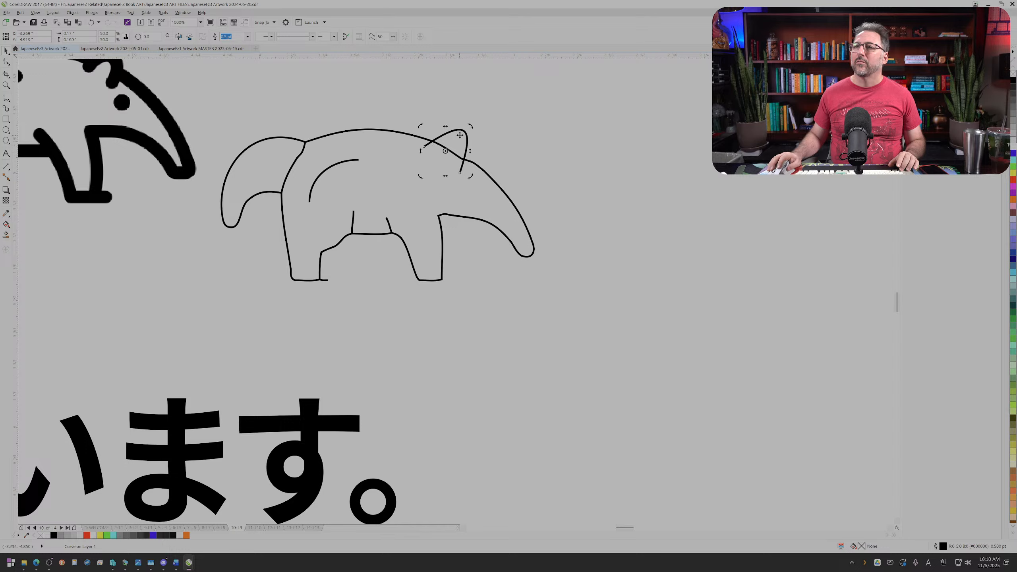
left_click_drag(469, 127, 464, 129)
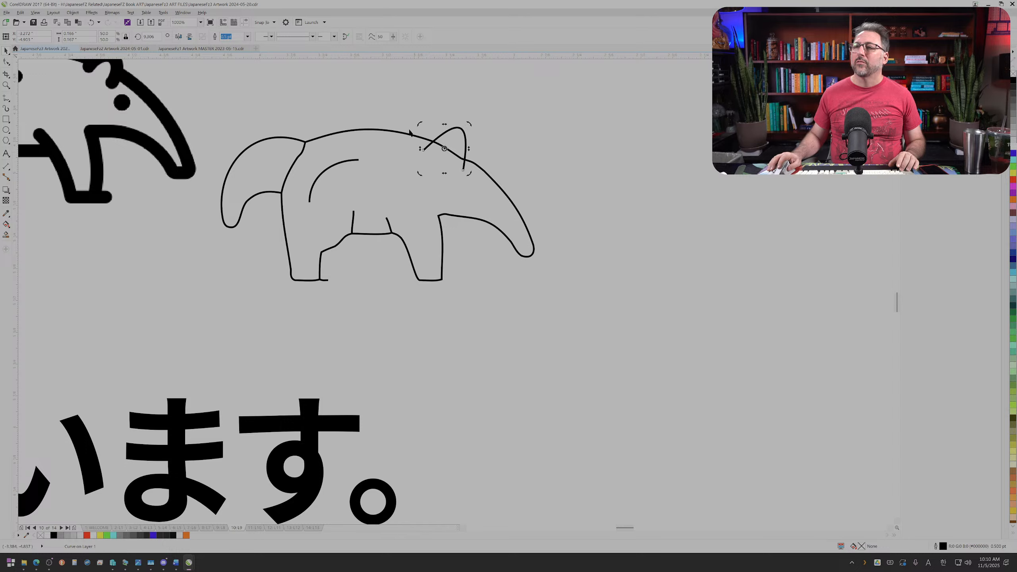
left_click(412, 118)
left_click(464, 141)
left_click(463, 166)
scroll(462, 155, "up", 2)
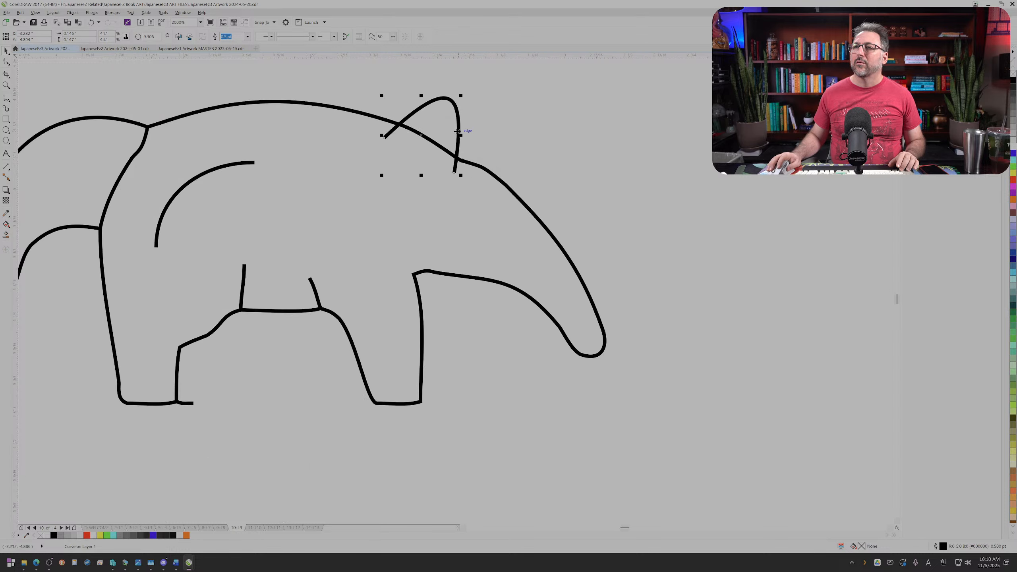
left_click_drag(458, 131, 453, 137)
Step: Draw a circle about 0.07 inches wide below the ear as the eye and fill it with black
key("F7")
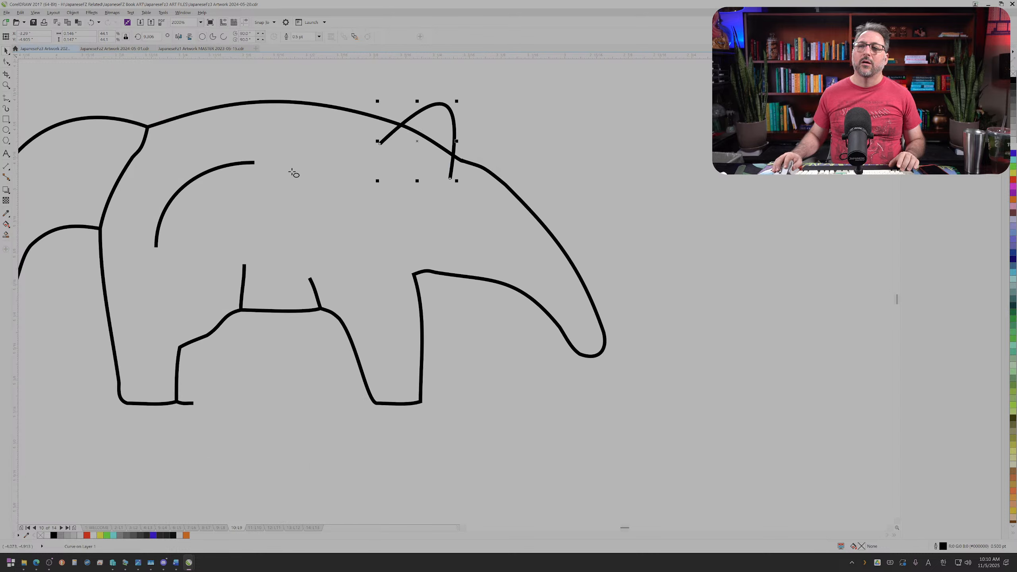
mouse_move(456, 190)
left_mouse_down()
mouse_move(495, 229)
mouse_move(459, 211)
left_mouse_up()
left_click(6, 55)
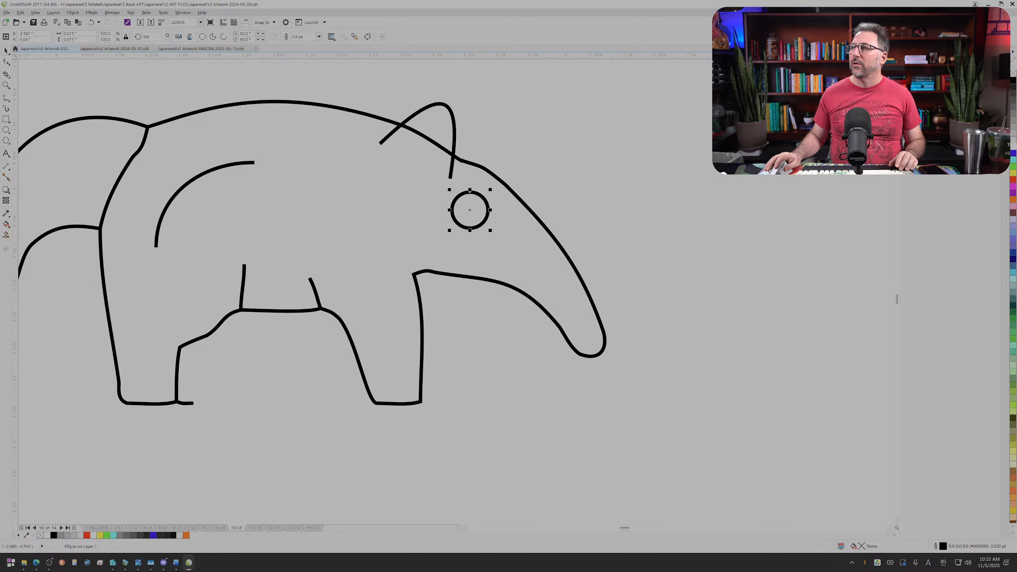
left_click(1013, 82)
scroll(378, 339, "down", 8)
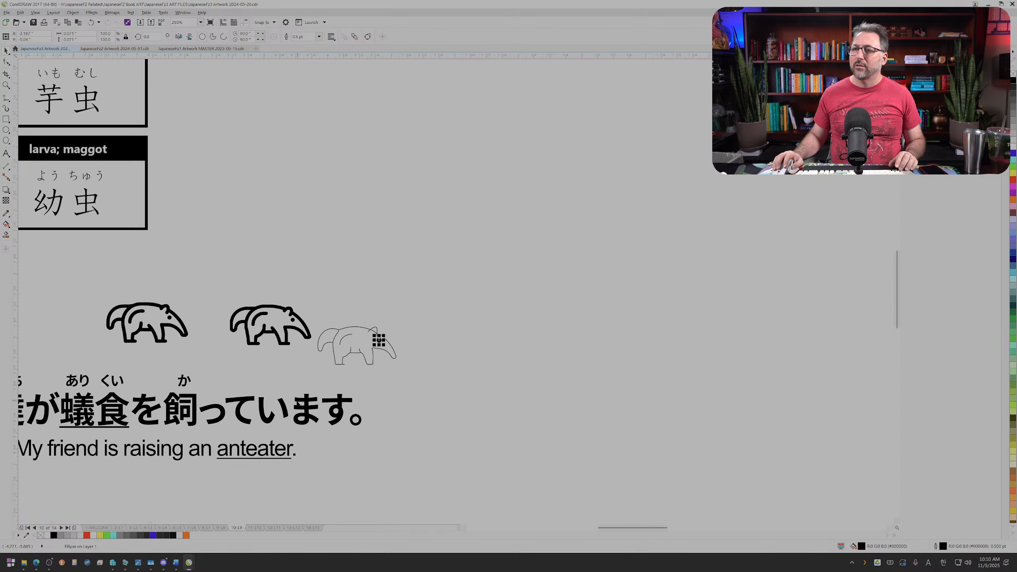
Step: Try moving the traced outline group away from the ear and eye, and undo the move
left_click(463, 528)
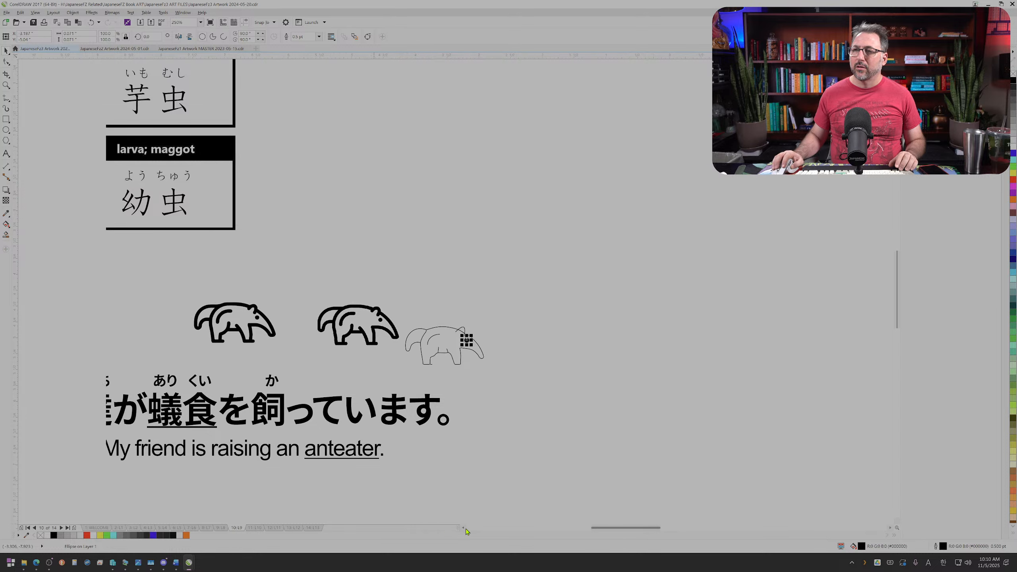
scroll(545, 345, "up", 5)
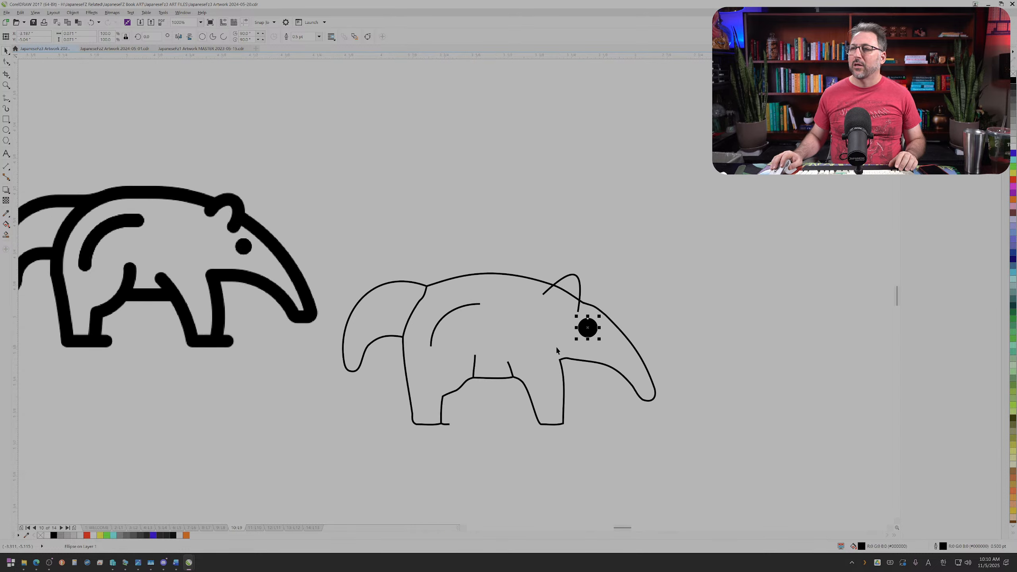
scroll(554, 357, "down", 2)
scroll(594, 349, "up", 2)
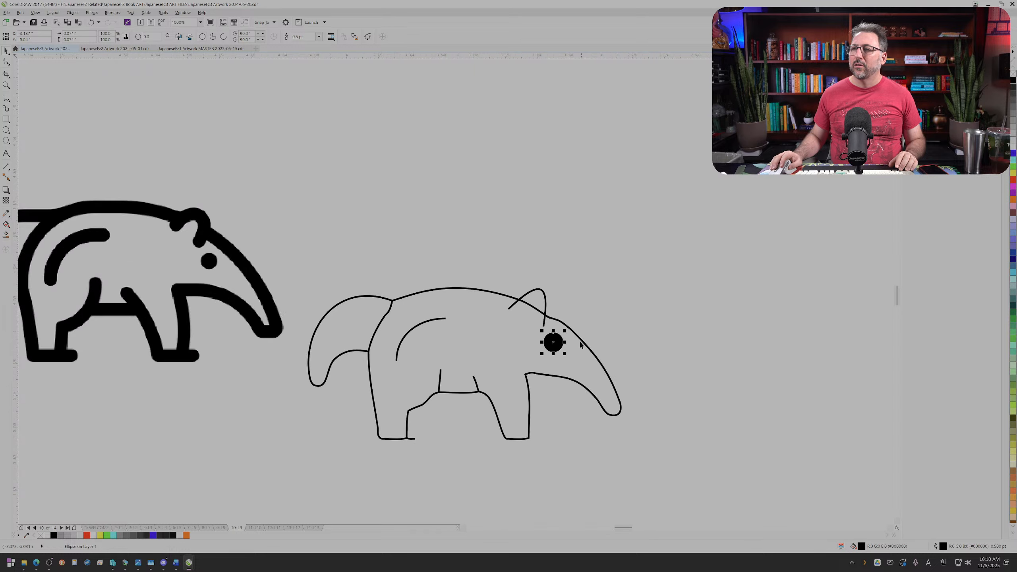
left_click(389, 306)
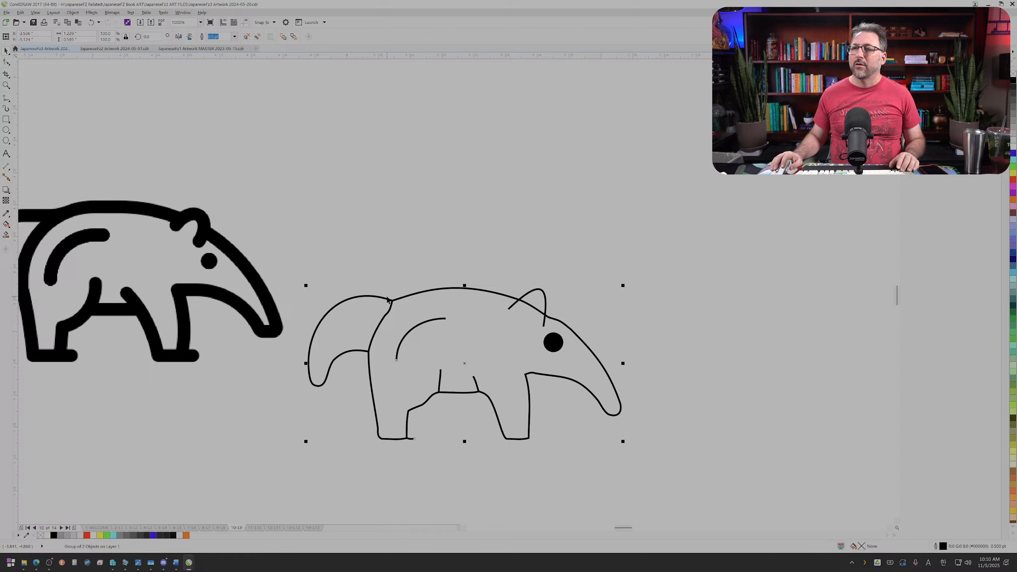
left_click(389, 316)
left_click(387, 314)
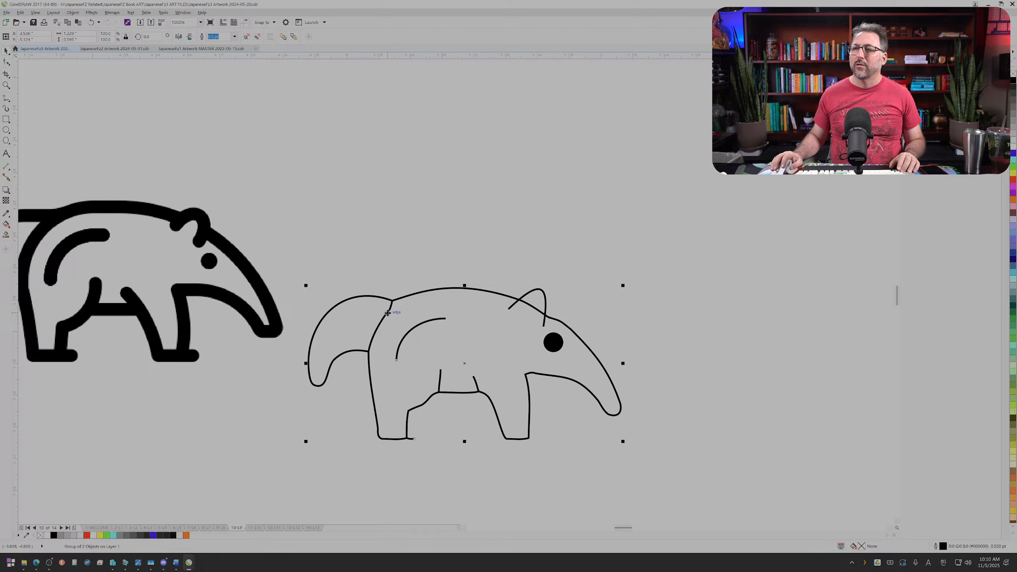
left_click_drag(388, 314, 443, 245)
key("ctrl+z")
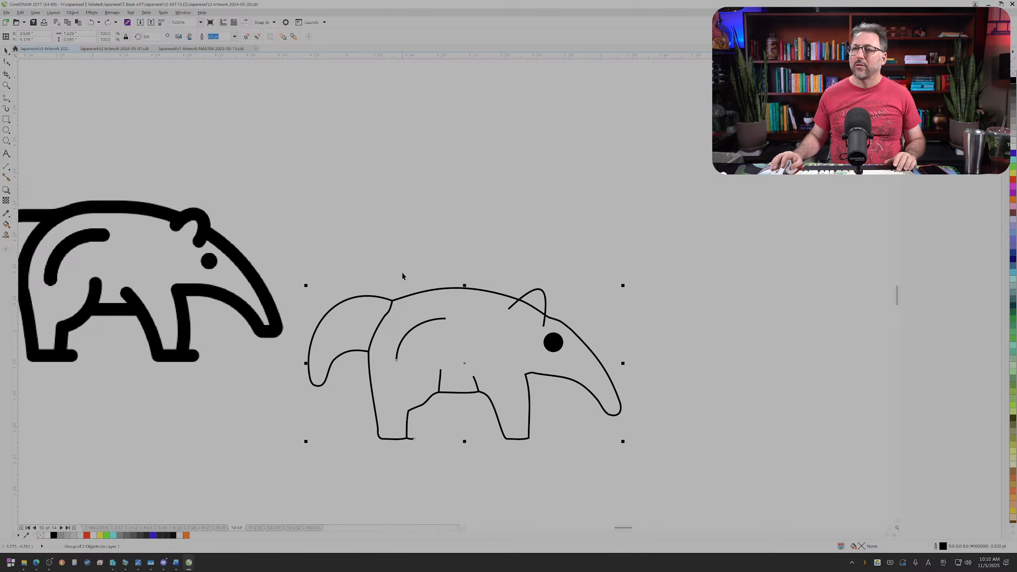
Step: Try closing the open subpaths of the anteater outline with Close Curve, and undo it
scroll(402, 271, "up", 2)
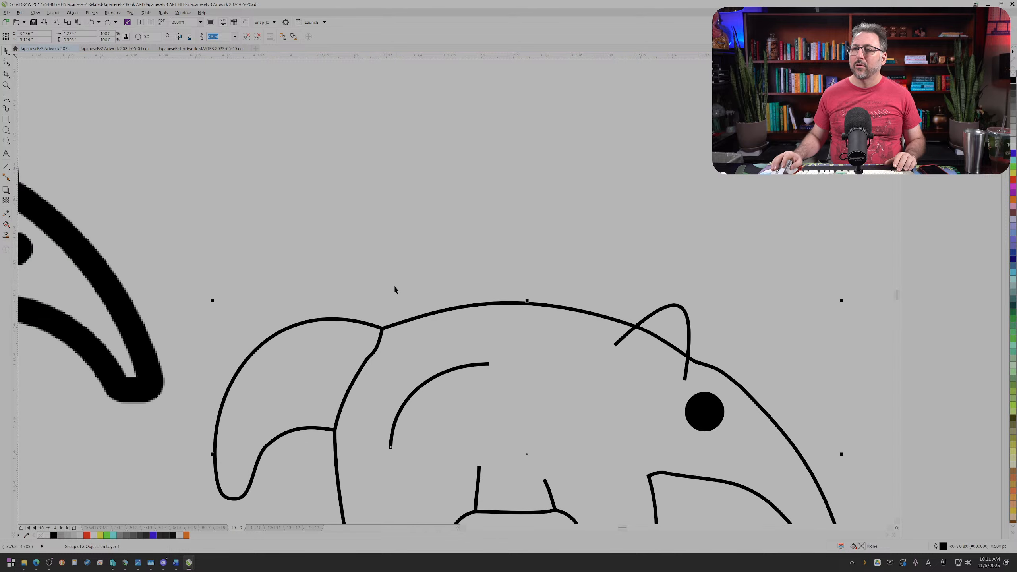
left_click(9, 62)
left_click(372, 352)
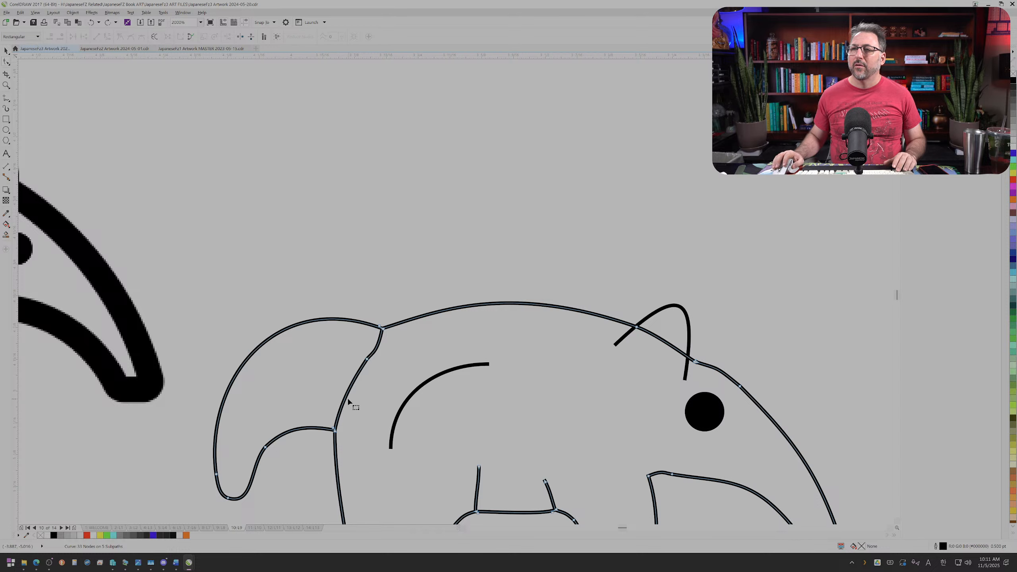
scroll(292, 292, "down", 2)
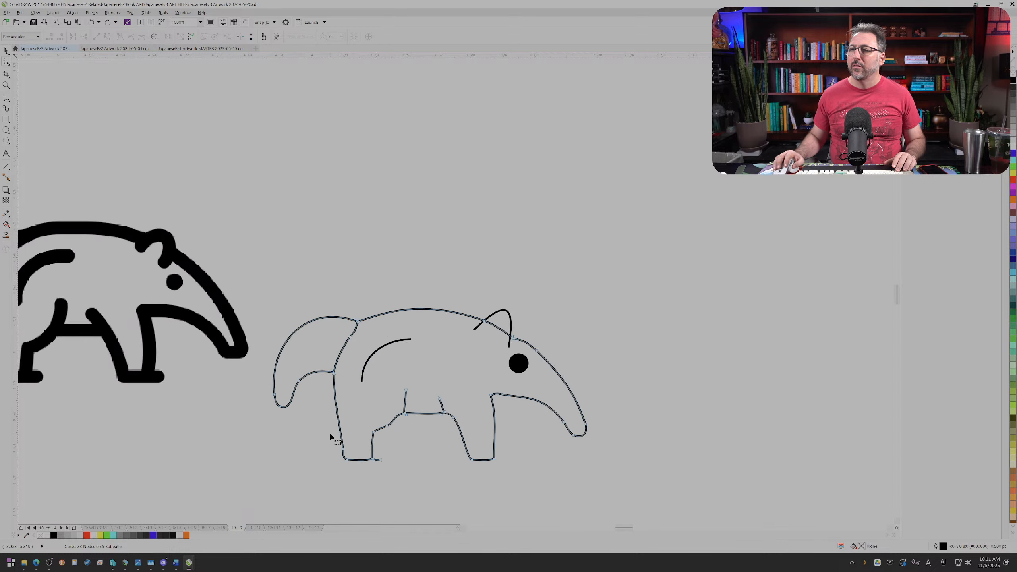
scroll(337, 429, "up", 2)
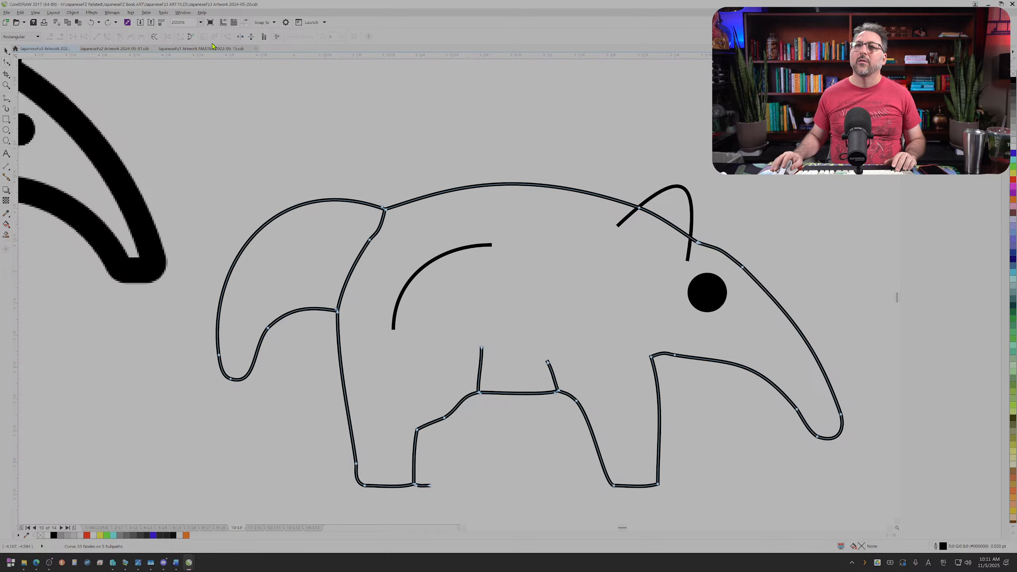
left_click(190, 37)
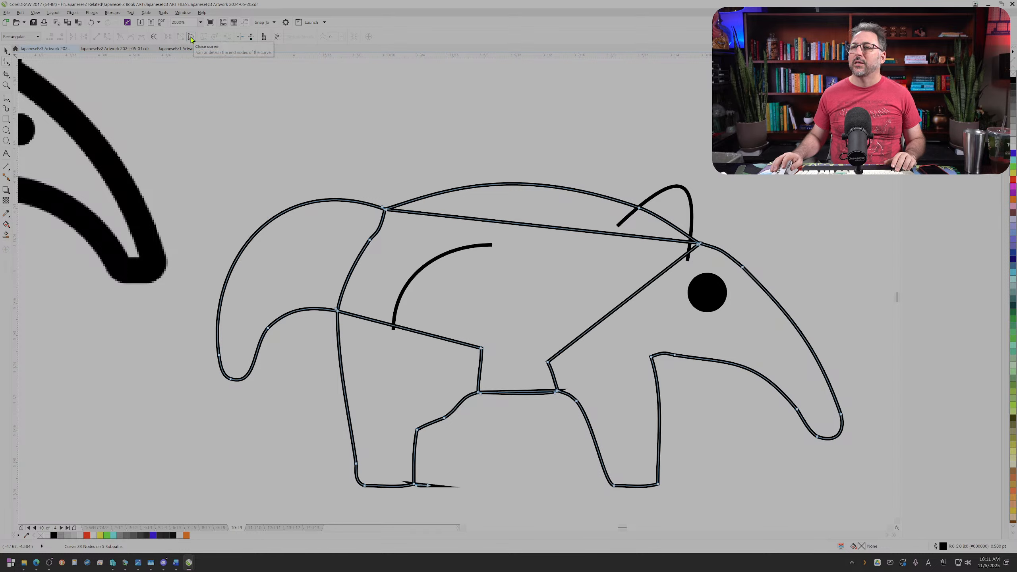
key("ctrl+z")
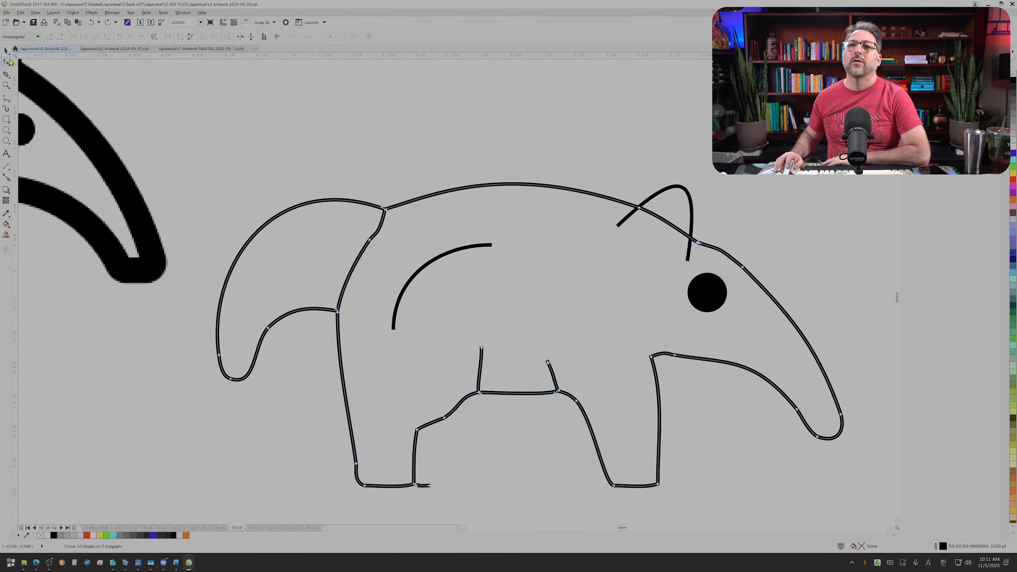
Step: Smooth the line between tail and body by deleting its kink node, and test whether the curves are joined at the lower junction
double_click(363, 239)
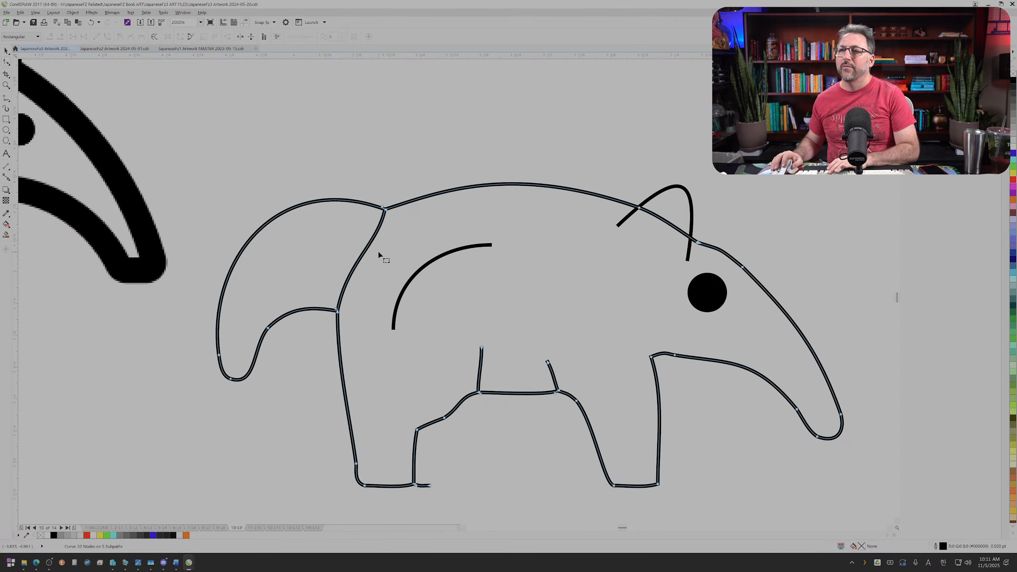
scroll(347, 309, "up", 2)
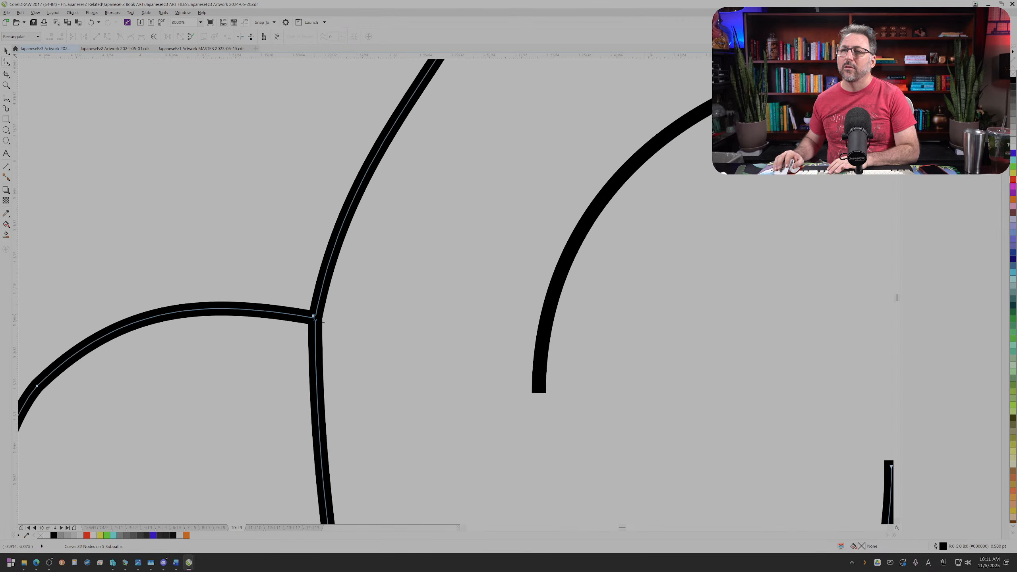
left_click_drag(314, 317, 301, 316)
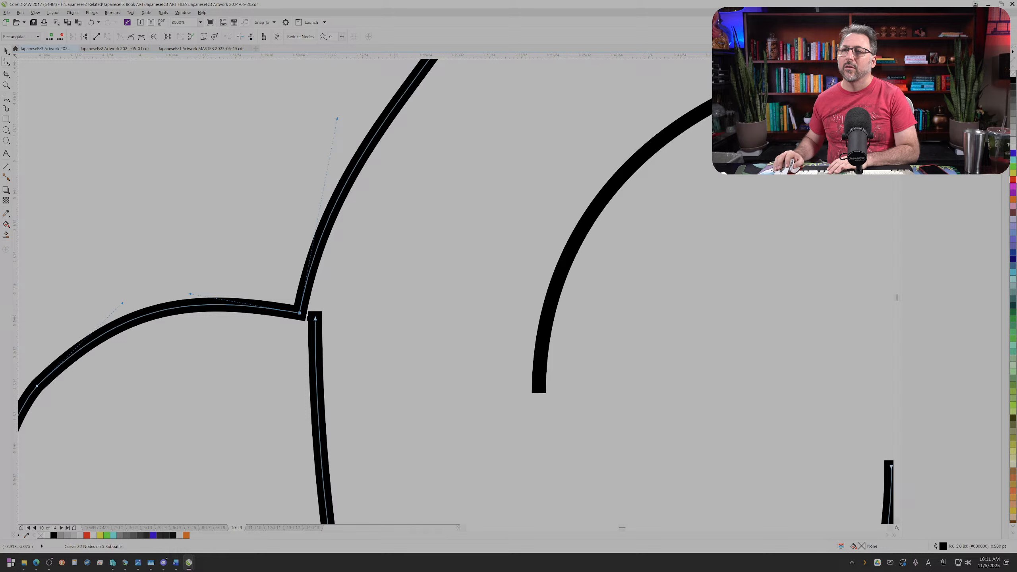
scroll(314, 306, "down", 1)
scroll(315, 305, "up", 1)
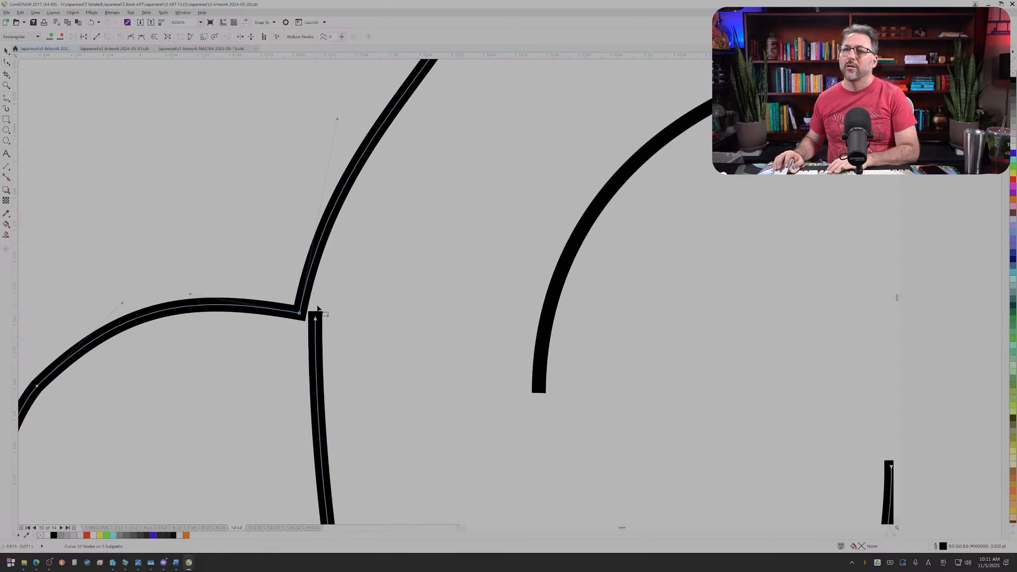
left_click_drag(306, 320, 323, 324)
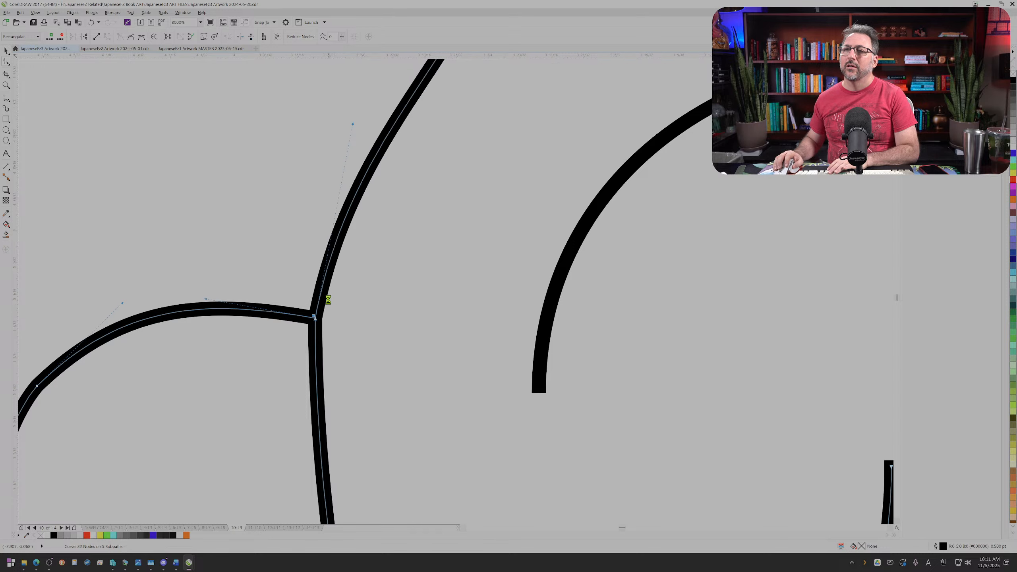
Step: Draw a closed four-sided shape over the line between the tail and body, and fill it with black
scroll(328, 300, "down", 1)
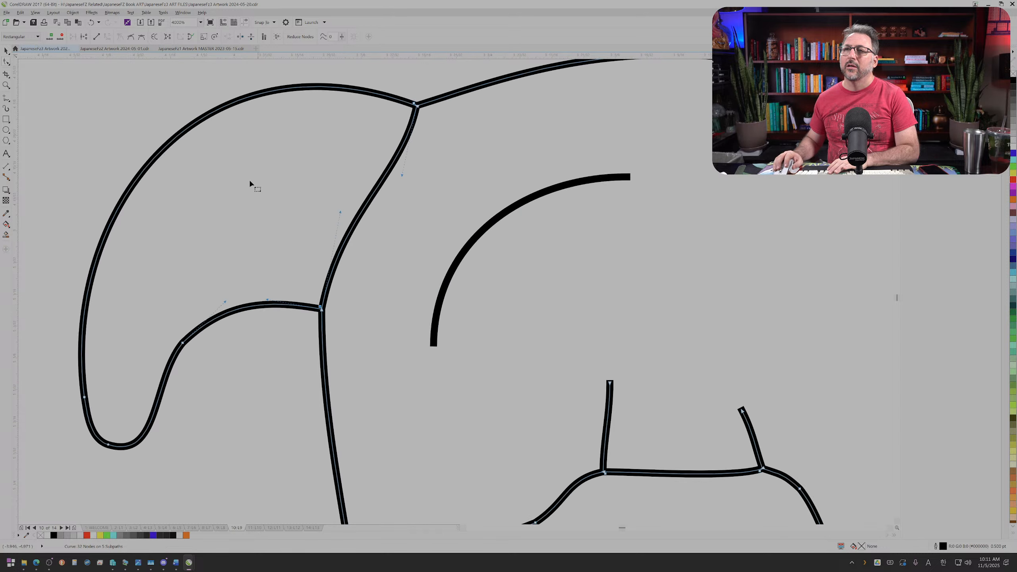
left_click(8, 121)
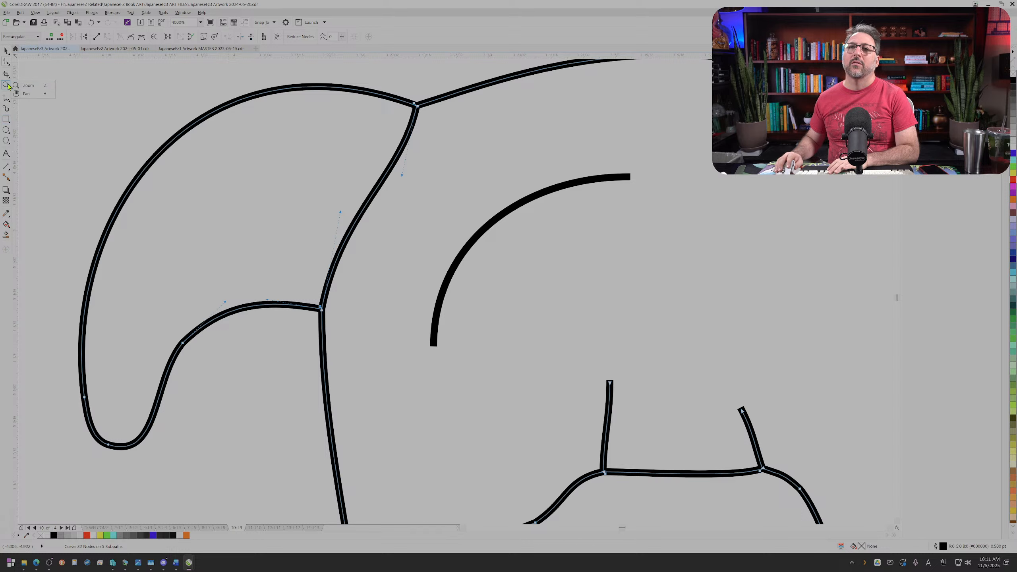
left_click(13, 122)
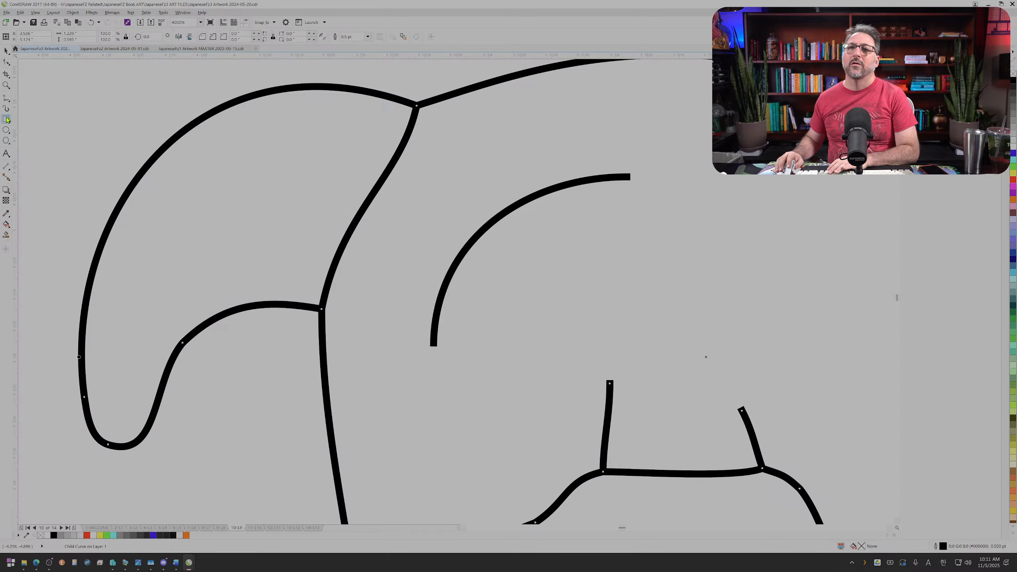
left_click(8, 99)
left_click(46, 115)
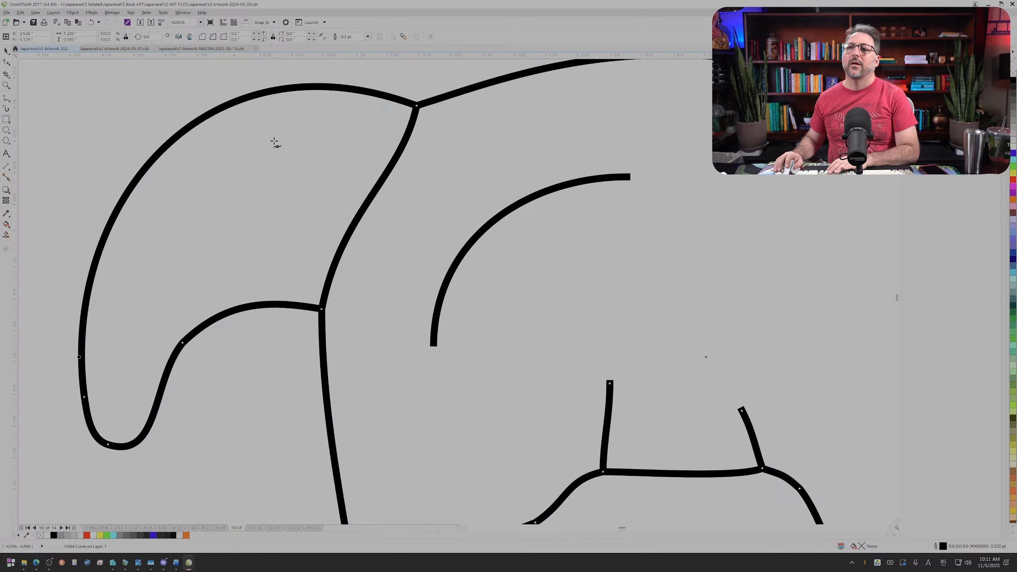
left_click(427, 133)
left_click(339, 301)
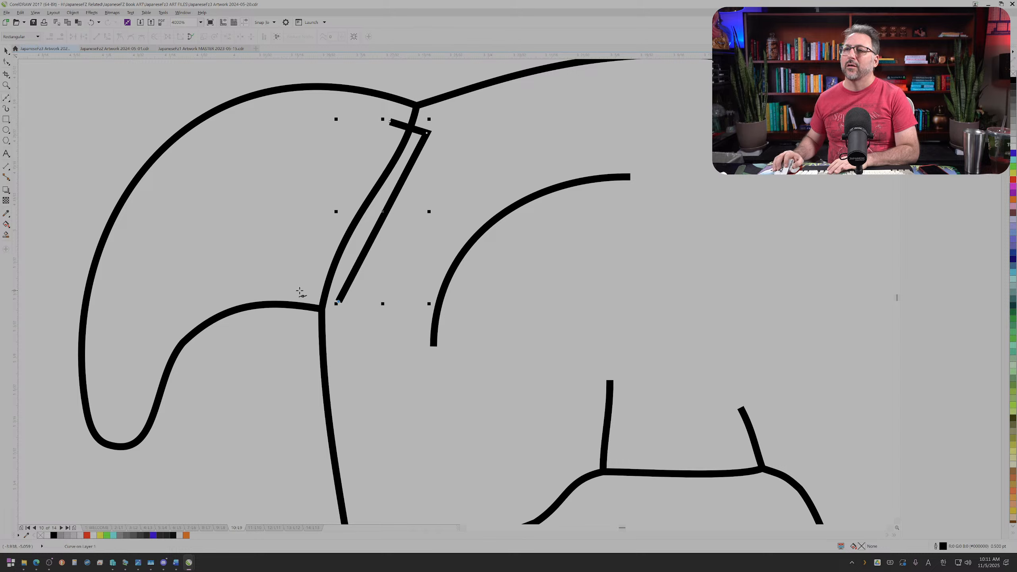
left_click(306, 288)
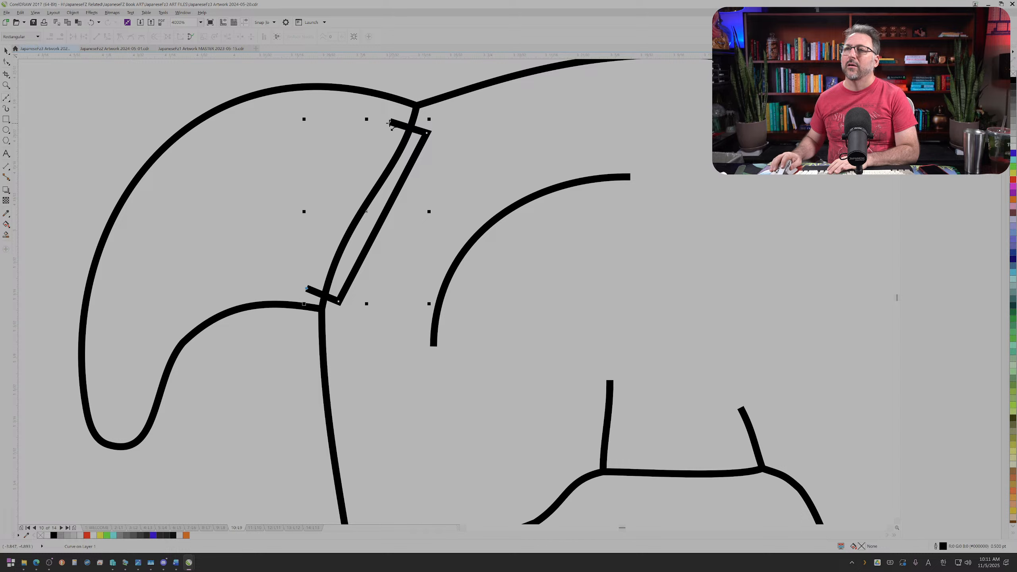
left_click(391, 123)
left_click(1011, 81)
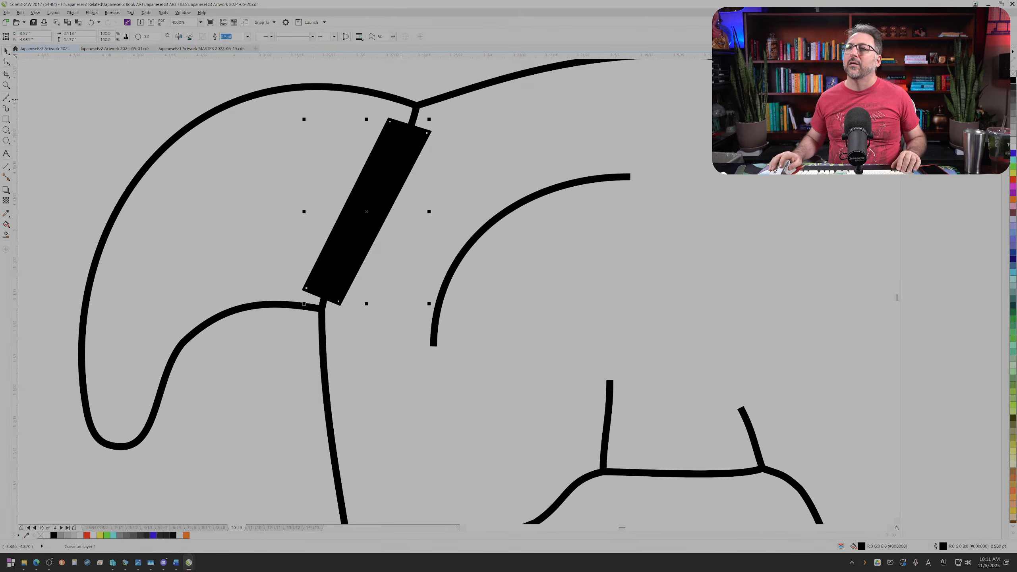
Step: Select the anteater outline with the black shape and subtract the shape from it, cutting away the line between tail and body
left_click(401, 102, "shift")
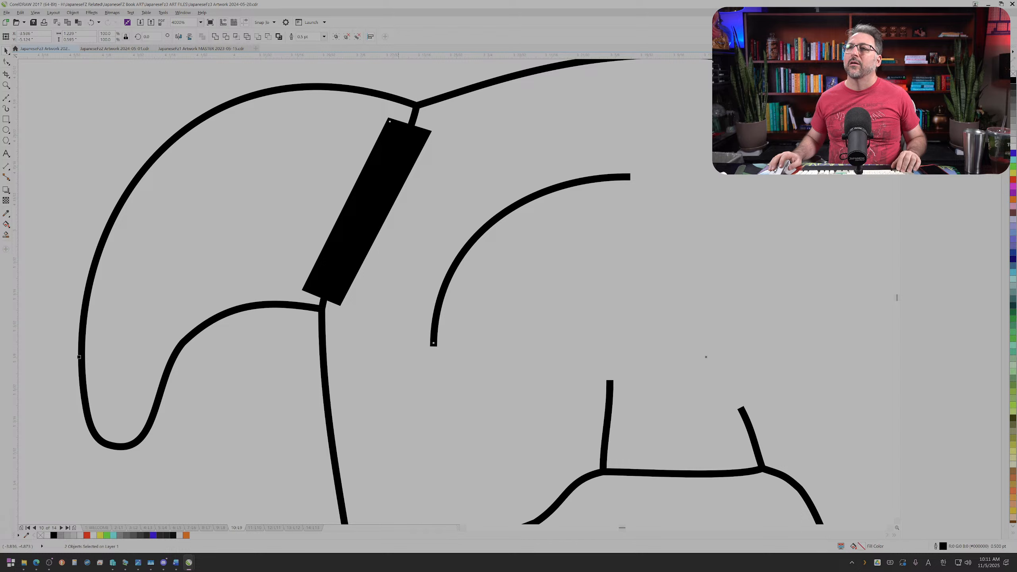
left_click(258, 36)
key("ctrl+z")
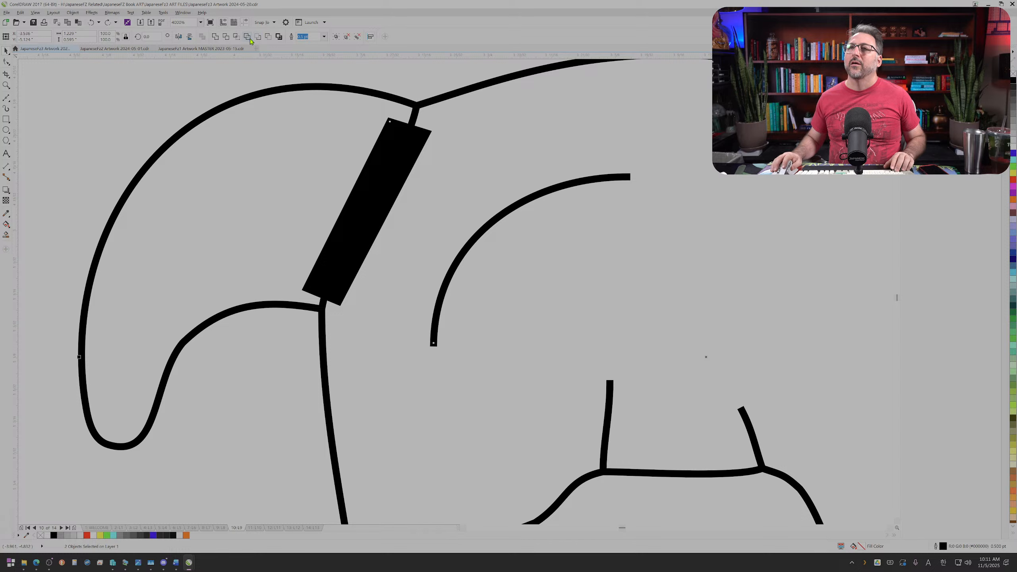
left_click(257, 37)
key("ctrl+z")
left_click(272, 39)
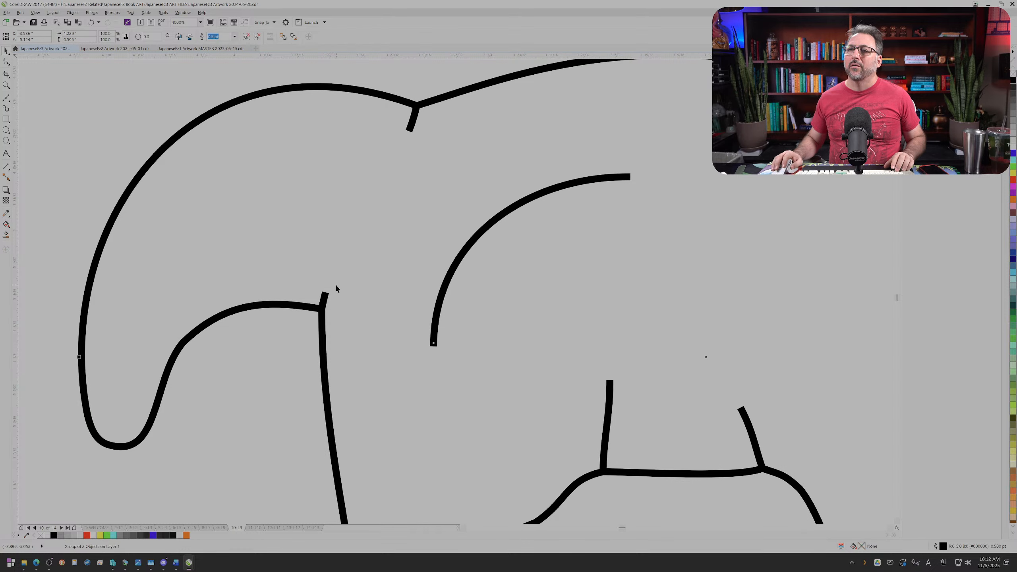
Step: Delete the two leftover line stubs at the lower and upper junctions of tail and body
key("F10")
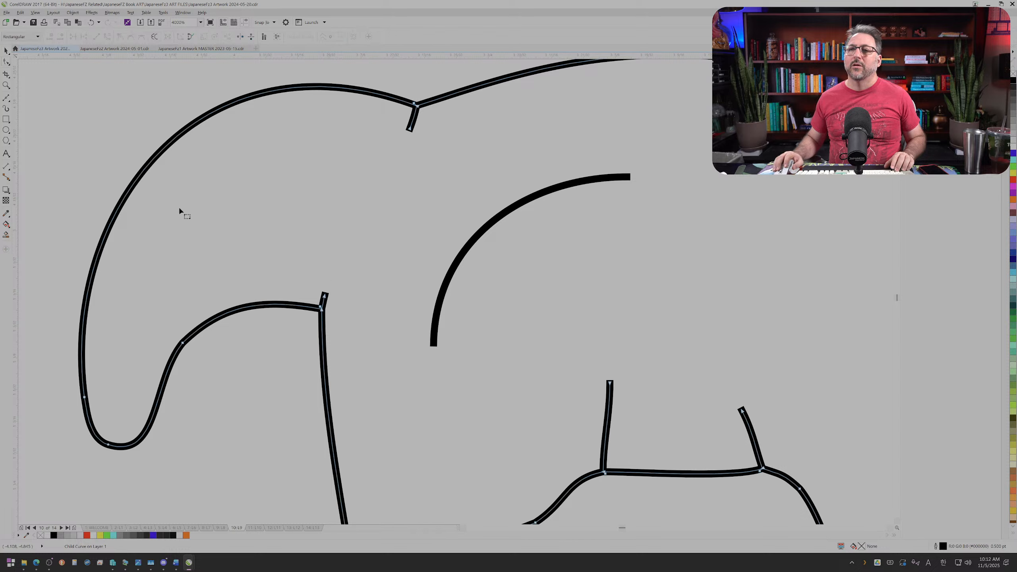
left_click_drag(256, 247, 336, 296)
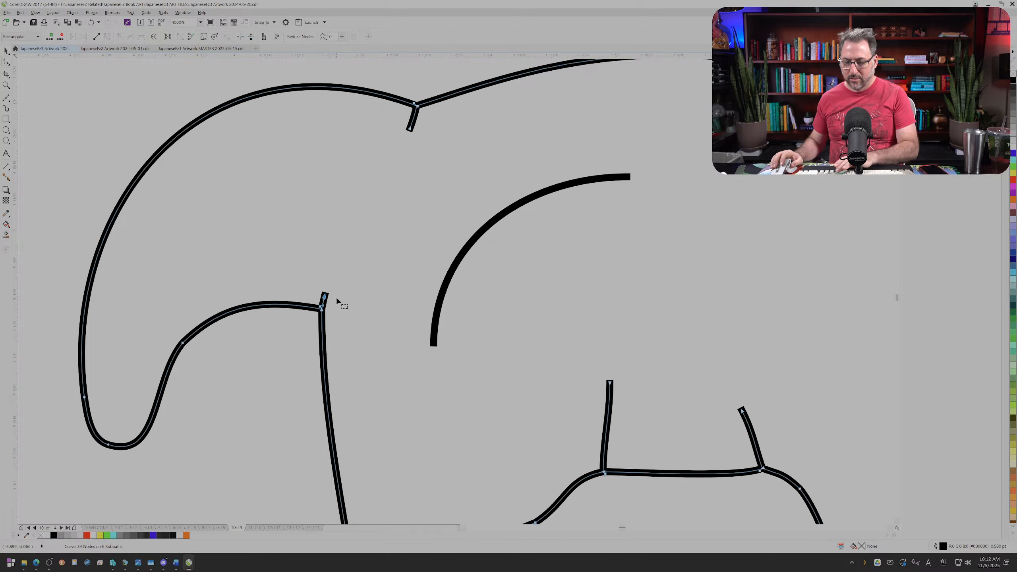
key("Delete")
left_click_drag(391, 121, 393, 123)
key("Delete")
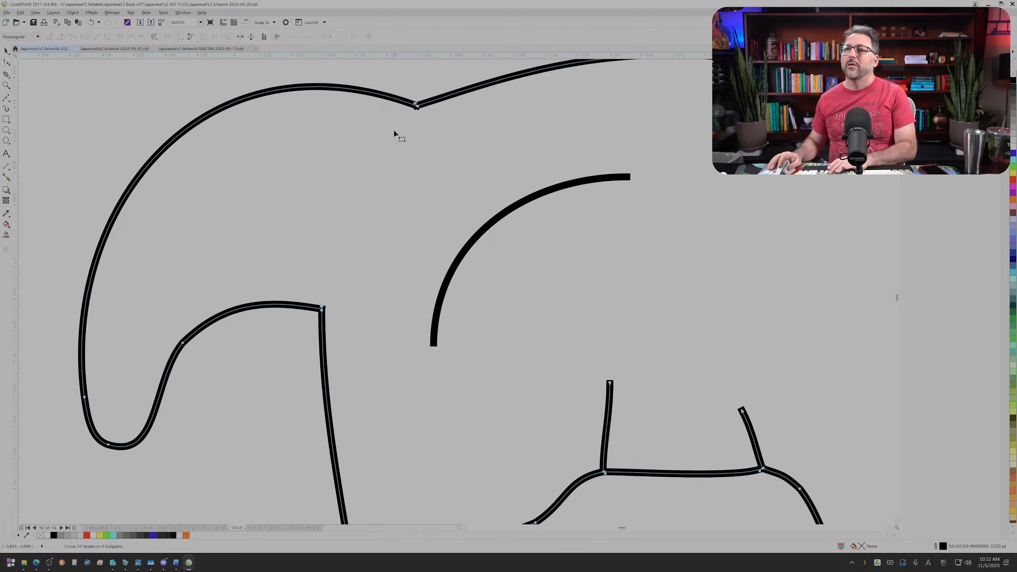
scroll(392, 158, "down", 4)
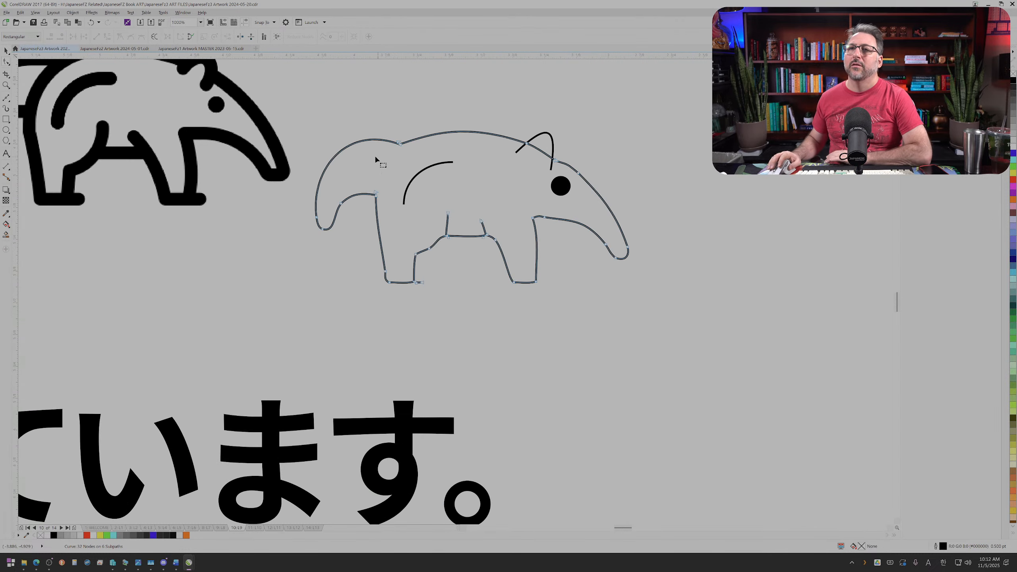
left_click(5, 51)
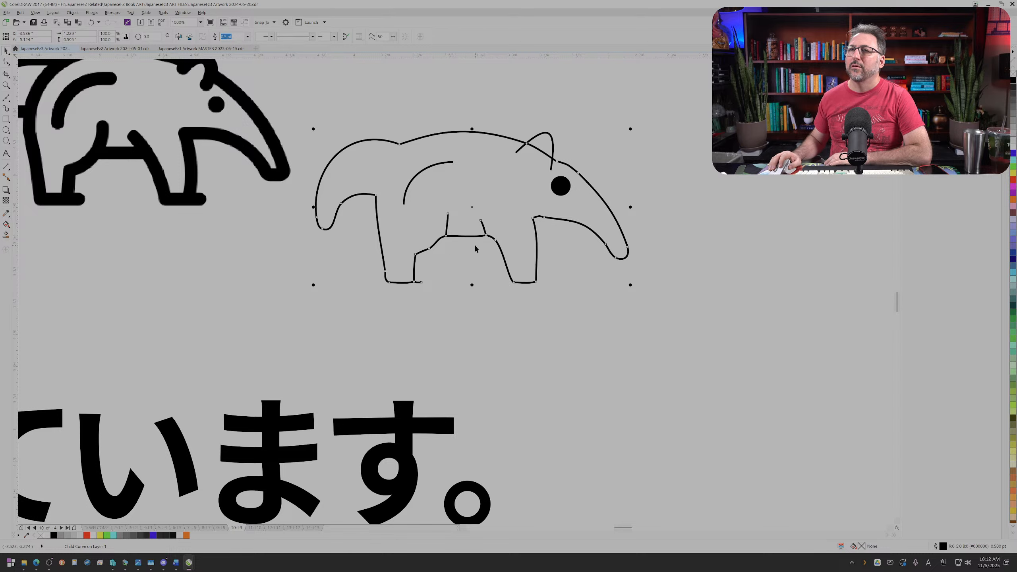
scroll(437, 252, "up", 2)
left_click_drag(394, 236, 427, 266)
key("ctrl+z")
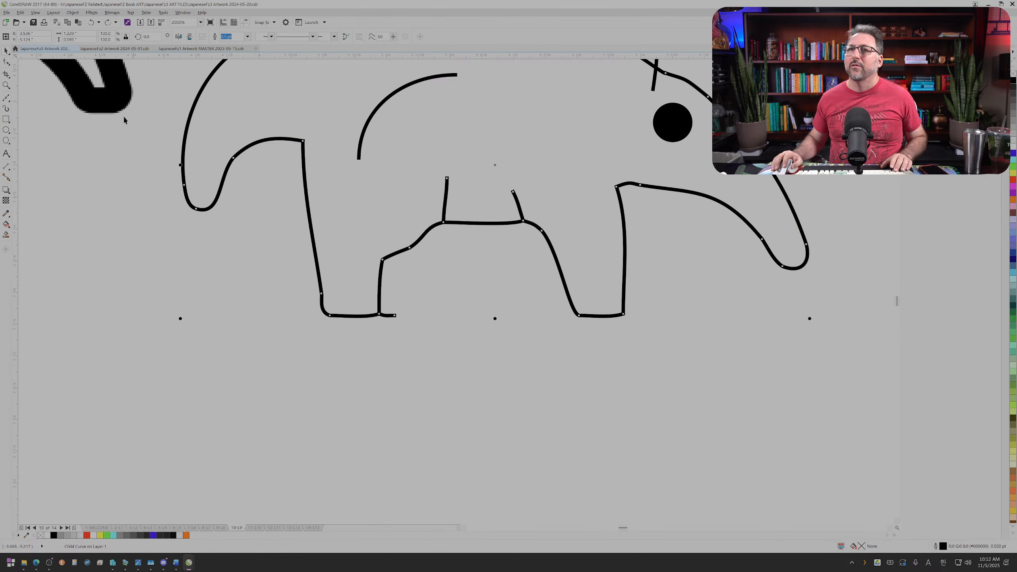
scroll(102, 148, "down", 2)
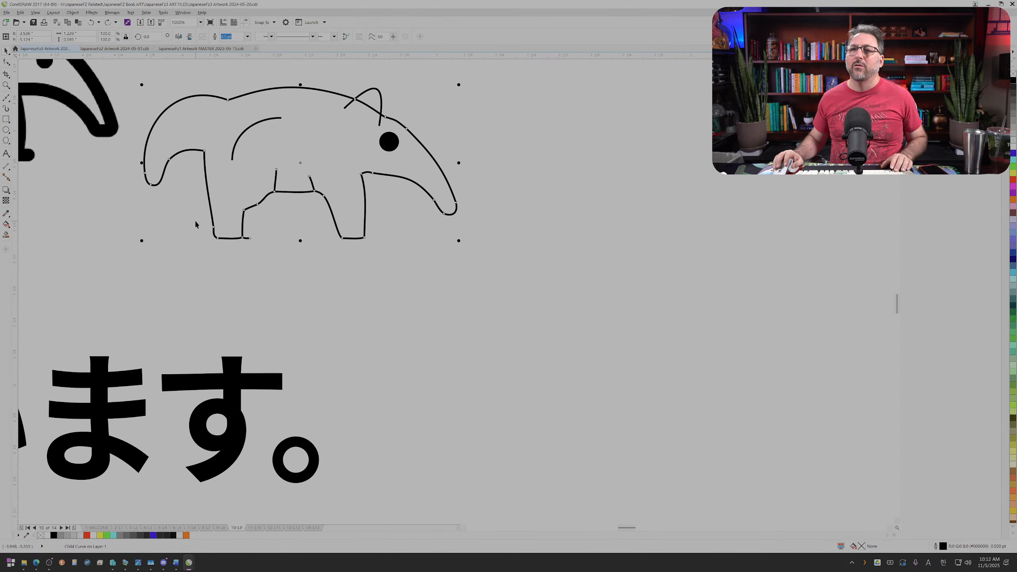
Step: Delete the short toe line sticking out from the bottom of the hind foot
left_click(7, 62)
scroll(202, 207, "up", 2)
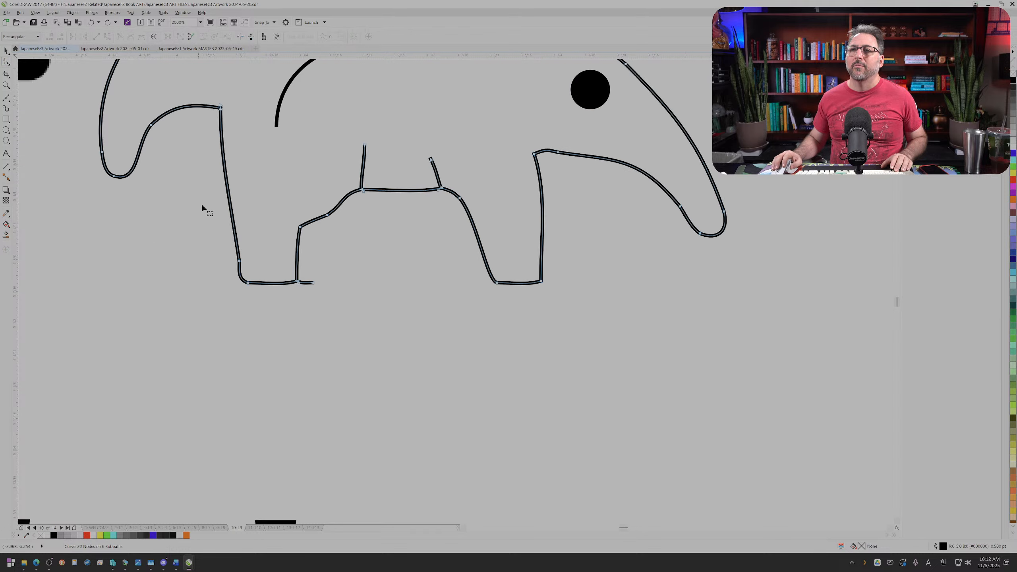
left_click_drag(331, 294, 309, 246)
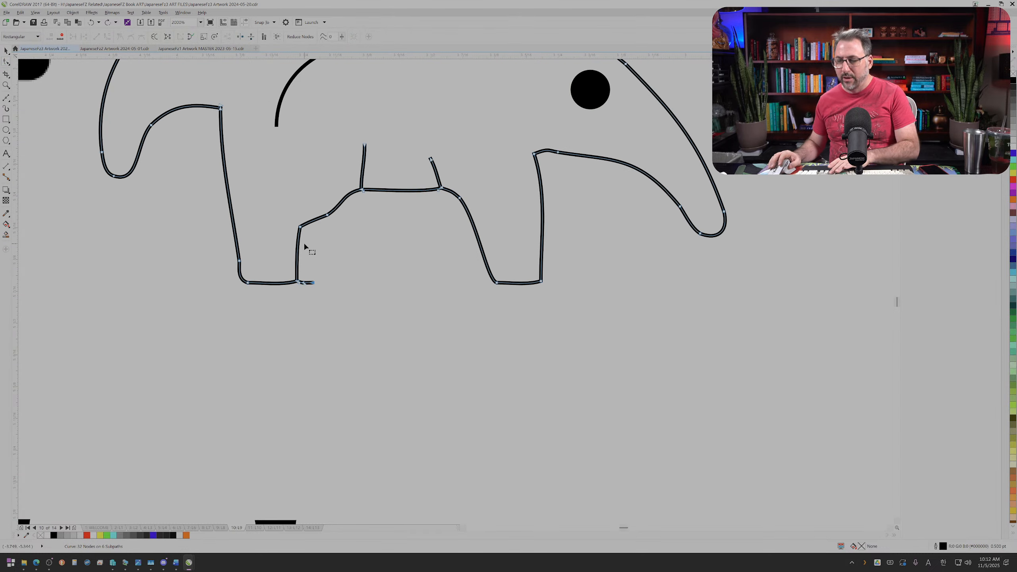
key("Delete")
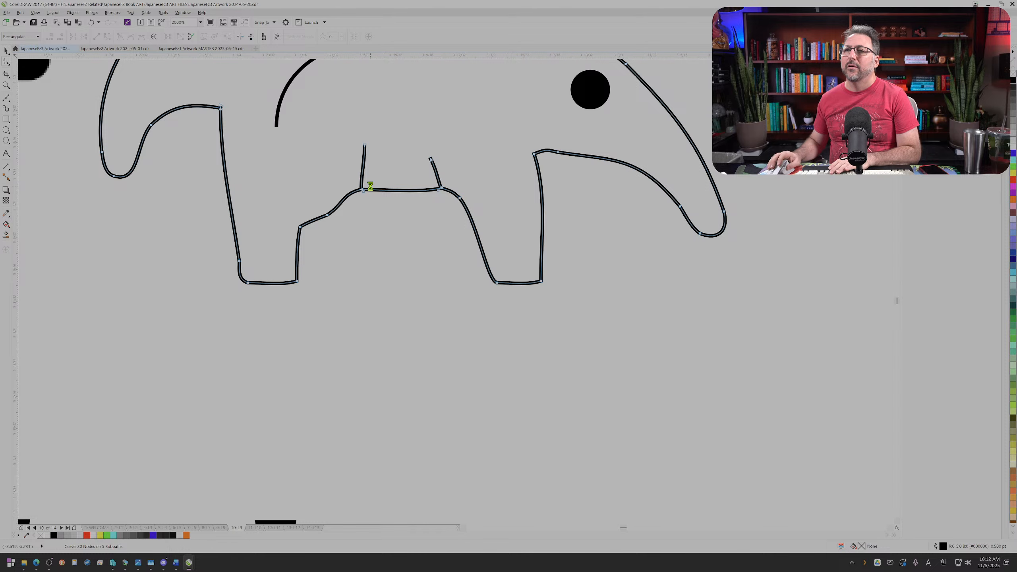
Step: Delete the belly line and its hind-leg junction nodes, leaving one smooth curve along the inside of the hind leg
scroll(371, 185, "up", 2)
left_click_drag(335, 179, 337, 179)
key("Delete")
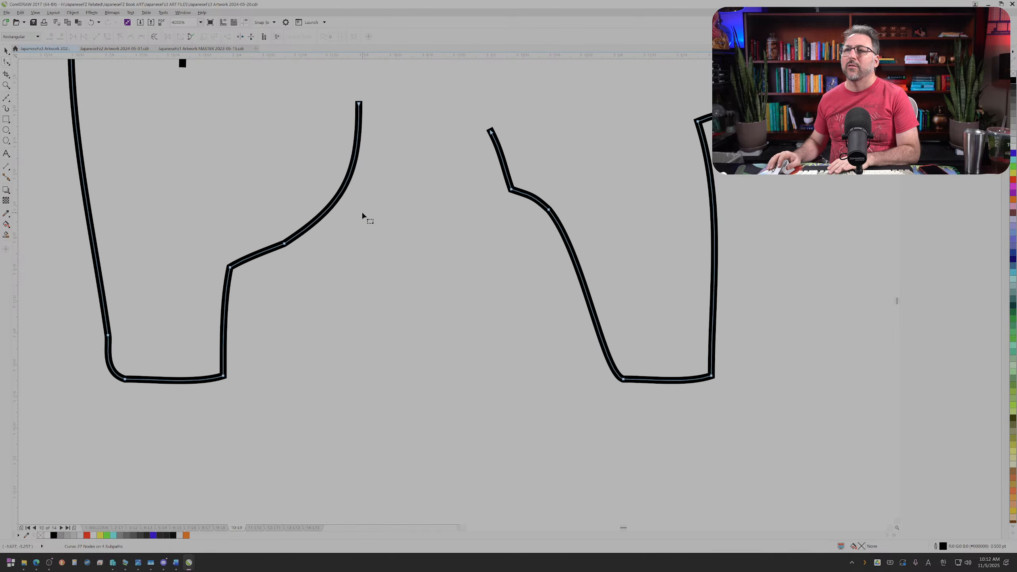
scroll(475, 179, "down", 4)
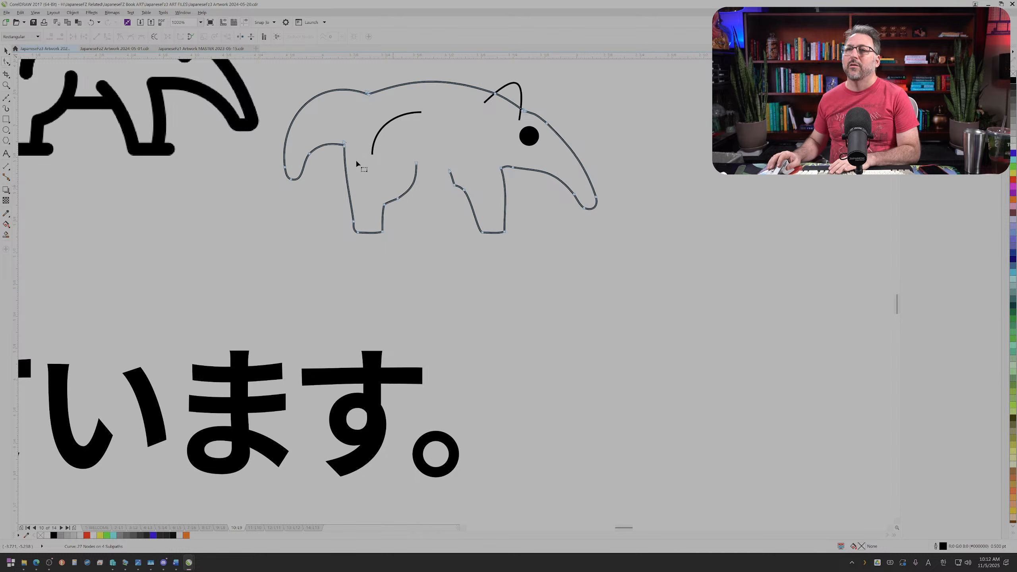
Step: Draw a new straight belly line from the hind leg's inner curve to the front leg
scroll(14, 100, "up", 1)
left_click(8, 100)
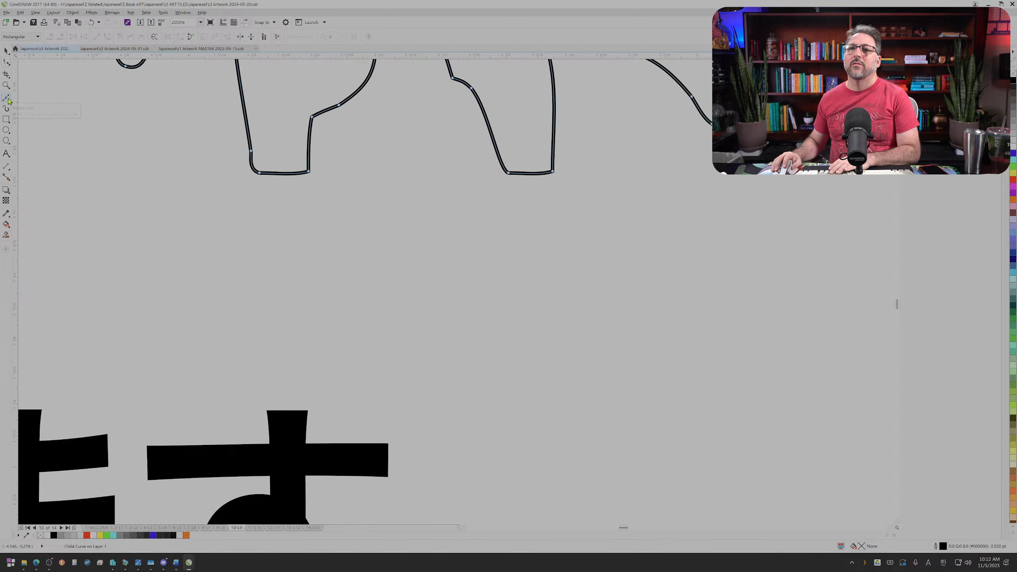
scroll(457, 164, "up", 1)
scroll(455, 156, "down", 2)
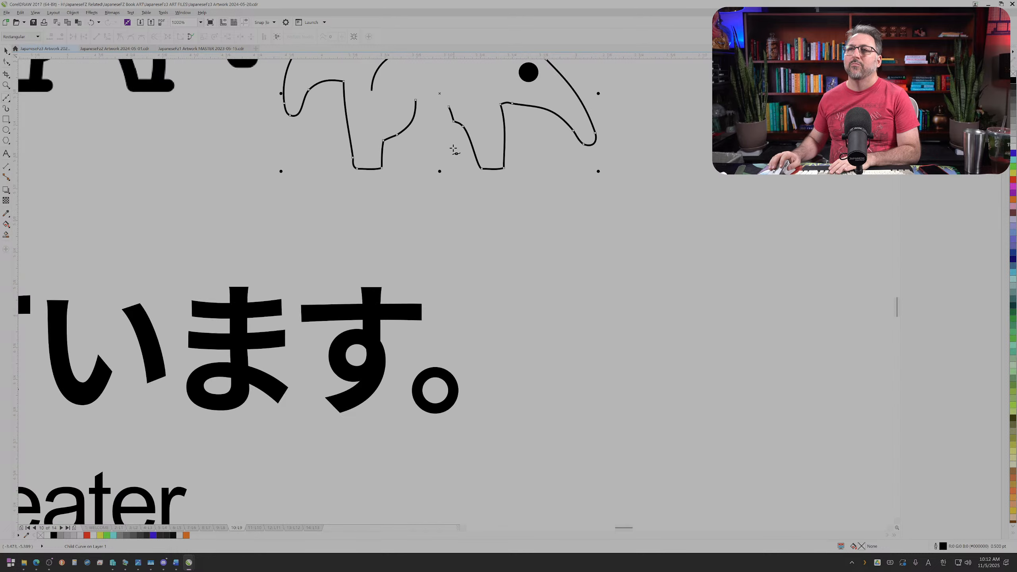
scroll(448, 137, "down", 3)
scroll(439, 106, "up", 1)
scroll(439, 105, "up", 1)
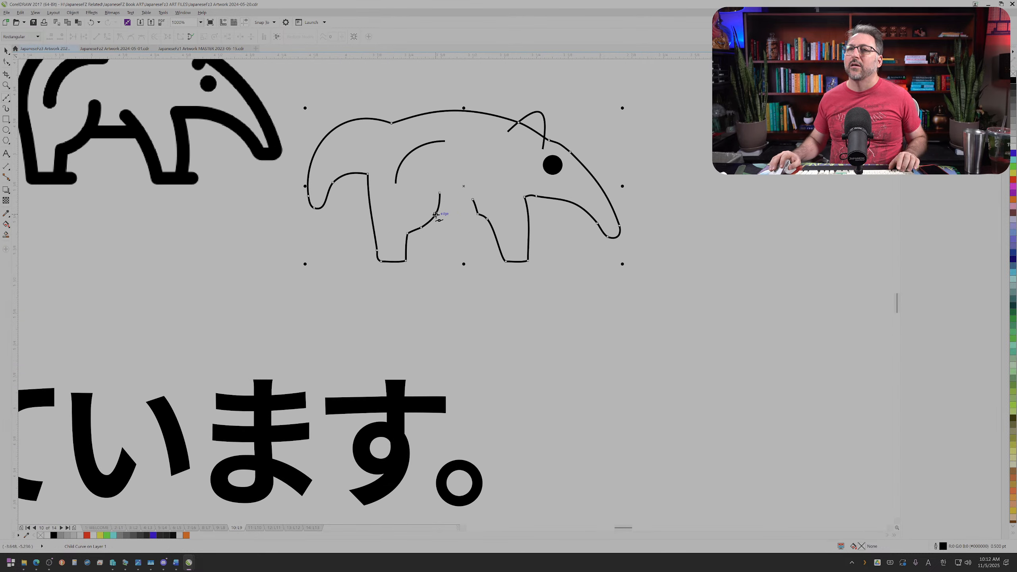
left_click(478, 214)
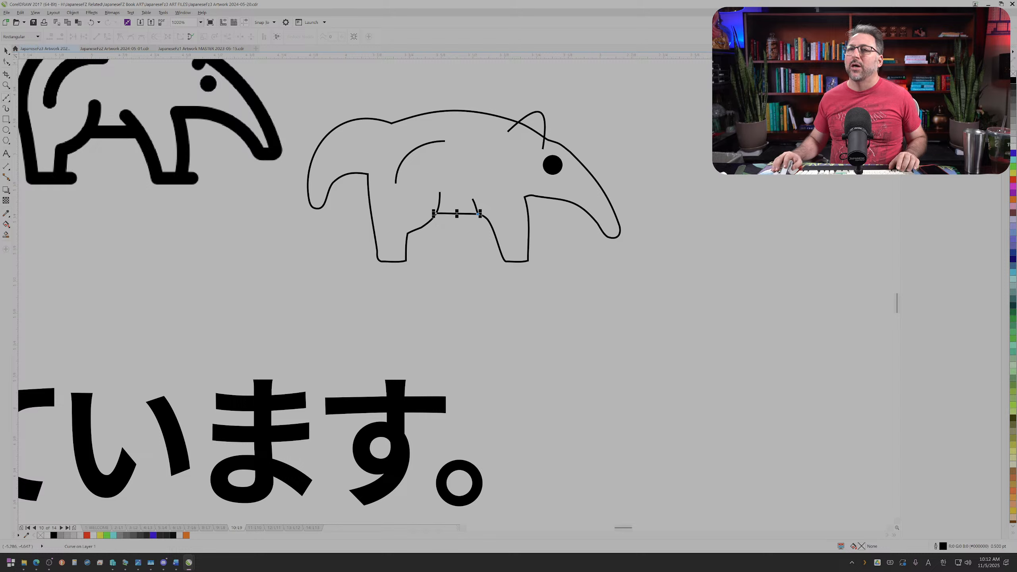
left_click(6, 50)
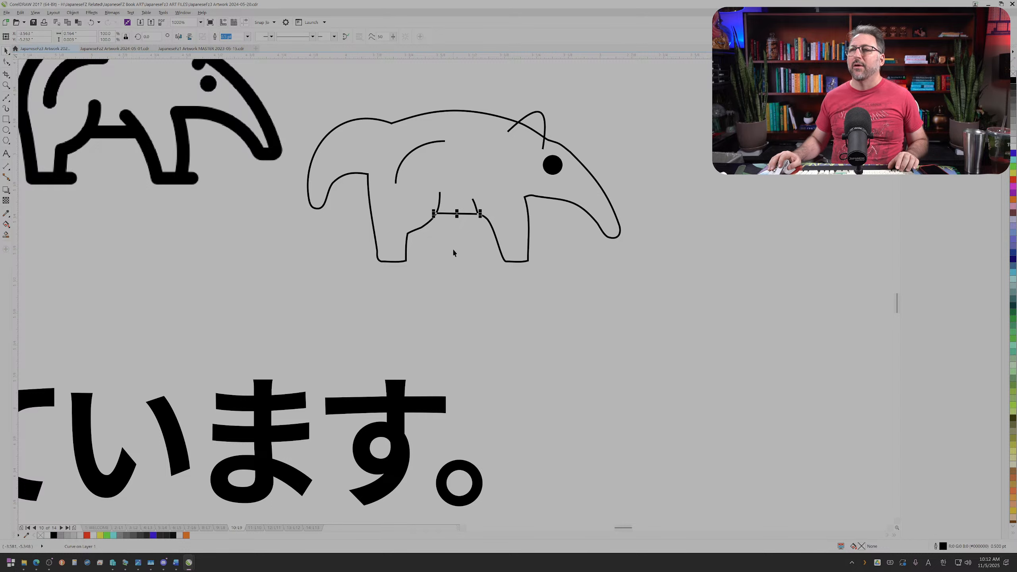
left_click(481, 247)
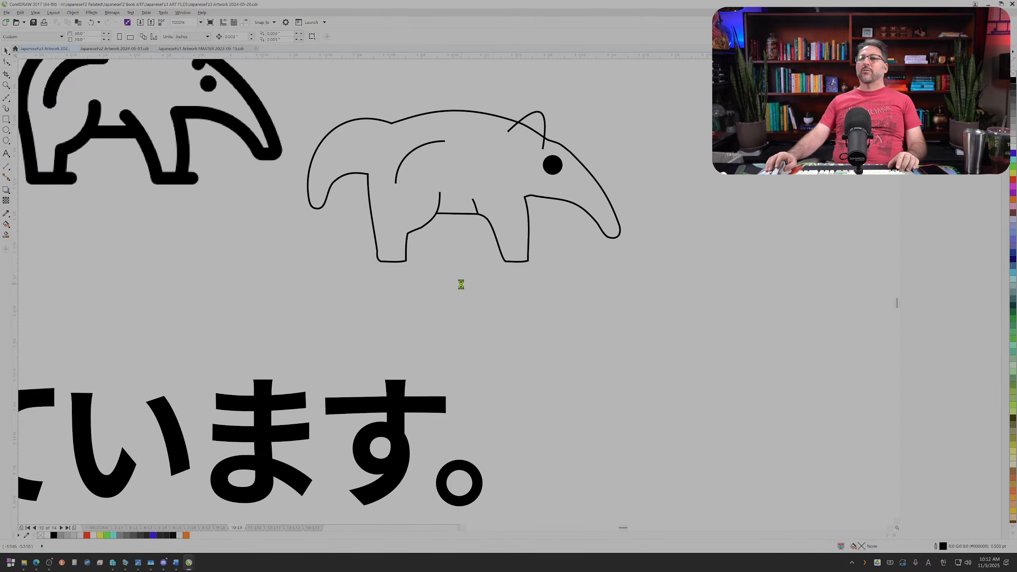
Step: Delete the kink nodes on the front leg's rear edge and move the edge's upper end slightly toward the head
scroll(461, 284, "up", 1)
left_click(523, 181)
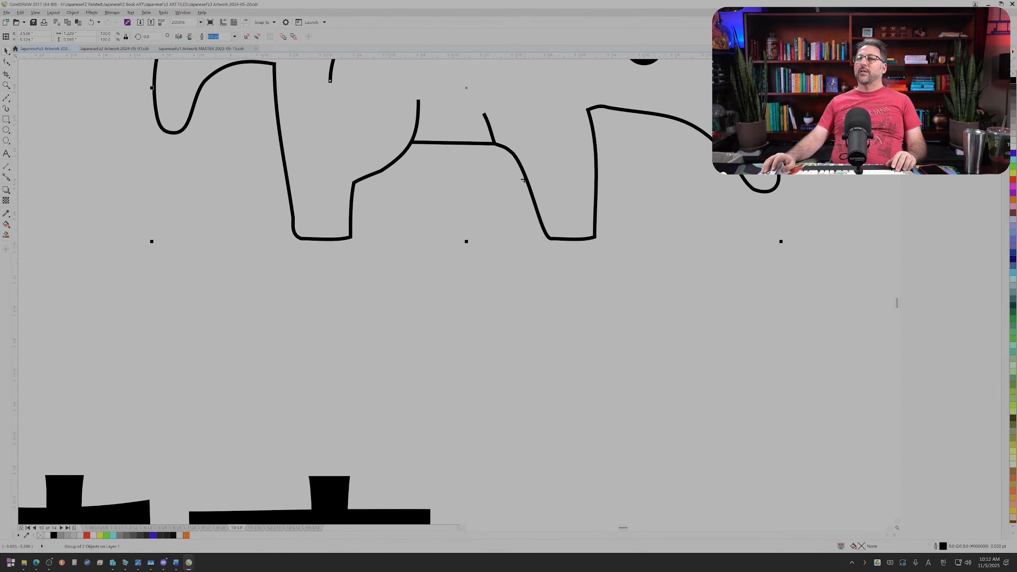
left_click(518, 162, "ctrl")
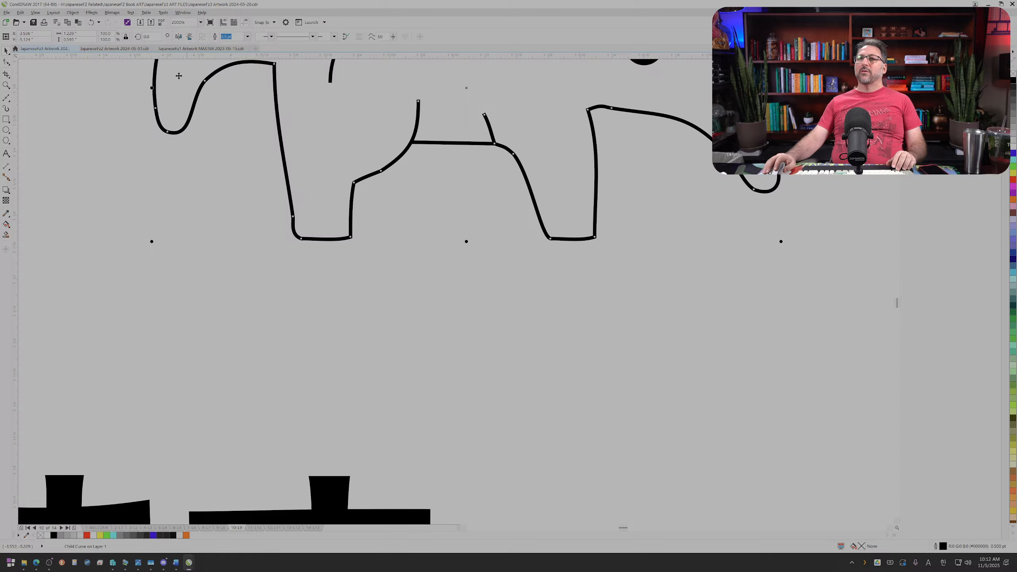
left_click(6, 61)
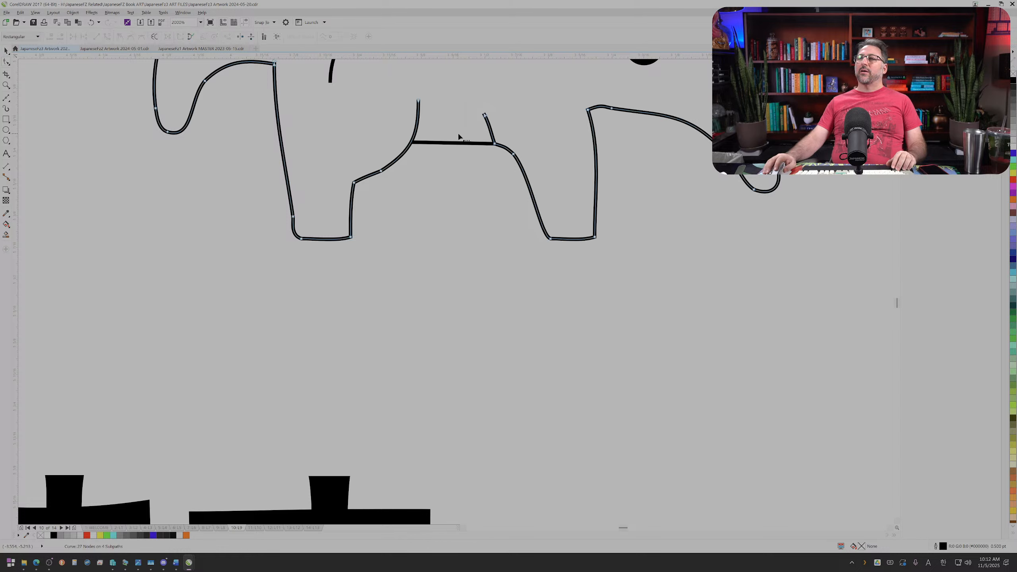
left_click_drag(501, 156, 533, 143)
key("Delete")
key("Delete")
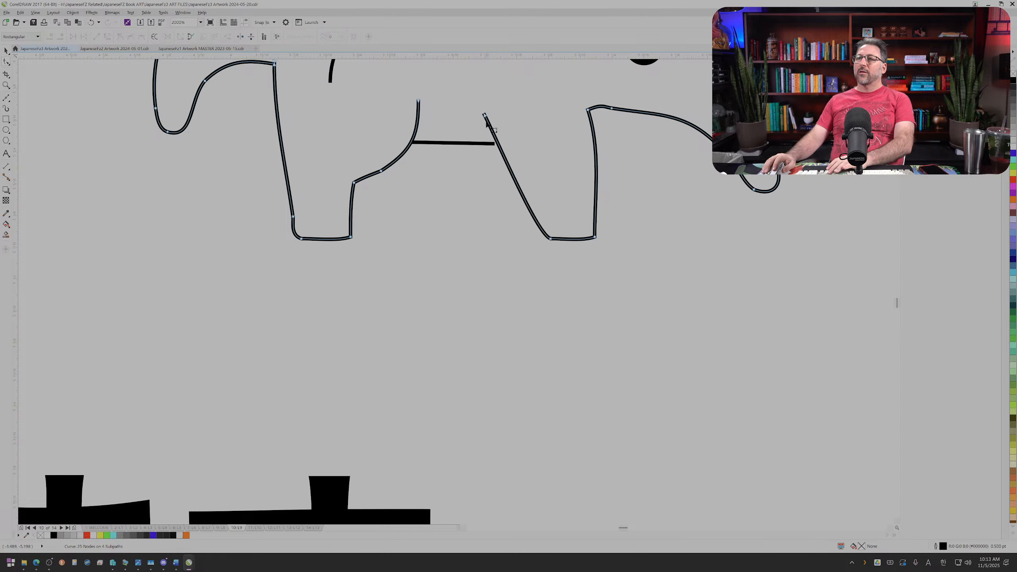
left_click_drag(484, 116, 496, 112)
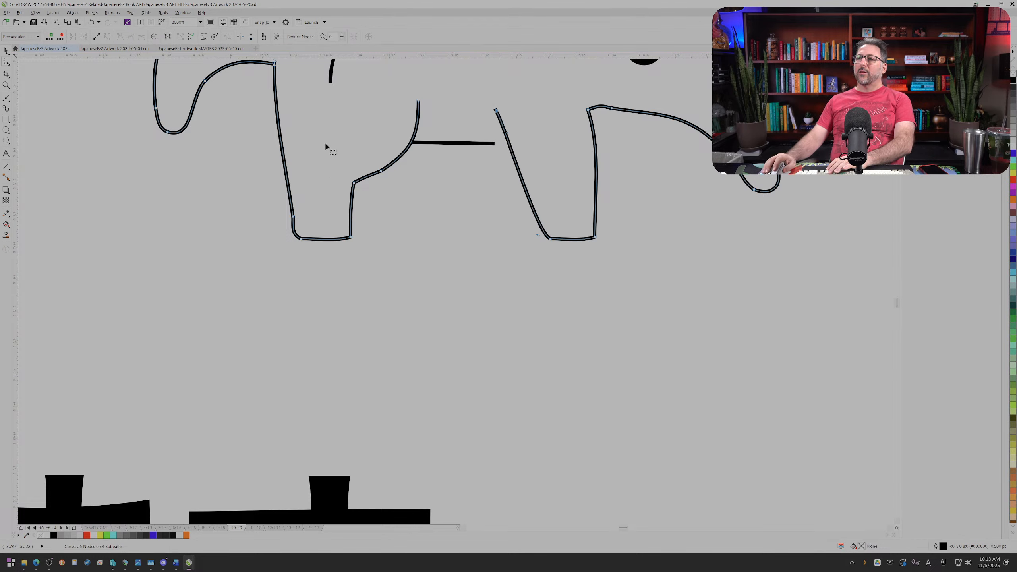
Step: Adjust the curvature of the front leg's rear edge near the foot
scroll(278, 160, "down", 1)
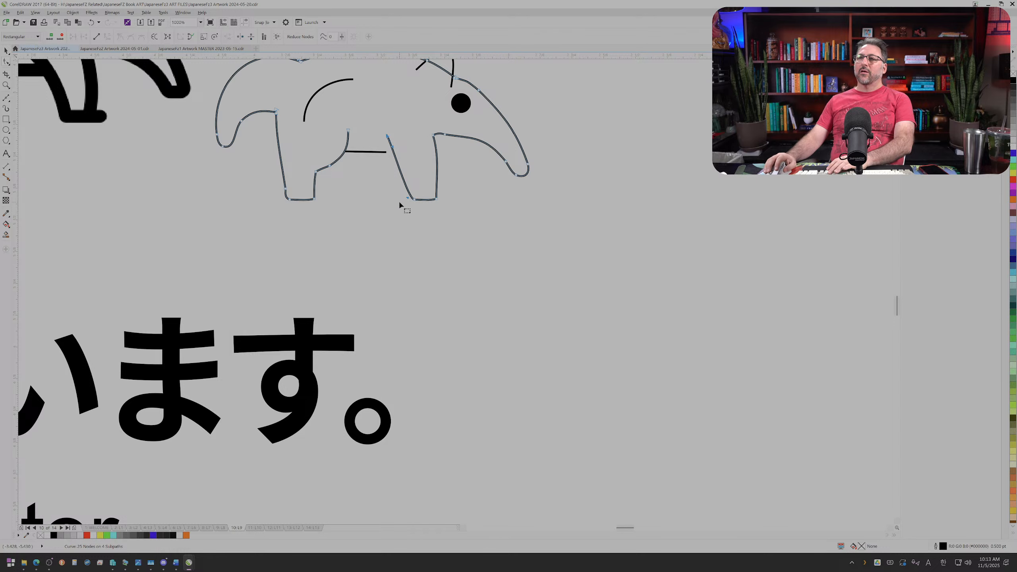
scroll(400, 202, "up", 2)
left_click_drag(428, 199, 446, 172)
scroll(430, 175, "down", 1)
scroll(429, 173, "down", 3)
scroll(410, 148, "up", 2)
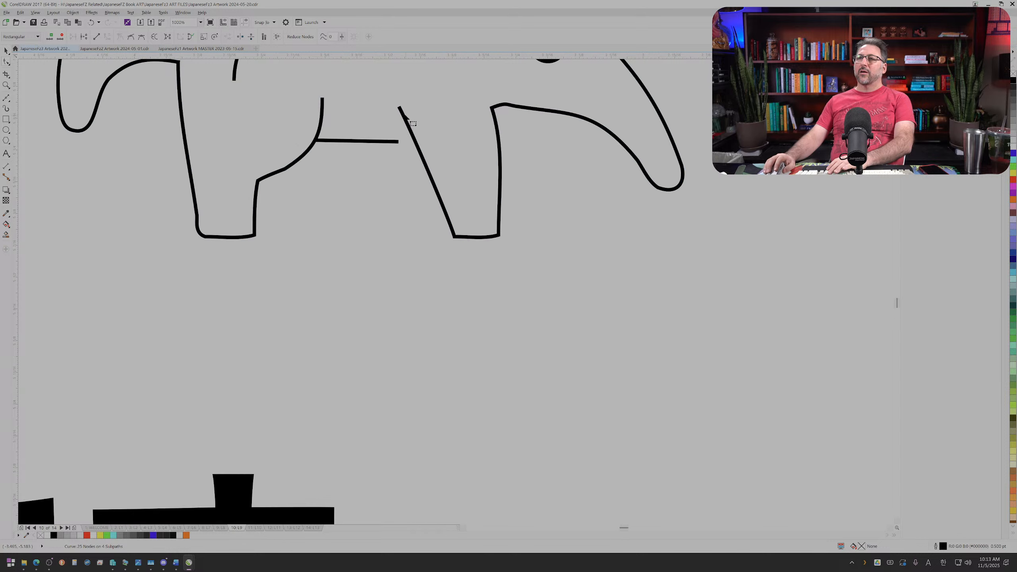
Step: Extend the belly line's front end so that it reaches the front leg's rear edge
left_click(397, 143)
left_click_drag(400, 142, 423, 146)
scroll(398, 147, "down", 1)
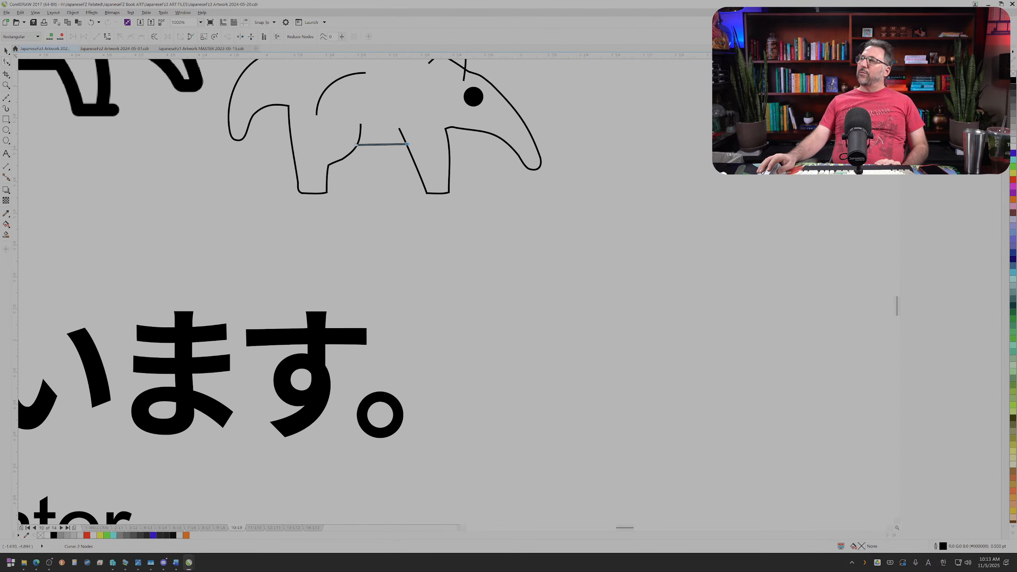
Step: Give the outline anteater's body curves a 2 pt outline with rounded corners, round line caps and scaling with the object
scroll(280, 281, "up", 1)
scroll(281, 280, "up", 2)
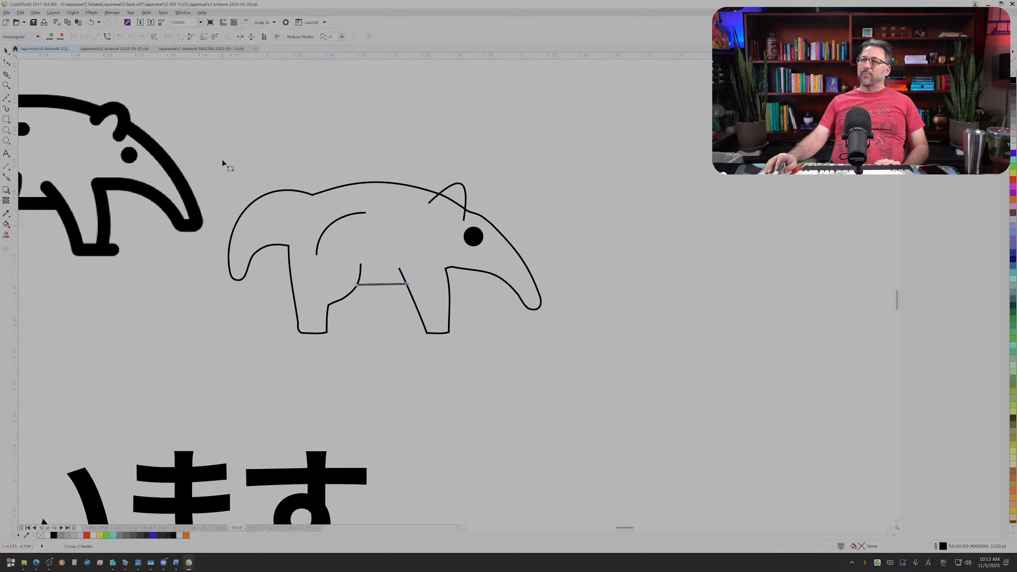
scroll(223, 160, "up", 1)
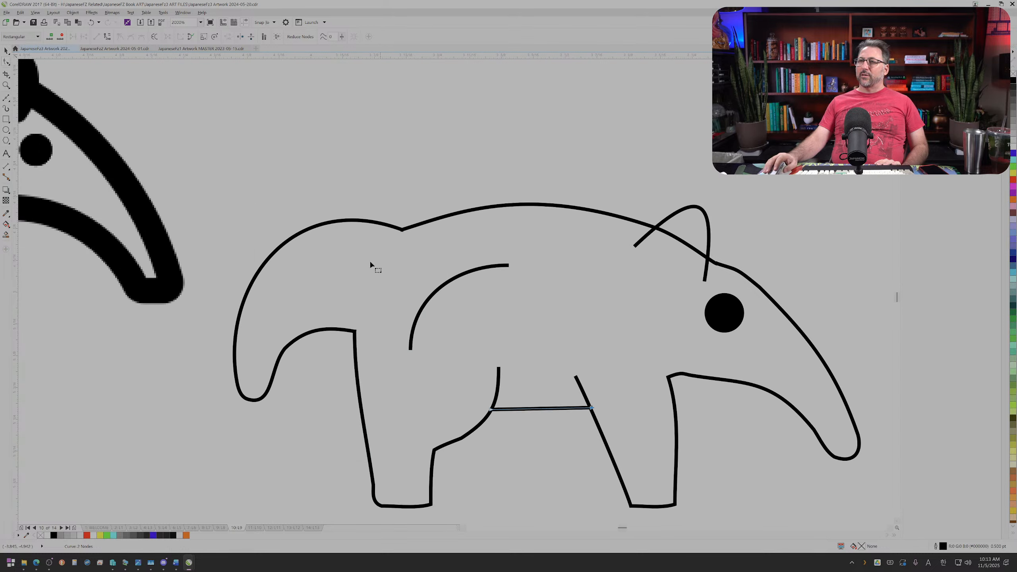
left_click(6, 51)
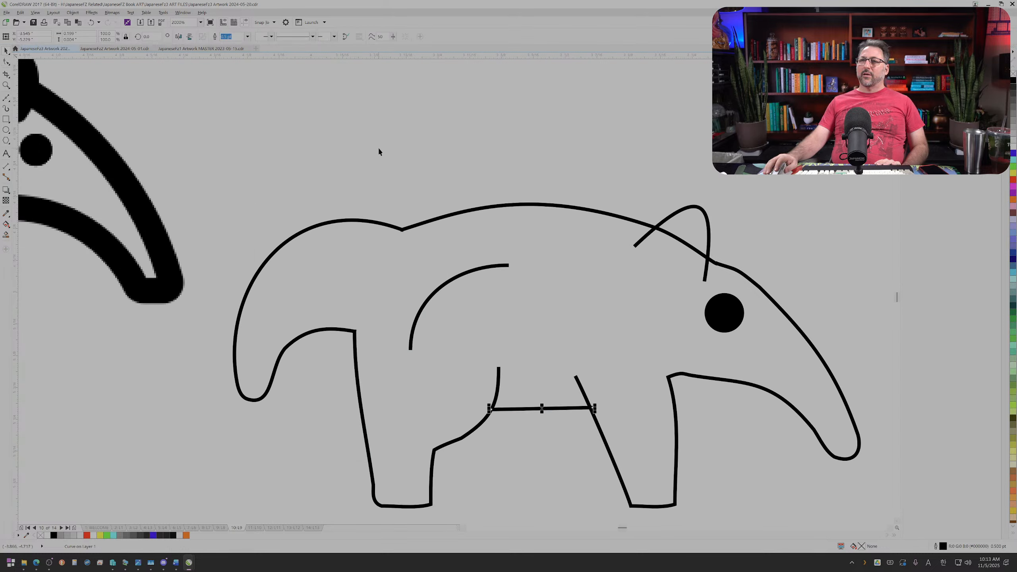
left_click(420, 225)
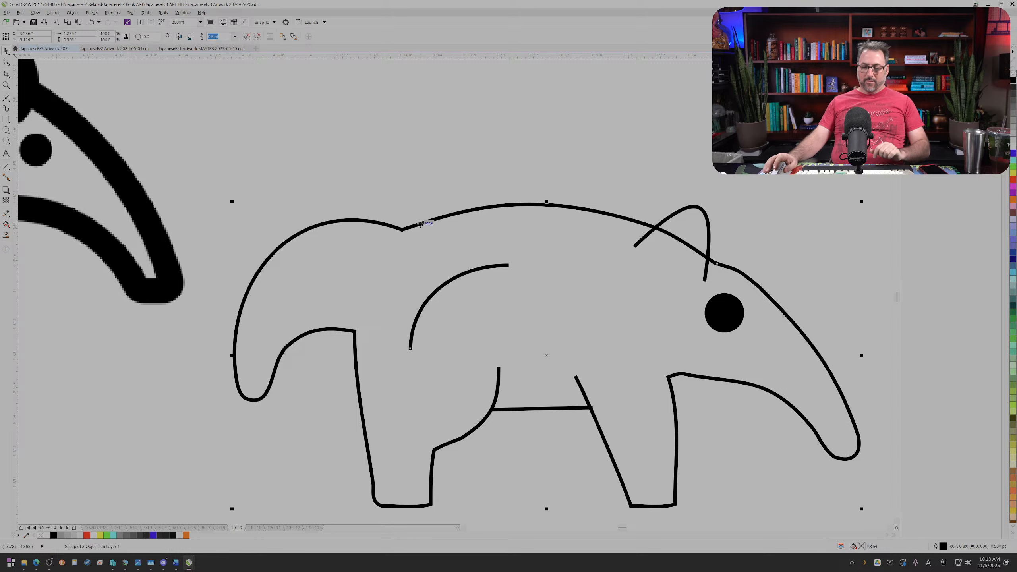
key("F12")
left_click(484, 282)
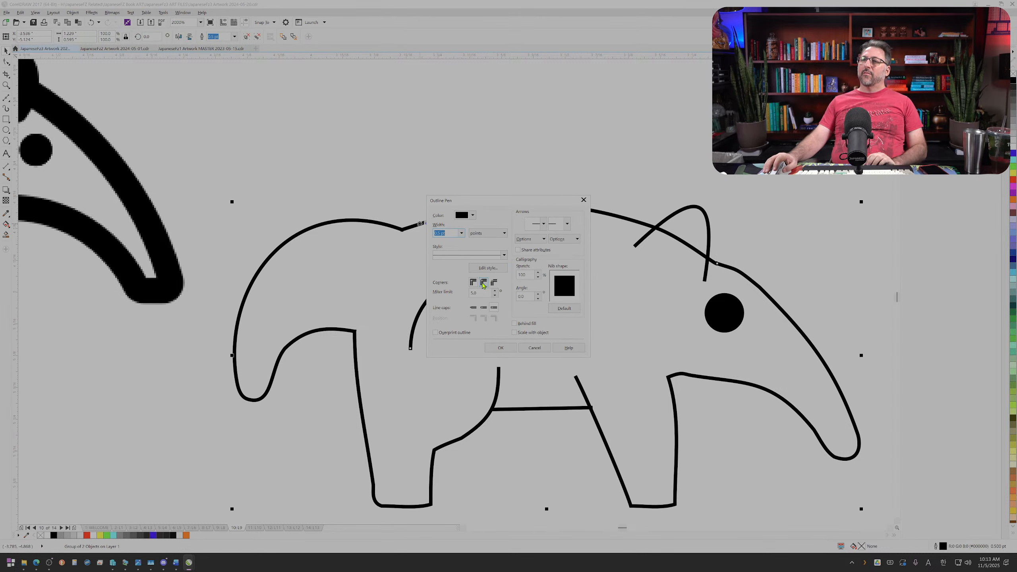
left_click(483, 307)
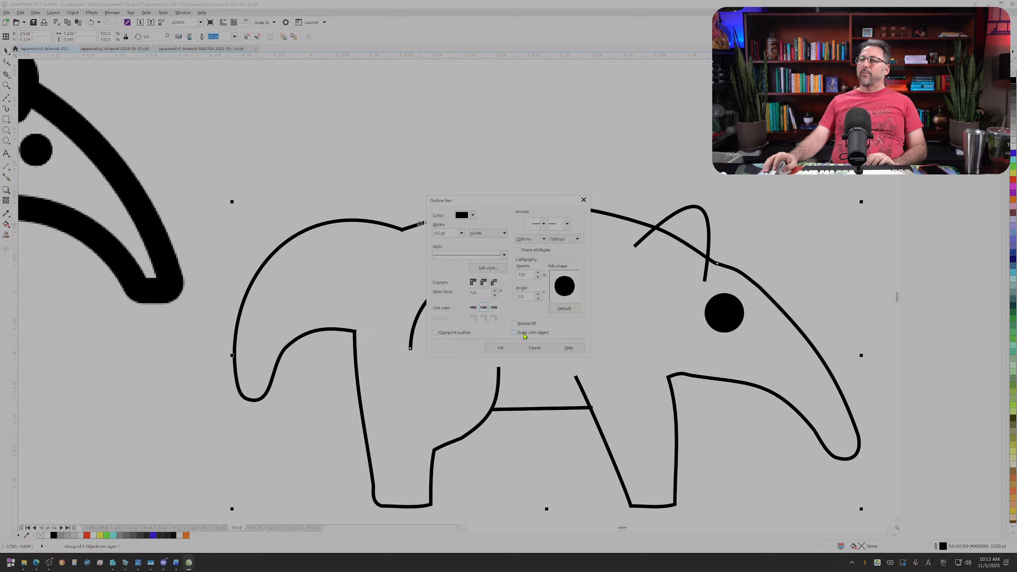
double_click(448, 234)
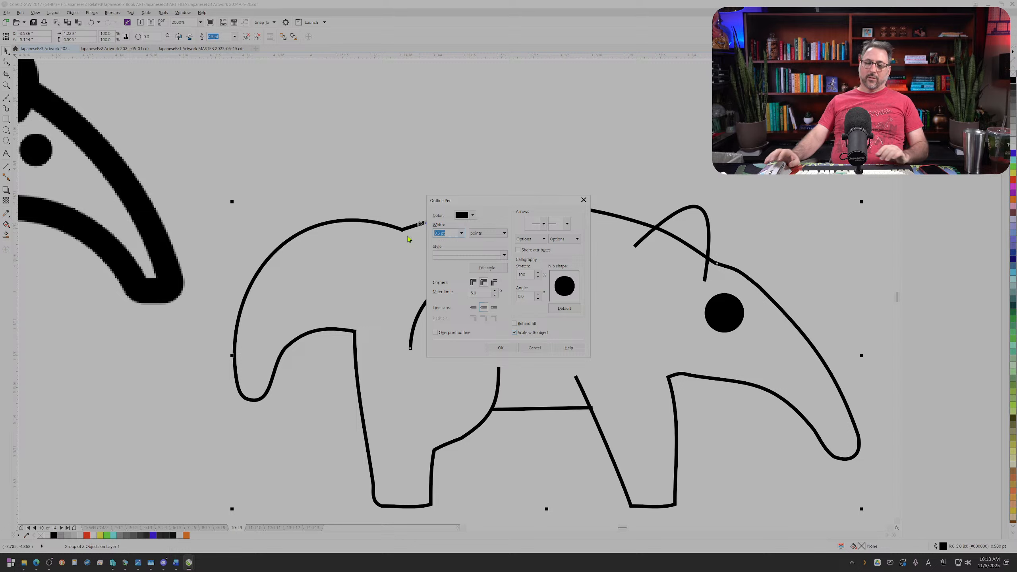
type("2")
key("Return")
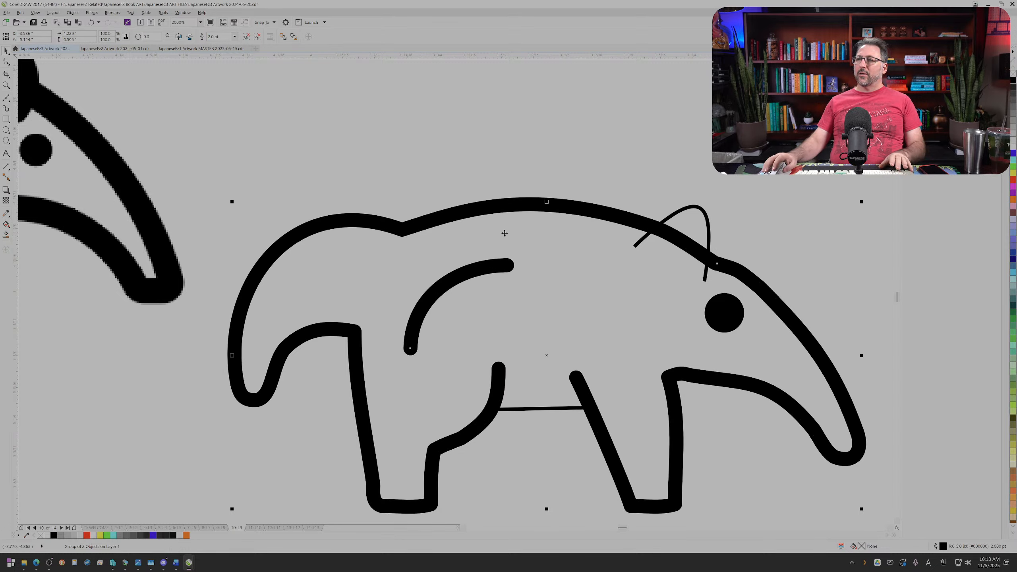
Step: Repeat the same 2 pt rounded outline settings on the ear curve
left_click(705, 210)
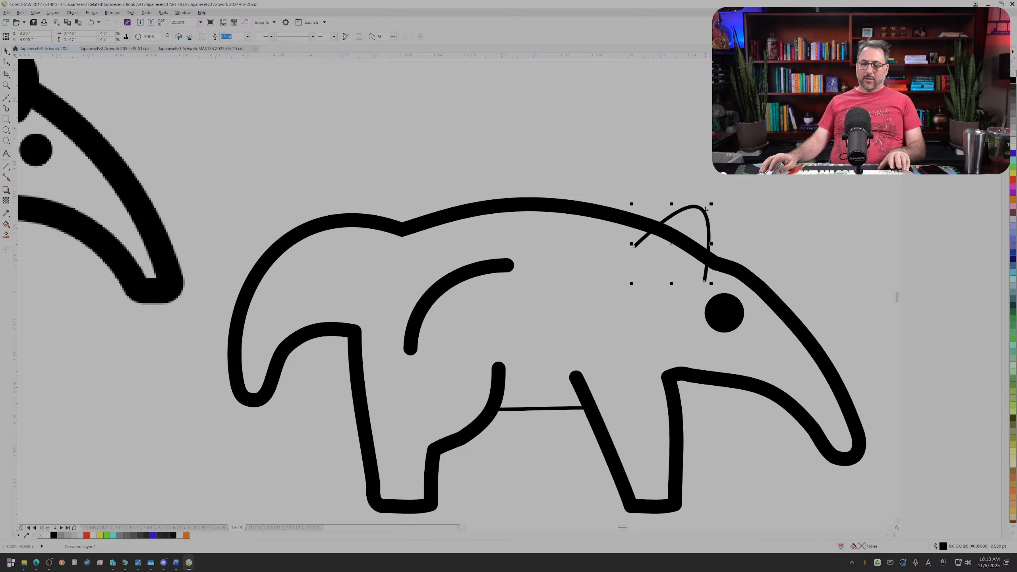
key("ctrl+r")
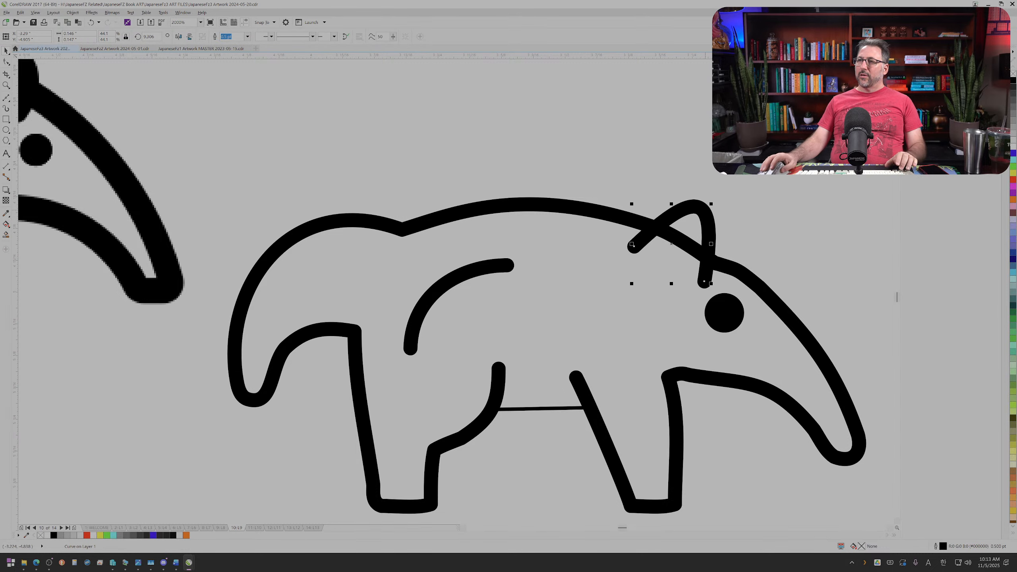
scroll(702, 229, "up", 2)
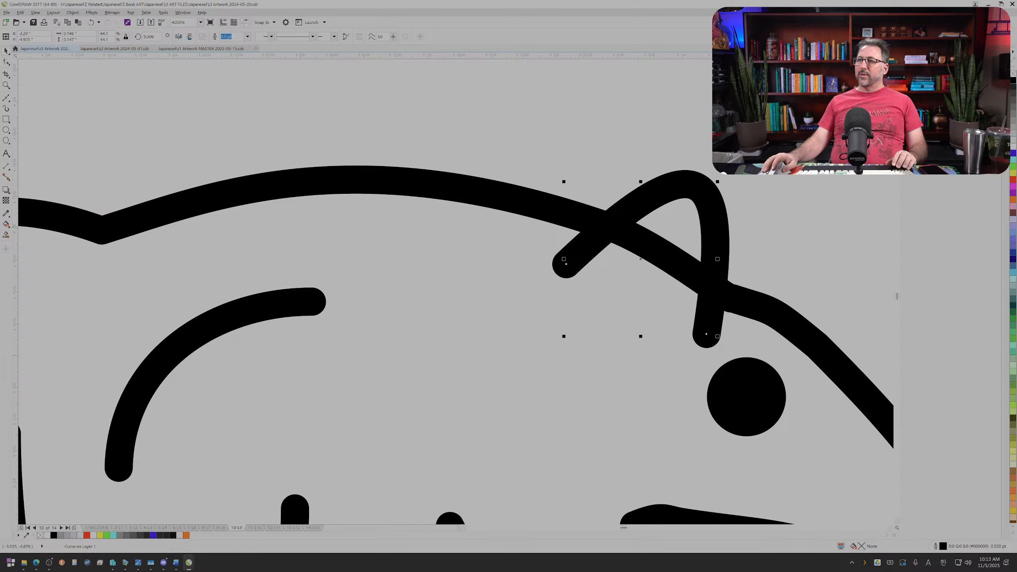
Step: Draw a four-sided straight-line shape around the back line where it crosses between the two sides of the ear
left_click(656, 251, "ctrl")
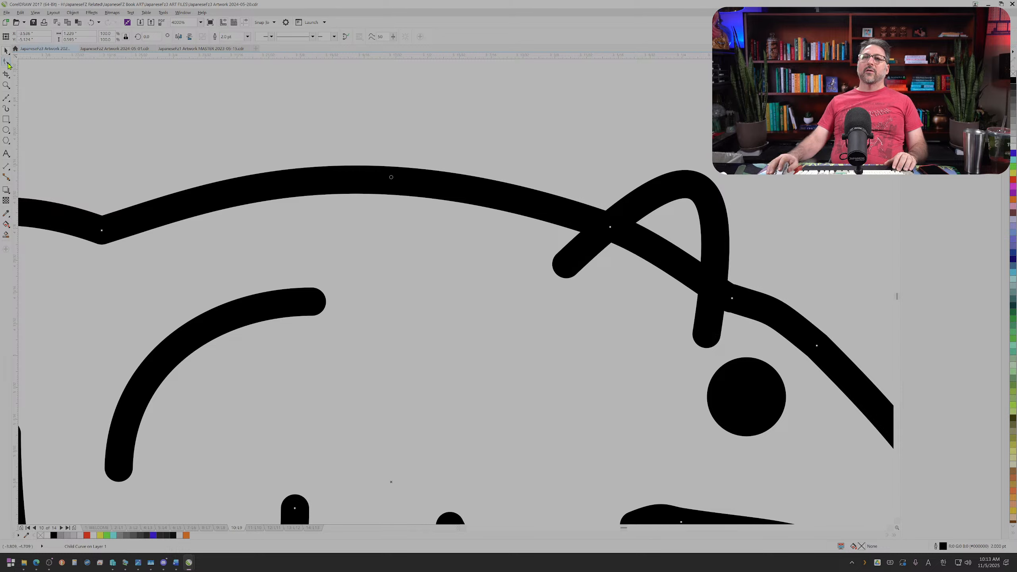
left_click(6, 101)
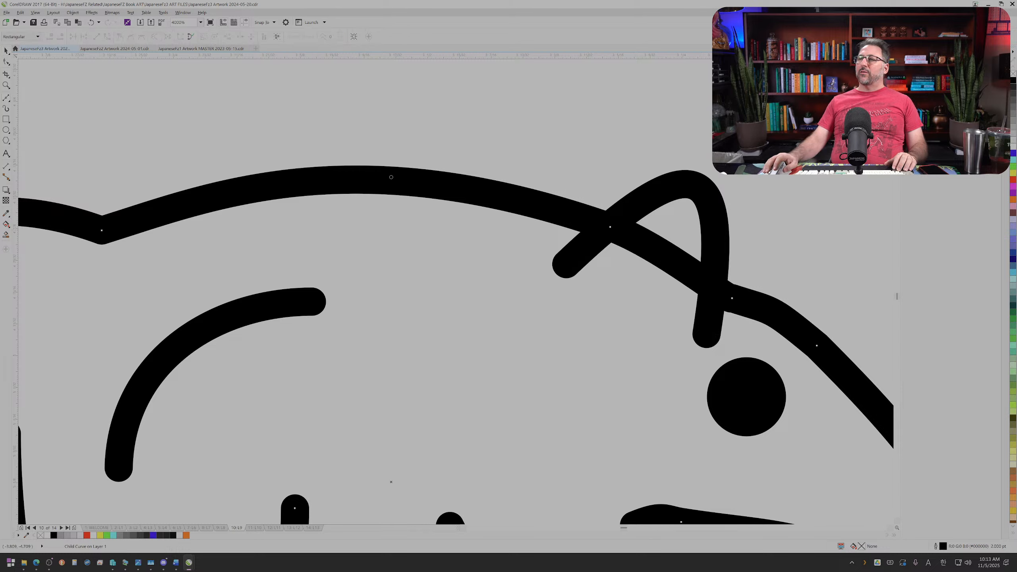
left_click_drag(589, 242, 632, 207)
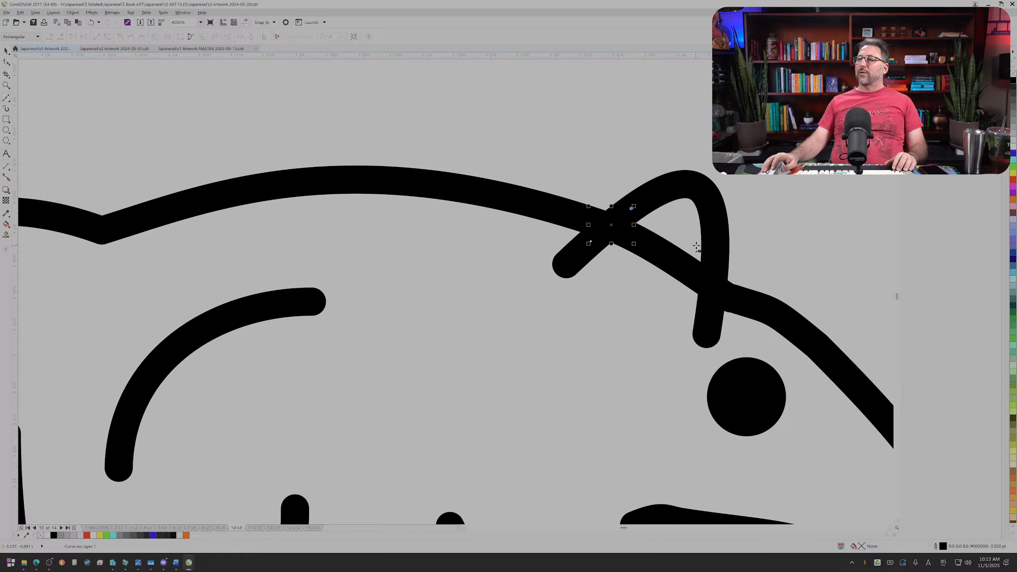
left_click(715, 257)
left_click(709, 314)
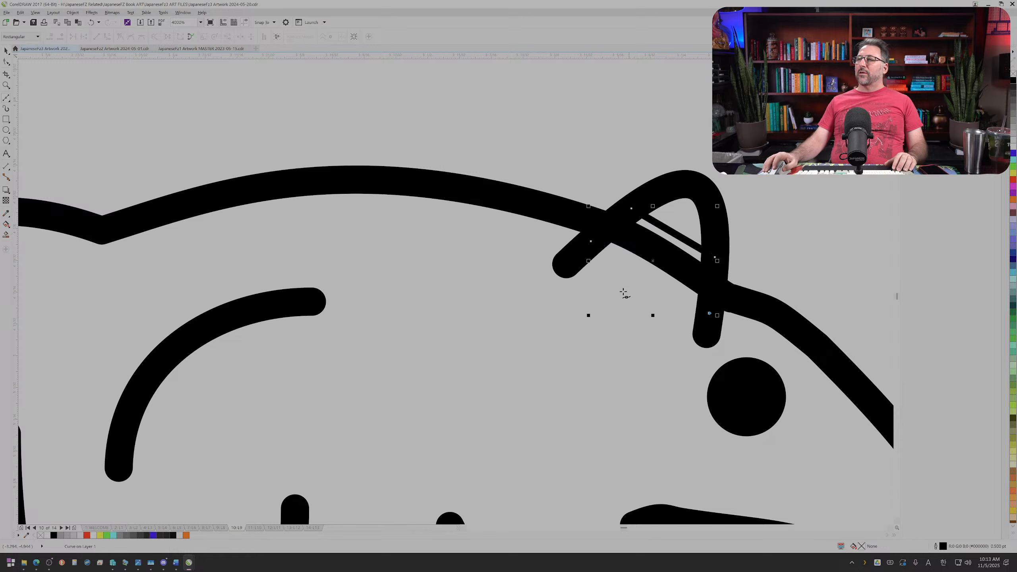
left_click(590, 242)
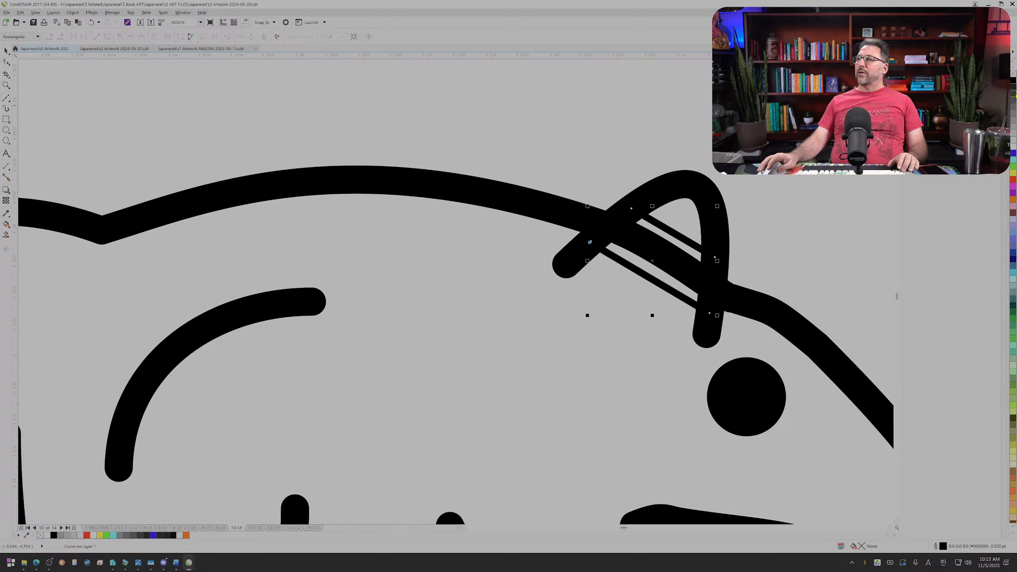
Step: Try filling the four-sided ear shape with white and black and removing its outline
left_click(1014, 81)
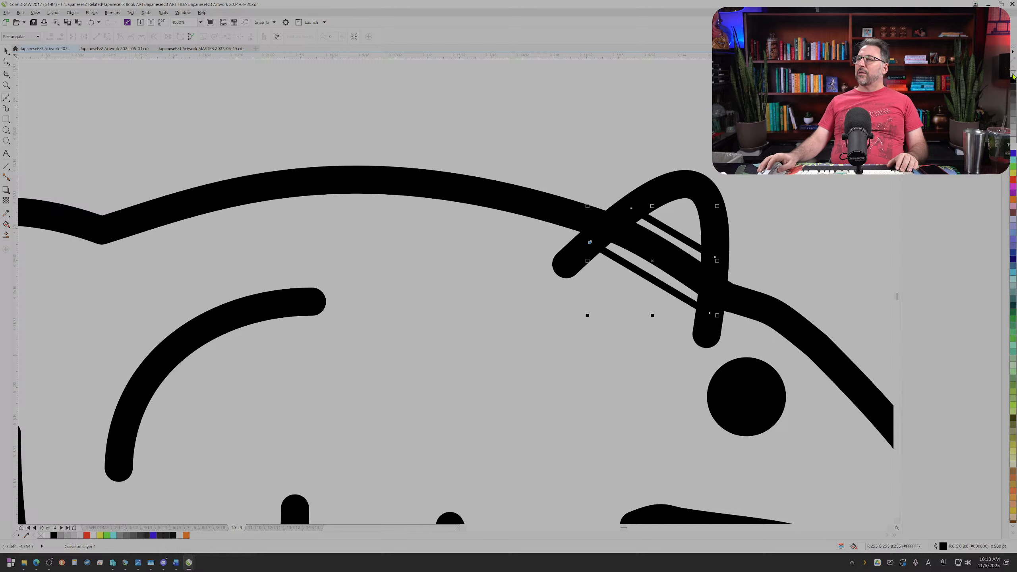
right_click(1013, 75)
left_click(1013, 79)
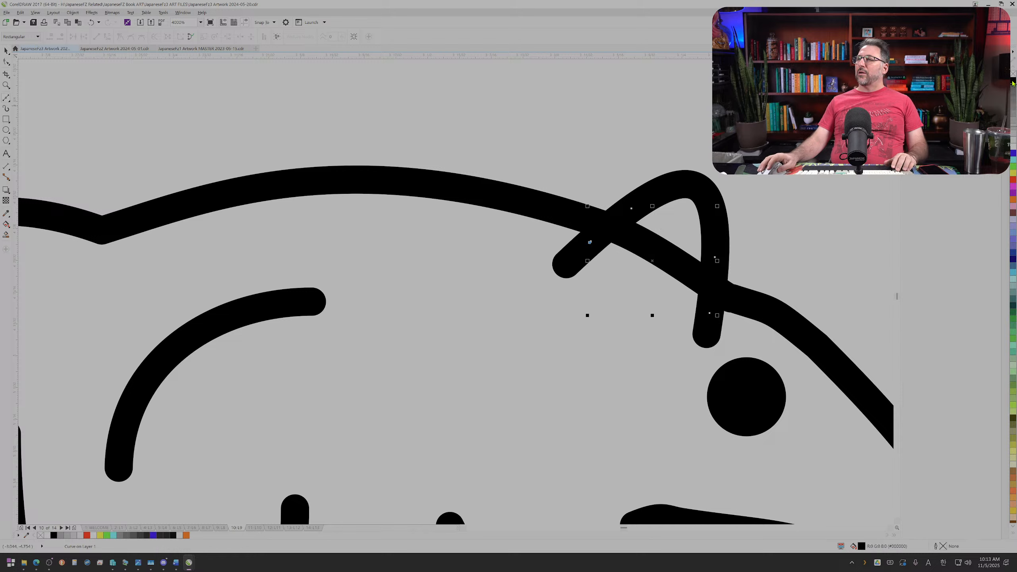
Step: Undo the ear shape's colour changes and its last side, and close the shape exactly at its starting corner
key("ctrl+z")
key("ctrl+z")
key("ctrl+z")
key("ctrl+z")
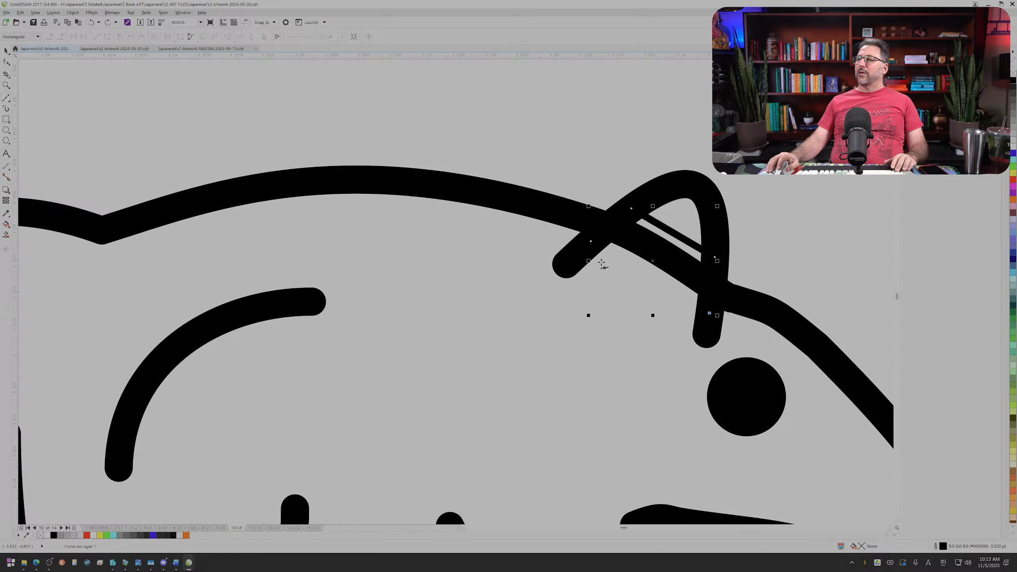
key("ctrl+shift+z")
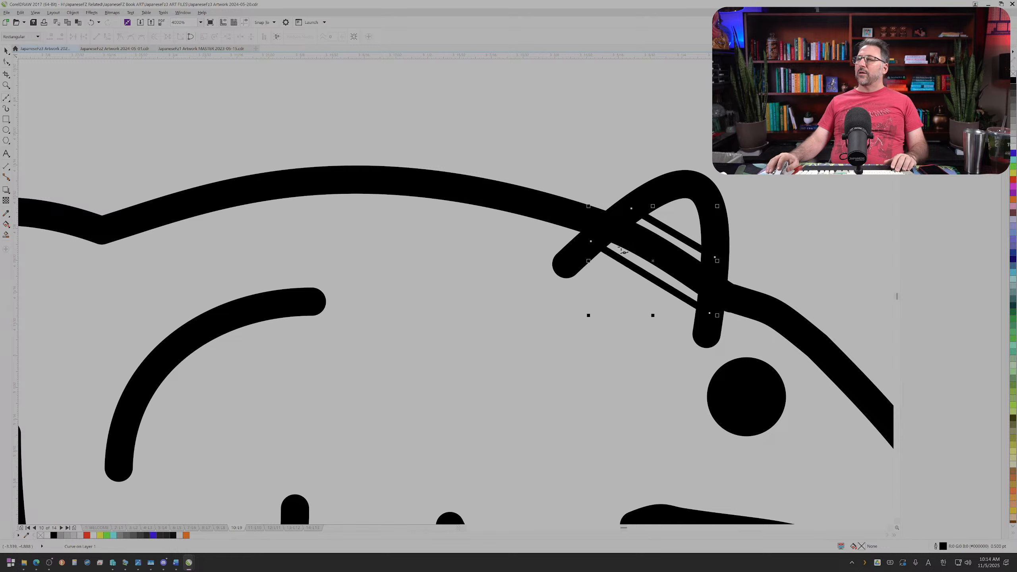
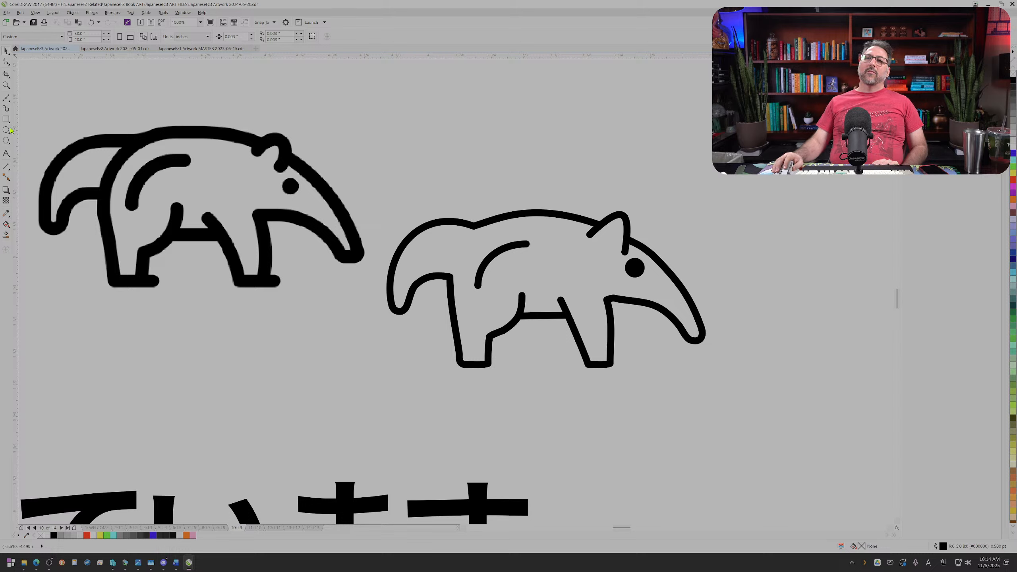
Step: Draw a zigzag tongue line of six straight segments running outward from the tip of the outline anteater's snout
left_click(6, 98)
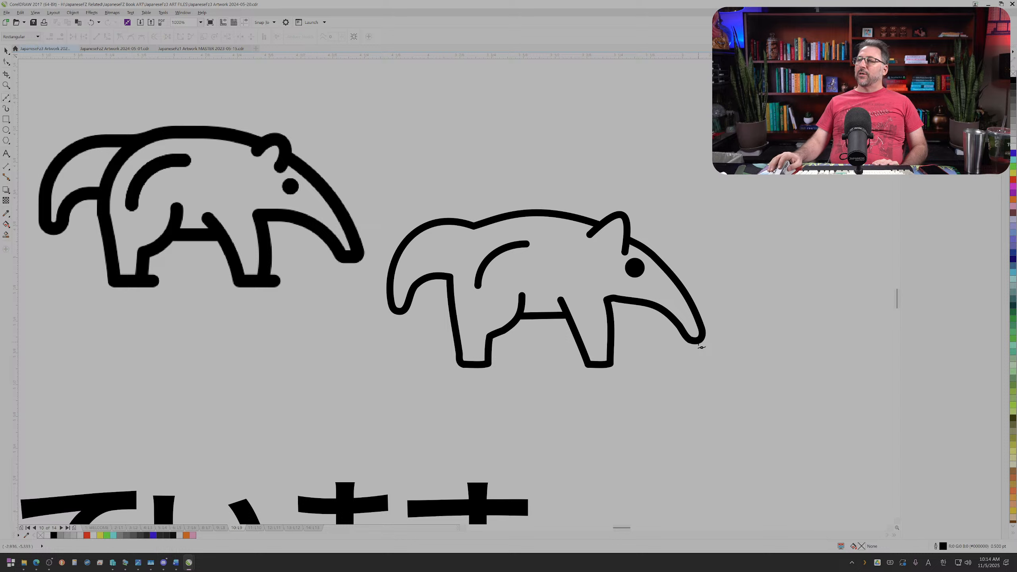
left_click(710, 347)
left_click(721, 345)
left_click(729, 336)
left_click(739, 346)
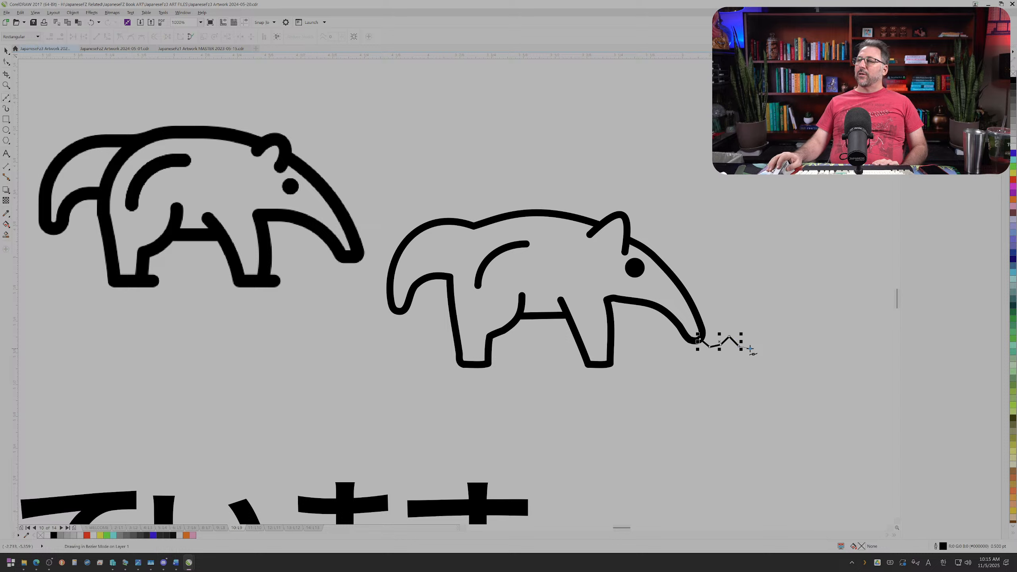
double_click(756, 331)
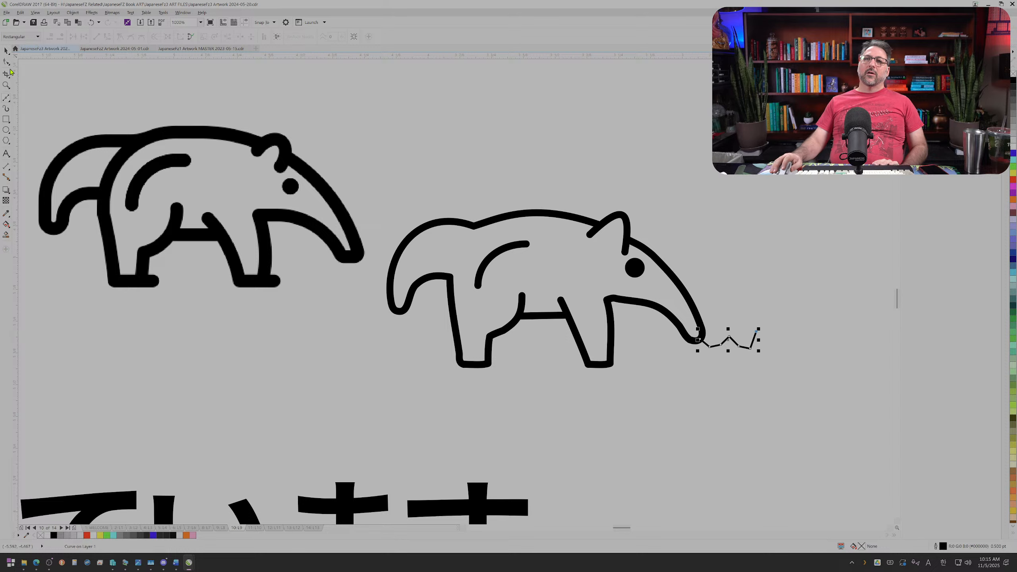
Step: Convert the tongue line's segments to curves and delete three corner nodes nearest the snout to form smooth waves
left_click(6, 61)
scroll(817, 380, "up", 2)
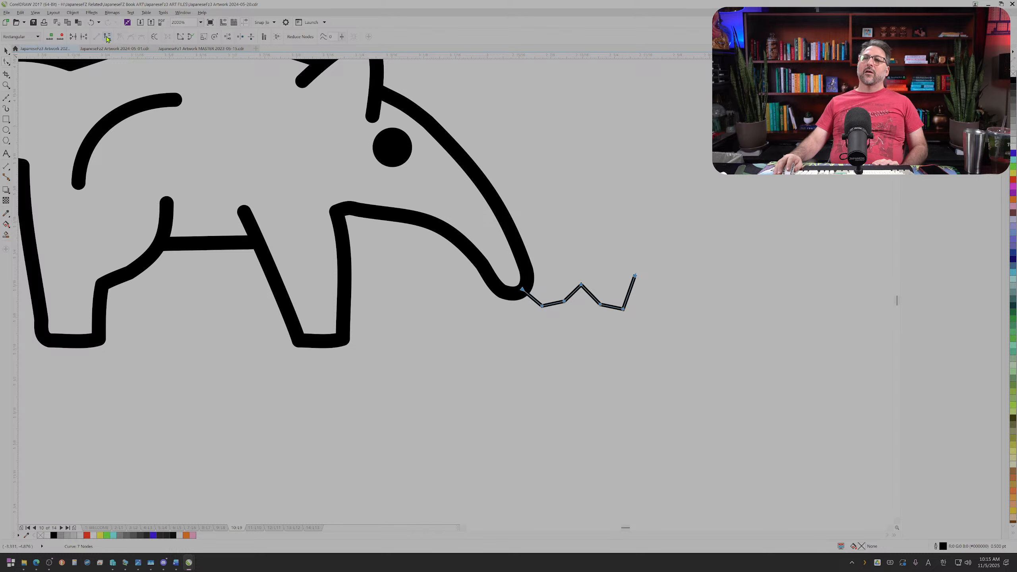
scroll(583, 303, "up", 2)
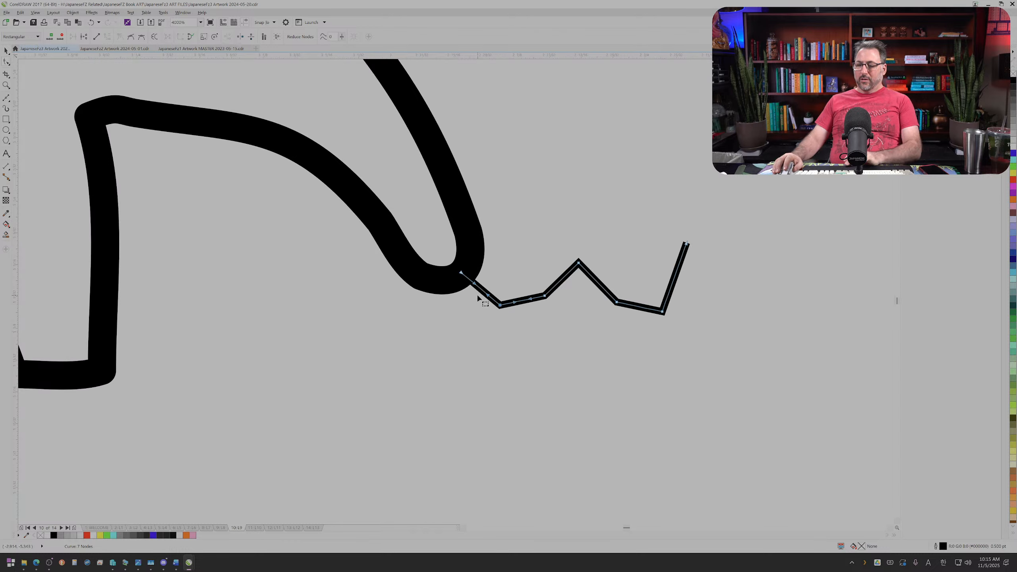
double_click(500, 305)
double_click(578, 262)
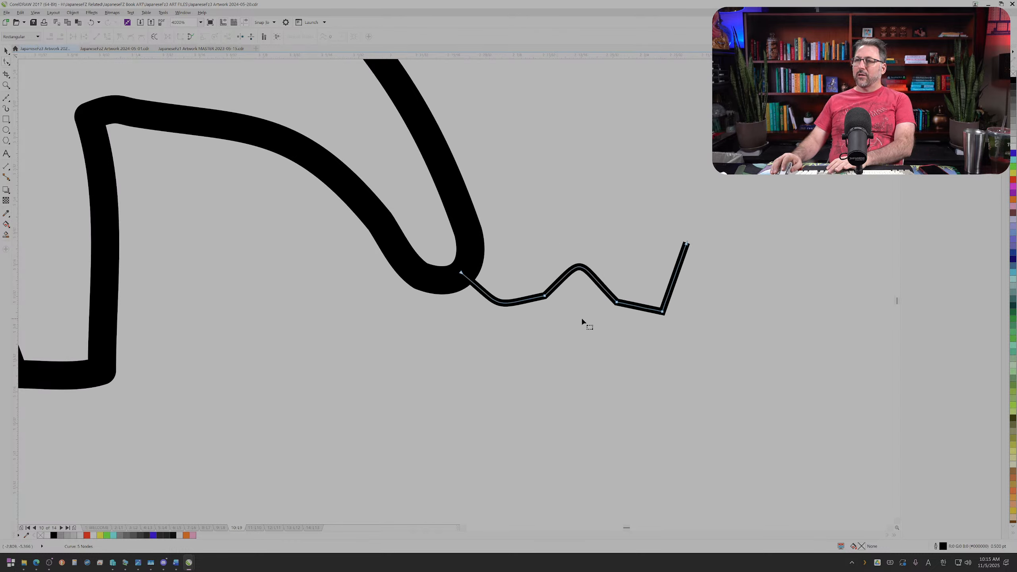
double_click(539, 306)
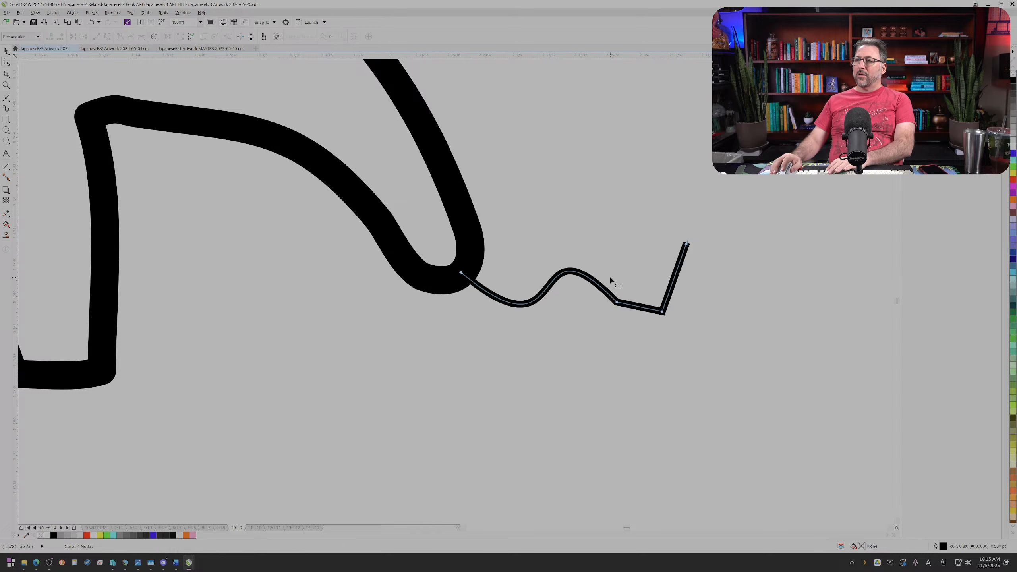
Step: Bend the tongue's last two segments into a smooth upward curl, keeping the node between the wave and the curl
left_click(617, 303)
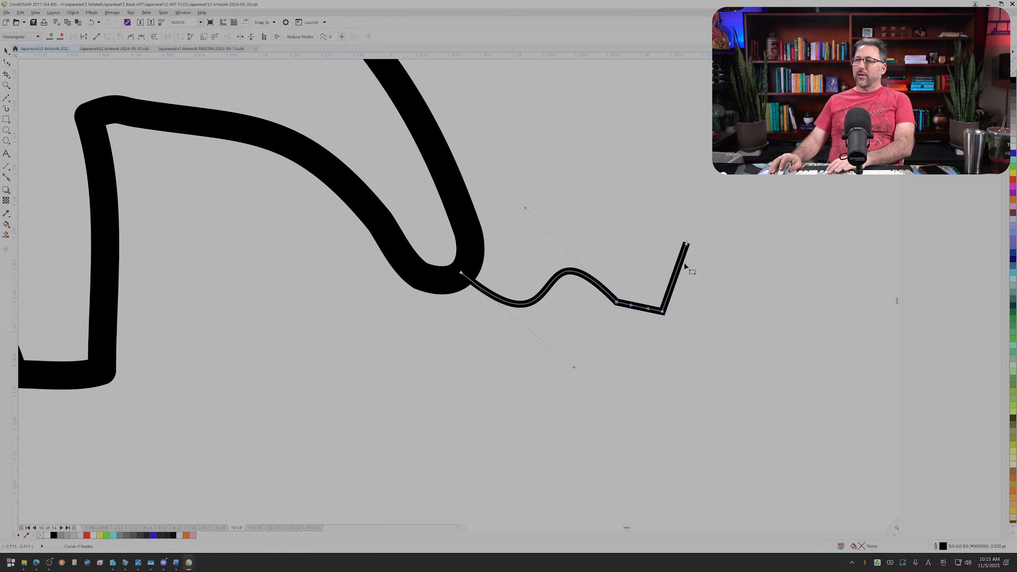
key("Delete")
key("ctrl+z")
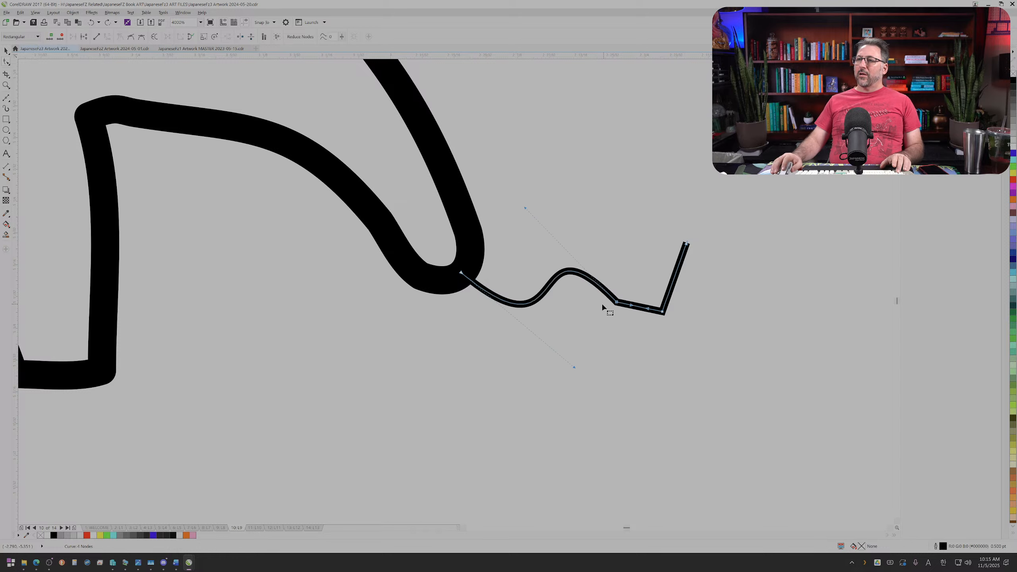
left_click_drag(642, 313, 684, 291)
left_click(668, 294)
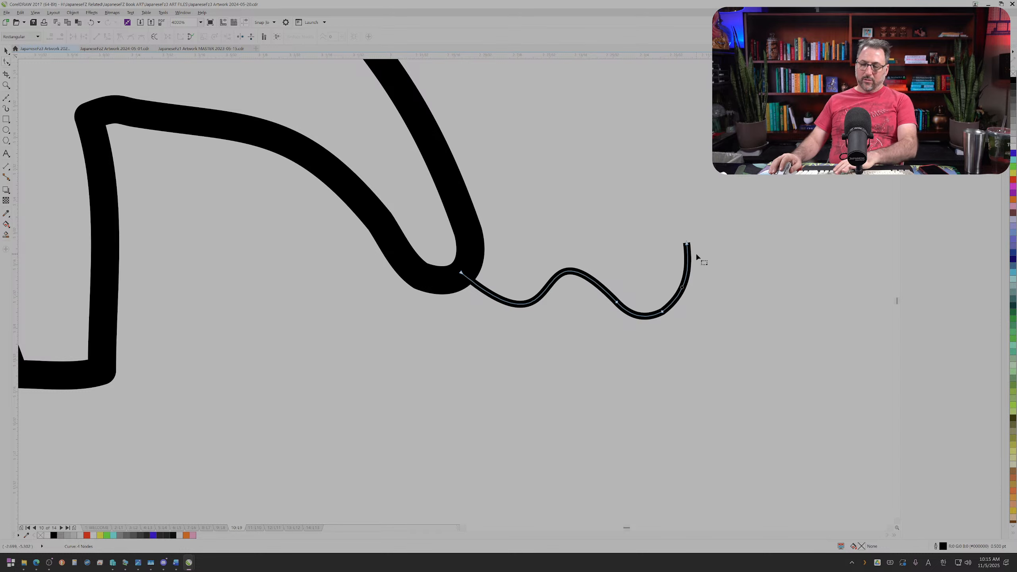
Step: Set the tongue's outline to 1 pt with rounded corners and rounded line caps
key("F12")
left_click(483, 282)
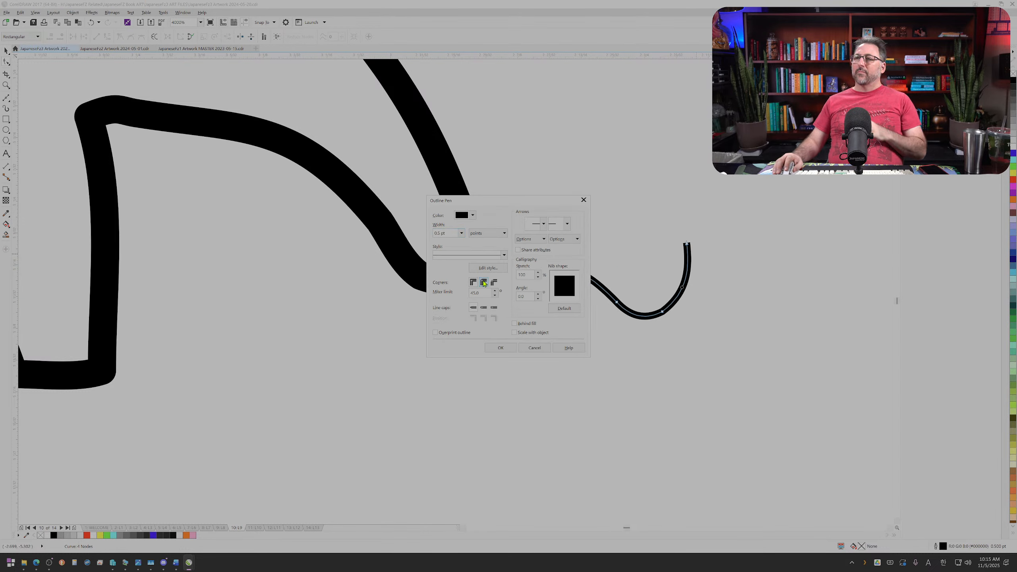
left_click(484, 307)
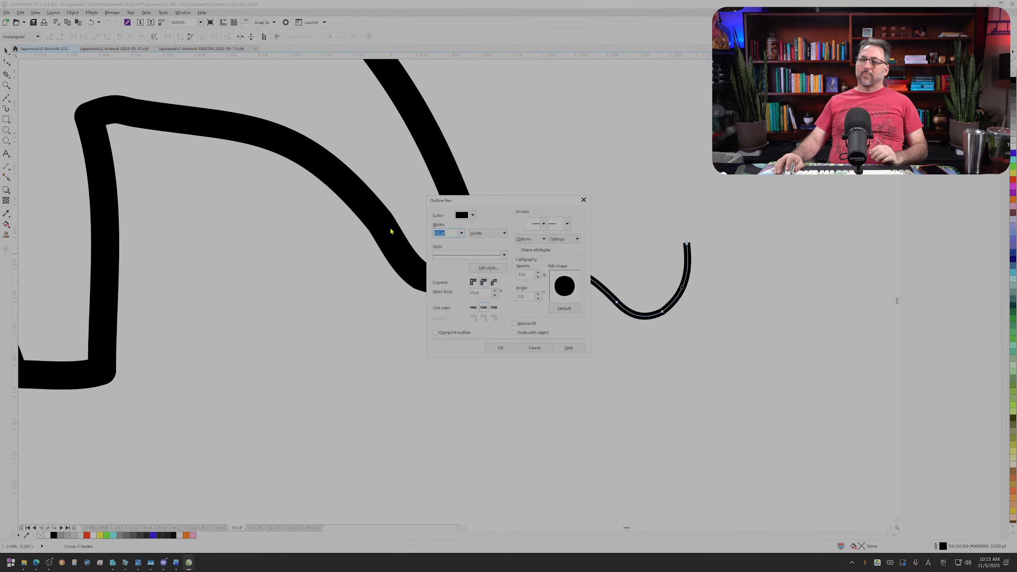
key("Return")
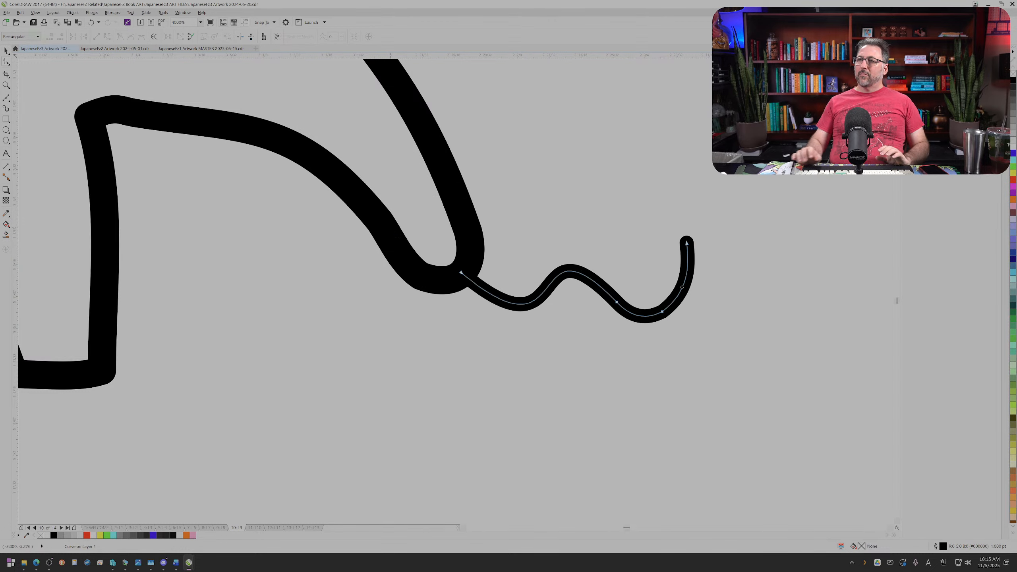
scroll(601, 268, "down", 3)
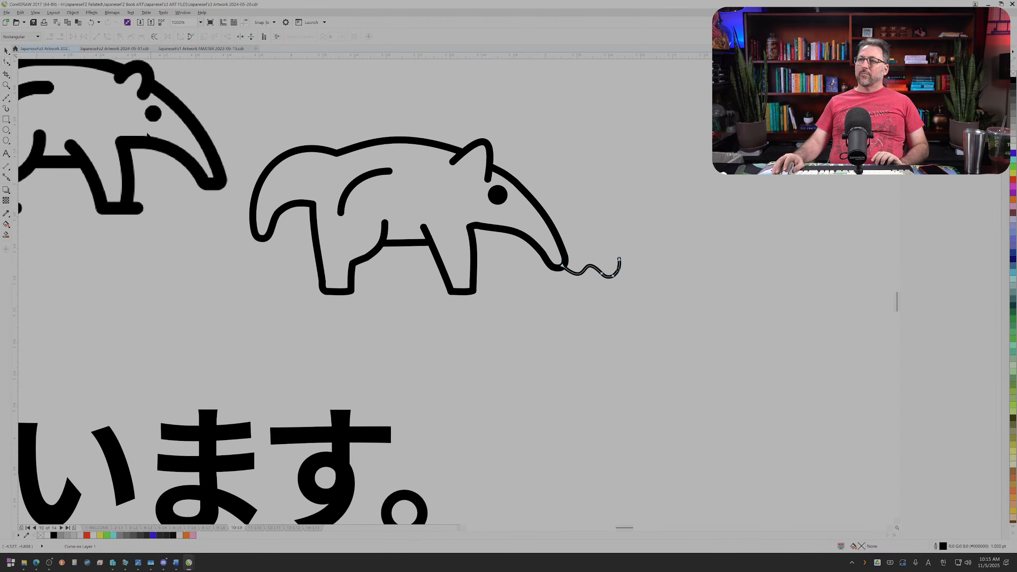
Step: Select all parts of the sign-holding ant beside the Japanese sentence and place a copy next to the anteater's tongue
left_click(10, 57)
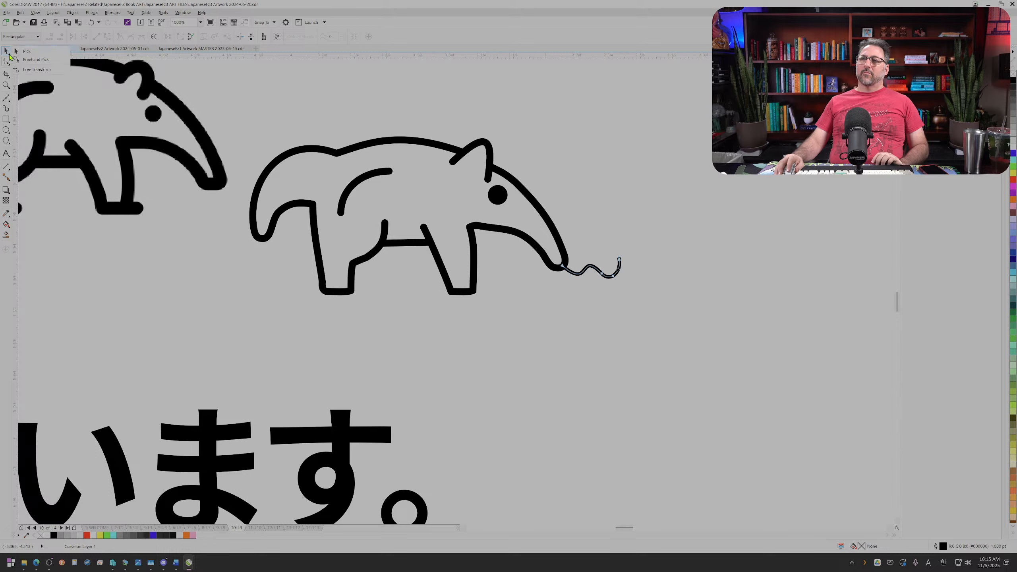
left_click(536, 307)
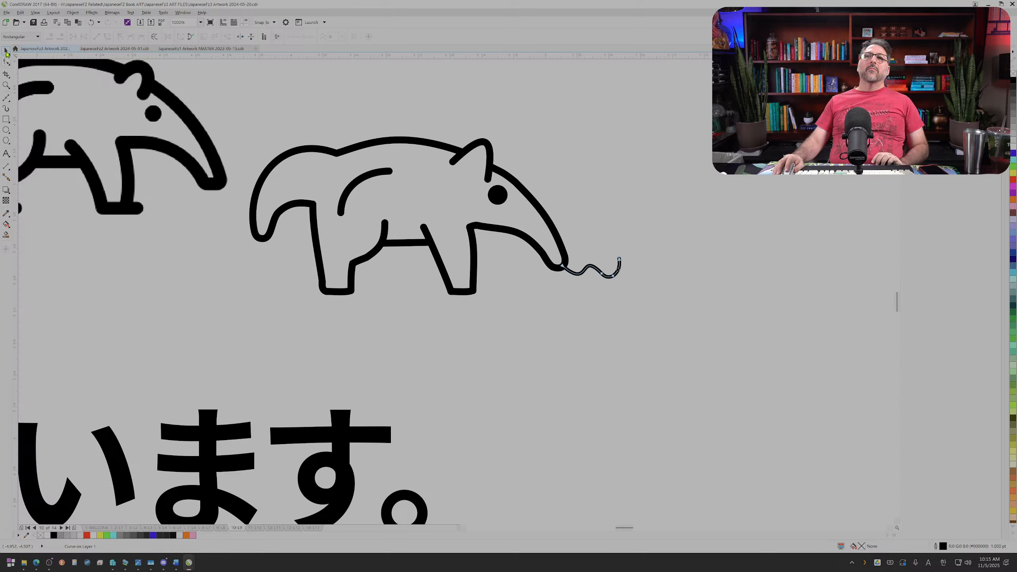
left_click(6, 52)
left_click(533, 369)
scroll(489, 361, "down", 3)
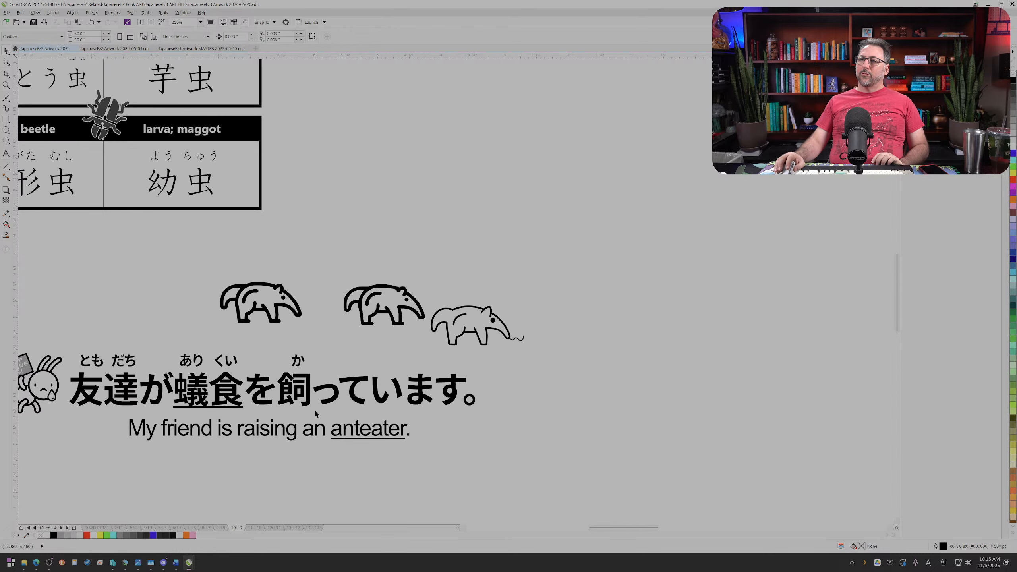
left_click(53, 374)
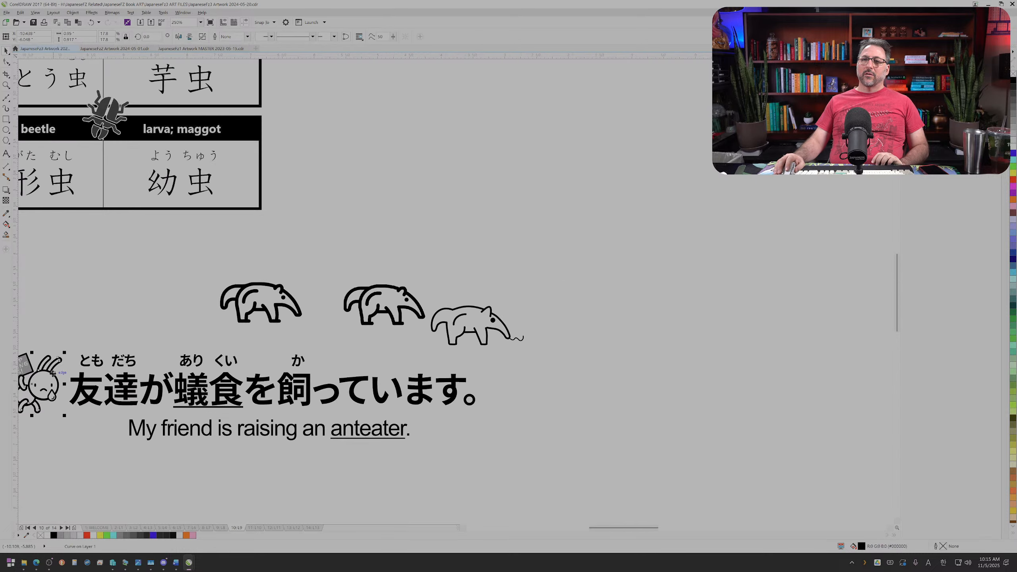
scroll(65, 382, "down", 2)
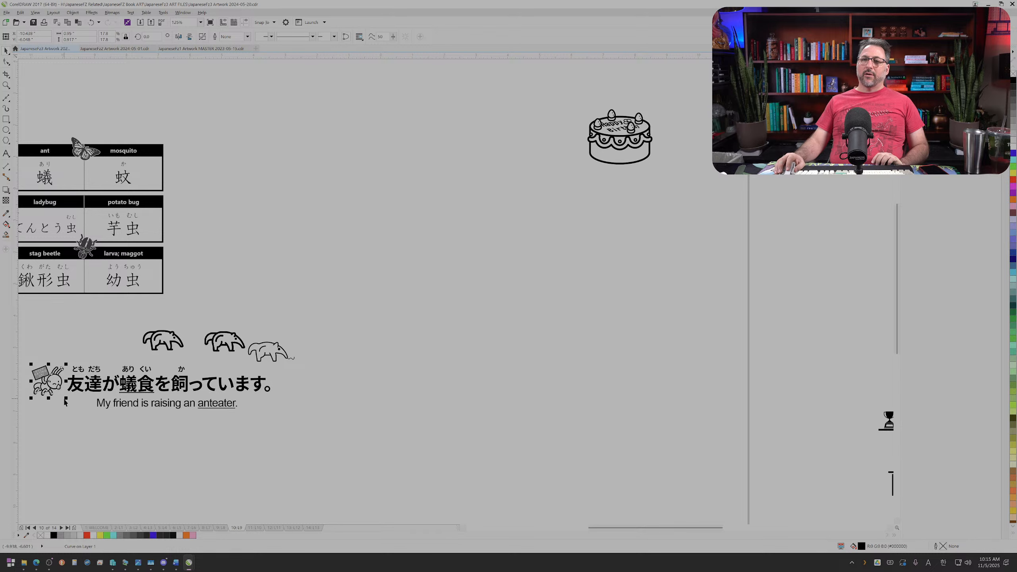
left_click_drag(62, 401, 71, 358)
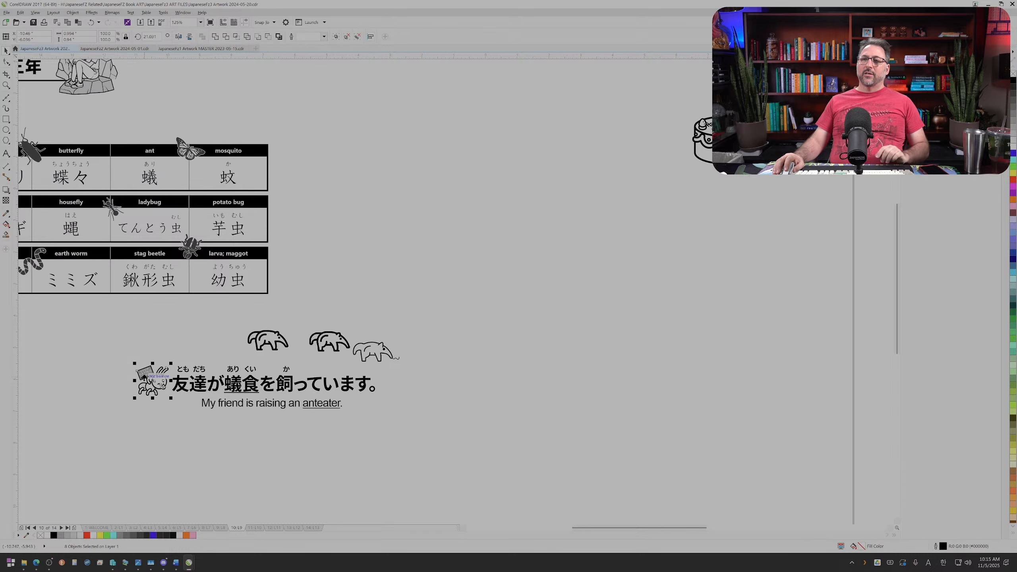
left_click_drag(145, 378, 416, 353)
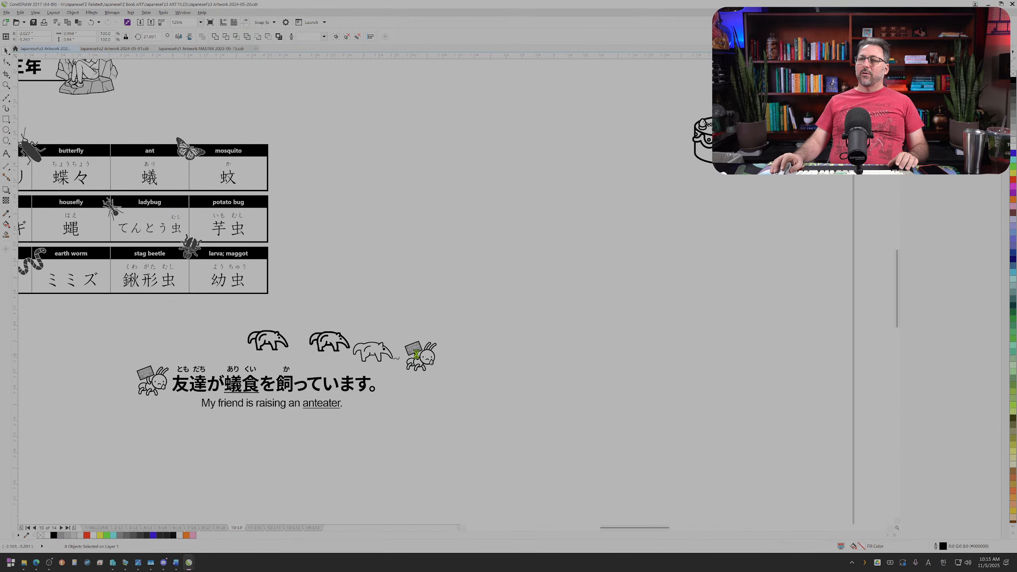
Step: Group the copied ant, shrink it to about 0.1 inch, and place it on the end of the tongue
scroll(417, 353, "up", 4)
scroll(417, 354, "up", 2)
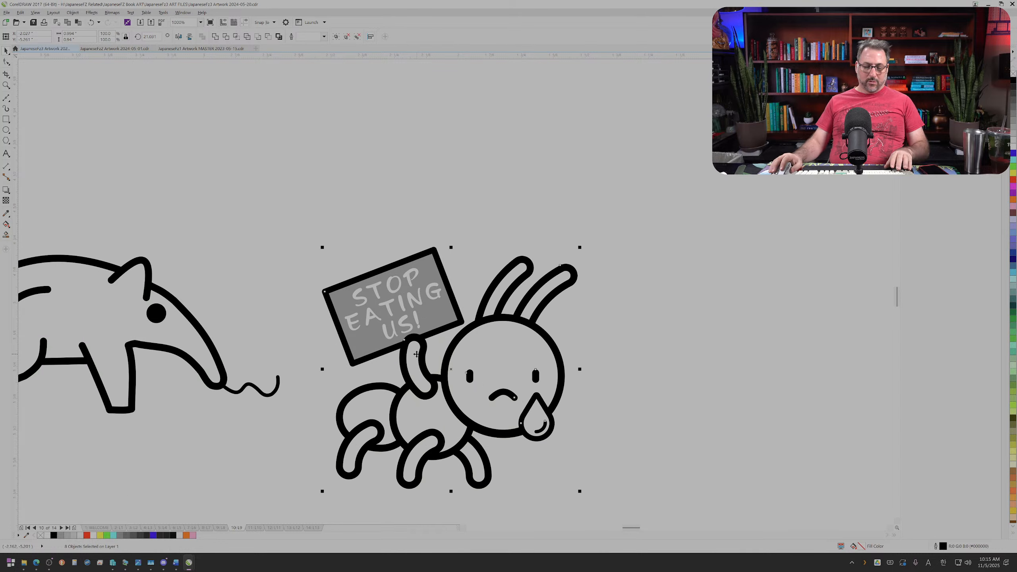
key("ctrl+g")
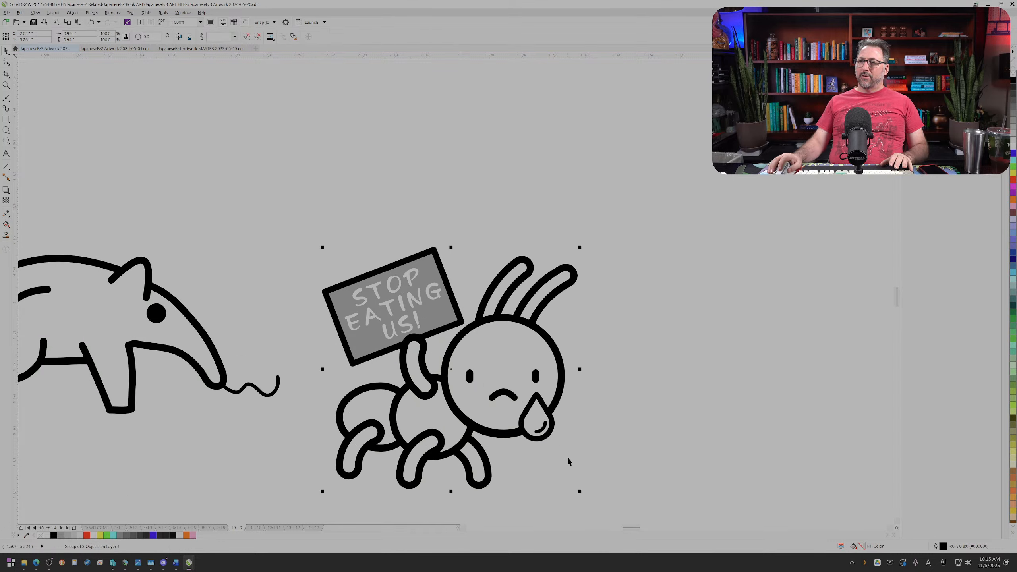
left_click_drag(579, 489, 216, 476)
scroll(344, 275, "up", 2)
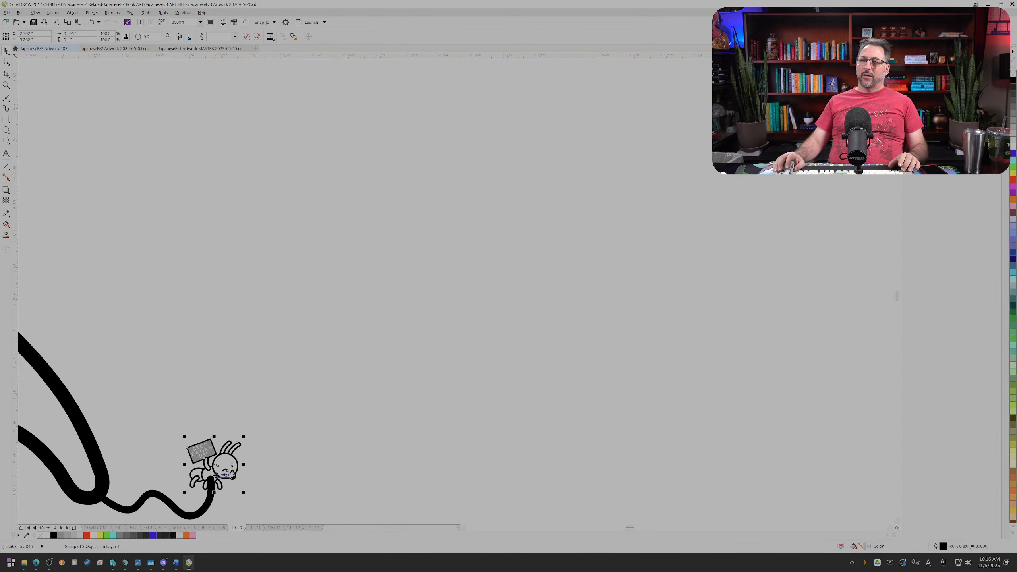
Step: Draw a circle with white fill and no outline and fit it inside the ant's middle body segment to cover the tongue
scroll(216, 476, "up", 1)
scroll(216, 475, "up", 1)
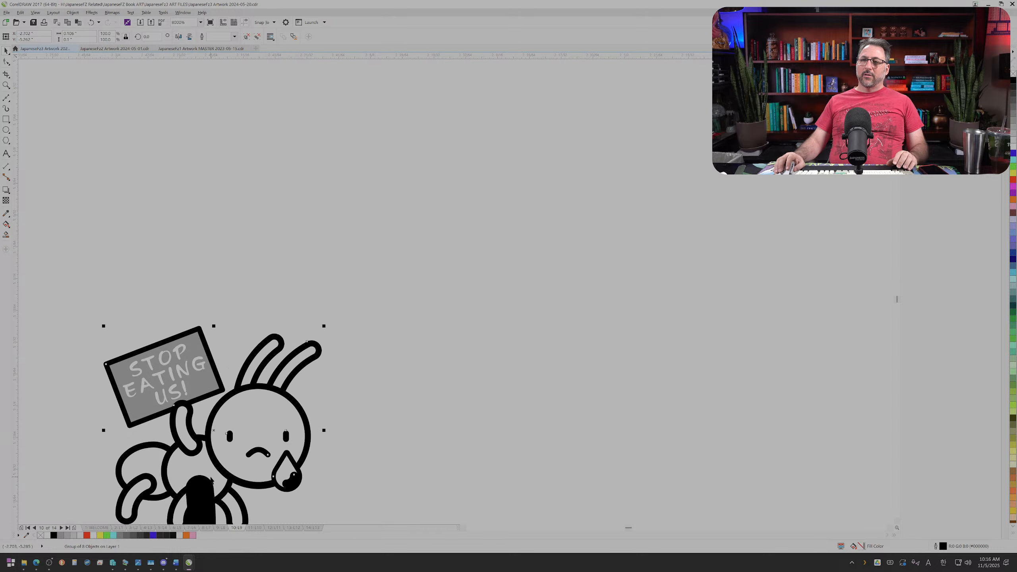
left_click(897, 522)
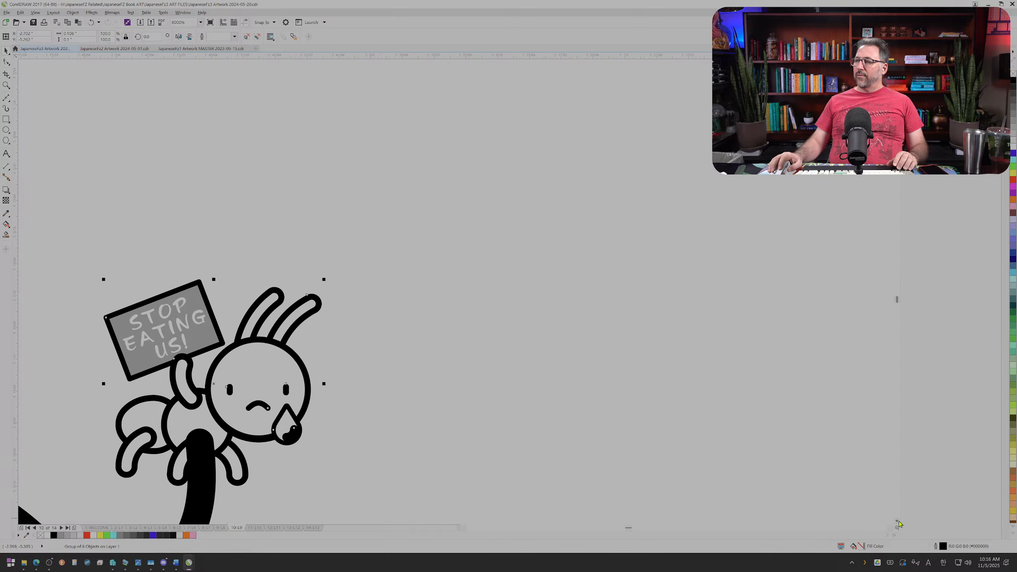
left_click(897, 521)
left_click(897, 521)
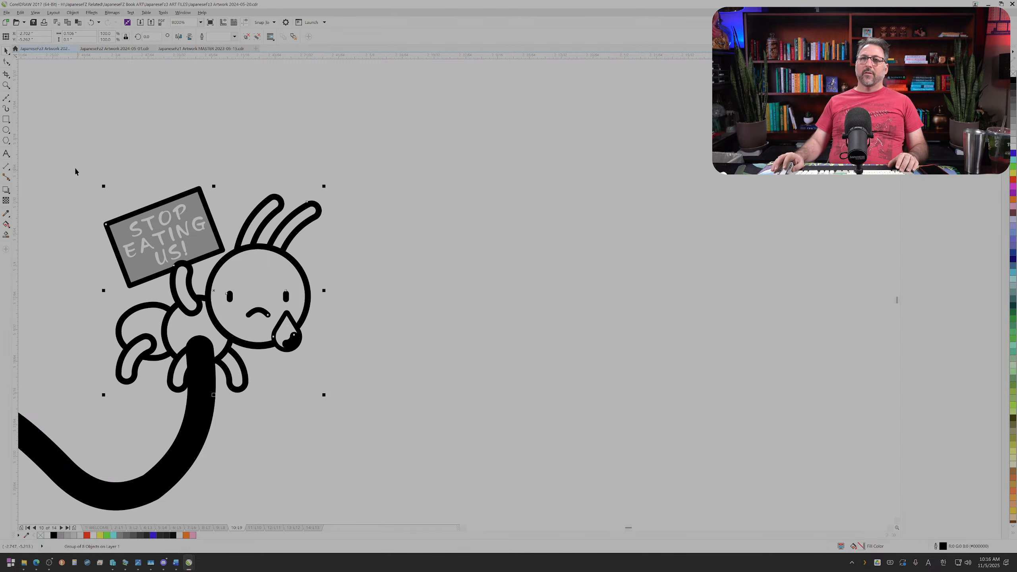
left_click(6, 129)
scroll(184, 328, "up", 1)
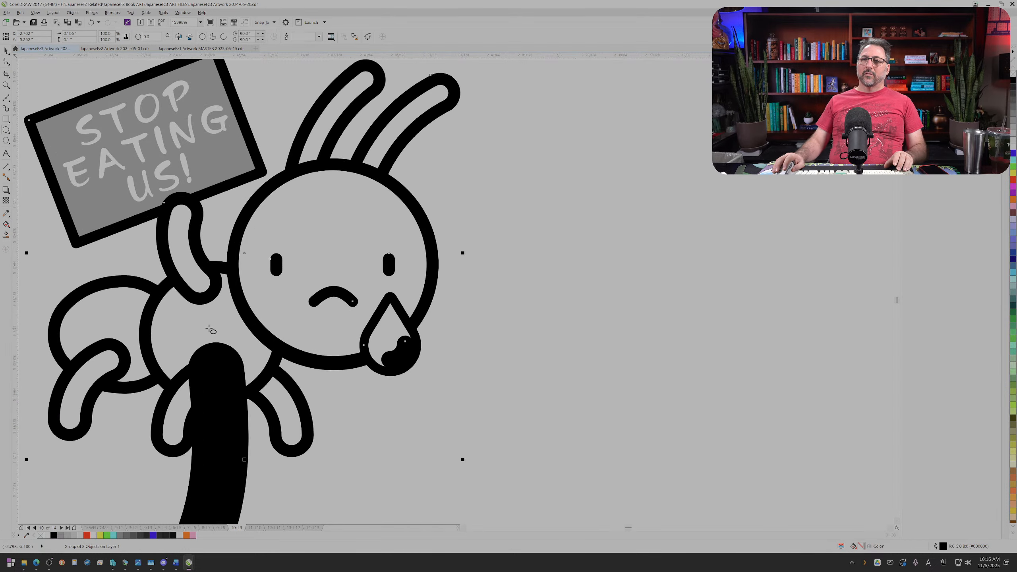
left_click_drag(210, 328, 142, 273)
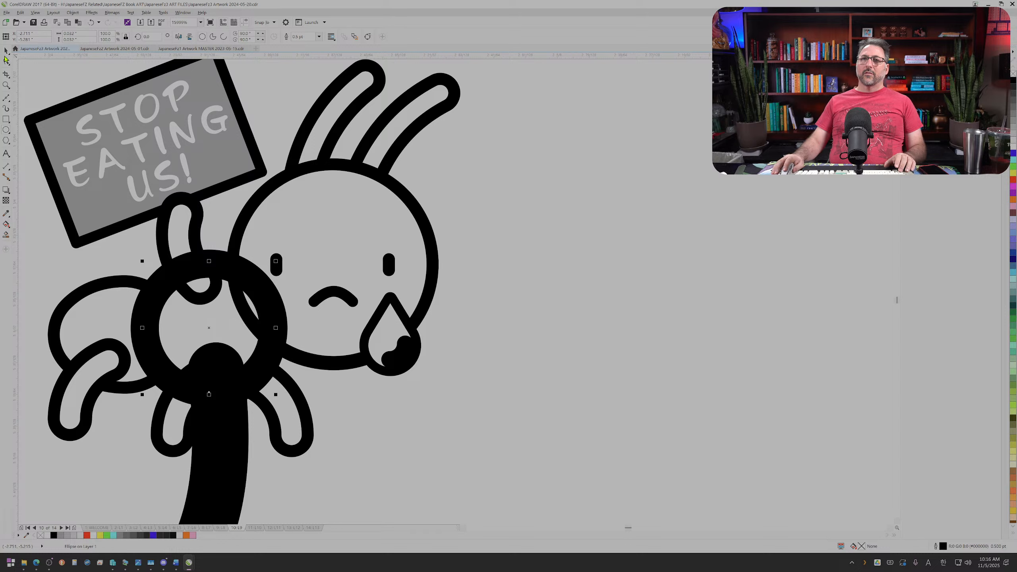
right_click(1013, 74)
left_click(1014, 144)
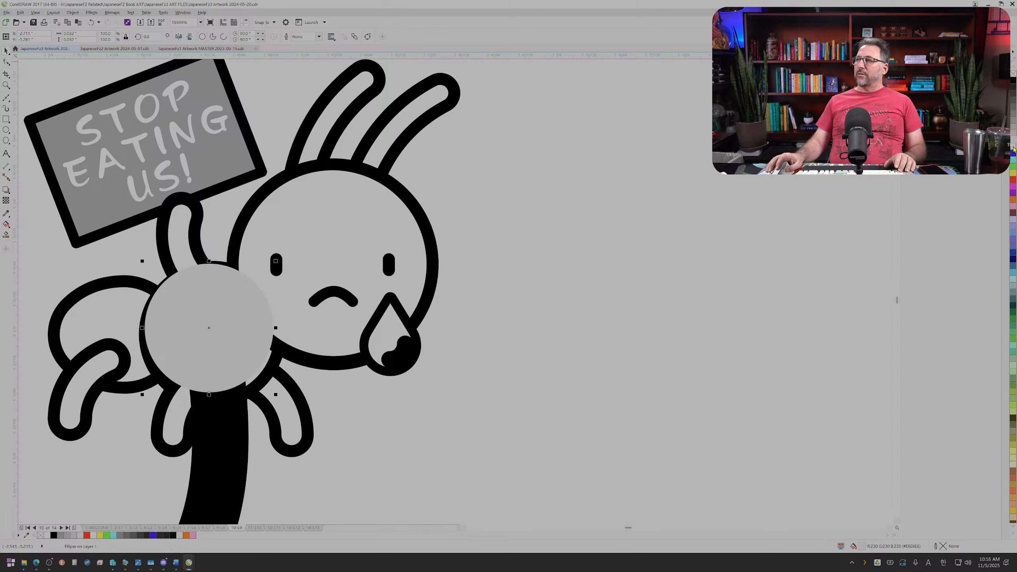
left_click_drag(236, 301, 240, 309)
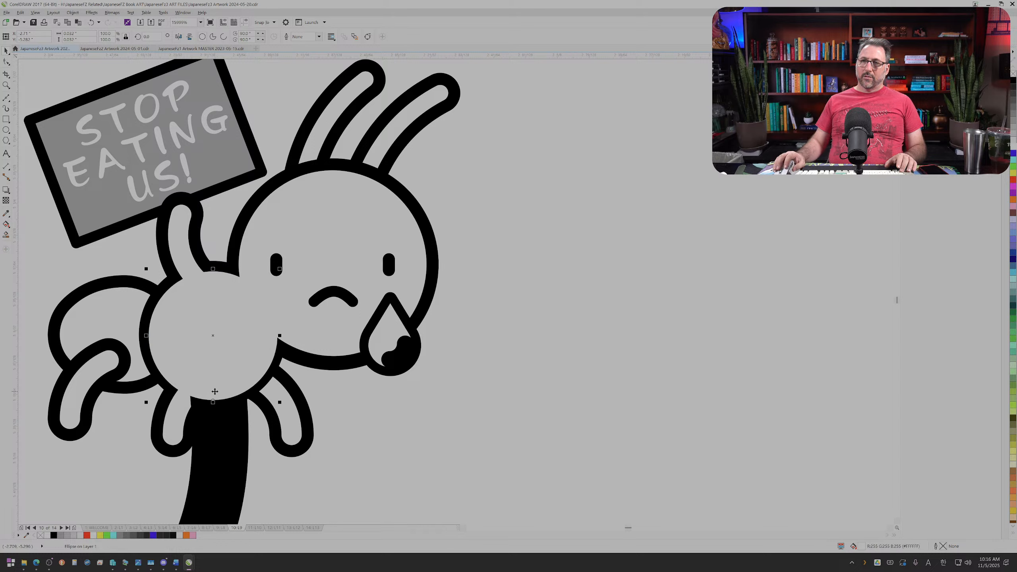
Step: Group the white circle with the ant and move the group off the tongue into the empty space beside it
left_click(310, 372, "shift")
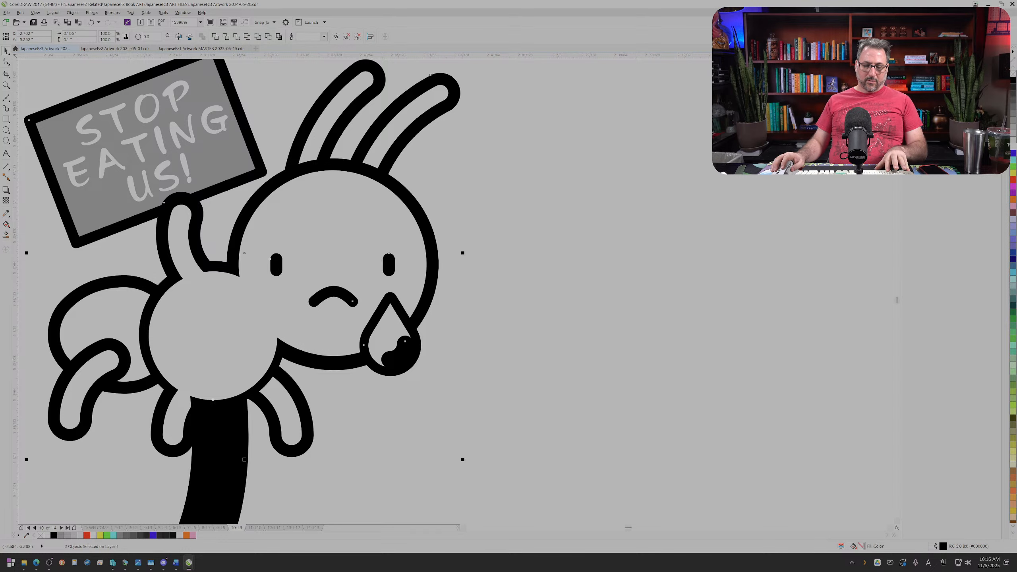
key("ctrl+g")
scroll(316, 358, "down", 1)
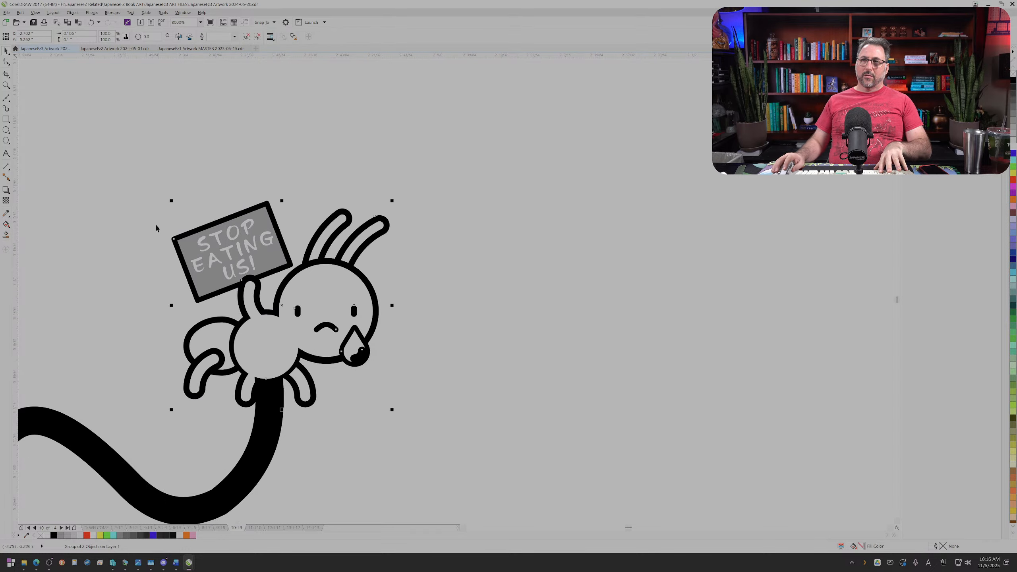
left_click_drag(444, 448, 441, 444)
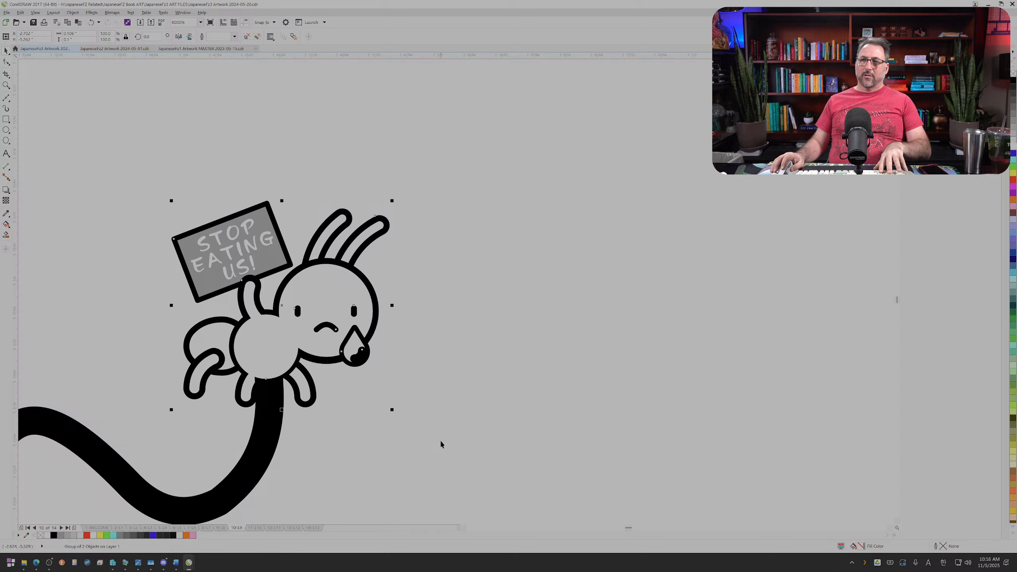
left_click_drag(315, 328, 554, 296)
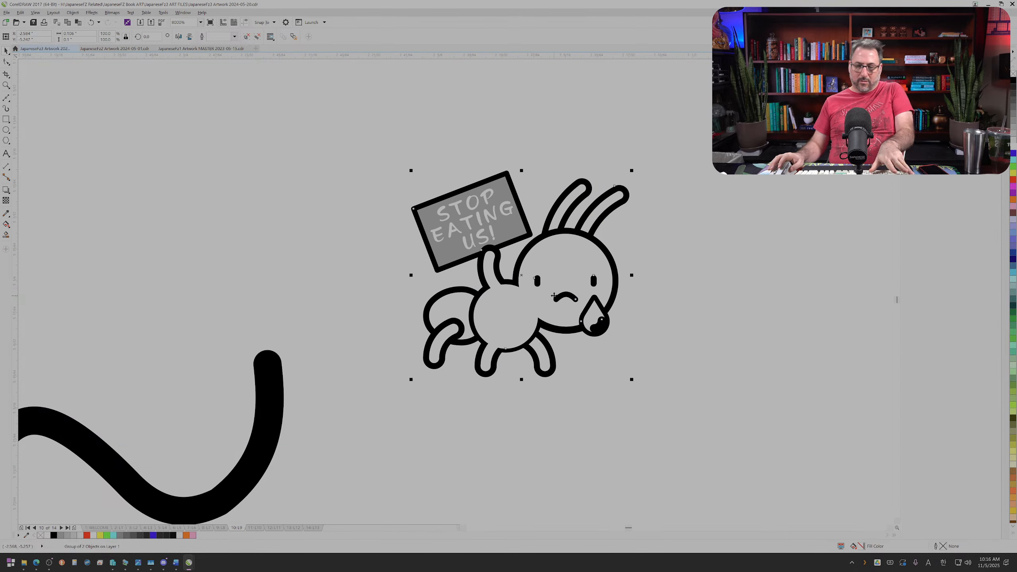
Step: Ungroup the white circle from the ant and send it behind the ant's body and leg lines
left_click(510, 341)
left_click(509, 345)
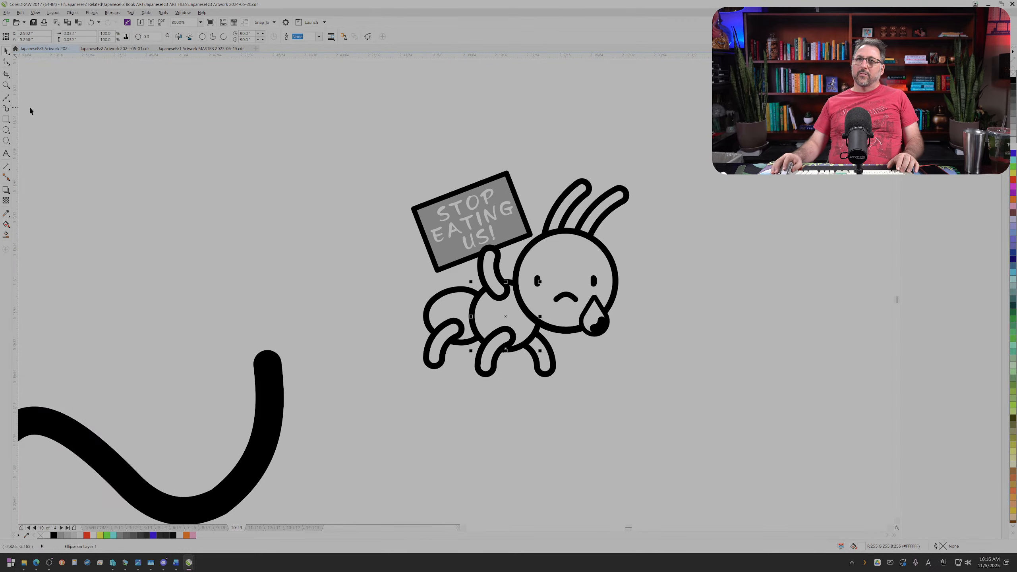
left_click(598, 317)
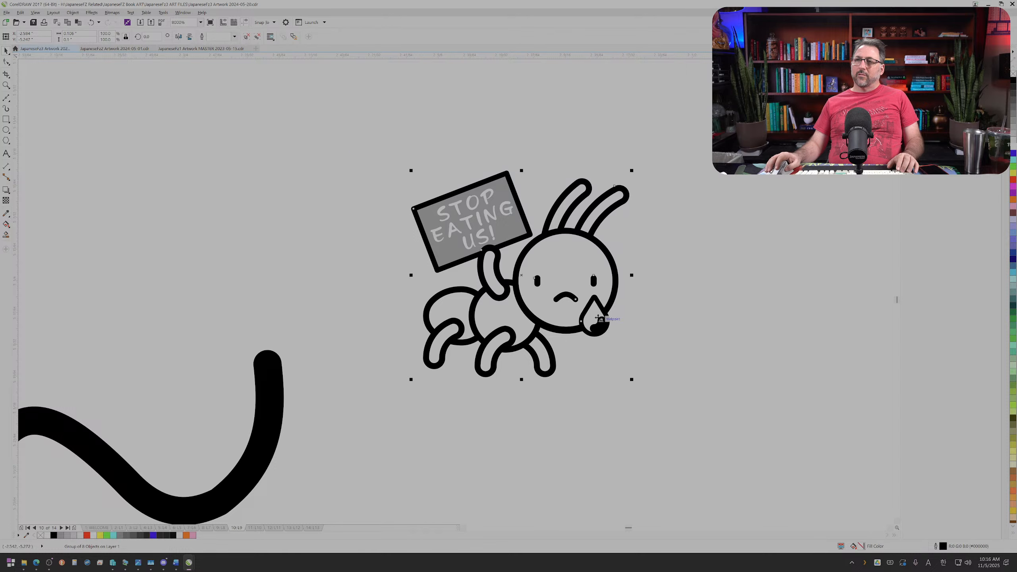
left_click_drag(588, 315, 343, 333)
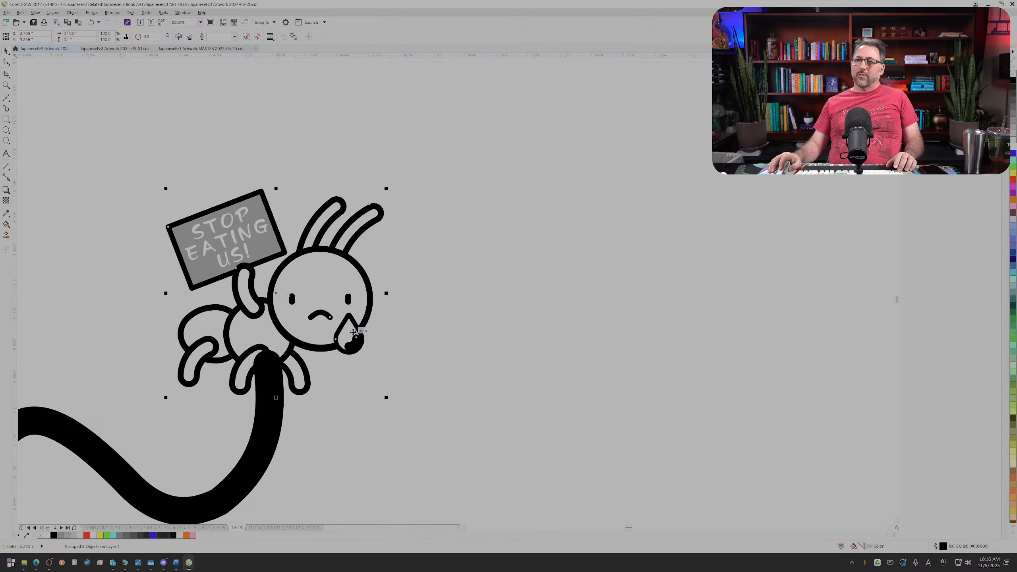
key("ctrl+z")
Step: Set the outline width of the small highlight inside the ant's teardrop to 0.0011 pt
left_click(601, 320, "ctrl")
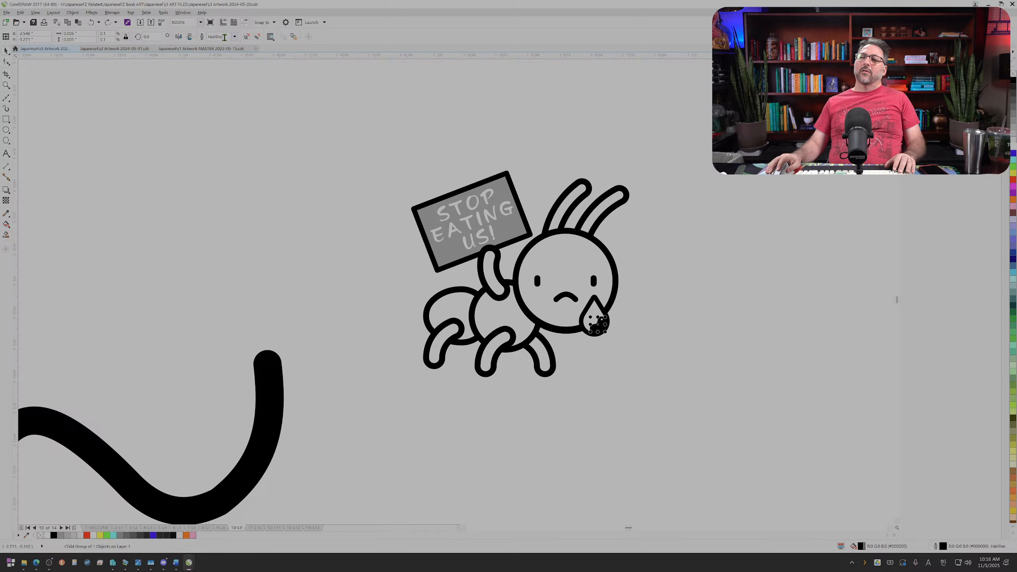
key("F12")
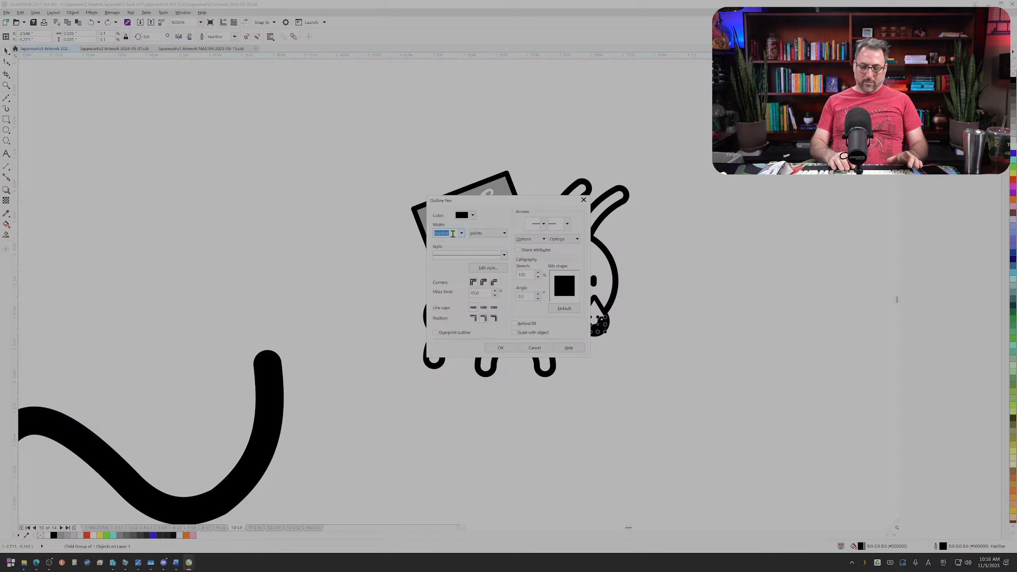
type(".0011")
key("Return")
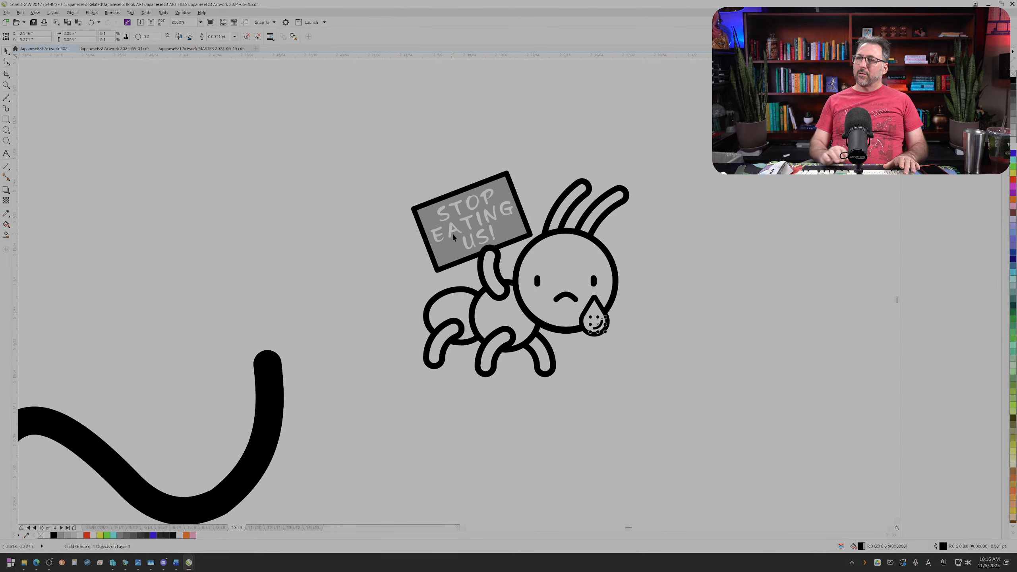
left_click(355, 154)
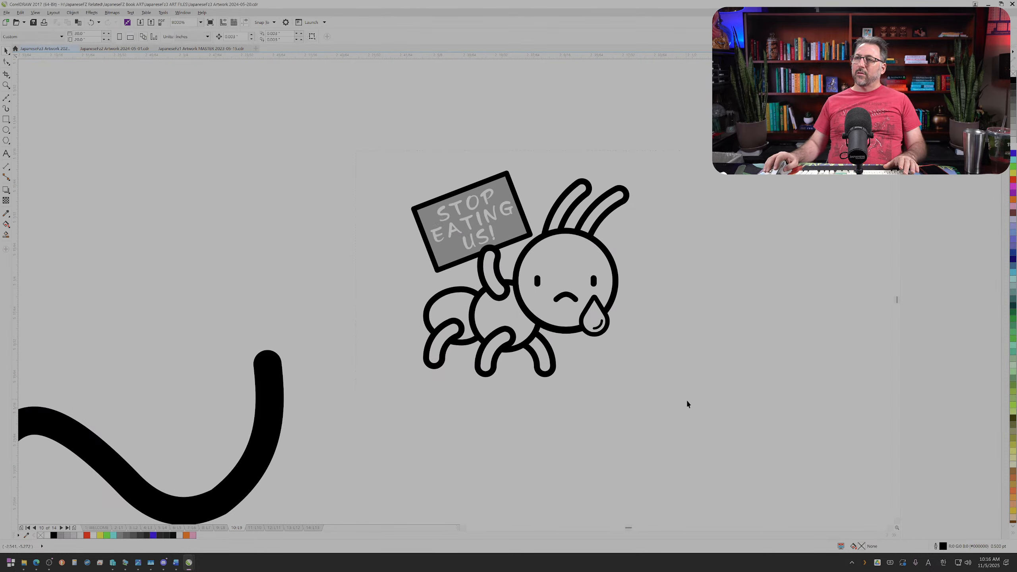
Step: Move the ant together with its white circle onto the end of the tongue and rotate it slightly counterclockwise
left_click_drag(688, 404, 700, 418)
left_click_drag(558, 336, 320, 368)
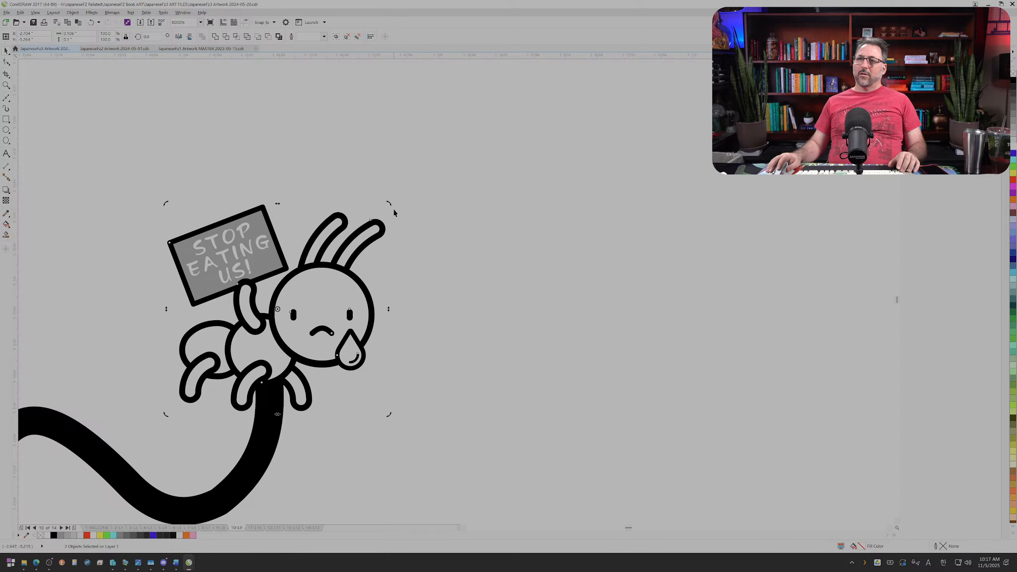
left_click_drag(390, 203, 382, 190)
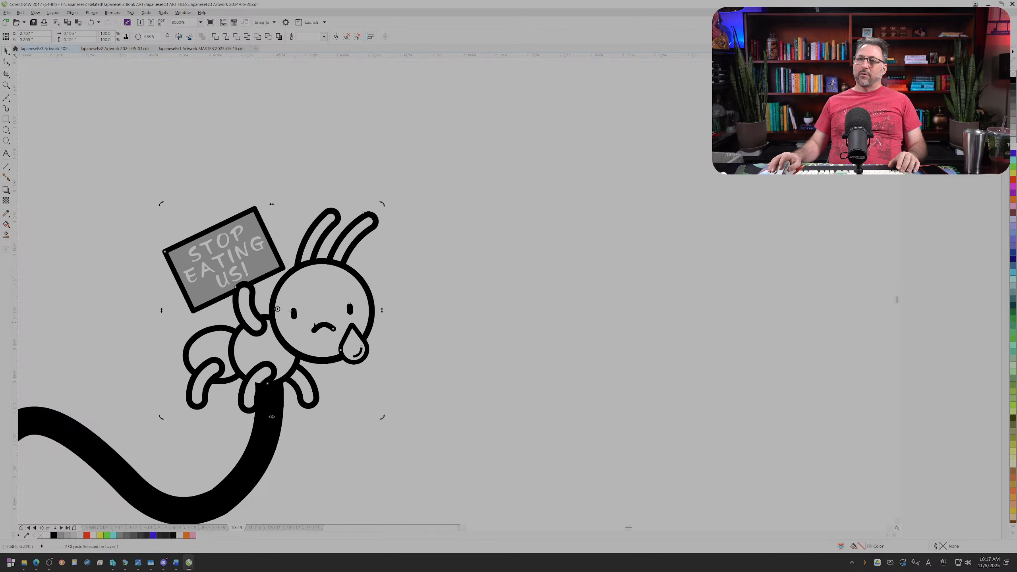
left_click_drag(311, 328, 302, 333)
scroll(295, 340, "down", 3)
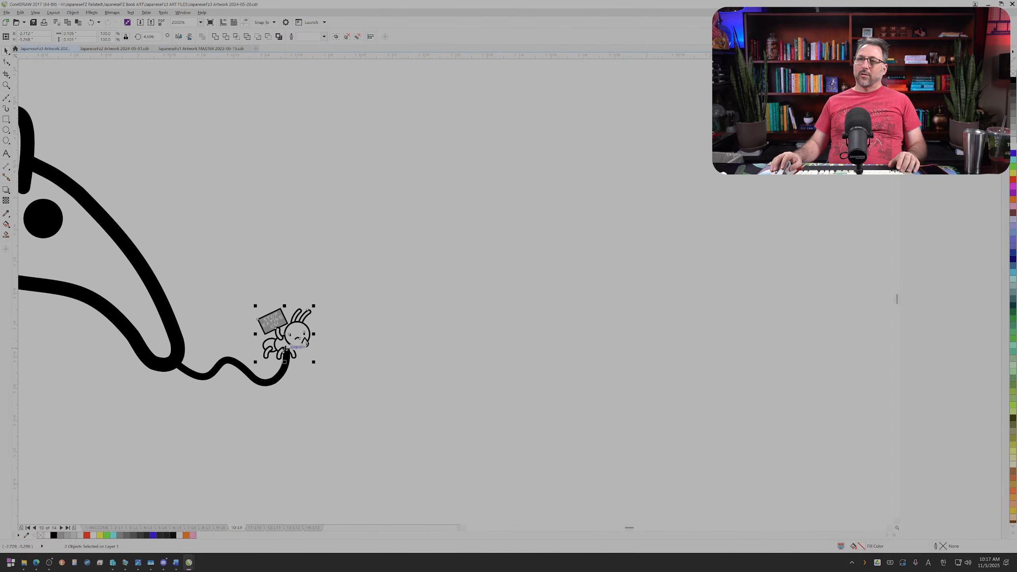
left_click(232, 420)
Step: Move the outline anteater with its tongue and caught ant to the end of the Japanese sentence
scroll(246, 411, "down", 3)
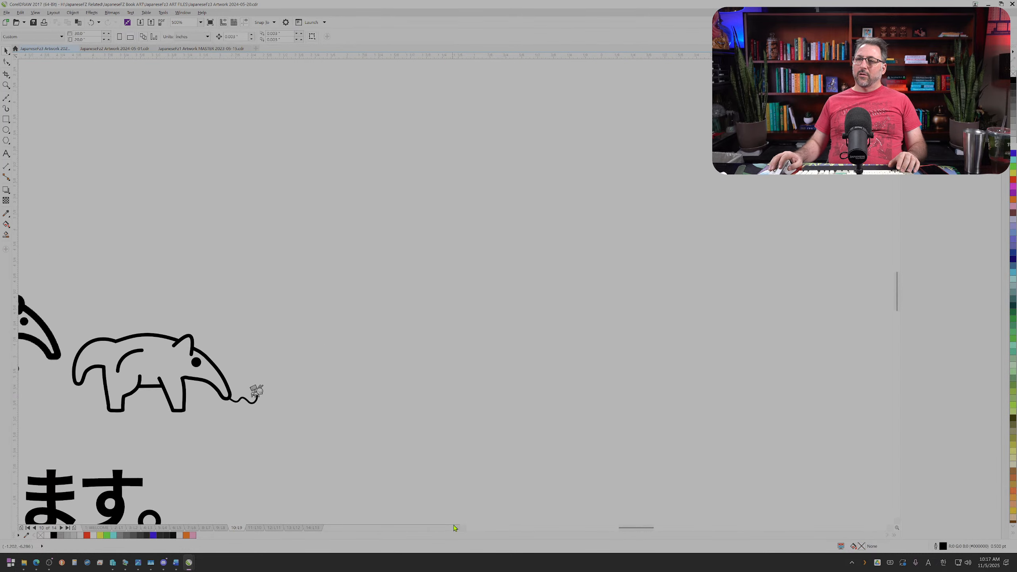
left_click(462, 527)
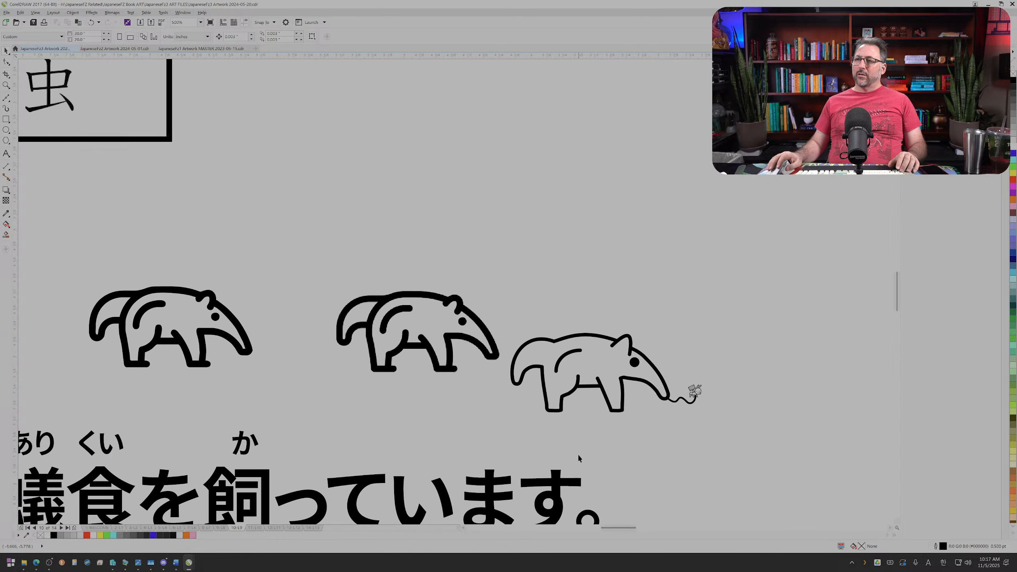
left_click_drag(736, 429, 518, 319)
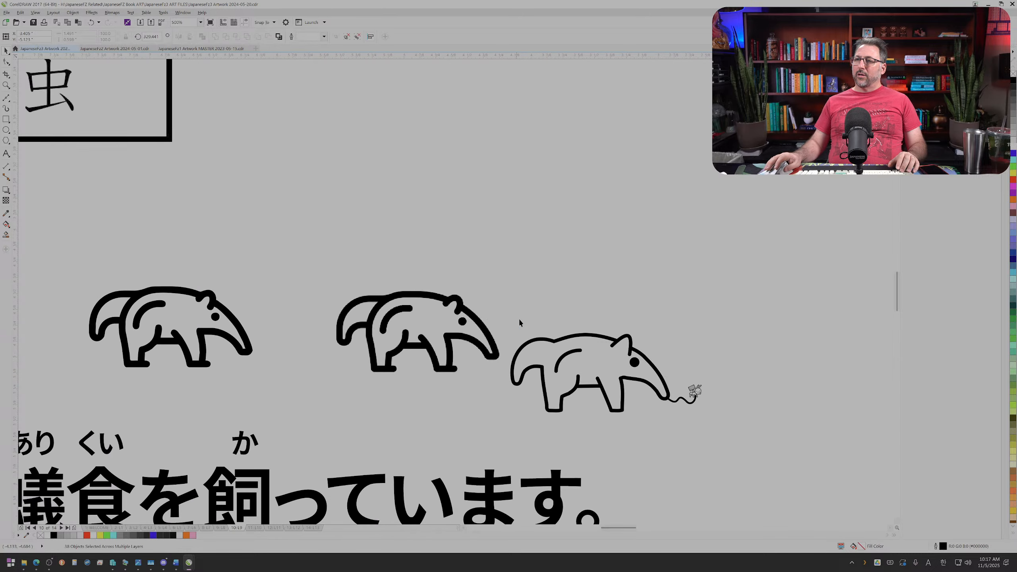
scroll(519, 318, "down", 2)
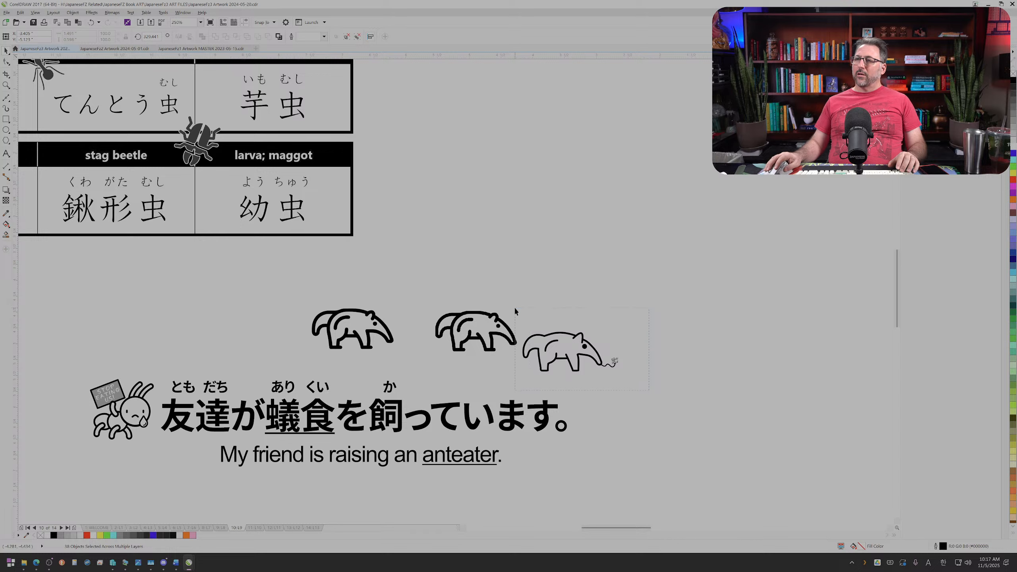
left_click_drag(631, 375, 498, 306)
left_click_drag(557, 352, 609, 413)
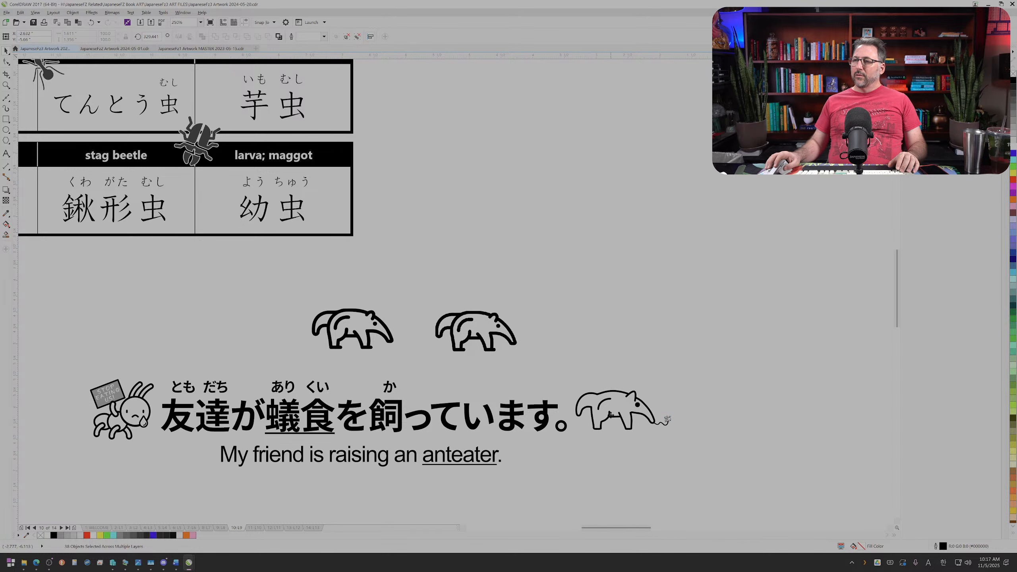
Step: Enlarge the ant on the tongue tip to about 0.17 inch high and rotate it further counterclockwise
scroll(610, 415, "up", 2)
scroll(695, 433, "up", 2)
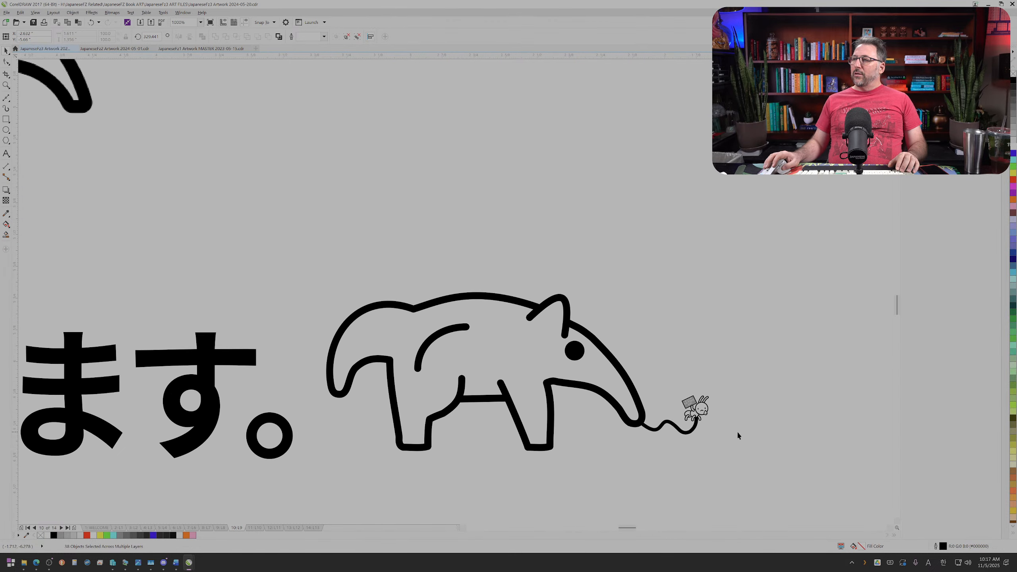
left_click_drag(674, 385, 710, 400)
scroll(708, 411, "up", 2)
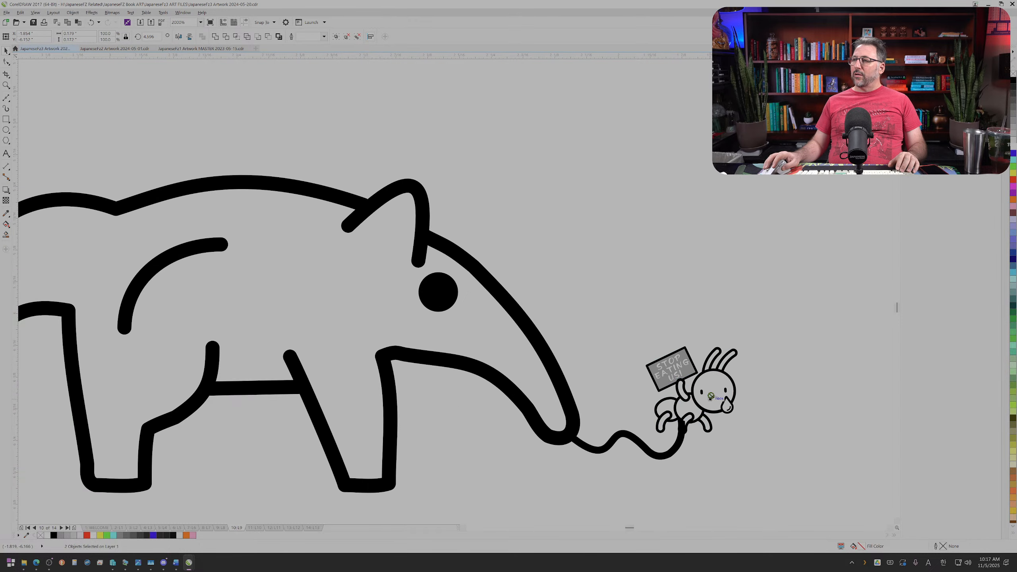
scroll(711, 397, "up", 4)
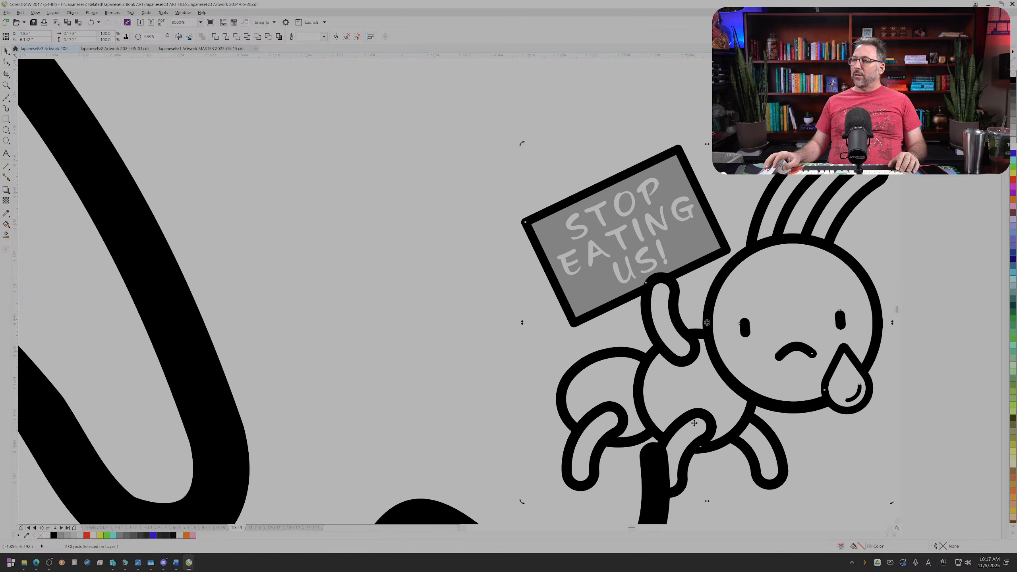
scroll(718, 418, "down", 2)
mouse_move(807, 279)
left_mouse_down()
mouse_move(792, 264)
mouse_move(773, 280)
mouse_move(808, 275)
left_mouse_up()
Step: Fit a flattened copy of the white circle, rotated about 27°, inside the ant's rear body segment and send it to the back
left_click(698, 400)
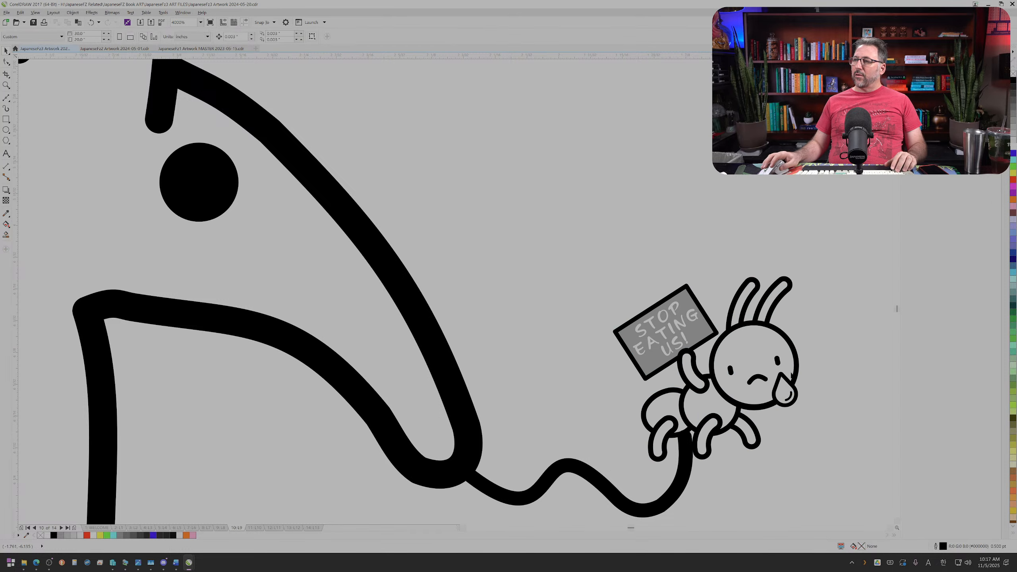
scroll(697, 399, "up", 2)
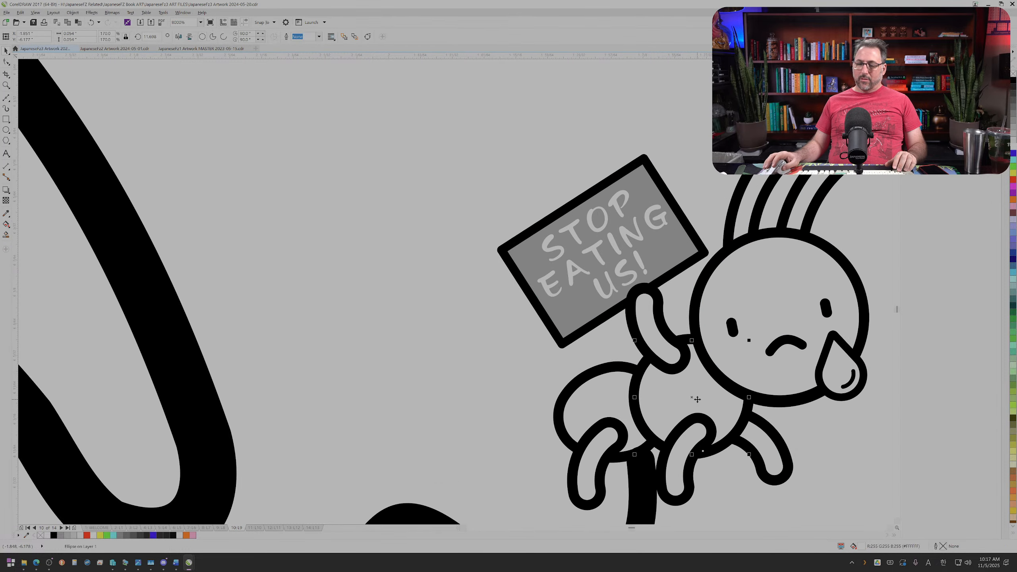
left_click_drag(697, 399, 615, 424)
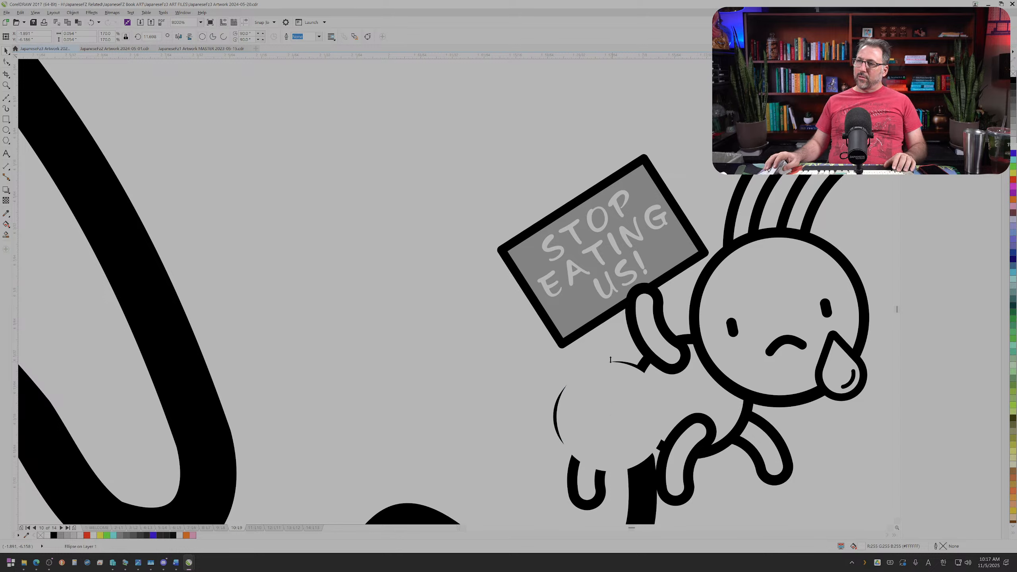
left_click_drag(611, 360, 612, 368)
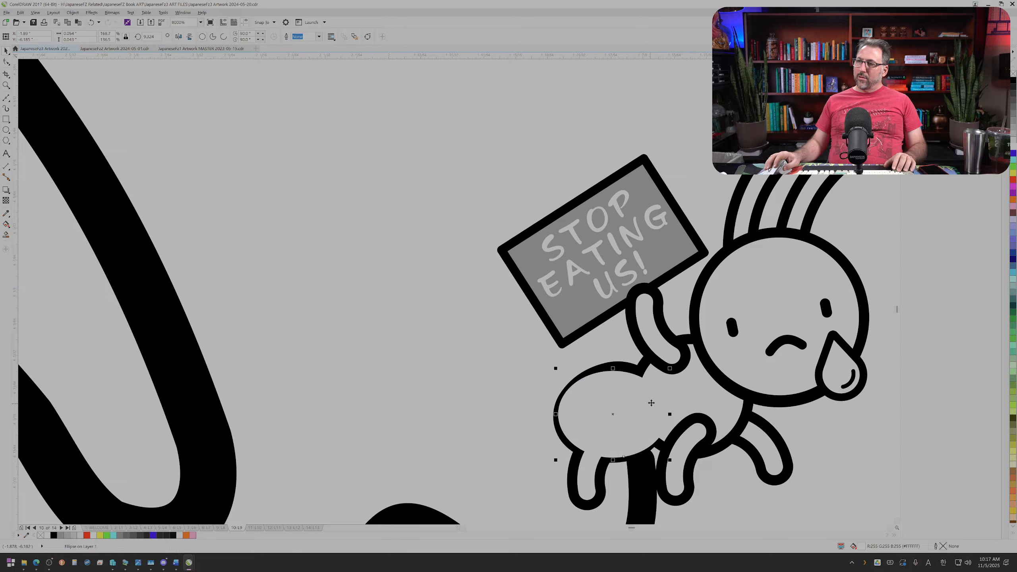
left_click_drag(670, 368, 660, 342)
left_click_drag(629, 402, 627, 397)
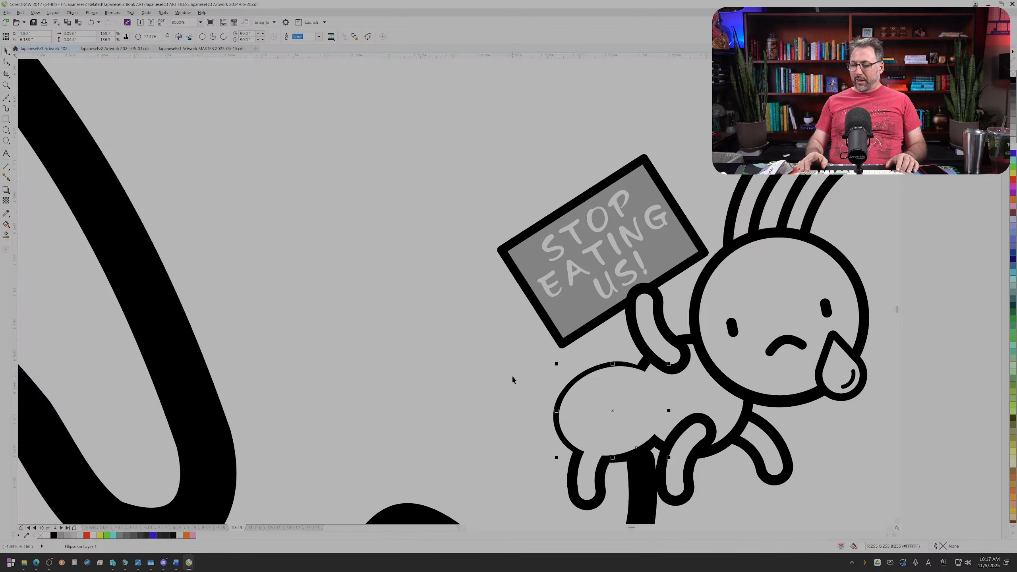
key("shift+Page_Down")
scroll(511, 375, "down", 1)
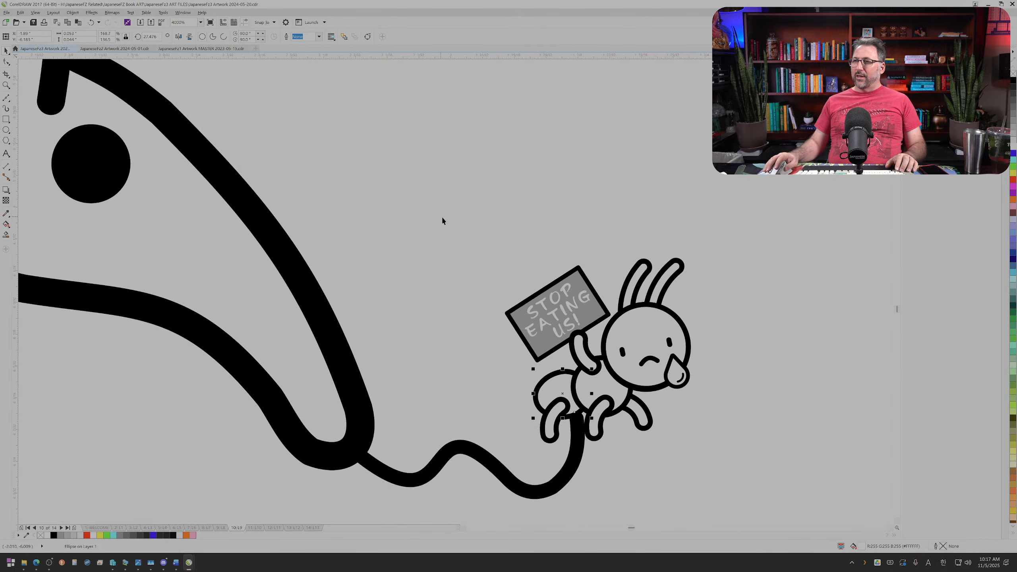
Step: Group the ant with both white fill shapes and shift the group slightly down onto the tongue tip
left_click_drag(745, 458, 756, 463)
key("ctrl+g")
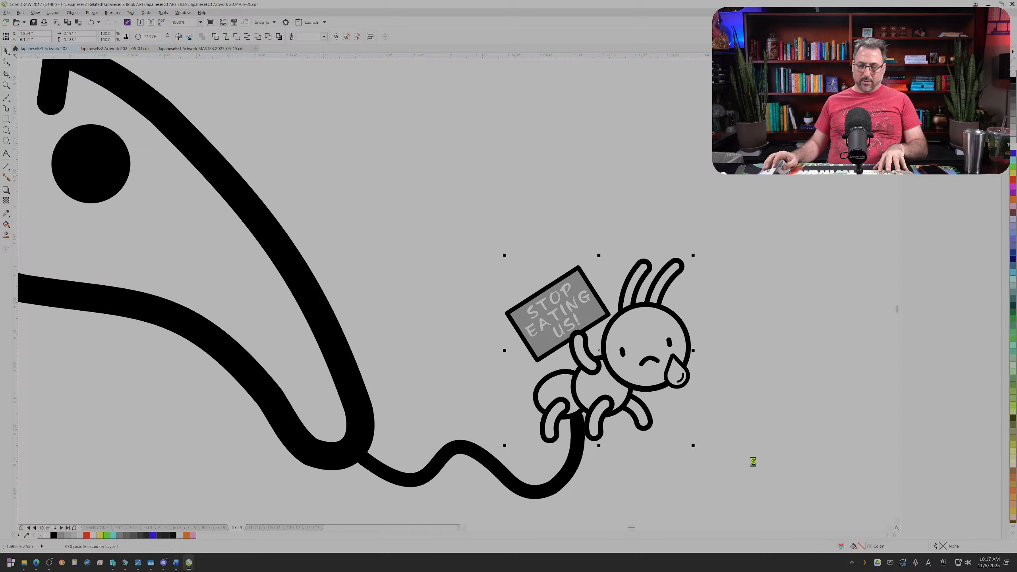
left_click(635, 381)
left_click(636, 390)
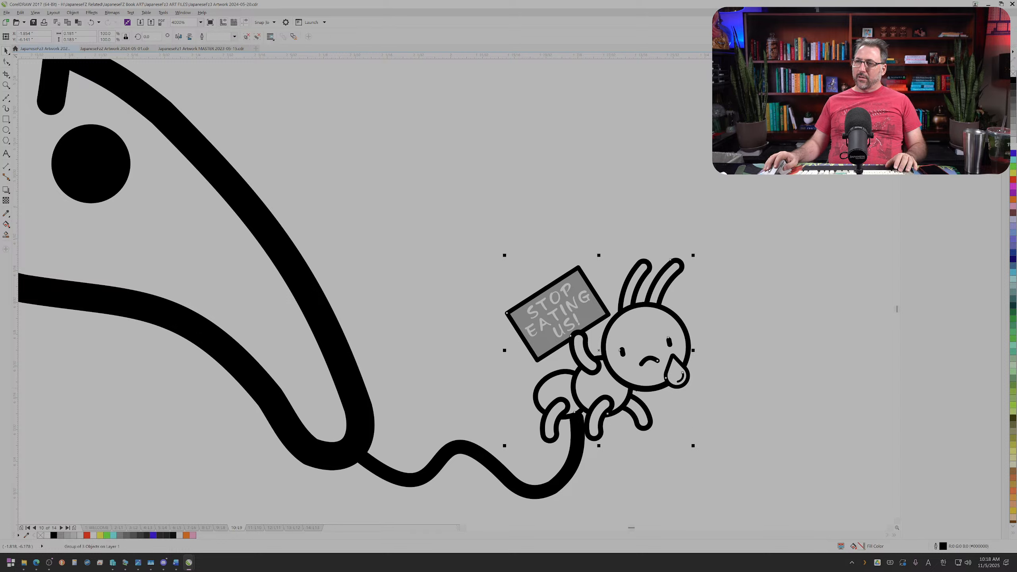
left_click_drag(636, 390, 621, 412)
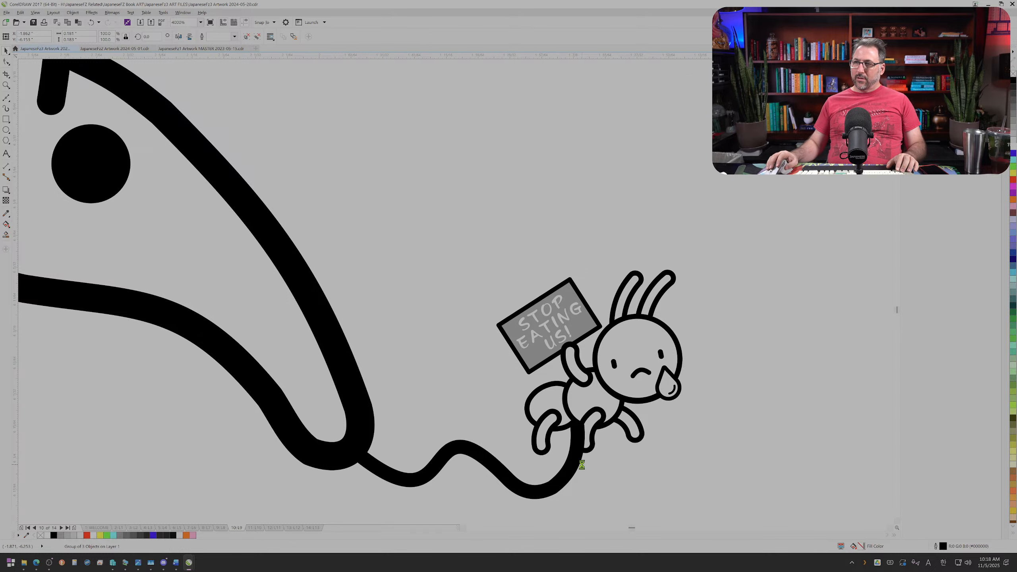
Step: Draw four small overlapping rectangles stepping up along the ant's front leg beside the tongue
scroll(581, 461, "up", 2)
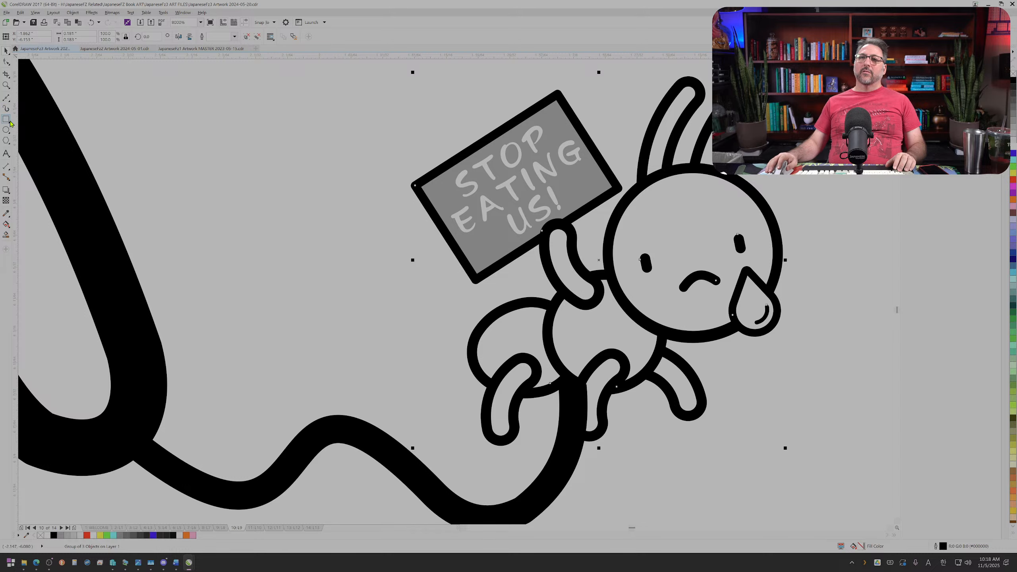
scroll(513, 425, "up", 1)
left_click_drag(643, 442, 695, 373)
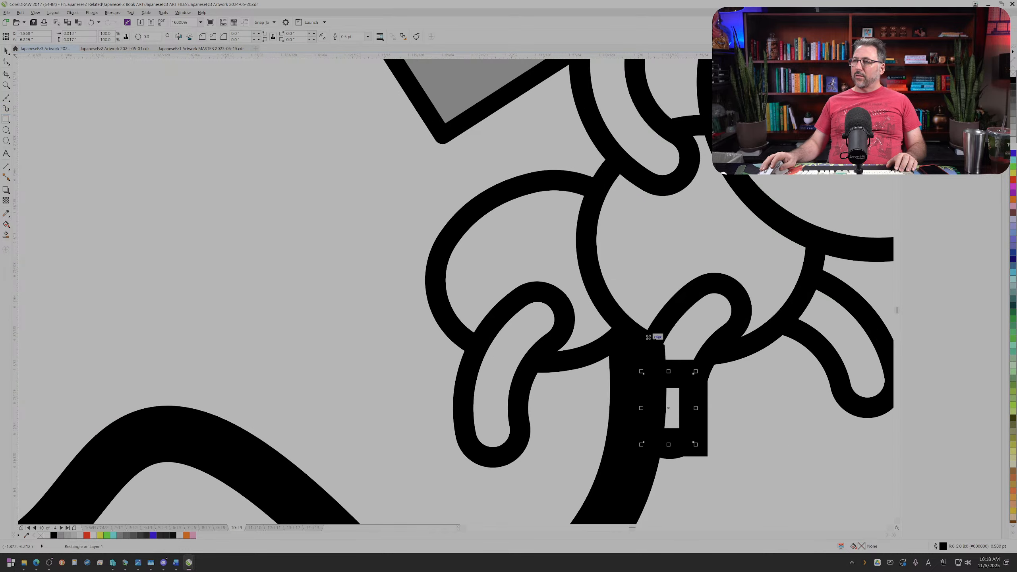
left_click_drag(653, 326, 707, 373)
left_click_drag(682, 299, 733, 330)
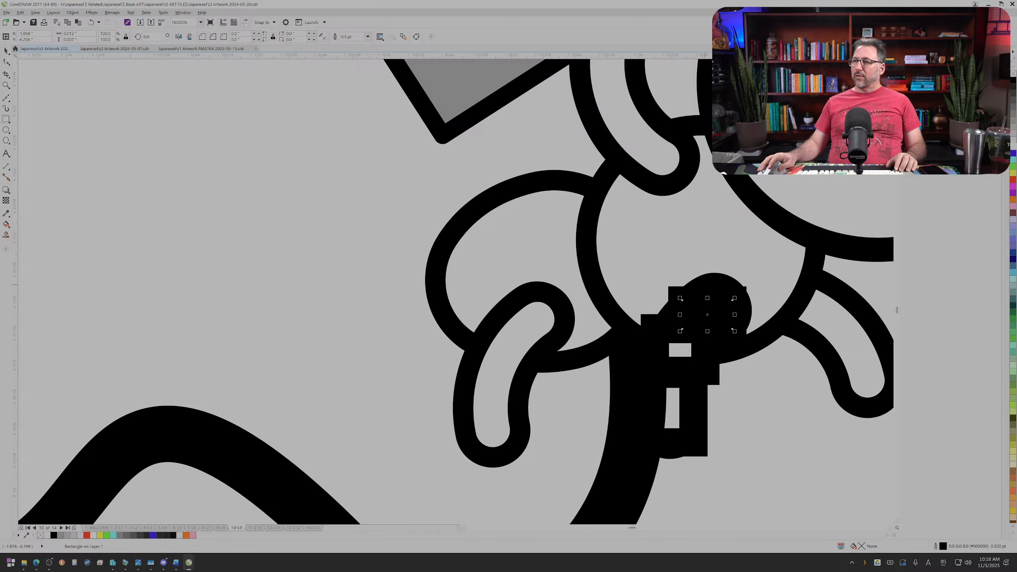
left_click_drag(703, 282, 731, 308)
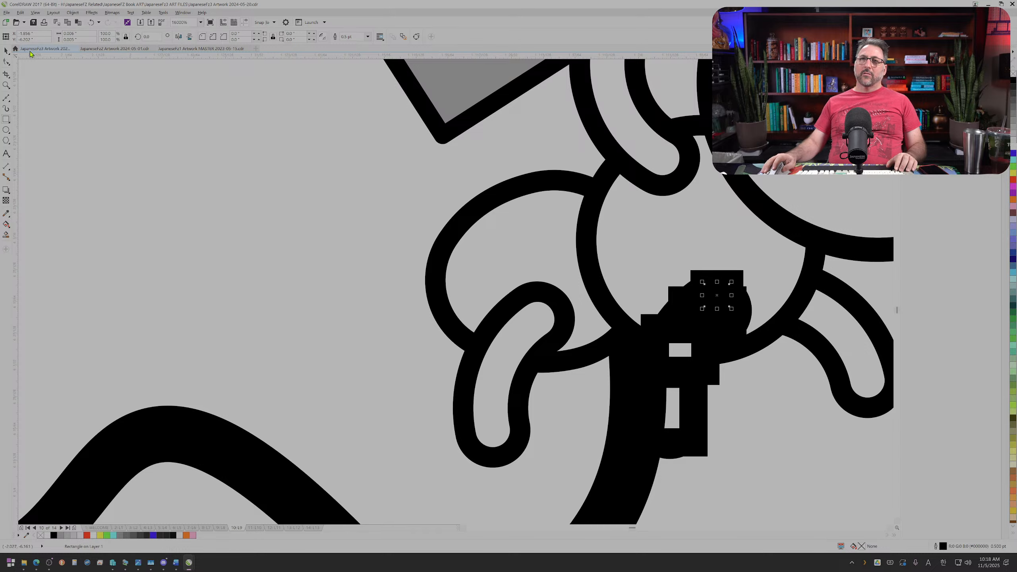
left_click(815, 495)
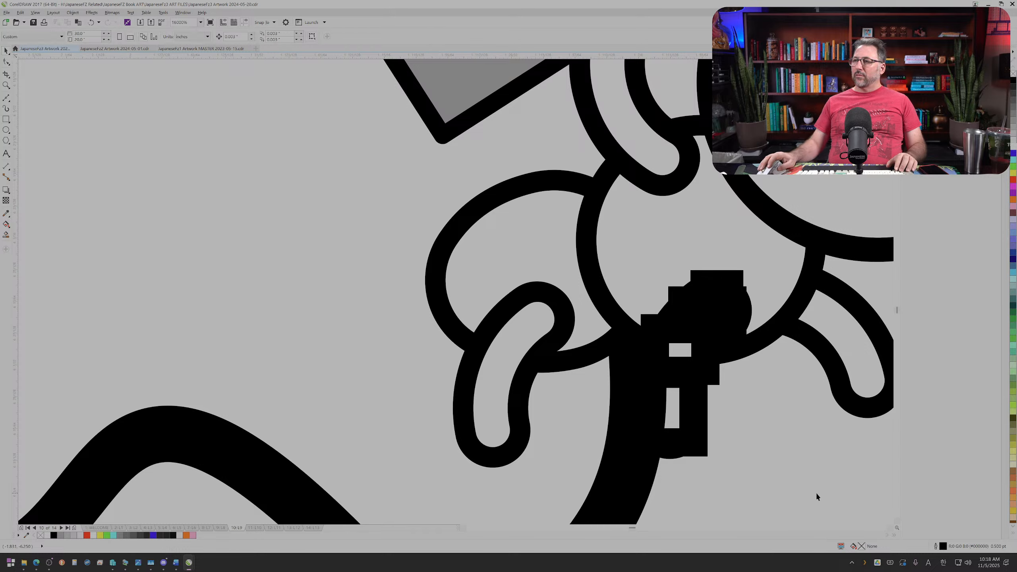
left_click_drag(816, 494, 581, 242)
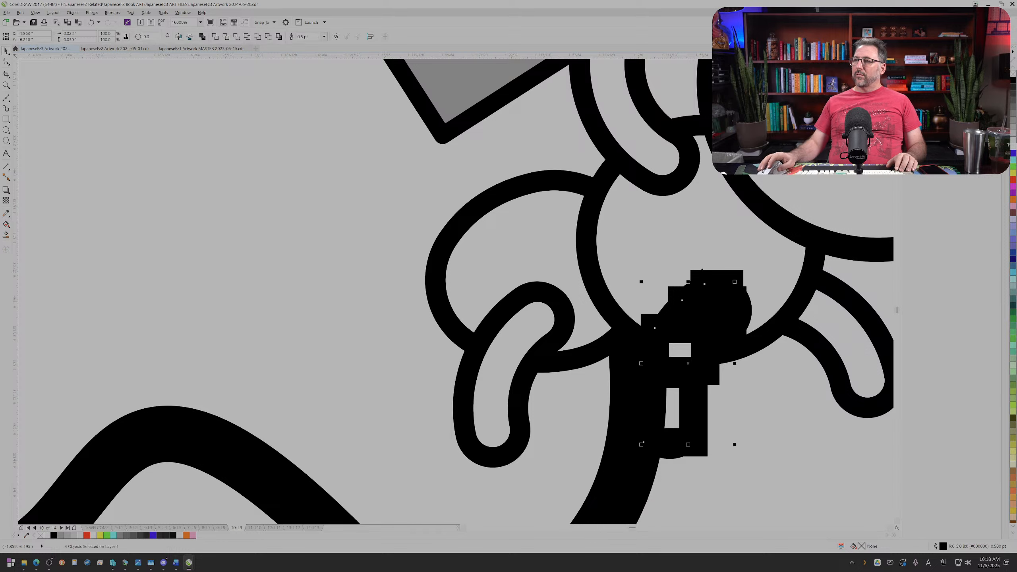
key("Escape")
left_click(716, 282)
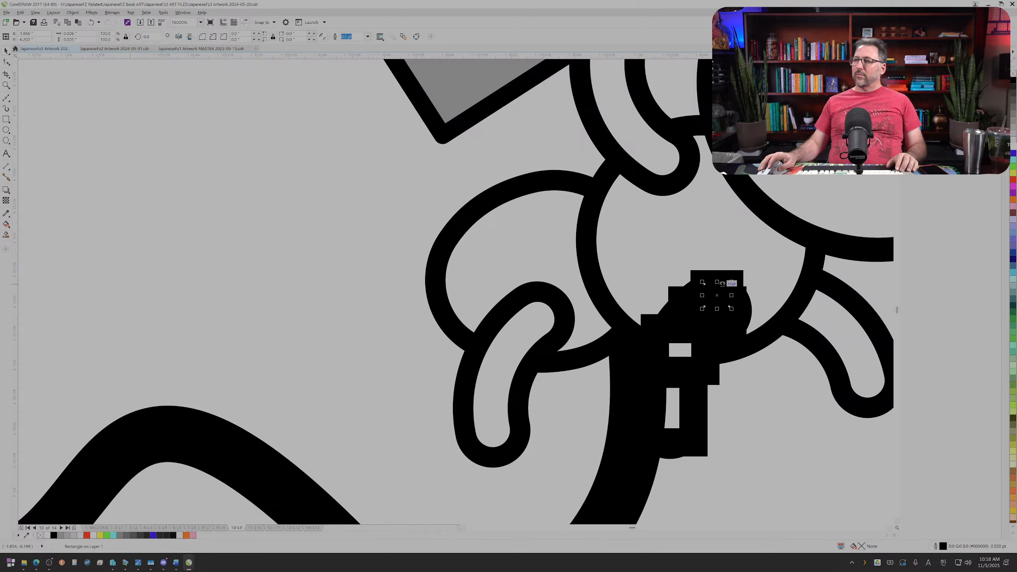
left_click(704, 283, "shift")
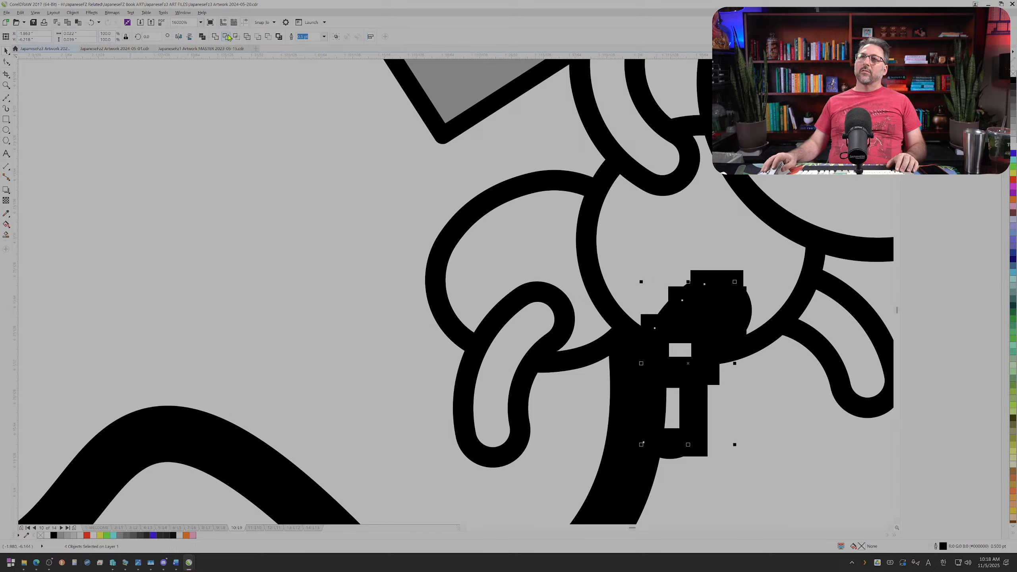
left_click(694, 413)
left_click(655, 327, "shift")
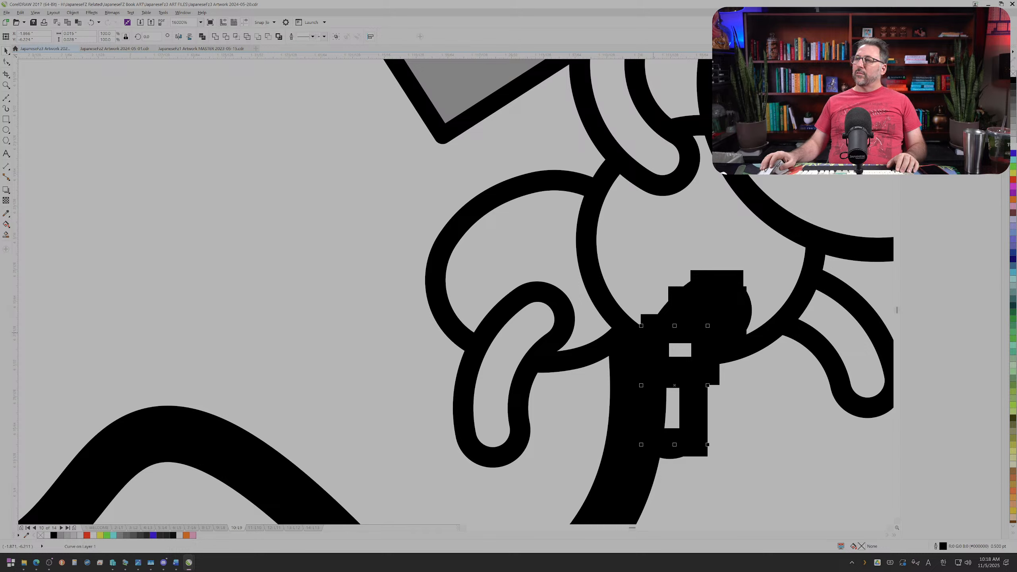
Step: Weld the four rectangles over the ant's front leg into one curve, remove its outline and fill it blue
left_click(712, 276, "shift")
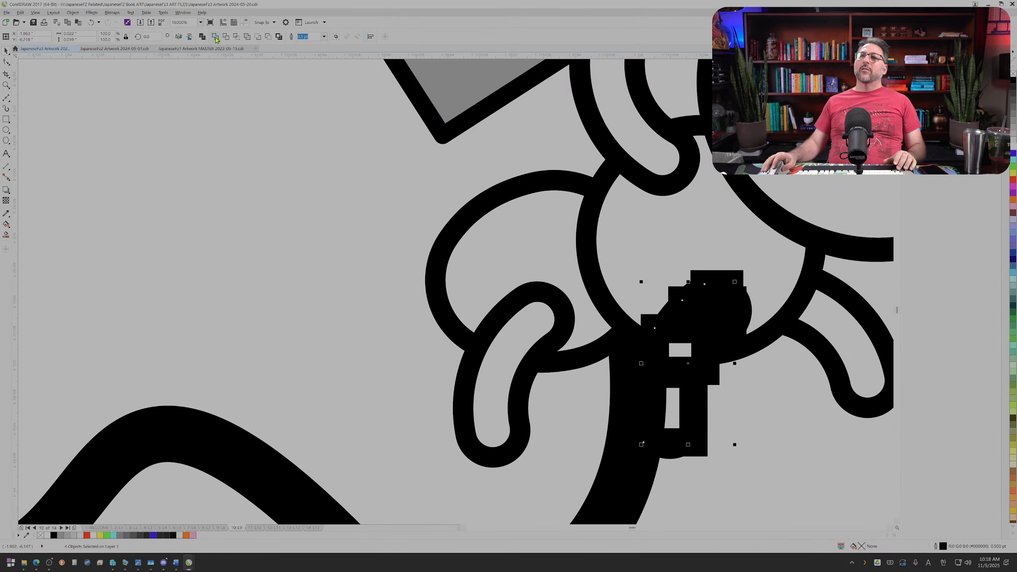
key("ctrl+l")
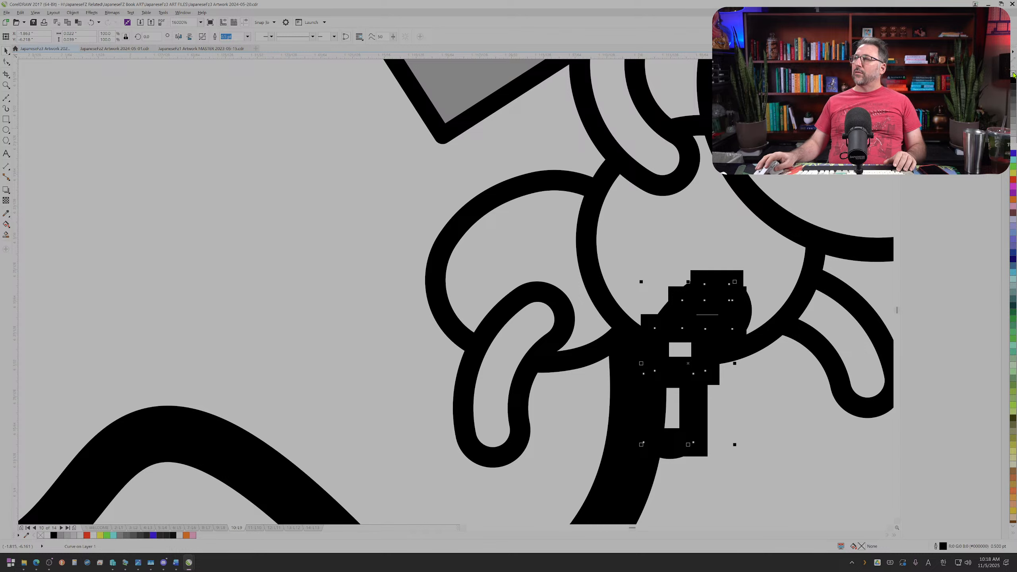
right_click(1014, 74)
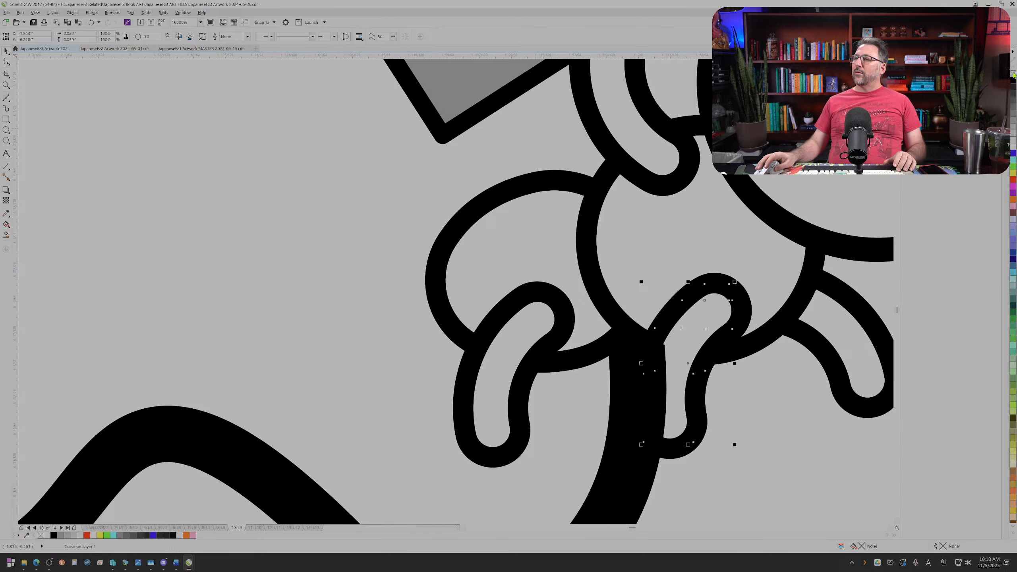
left_click(1014, 156)
Step: Break the blue curve apart and stretch the lowest block upward until it overlaps the block above
scroll(748, 244, "up", 2)
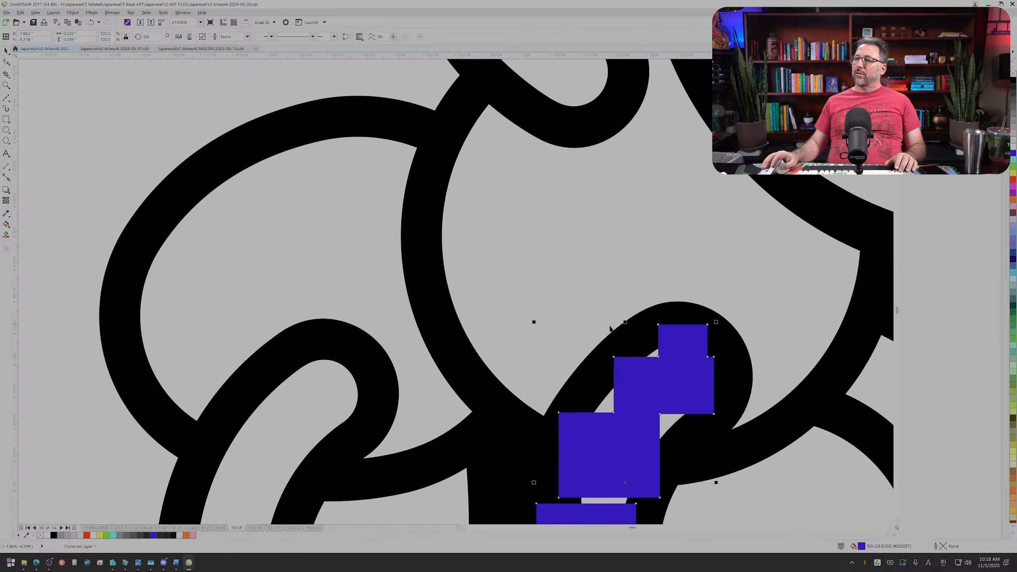
scroll(606, 352, "down", 2)
scroll(614, 419, "up", 2)
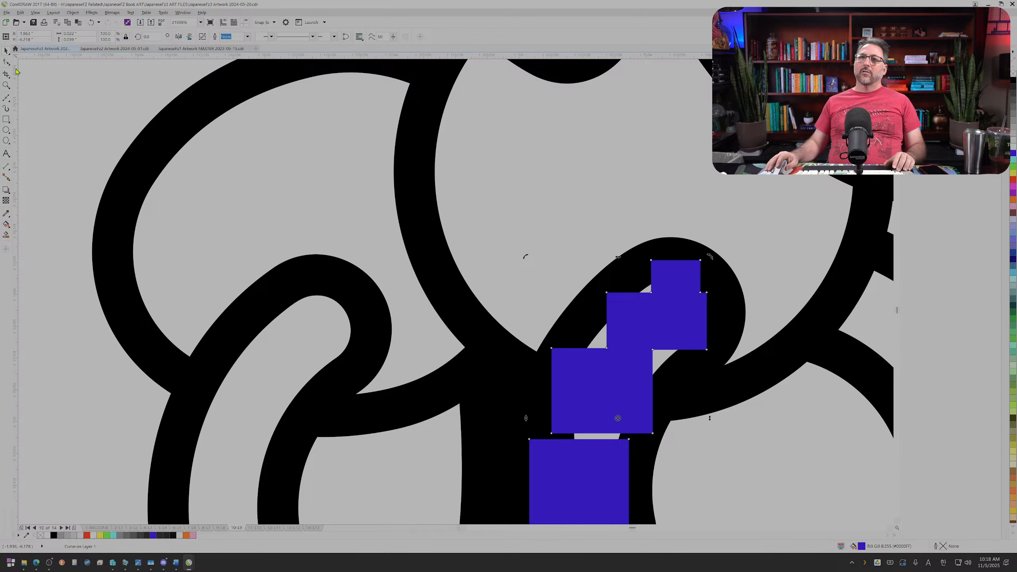
key("F10")
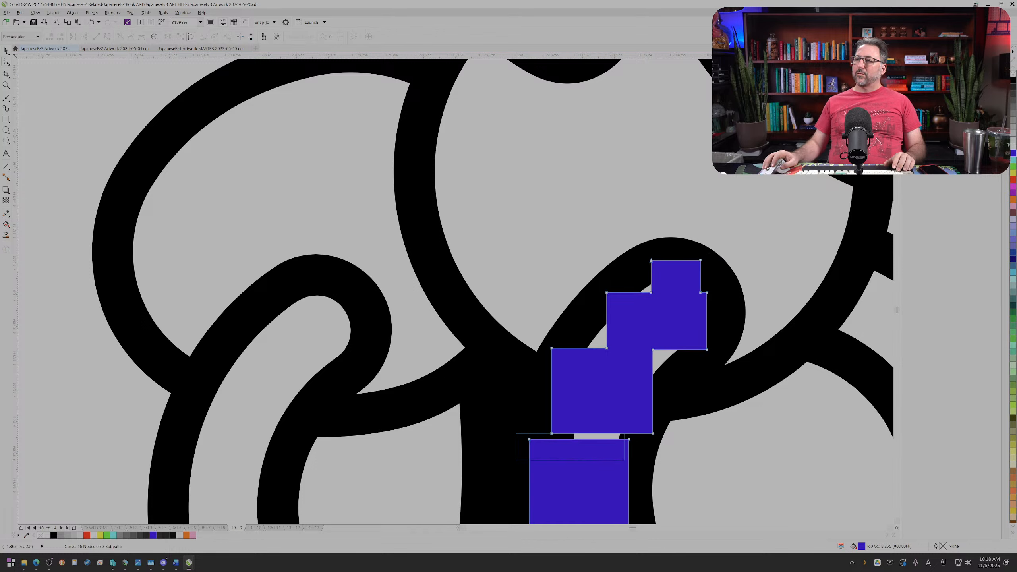
left_click(629, 440)
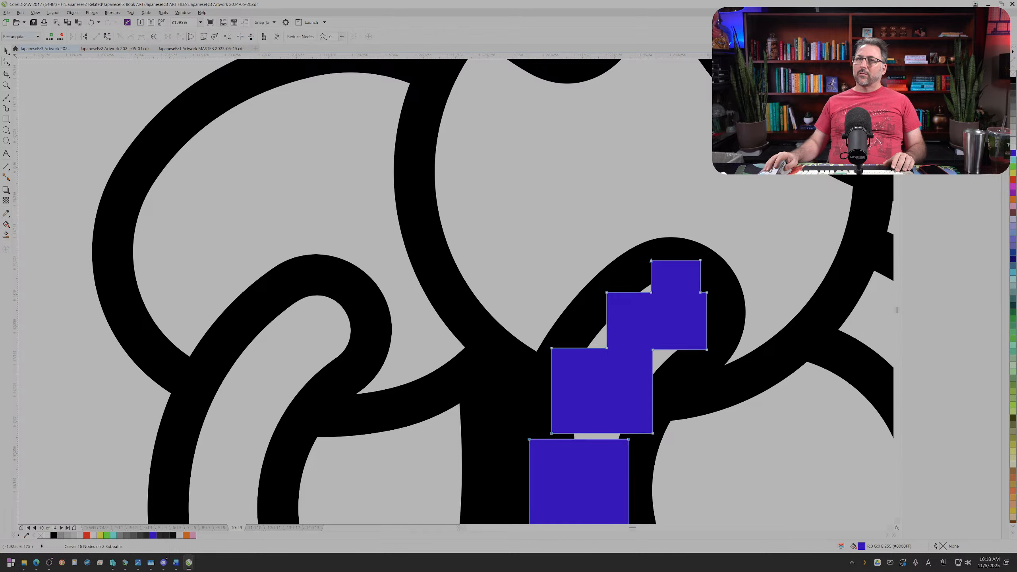
left_click(6, 51)
right_click(604, 352)
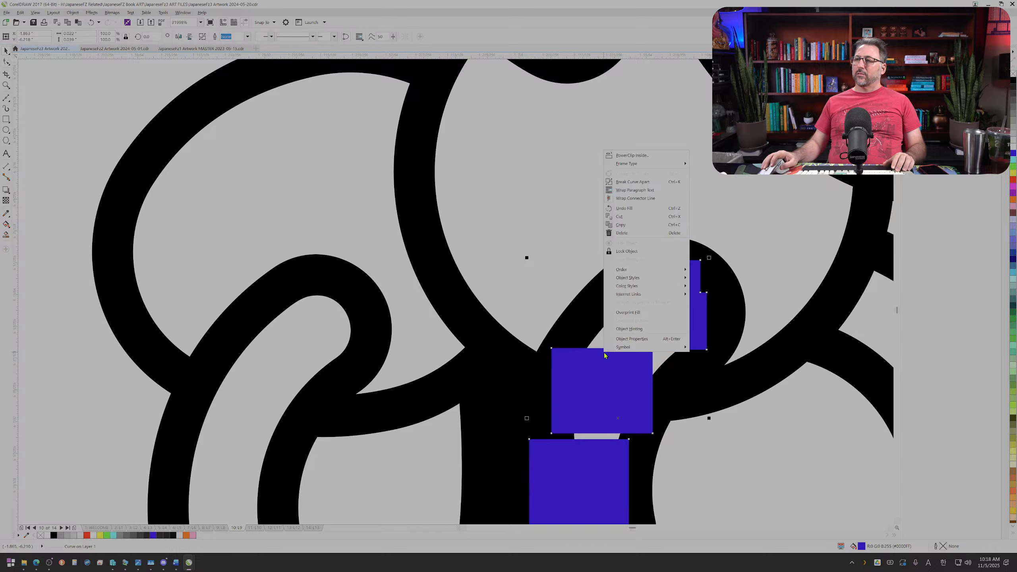
left_click(630, 182)
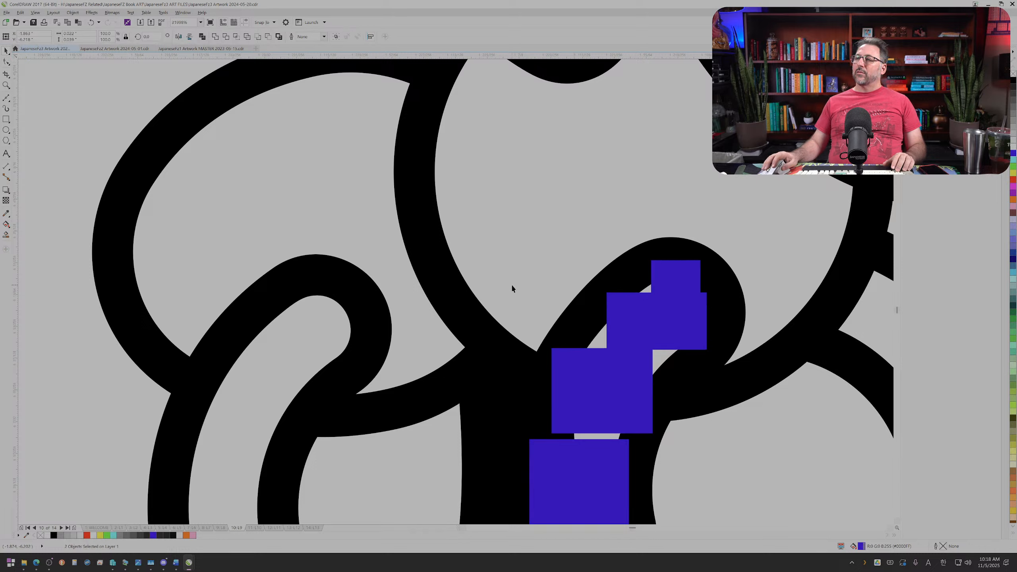
left_click(601, 479)
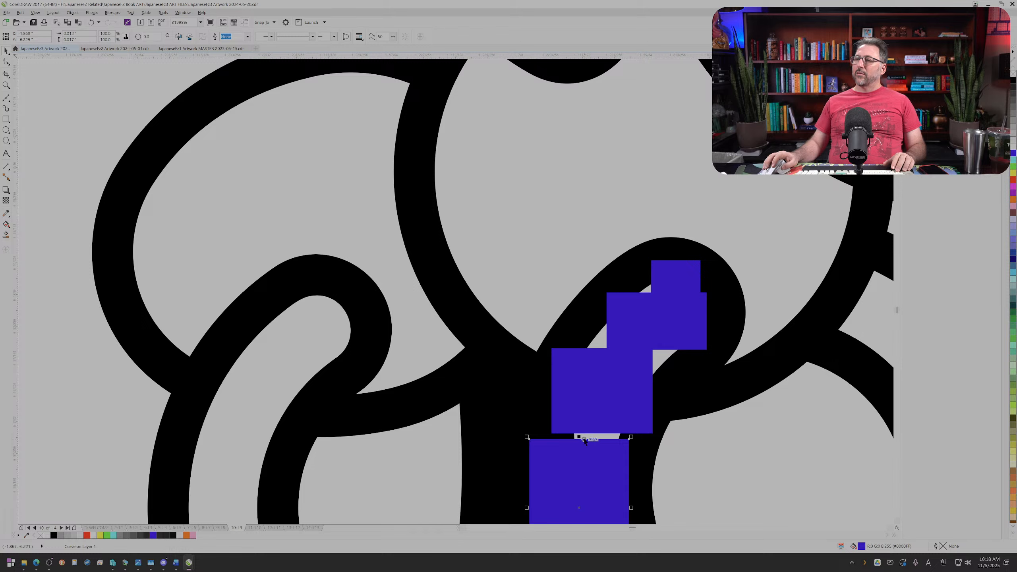
left_click_drag(579, 437, 578, 414)
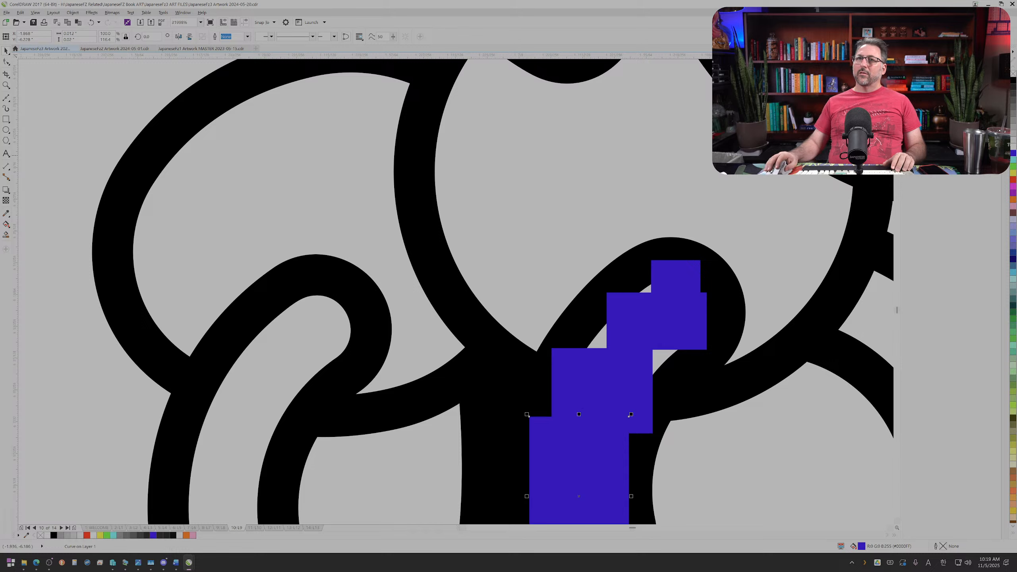
Step: Draw a square about 0.006 inch wide over a gap in the leg, make it green without outline, and place copies over the remaining gaps
left_click(6, 120)
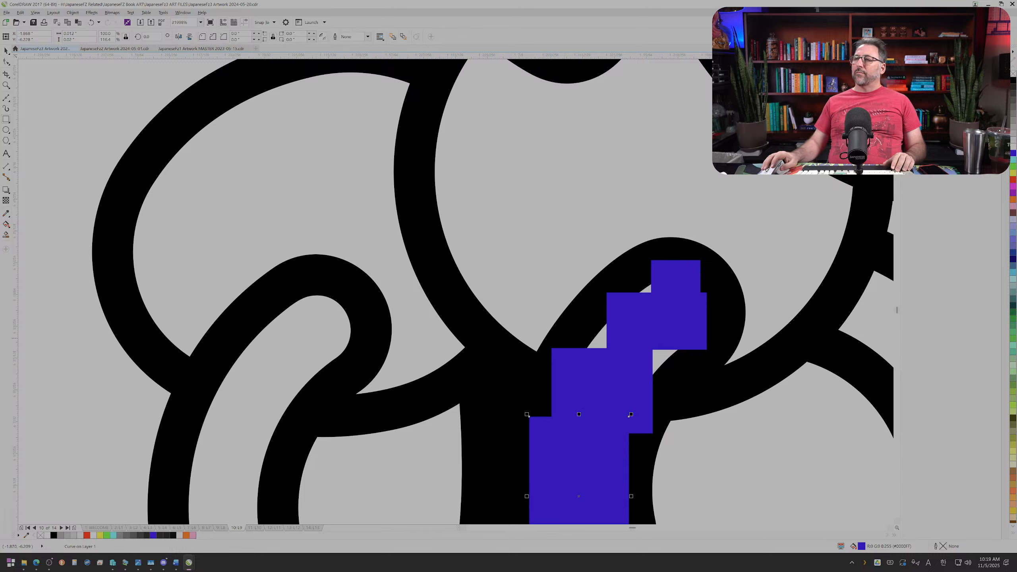
left_click_drag(578, 313, 631, 366)
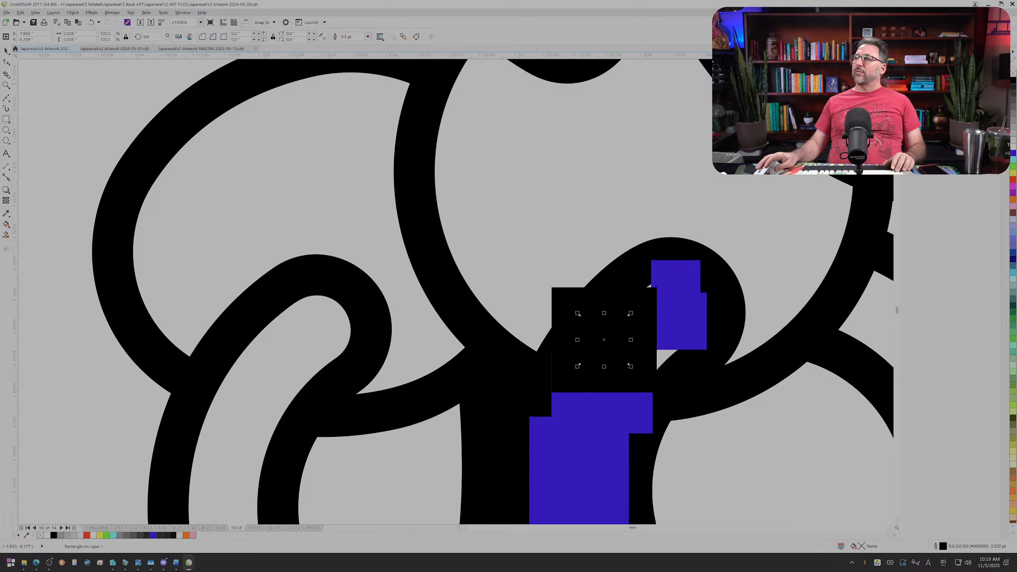
right_click(1013, 72)
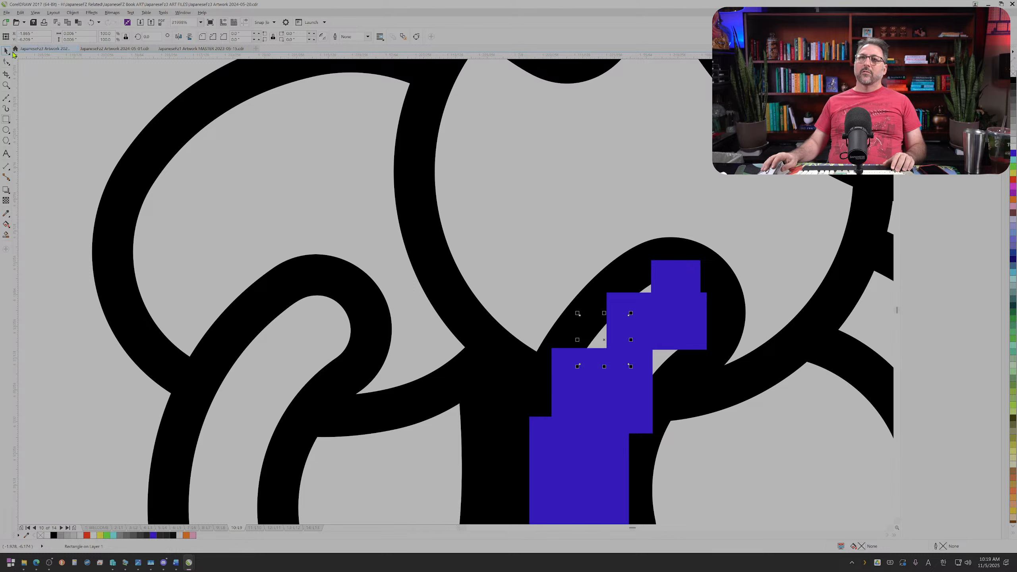
left_click(6, 52)
left_click(524, 176)
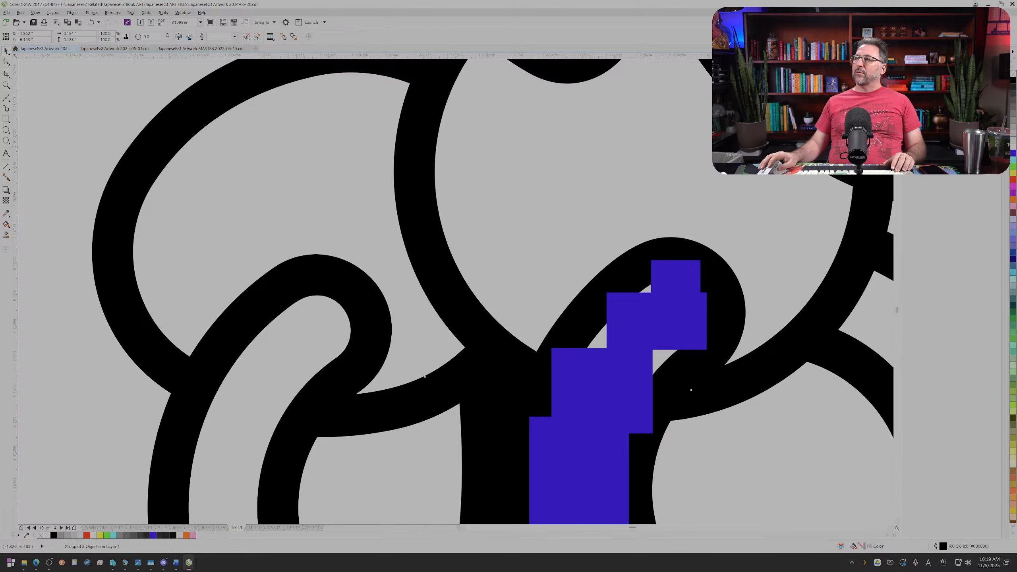
left_click(621, 331)
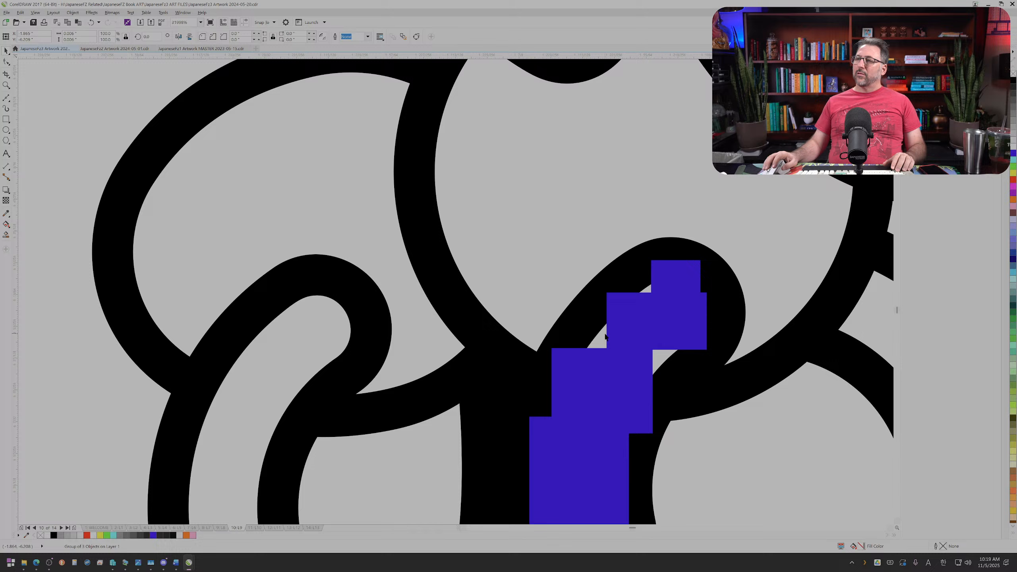
left_click(1012, 166)
left_click_drag(663, 360, 649, 298)
right_click(665, 360)
scroll(649, 297, "down", 2)
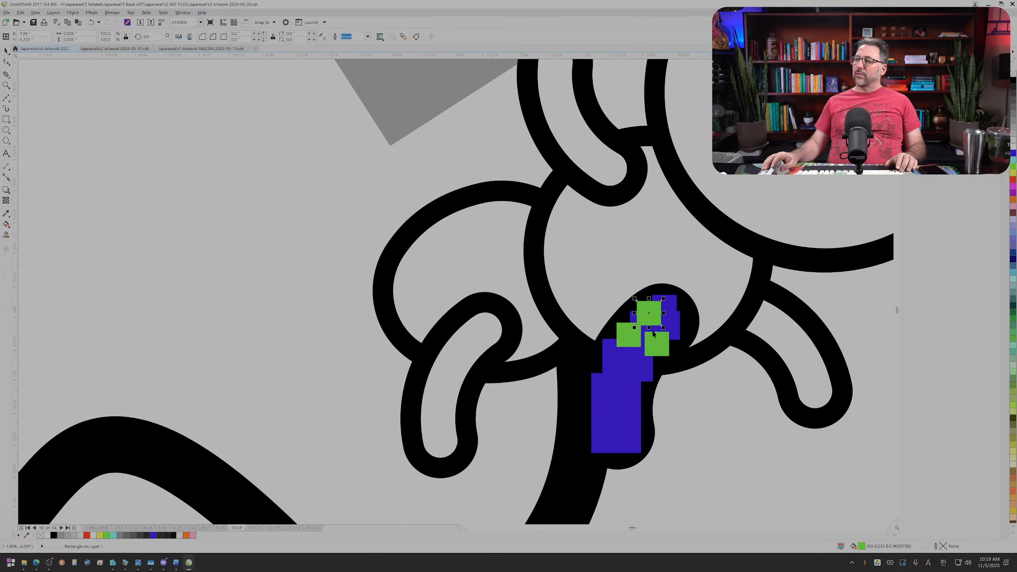
Step: Weld the blue and green pieces on the ant's leg into a single shape and fill it white
scroll(675, 428, "down", 1)
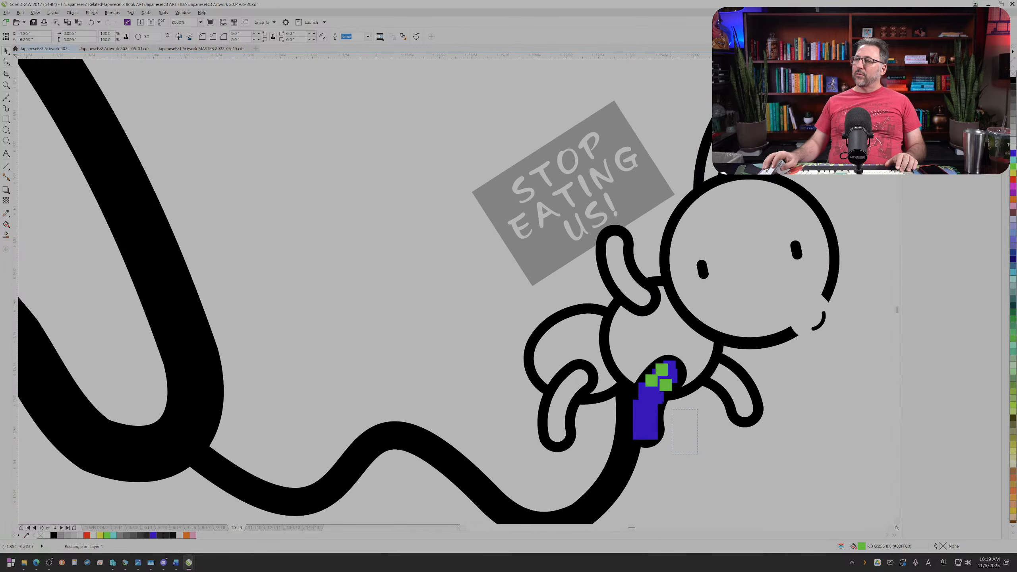
left_click_drag(672, 410, 624, 371)
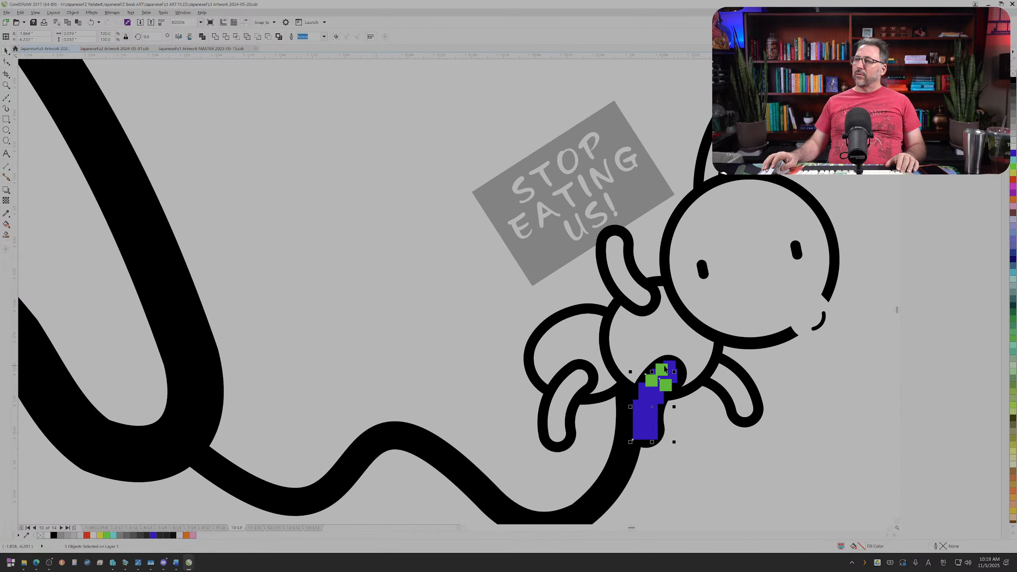
left_click(674, 369, "shift")
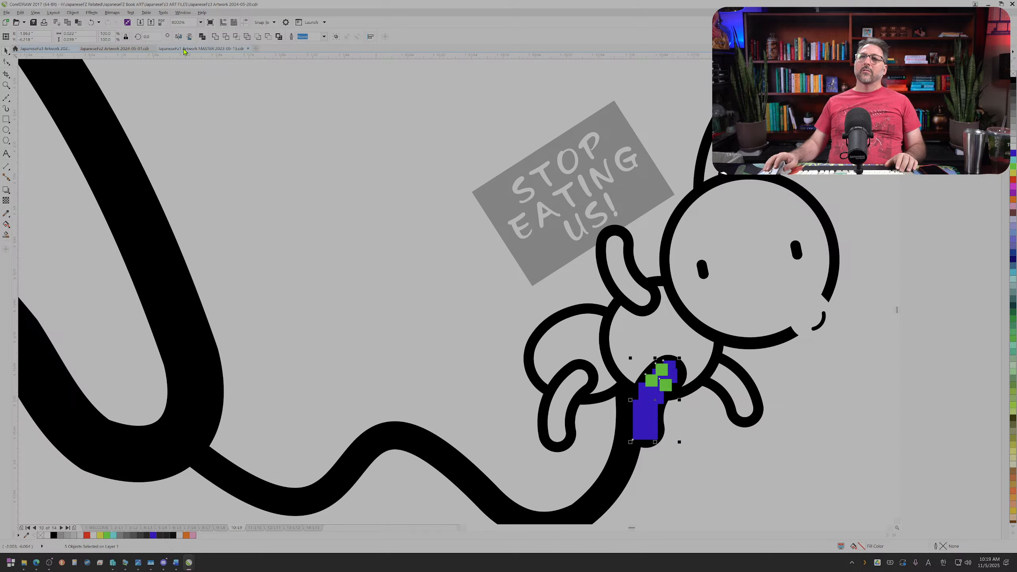
left_click(216, 37)
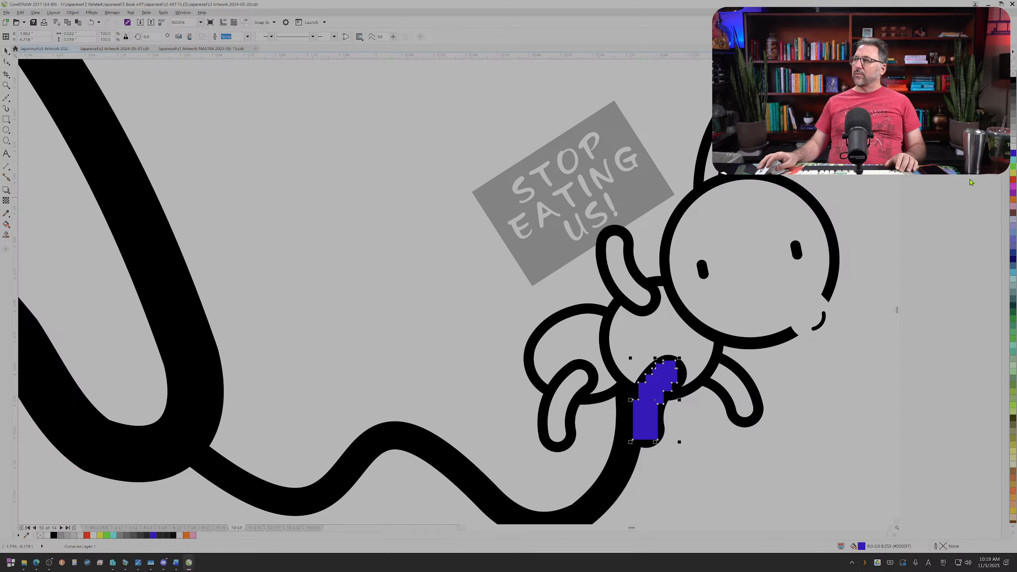
left_click(1013, 149)
Step: Bring the ant group to the front, above the white leg fill and the tongue
left_click(776, 335)
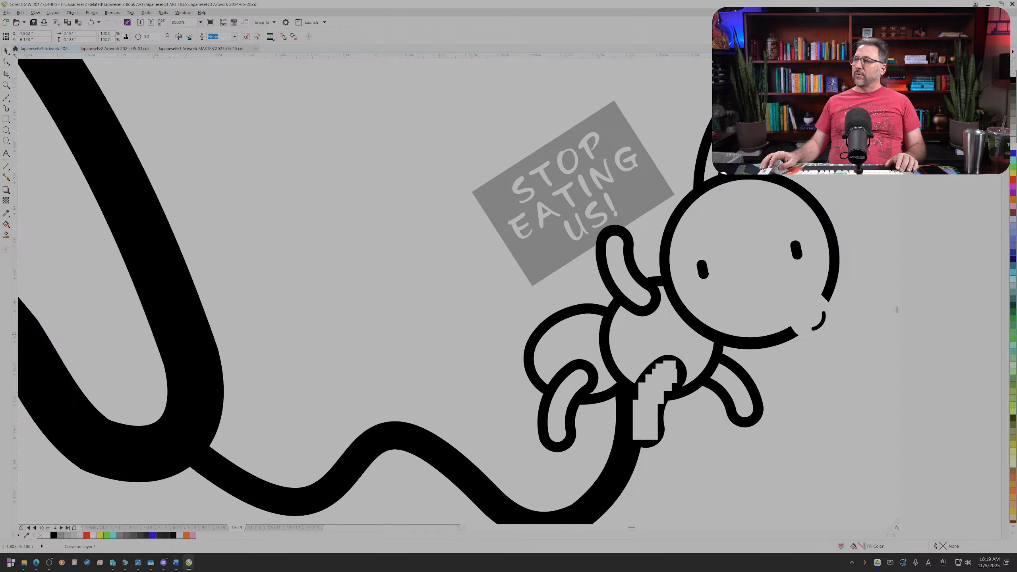
key("shift+Page_Up")
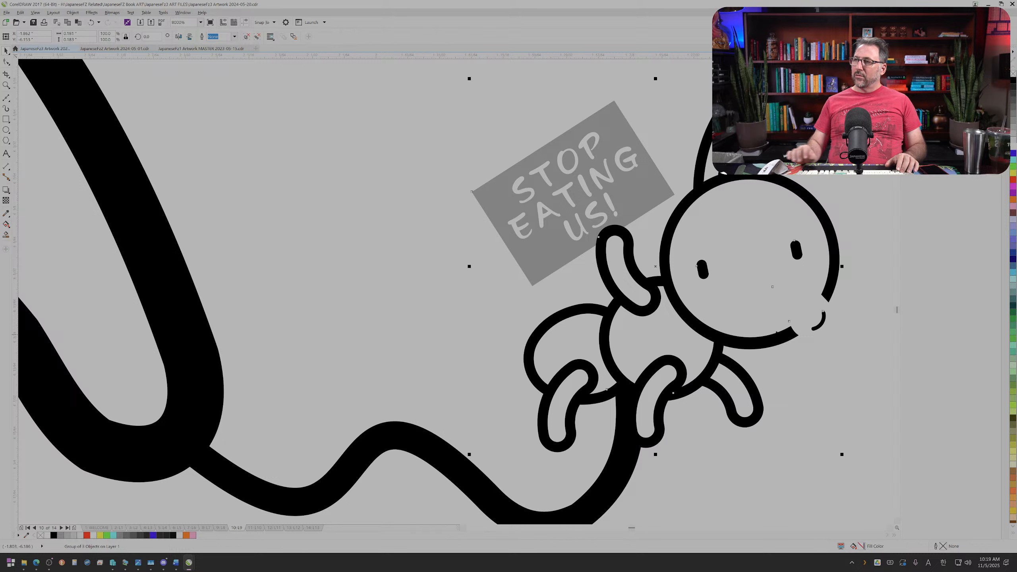
scroll(784, 336, "down", 1)
scroll(818, 333, "down", 2)
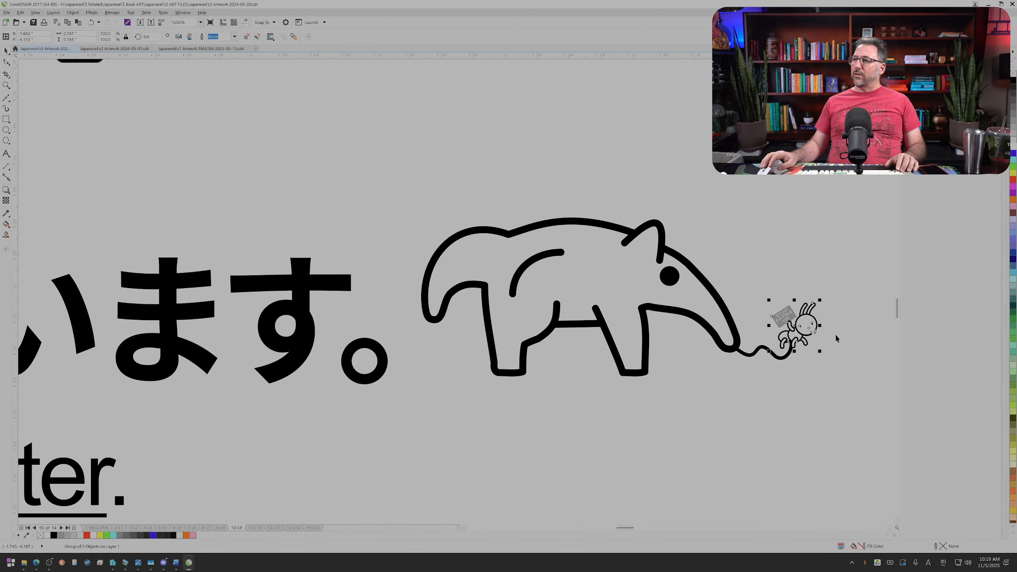
Step: Give only the rectangle of the ant's STOP EATING US! sign a black hairline outline, leaving the lettering without one
scroll(853, 340, "up", 2)
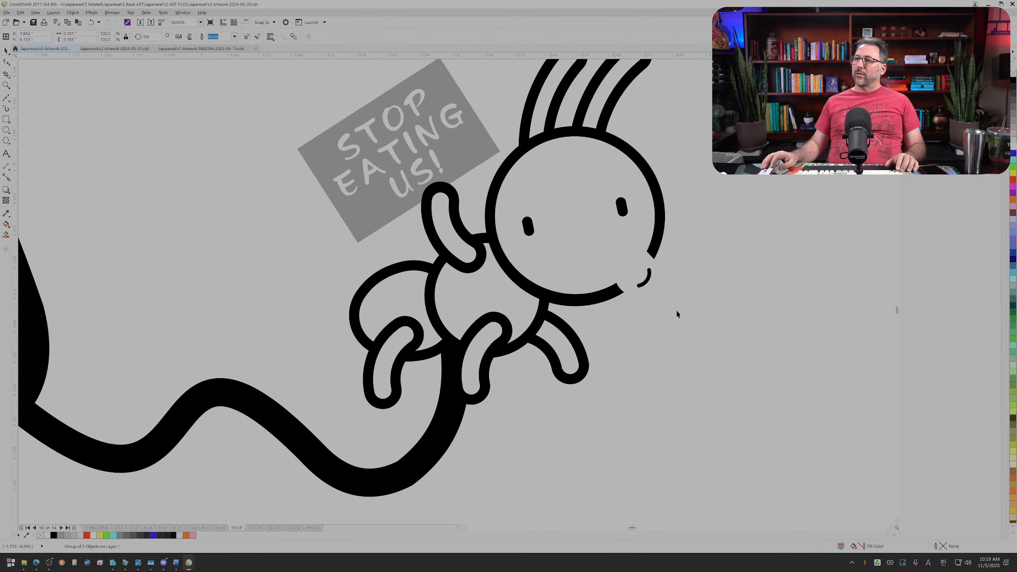
left_click(572, 241)
left_click(641, 264)
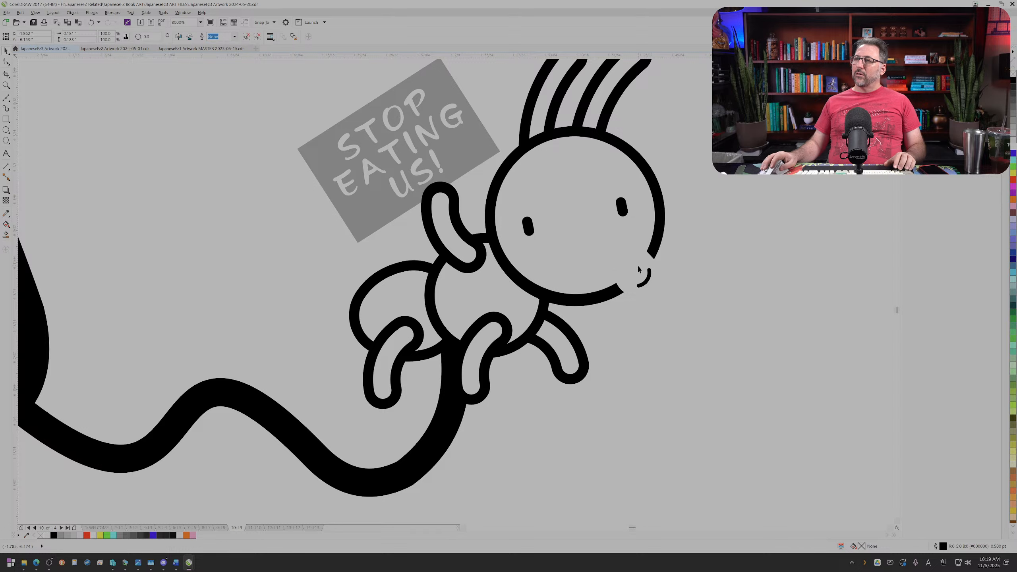
left_click(664, 290)
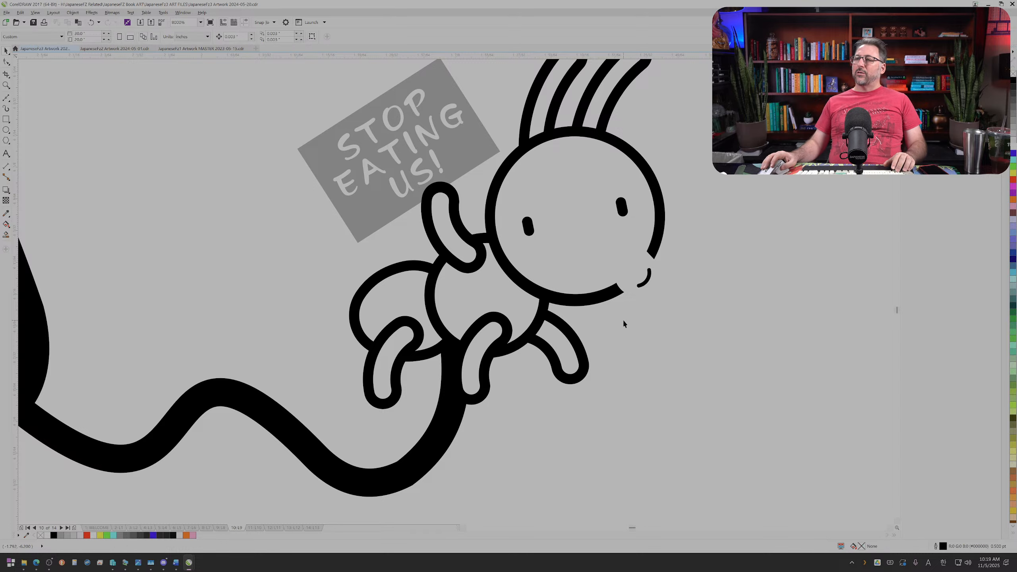
scroll(623, 319, "down", 1)
scroll(623, 324, "down", 1)
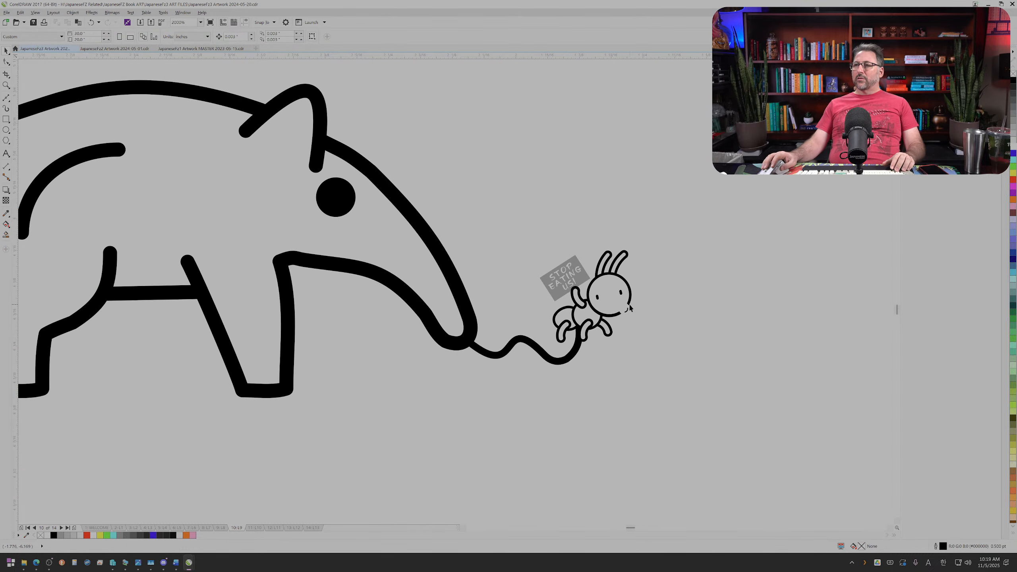
scroll(629, 307, "up", 1)
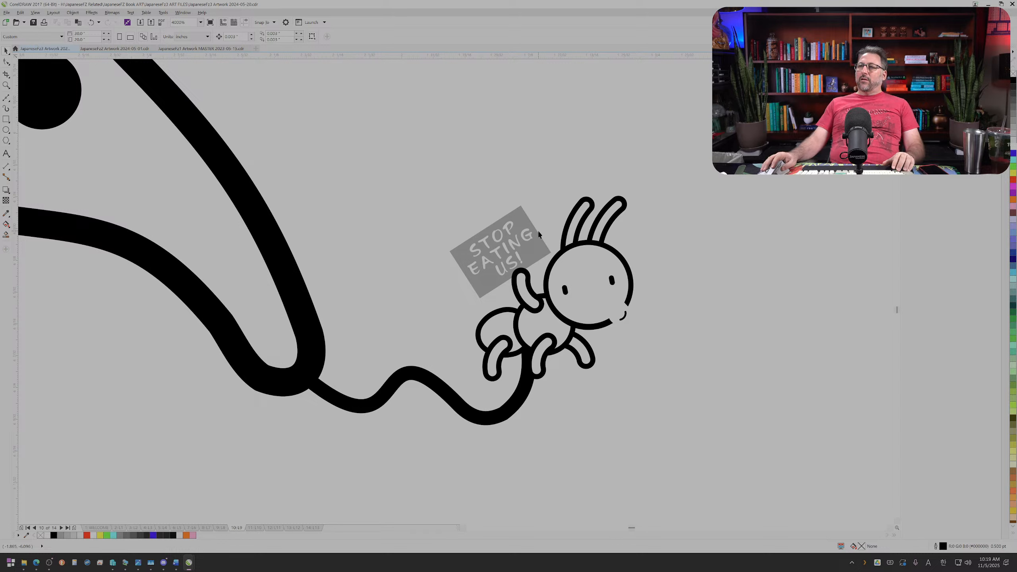
left_click(629, 307, "ctrl")
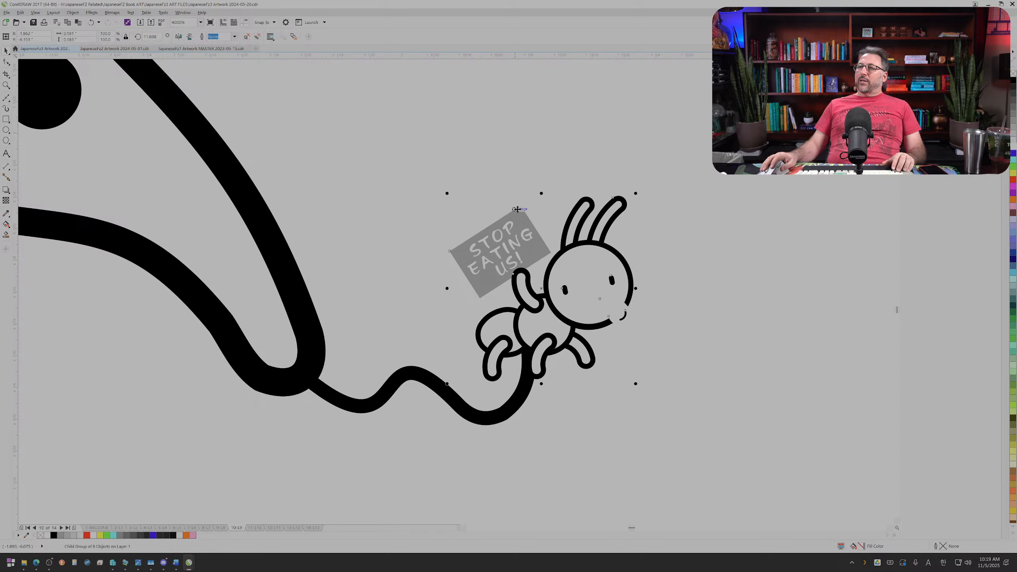
right_click(1012, 82)
key("ctrl+z")
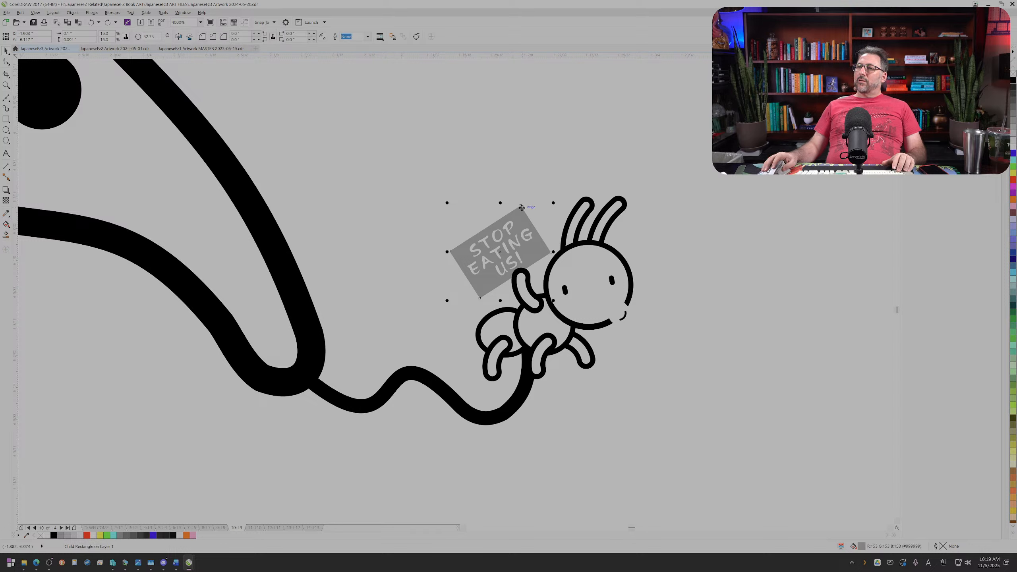
right_click(1013, 82)
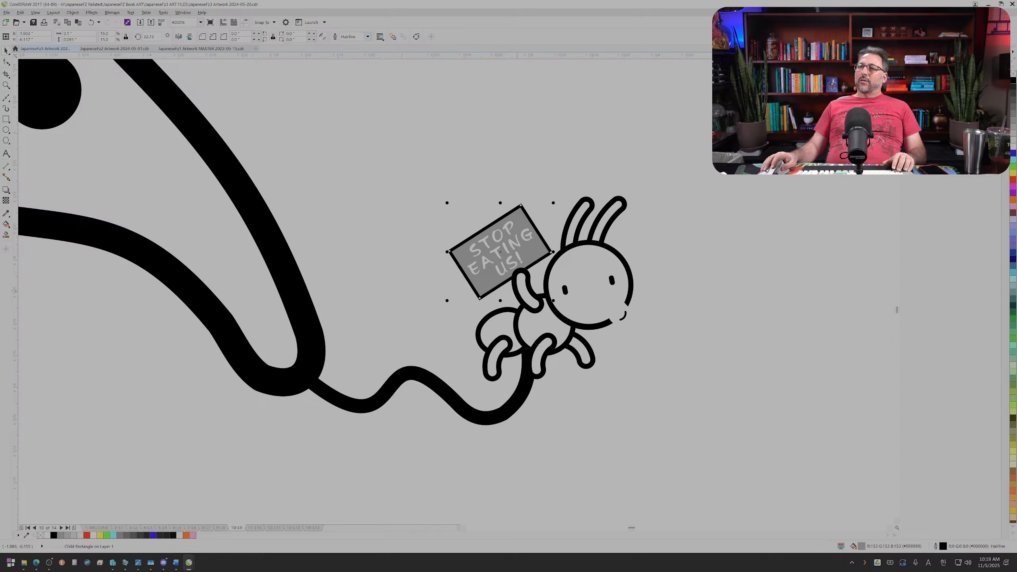
Step: Give the white teardrop on the ant's face a black hairline outline
left_click(609, 317, "ctrl")
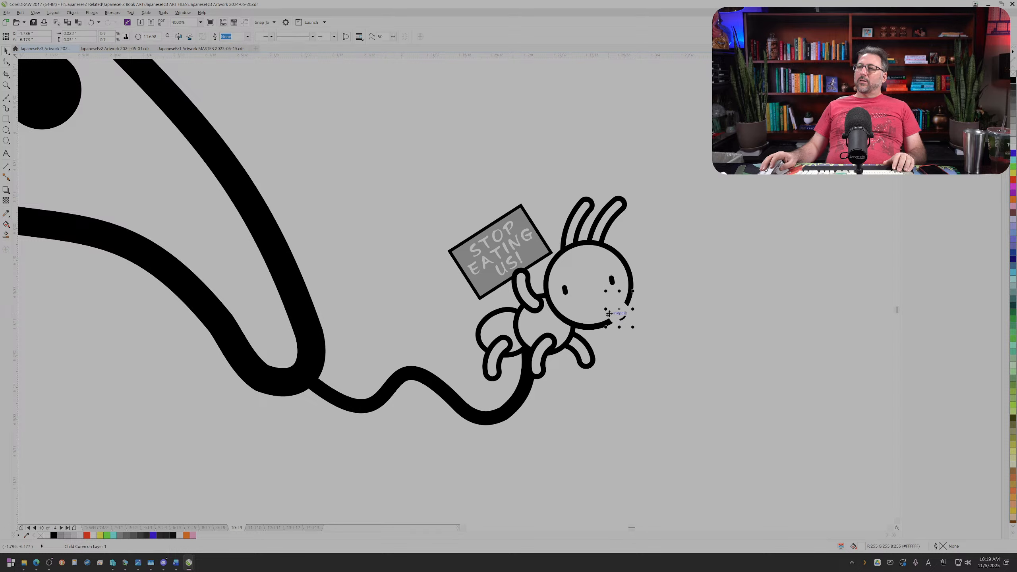
right_click(1014, 82)
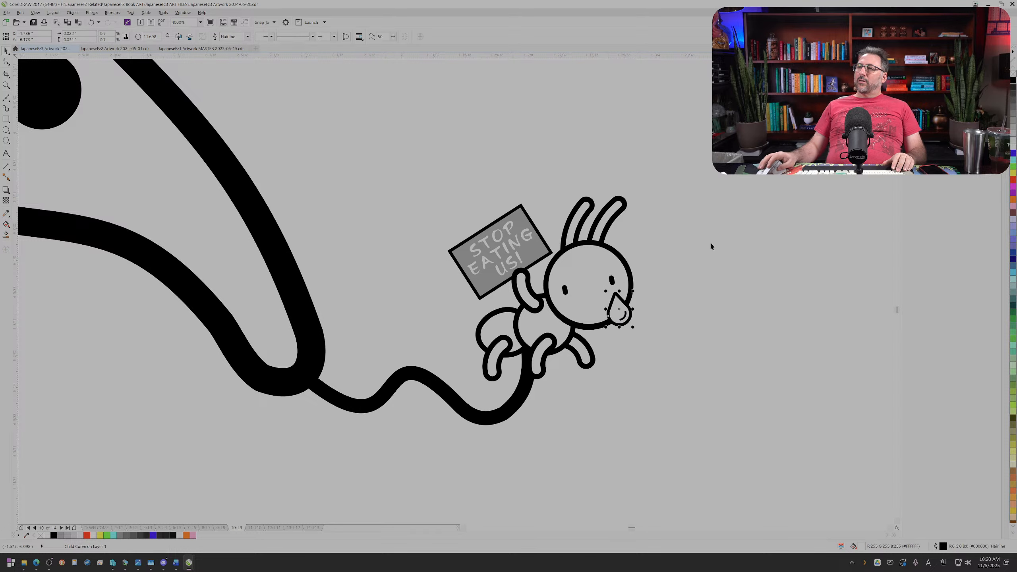
scroll(661, 286, "up", 1)
scroll(457, 306, "down", 1)
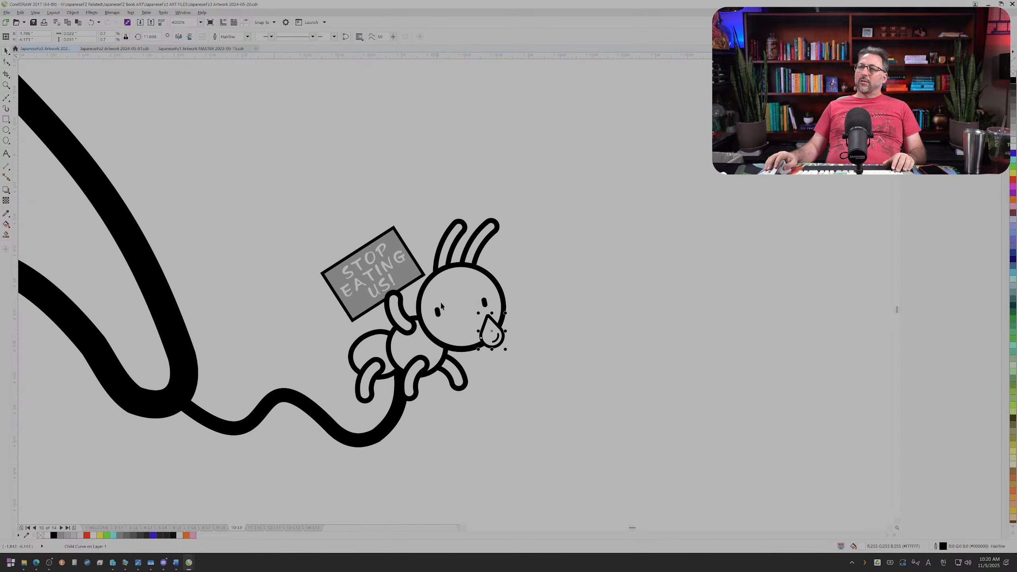
Step: Find the ant's hidden mouth curve in wireframe view, give it a black hairline outline, and return to enhanced view
left_click_drag(517, 382, 445, 313)
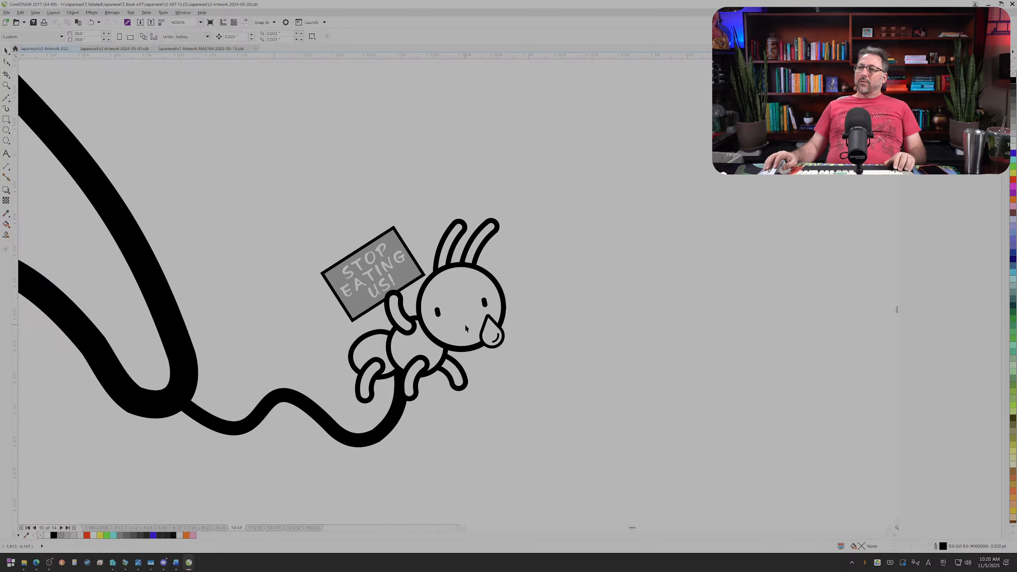
left_click(20, 13)
mouse_move(30, 15)
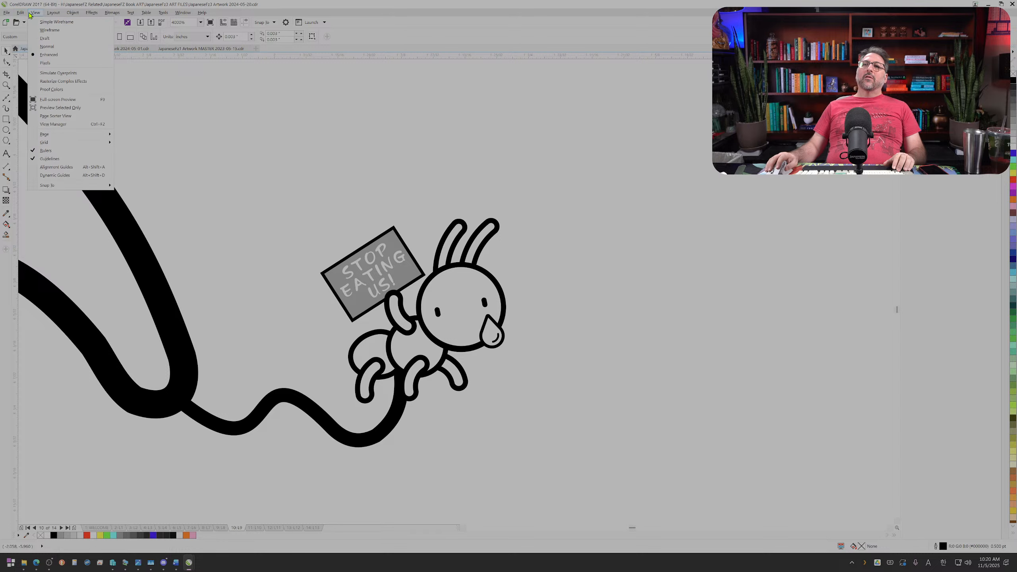
left_click(50, 31)
scroll(460, 316, "up", 1)
left_click(463, 322)
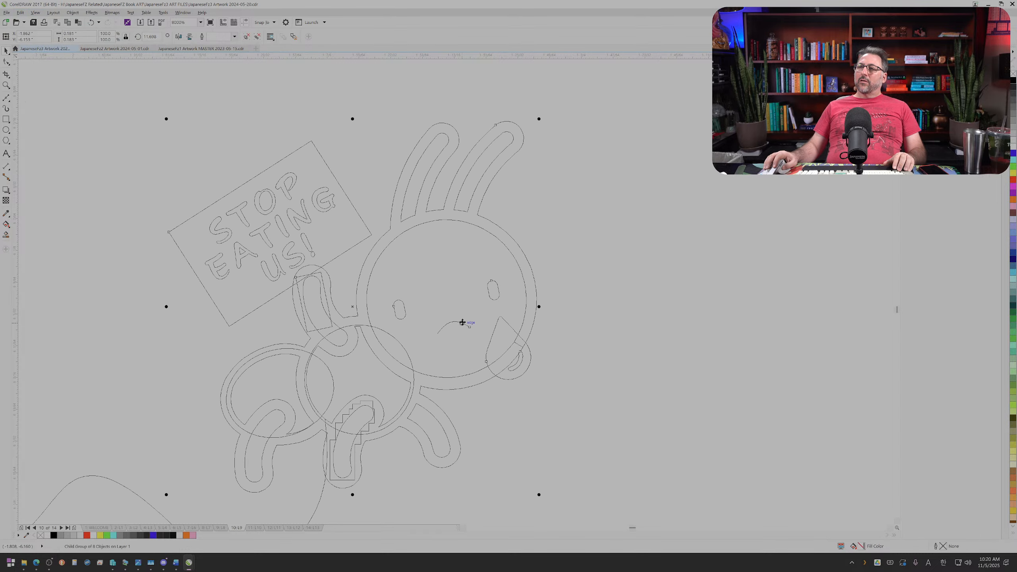
left_click(463, 322, "ctrl")
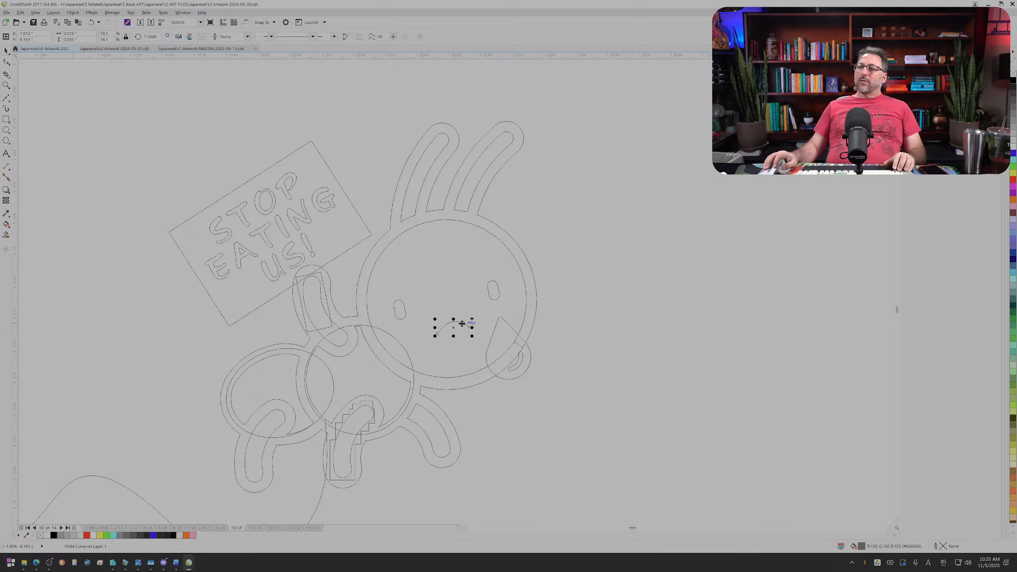
right_click(1014, 84)
left_click(35, 12)
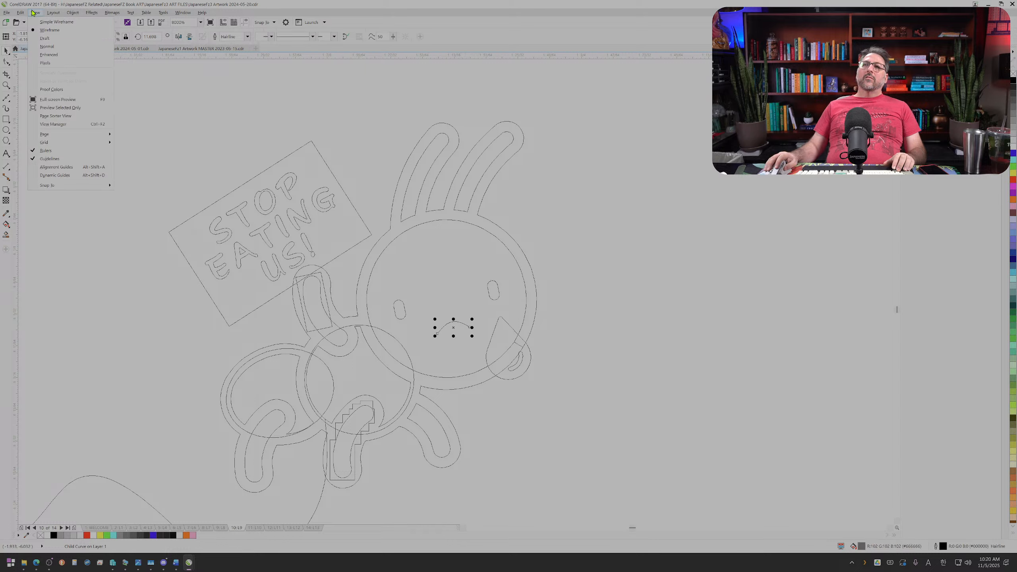
left_click(61, 56)
scroll(268, 214, "down", 2)
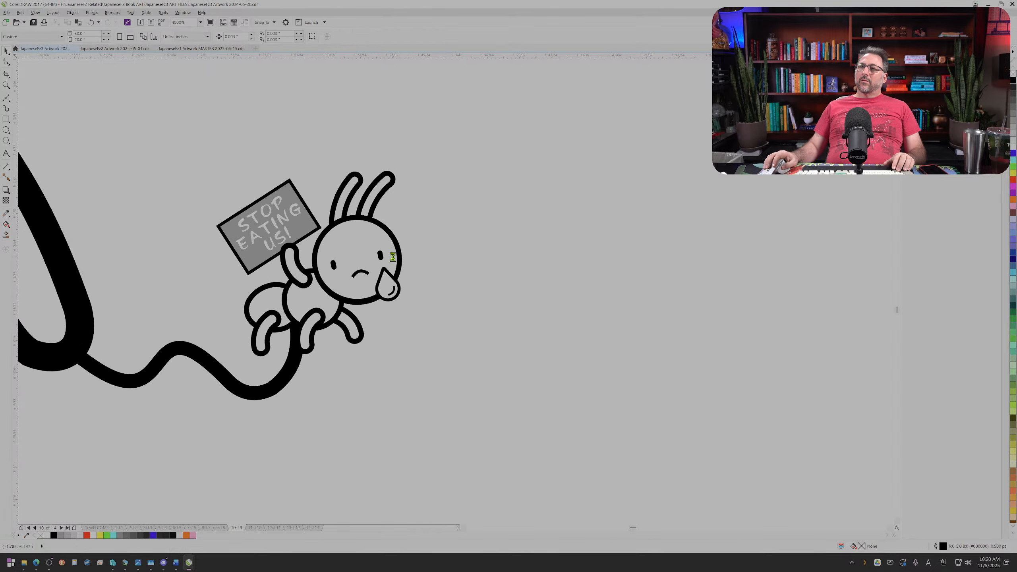
Step: Give the mouth curve's outline rounded corners and round line caps, and make it scale with the object
scroll(392, 257, "up", 2)
left_click(341, 289, "ctrl")
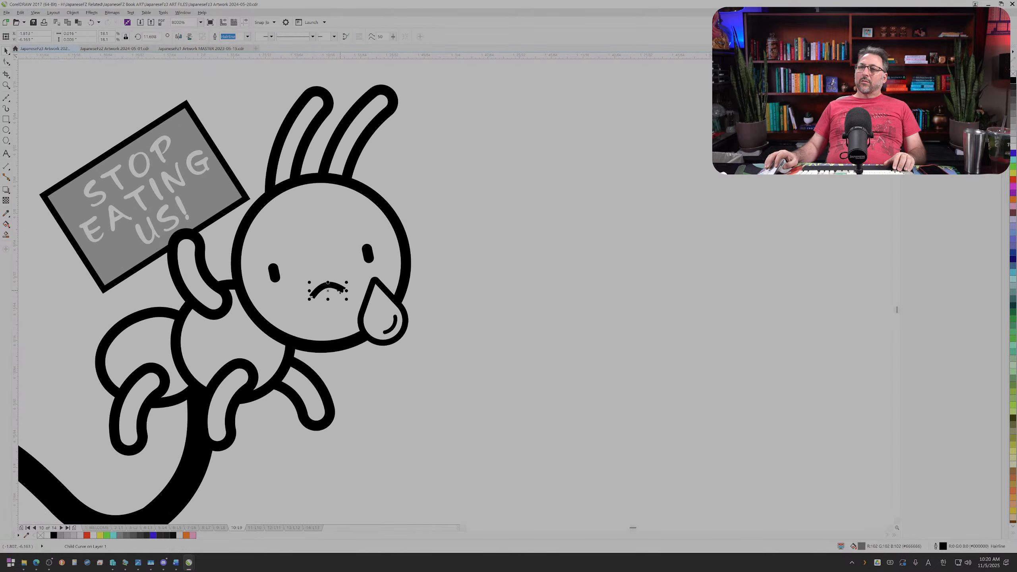
key("F12")
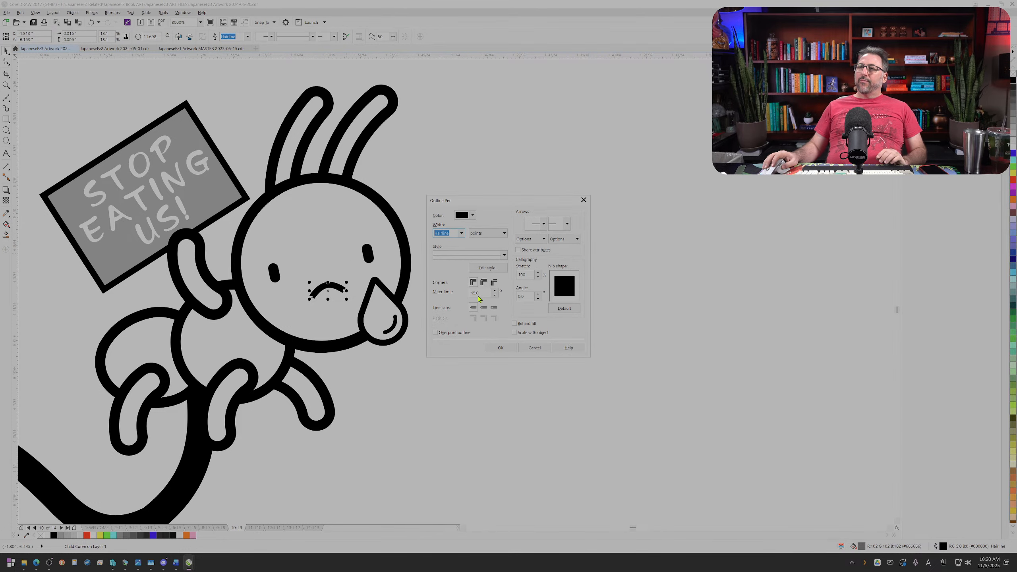
left_click(483, 282)
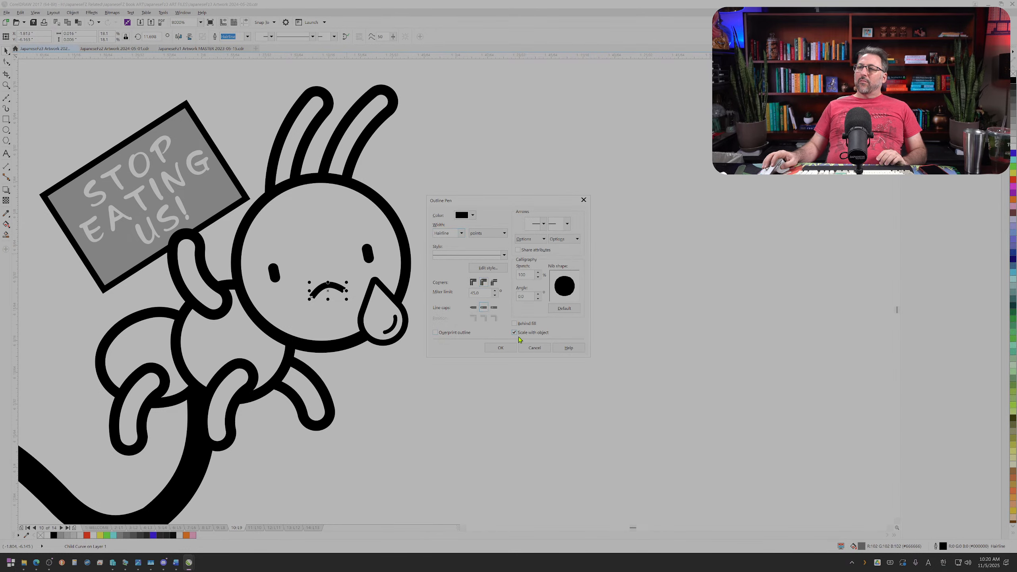
left_click(501, 347)
Step: Select the ant together with its white leg fill and shift both slightly left and down on the tongue's curled tip
scroll(415, 363, "down", 5)
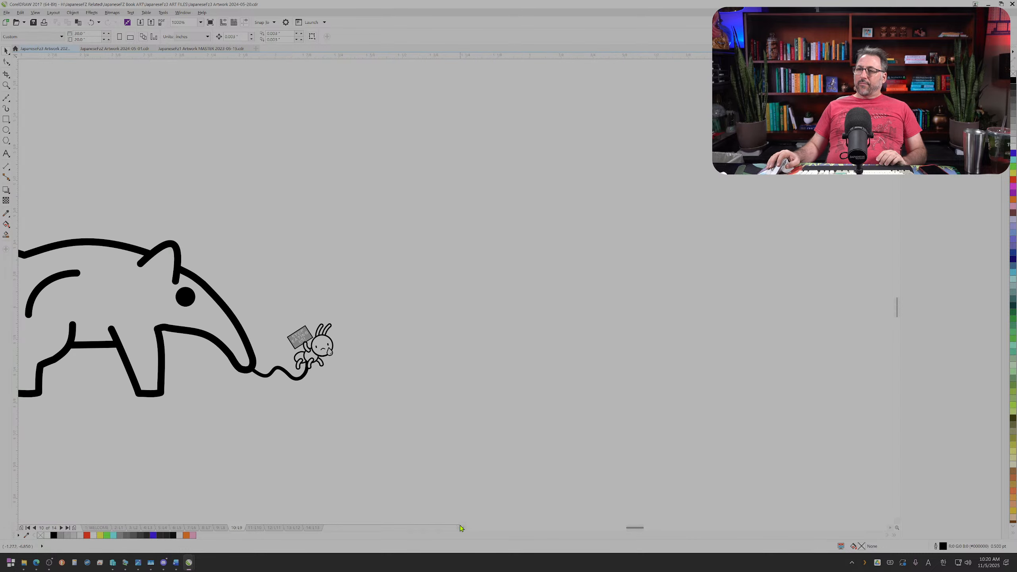
scroll(461, 528, "down", 2)
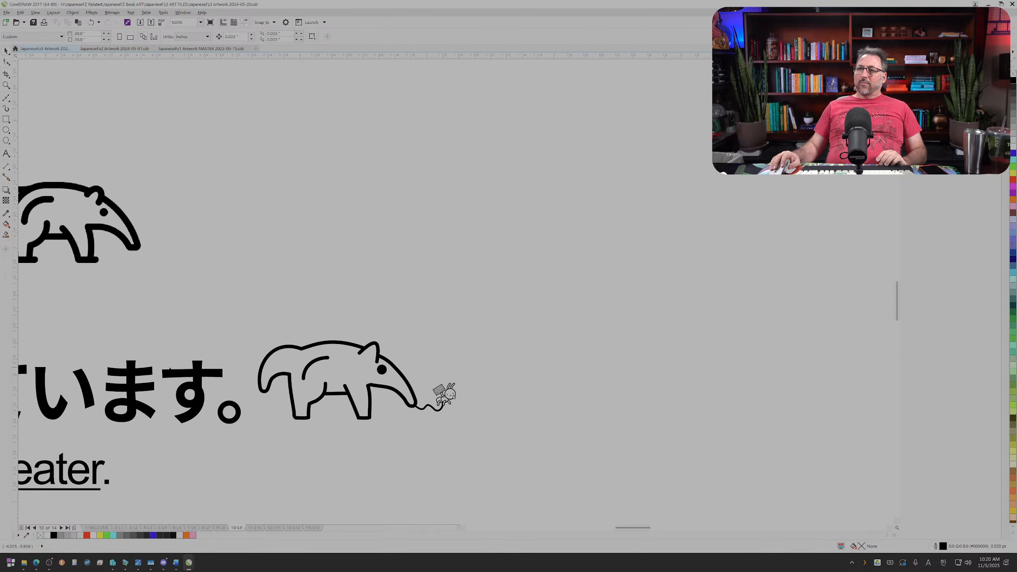
scroll(170, 369, "up", 2)
scroll(565, 468, "down", 4)
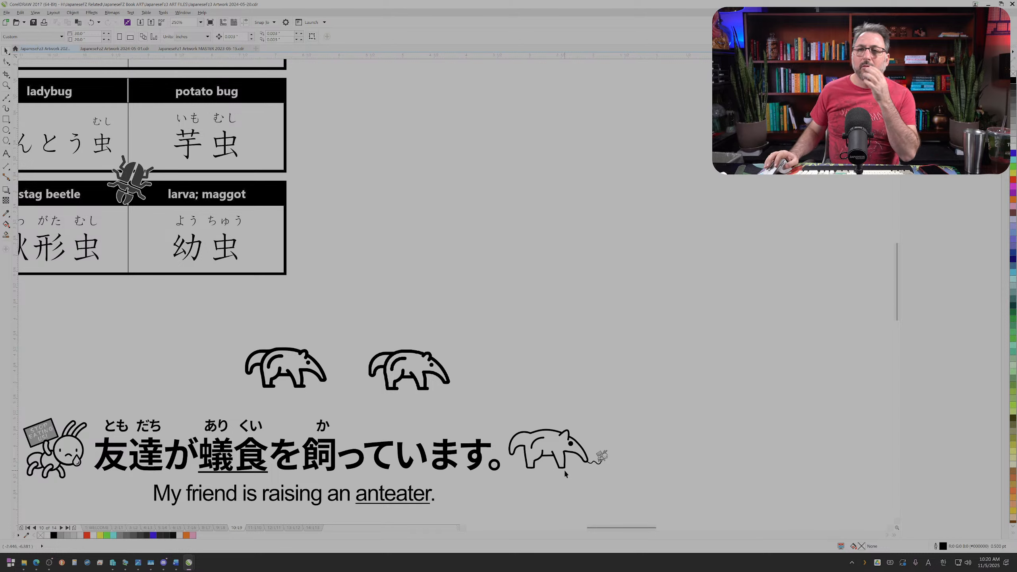
scroll(597, 464, "up", 4)
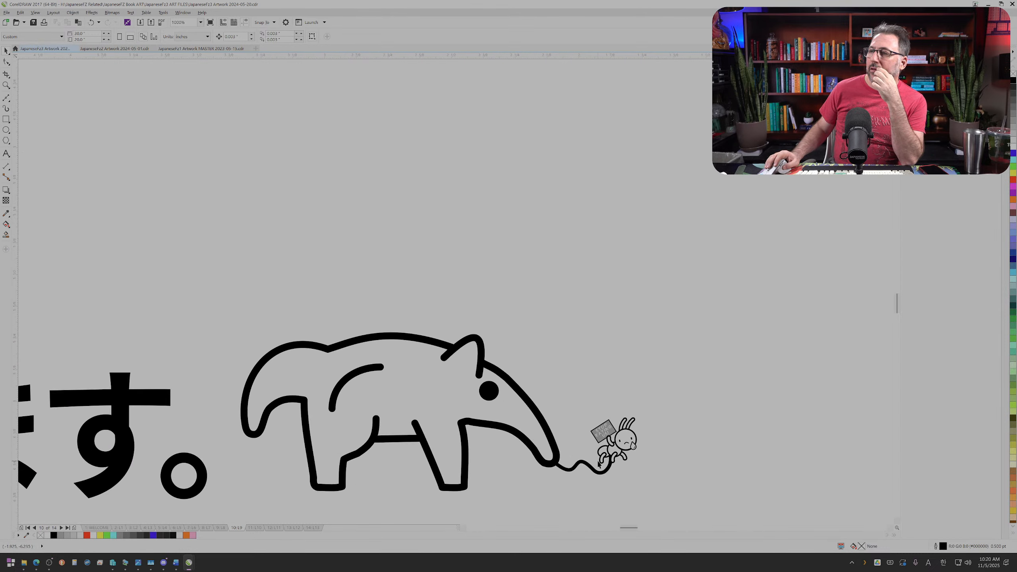
left_click_drag(679, 474, 680, 474)
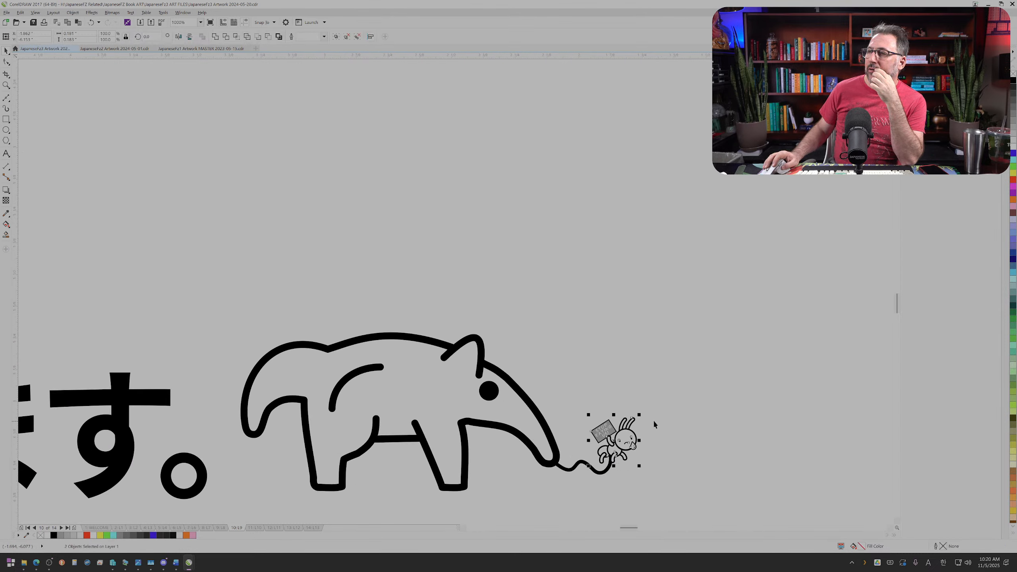
scroll(636, 440, "up", 2)
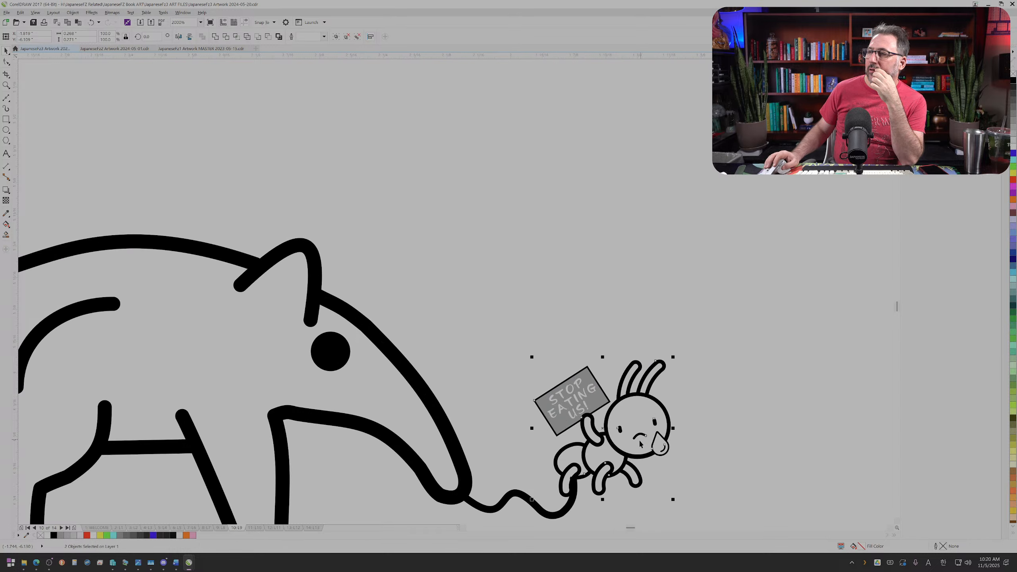
left_click_drag(639, 437, 624, 442)
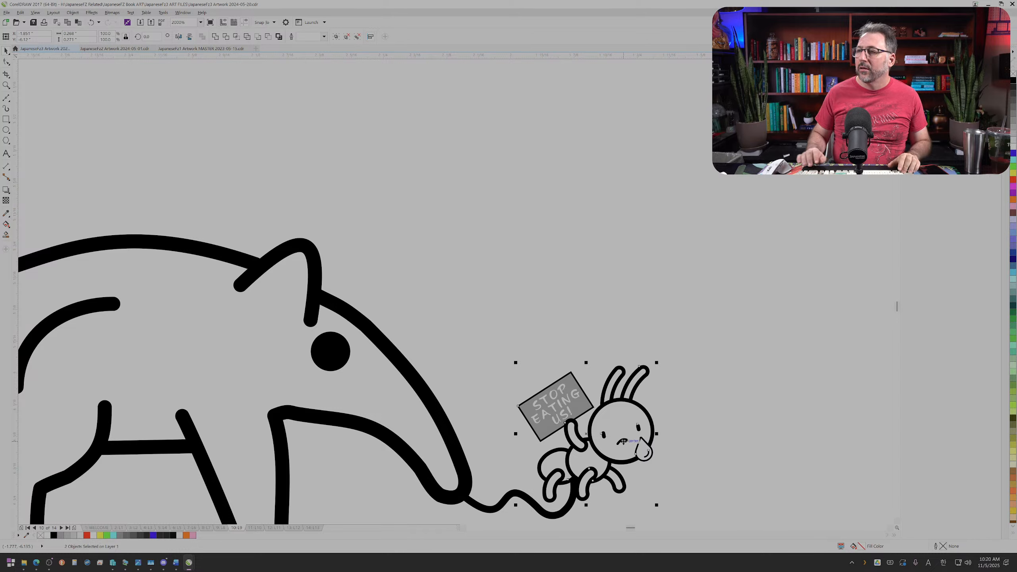
left_click_drag(624, 439, 626, 442)
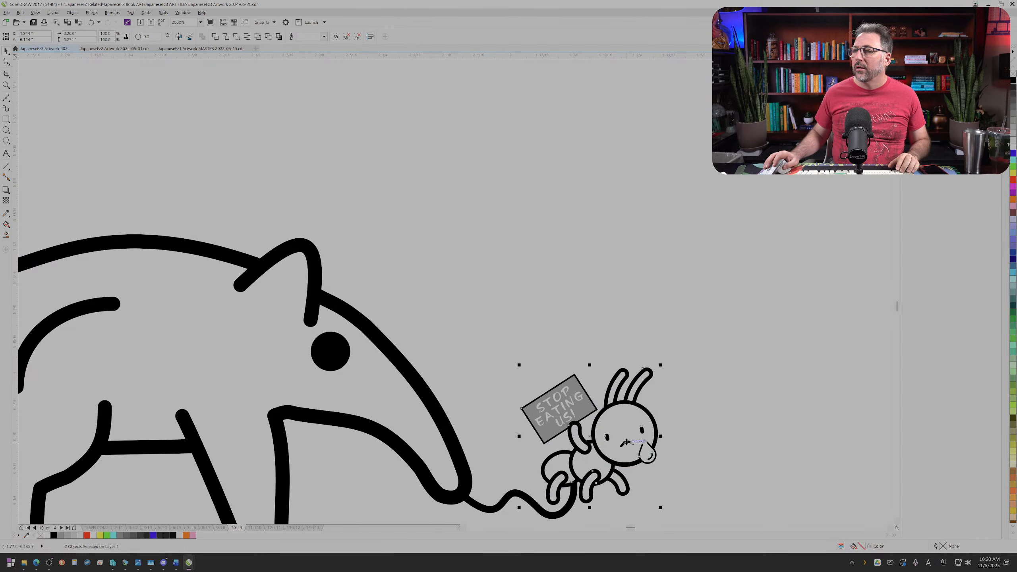
left_click(687, 442)
Step: Try a 0.5 pt outline on the whole sign group, including its lettering, and undo it
scroll(686, 443, "down", 2)
scroll(421, 485, "down", 1)
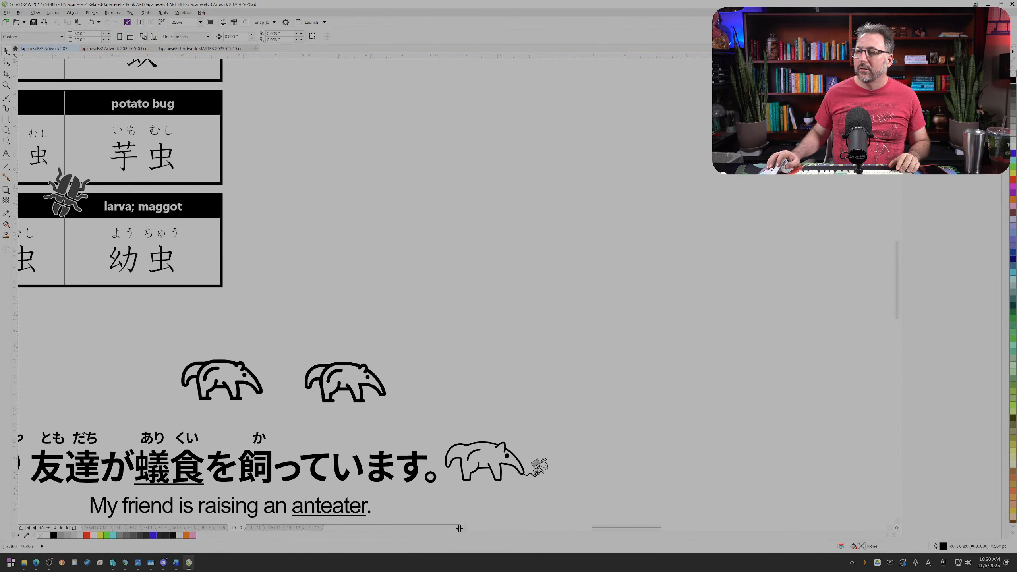
scroll(463, 529, "left", 2)
scroll(463, 528, "left", 4)
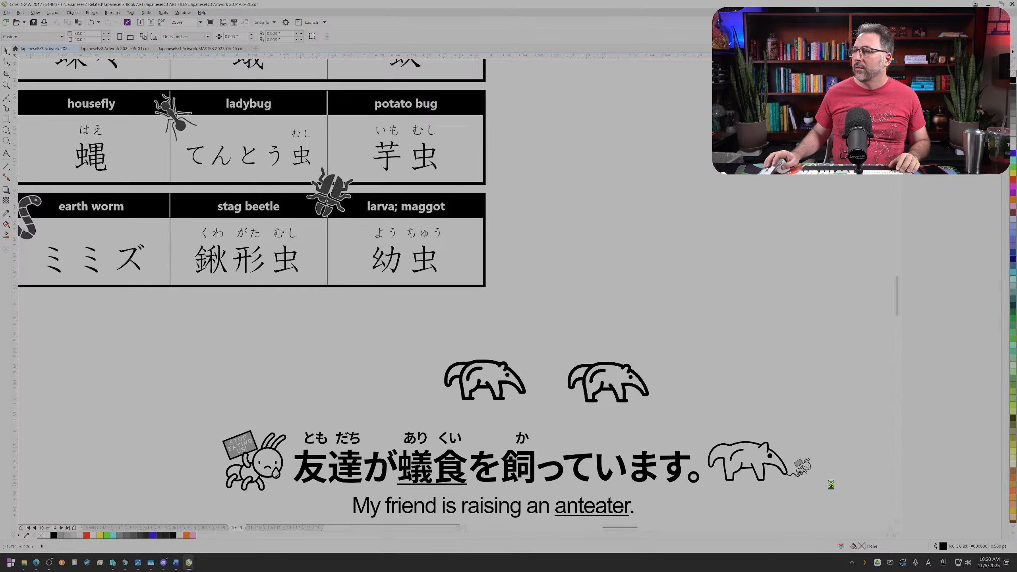
scroll(827, 479, "up", 3)
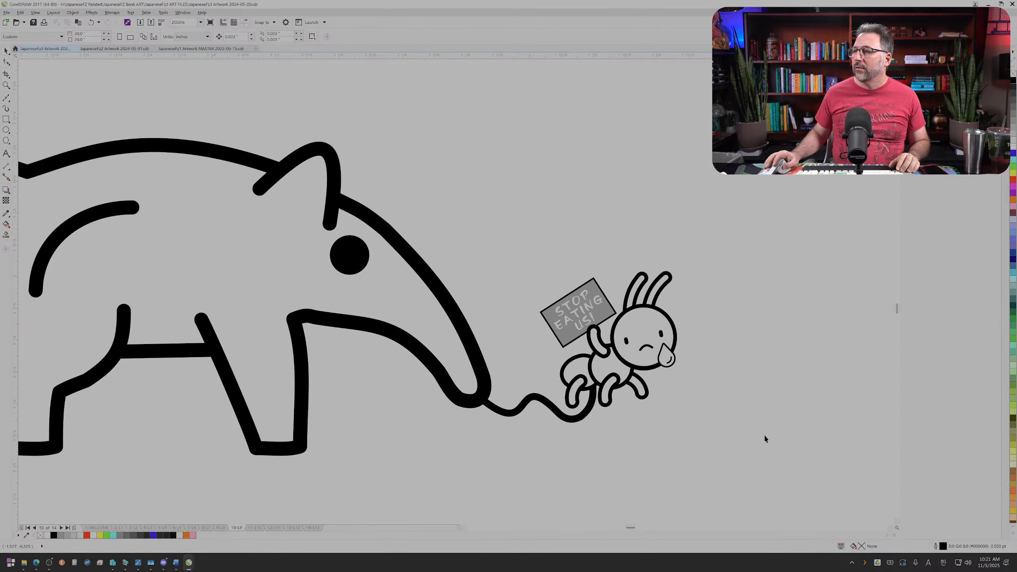
left_click(588, 305)
left_click(588, 305, "ctrl")
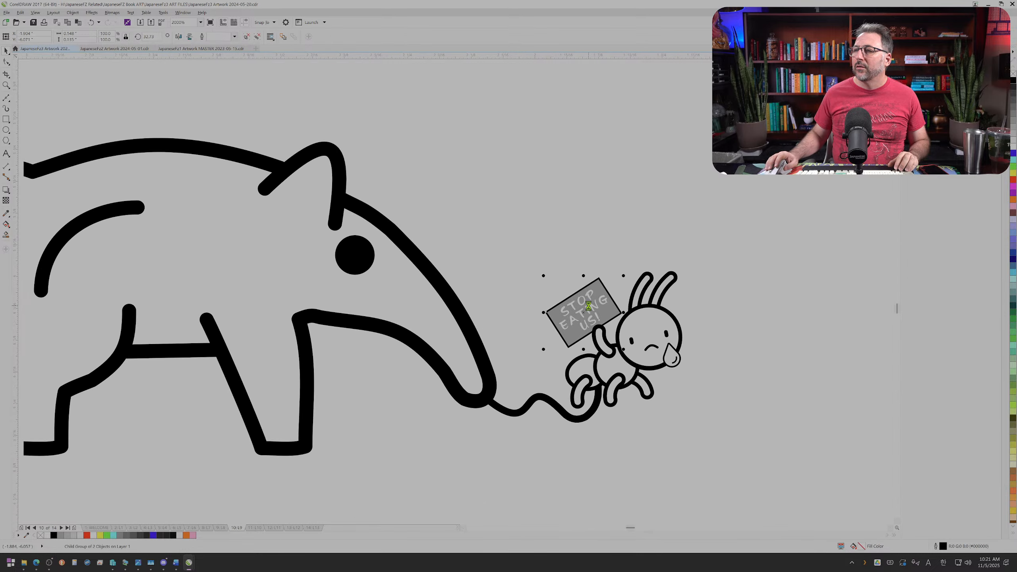
key("F12")
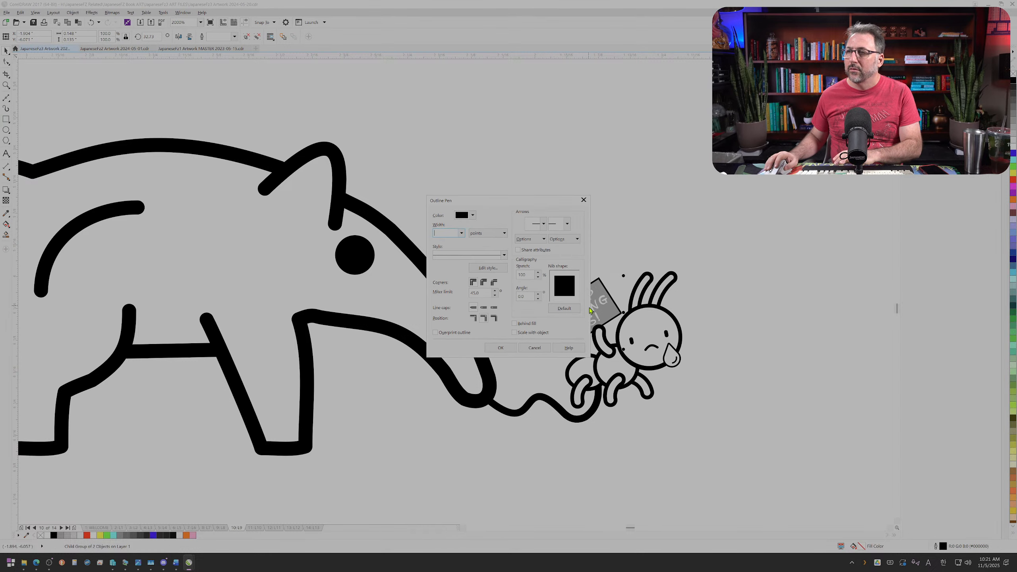
left_click(462, 232)
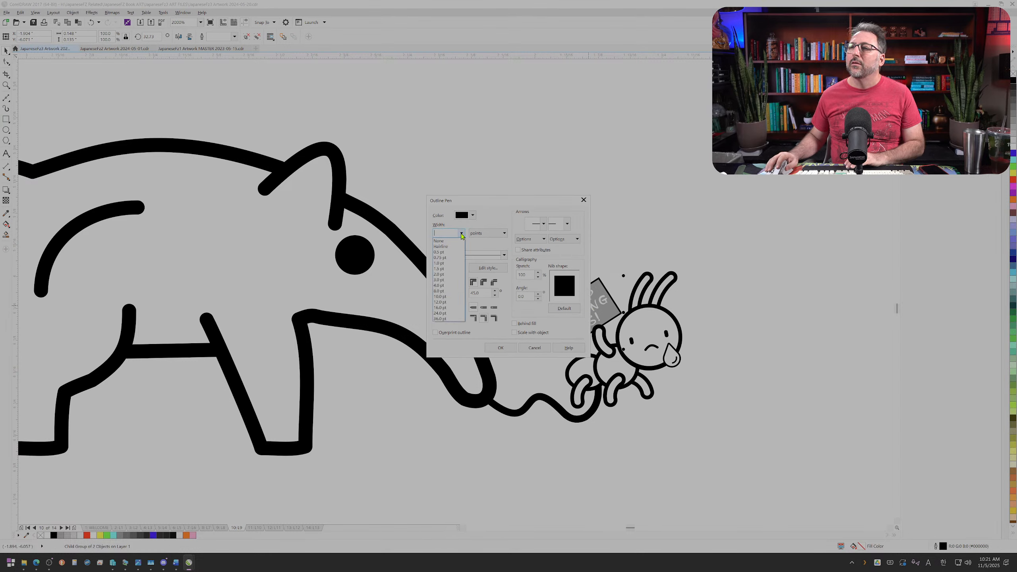
left_click(445, 252)
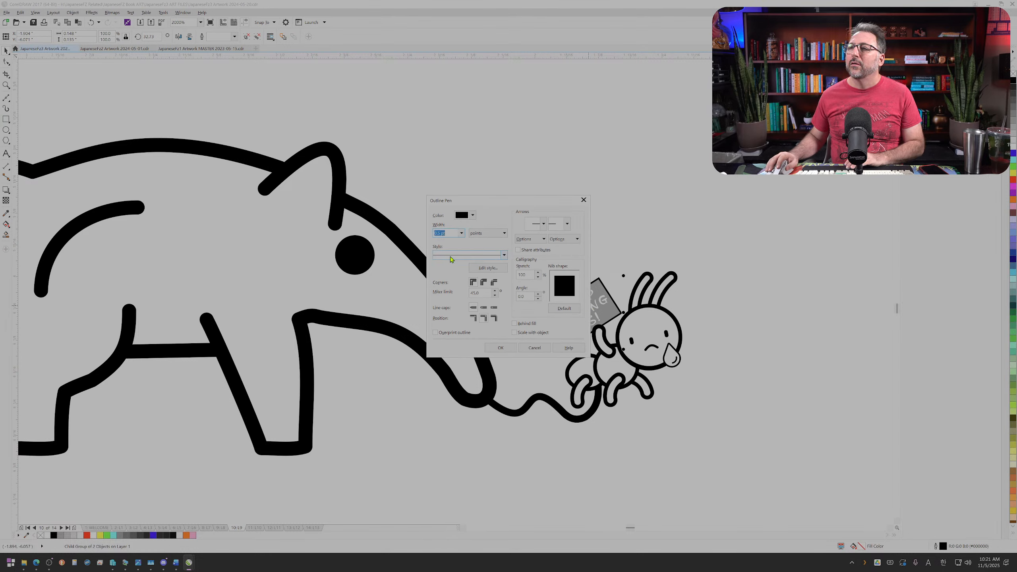
left_click(500, 347)
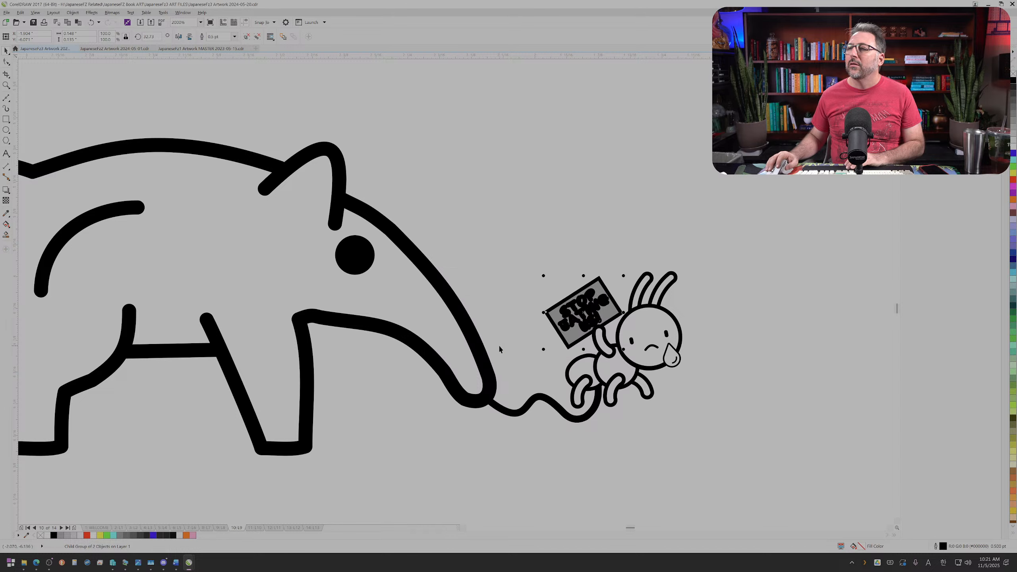
left_click(529, 283)
Step: Open the outline settings for the sign's rectangle alone
left_click(603, 285, "ctrl")
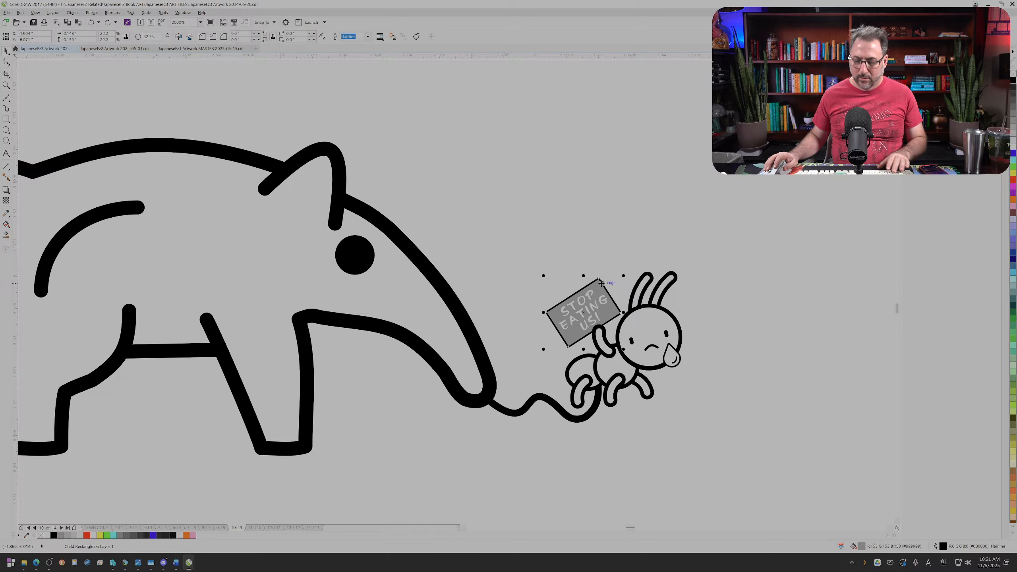
key("F12")
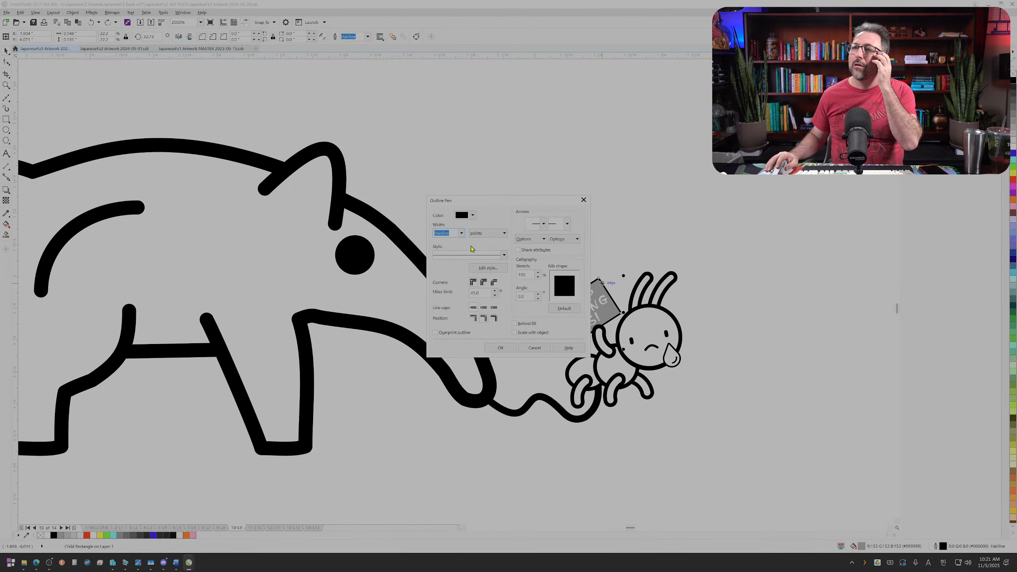
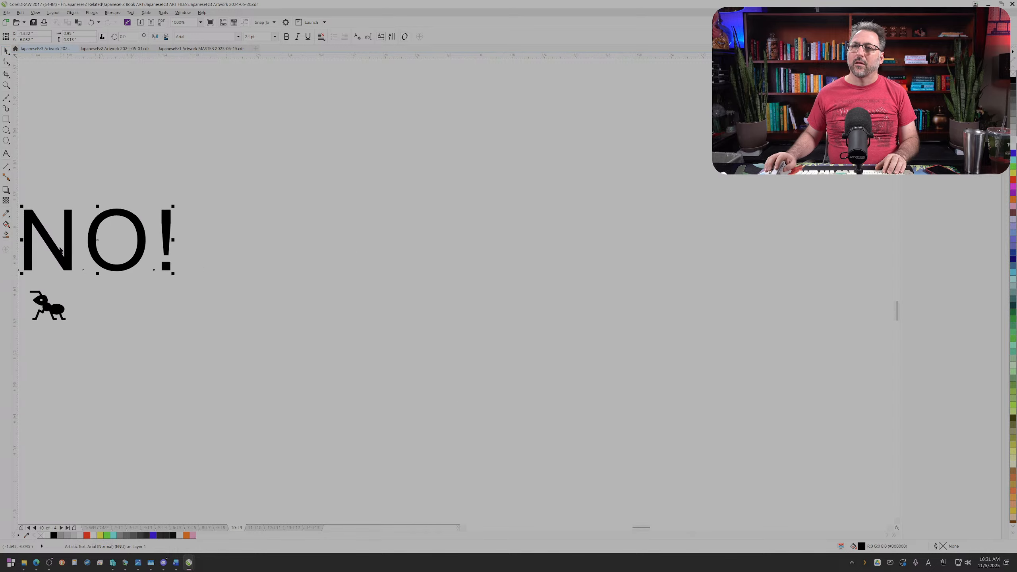
Step: Shrink the "NO!" text beside the anteater drawing to about 5.5 pt
left_click(466, 528)
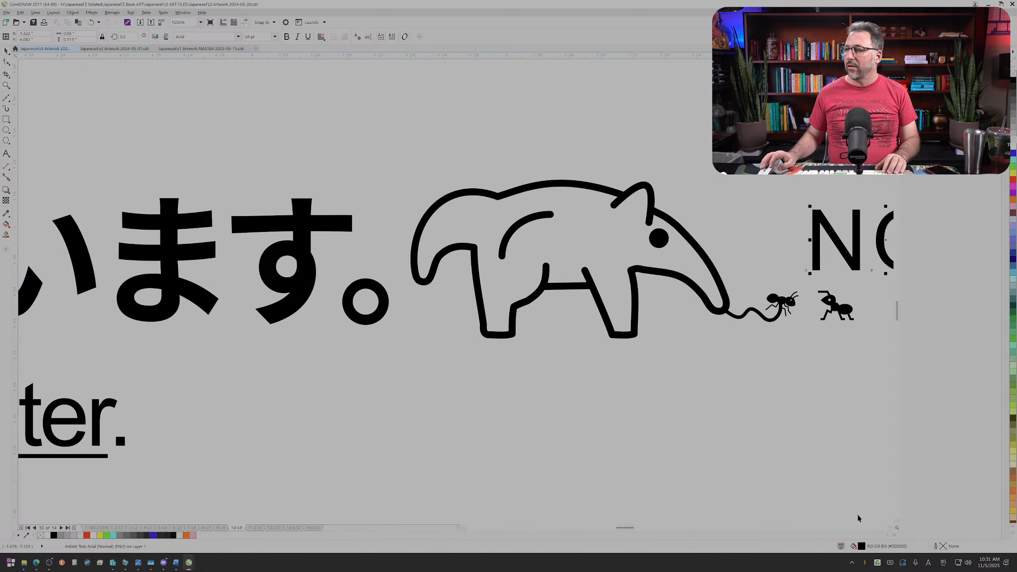
left_click(889, 528)
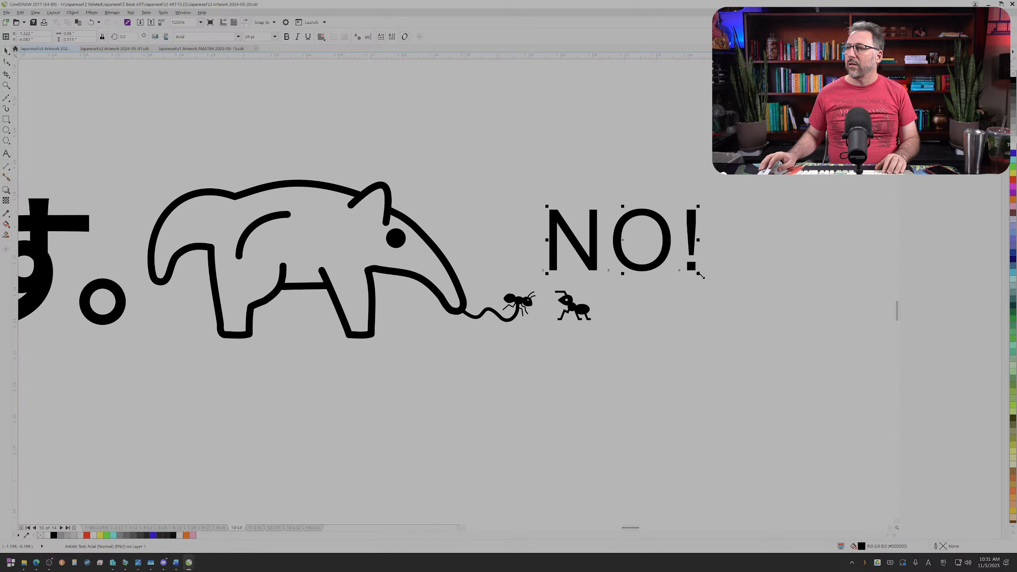
left_click_drag(701, 275, 587, 226)
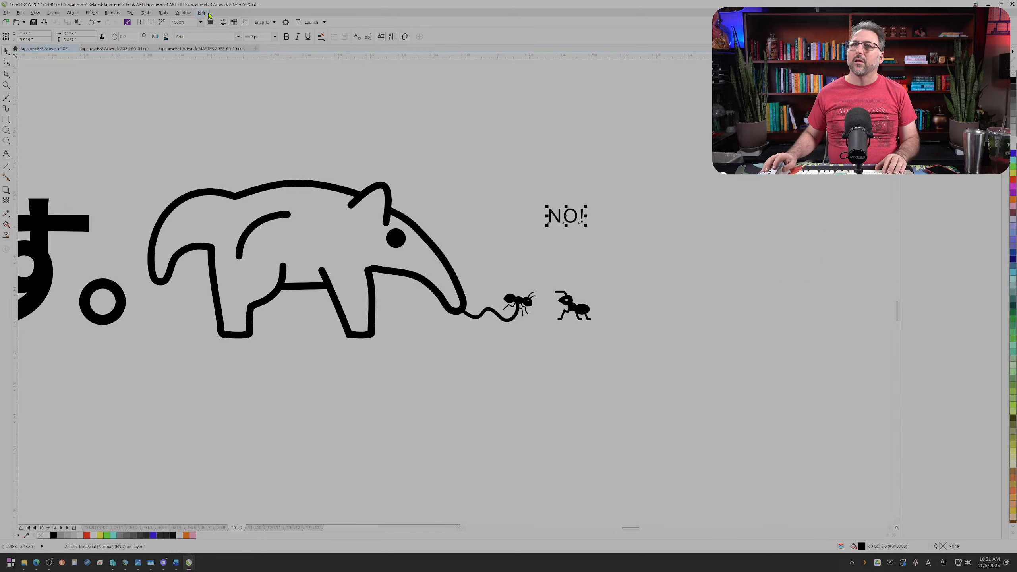
Step: Set the "NO!" text in Franklin Gothic Heavy and place it just above the standing ant
left_click(239, 37)
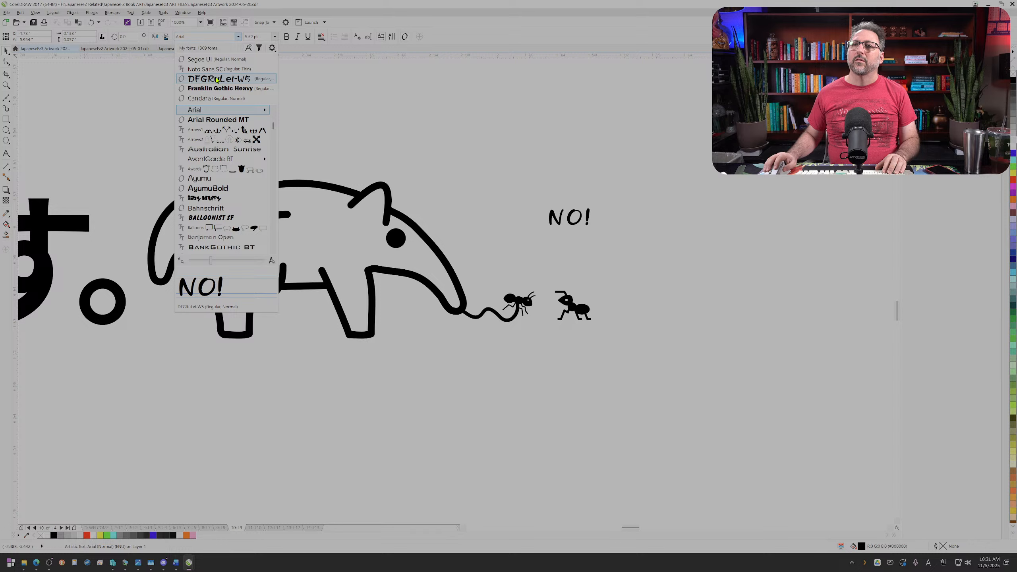
left_click(215, 90)
scroll(566, 284, "up", 2)
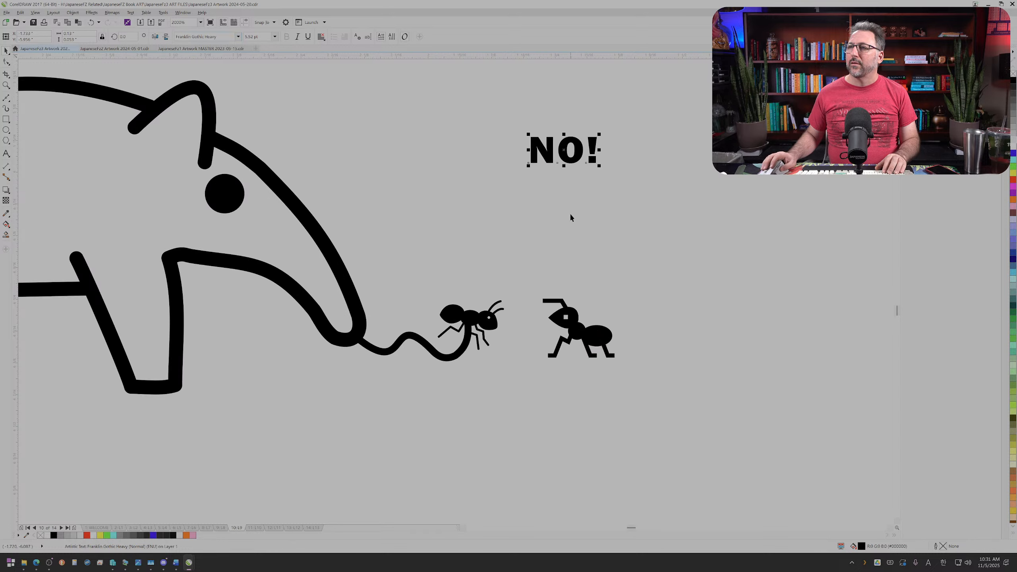
left_click_drag(569, 155, 549, 251)
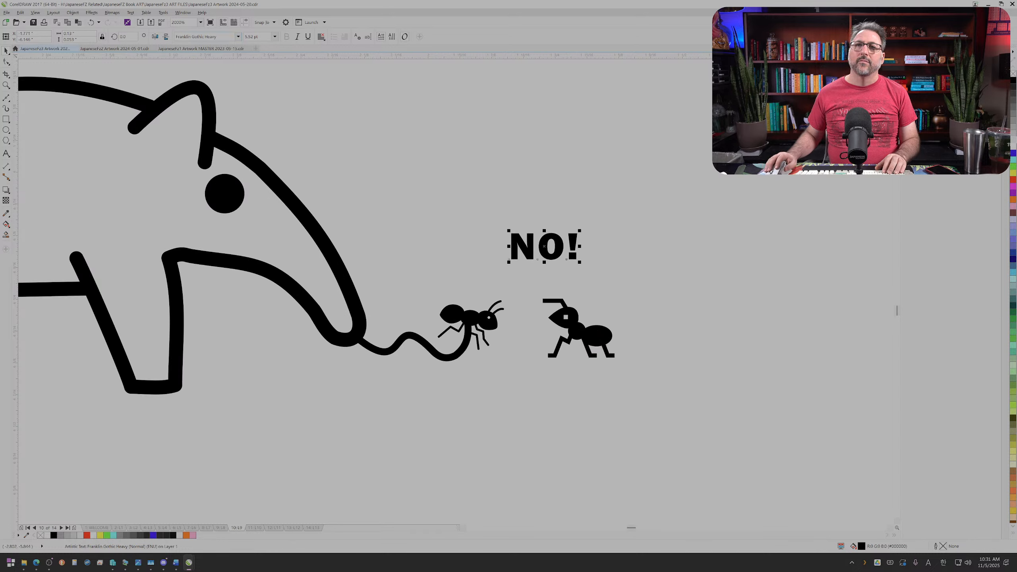
Step: Draw a short slanted speech line between "NO!" and the standing ant, with rounded corners and line caps
left_click(7, 98)
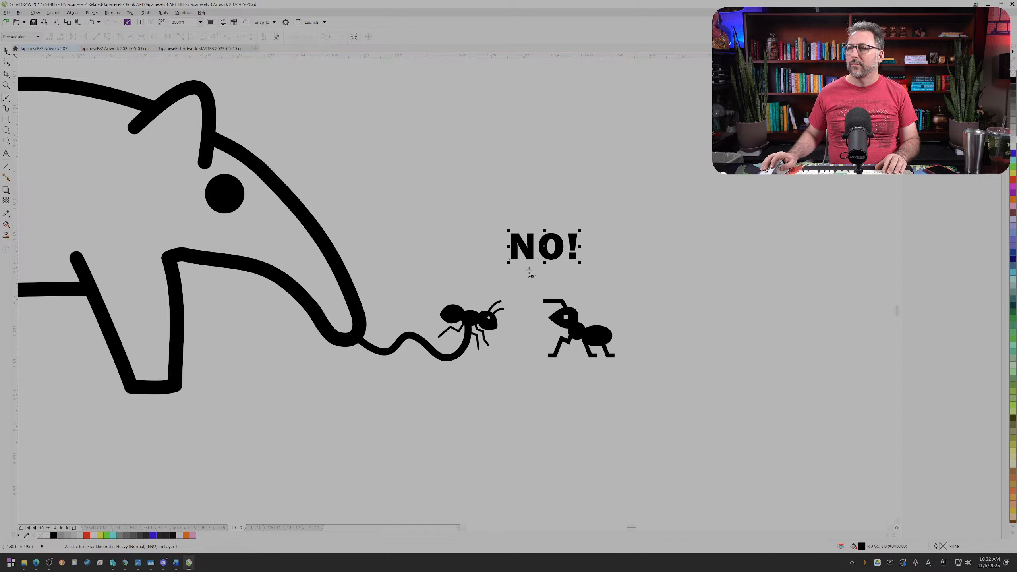
left_click(541, 293)
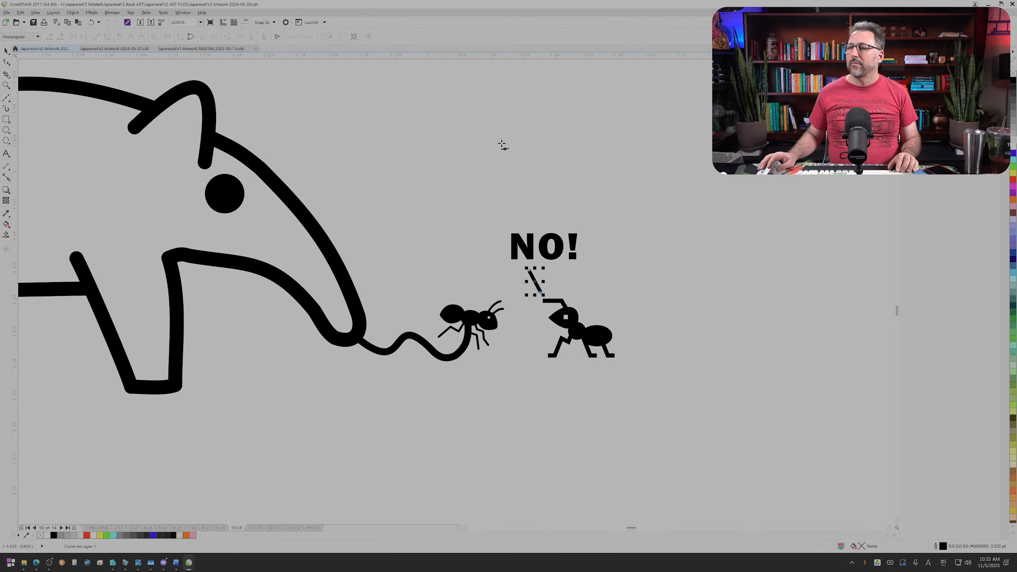
key("F12")
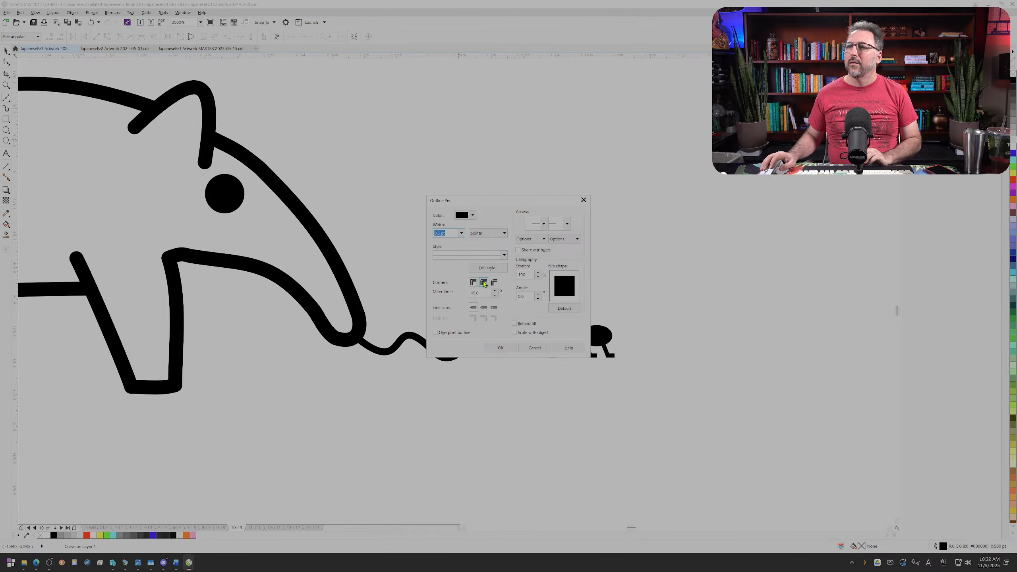
left_click(501, 347)
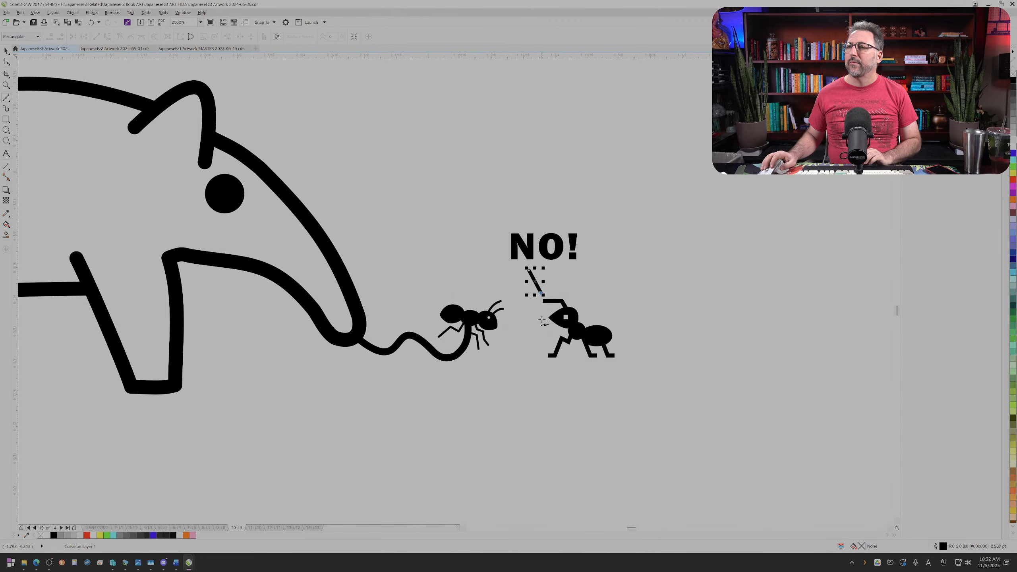
Step: Shift the slanted speech line sideways so it sits above the standing ant's antenna
scroll(556, 281, "up", 2)
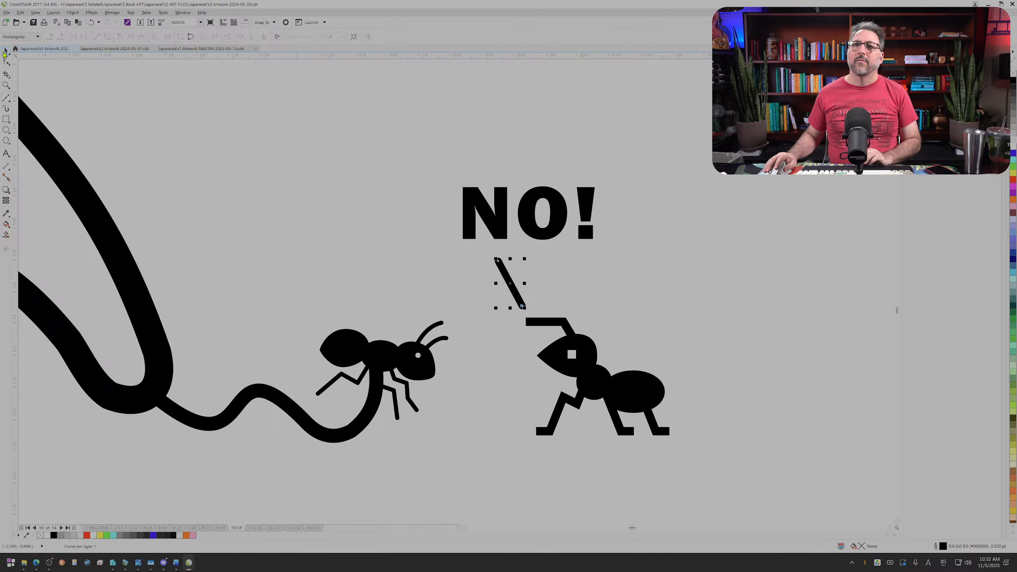
left_click(6, 50)
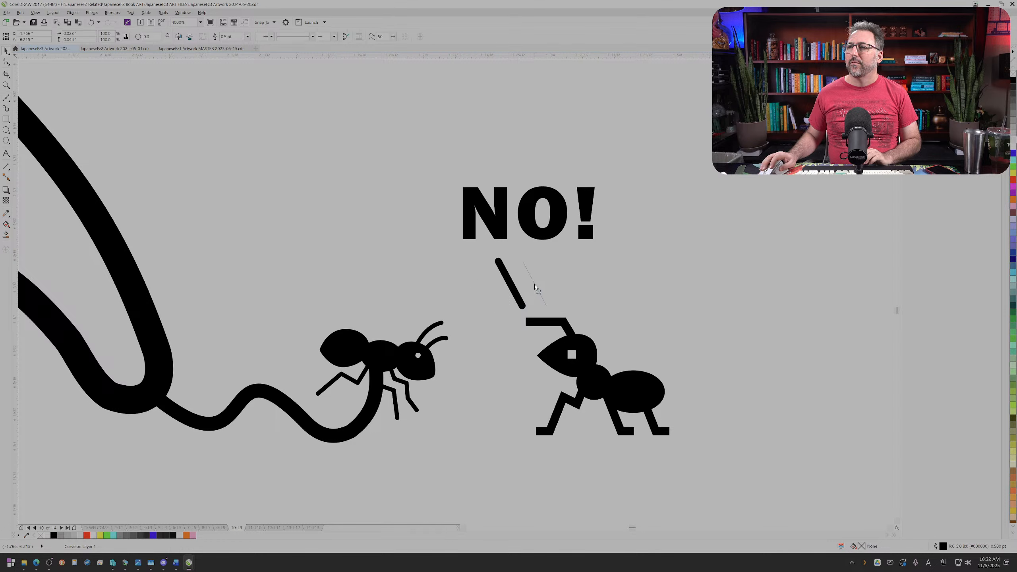
left_click_drag(542, 283, 542, 284)
Step: Rotate the "NO!" text counter-clockwise to about 27 degrees and reposition it over the end of the speech line
left_click(543, 233)
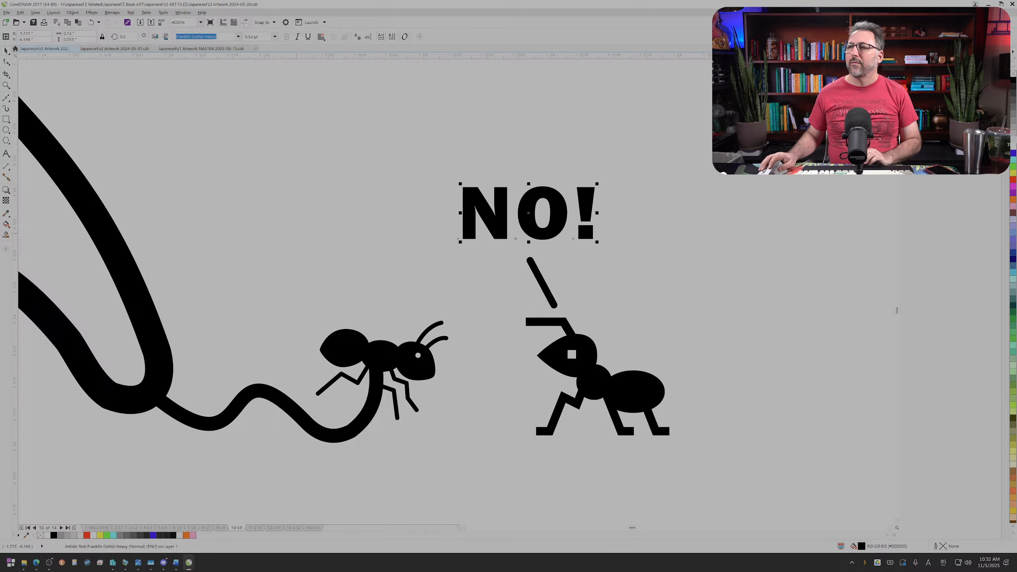
left_click_drag(597, 183, 587, 166)
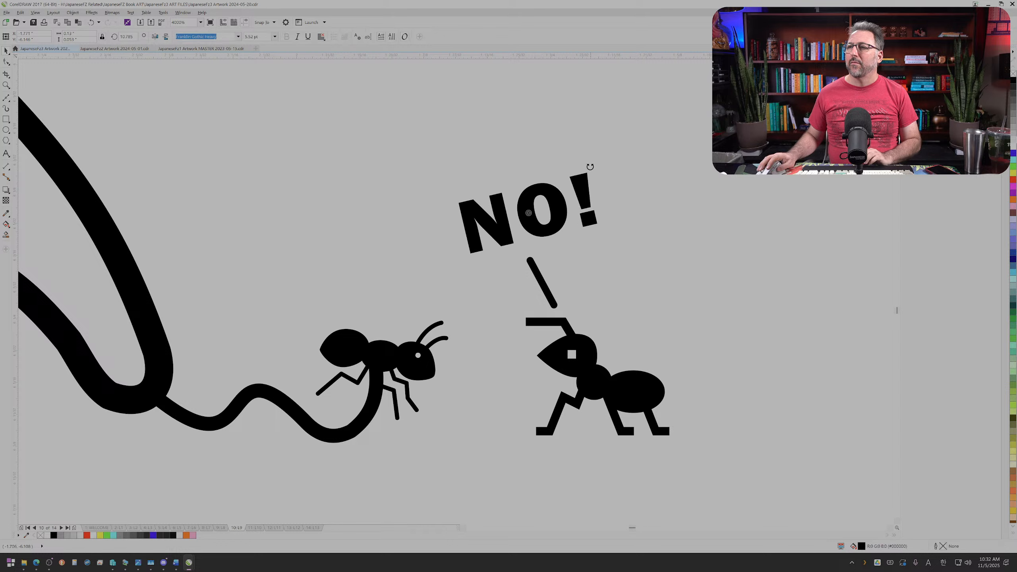
left_click_drag(553, 225, 546, 234)
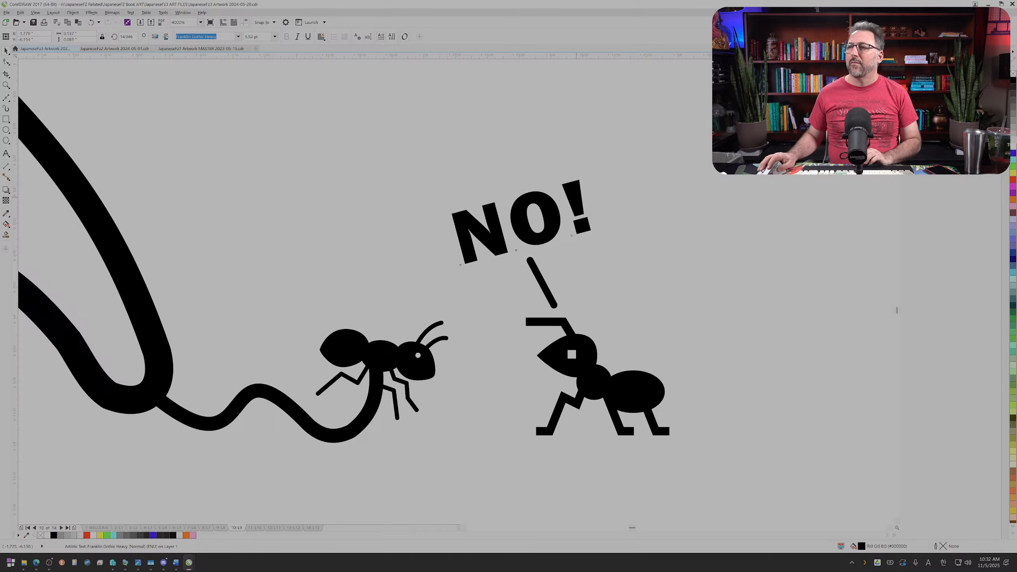
left_click_drag(595, 177, 583, 159)
left_click_drag(542, 215, 535, 217)
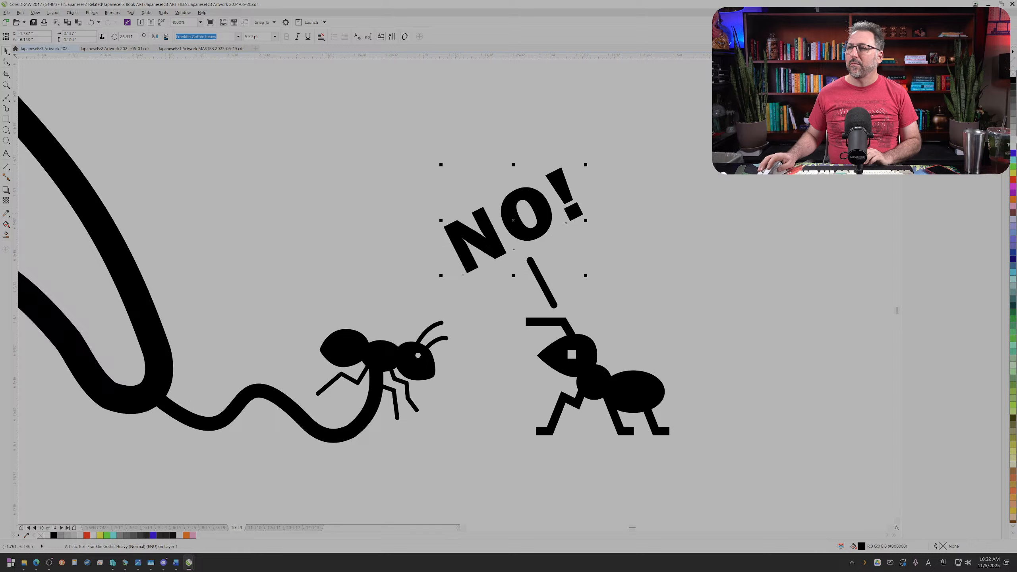
Step: Replace the wording of the tilted text with "MY SON!" and scale it down to about 0.14 inches wide
key("ctrl+a")
type("MY SON")
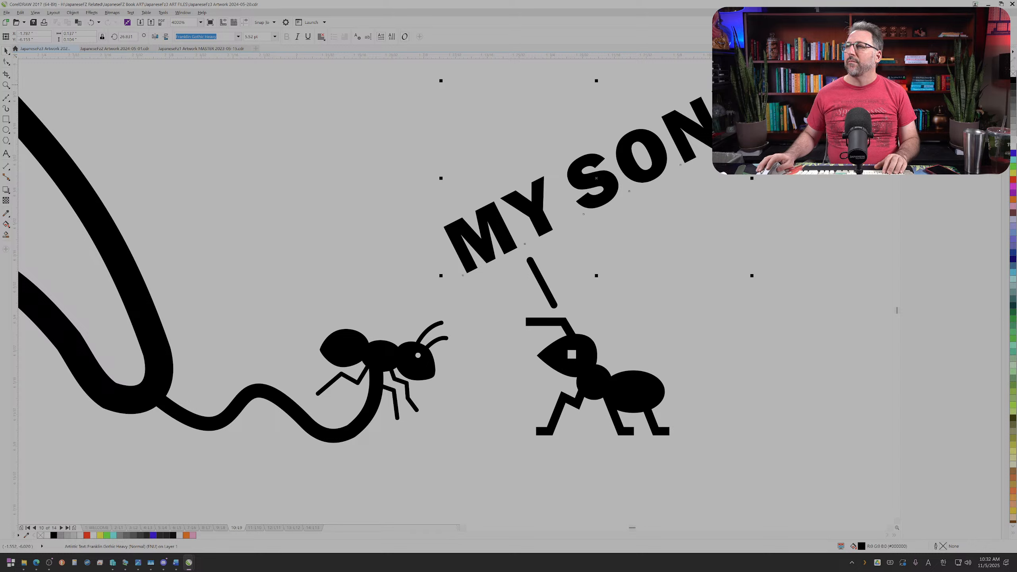
left_click_drag(751, 80, 623, 182)
left_click(603, 263)
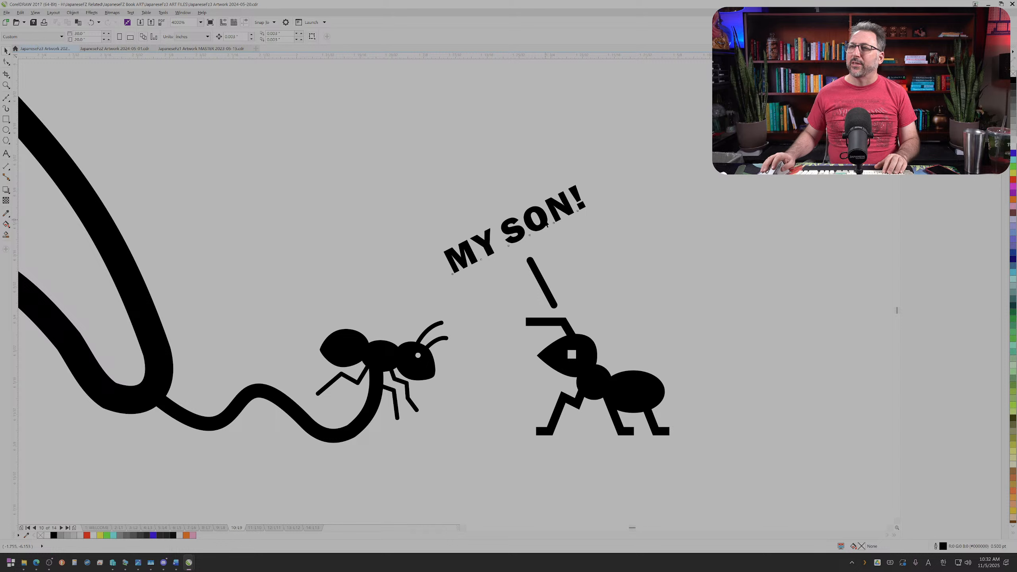
Step: Preview alternative fonts on the "MY SON!" text, from the Geometr BT family through the HG fonts
left_click(546, 226)
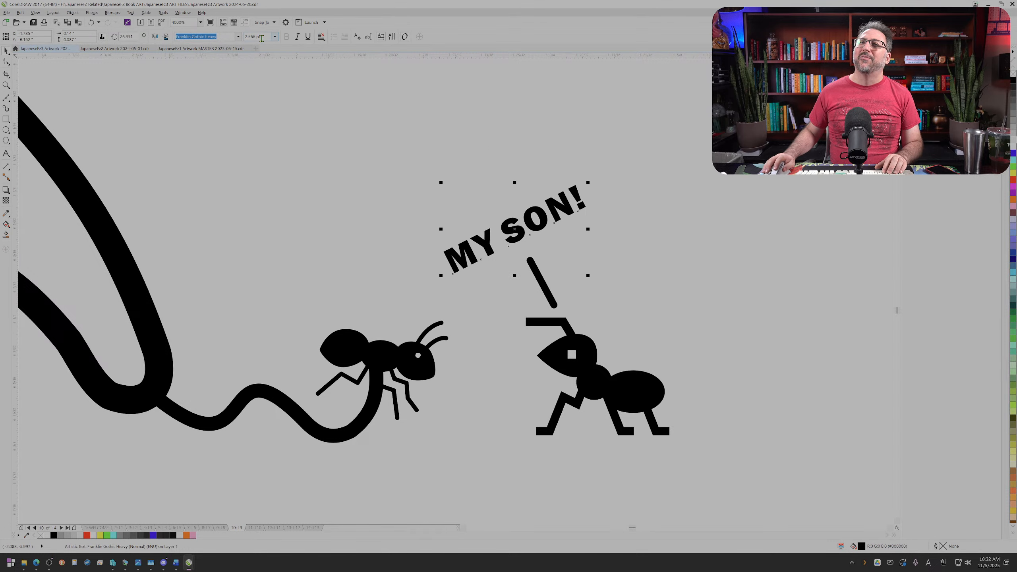
left_click(238, 36)
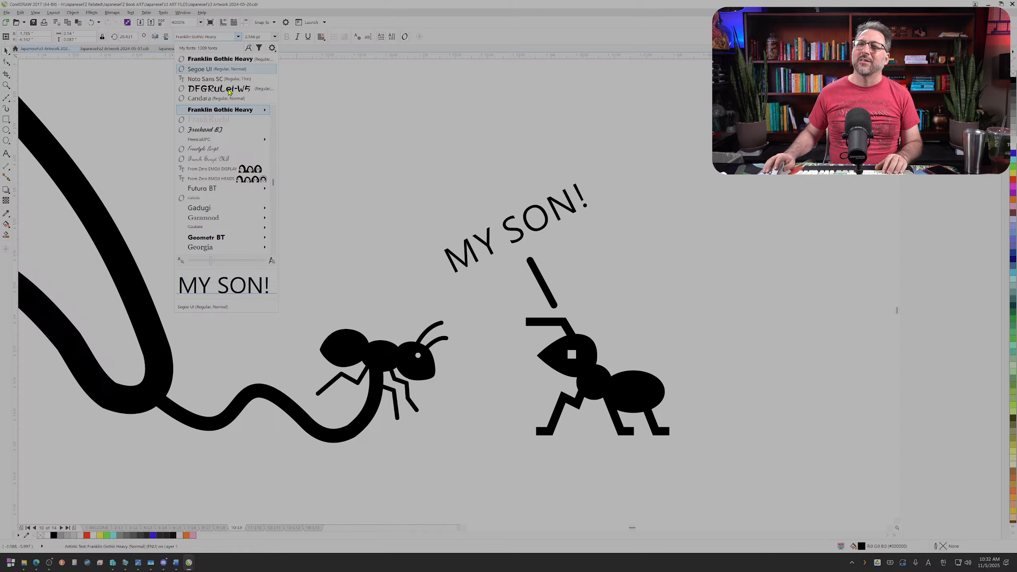
mouse_move(219, 240)
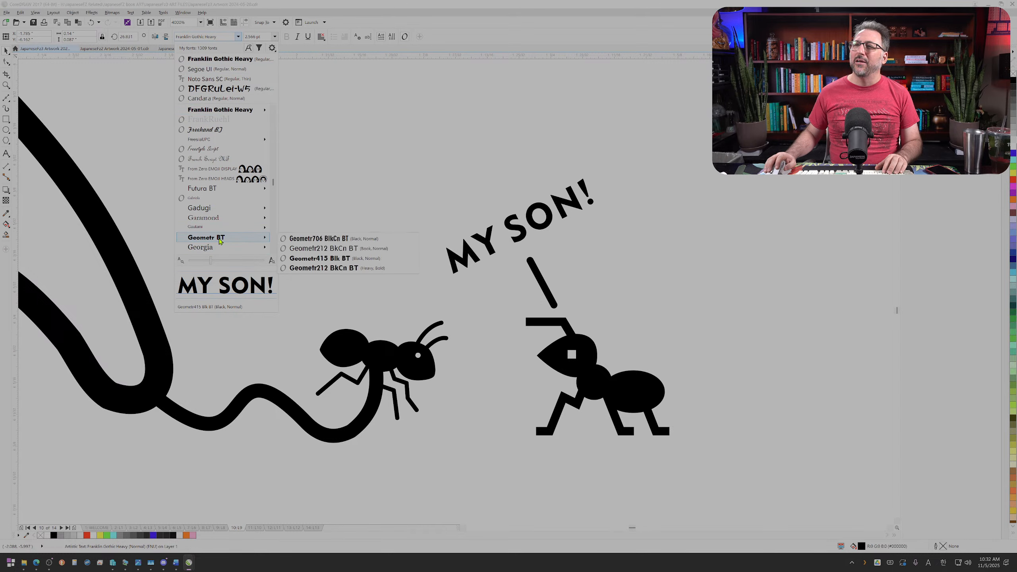
scroll(240, 224, "down", 3)
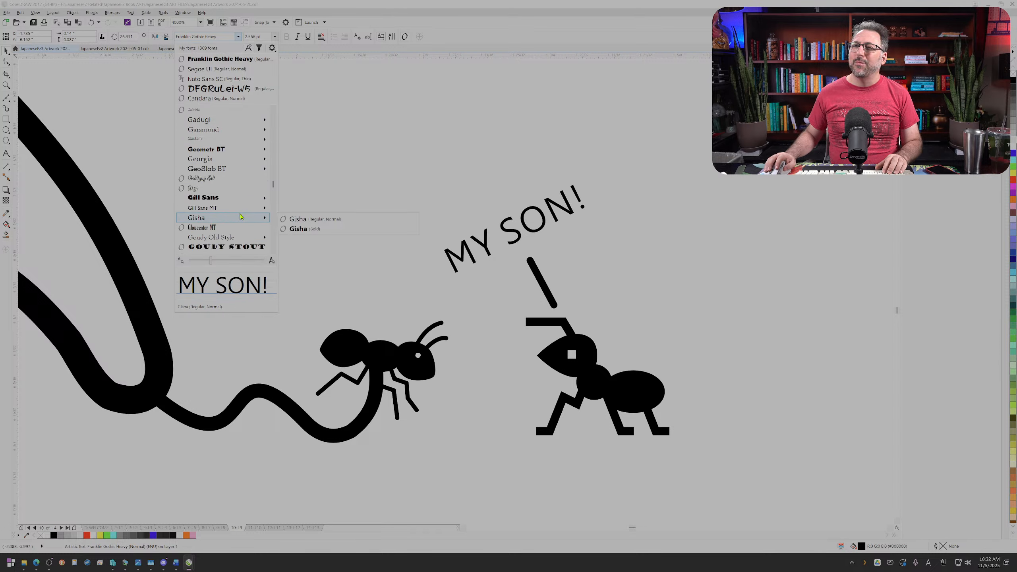
scroll(241, 217, "down", 4)
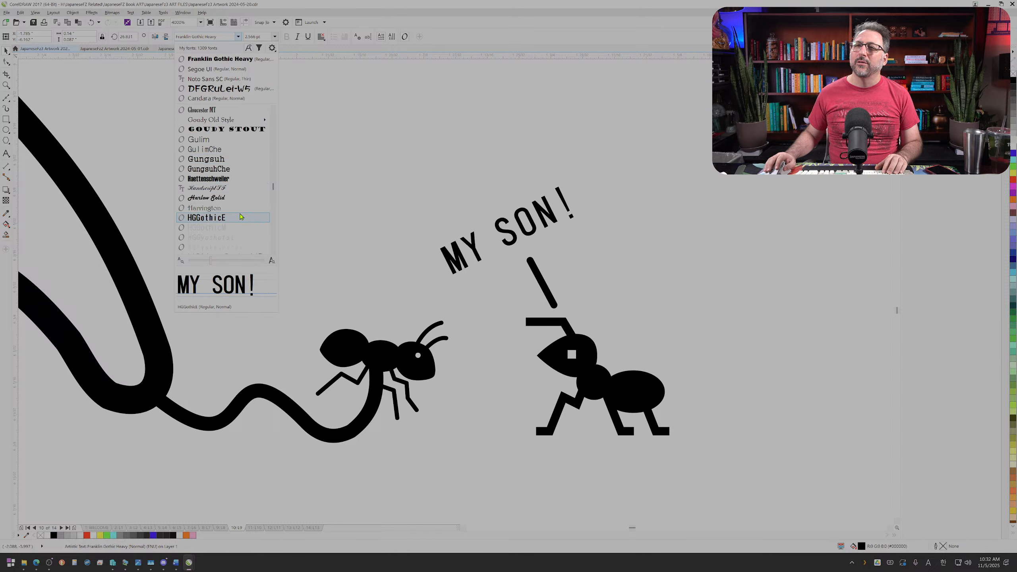
scroll(241, 217, "down", 3)
scroll(241, 216, "down", 4)
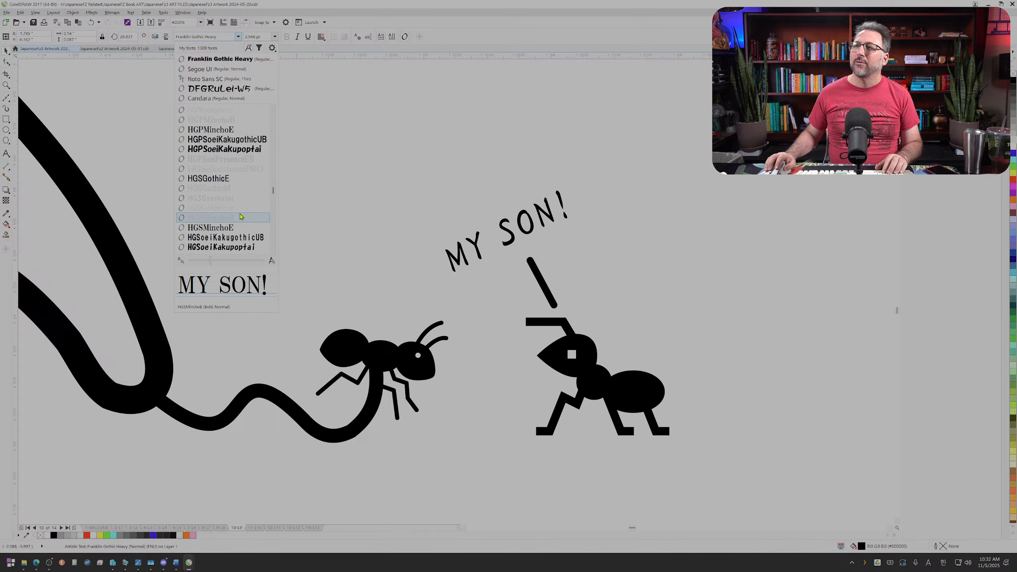
scroll(241, 178, "up", 1)
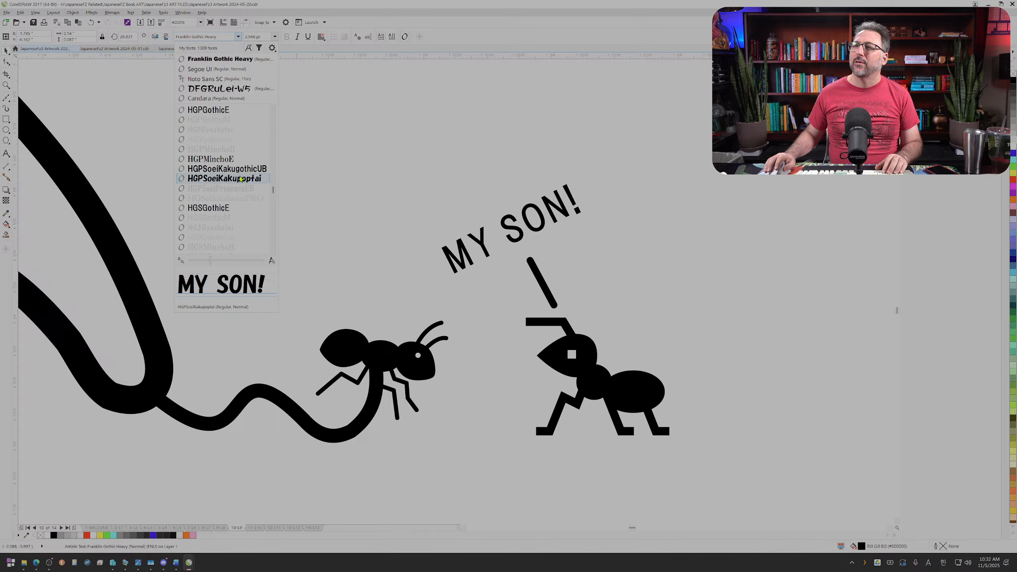
scroll(241, 179, "up", 2)
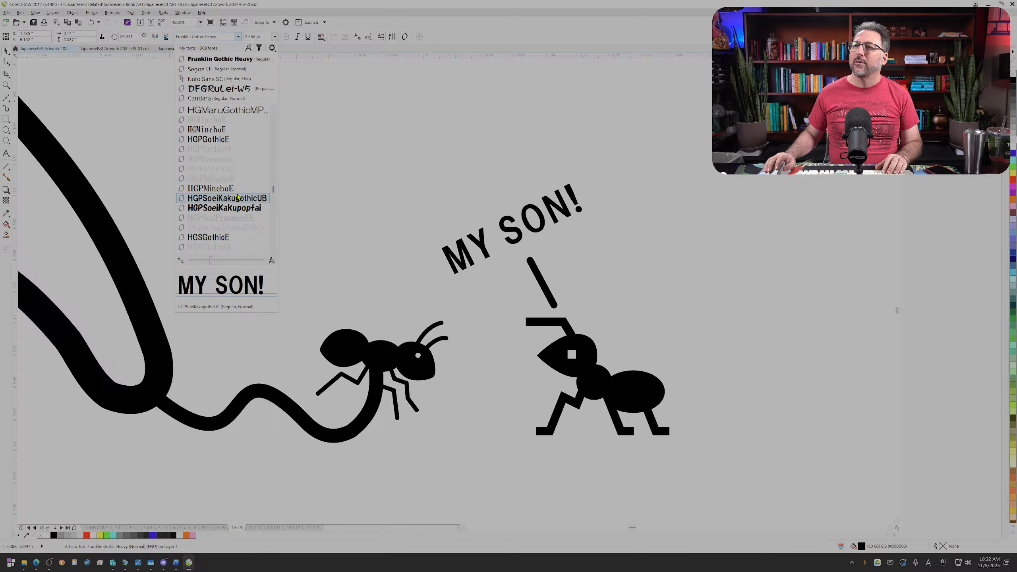
scroll(241, 188, "up", 1)
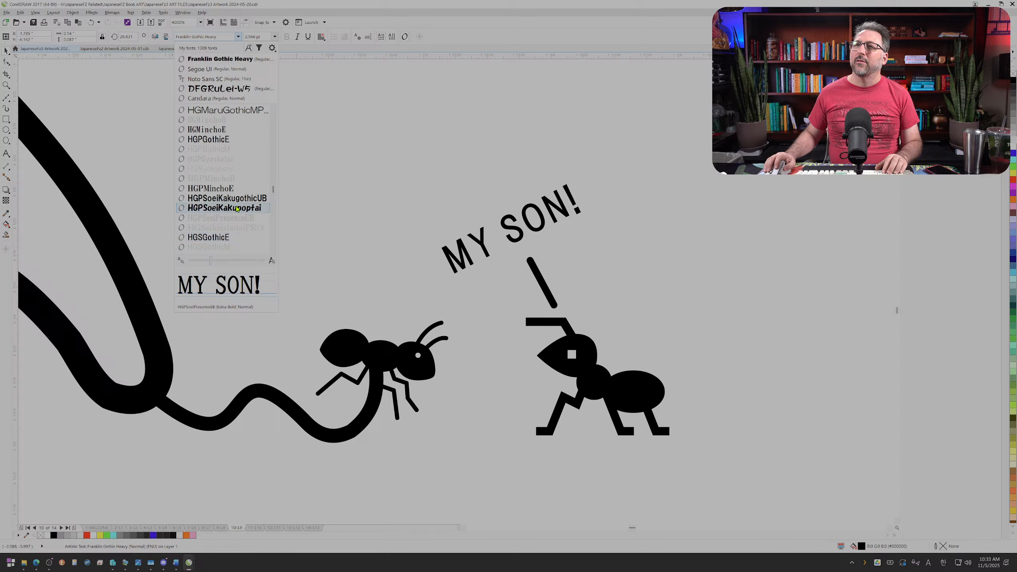
scroll(237, 200, "up", 2)
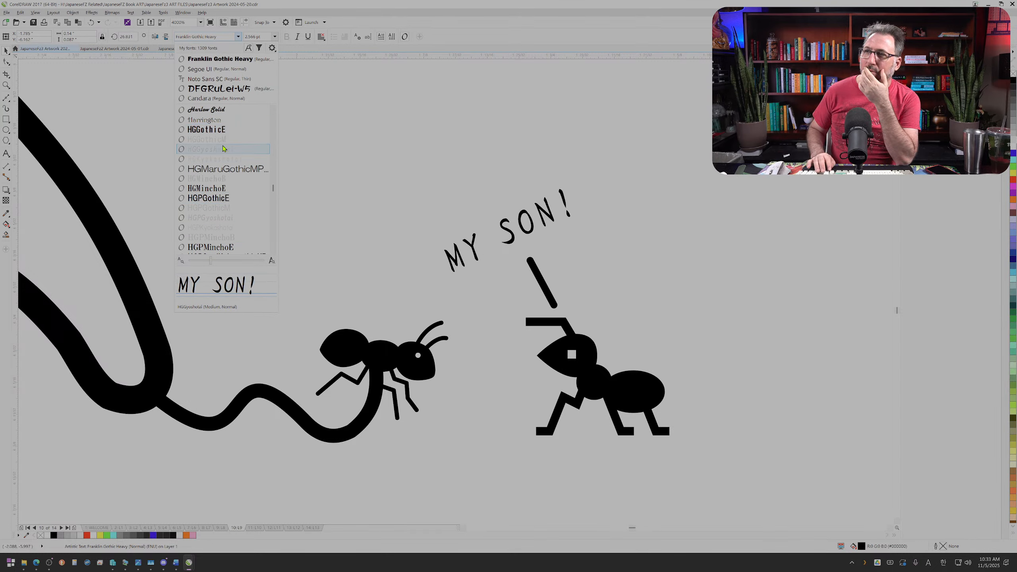
Step: Compare the HG fonts one by one on the "MY SON!" text and apply HGSGyoshotai
key("Down")
key("Down")
key("Down")
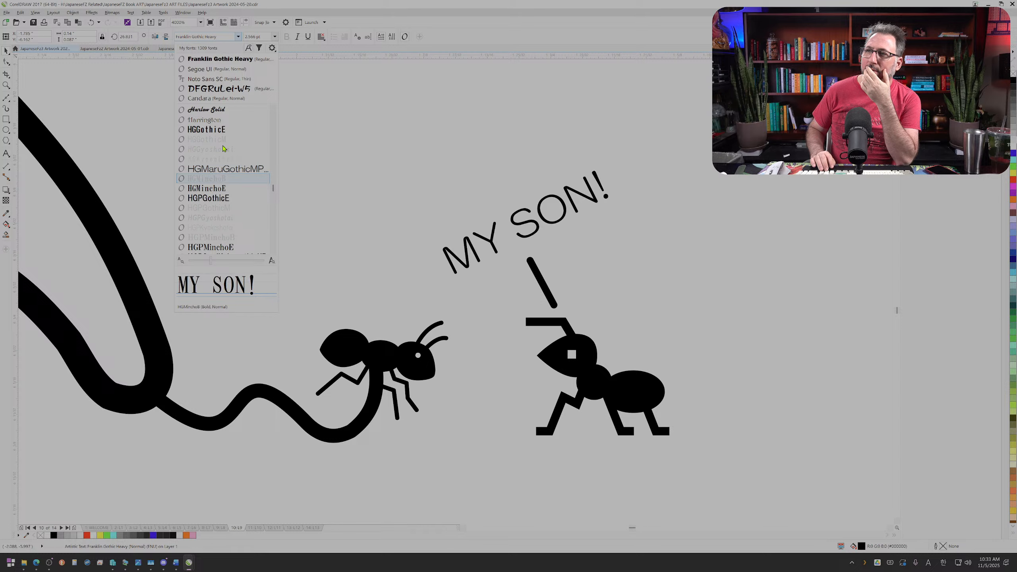
key("Down")
key("Down")
key("Down")
key("Down")
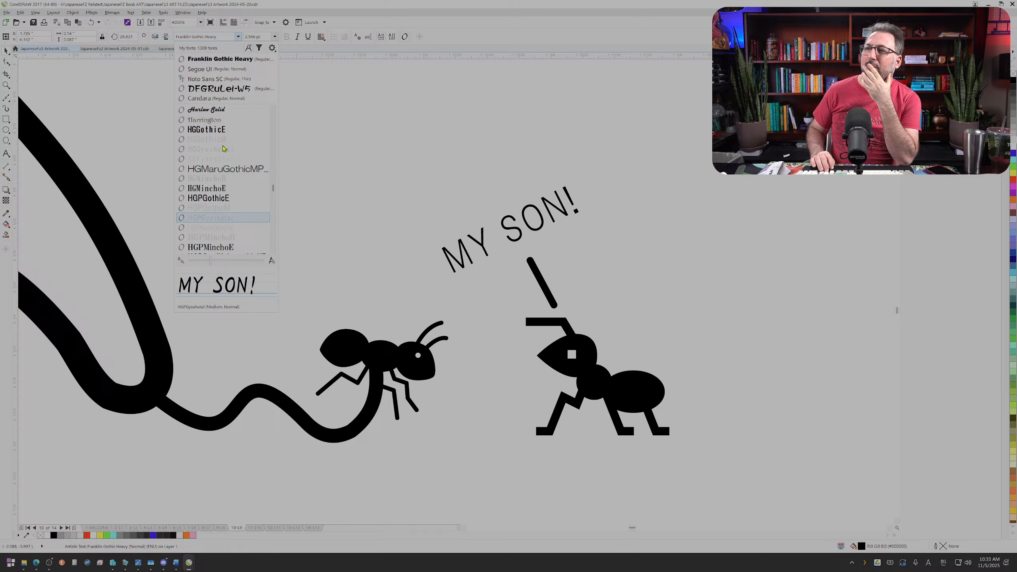
key("Down")
key("Down")
key("Down")
key("Down")
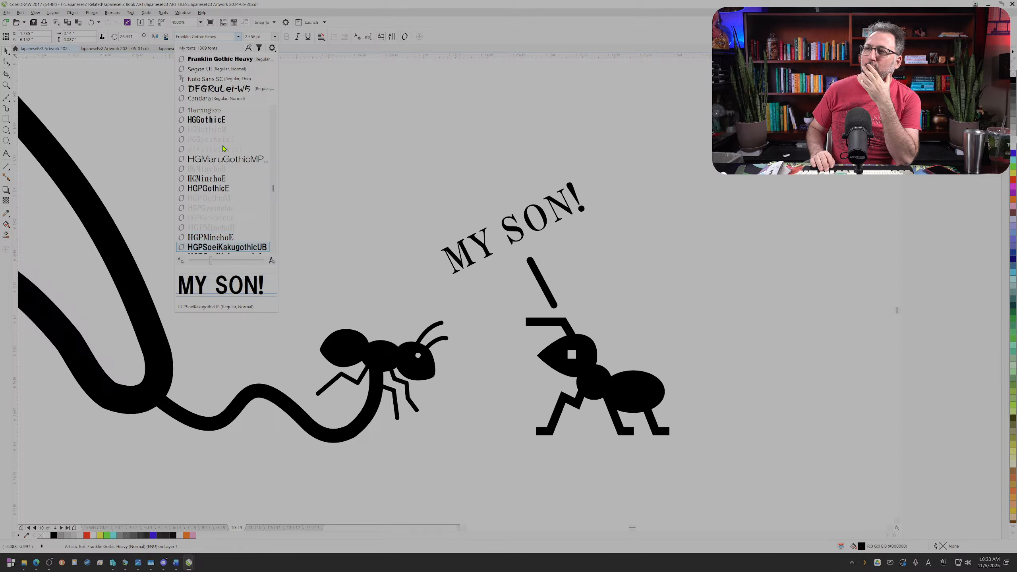
key("Down")
key("Down")
key("Down")
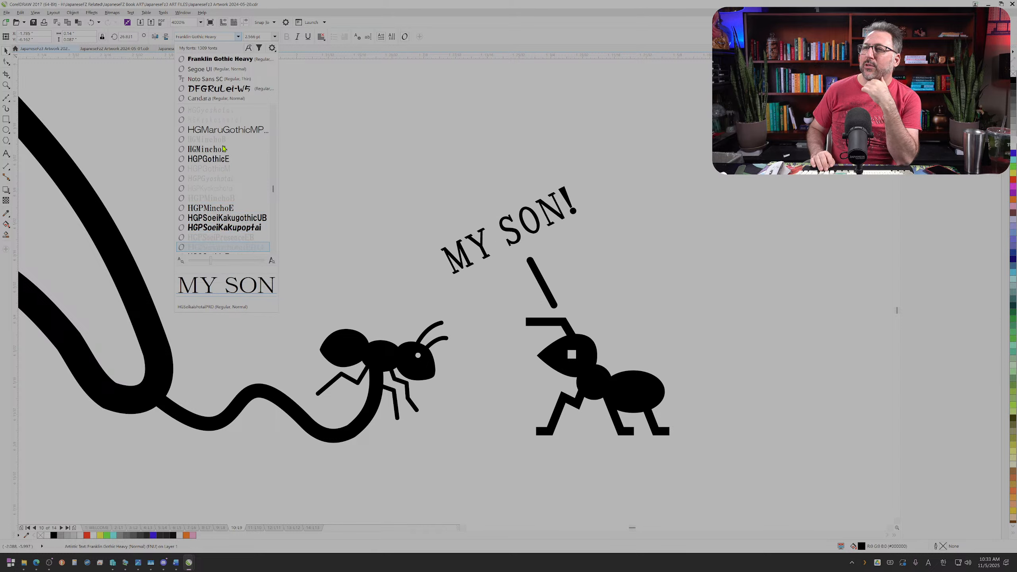
key("Down")
key("Down")
key("Down")
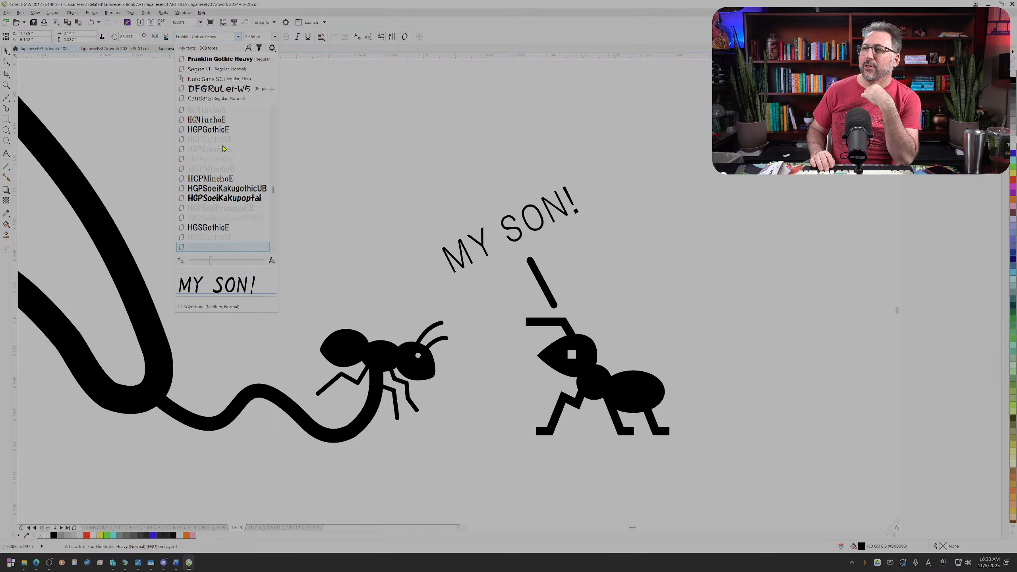
key("Up")
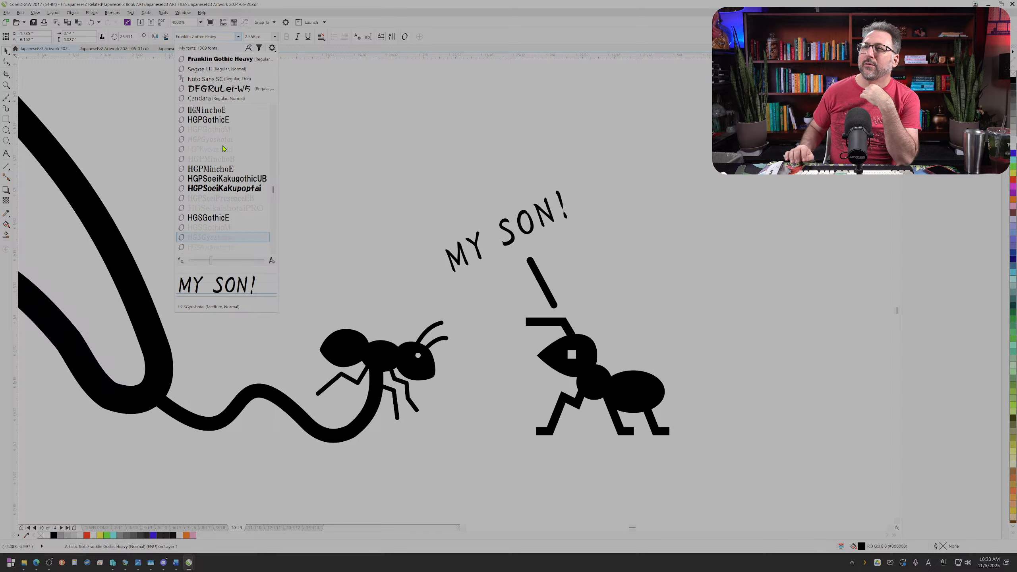
left_click(248, 237)
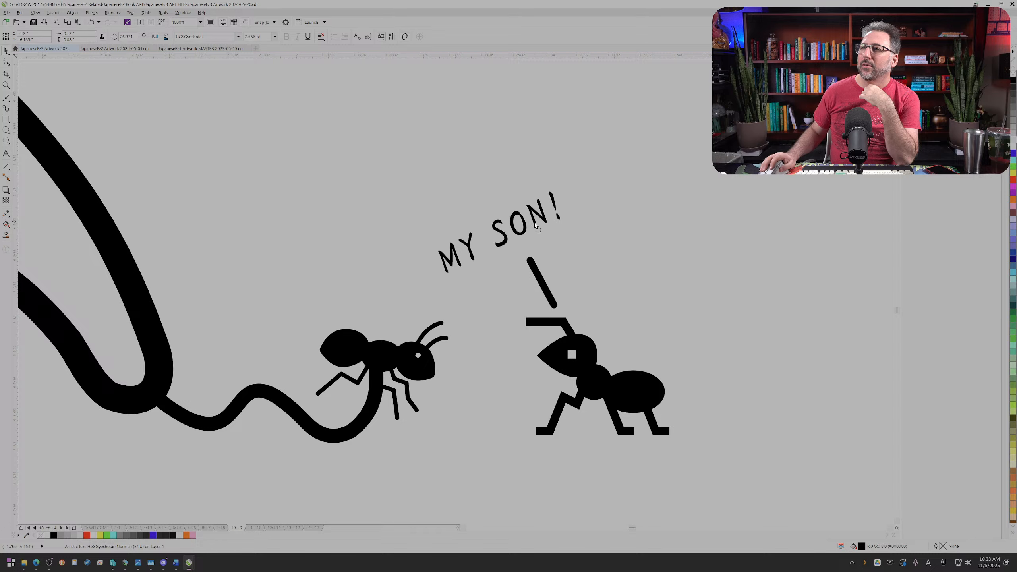
Step: Select the complete anteater example, including the sentence, translation, "plus one word" callout and both illustrations
scroll(493, 245, "down", 1)
scroll(495, 247, "down", 3)
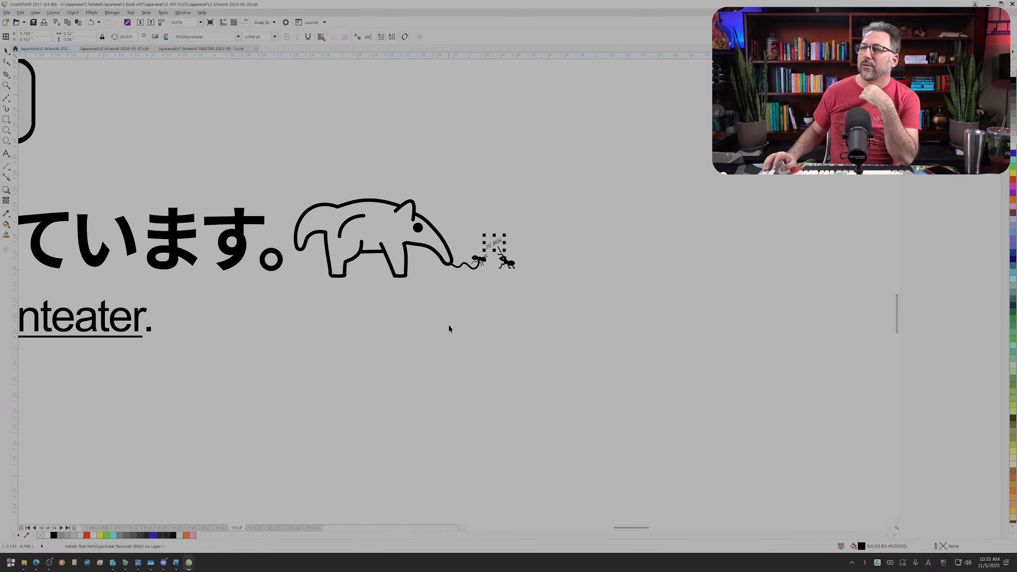
left_click(445, 324)
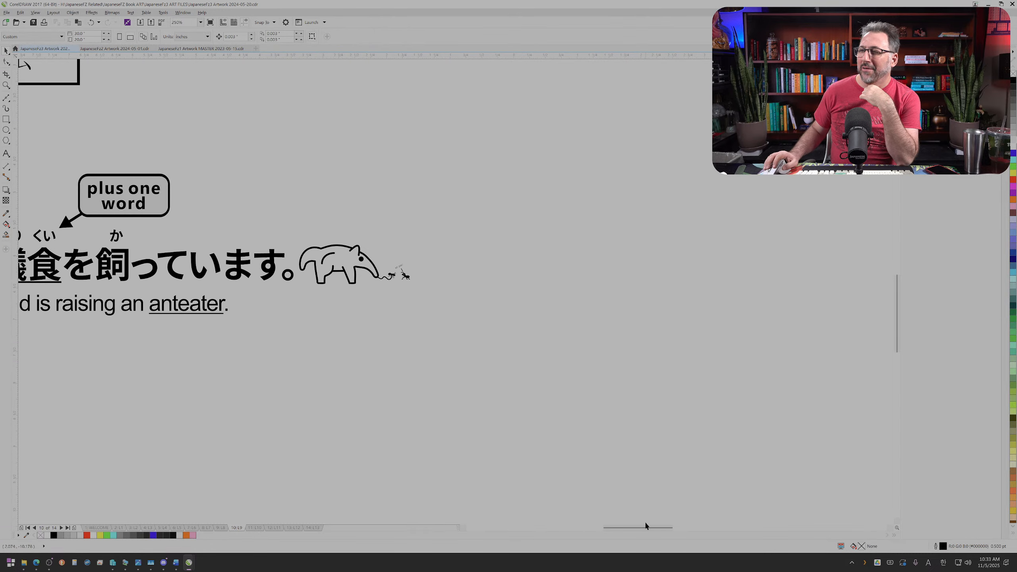
left_click_drag(646, 527, 621, 529)
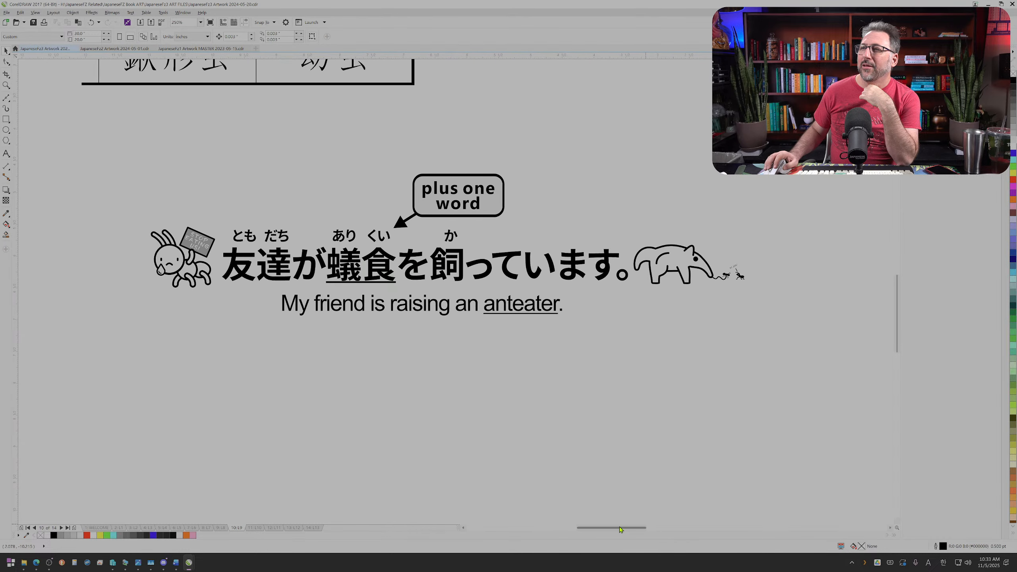
left_click_drag(95, 156, 411, 273)
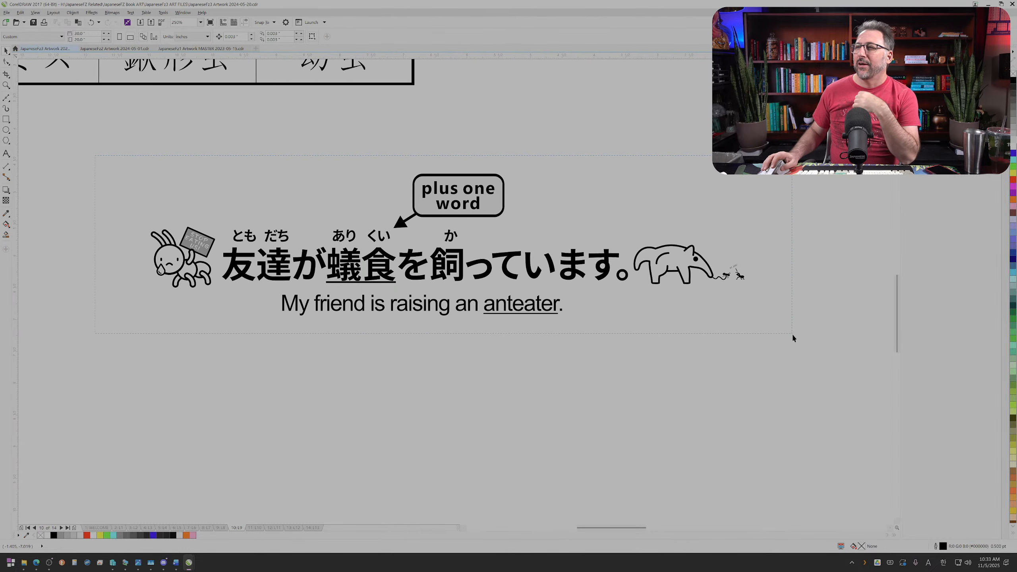
left_click_drag(793, 336, 802, 351)
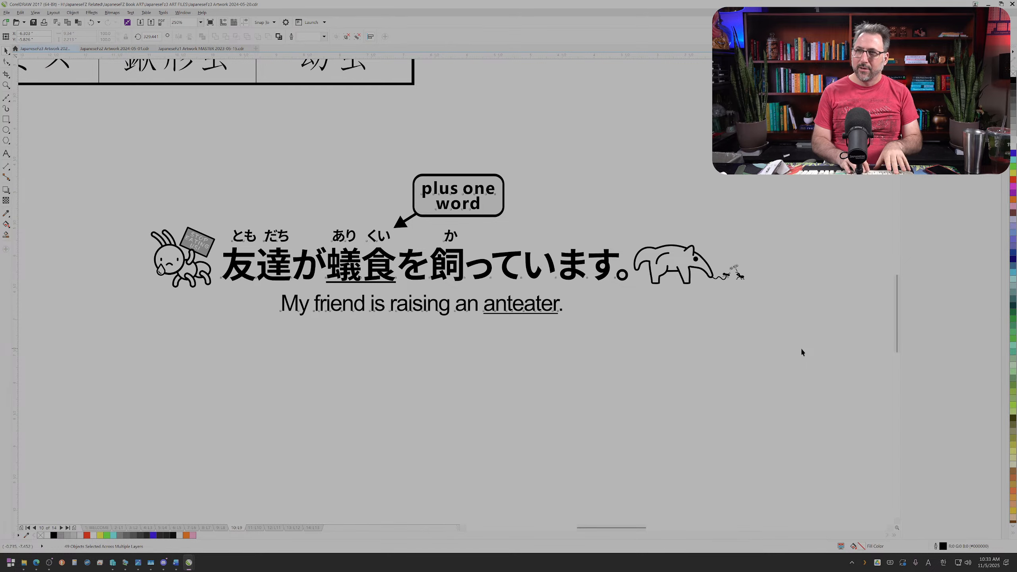
key("ctrl+e")
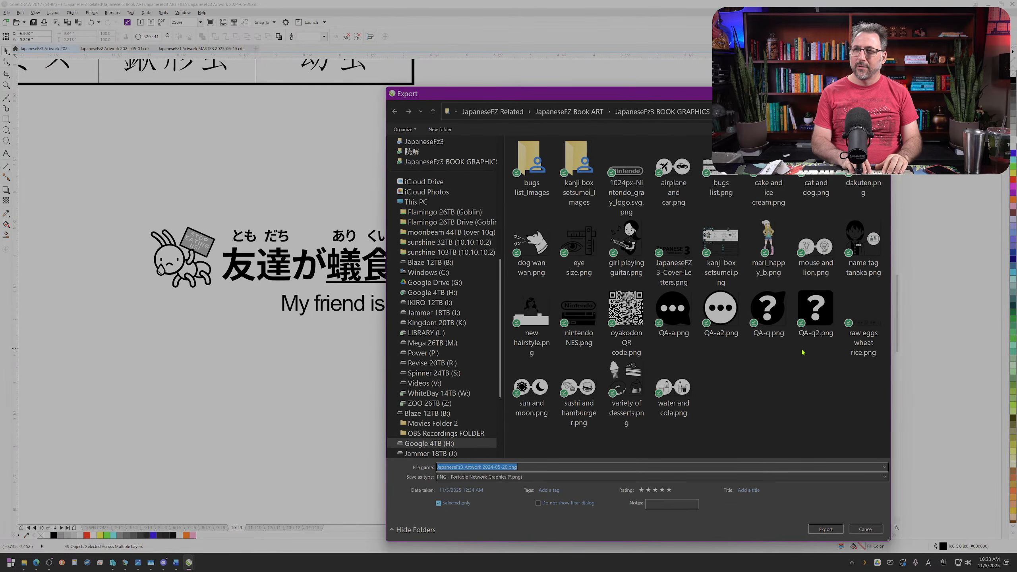
type("plus")
key("Return")
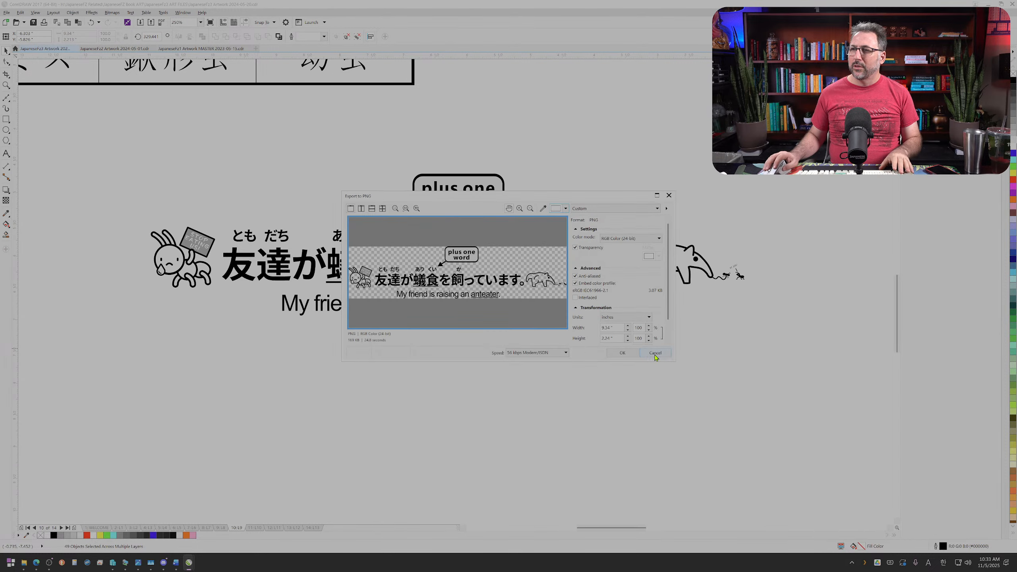
left_click(656, 354)
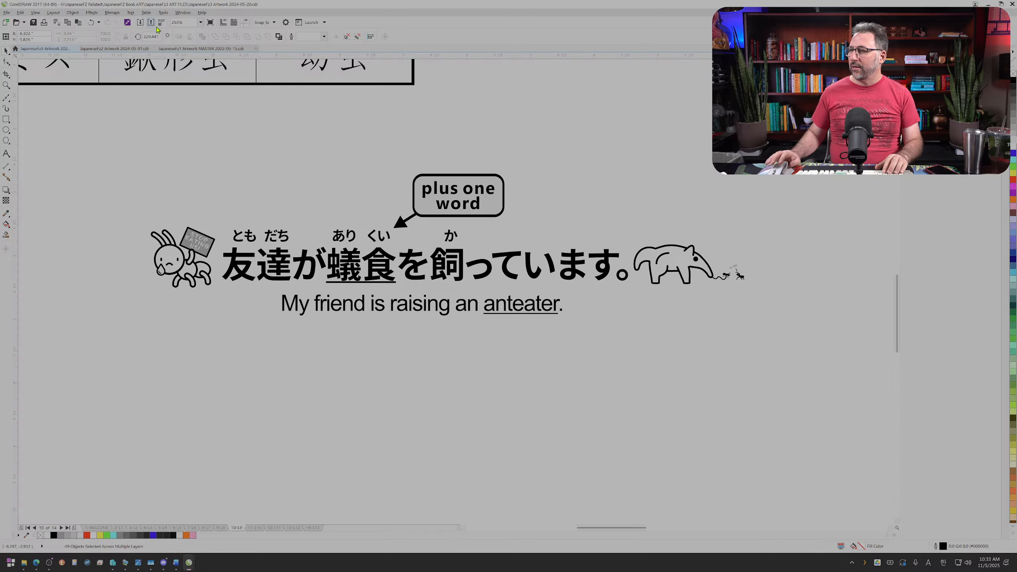
Step: Export only the selected anteater example as a PNG named "plus one anteater", using the offered export settings
key("ctrl+e")
key("alt+shift")
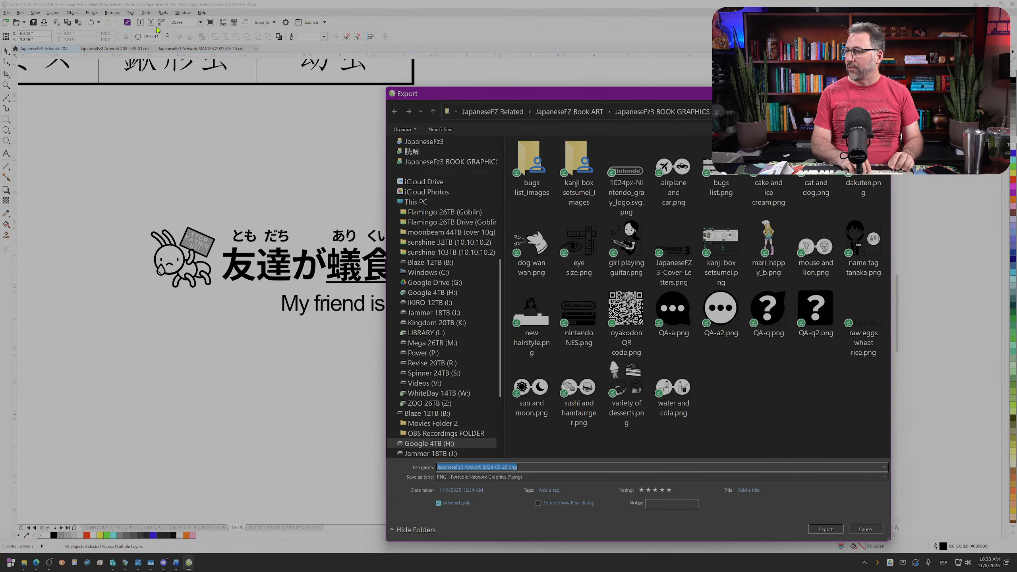
type("plu")
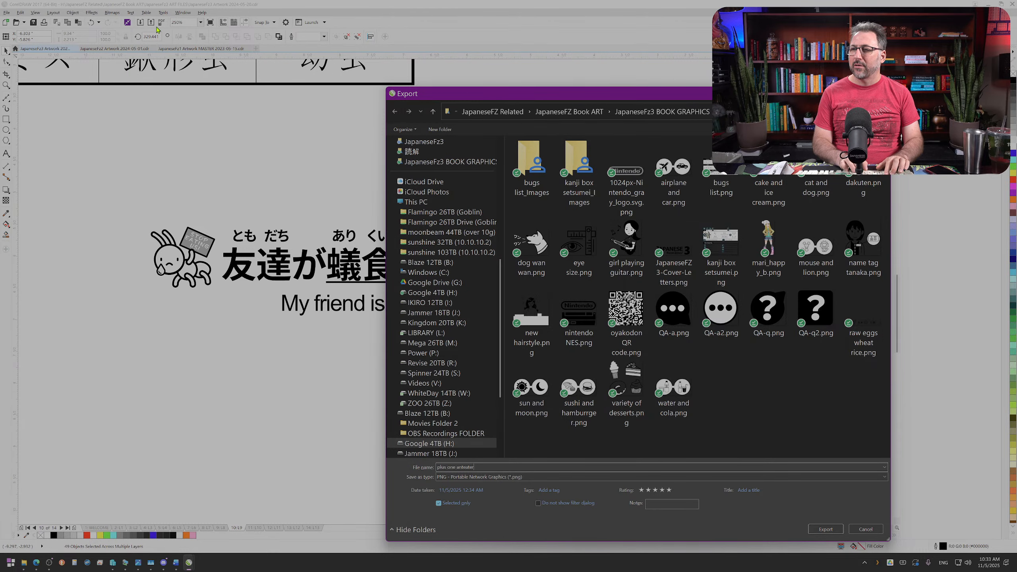
type("s one anteater")
key("Return")
key("Return")
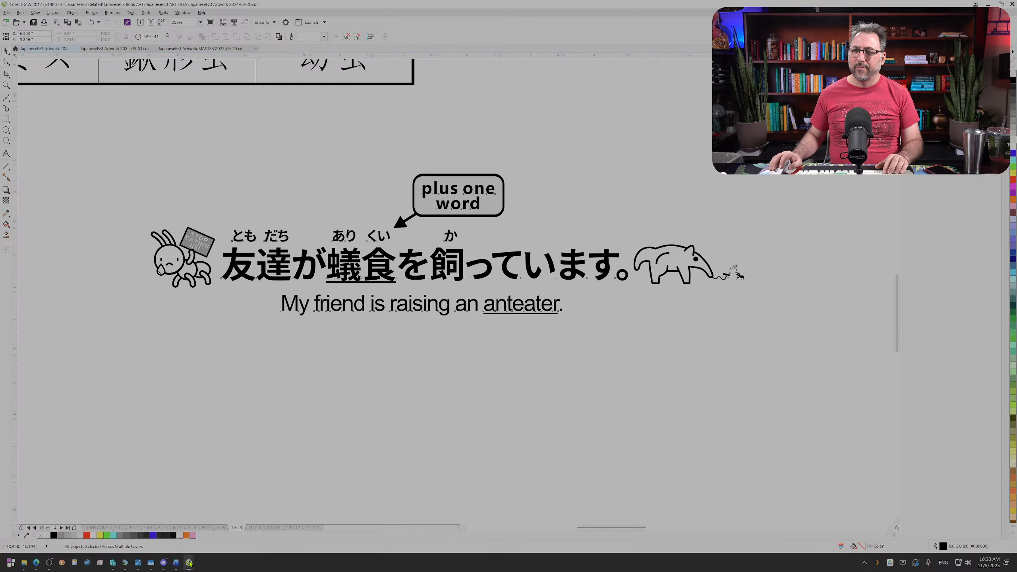
Step: Switch to the JapaneseFz3 manuscript in Word and insert the exported anteater graphic below the section 9-2 paragraph
mouse_move(175, 562)
left_click(208, 537)
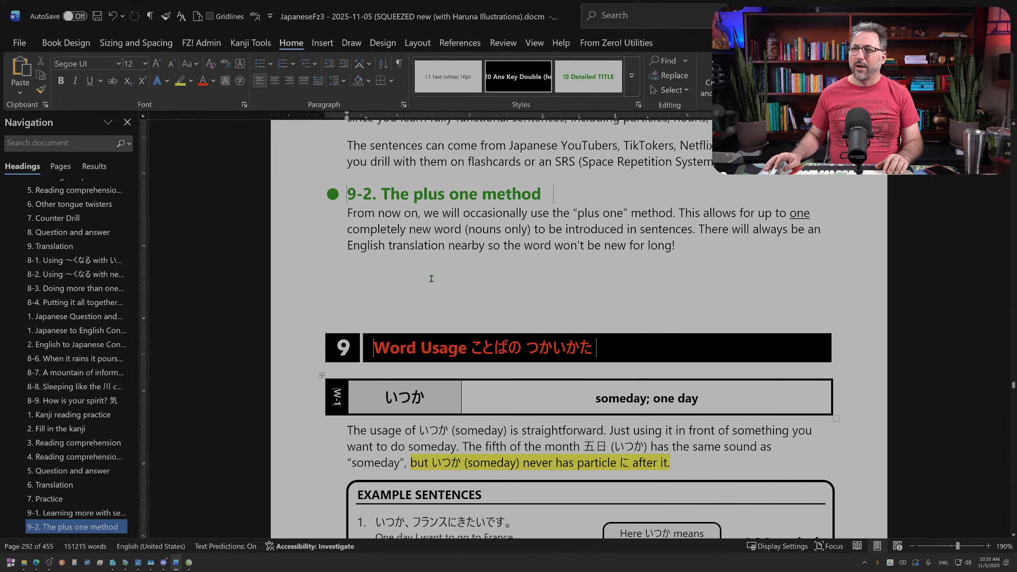
left_click(66, 42)
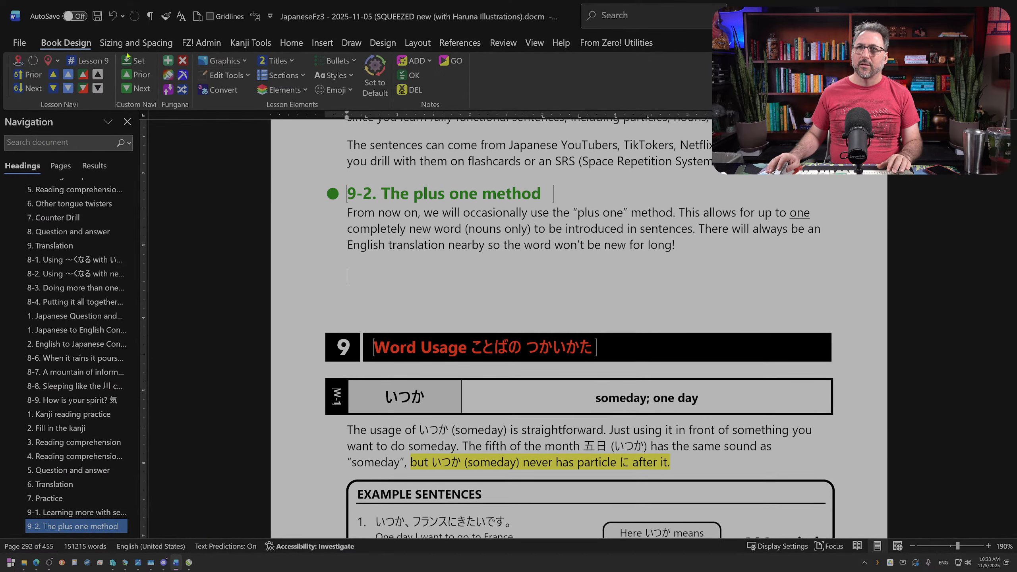
left_click(239, 60)
left_click(242, 93)
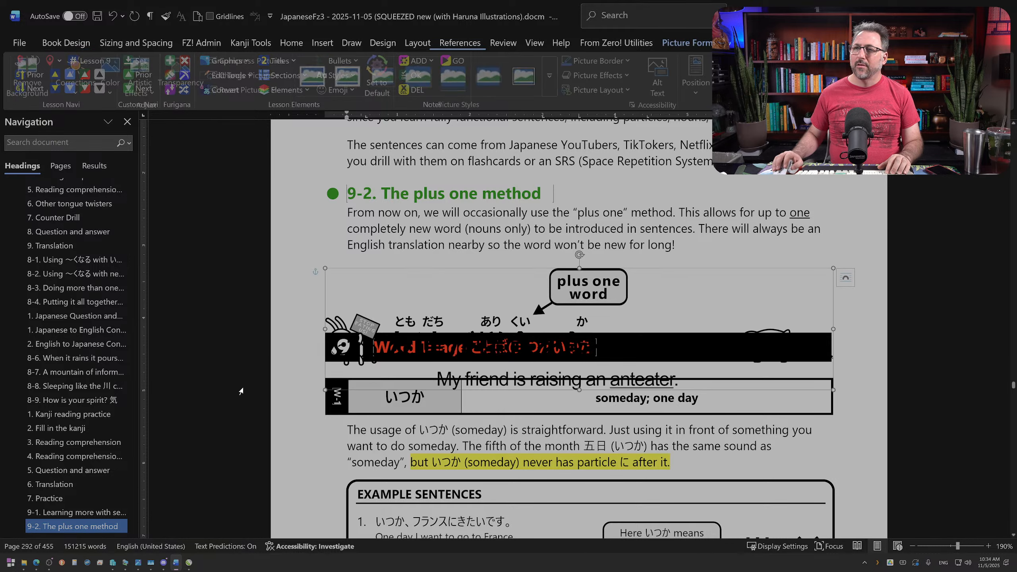
Step: Shrink the inserted anteater picture slightly and move it up and centre it just above the Word Usage heading
left_click_drag(572, 274, 569, 242)
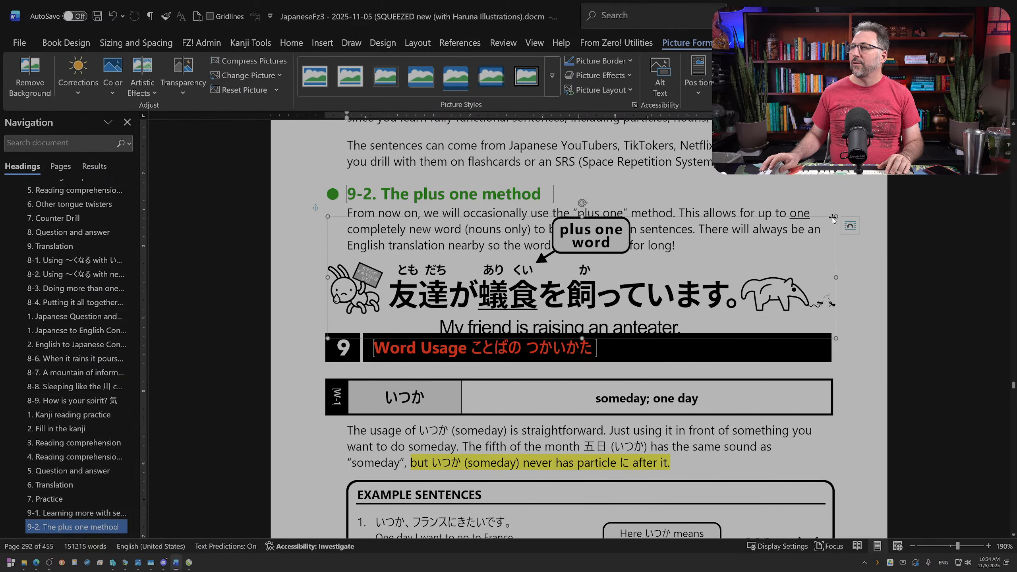
left_click_drag(833, 215, 778, 230)
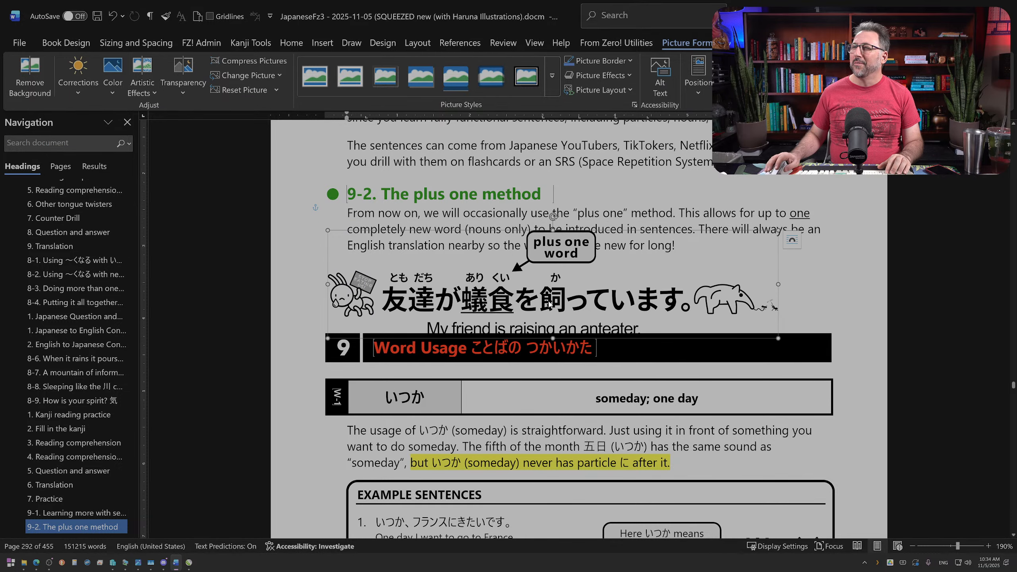
left_click_drag(550, 305, 577, 292)
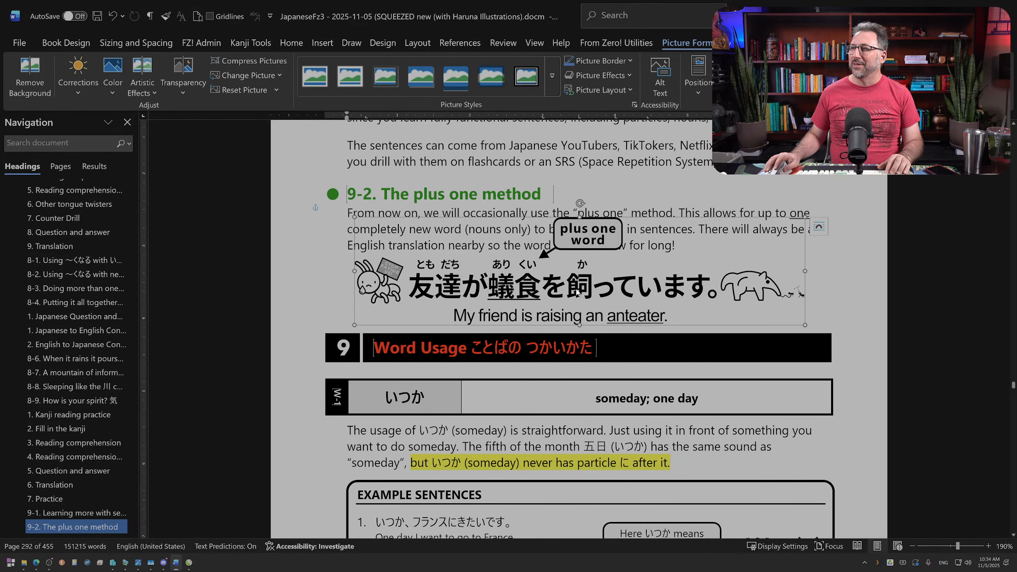
scroll(577, 293, "down", 6)
scroll(675, 335, "up", 5)
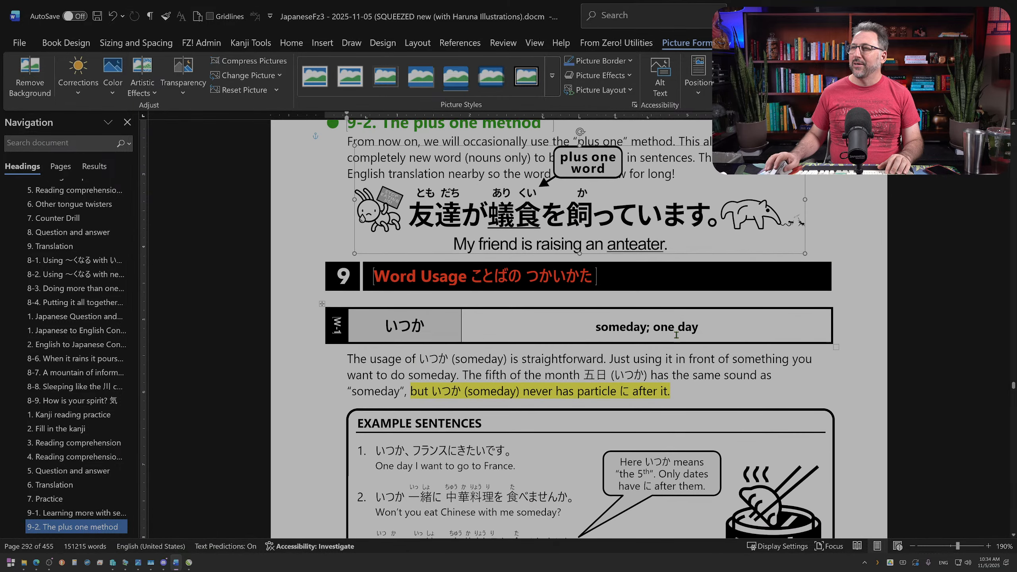
Step: Add blank space above the Word Usage heading and move the anteater picture down clear of the section 9-2 paragraph
left_click(827, 247)
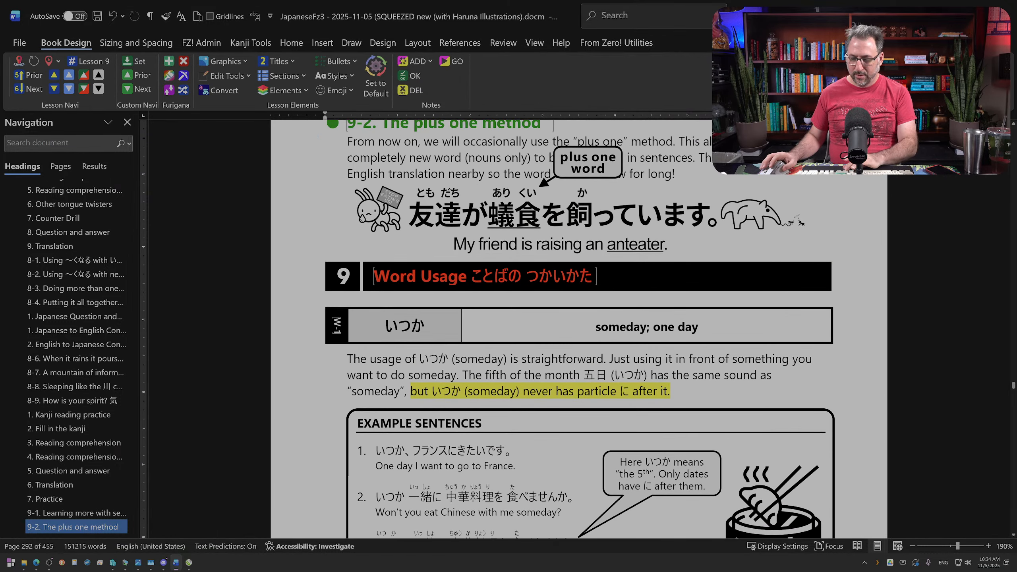
scroll(780, 317, "down", 3)
scroll(780, 316, "down", 3)
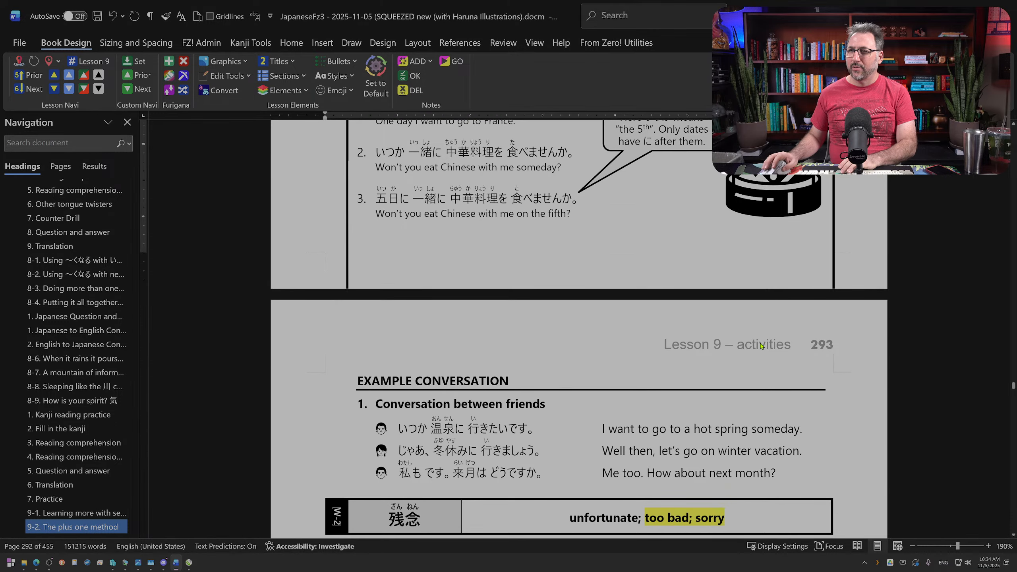
scroll(756, 346, "up", 6)
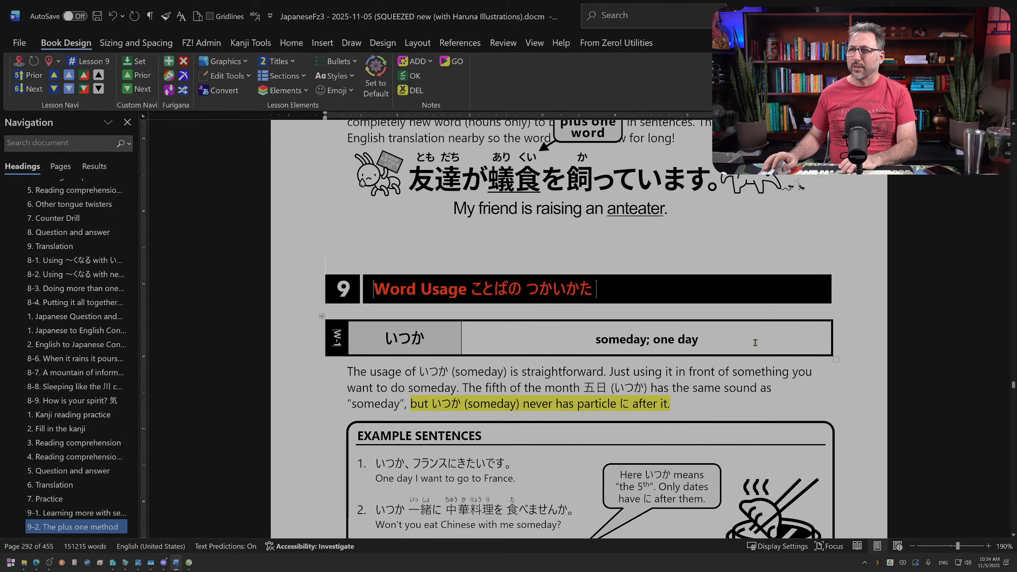
left_click_drag(574, 198, 583, 241)
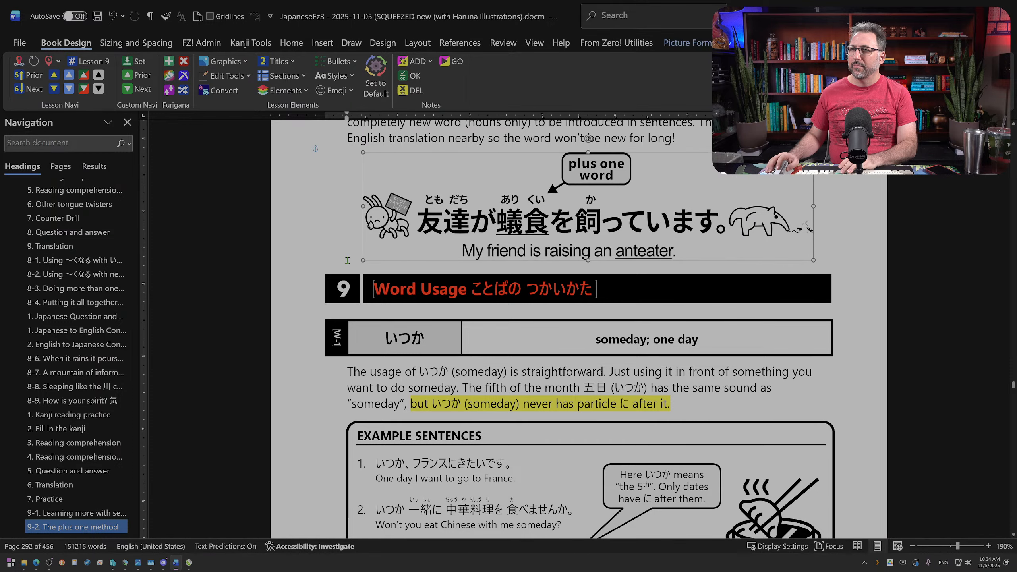
Step: Add more space above the Word Usage heading, then align the anteater picture with the paragraph's left edge and enlarge it to the text width
left_click(347, 260)
scroll(484, 266, "up", 2)
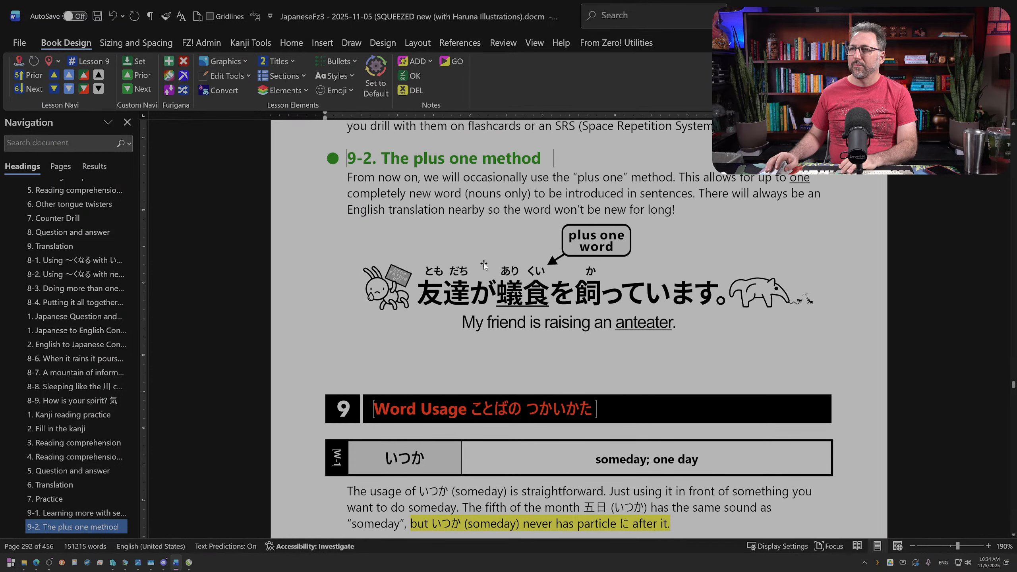
left_click_drag(598, 250, 585, 254)
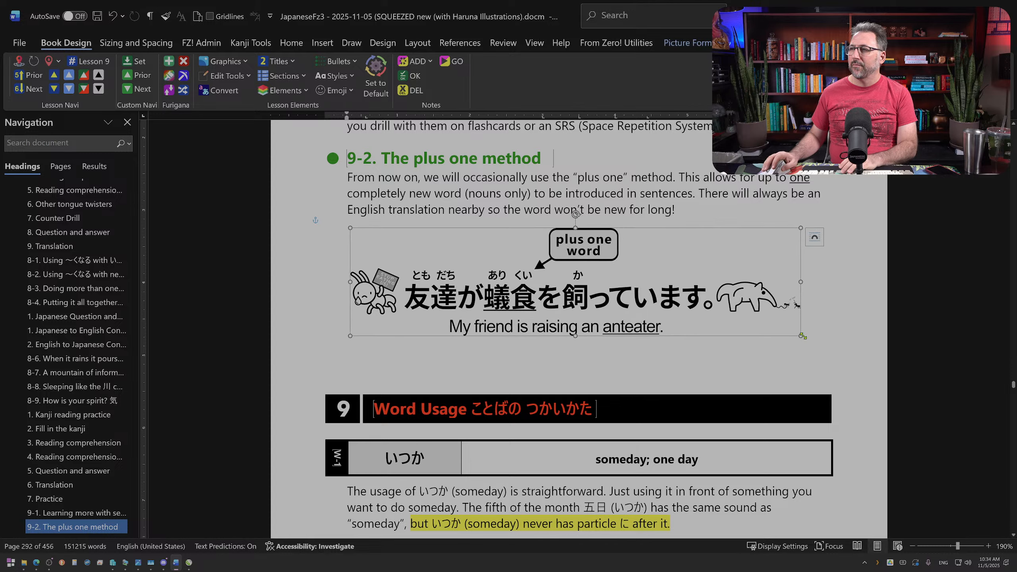
left_click_drag(802, 336, 815, 343)
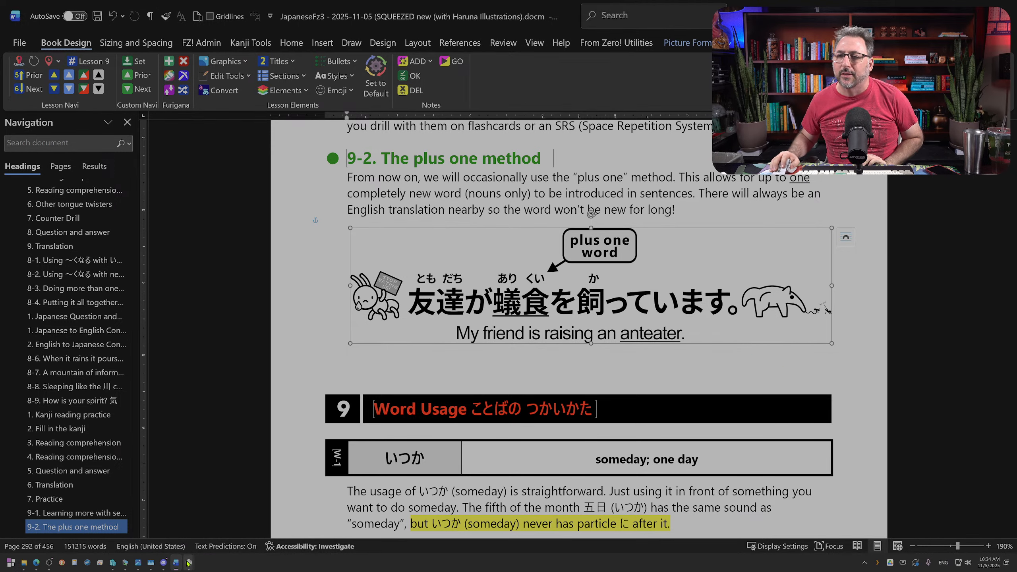
Step: Switch back to the JapaneseFz3 artwork in CorelDRAW and place a copy of the "plus one word" callout with its arrow below the sentence
mouse_move(176, 562)
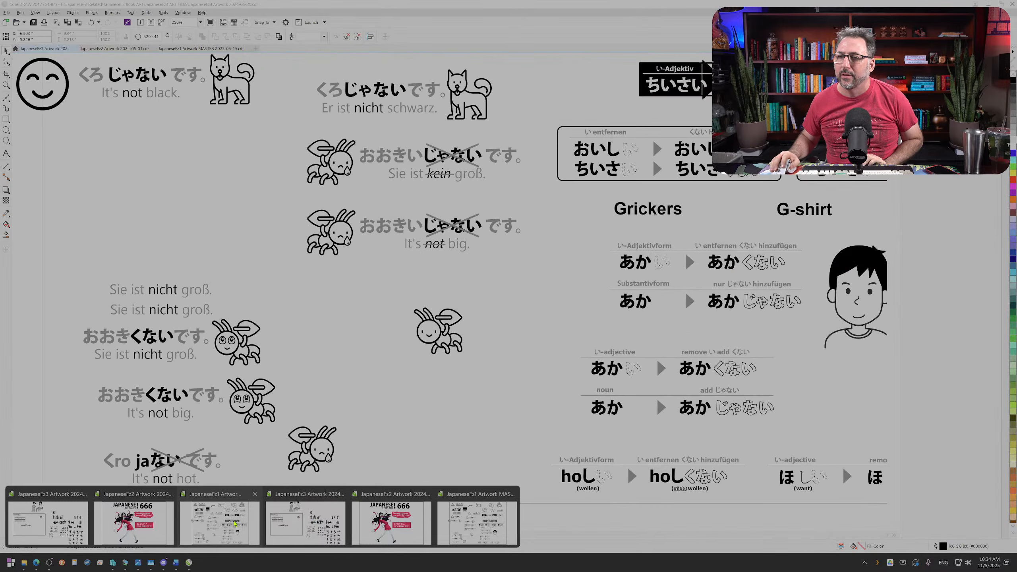
left_click(306, 518)
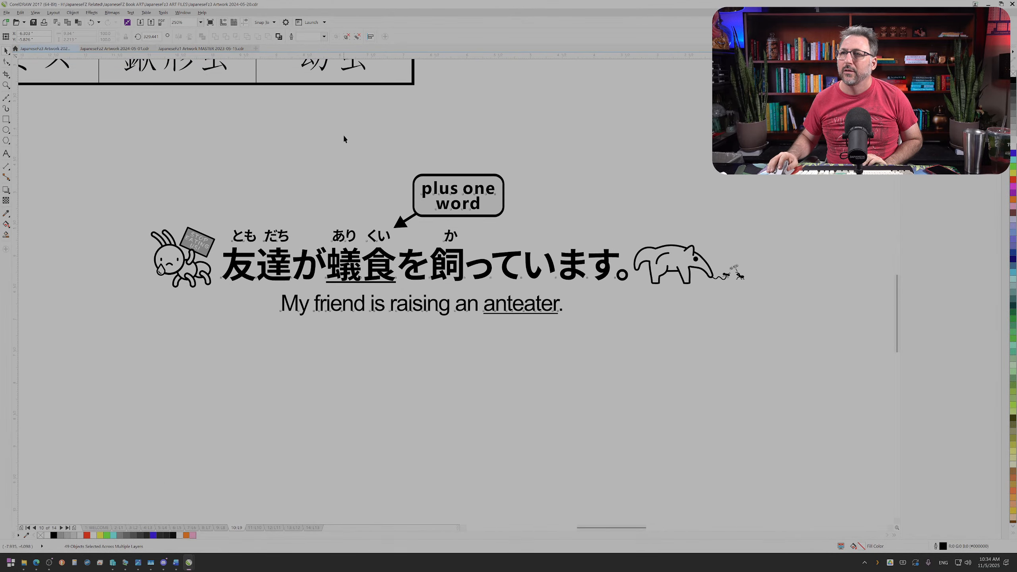
left_click_drag(343, 133, 552, 234)
left_click_drag(449, 199, 269, 428)
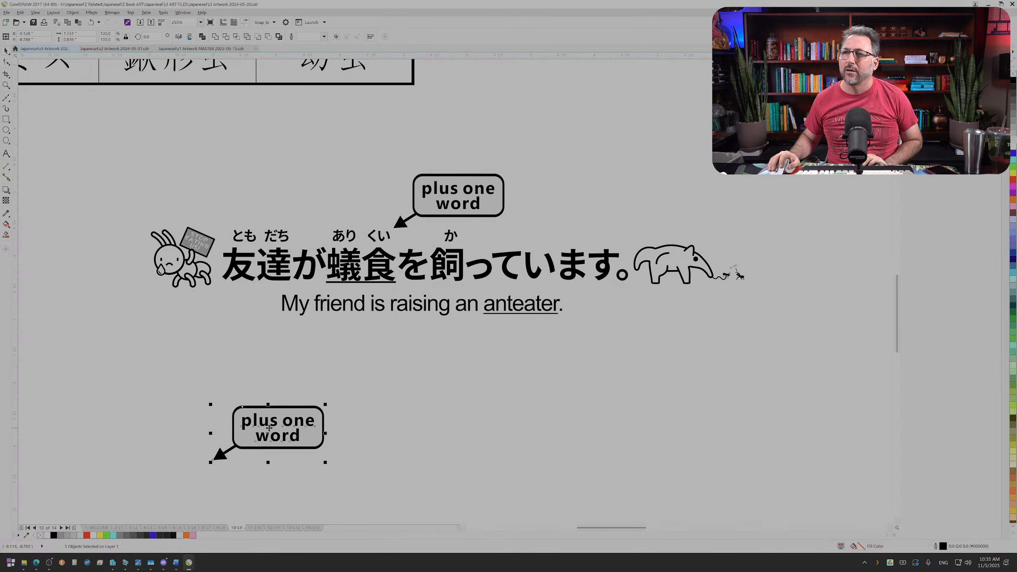
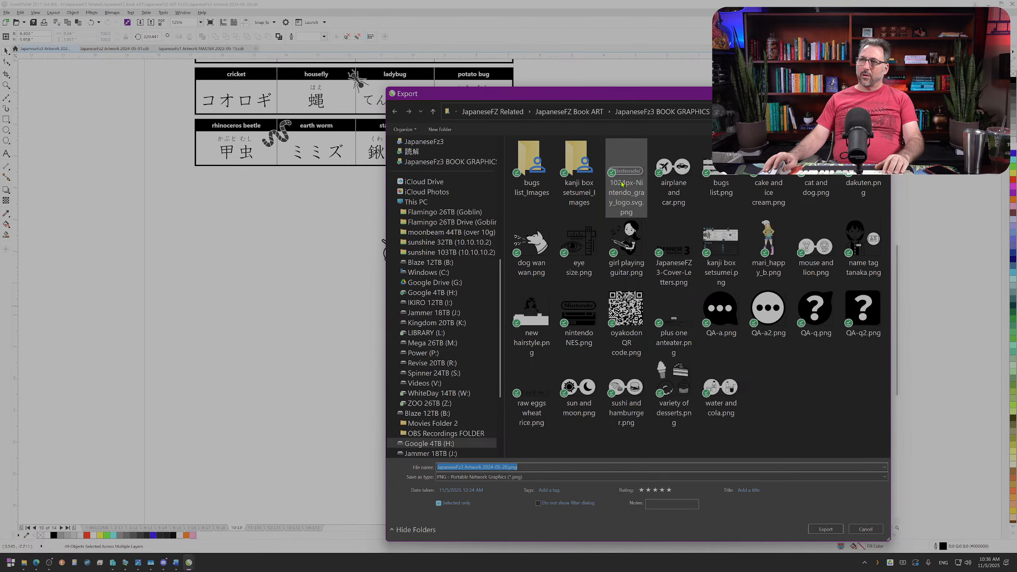
Step: Export the selected artwork as "plus one anteater.png", overwriting the existing file
type("plus one anteater")
key("Return")
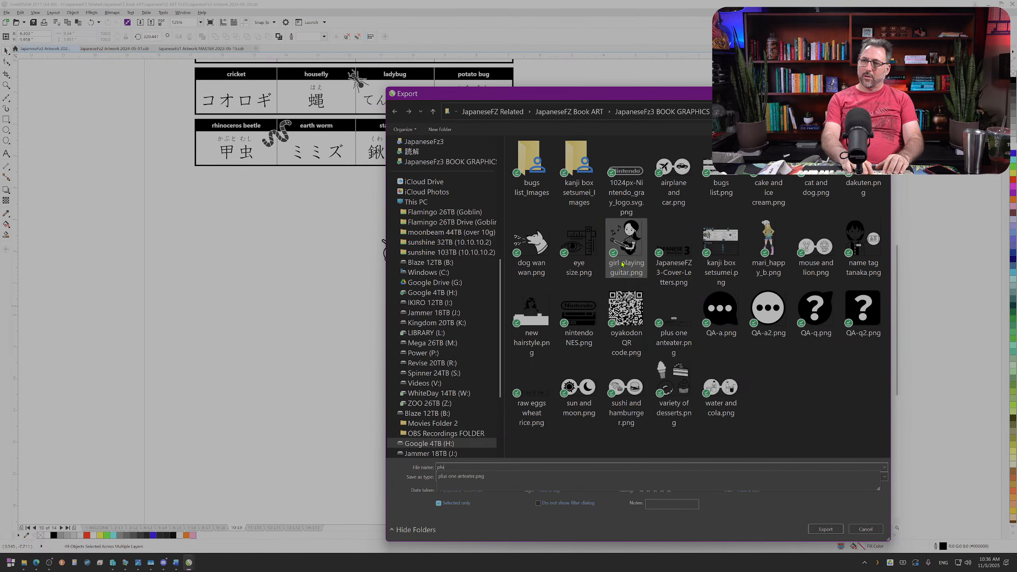
key("y")
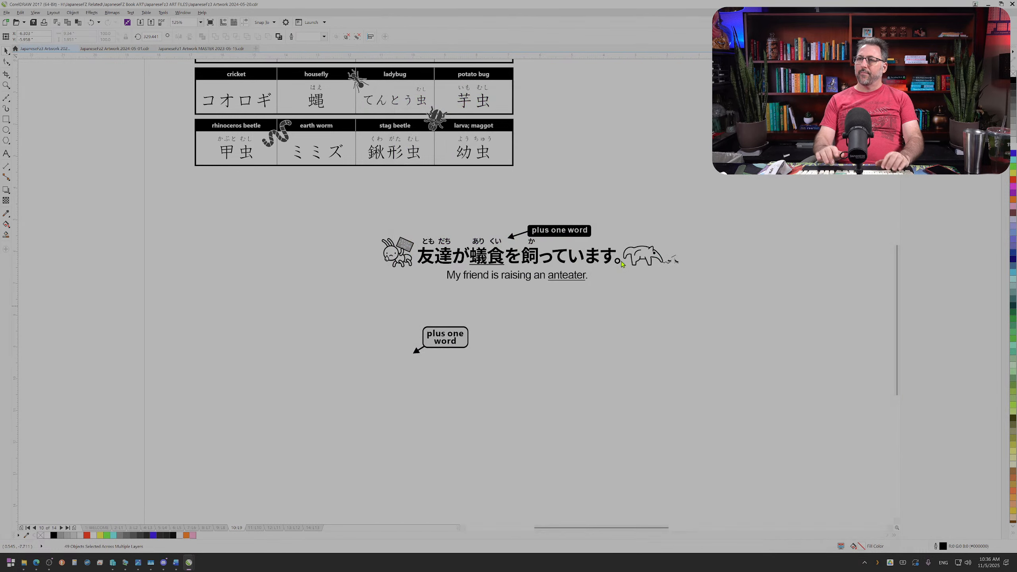
key("Return")
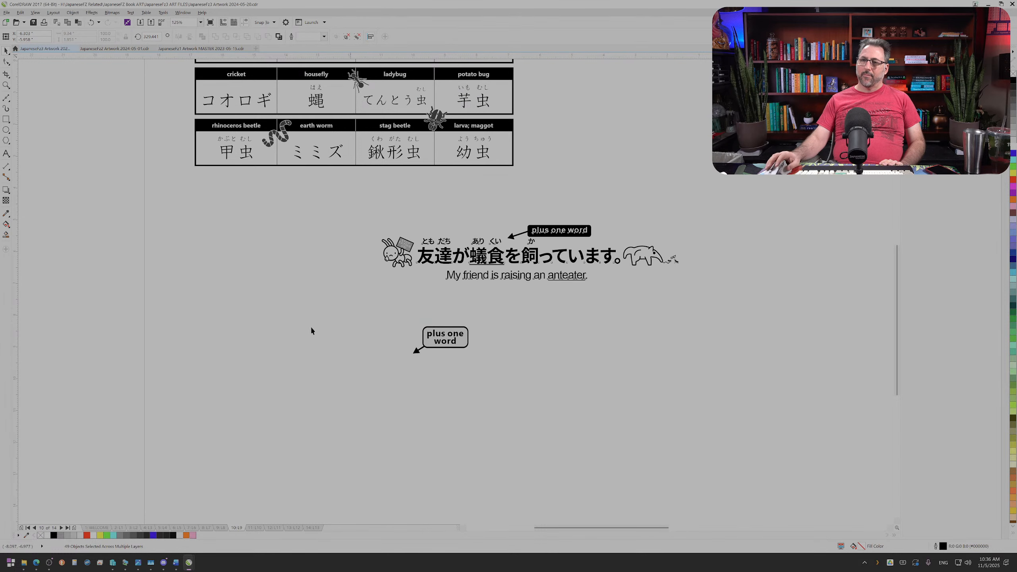
Step: Switch to the JapaneseFz3 document in Word, replace the anteater picture with the new export and move it up beneath the section 9-2 paragraph
left_click(176, 563)
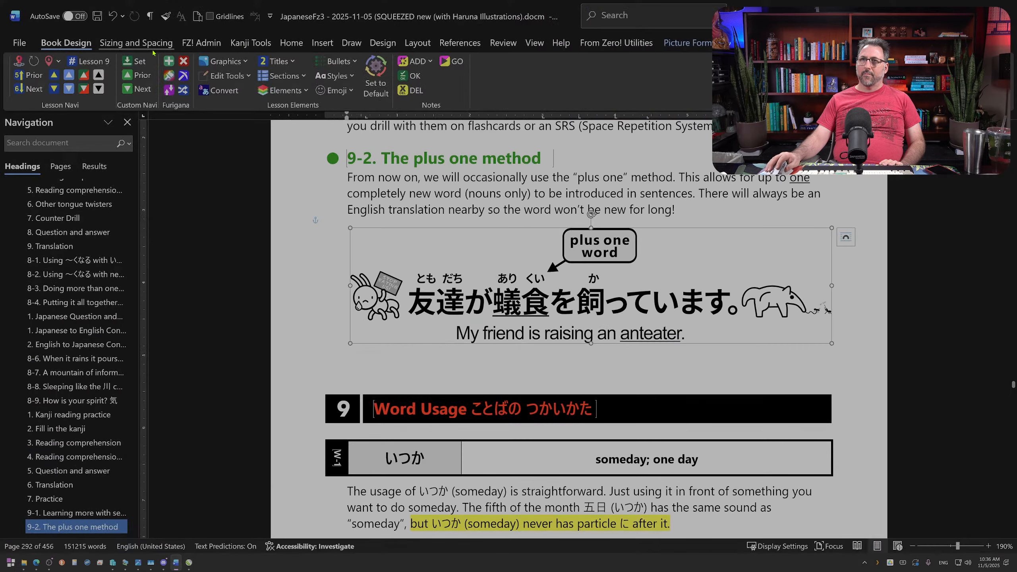
left_click(224, 61)
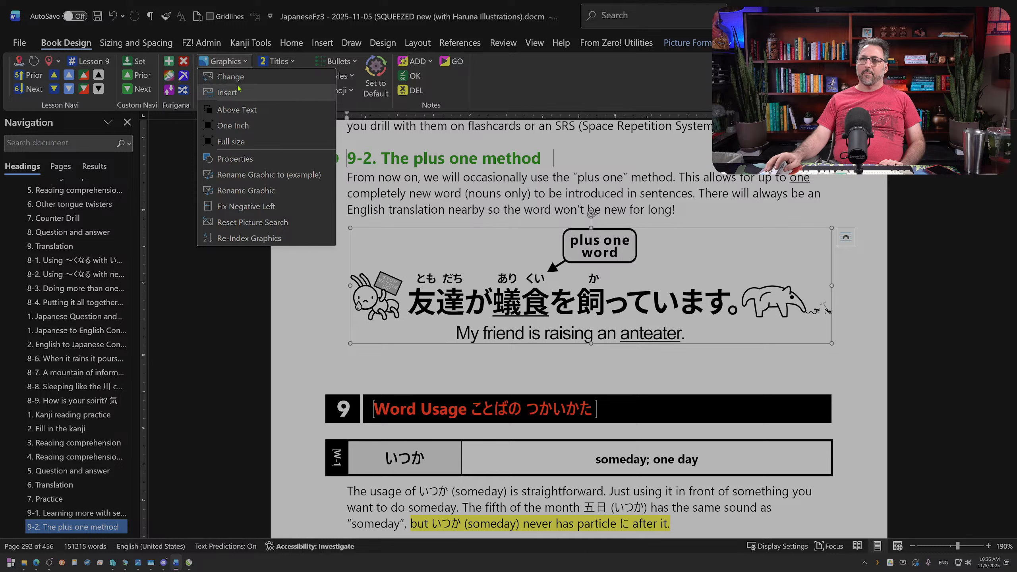
left_click(227, 92)
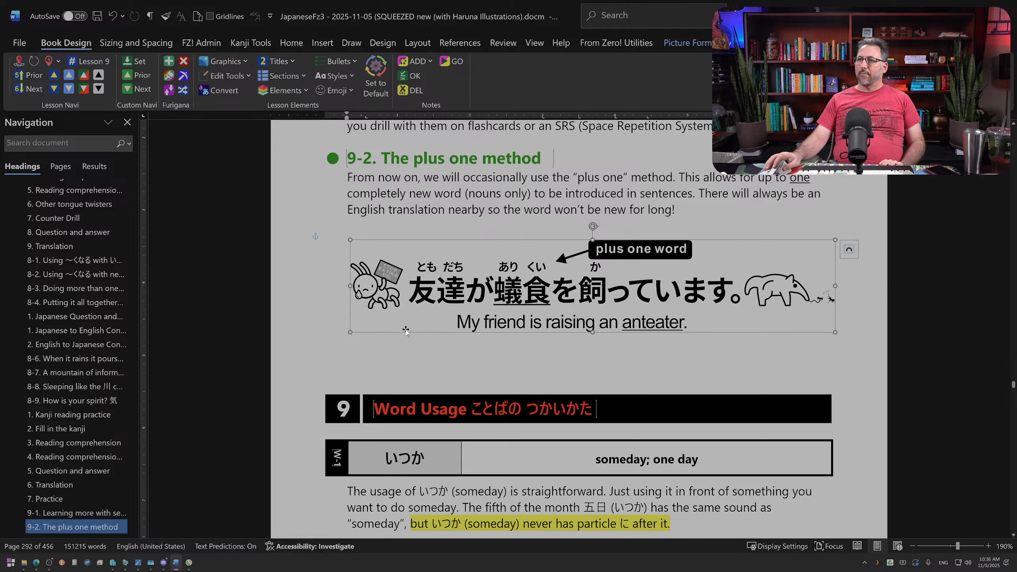
left_click_drag(571, 302, 568, 286)
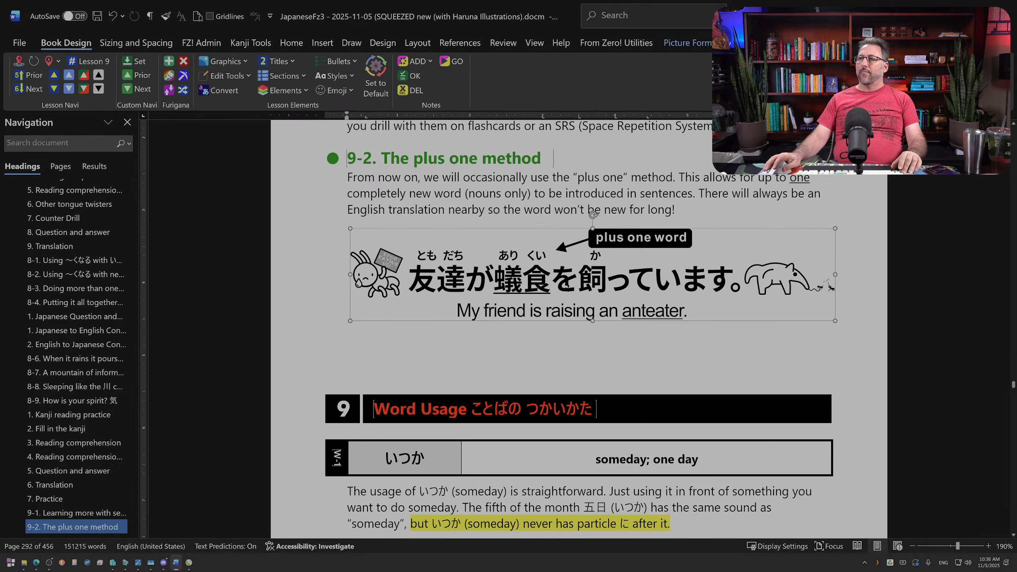
left_click(558, 342)
Step: Add a blank line between the section 9-1 text and the 9-2 heading
scroll(558, 341, "down", 2)
scroll(558, 342, "up", 2)
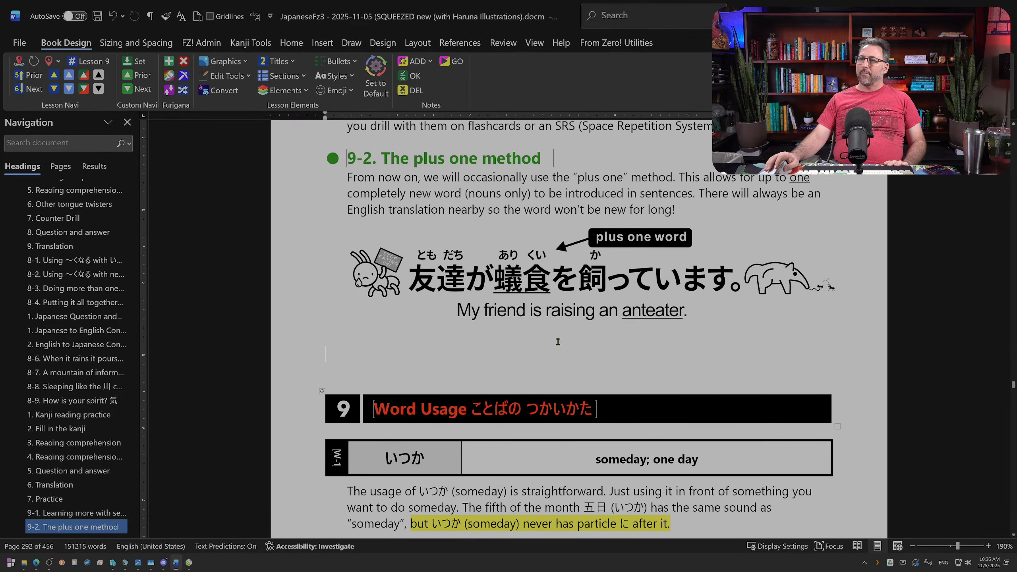
scroll(549, 325, "down", 4)
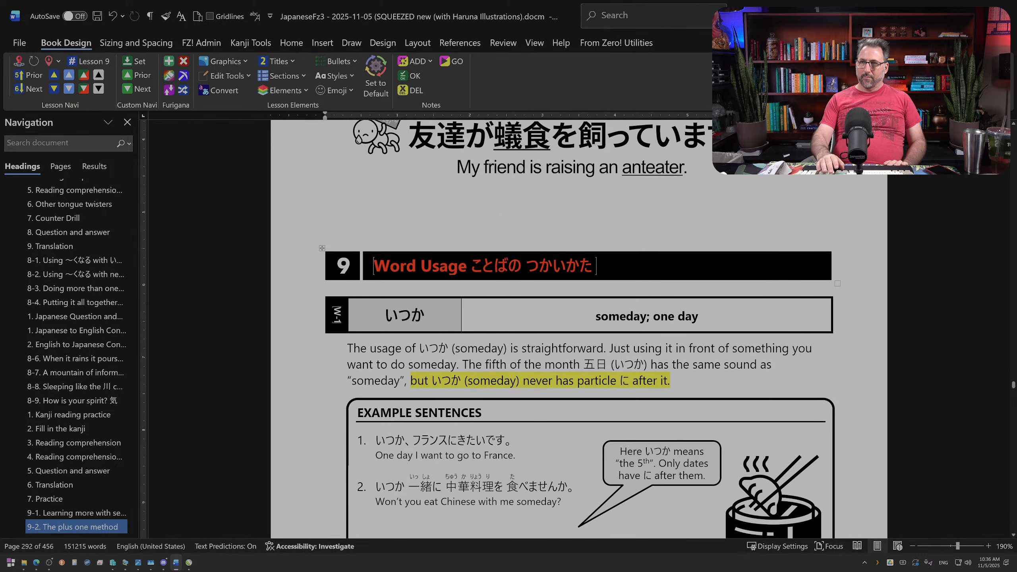
scroll(505, 301, "down", 5)
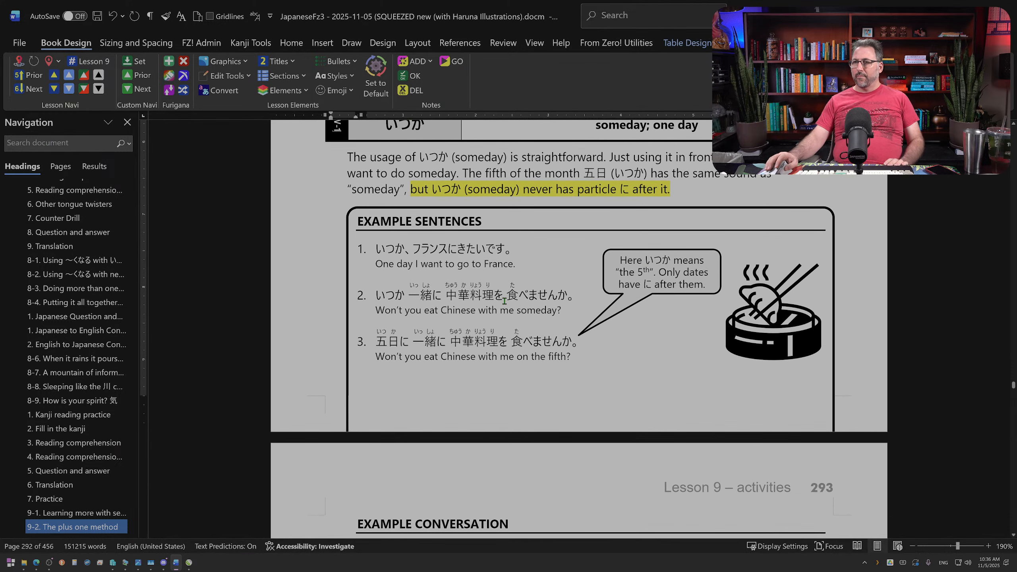
scroll(504, 301, "down", 2)
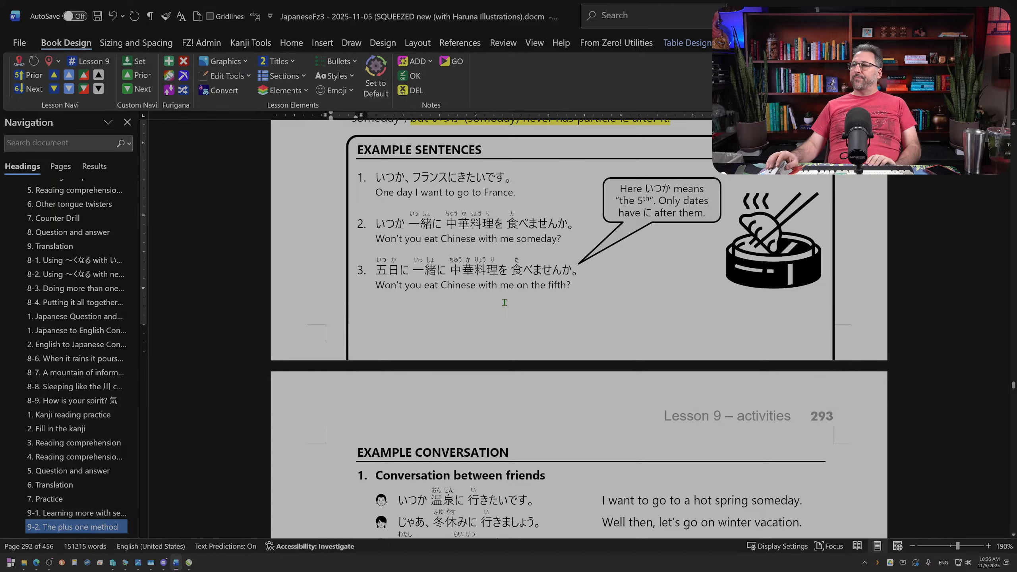
scroll(504, 301, "up", 5)
scroll(505, 303, "up", 7)
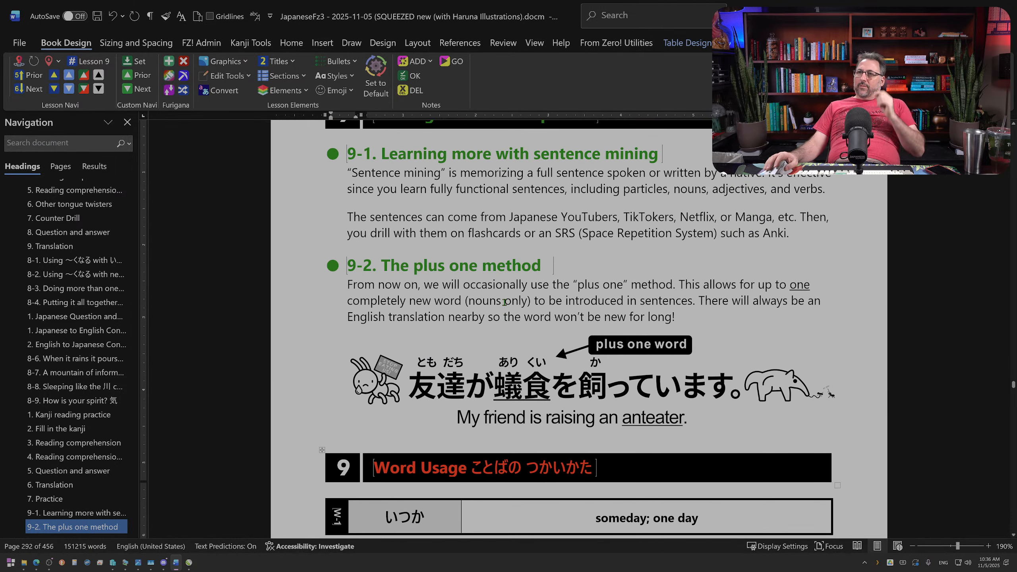
left_click(439, 251)
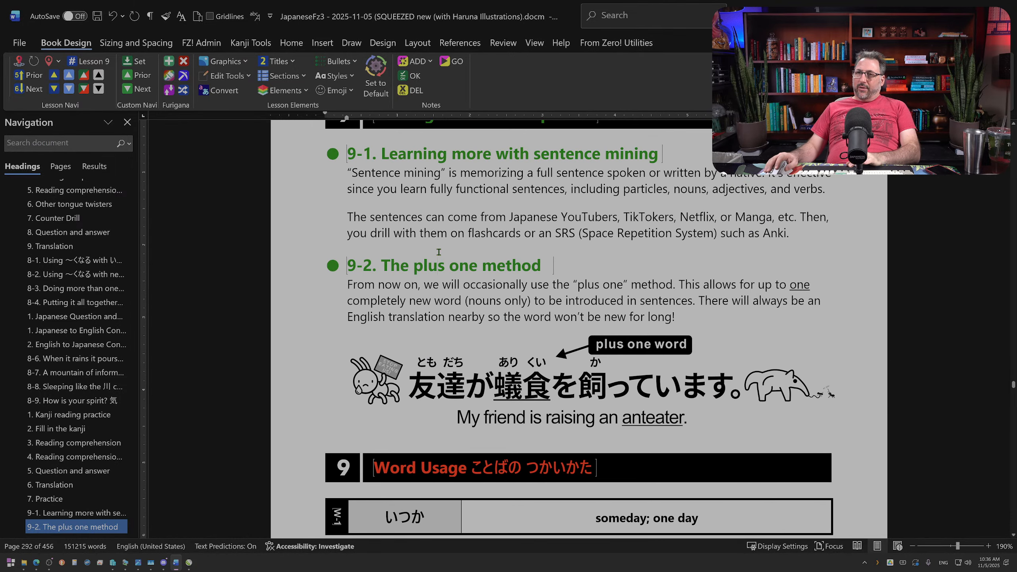
key("Return")
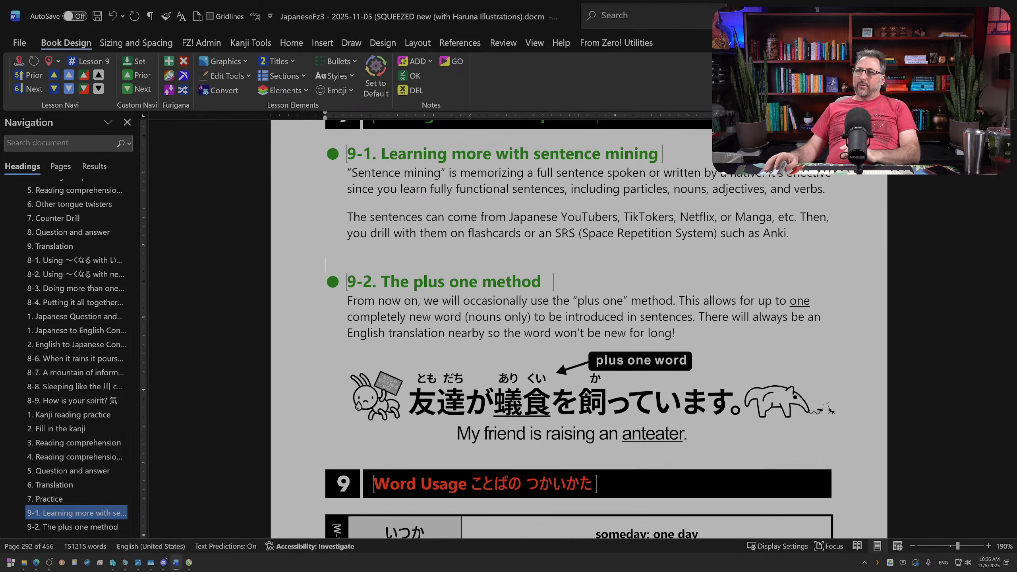
Step: Review the spacing of sections 9-1 and 9-2 and how the Word Usage examples fit on the page
scroll(440, 254, "down", 2)
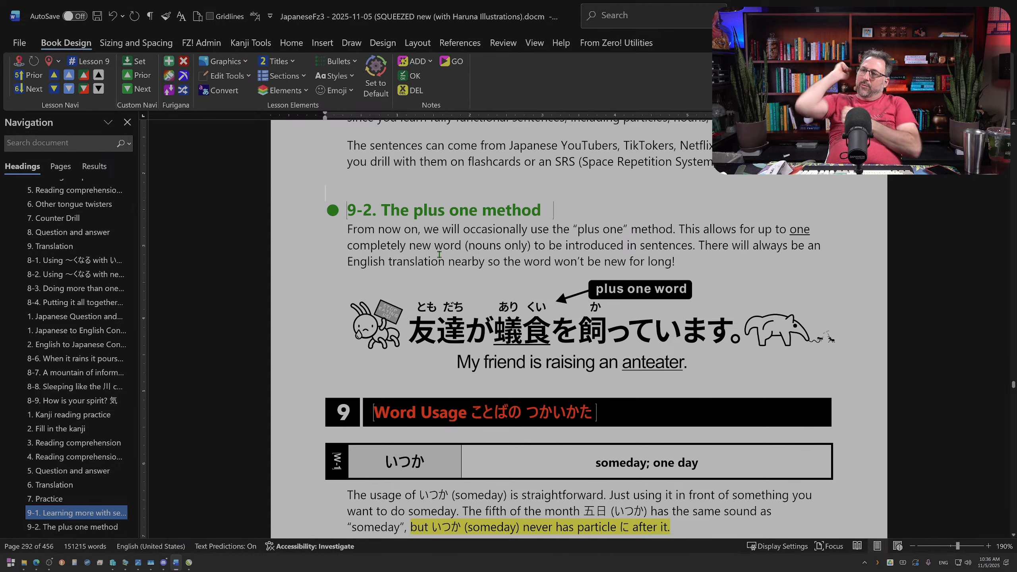
scroll(440, 254, "down", 9)
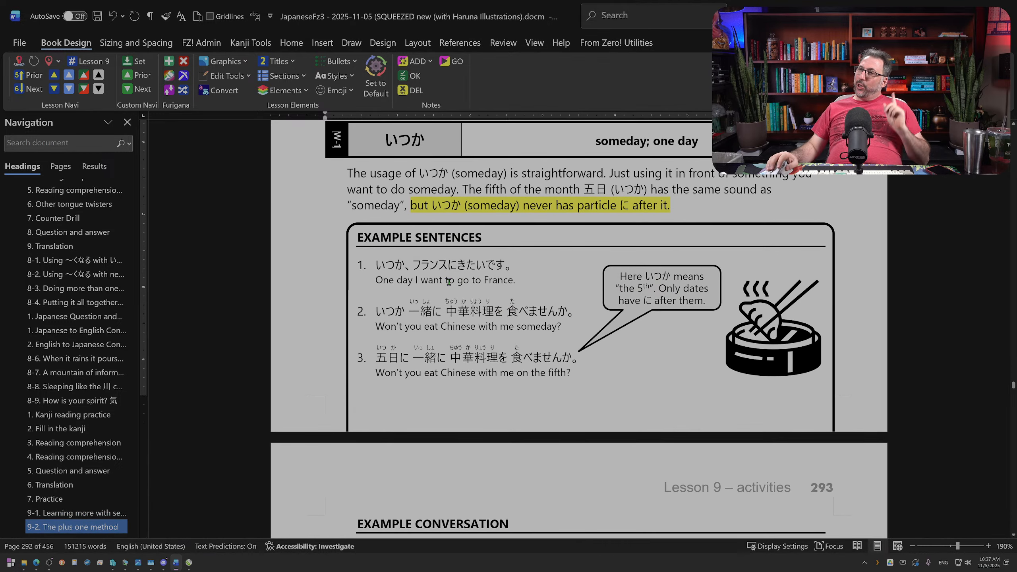
scroll(448, 291, "up", 12)
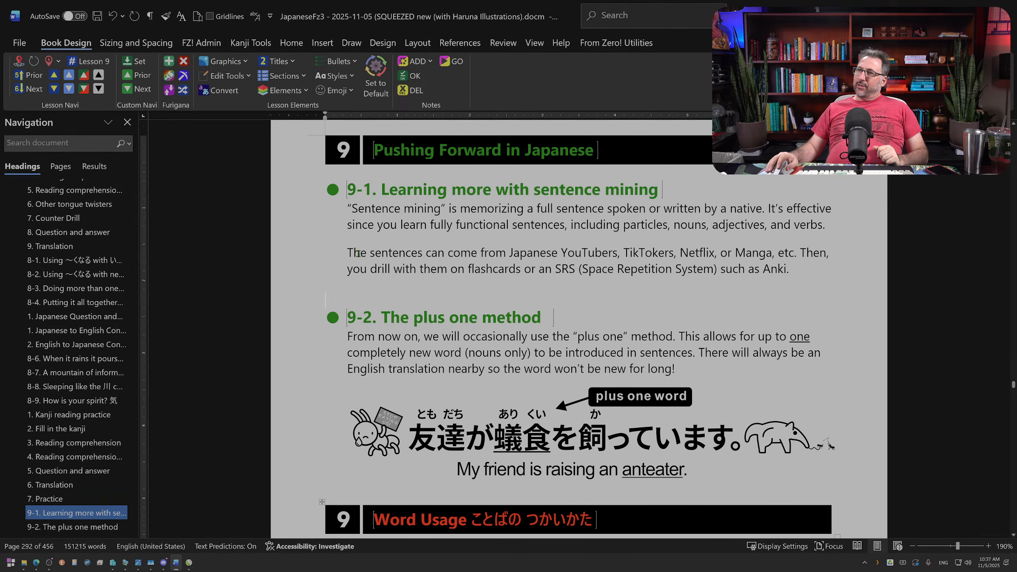
left_click(345, 252)
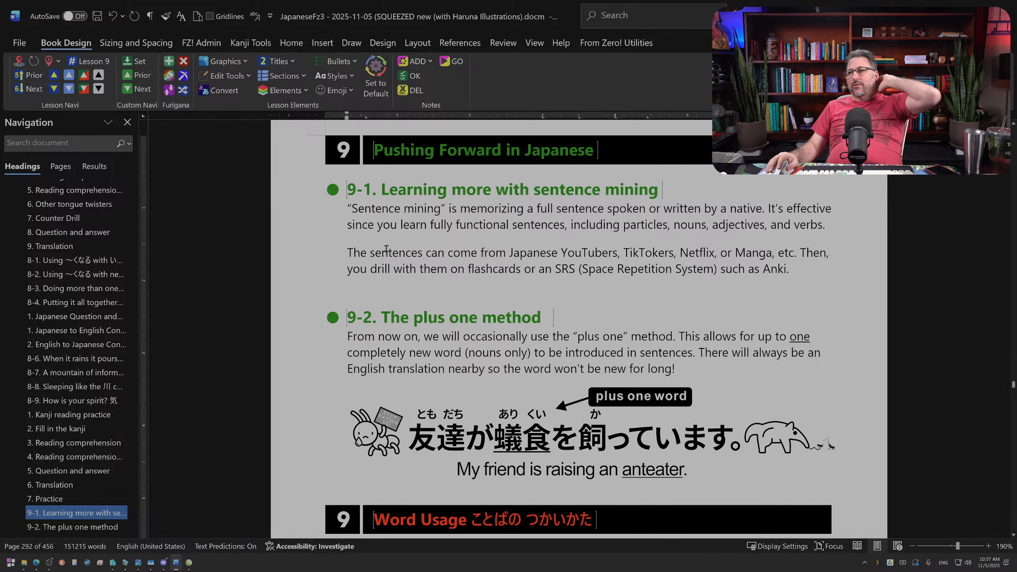
scroll(387, 249, "down", 5)
scroll(443, 291, "up", 6)
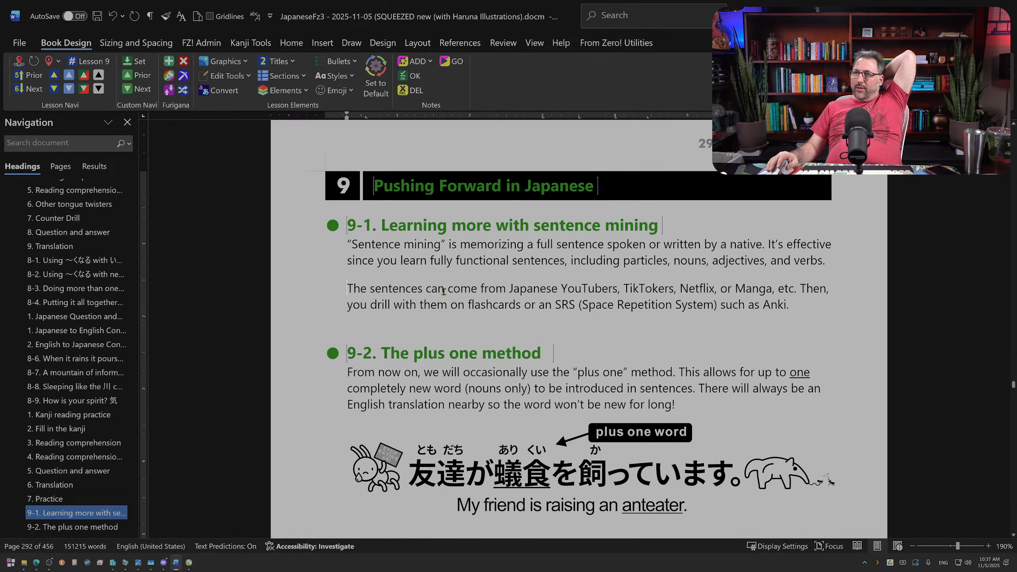
scroll(444, 291, "down", 4)
scroll(443, 291, "up", 6)
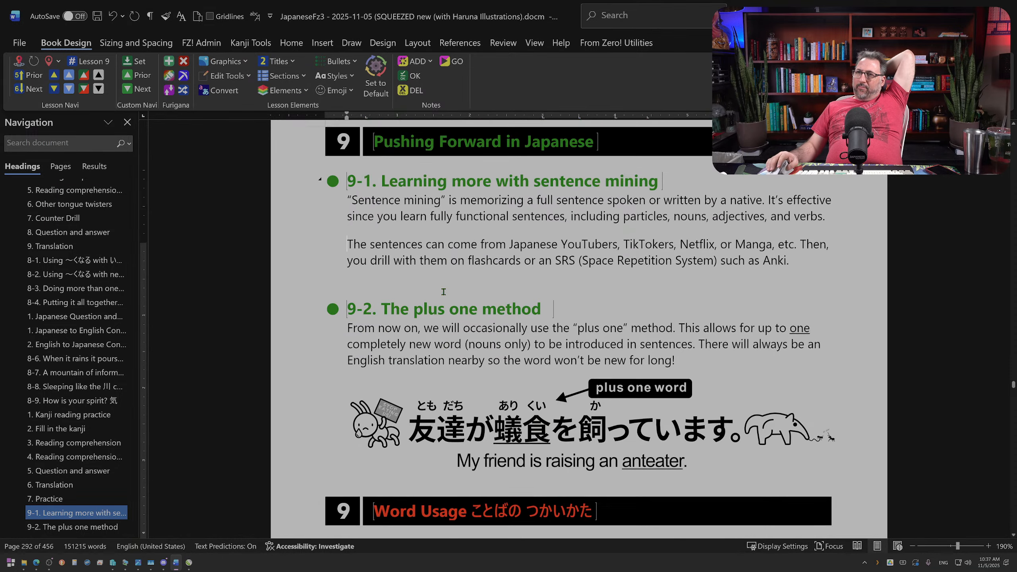
scroll(444, 291, "down", 4)
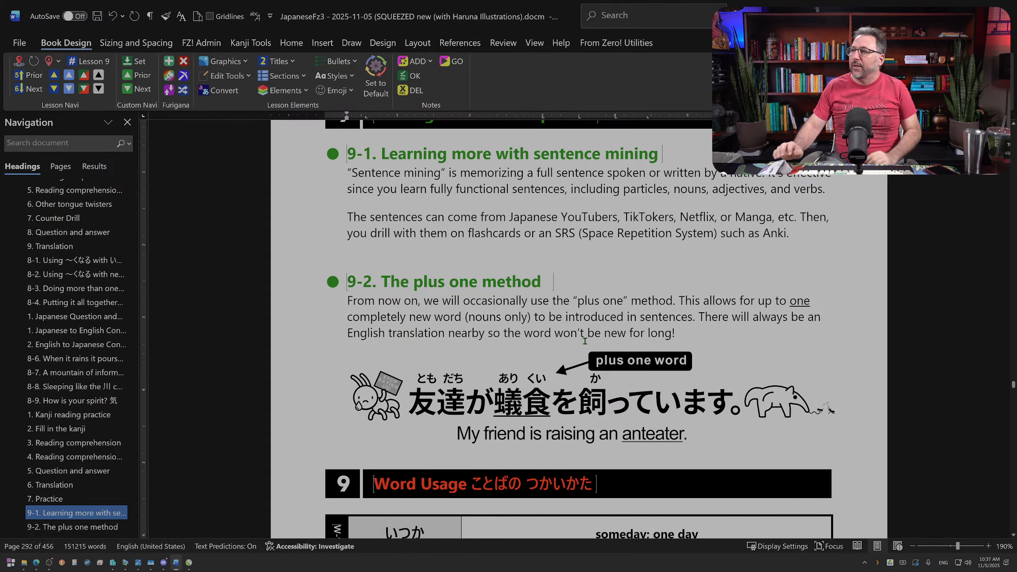
Step: Shrink the anteater picture slightly to line up with the text's right edge, and check the alignment with the gridlines
left_click(832, 412)
left_click_drag(836, 444, 832, 440)
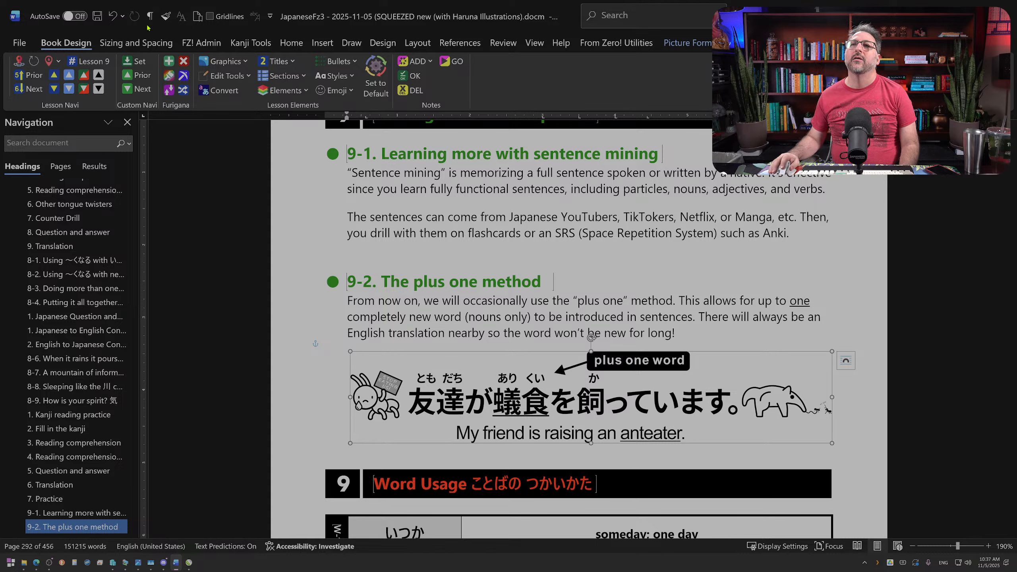
left_click(209, 16)
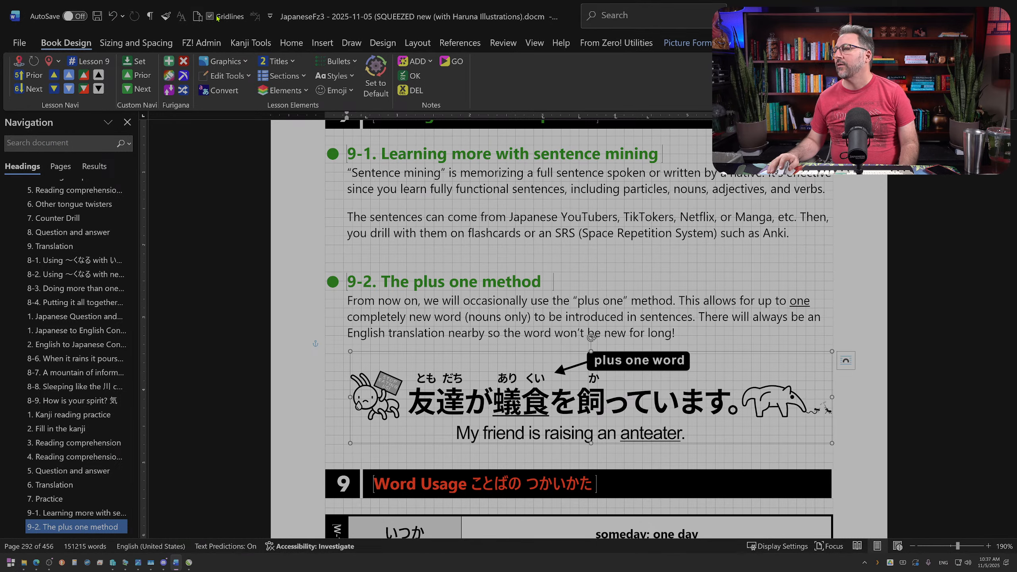
left_click(216, 17)
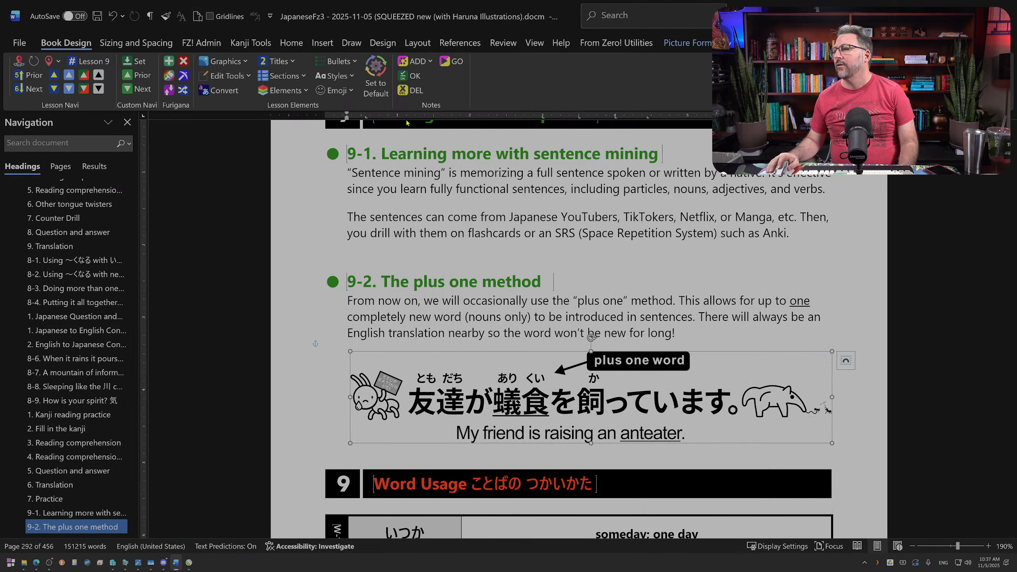
left_click(875, 279)
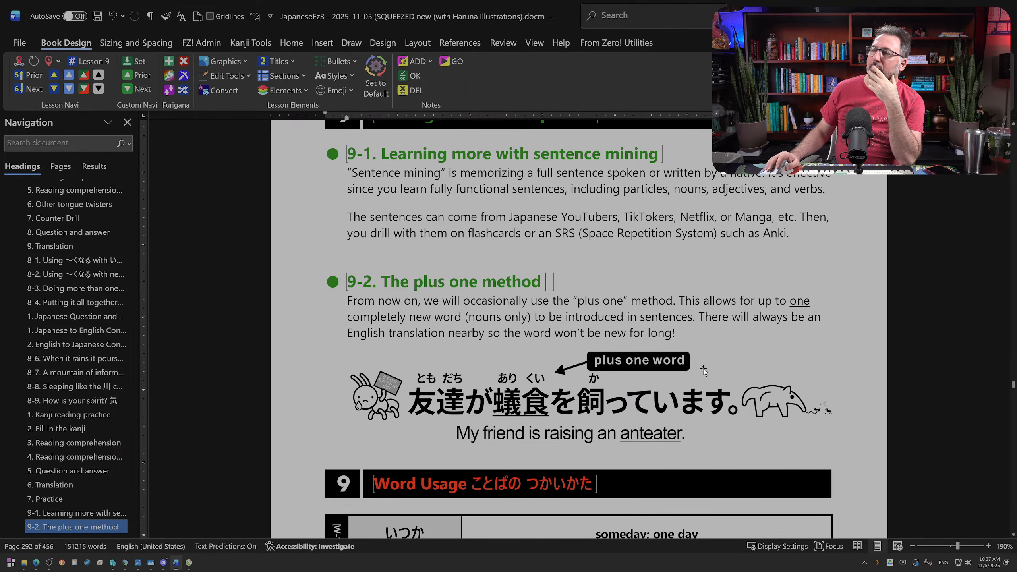
Step: Examine the page from section 9-2 down to the example sentences for layout and wording
scroll(704, 371, "down", 2)
scroll(704, 371, "down", 1)
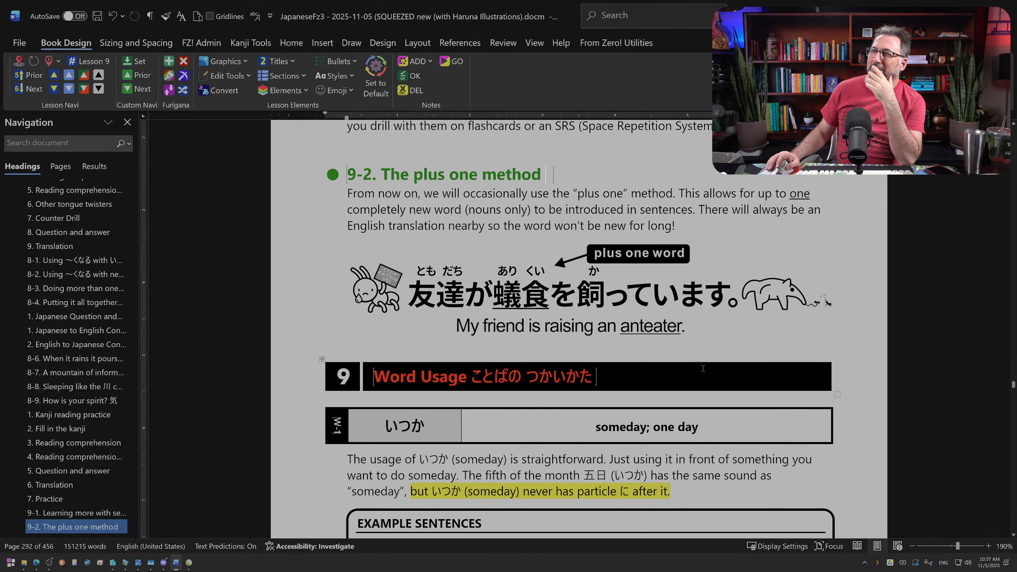
scroll(704, 370, "up", 2)
scroll(704, 371, "down", 6)
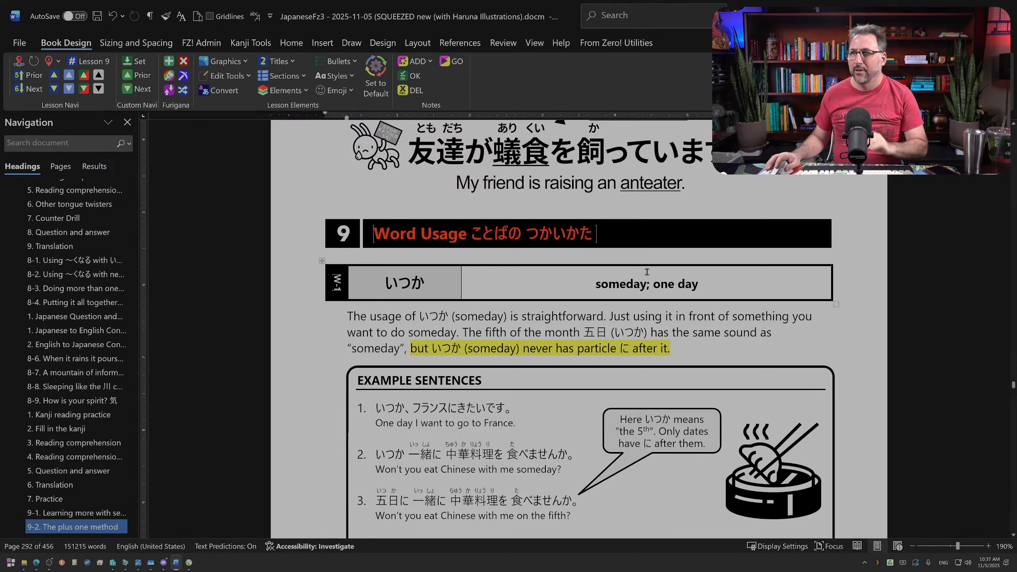
scroll(745, 216, "up", 3)
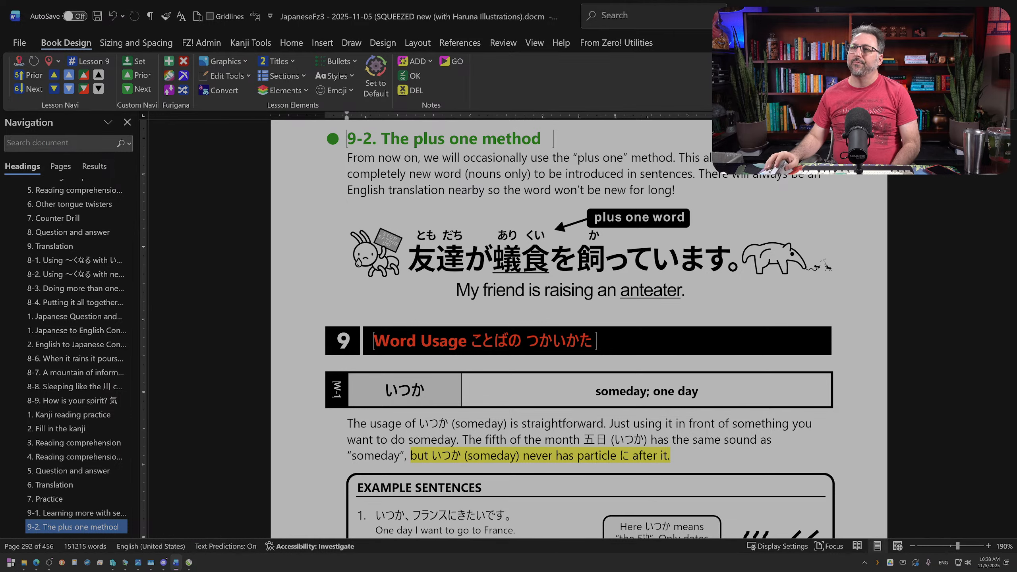
scroll(741, 503, "down", 5)
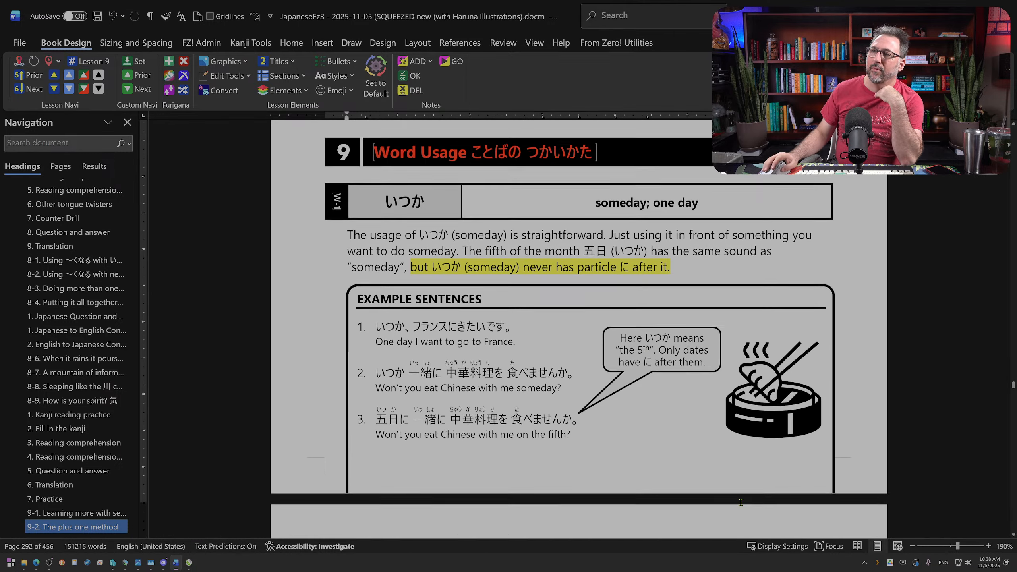
scroll(366, 272, "up", 8)
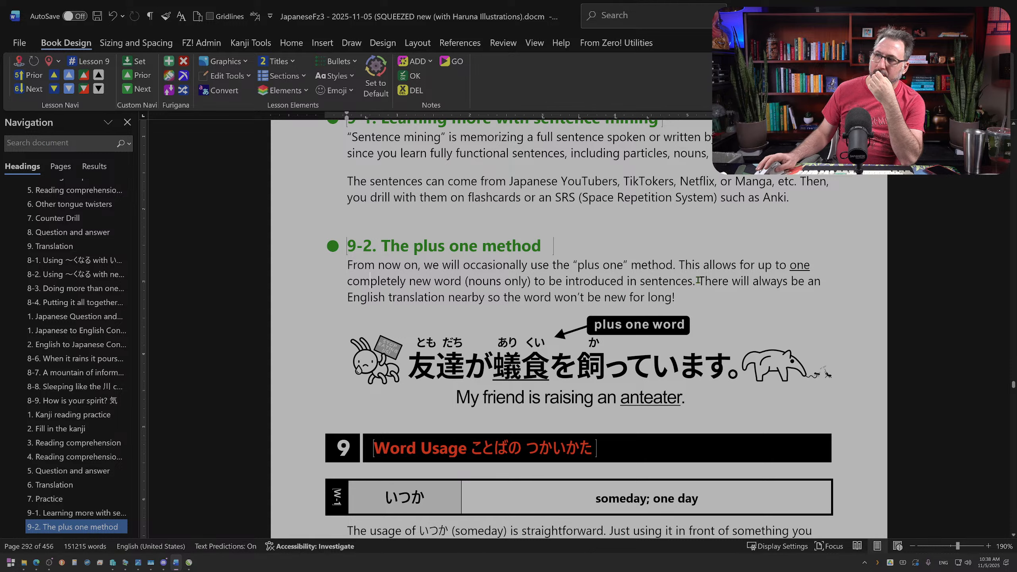
Step: Replace the last sentence of the 9-2 introduction with the opening words "Plus one sentences will be marked with an"
left_click_drag(699, 281, 671, 298)
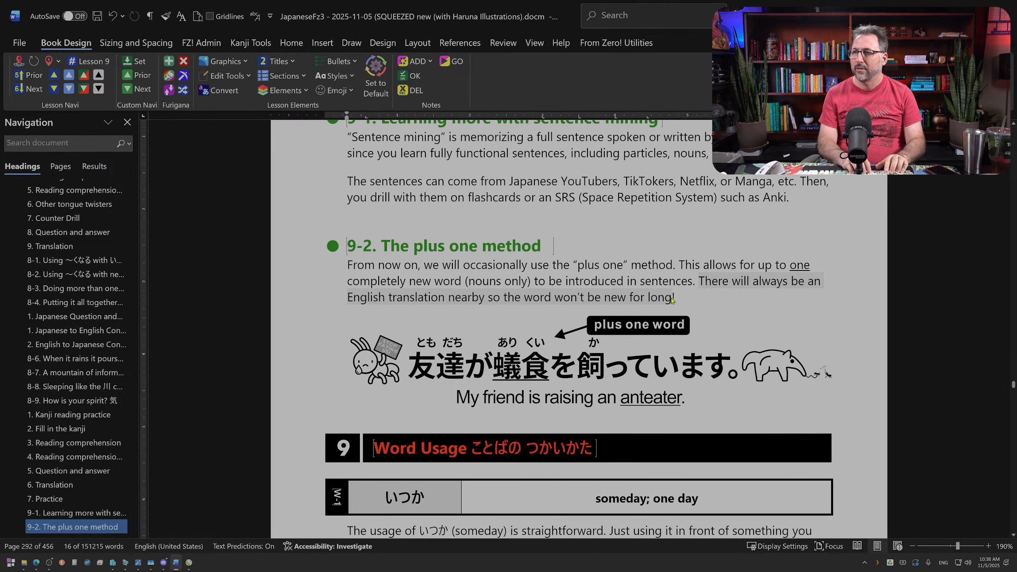
type("Plu0s")
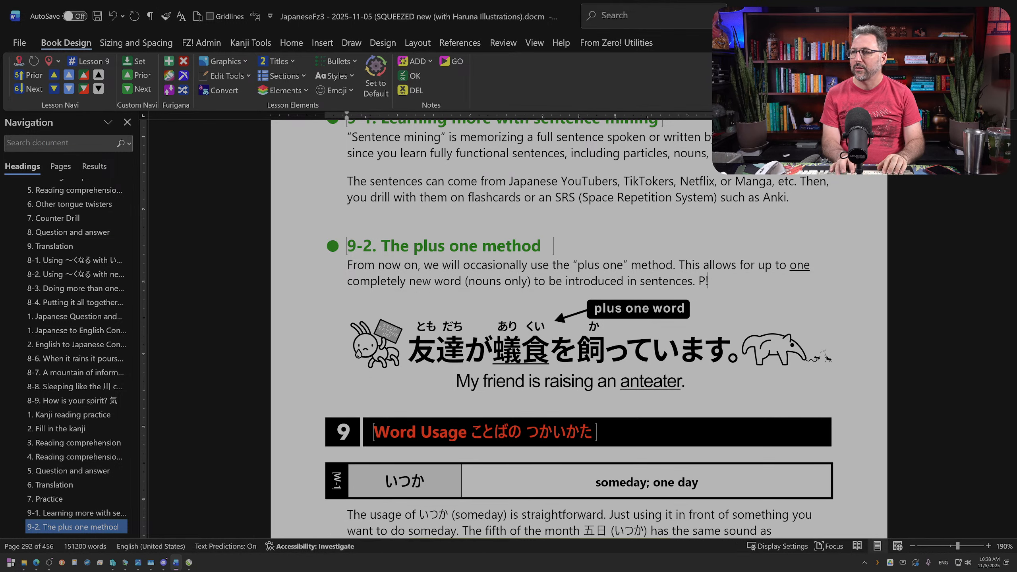
key("BackSpace")
key("BackSpace")
type("s one sent")
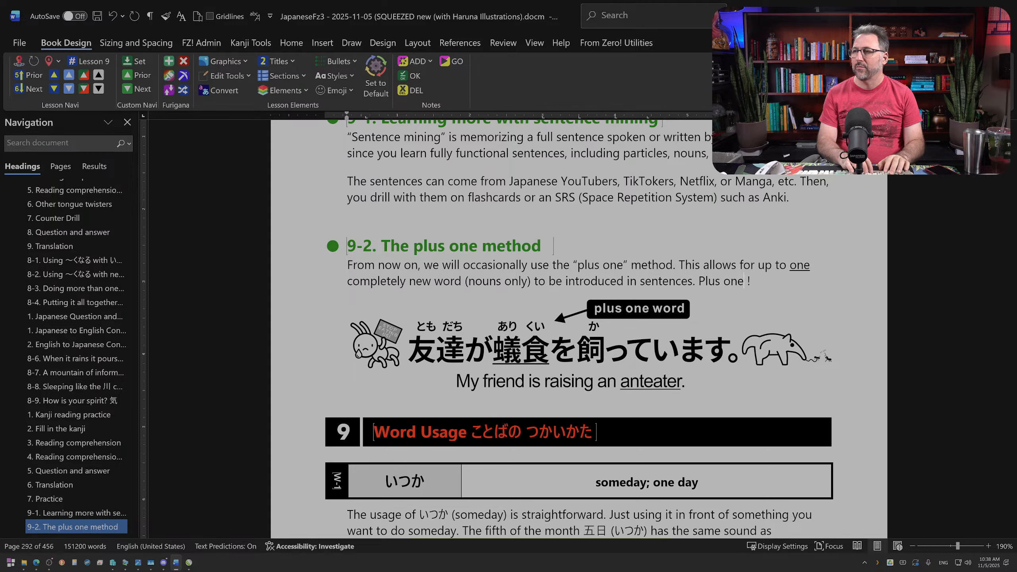
type("ences ")
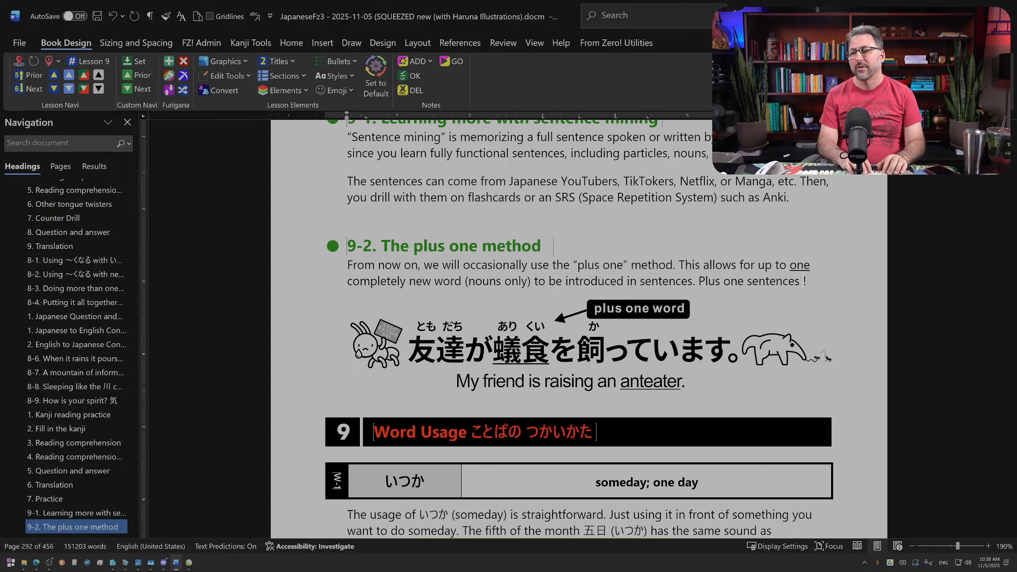
type("will be ma")
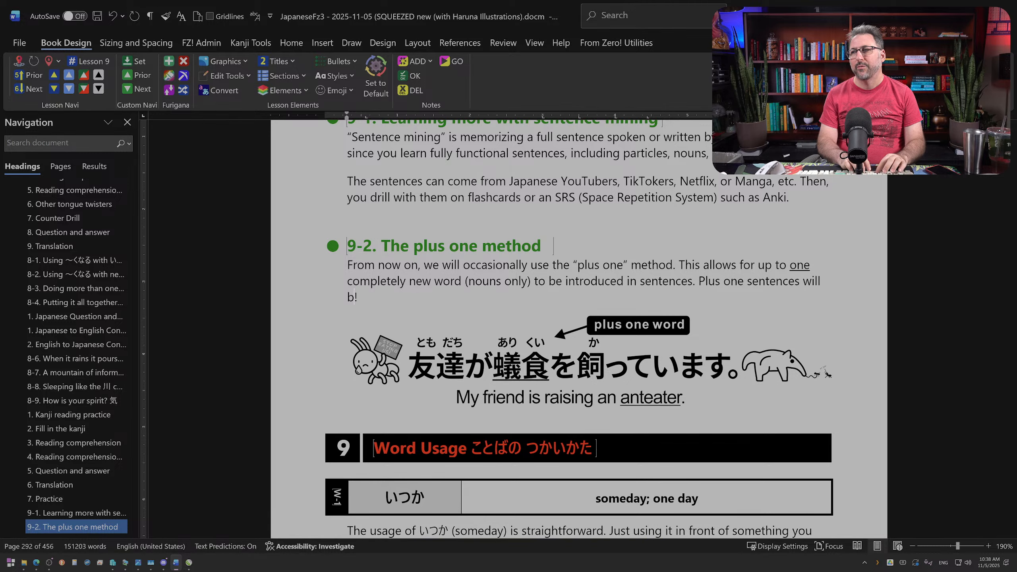
type("rked")
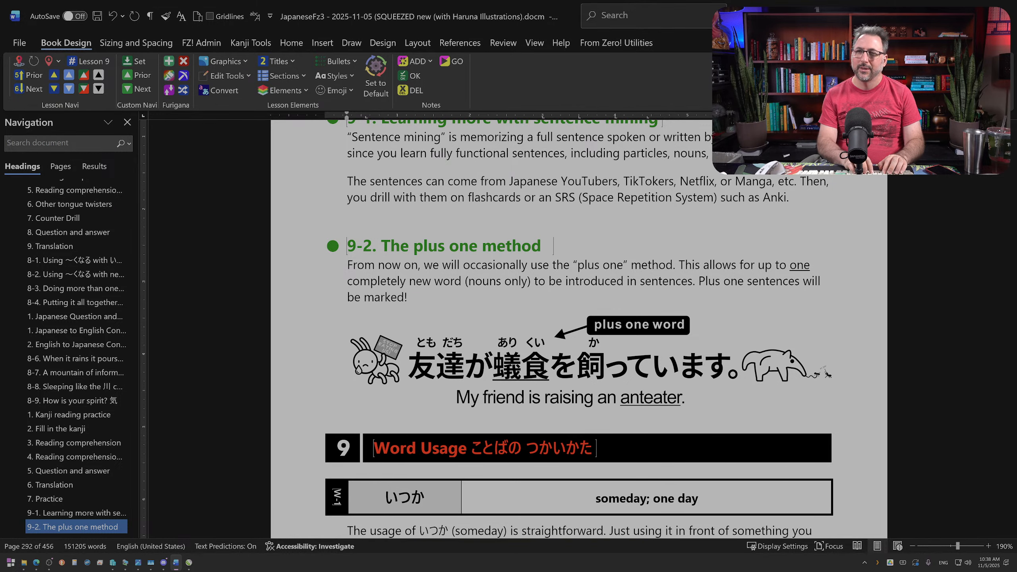
type(" with an")
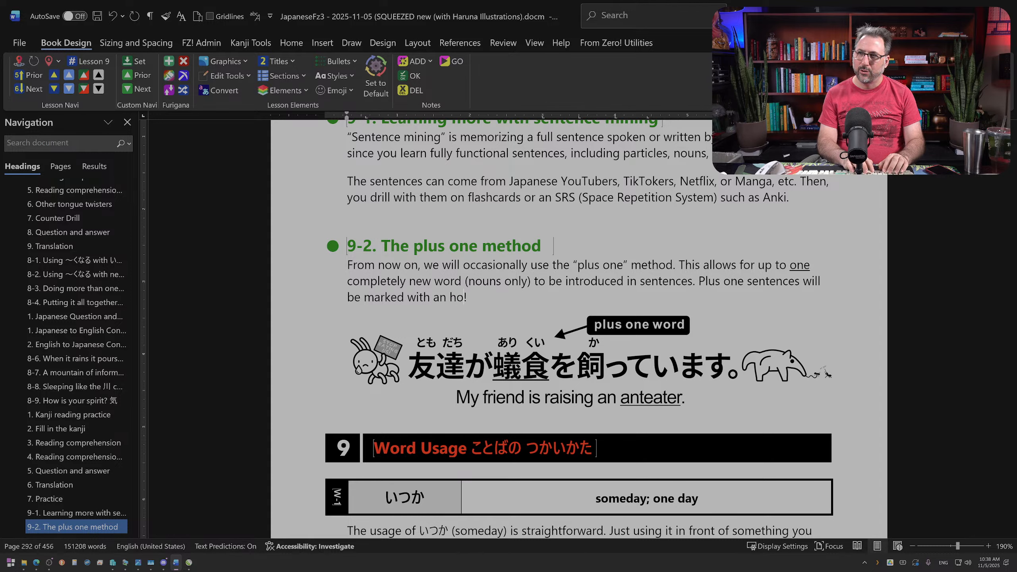
Step: Complete the new sentence with "★ to identify a new underlined word" and end it with a period instead of the exclamation mark
key("super+space")
type("★")
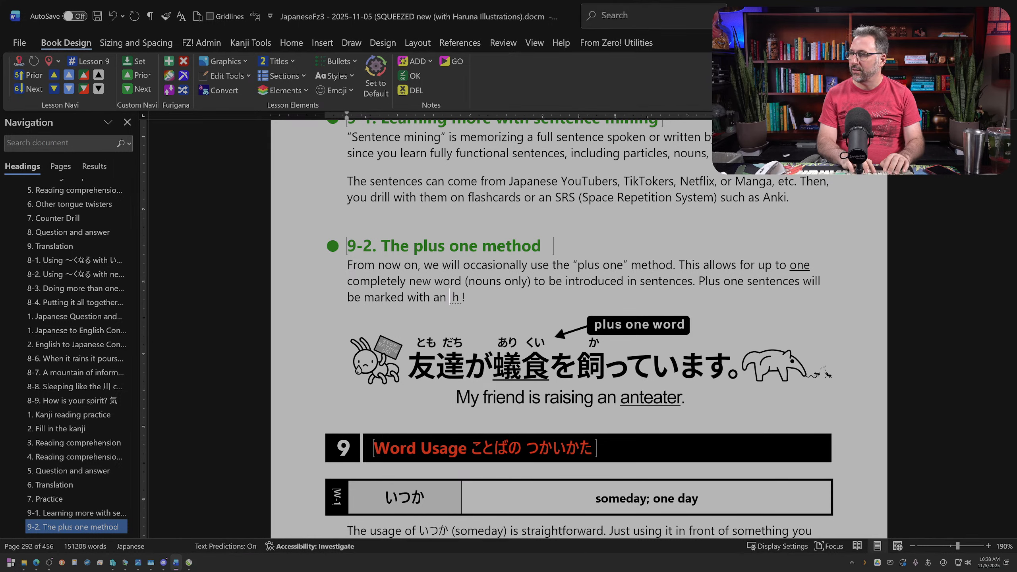
key("Return")
key("Zenkaku_Hankaku")
type("to ide")
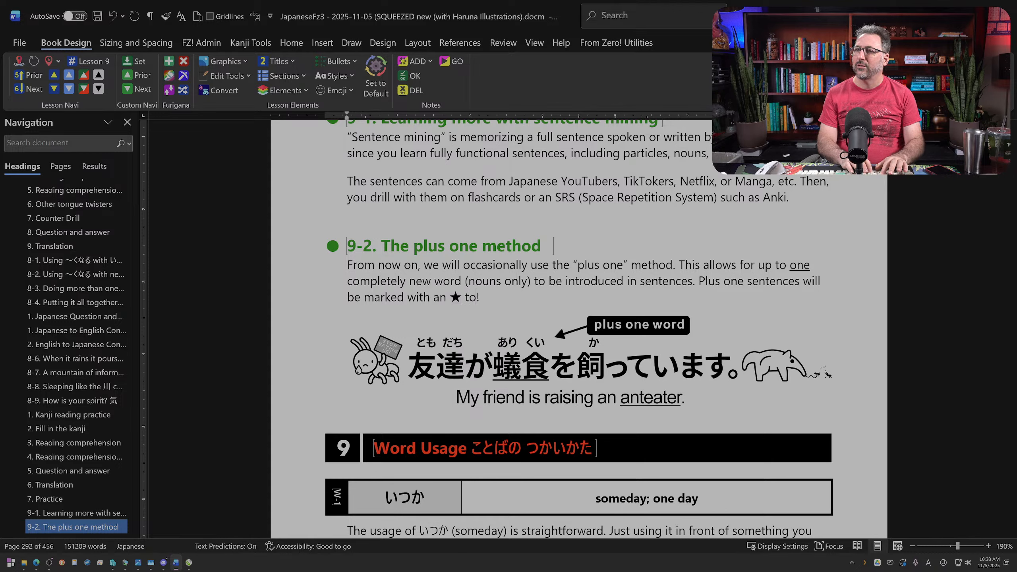
type("ntify")
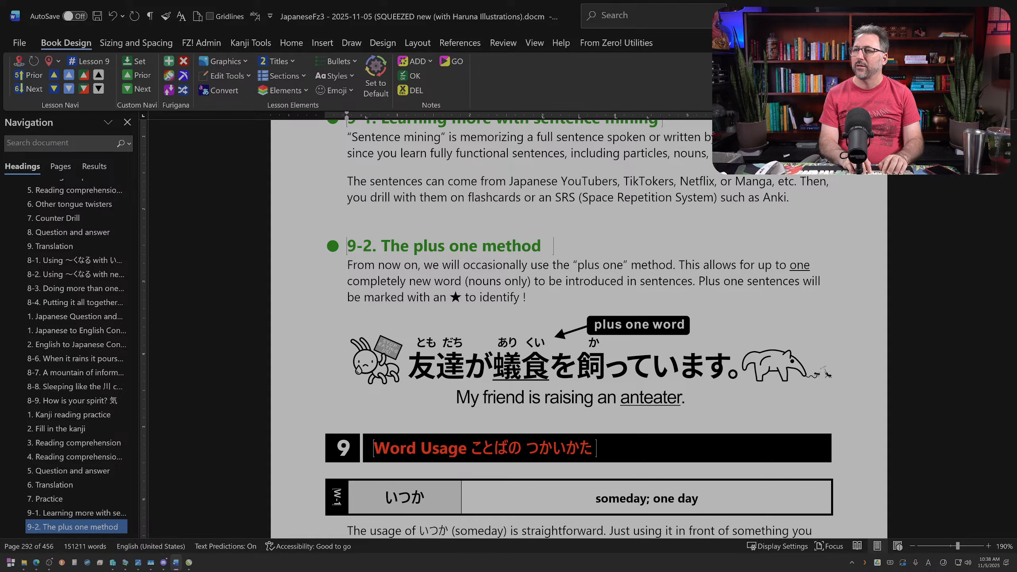
type(" a new under")
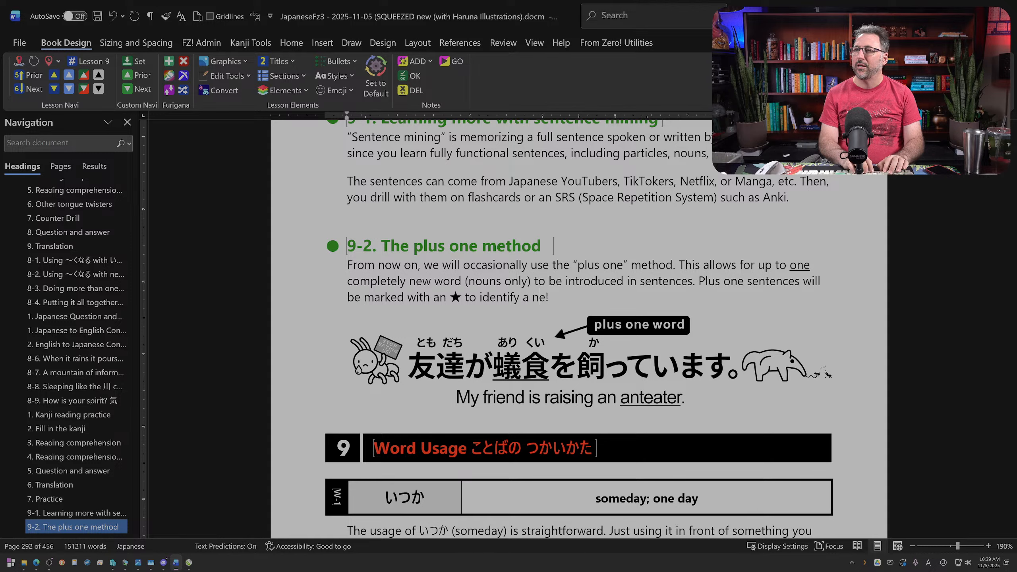
type("lined word")
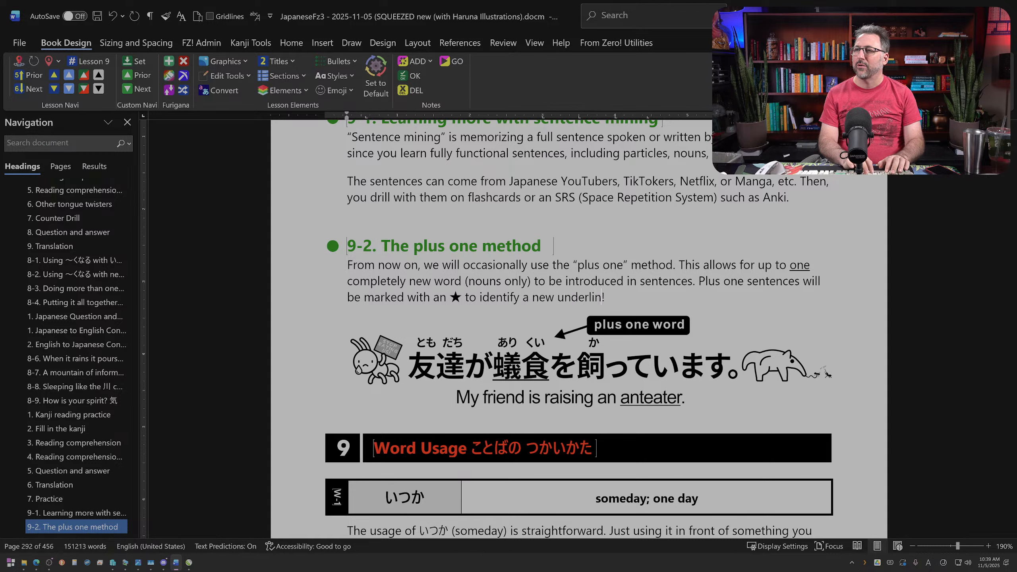
key("Delete")
type(".")
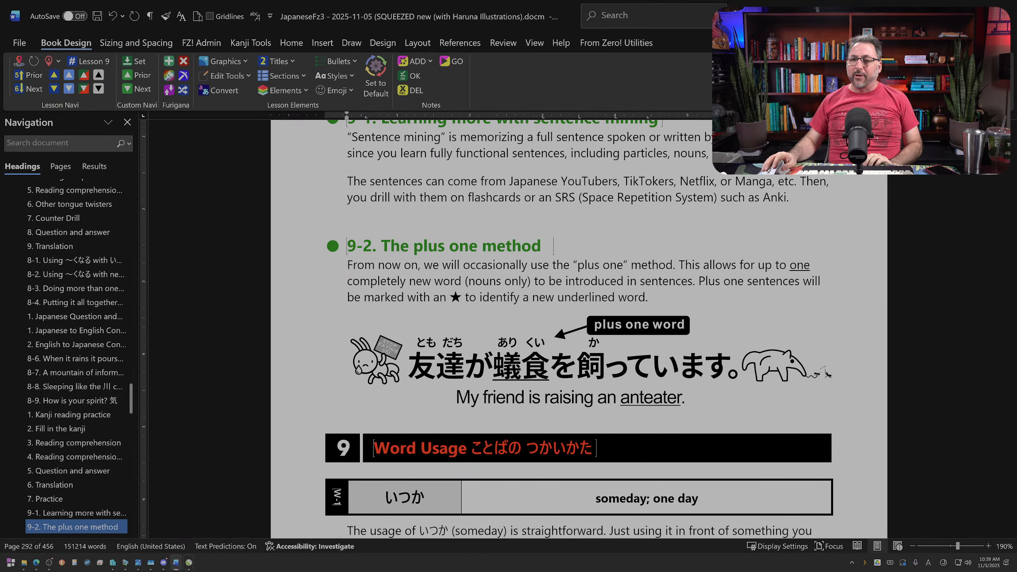
Step: Switch to the JapaneseFz3 artwork file in CorelDRAW and add a ★ text object below and to the left of the anteater sentence
mouse_move(189, 564)
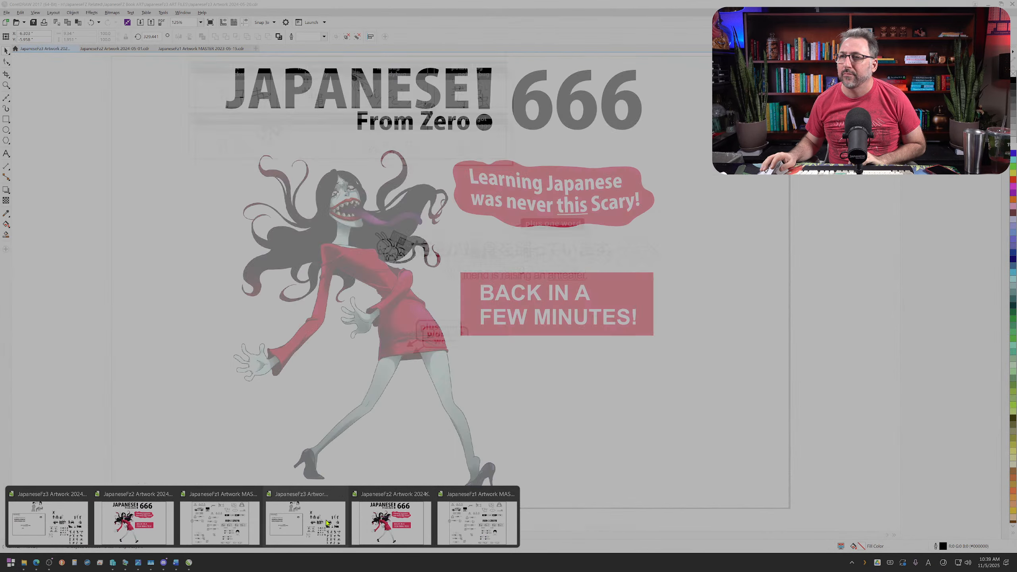
left_click(323, 523)
scroll(426, 245, "up", 1)
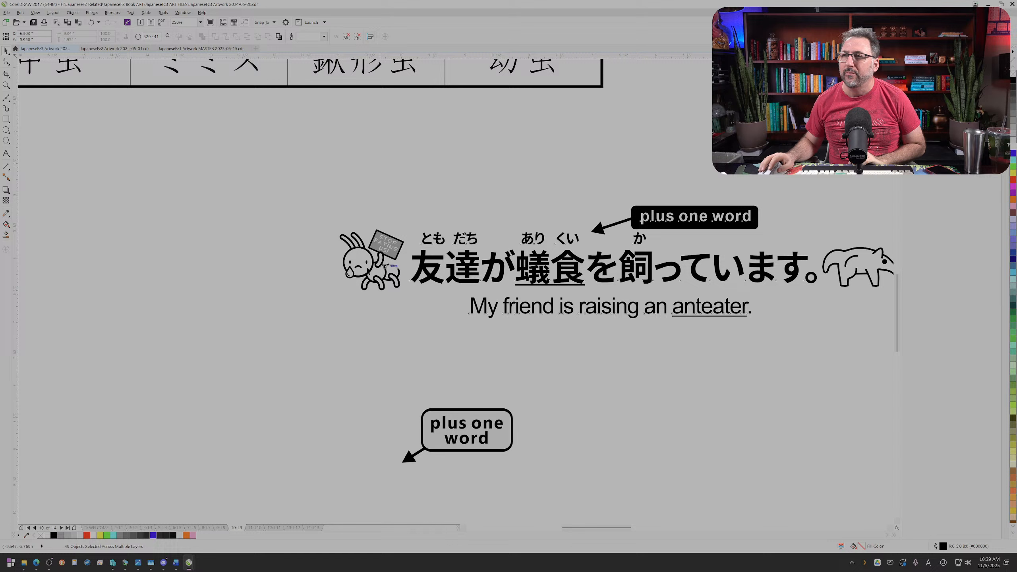
left_click(79, 170)
left_click(6, 153)
left_click(271, 339)
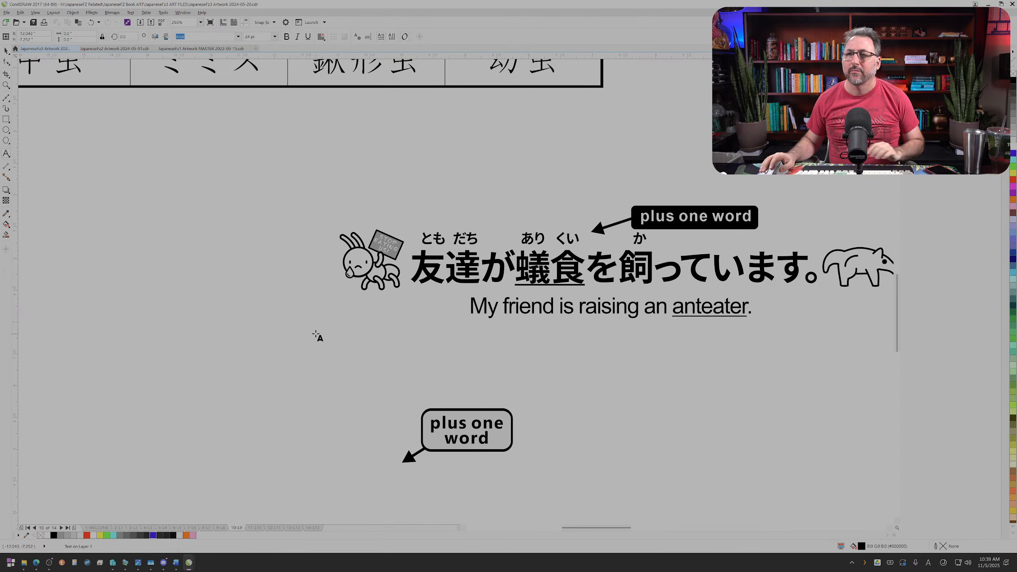
type("ほし")
key("space")
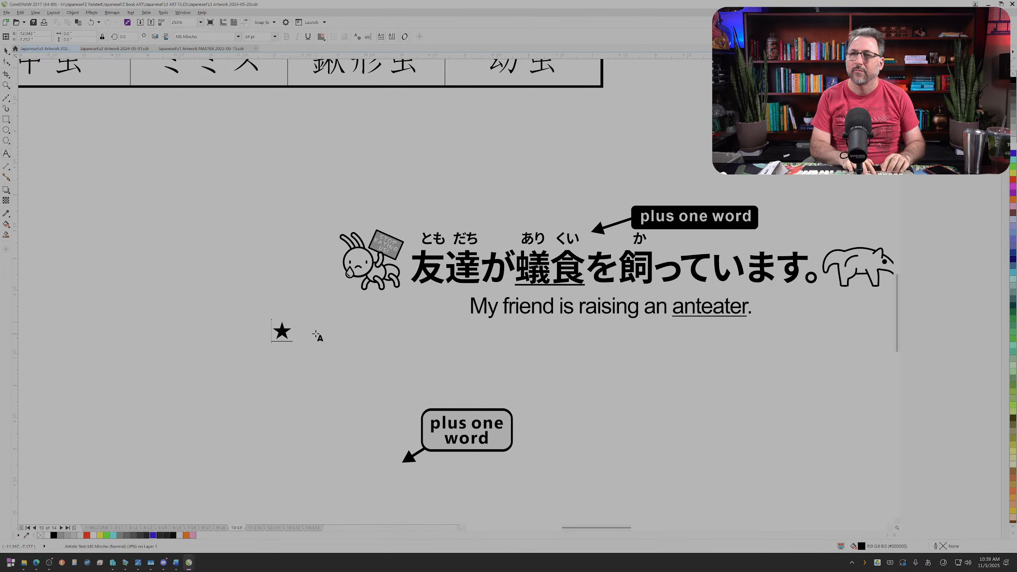
key("Return")
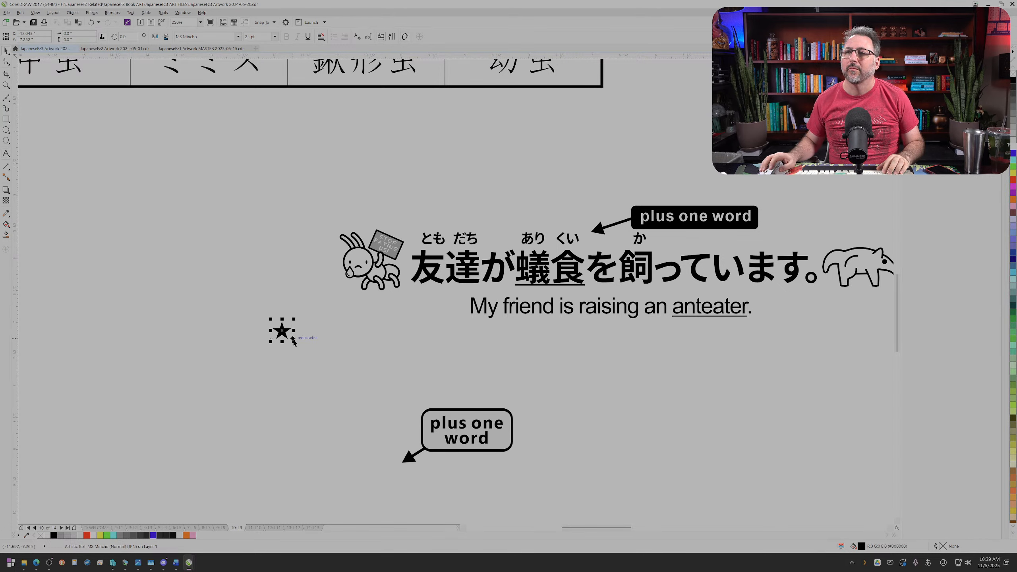
Step: Move the rabbit drawing away from the Japanese sentence and place the star, enlarged to character size, in the gap before 友達
left_click_drag(290, 336, 308, 346)
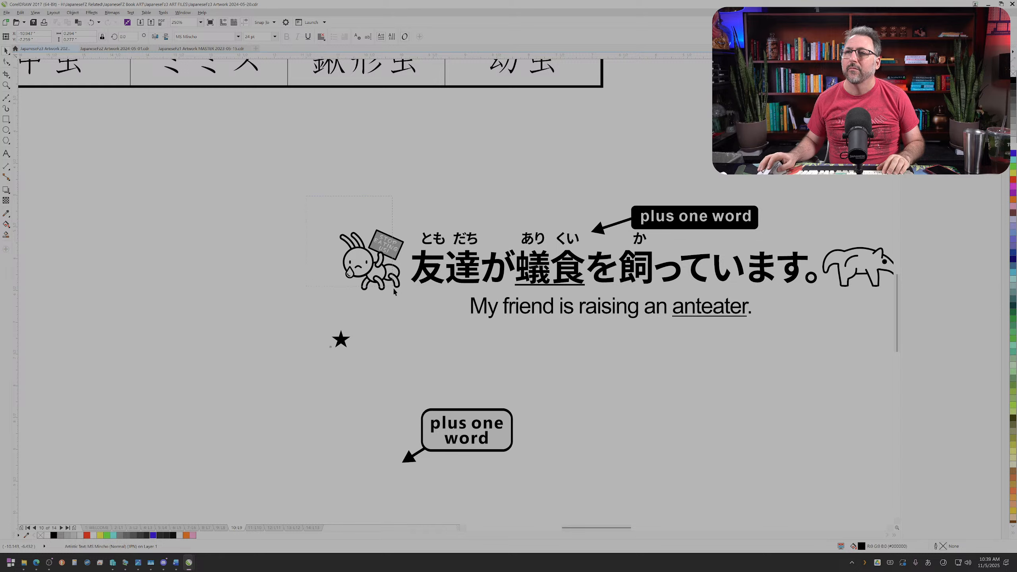
left_click_drag(394, 291, 352, 285)
left_click(341, 339)
mouse_move(351, 349)
left_mouse_down()
mouse_move(365, 366)
mouse_move(379, 287)
mouse_move(393, 277)
left_mouse_up()
left_click(388, 336)
scroll(388, 335, "down", 1)
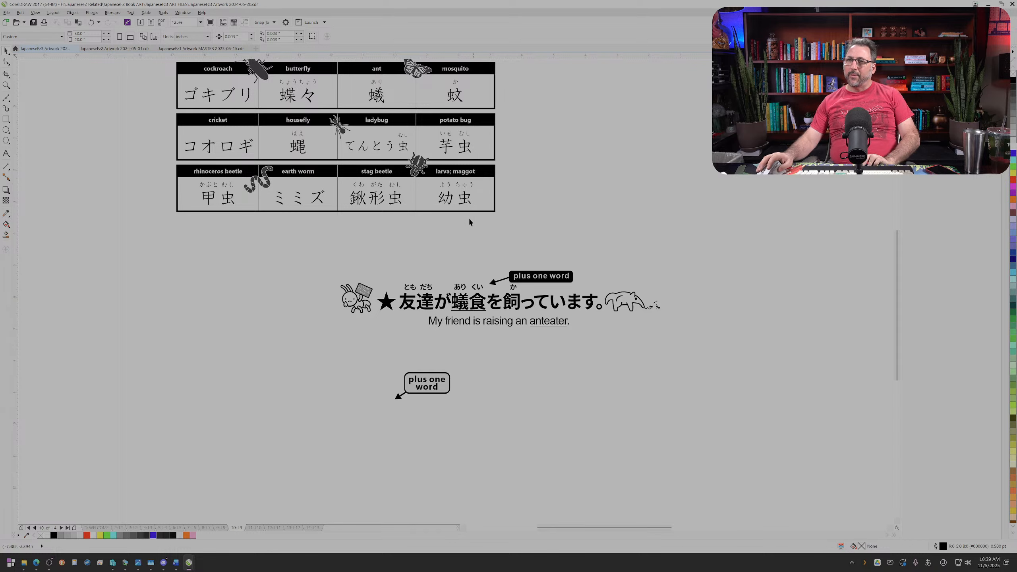
Step: Try to replace the star before 友達 with a symbol from the conversion candidates for あたらしい
left_click(387, 301)
double_click(388, 300)
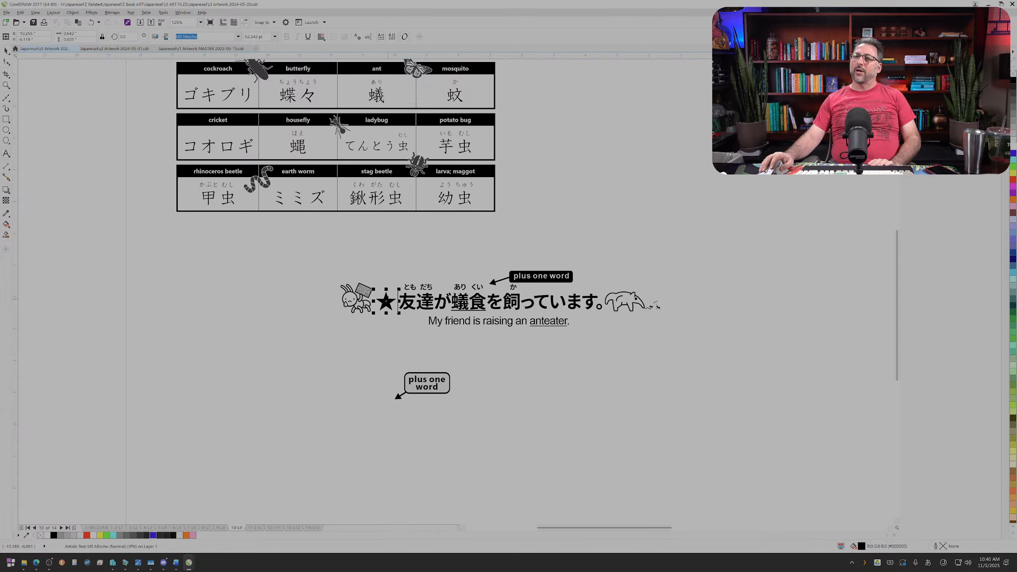
key("ctrl+a")
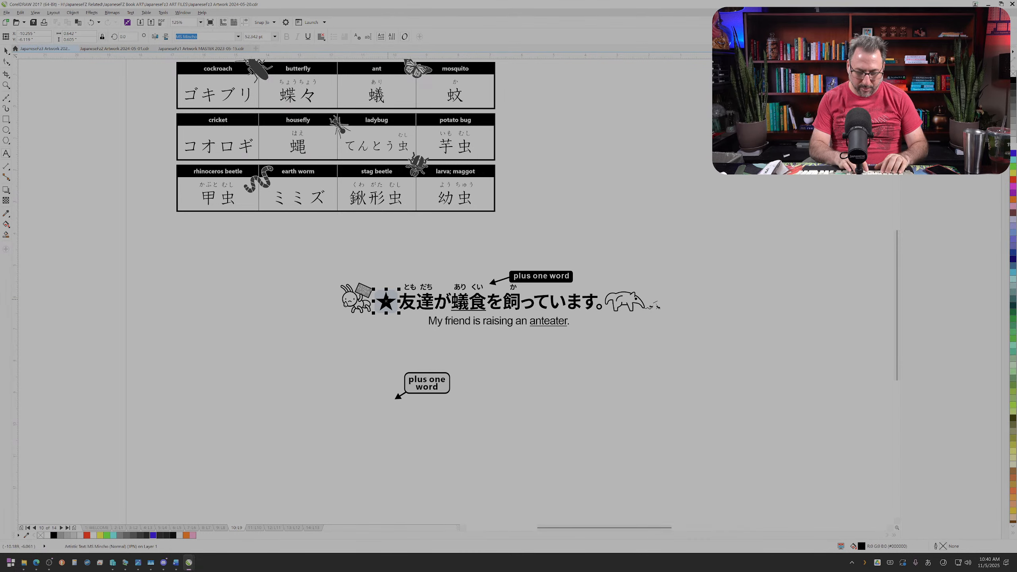
type("atarashii")
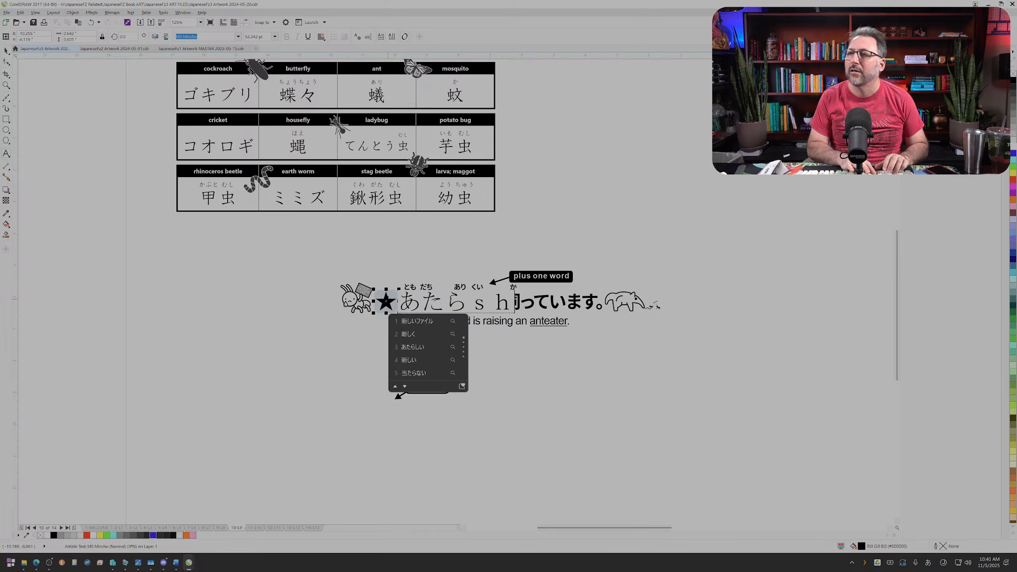
key("space")
key("space")
key("space")
key("space")
key("space")
key("space")
key("space")
key("space")
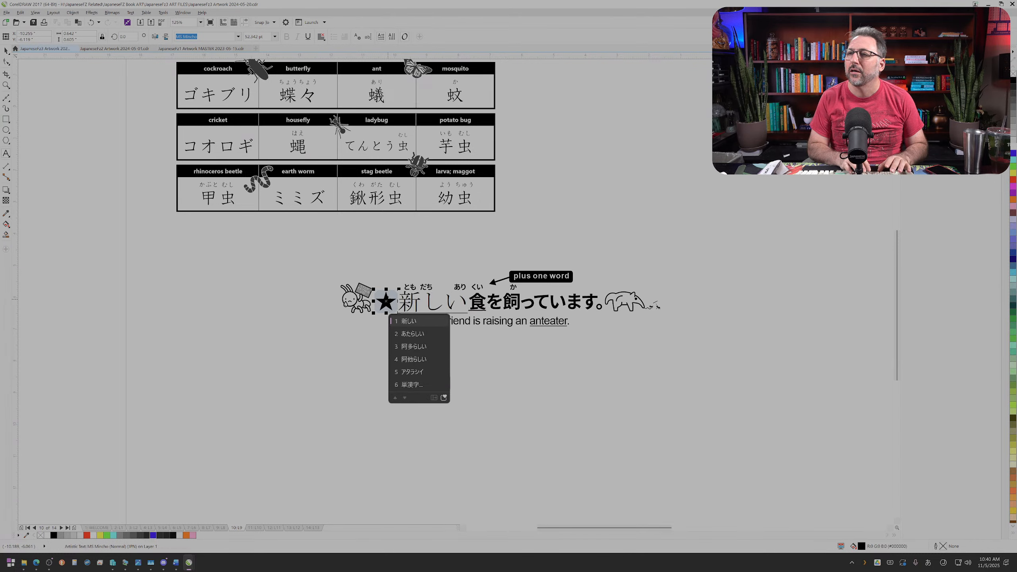
key("space")
key("space")
key("BackSpace")
key("BackSpace")
key("BackSpace")
key("BackSpace")
key("BackSpace")
key("BackSpace")
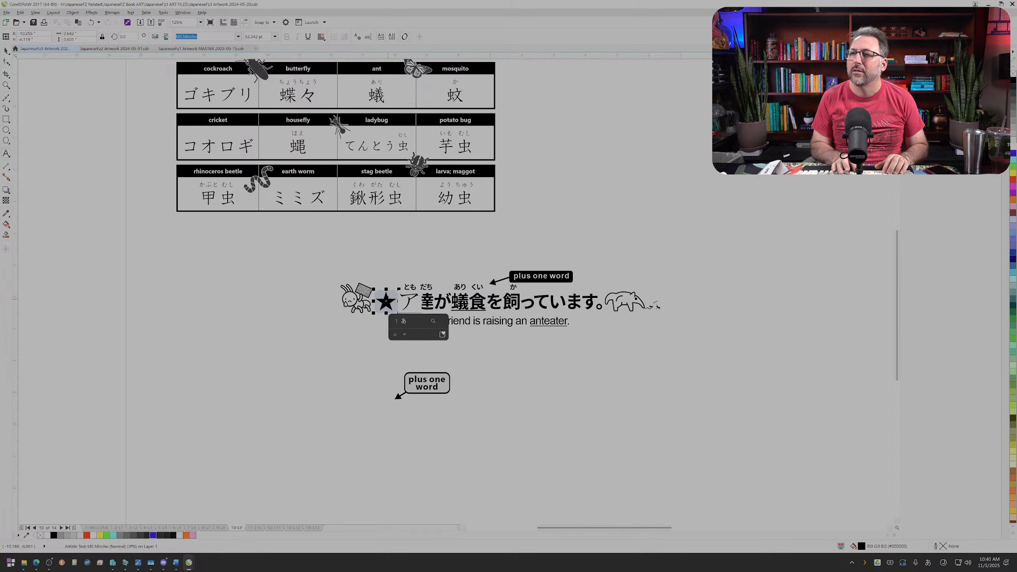
Step: Replace the star with the ✨ symbol from the candidates for きらきら, and check the font list for a typeface for it
type("kirakira")
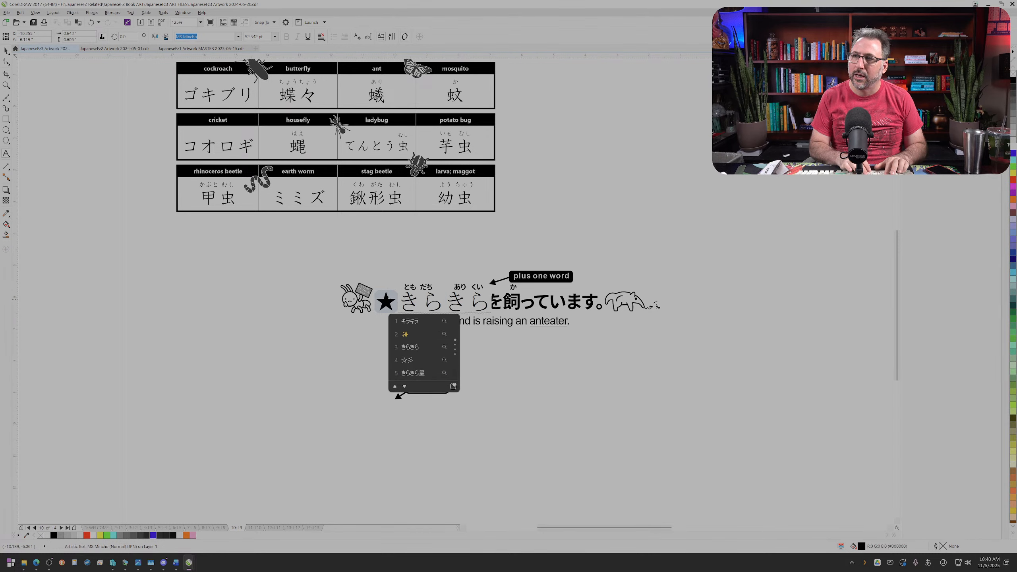
key("space")
key("space")
key("space")
key("space")
key("space")
key("Up")
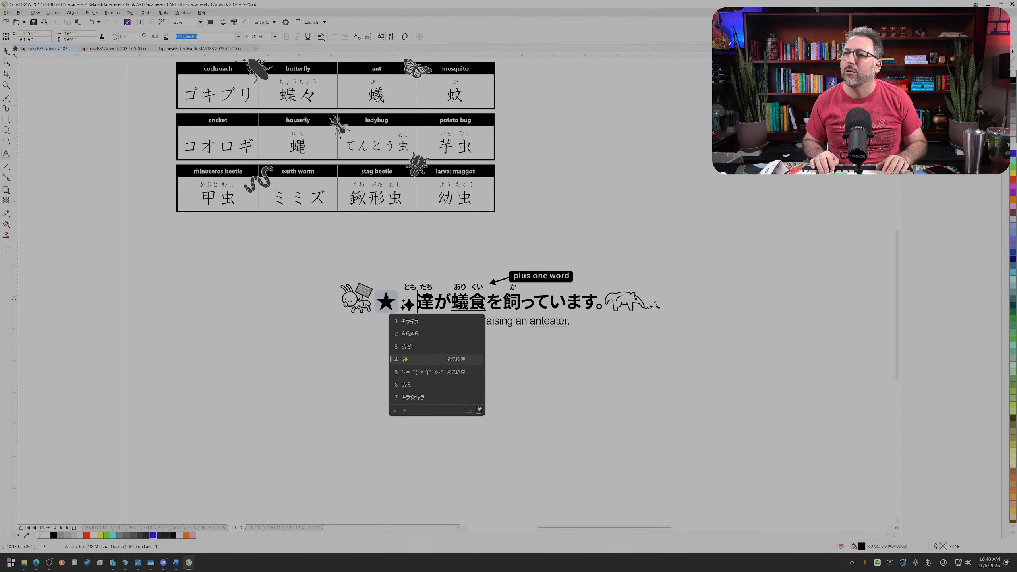
key("Return")
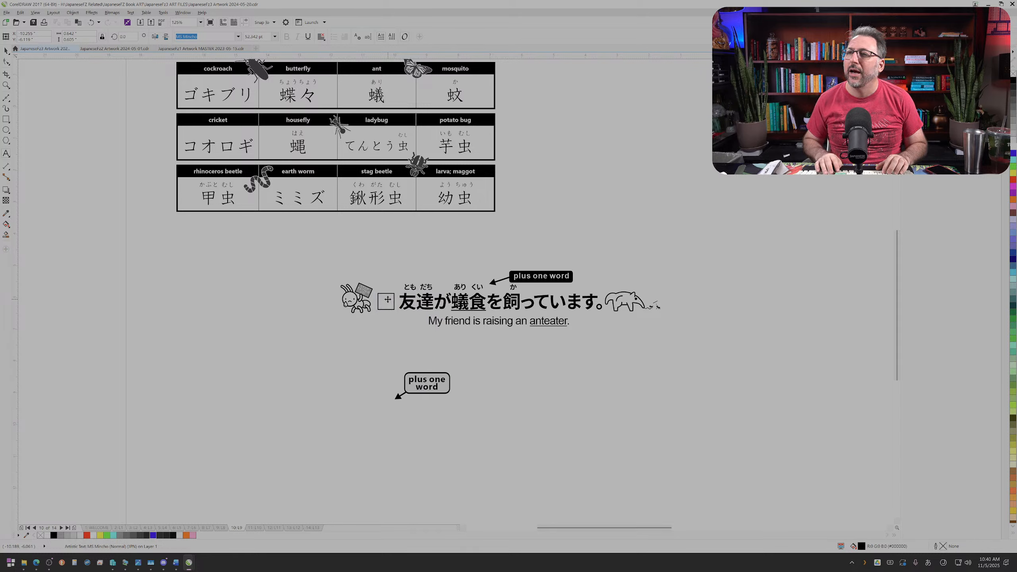
key("shift+Left")
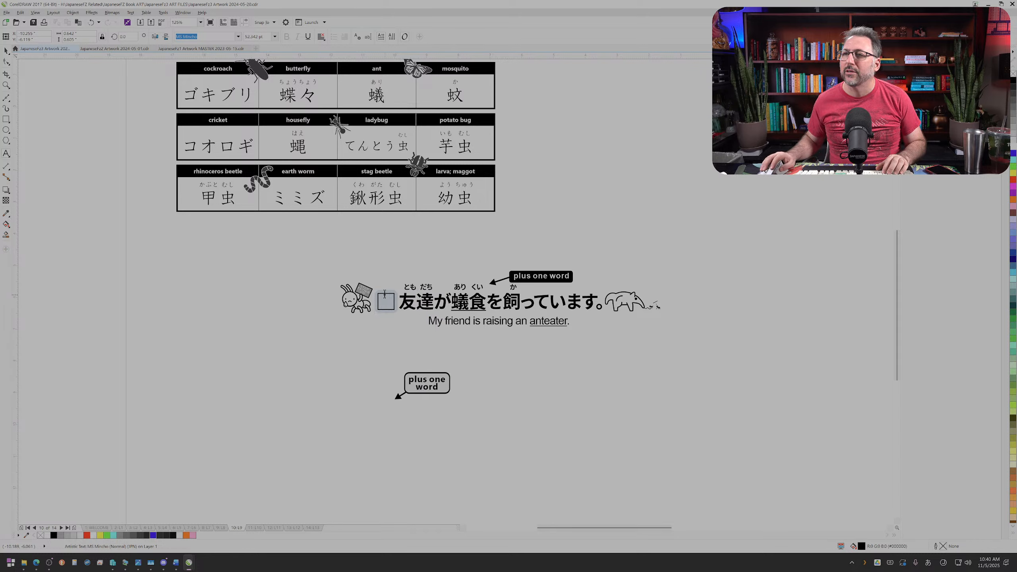
left_click(238, 37)
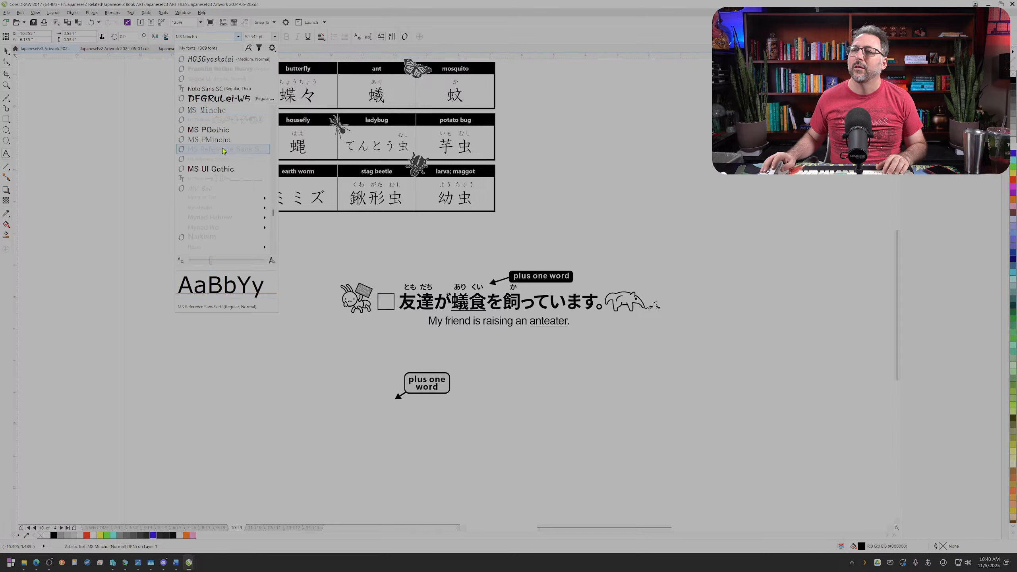
left_click(390, 302)
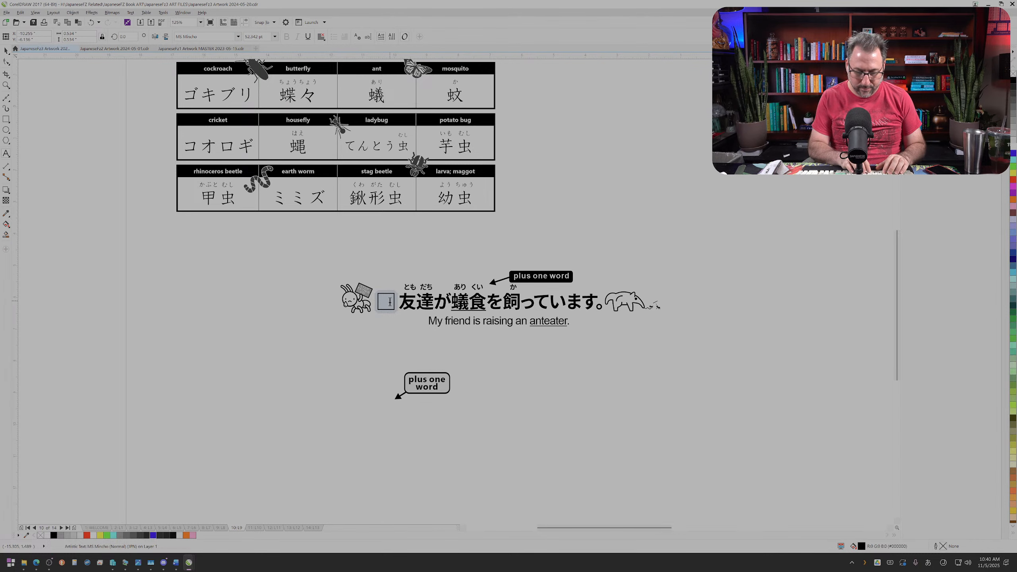
Step: Replace the symbol before 友達 with ※ from the conversion candidates for ほし
type("ほし")
key("space")
key("space")
key("space")
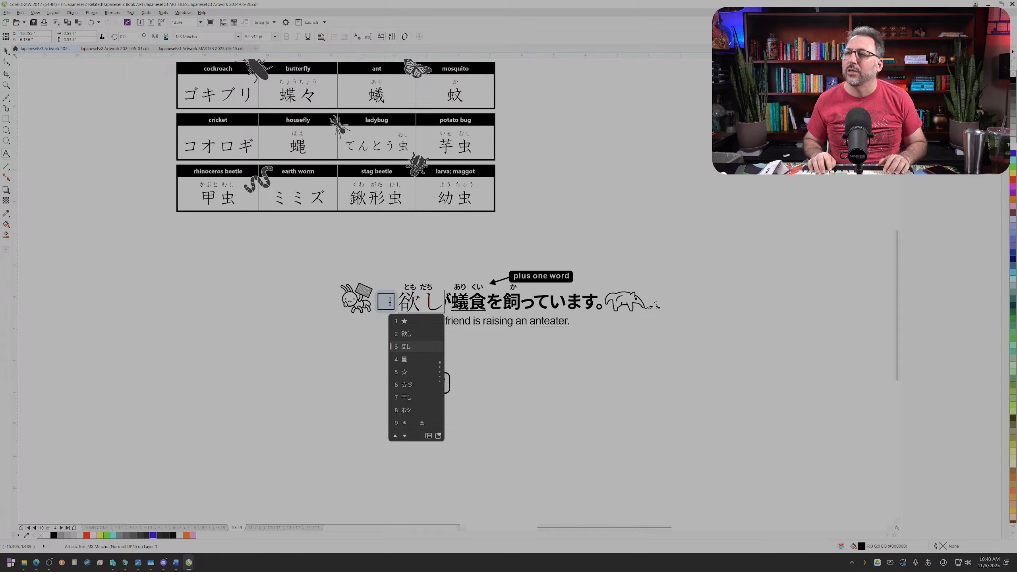
key("space")
key("space")
key("space")
key("space")
key("space")
key("space")
key("space")
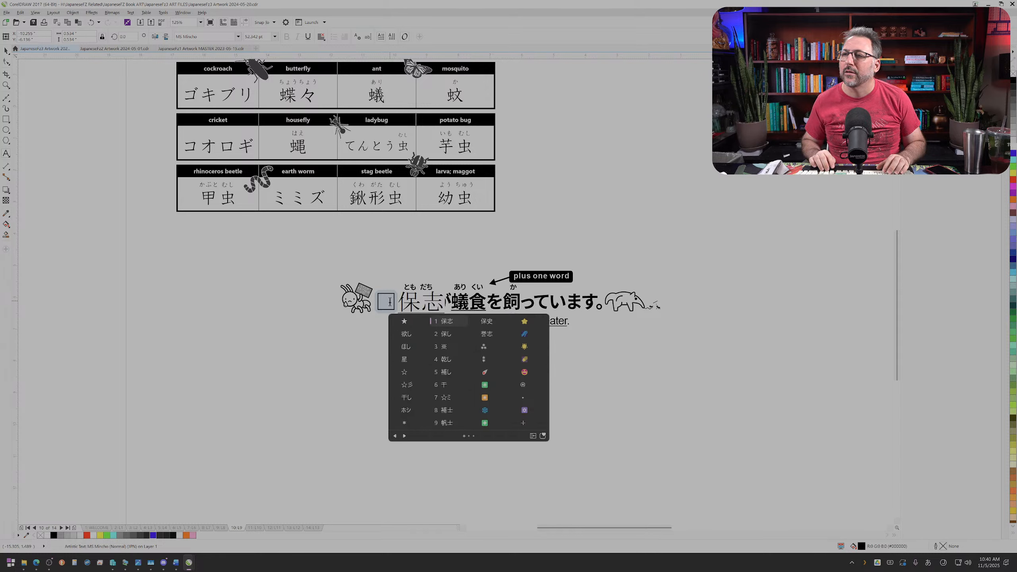
key("Up")
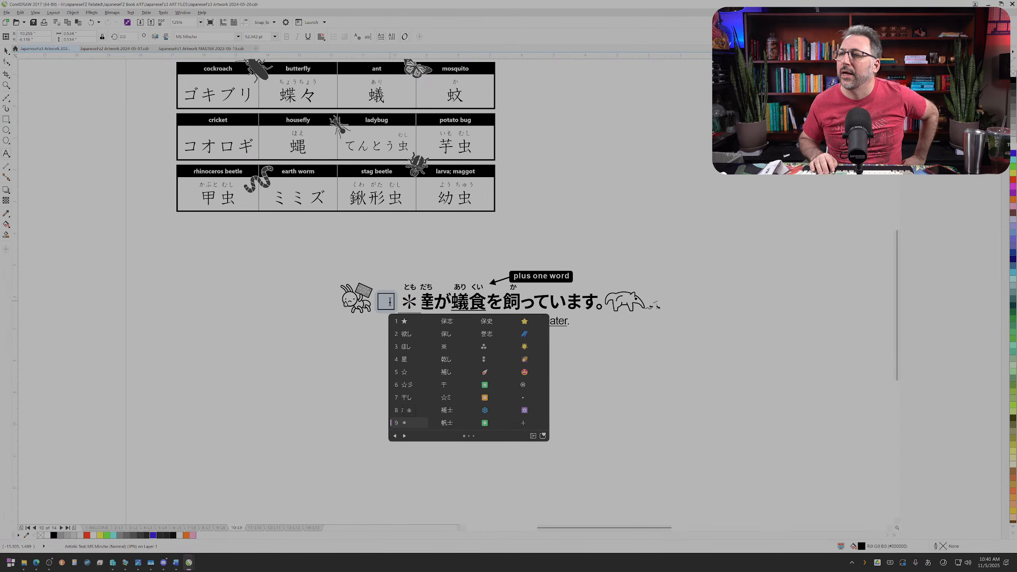
key("Right")
key("Right")
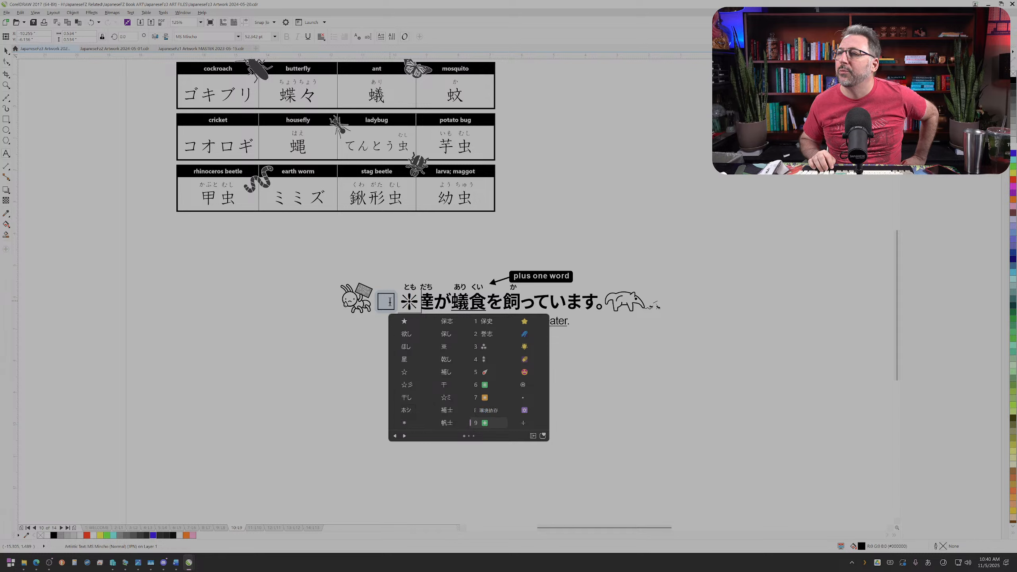
key("Up")
key("Up")
key("Up")
key("Up")
key("Up")
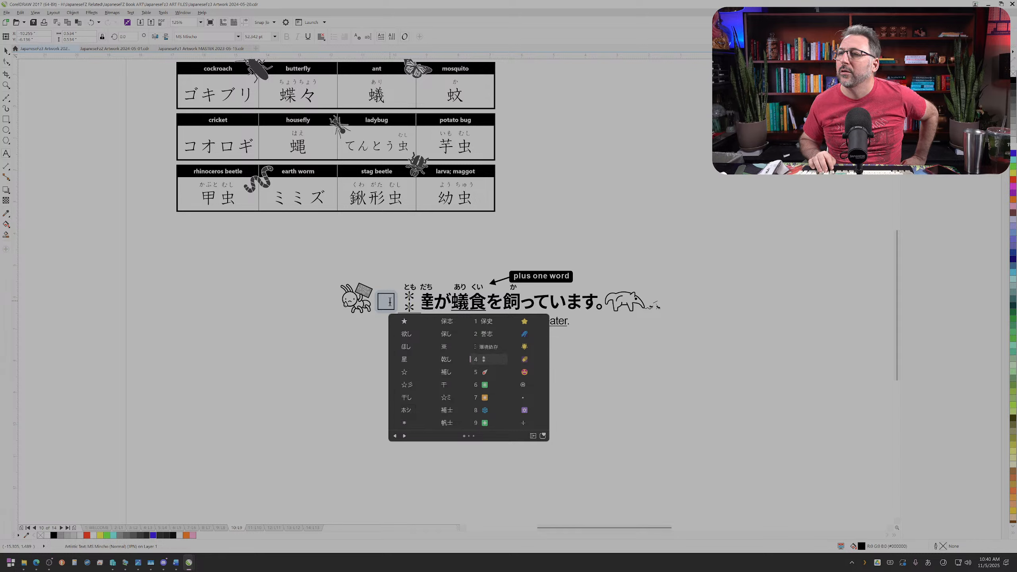
key("Up")
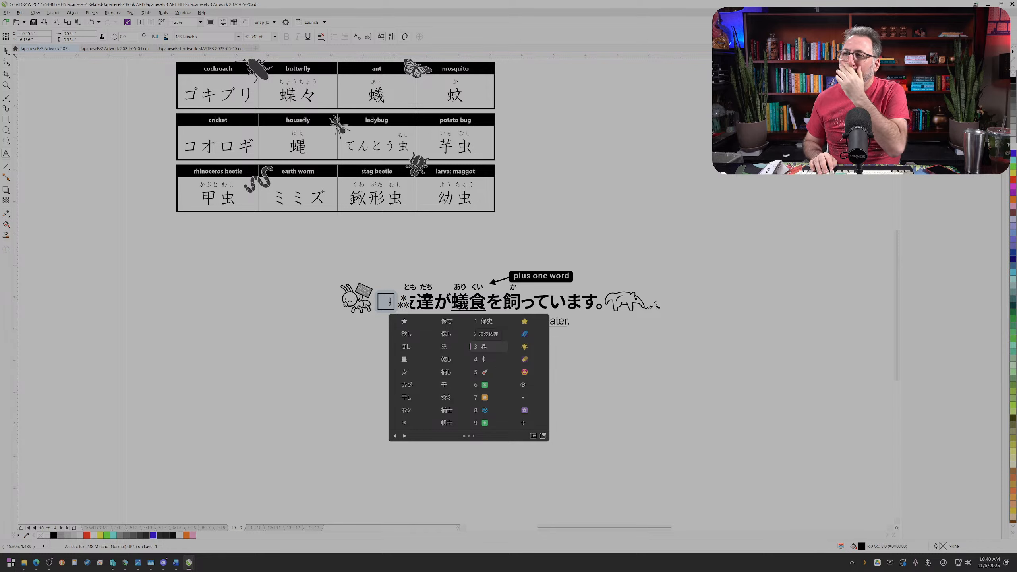
key("Left")
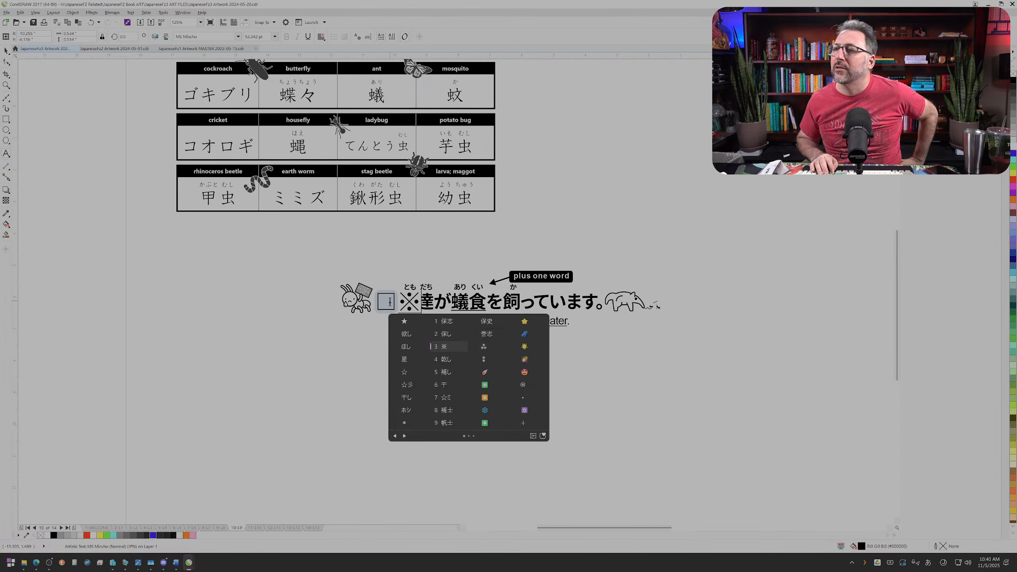
key("Return")
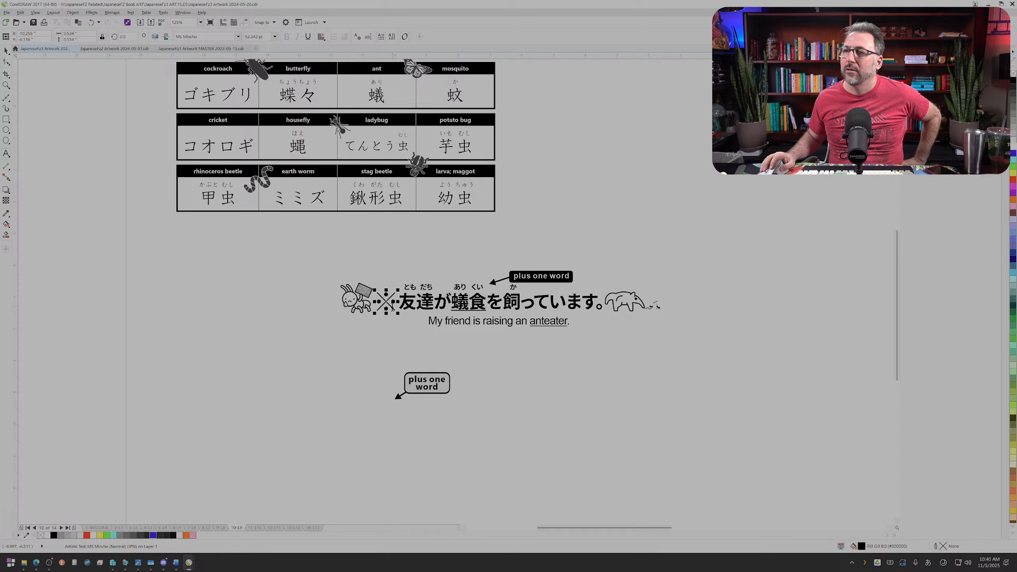
Step: Replace the ※ before 友達 with the circled plus symbol ⊕ from the conversion candidates for ぷらす
left_click_drag(393, 307, 393, 307)
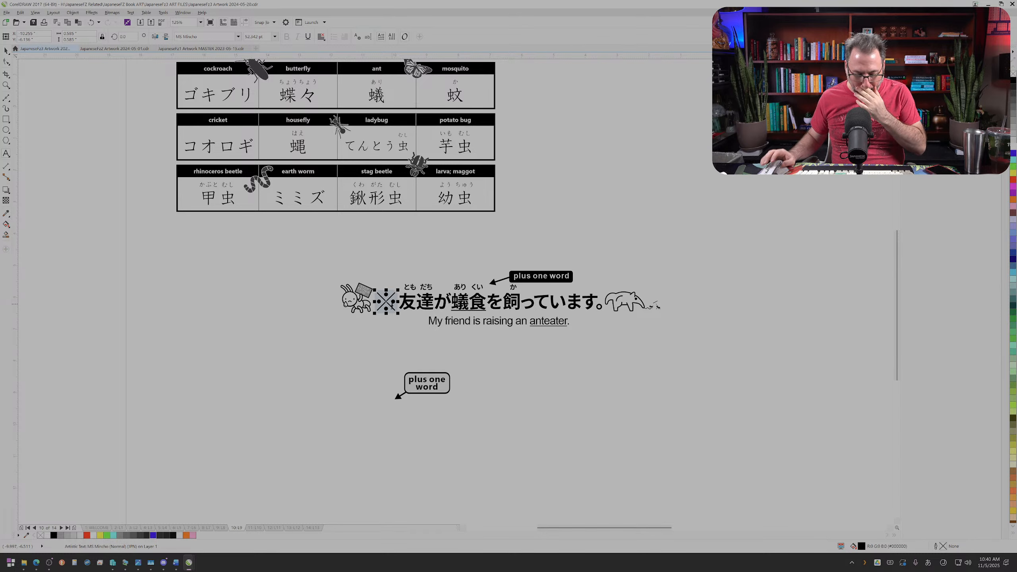
type("pura")
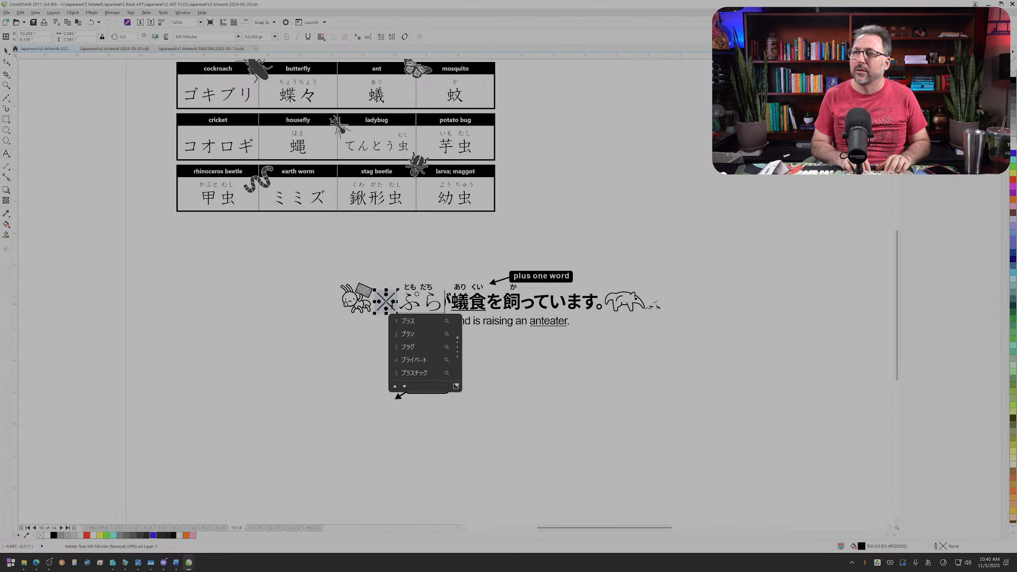
type("su")
key("space")
key("space")
key("space")
key("space")
key("space")
key("space")
key("space")
key("space")
key("space")
key("space")
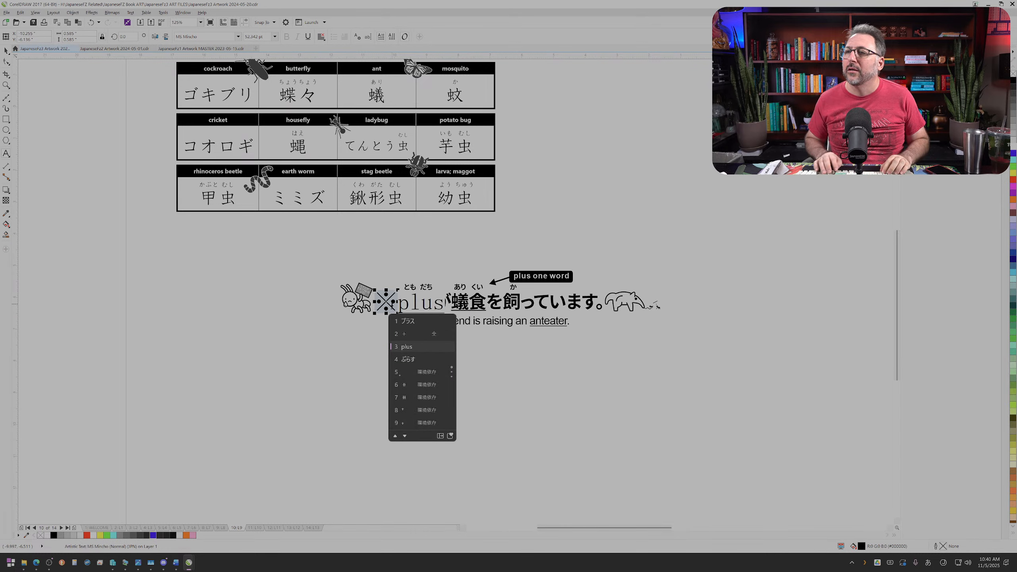
key("space")
key("space")
key("space")
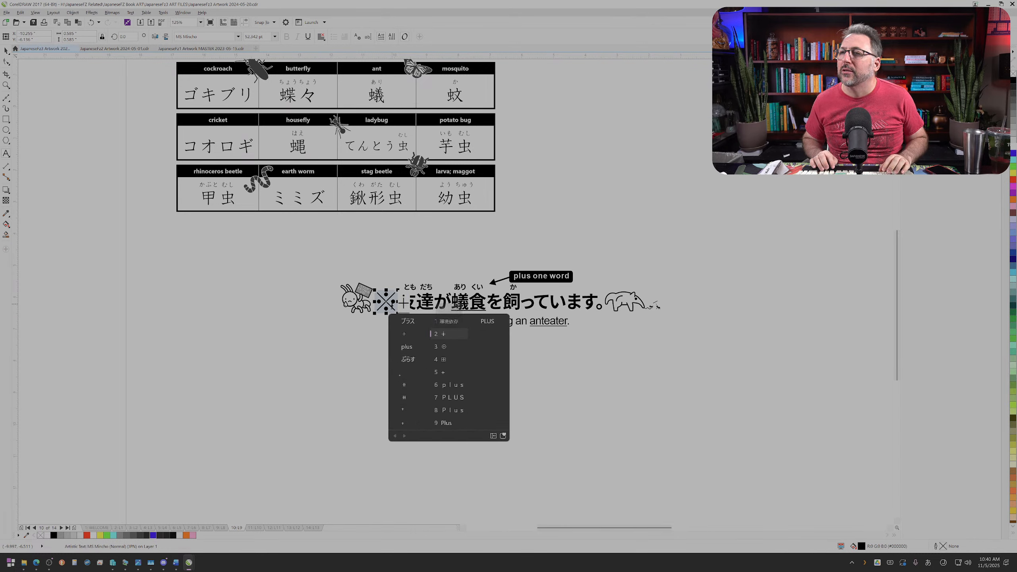
key("Up")
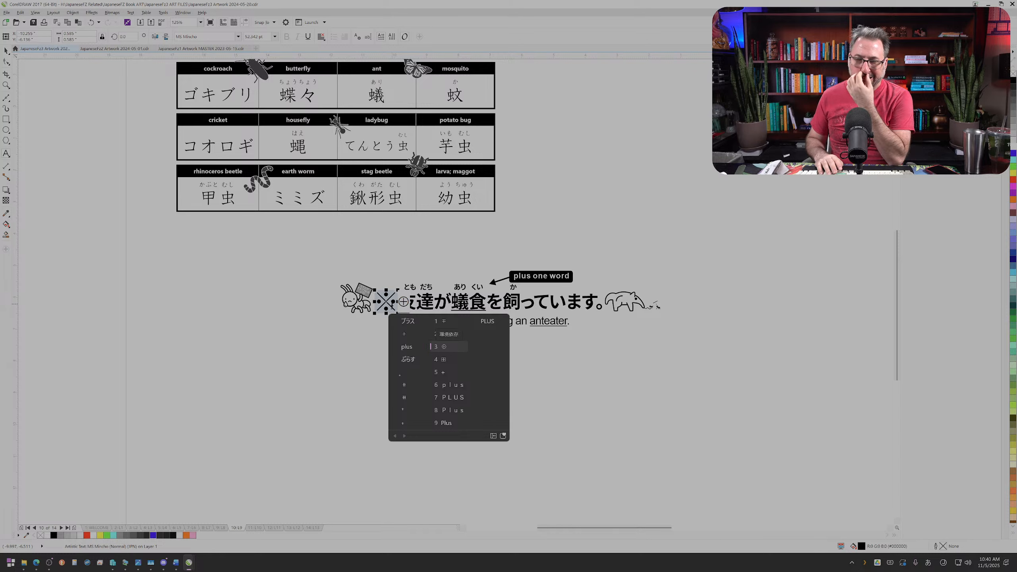
key("Return")
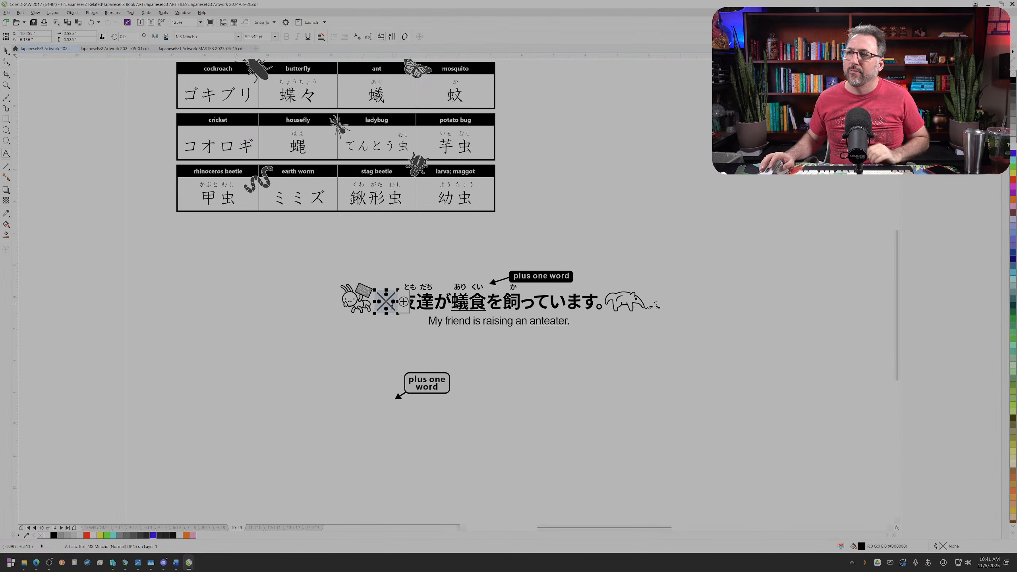
key("ctrl+x")
left_click(180, 240)
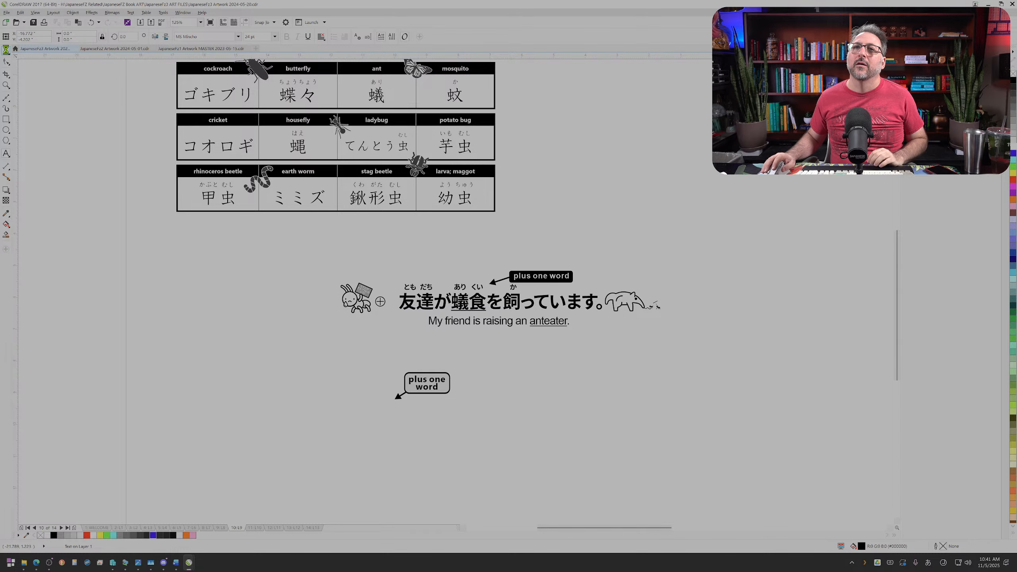
Step: Enlarge the ⊕ symbol to about the height of the sentence's characters, directly in front of 友達
left_click(6, 49)
scroll(377, 272, "up", 1)
left_click(393, 331)
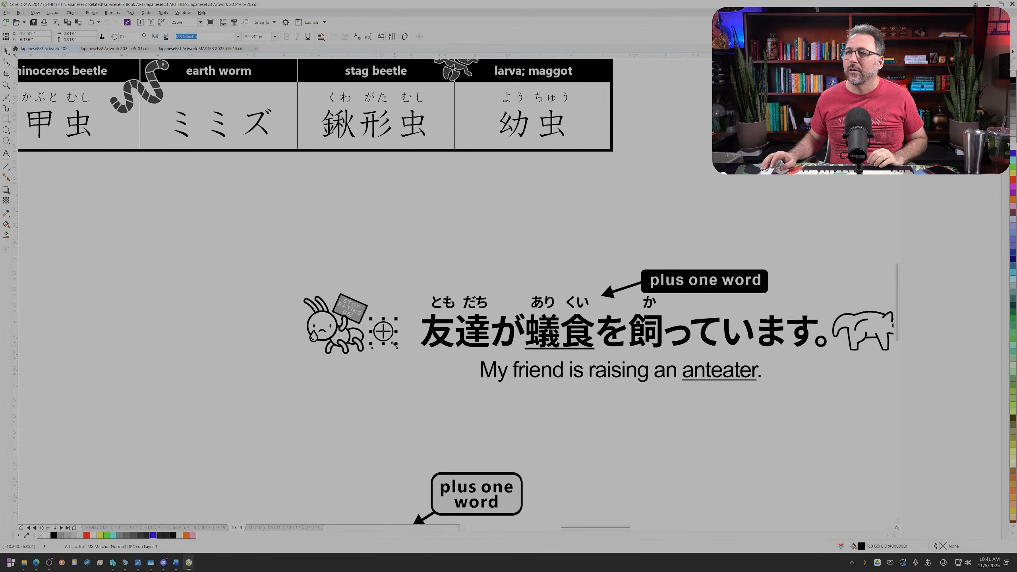
left_click_drag(395, 345, 409, 359)
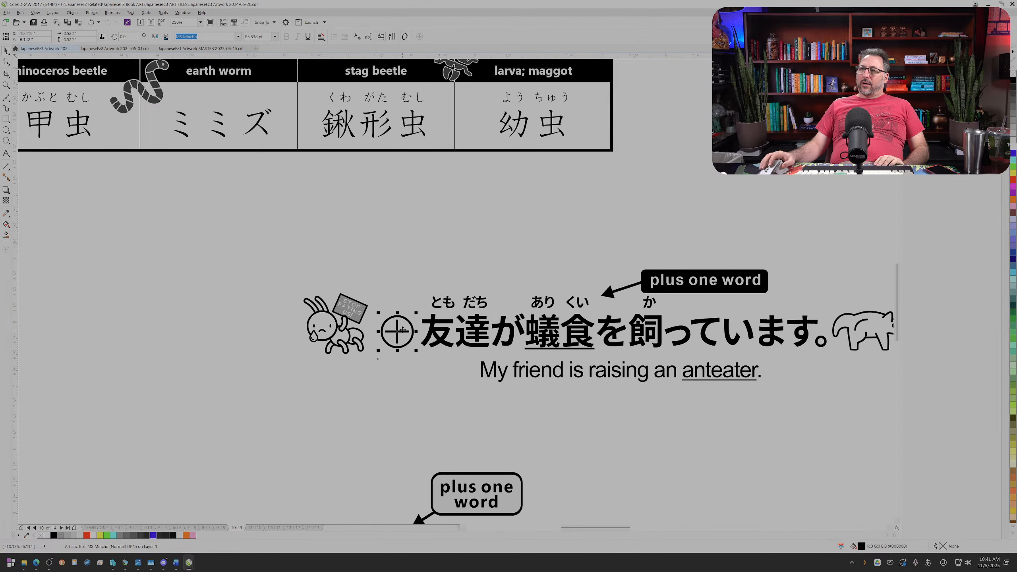
left_click(409, 364)
scroll(409, 365, "down", 1)
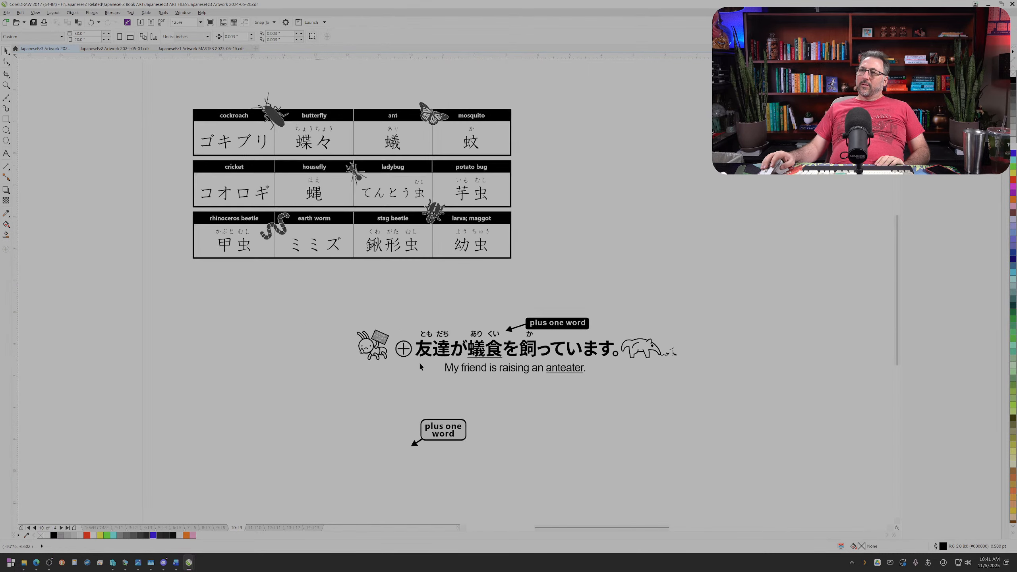
scroll(426, 360, "up", 1)
scroll(425, 359, "down", 1)
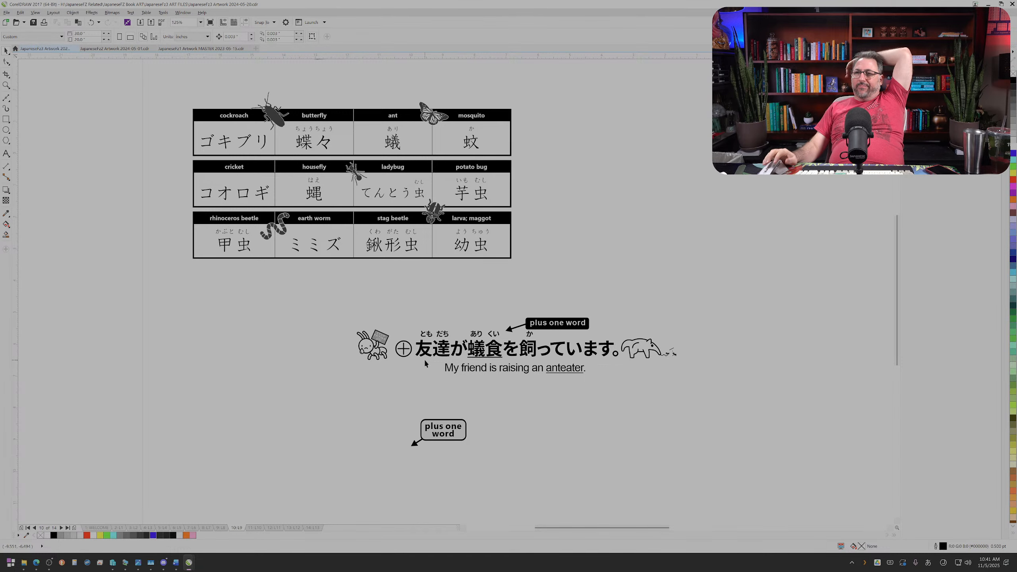
Step: Delete the ⊕ symbol and move the rabbit drawing back beside 友達 at the start of the sentence
left_click(404, 348)
key("Delete")
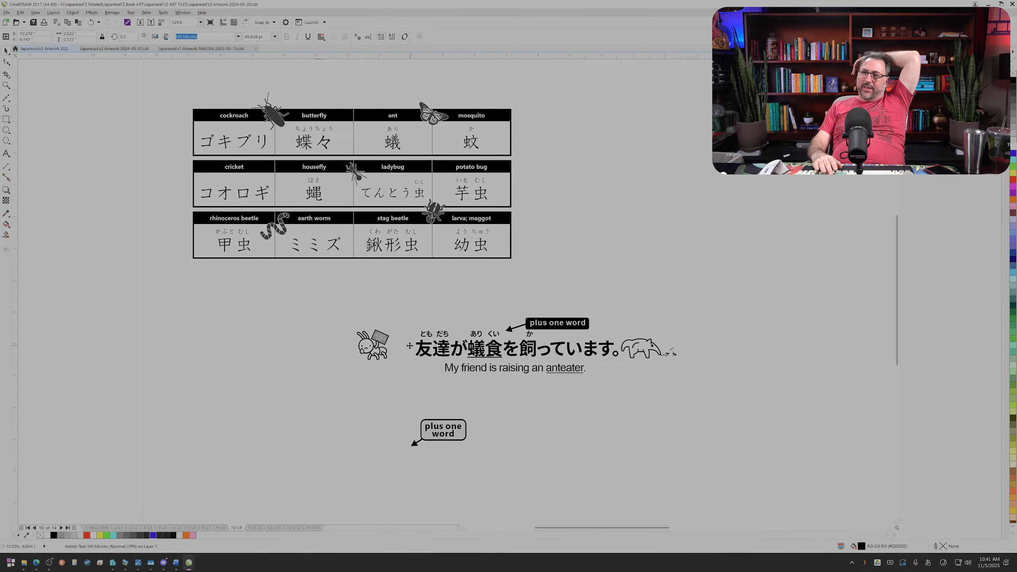
left_click_drag(346, 323, 429, 351)
scroll(387, 345, "up", 2)
left_click(459, 393)
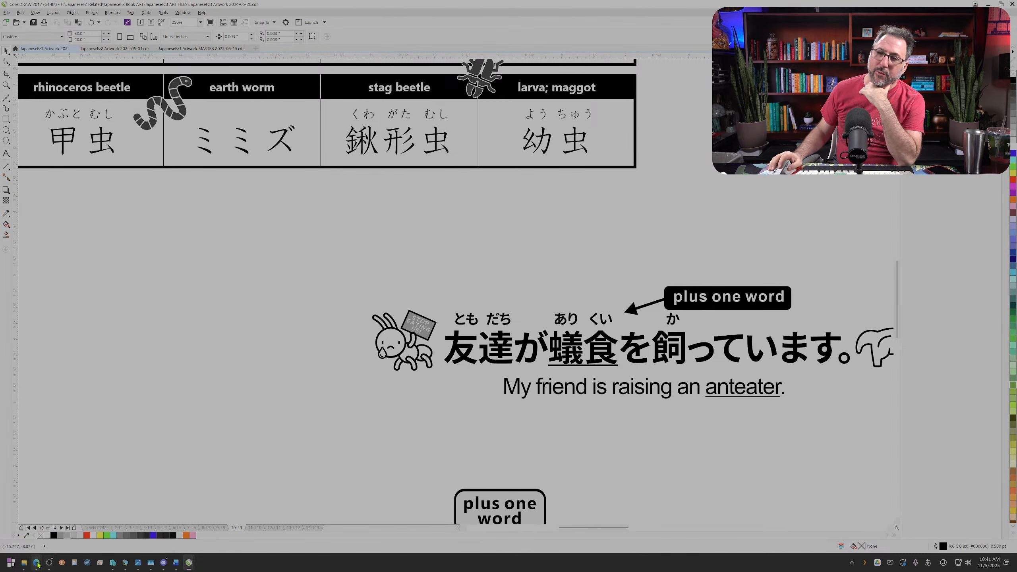
Step: Switch to the JapaneseFz3 book in Word and undo section 9-2's star-marker edits back to the "There will always be an English translation nearby" sentence
mouse_move(36, 565)
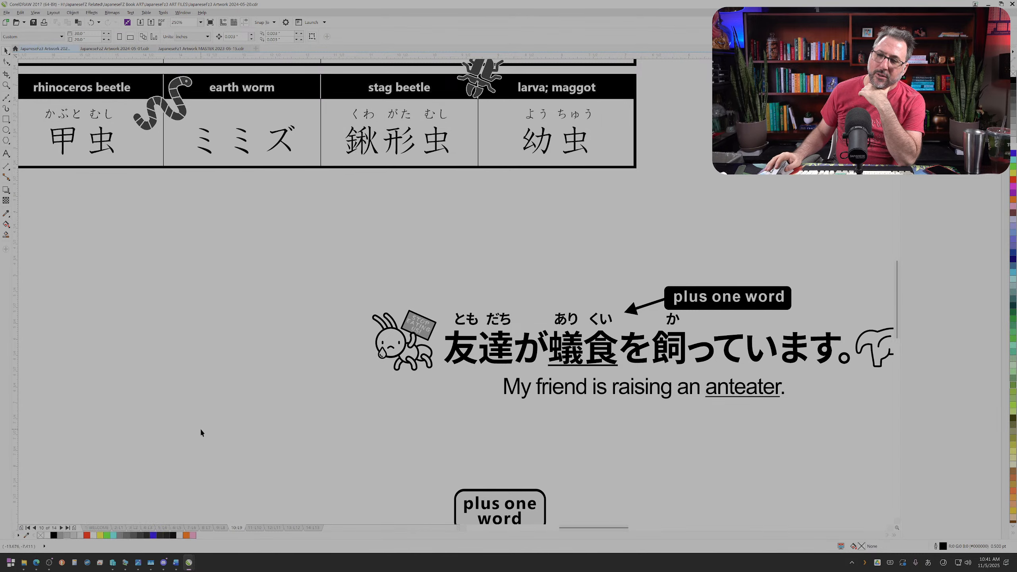
left_click(177, 563)
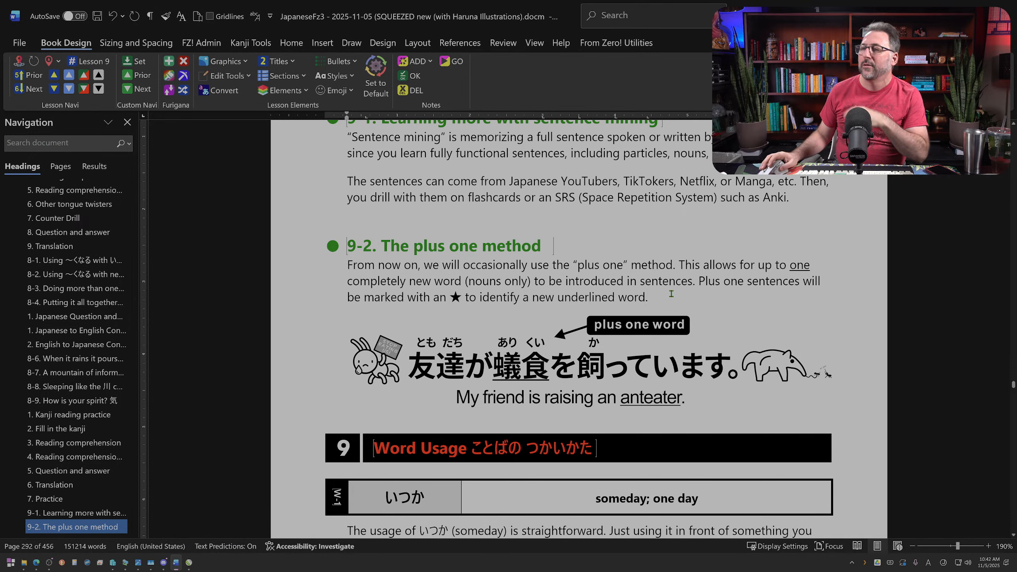
key("ctrl+z")
key("ctrl+z")
key("ctrl+z")
key("ctrl+z")
key("ctrl+z")
key("ctrl+z")
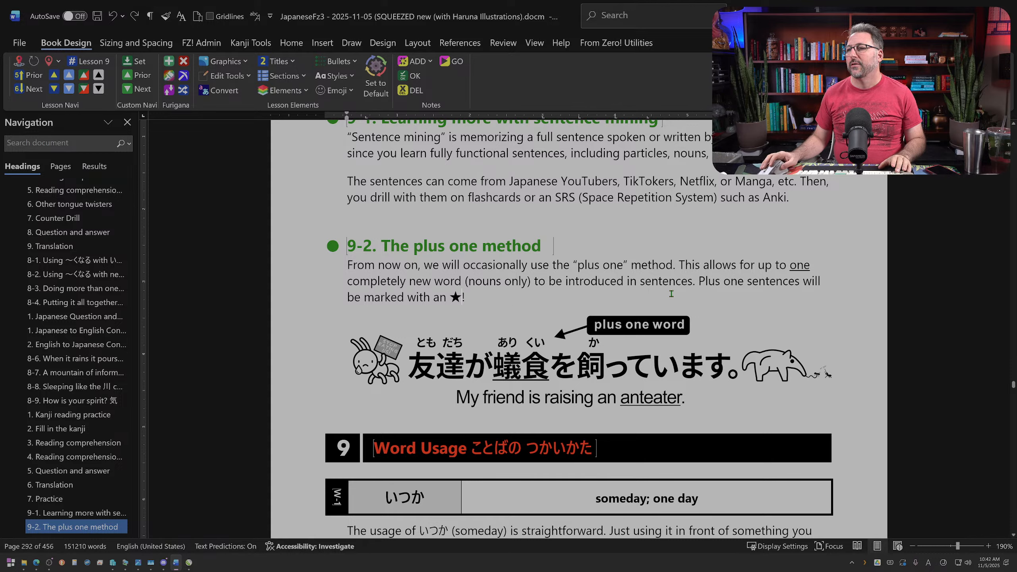
key("ctrl+z")
key("ctrl+z")
key("ctrl+z")
key("ctrl+z")
key("ctrl+z")
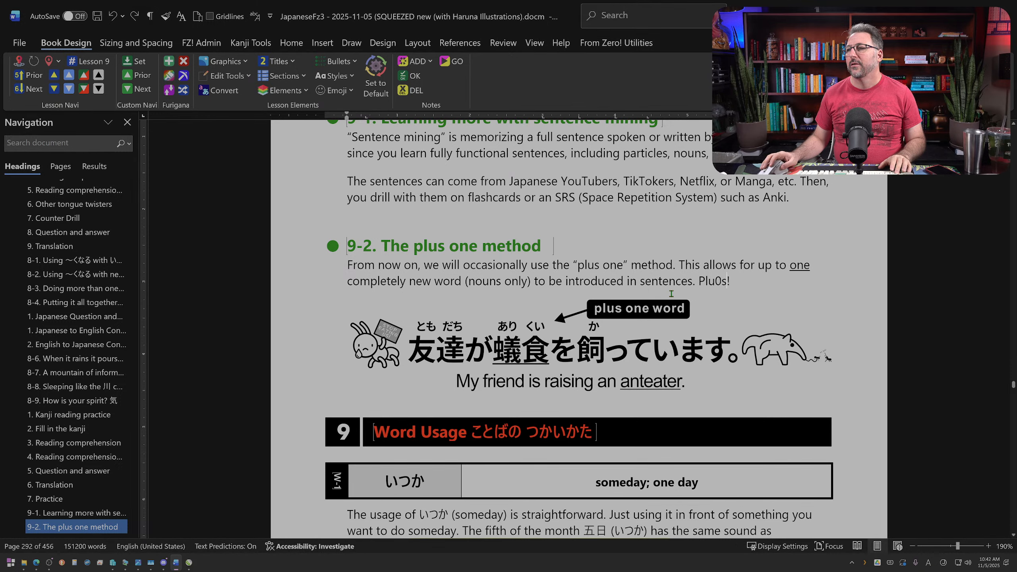
key("ctrl+z")
key("ctrl+z")
key("ctrl+z")
key("ctrl+z")
key("ctrl+z")
key("ctrl+z")
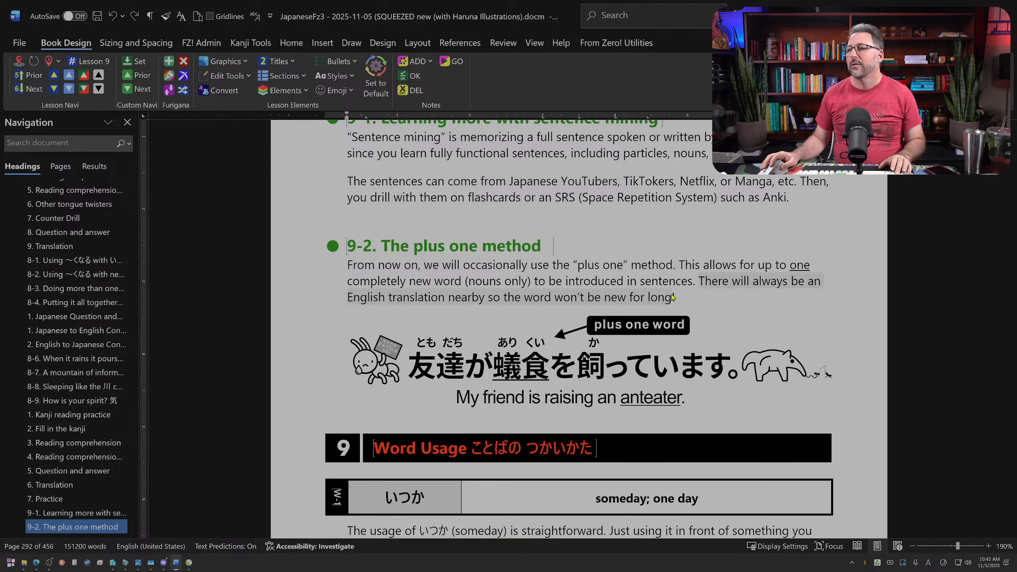
left_click(524, 297)
Step: Capture a screen snip of section 9-2, from its heading down to the English anteater sentence
scroll(688, 315, "down", 3)
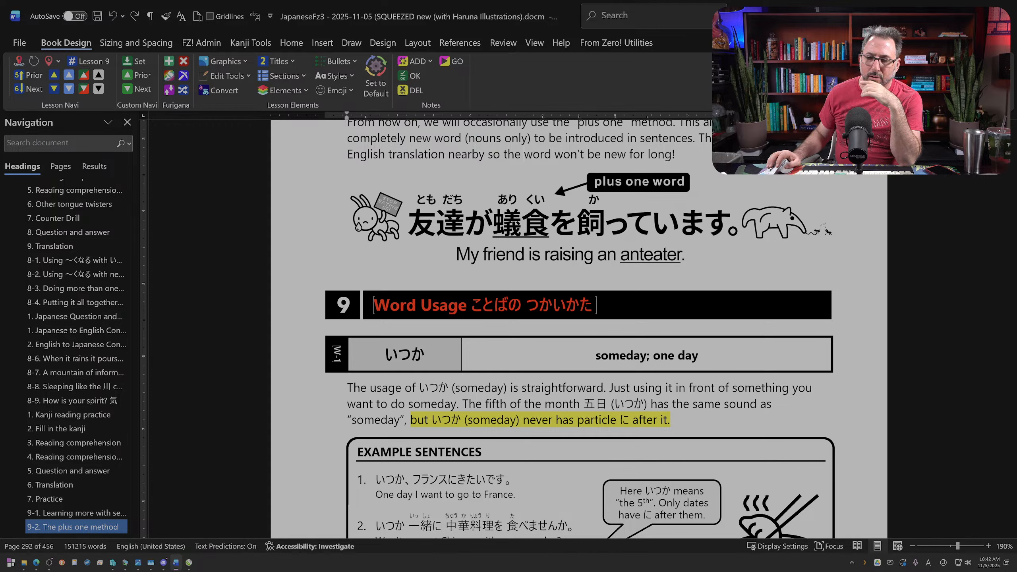
key("alt+Tab")
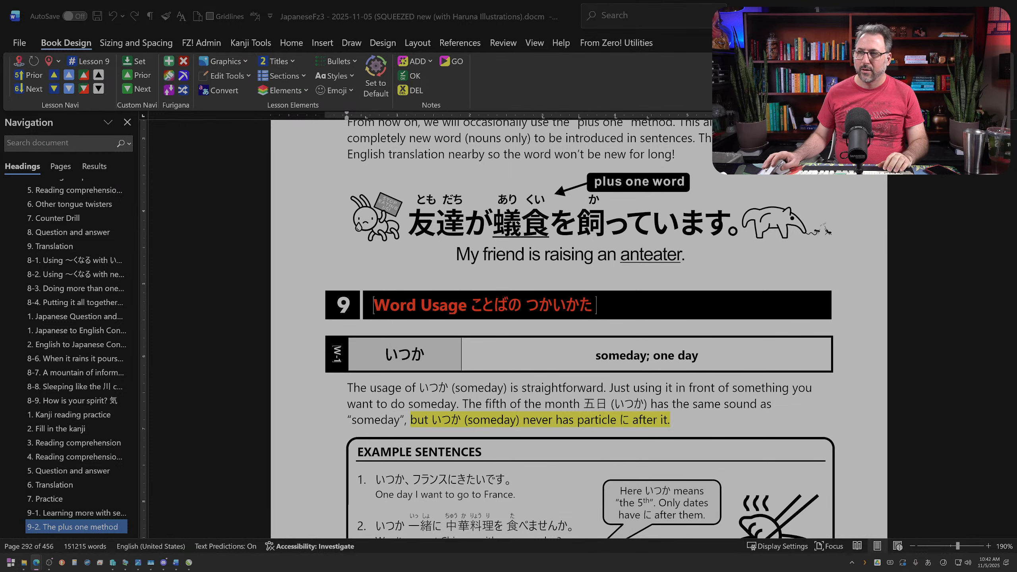
scroll(971, 530, "up", 3)
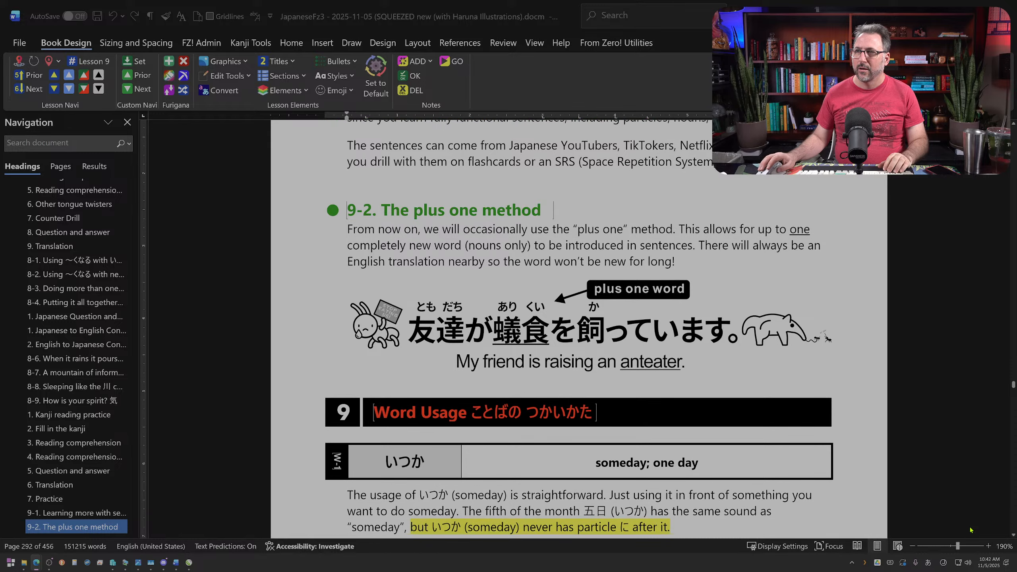
key("super+shift+s")
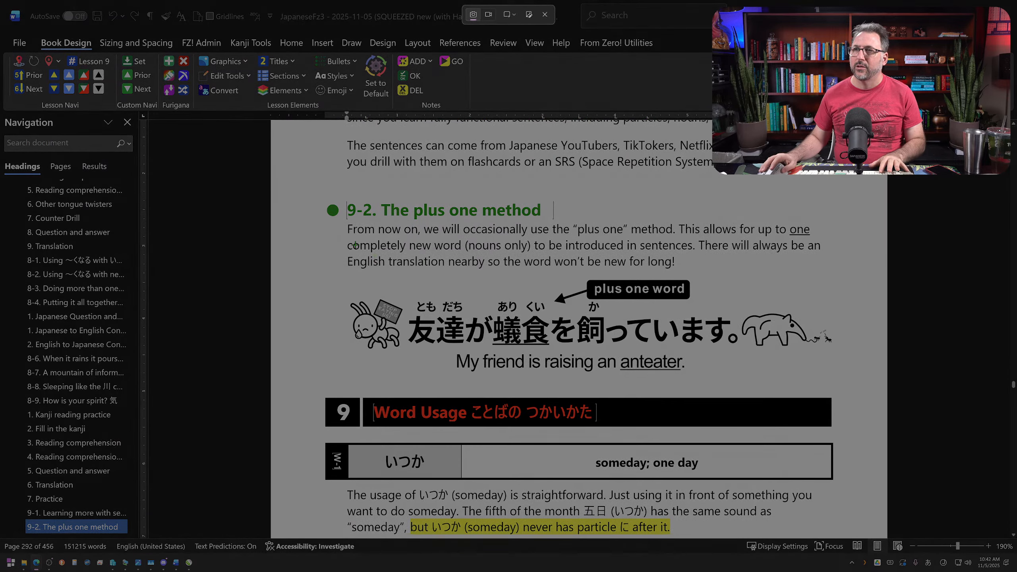
left_click_drag(313, 185, 845, 394)
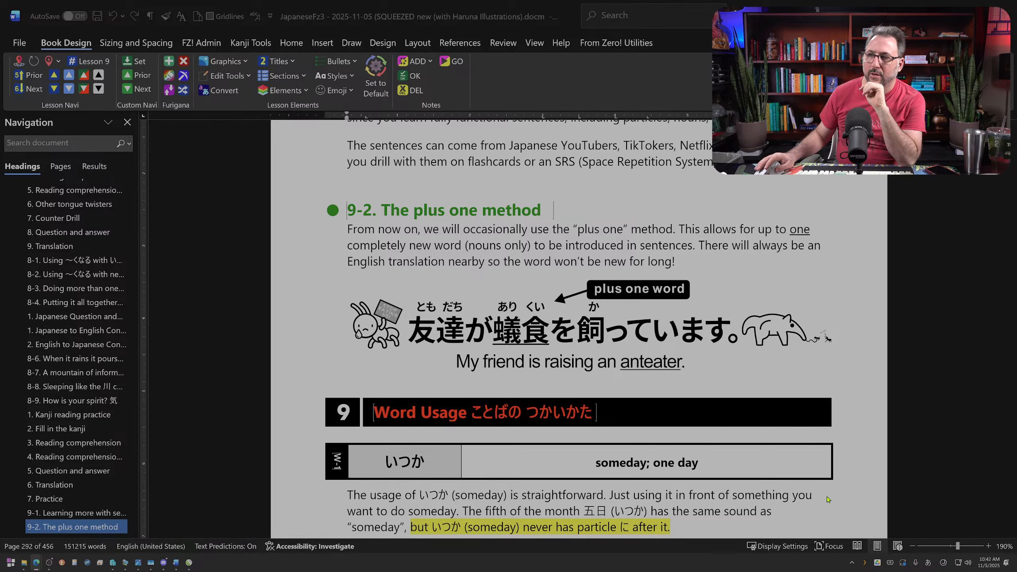
Step: Delete the text from "The fifth of the month 五日" through "never has particle に after it." in the いつか usage explanation
scroll(646, 458, "down", 3)
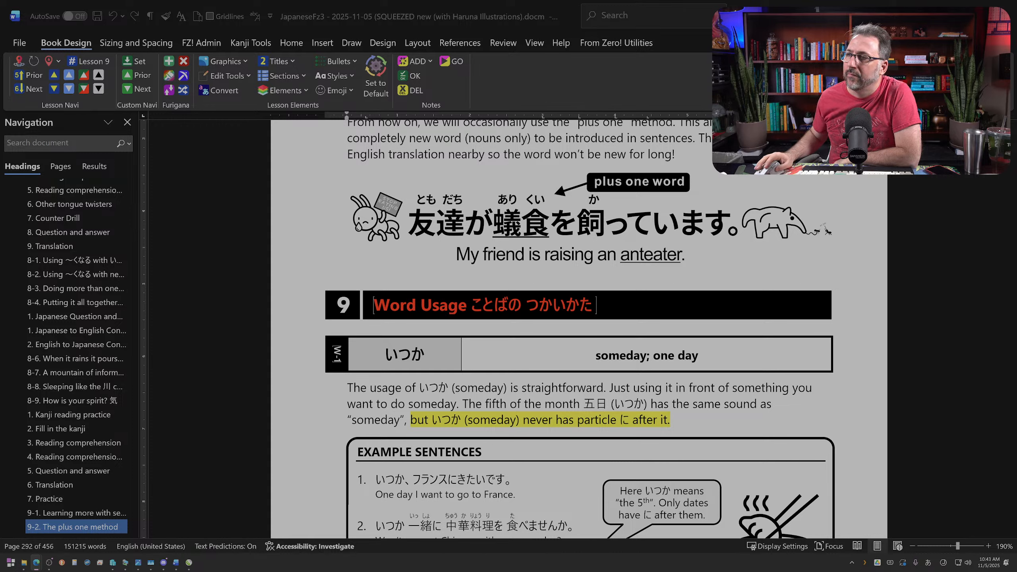
left_click(643, 420)
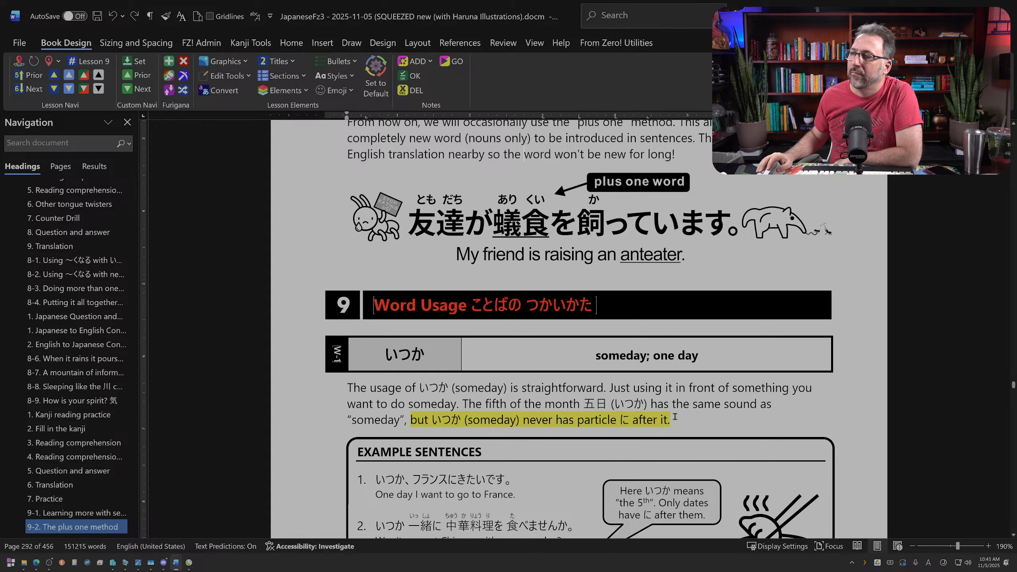
left_click_drag(694, 420, 463, 404)
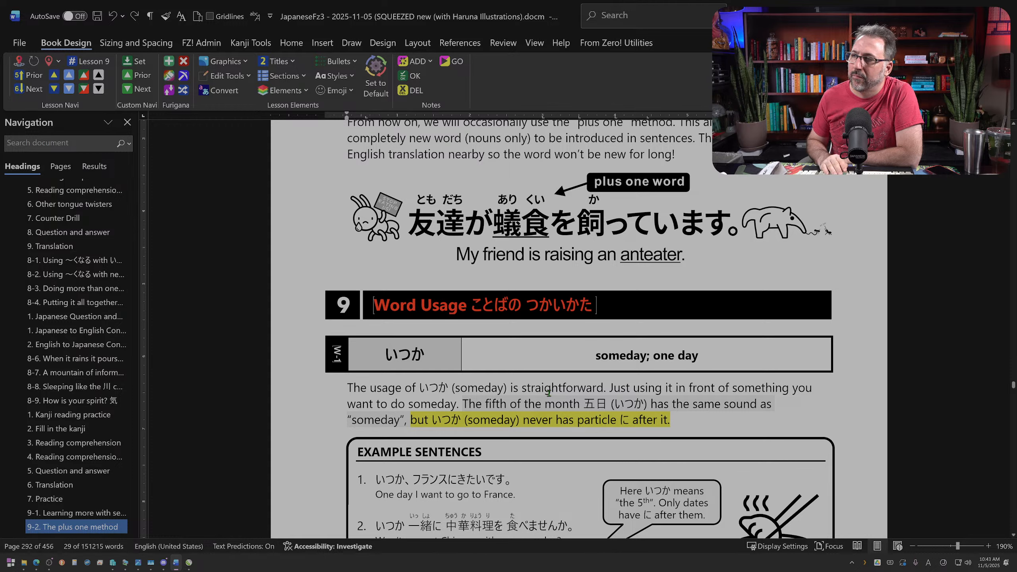
key("Delete")
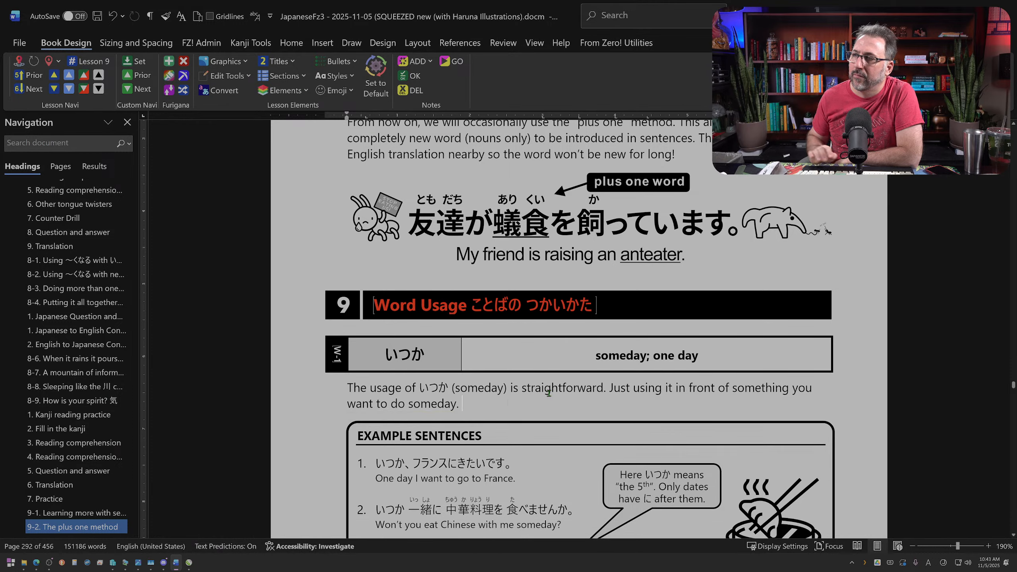
Step: Change "using" to "use" in the いつか usage explanation and italicize "someday" at its end
double_click(648, 388)
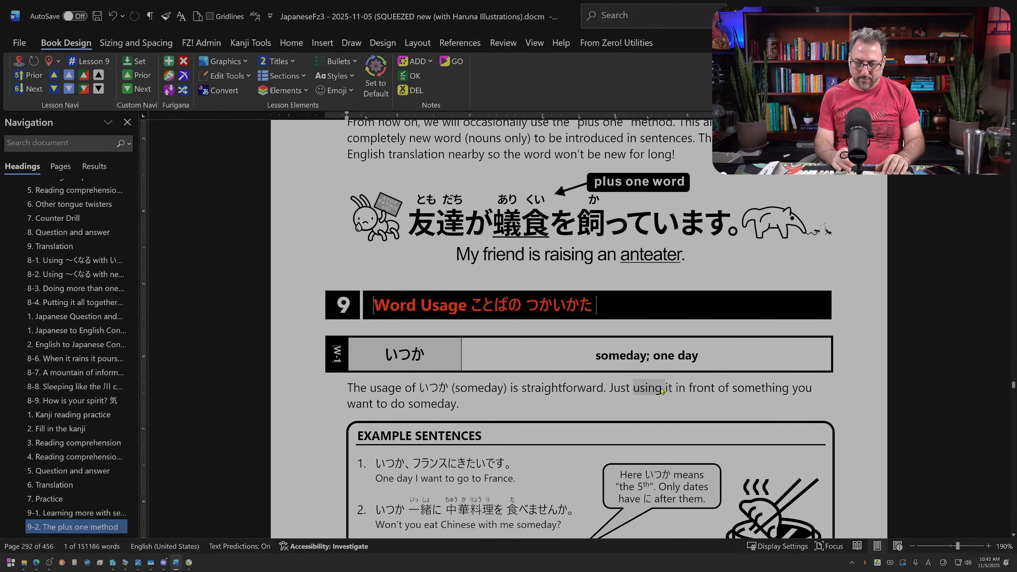
type("p")
key("BackSpace")
type("use")
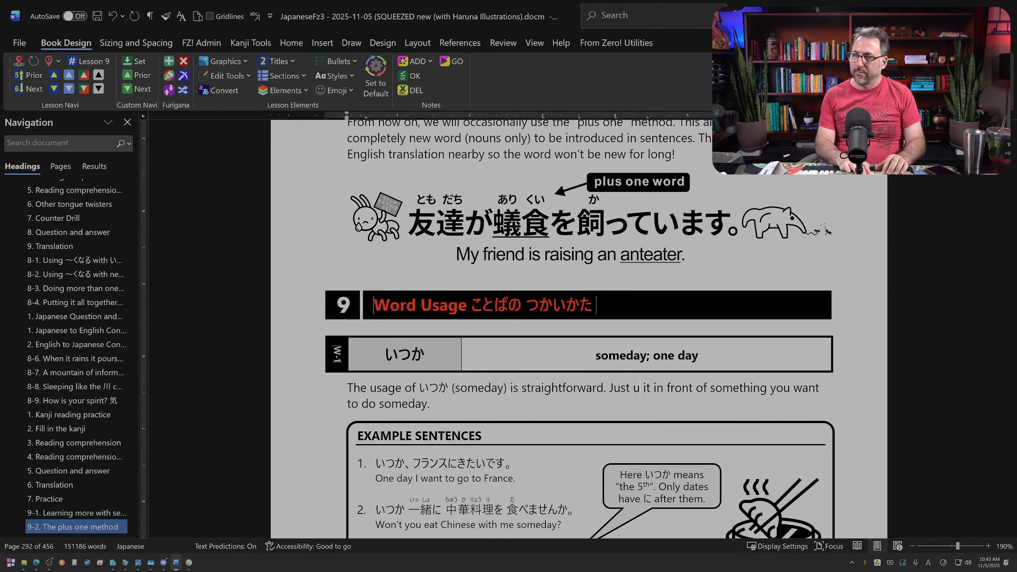
scroll(576, 398, "down", 1)
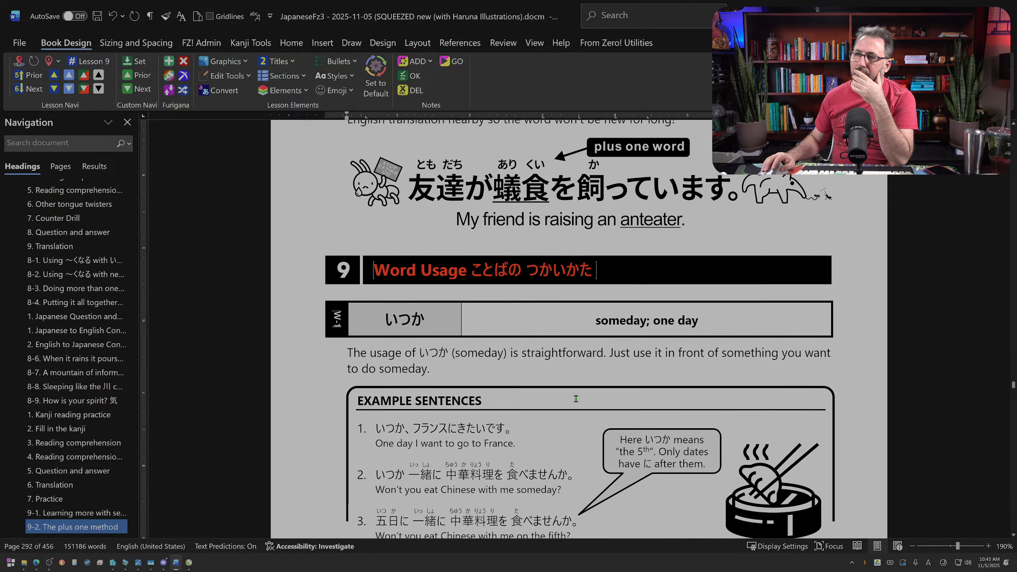
double_click(410, 368)
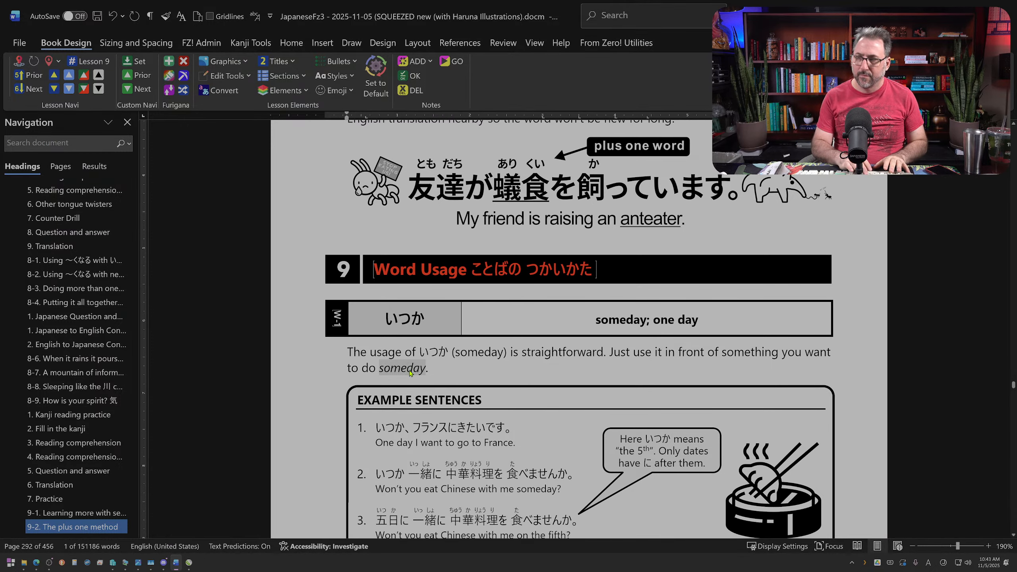
key("ctrl+i")
Step: Shorten the いつか example sentences box so its lower edge sits just below sentence 3, keeping its width
scroll(409, 370, "down", 3)
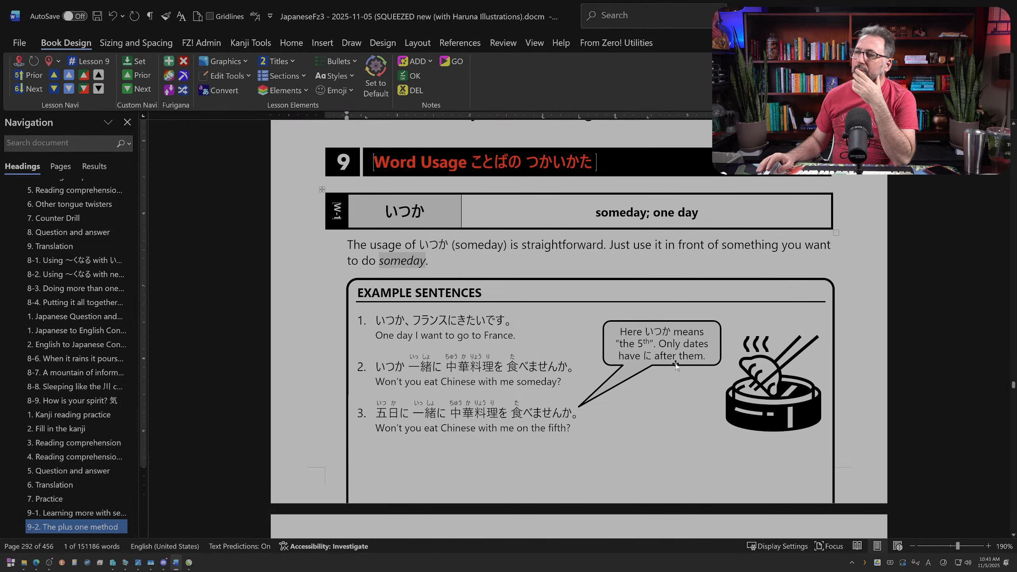
scroll(675, 359, "down", 3)
left_click(692, 177)
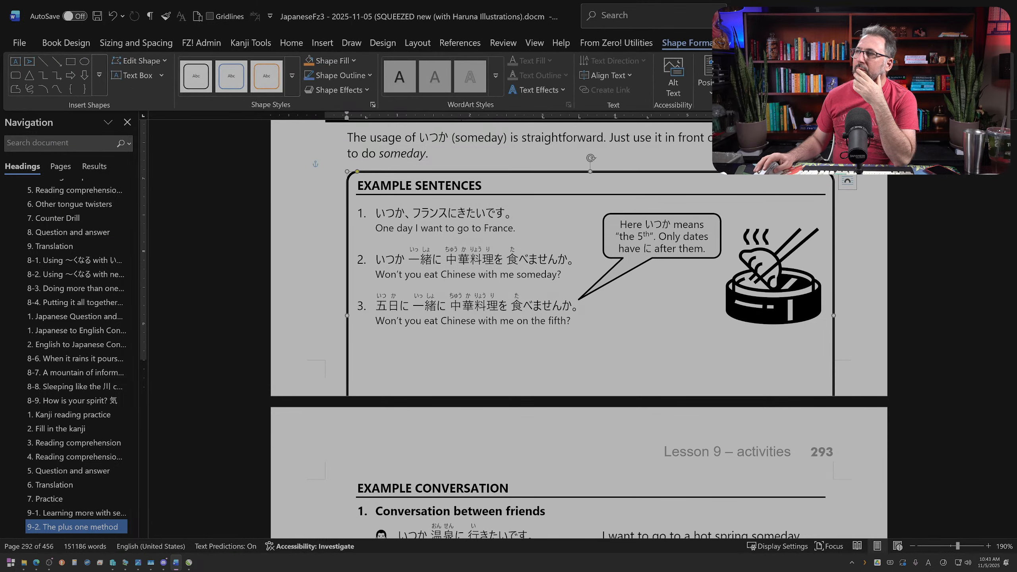
left_click_drag(834, 315, 768, 315)
key("ctrl+z")
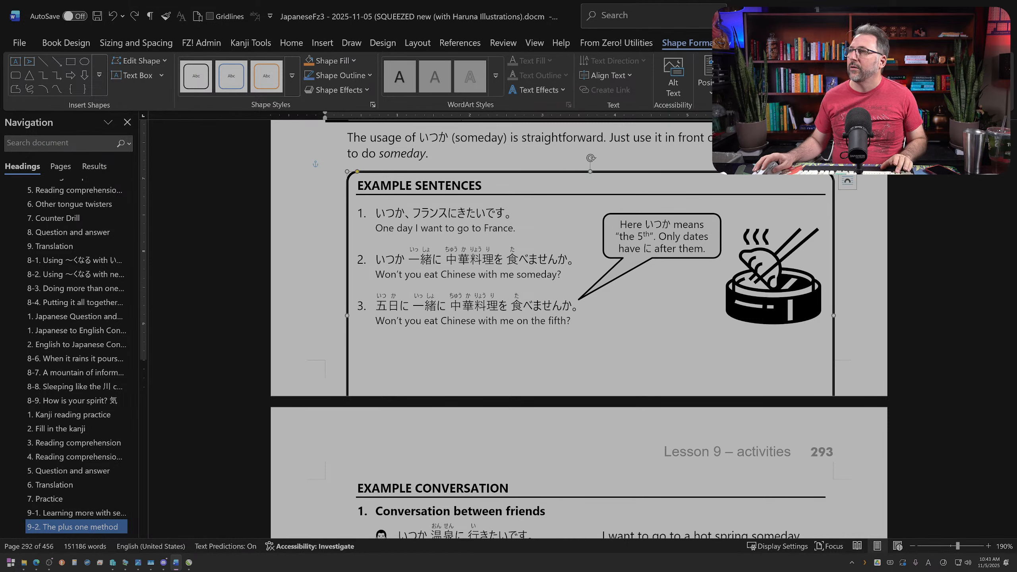
left_click_drag(590, 433, 591, 339)
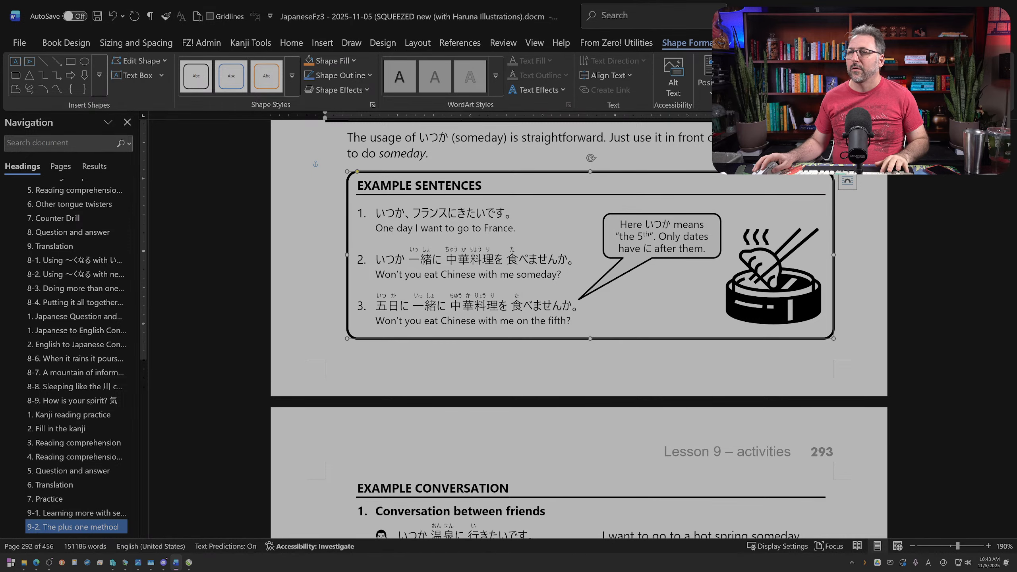
Step: Insert an empty line between the English anteater sentence and the Word Usage heading
scroll(673, 202, "up", 3)
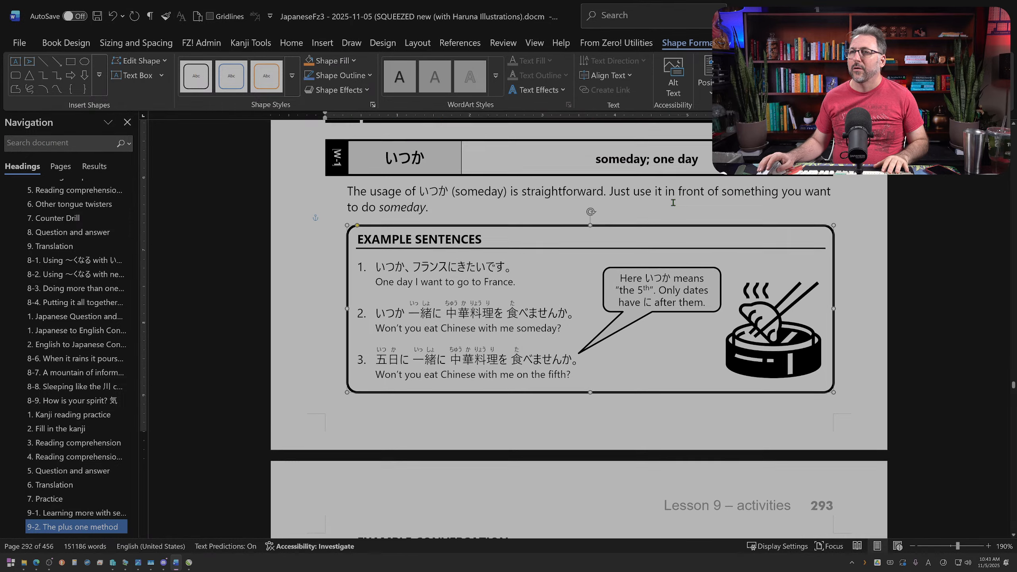
scroll(674, 203, "up", 1)
left_click(653, 169)
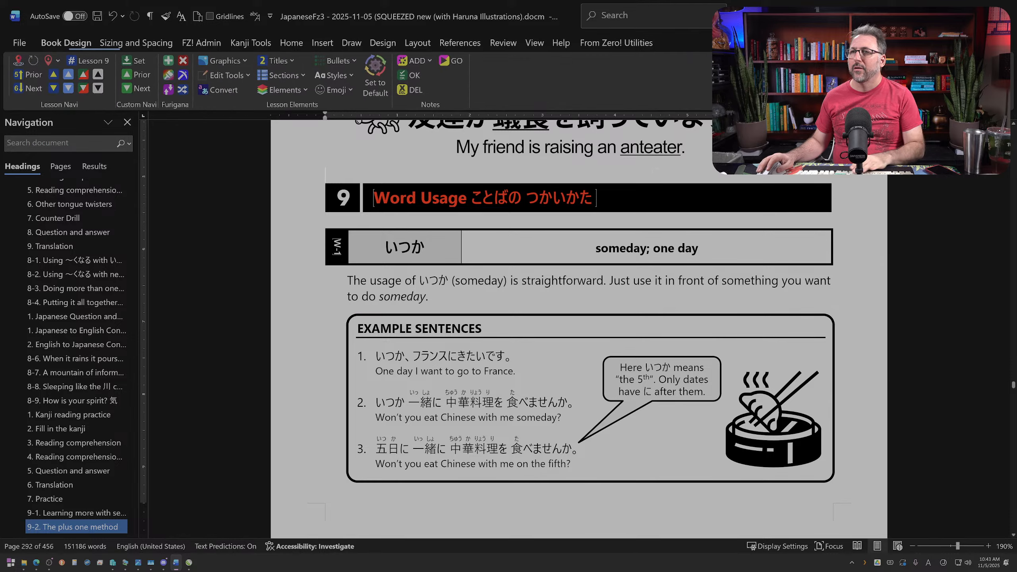
key("Return")
Step: Add three blank lines below the いつか example conversation on page 293 and enclose the conversation in a rounded box
scroll(645, 195, "down", 4)
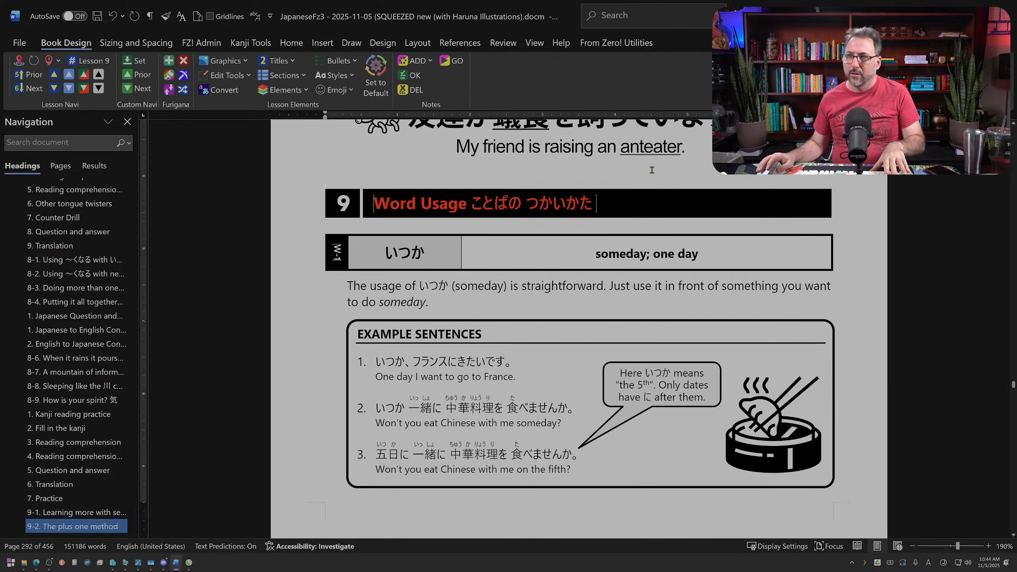
scroll(645, 195, "down", 3)
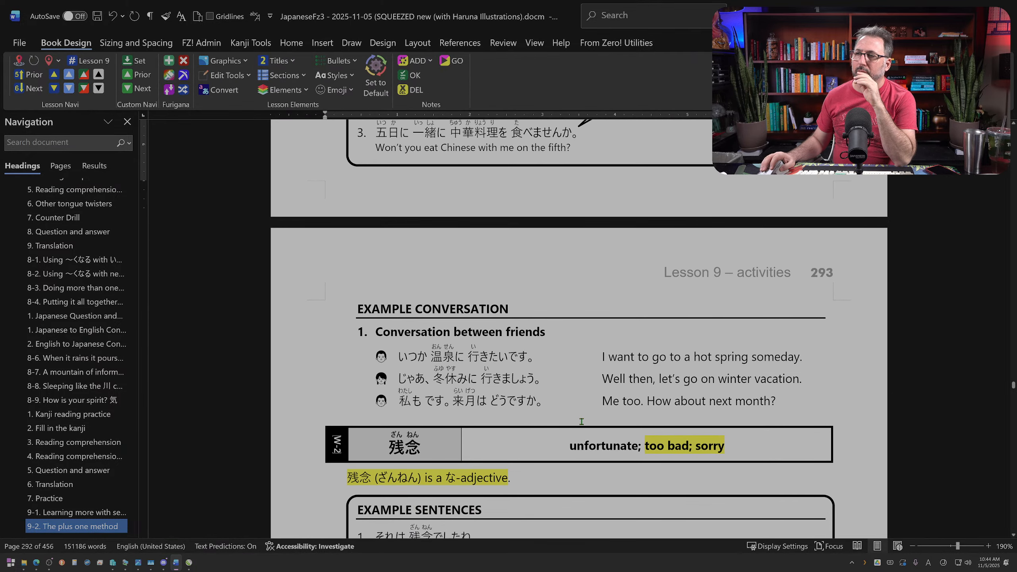
left_click(580, 416)
key("Return")
key("Return")
key("Return")
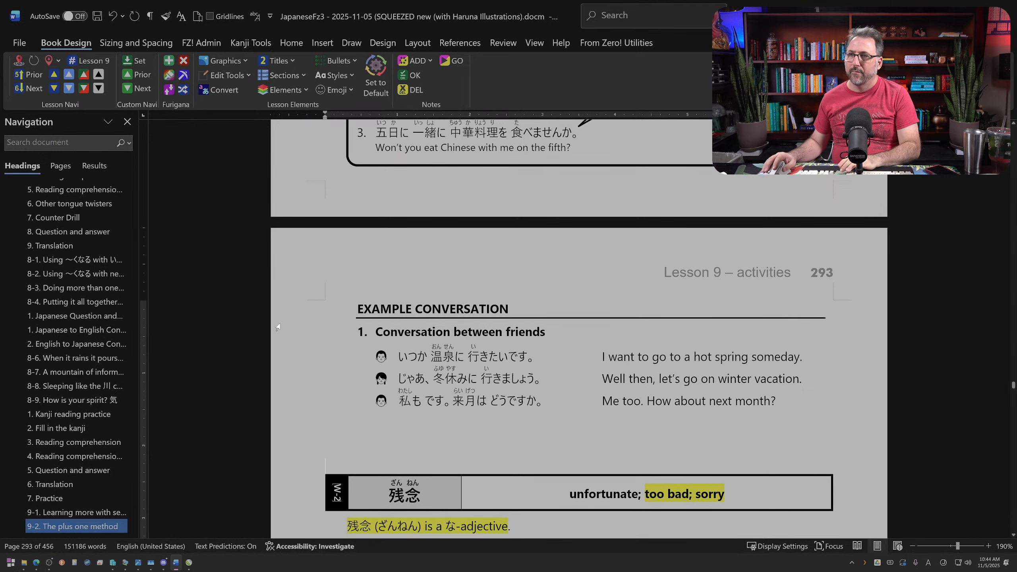
left_click_drag(320, 310, 328, 395)
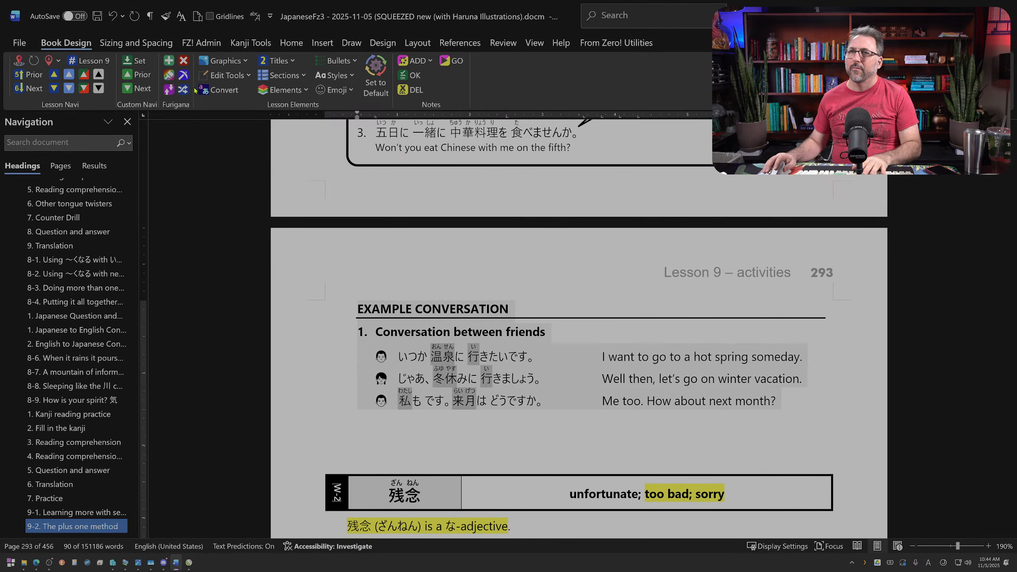
left_click(260, 90)
left_click(286, 107)
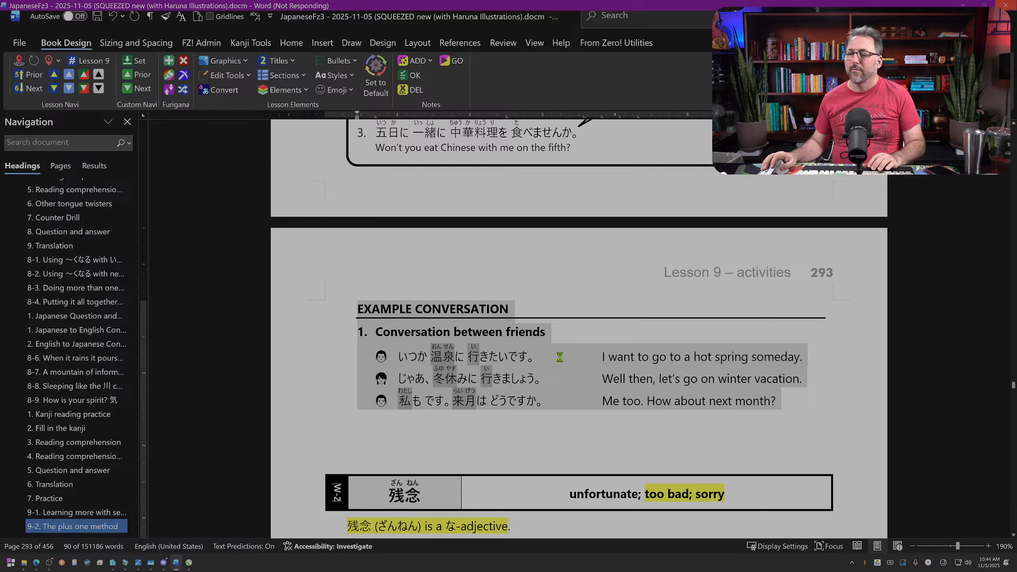
Step: Insert a page break after the いつか example sentences box, before the example conversation
left_click(325, 173)
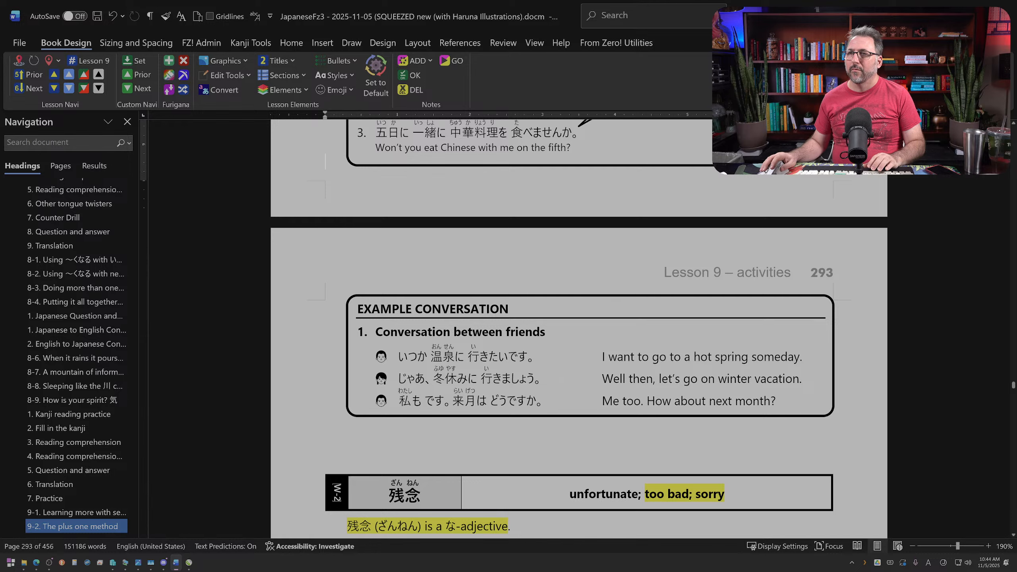
key("Return")
key("BackSpace")
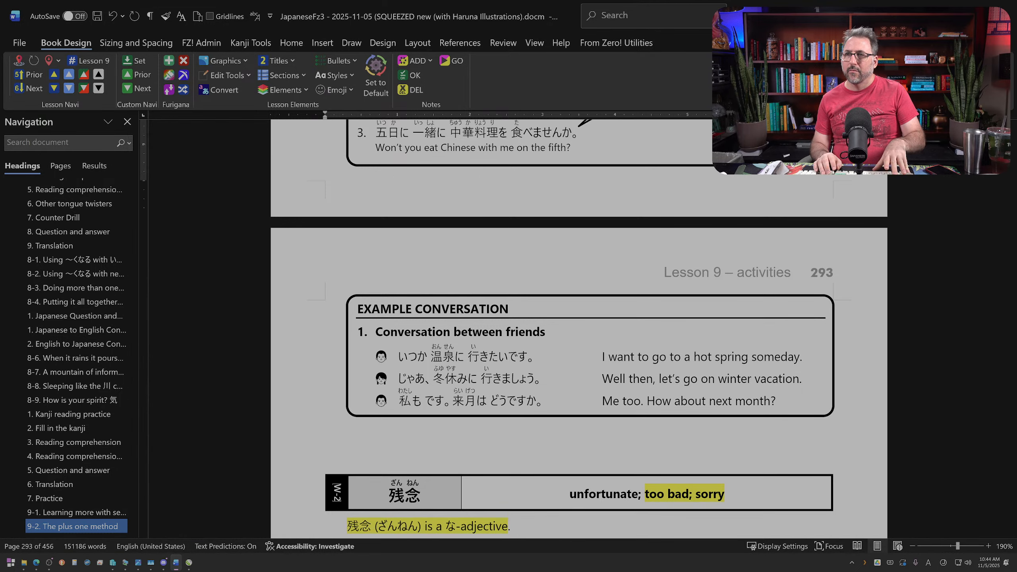
key("ctrl+Return")
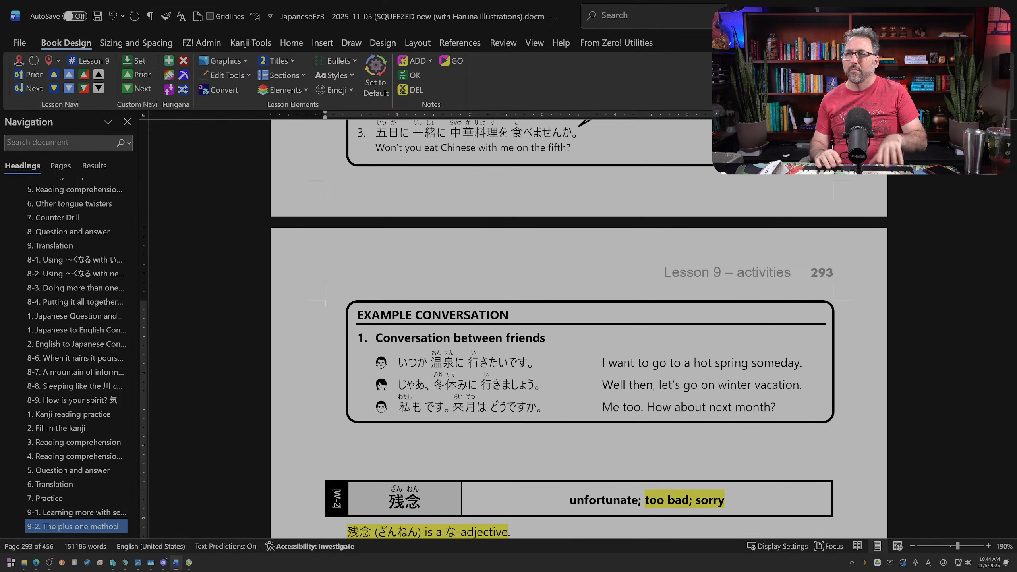
Step: Underline 残念 and its translation "too bad" in the first 残念 example sentence
scroll(437, 305, "down", 3)
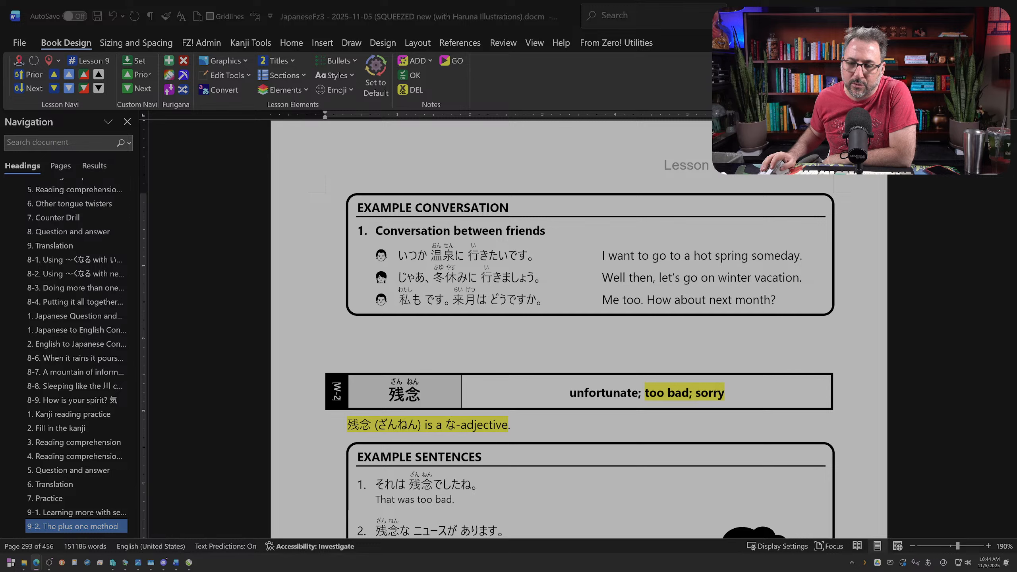
scroll(576, 320, "down", 4)
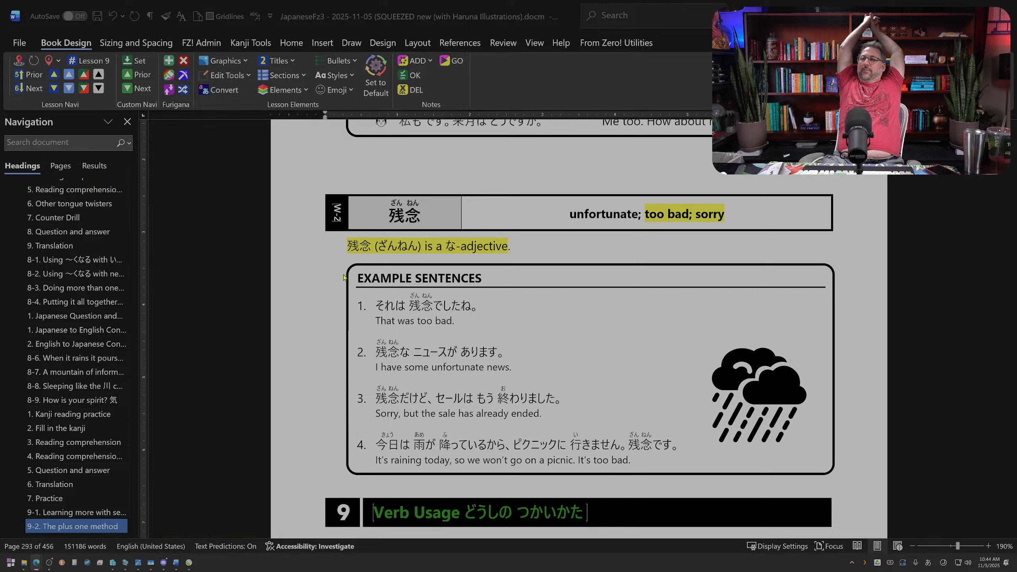
left_click(425, 311)
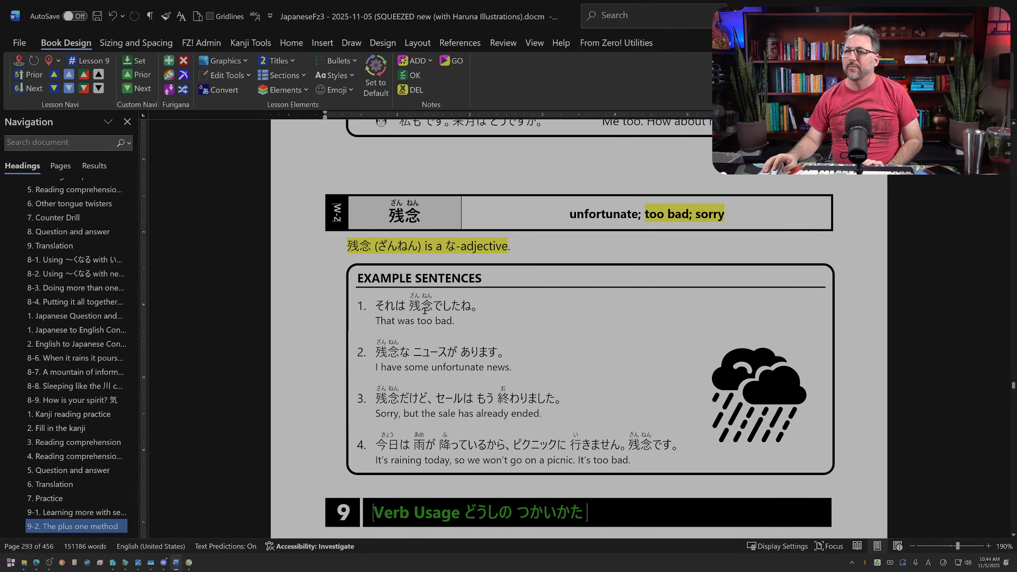
left_click_drag(410, 305, 434, 311)
key("ctrl+u")
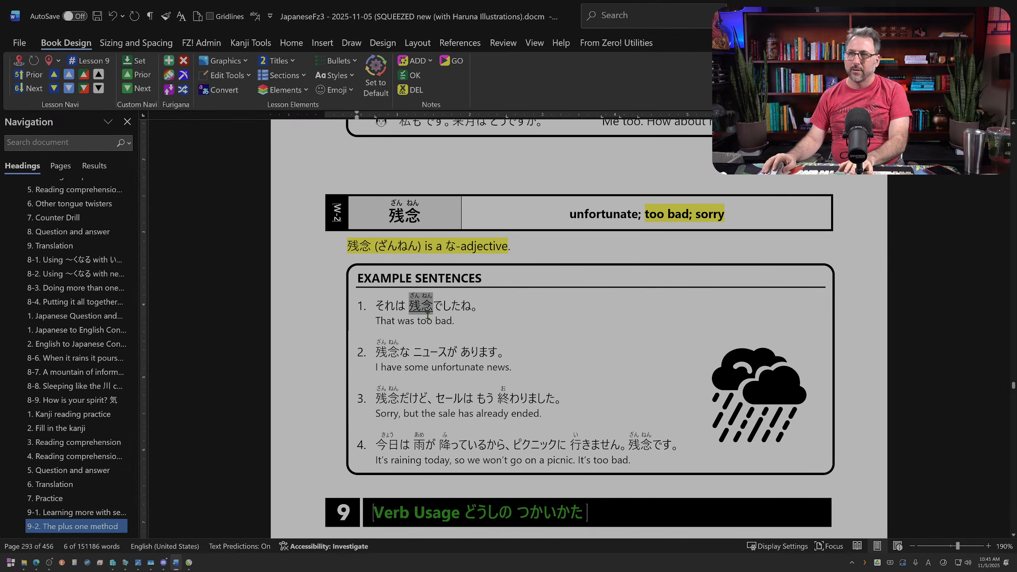
double_click(448, 322)
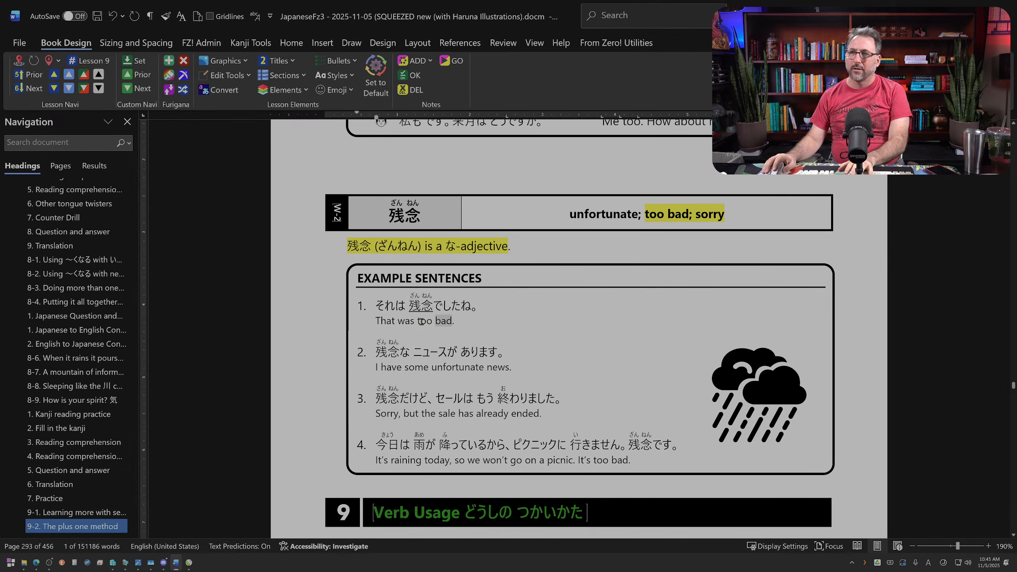
left_click_drag(421, 322, 435, 325)
key("ctrl+u")
double_click(405, 321)
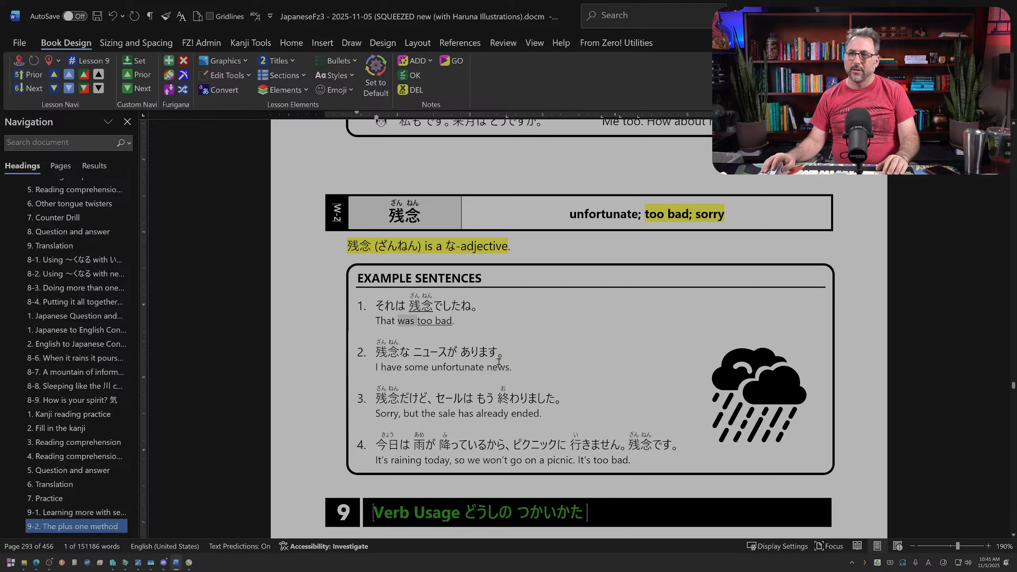
Step: Underline 残念 in example sentences 2 and 3, along with "unfortunate" and "Sorry" in their translations
left_click_drag(377, 352, 401, 358)
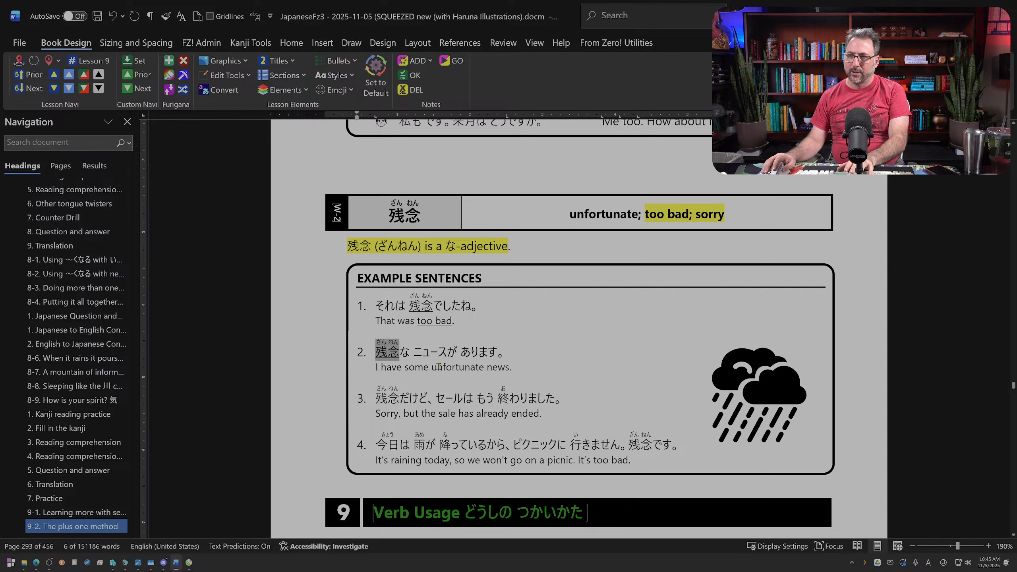
double_click(472, 368)
key("ctrl+u")
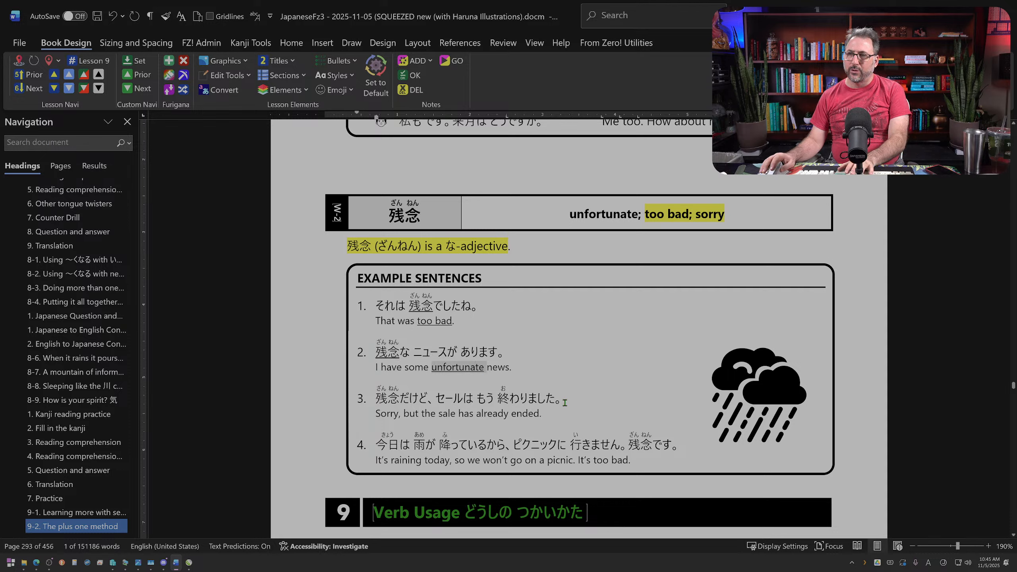
double_click(380, 413)
key("ctrl+u")
left_click_drag(376, 398, 401, 397)
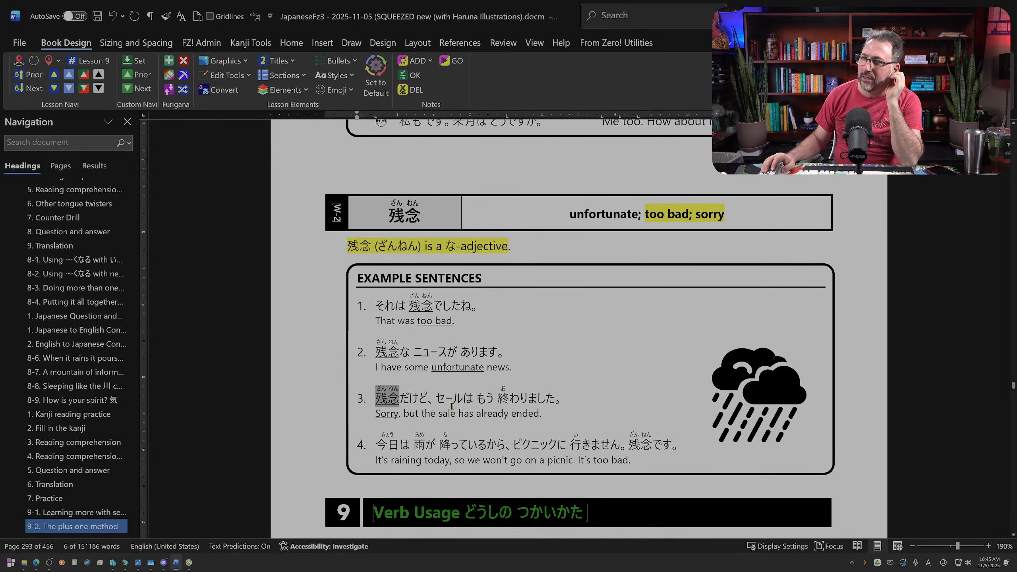
left_click(546, 397)
Step: Clear the highlight from the 残念 な-adjective note and extend its sentence with "and depending on"
left_click(513, 245)
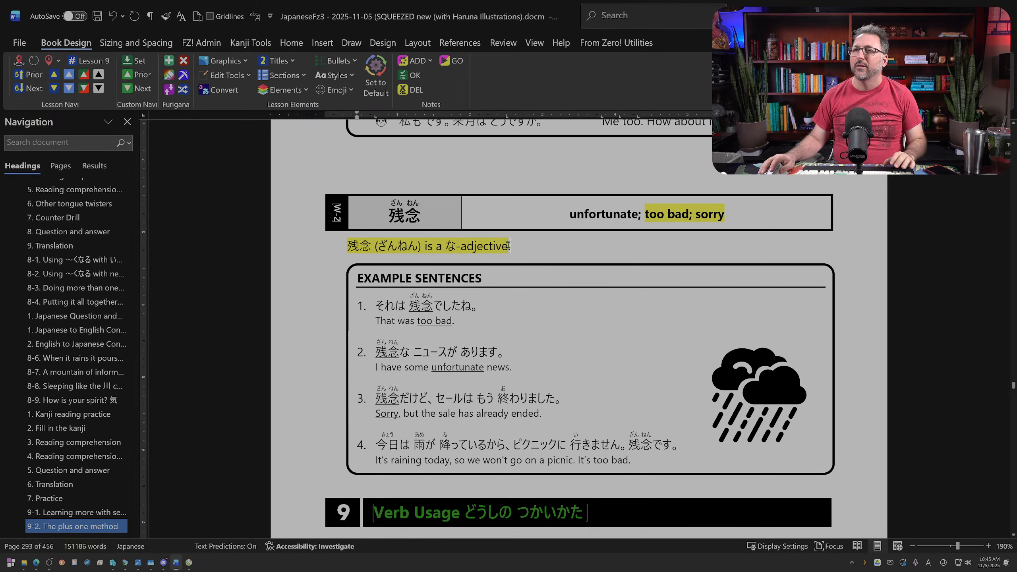
left_click(303, 247)
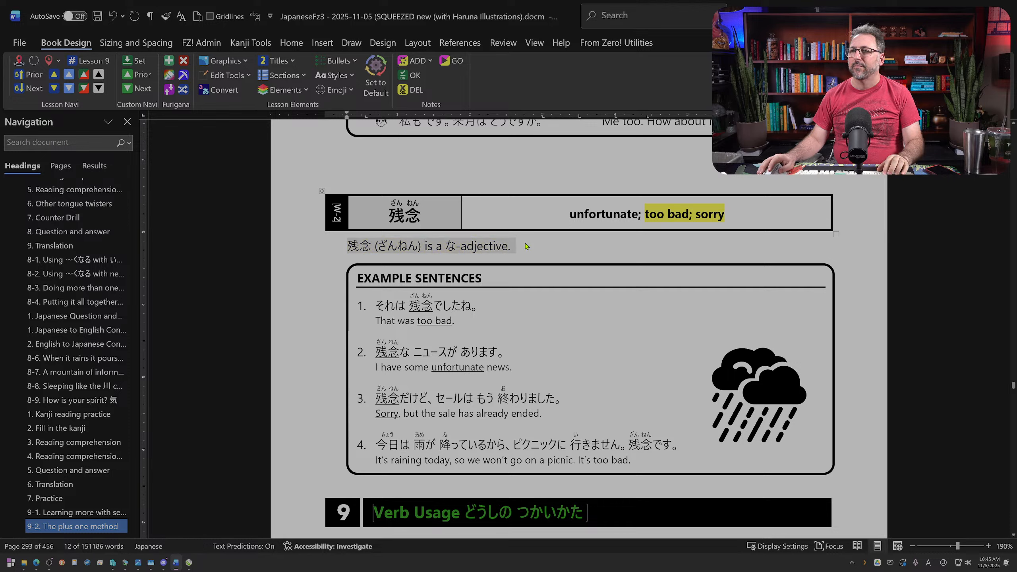
key("End")
key("BackSpace")
type("and dpen")
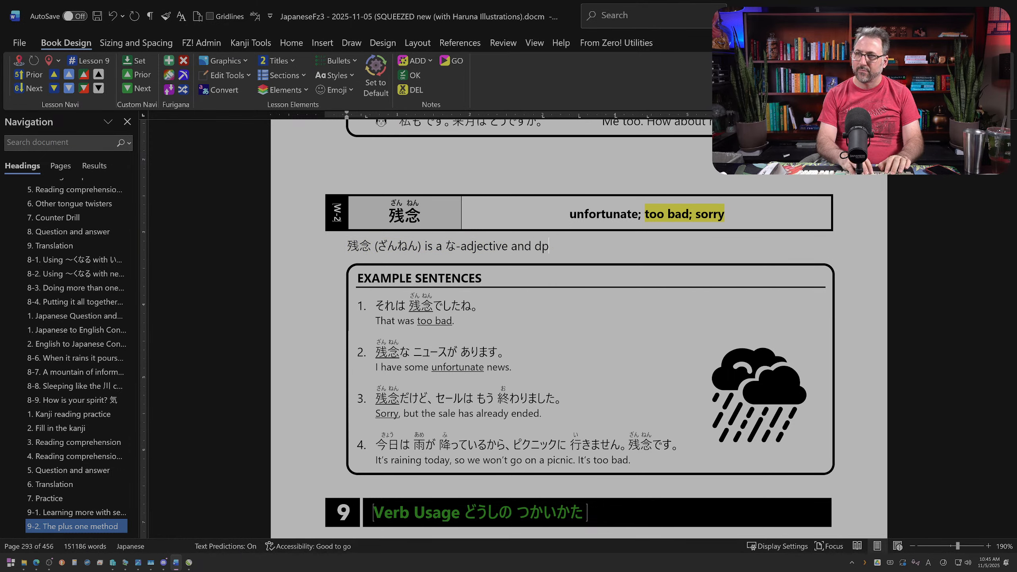
key("BackSpace")
key("BackSpace")
key("BackSpace")
type("epending on ")
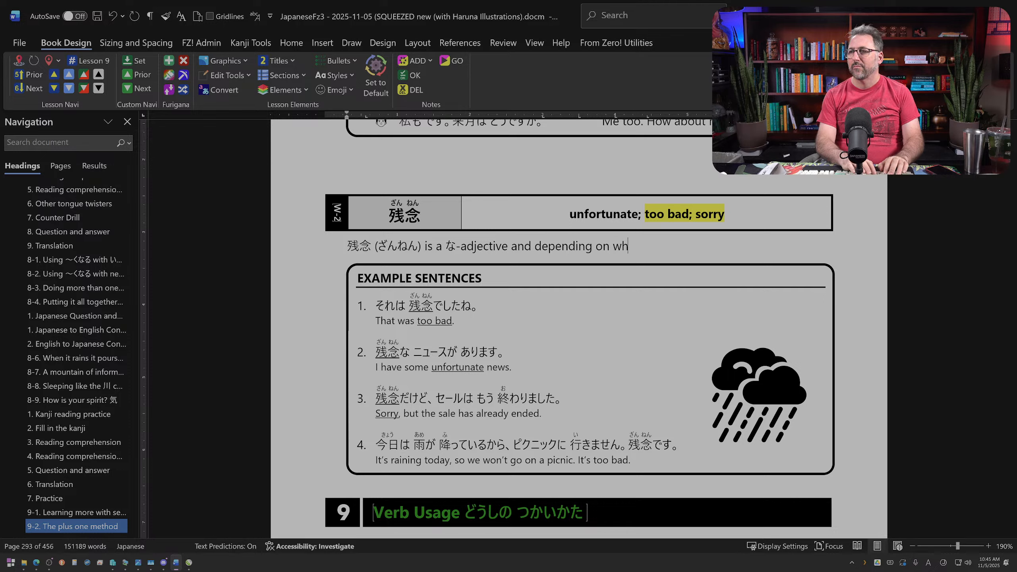
type("what best words")
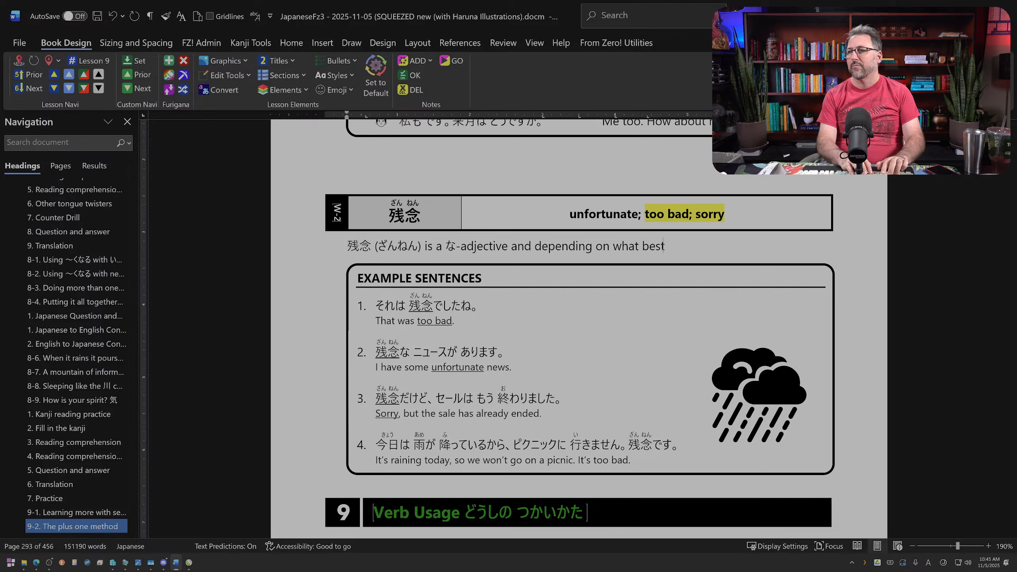
Step: Continue the 残念 note with "what best works for the context of the"
key("BackSpace")
type("ks")
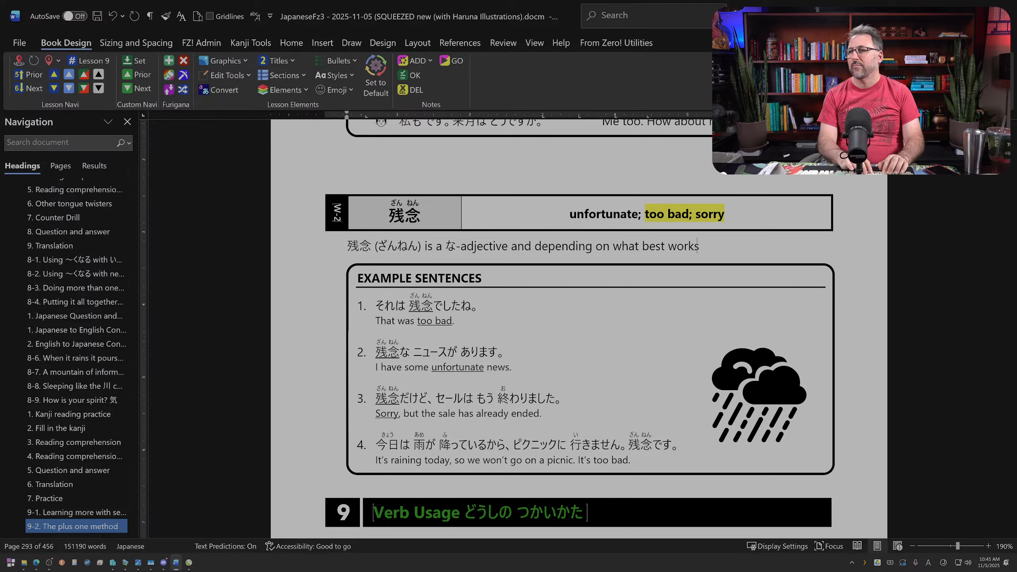
type(" for the context ")
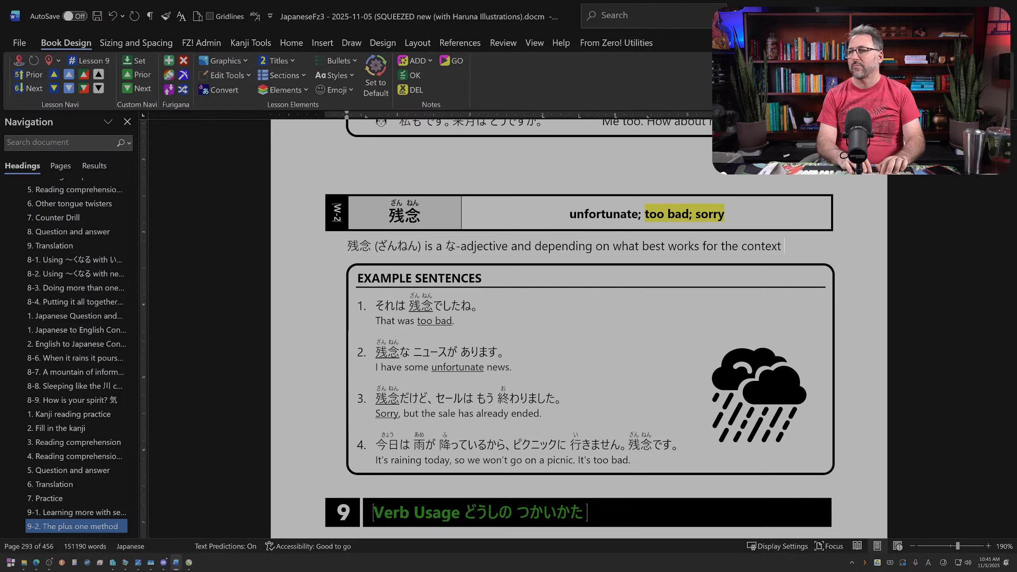
type("of the Englihs tran")
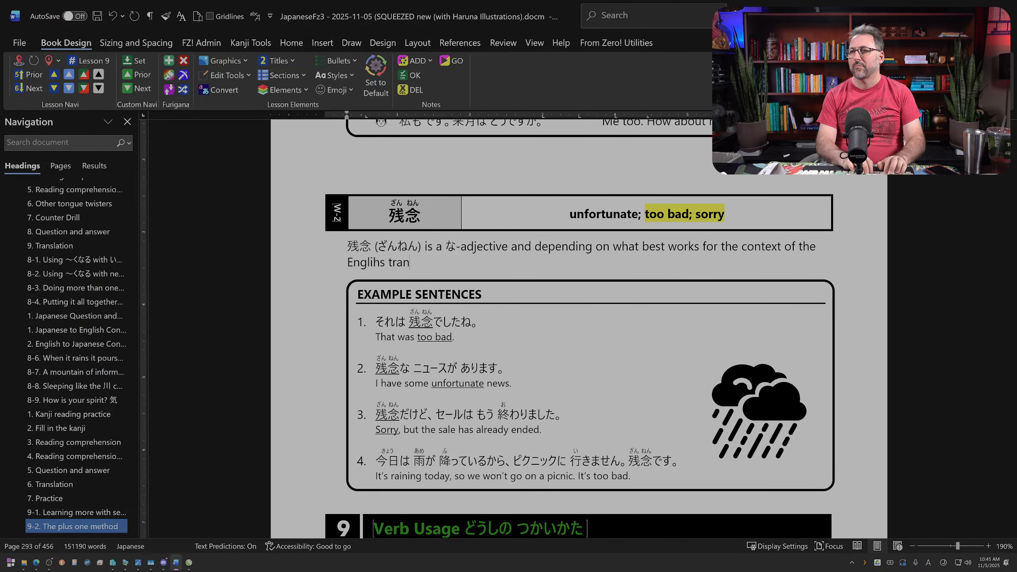
key("BackSpace")
key("BackSpace")
key("BackSpace")
key("BackSpace")
key("BackSpace")
key("BackSpace")
key("BackSpace")
key("BackSpace")
key("BackSpace")
key("BackSpace")
key("BackSpace")
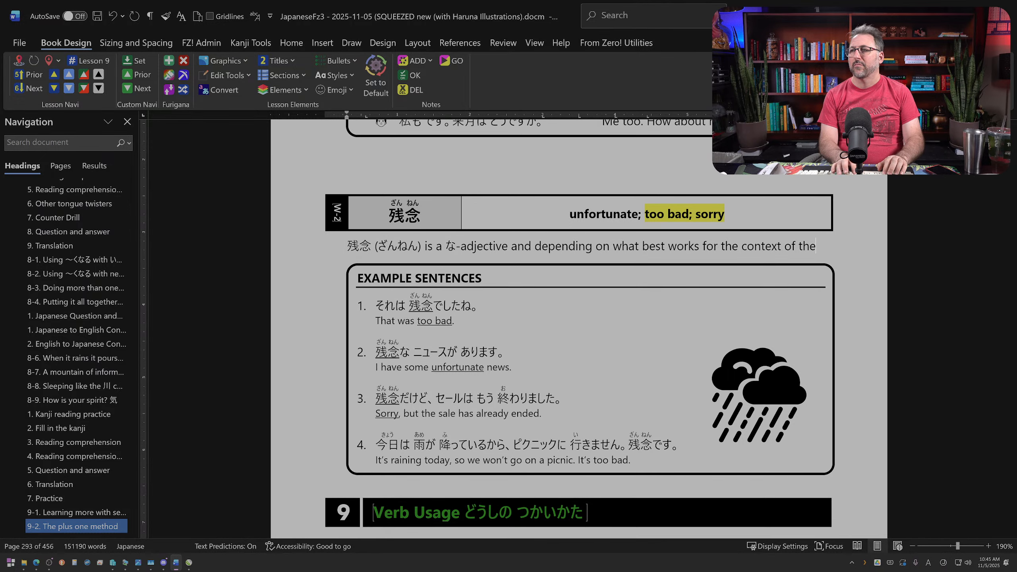
Step: Complete the 残念 note with the words: conversation it can translate to “unfortunate”, “too bad”, or “sorry
type("conversation")
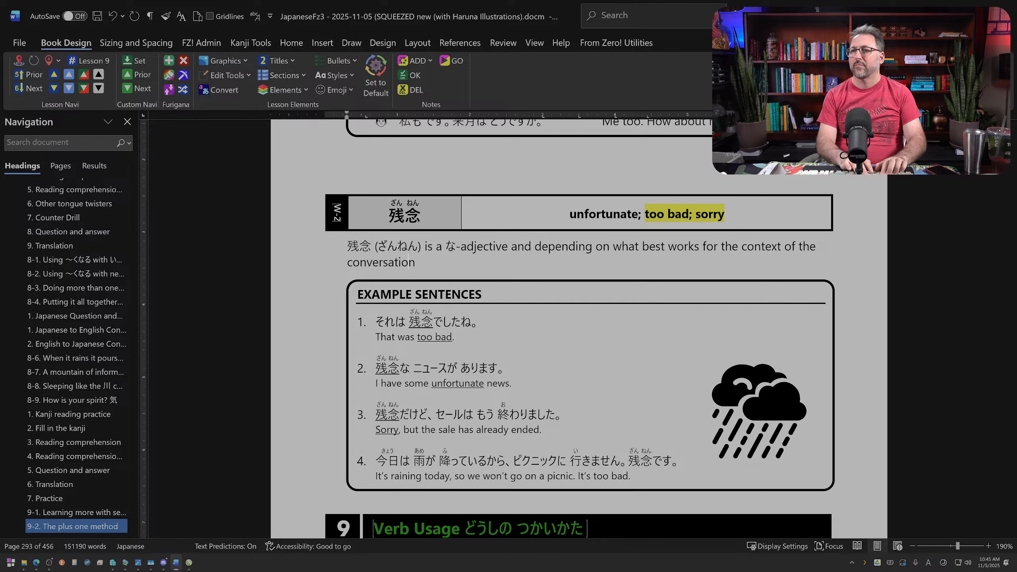
type(" it can translate to ")
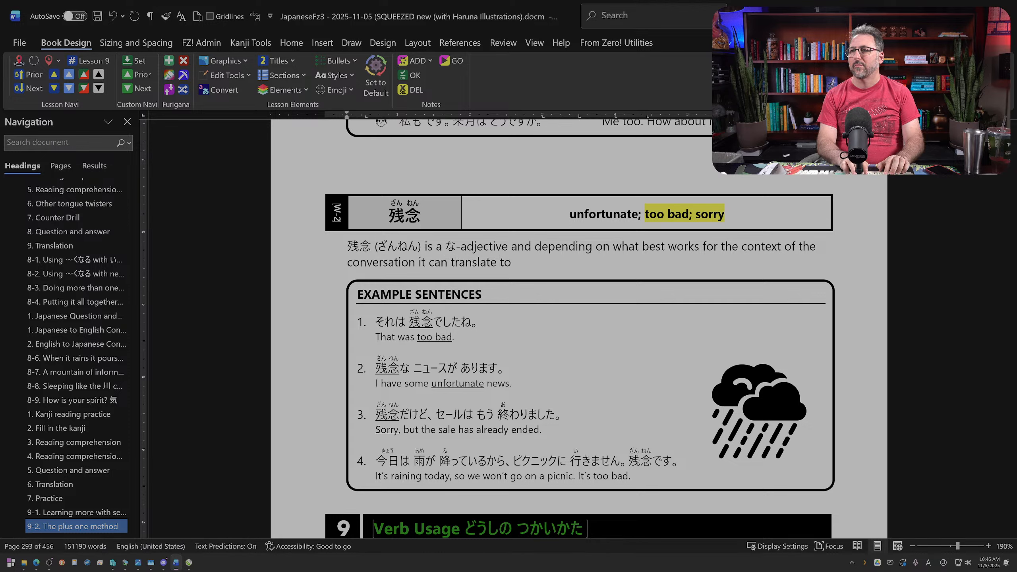
type("\"unfortunat")
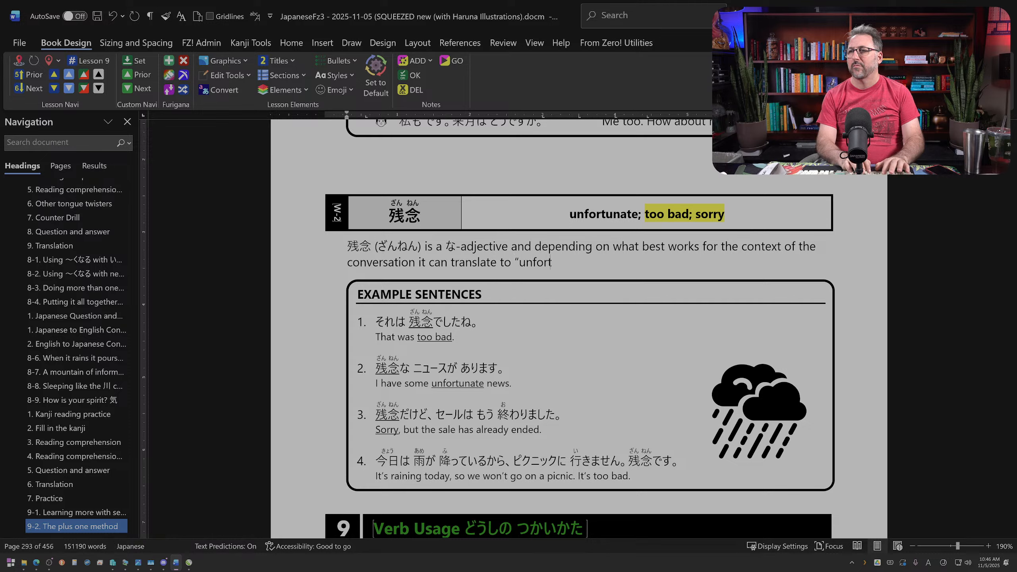
type("e")
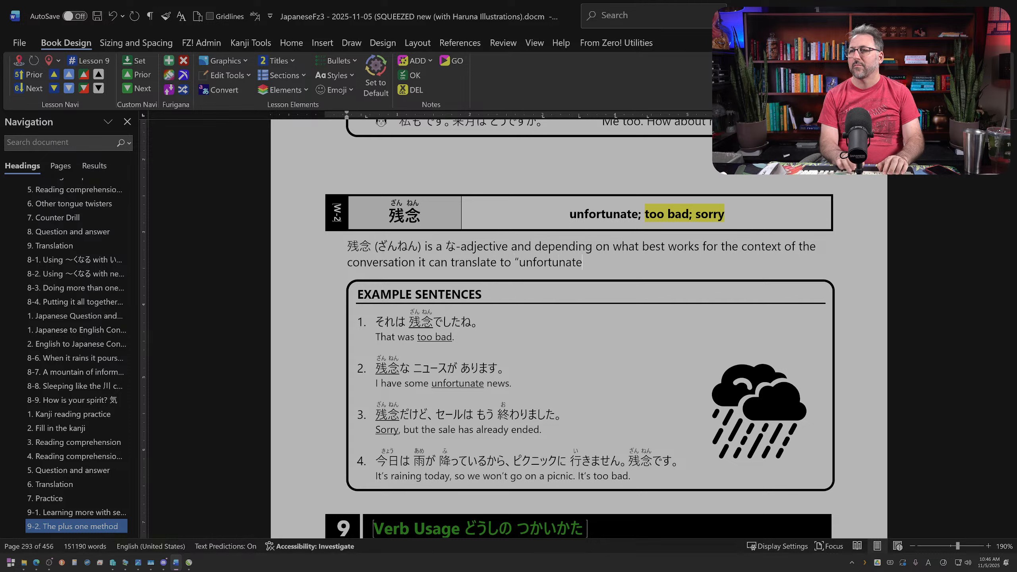
type(",\", \"to")
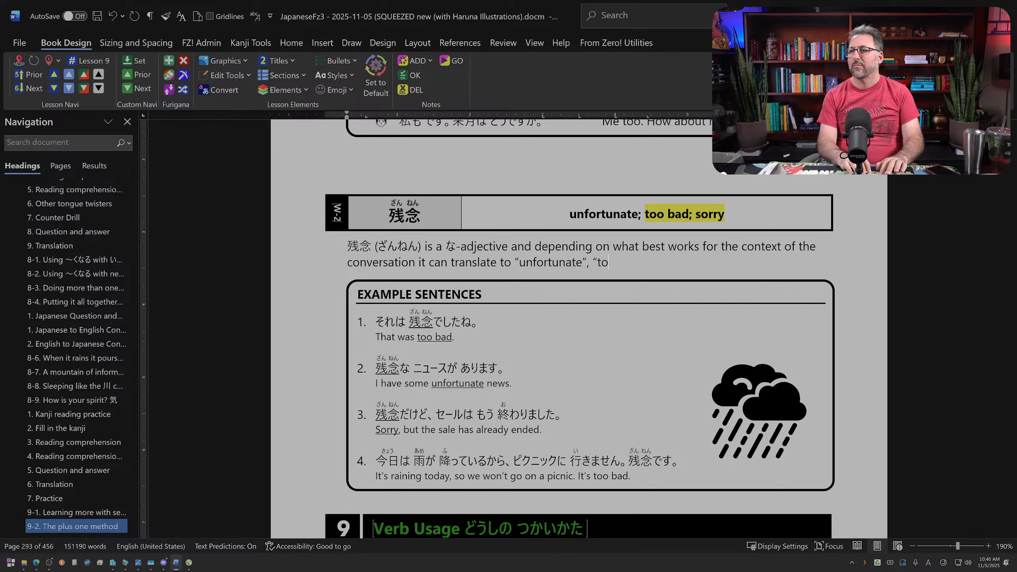
type("o bad\", ")
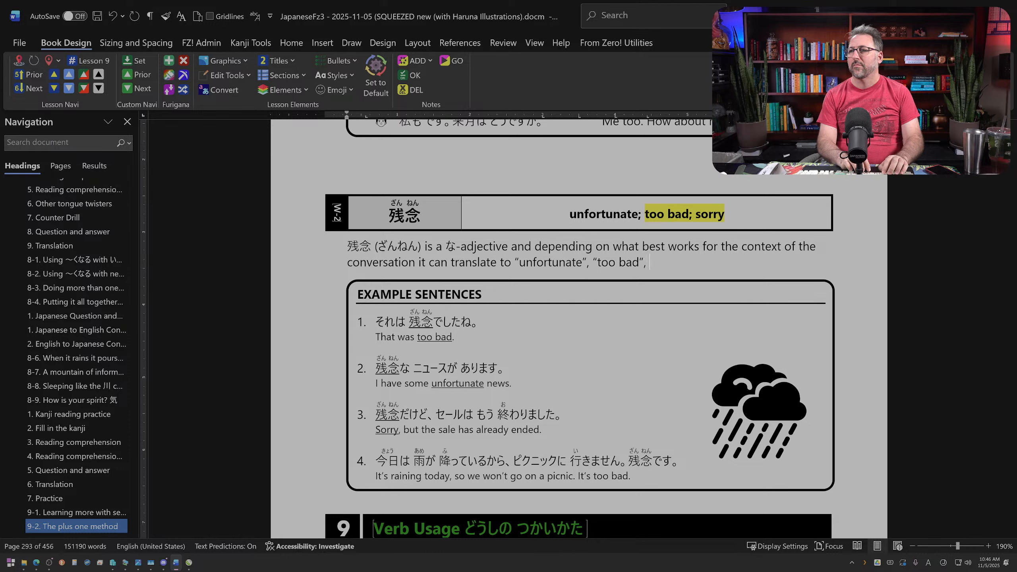
type("or \"sorry.")
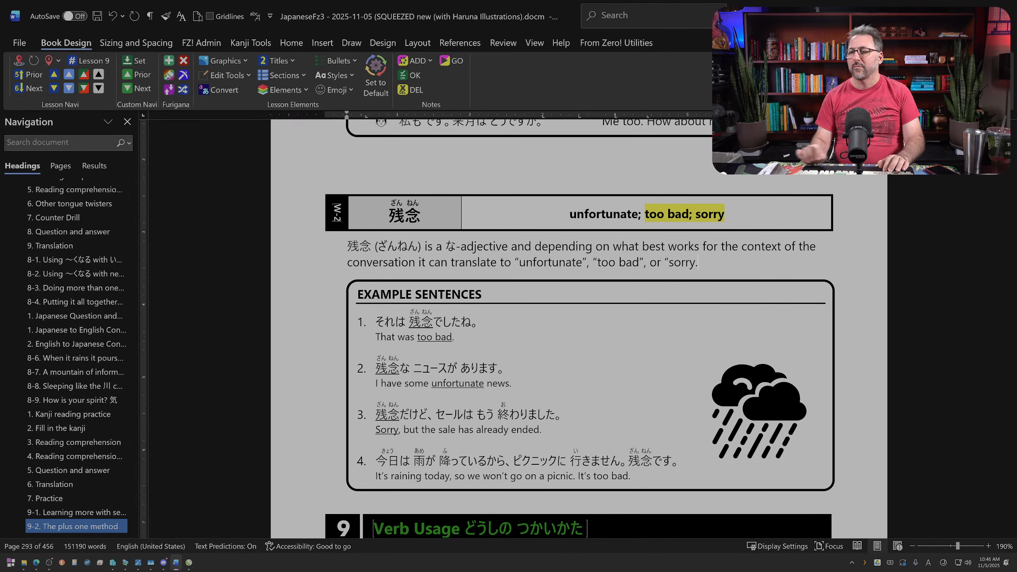
Step: Underline 残念 and its translation "too bad" in the fourth 残念 example sentence
scroll(452, 278, "down", 4)
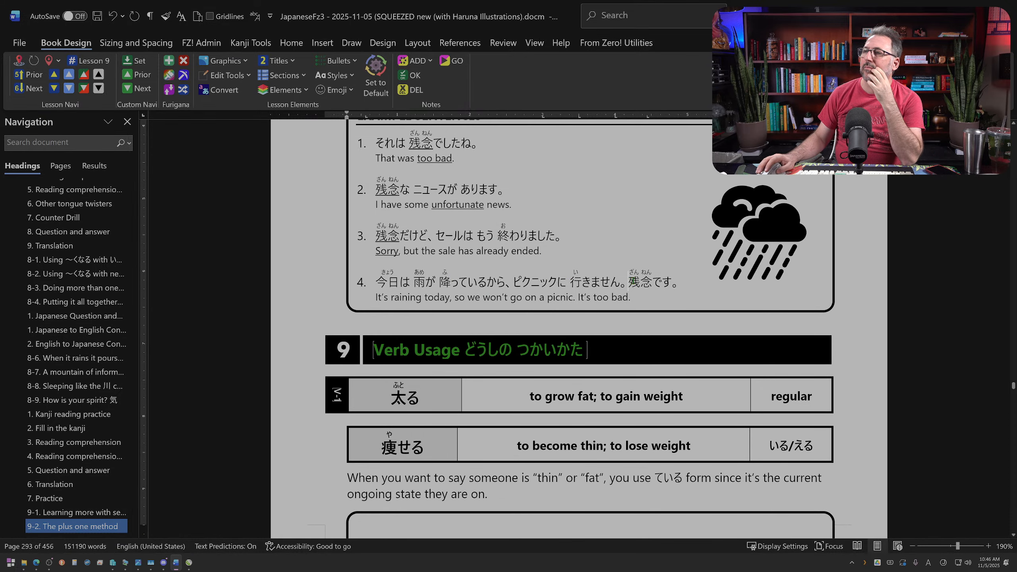
left_click_drag(630, 281, 655, 282)
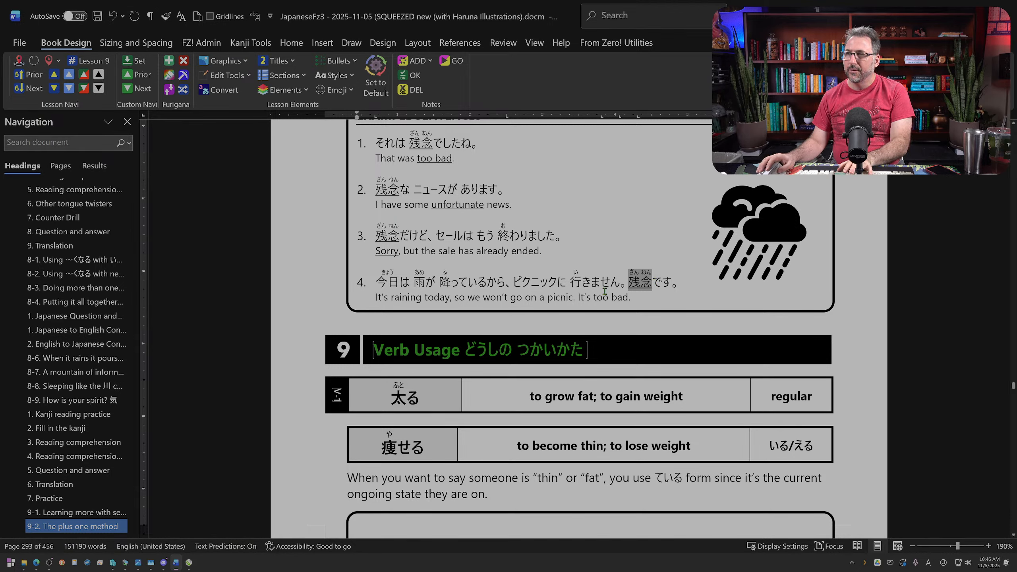
left_click_drag(594, 297, 628, 297)
key("ctrl+u")
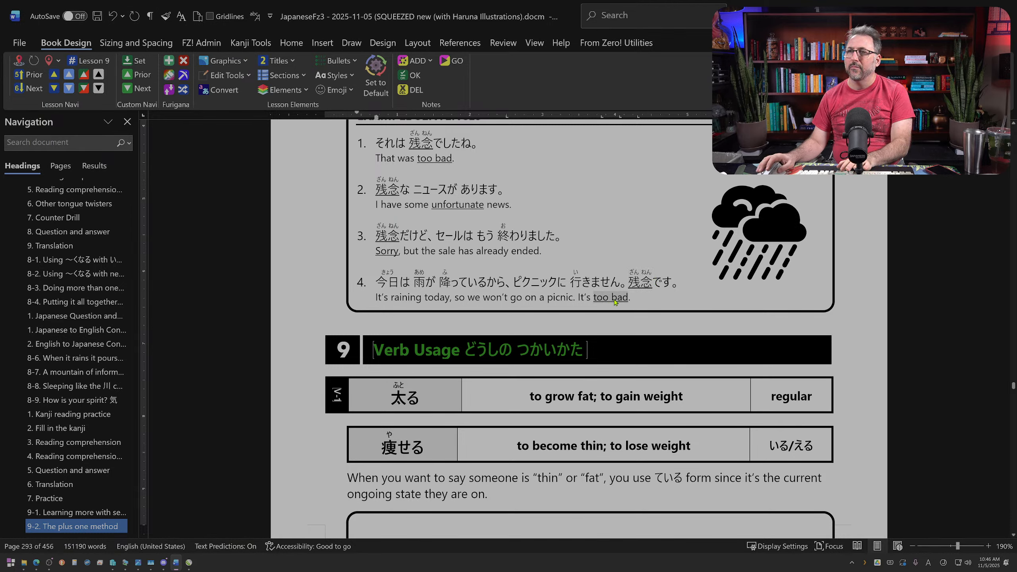
Step: Insert three blank lines between the 残念 example sentences box and the Verb Usage heading
scroll(601, 309, "down", 1)
scroll(601, 309, "down", 2)
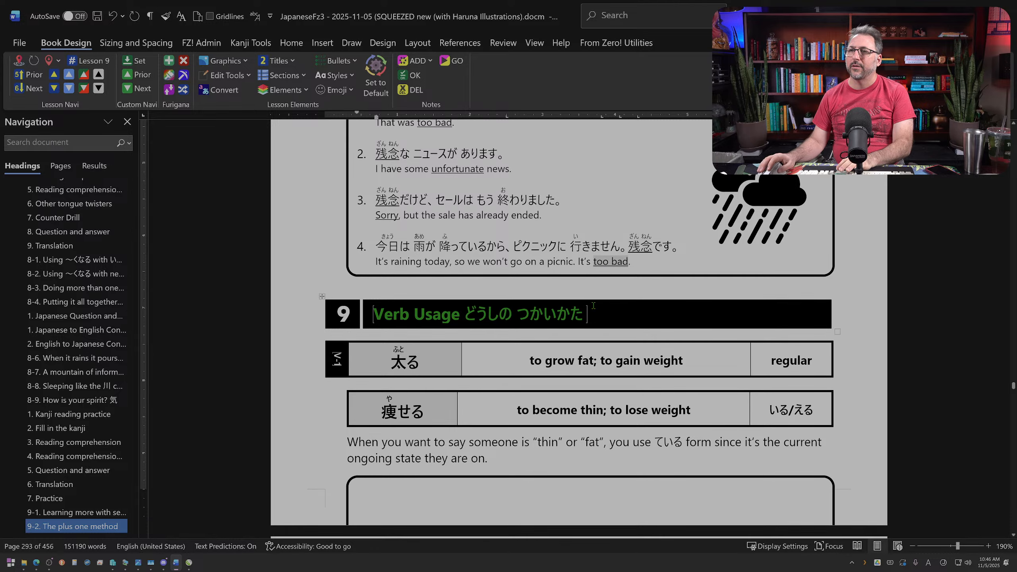
scroll(497, 288, "up", 2)
left_click(498, 288)
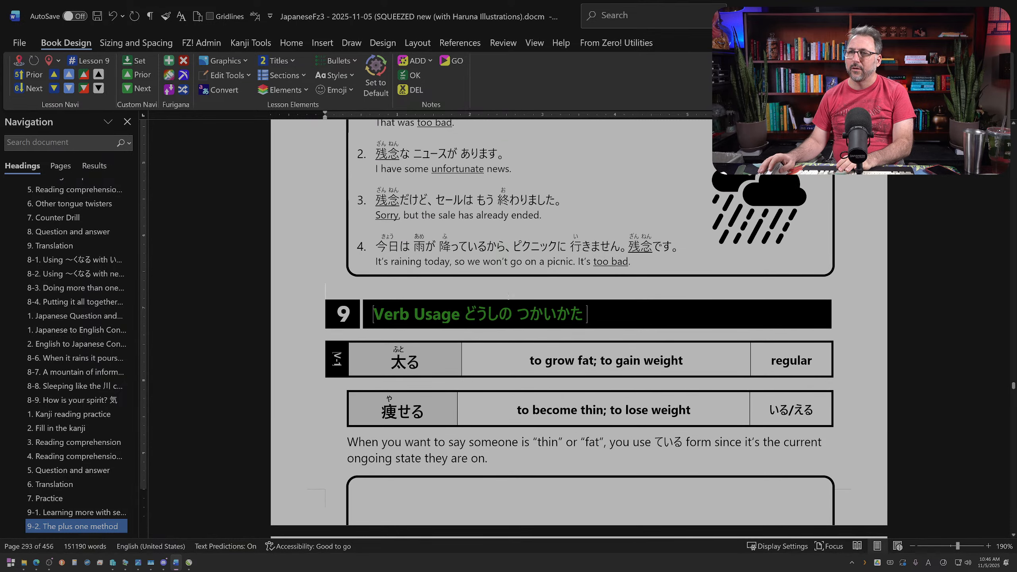
key("Return")
key("Return")
key("Return")
key("Return")
key("Return")
key("Return")
key("Return")
key("Return")
key("Return")
key("Return")
key("Return")
Step: Move the earrings 豆知識 note and its ear picture from above the 出来る entry to below the 残念 example box
scroll(580, 329, "down", 20)
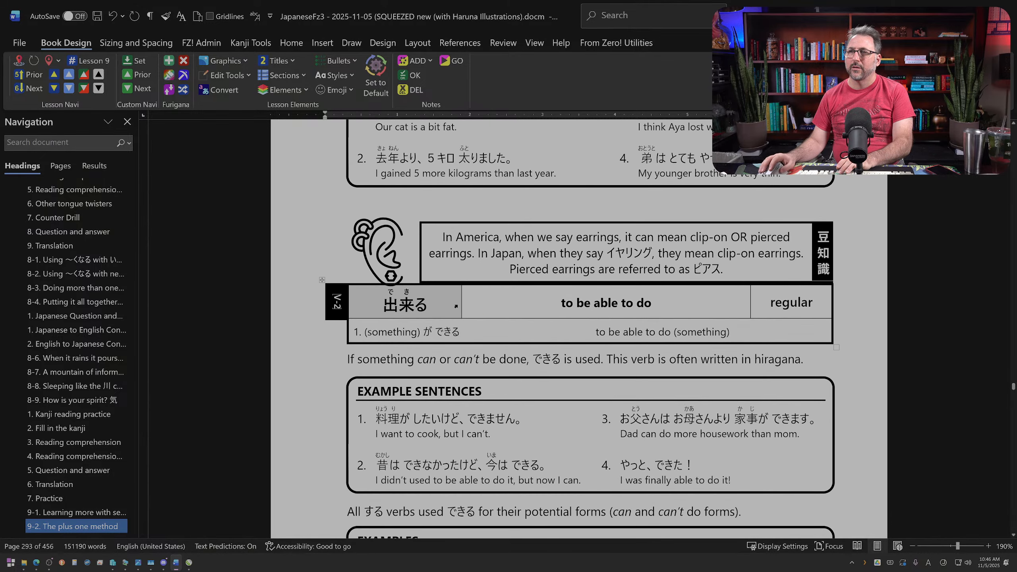
scroll(312, 225, "up", 4)
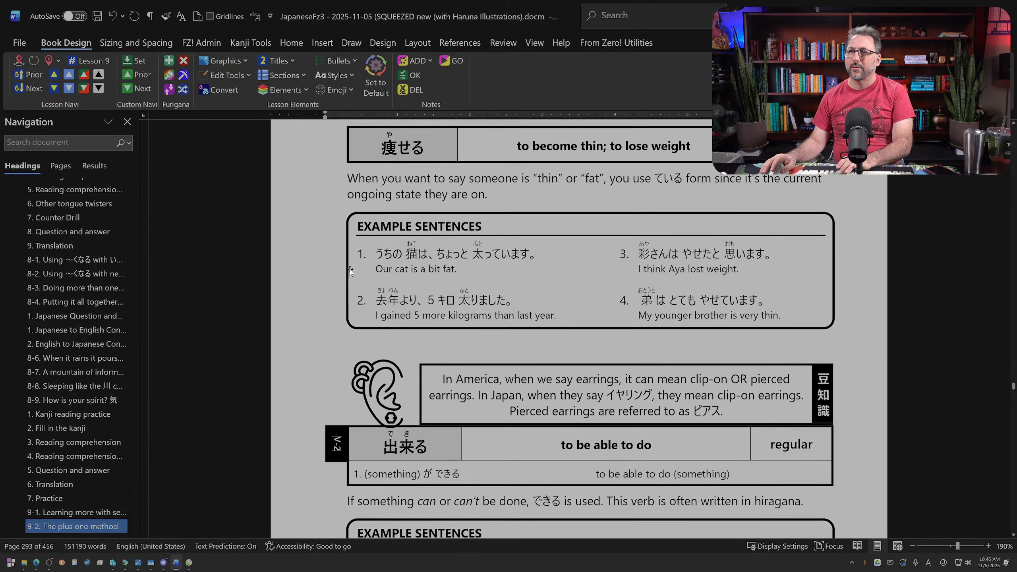
scroll(380, 320, "down", 2)
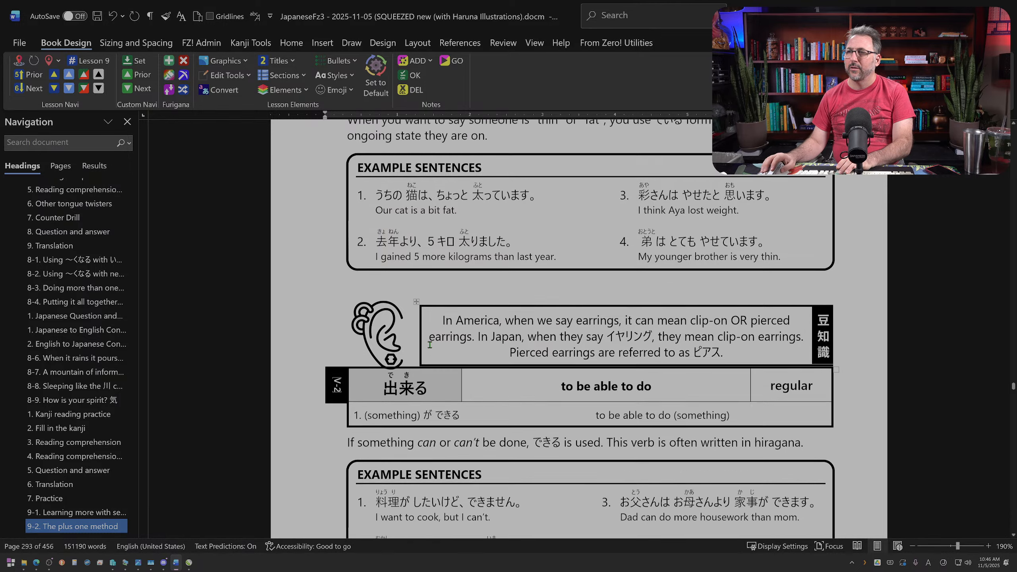
left_click(306, 284)
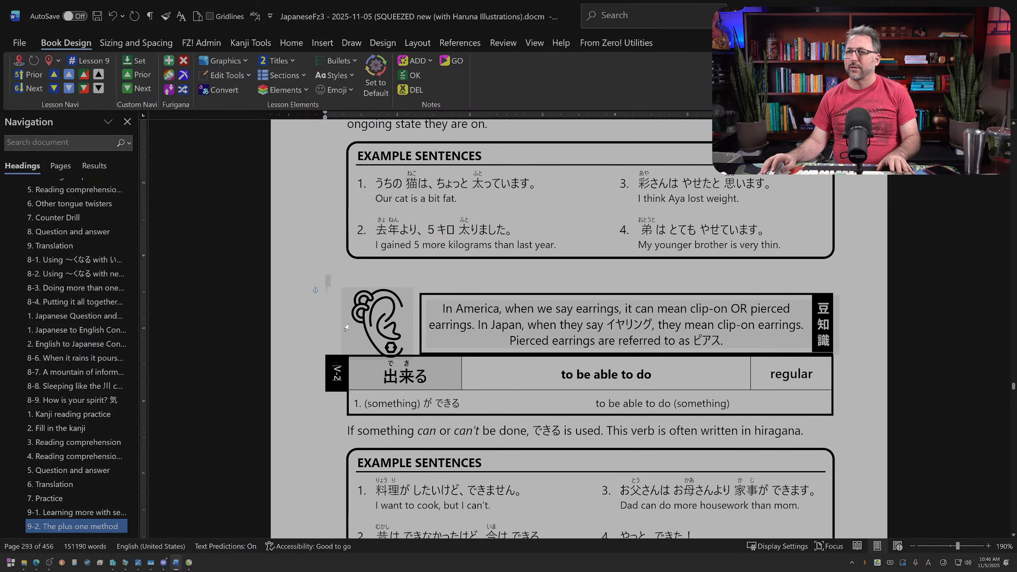
key("BackSpace")
scroll(445, 274, "up", 5)
scroll(431, 234, "up", 10)
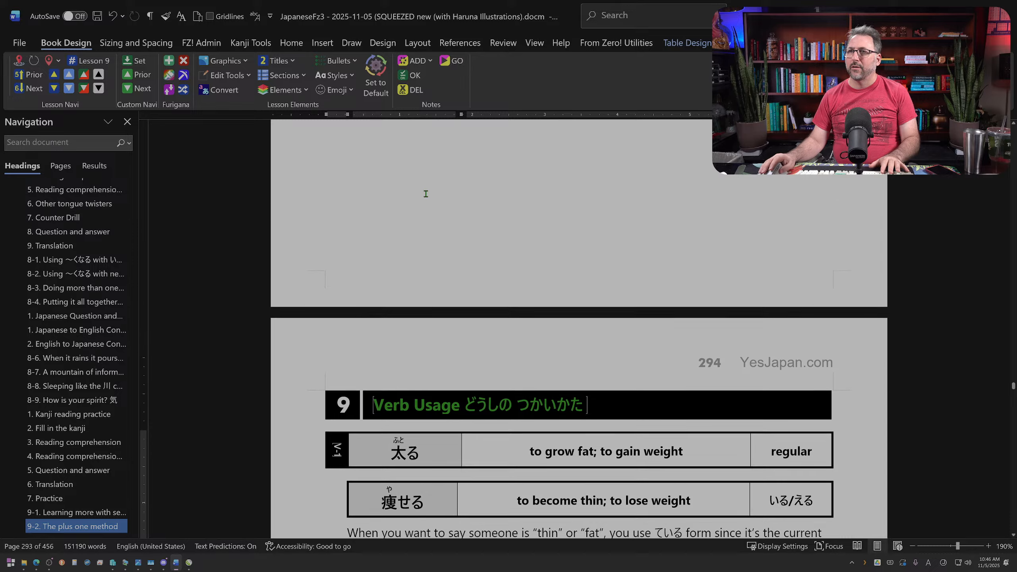
key("ctrl+z")
scroll(427, 230, "up", 2)
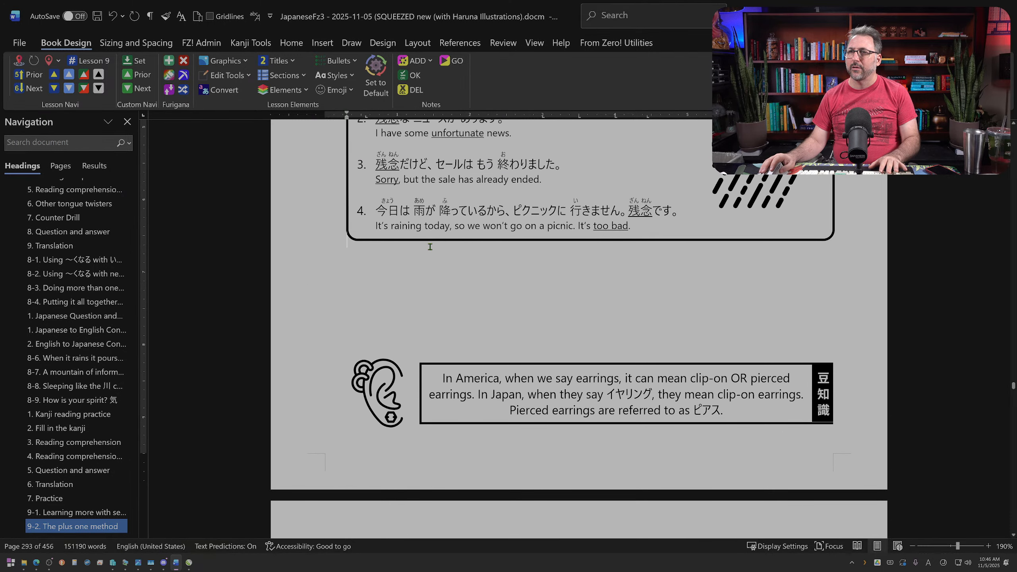
Step: Delete the extra blank lines between the 残念 example box and the earrings note to close the gap
key("Delete")
key("Delete")
key("Delete")
key("Delete")
key("Delete")
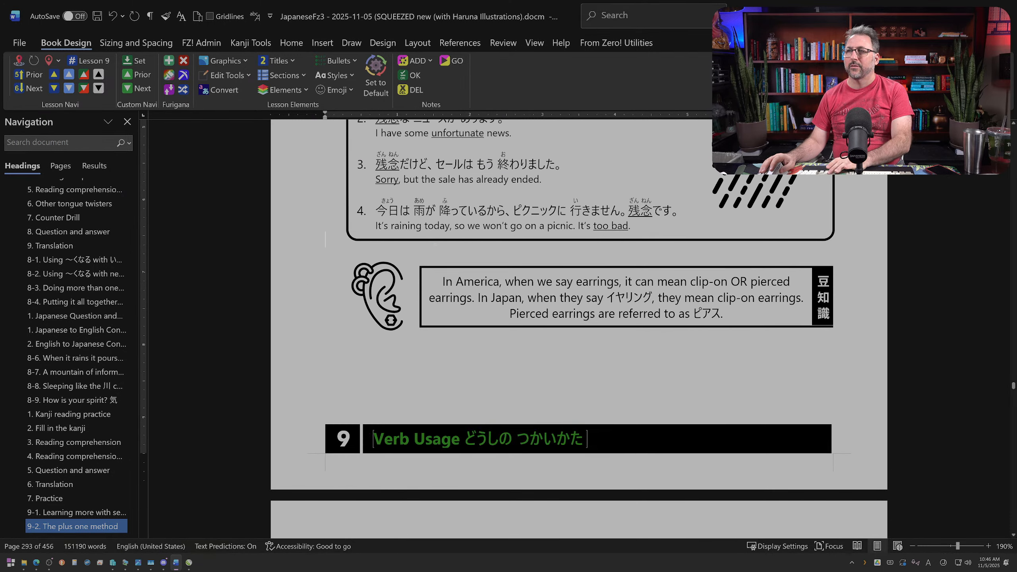
key("ctrl+z")
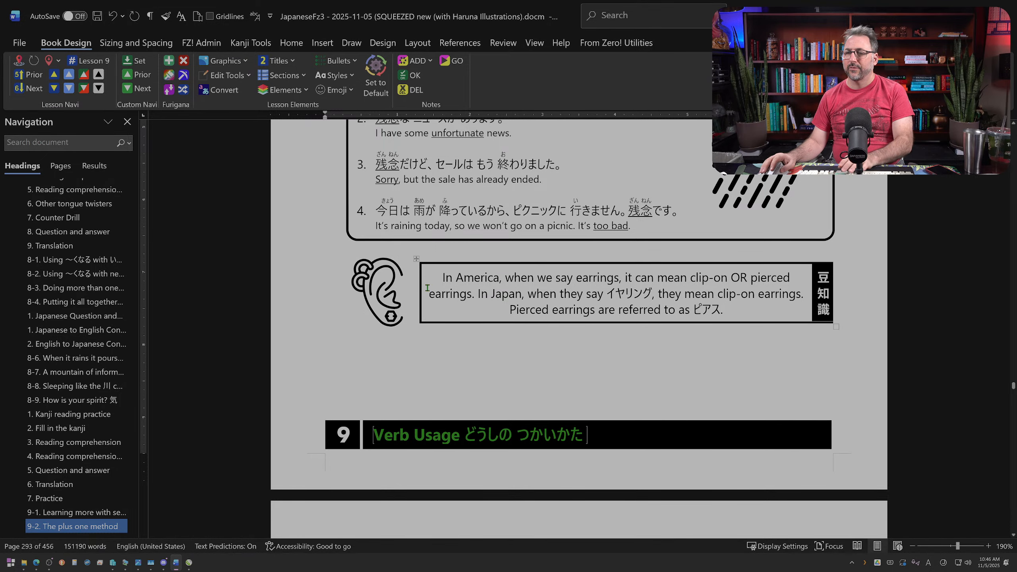
key("Delete")
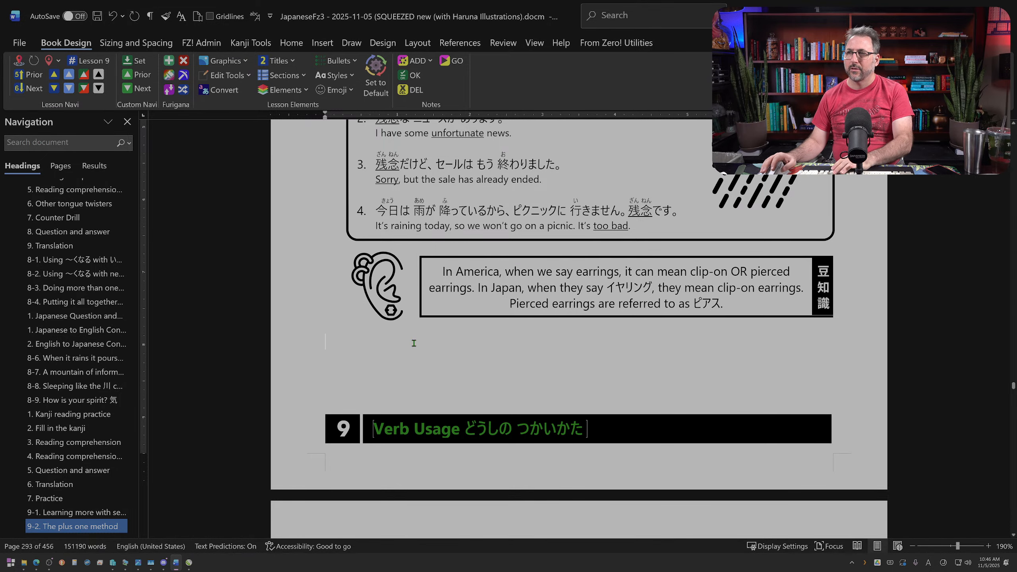
Step: Push the Verb Usage heading onto page 294 with a break after the earrings note, and remove the empty line above the heading
key("Return")
scroll(579, 328, "down", 5)
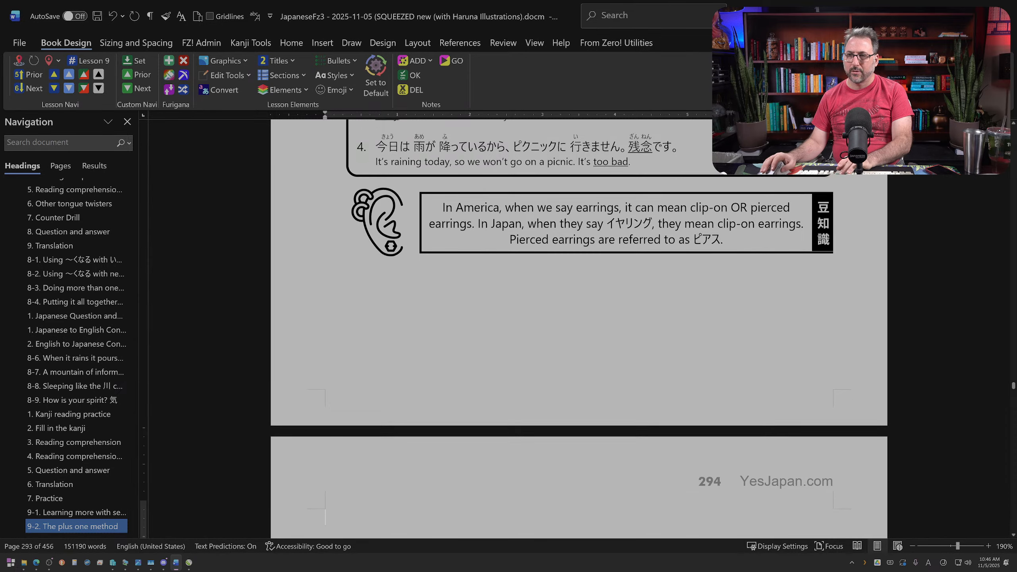
key("Delete")
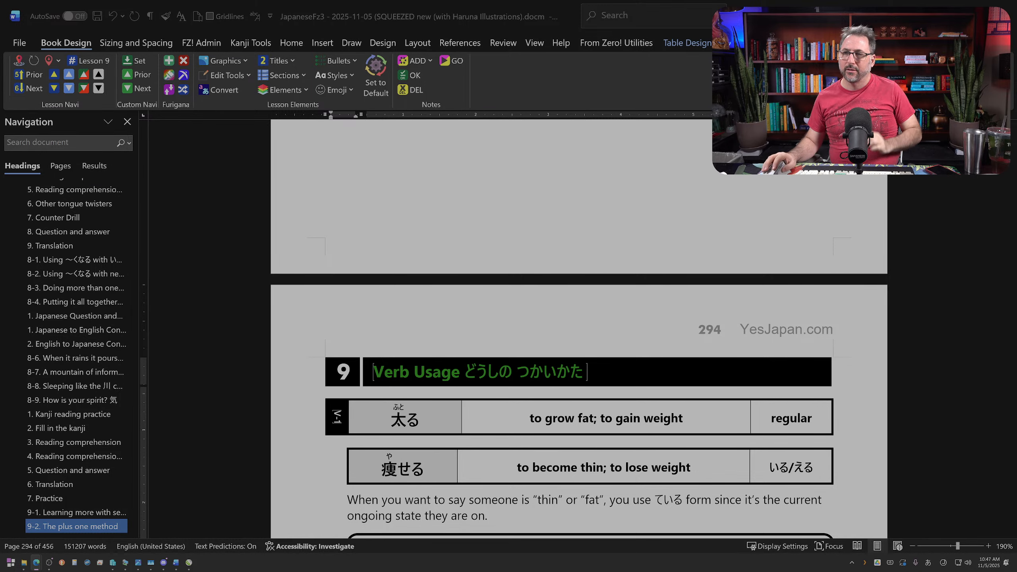
Step: Replace the kanji 痩 and its furigana with hiragana や in the "to become thin; to lose weight" verb entry
scroll(627, 405, "down", 3)
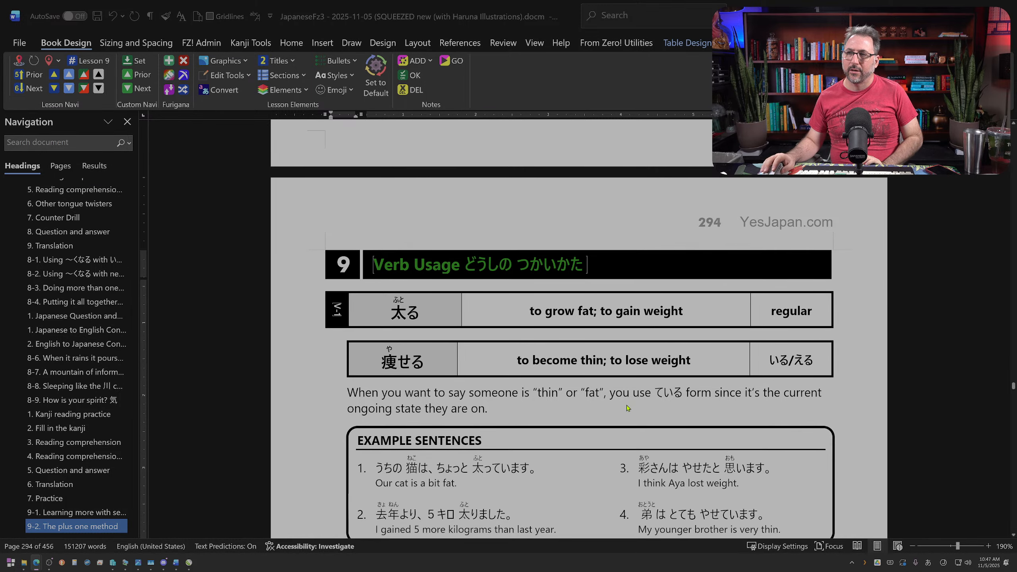
scroll(626, 406, "down", 3)
scroll(626, 406, "up", 4)
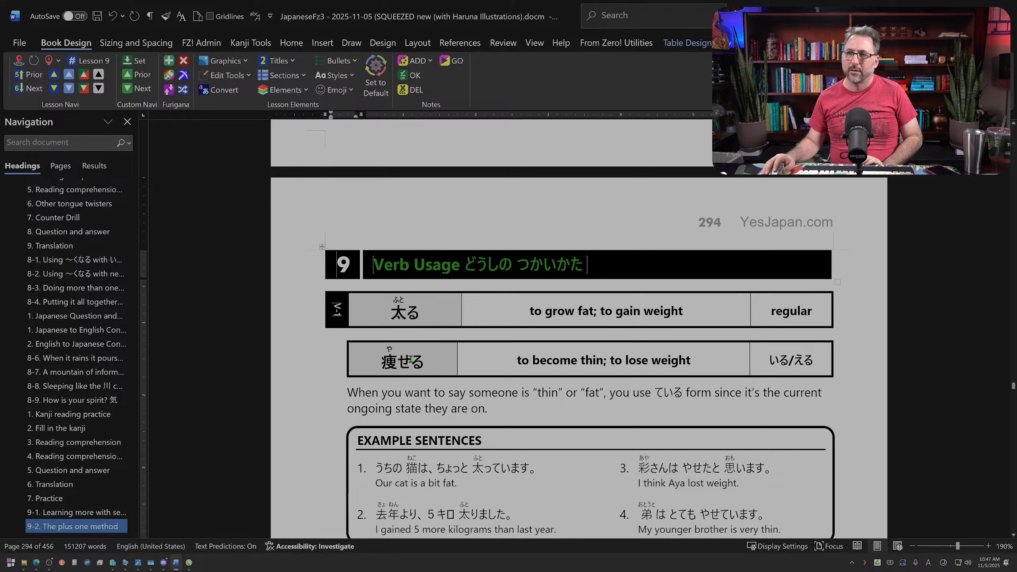
left_click(385, 363)
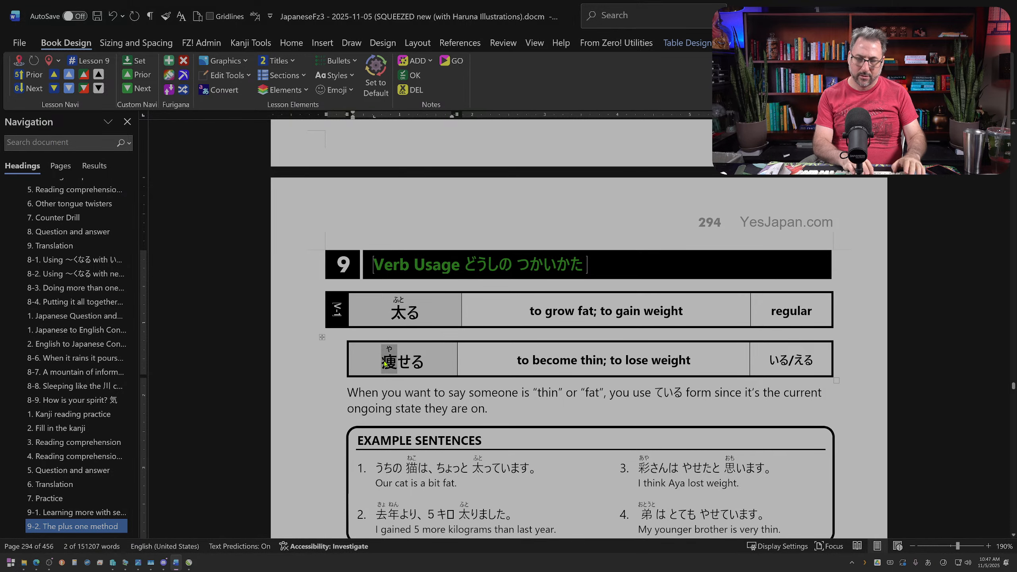
double_click(385, 362)
type("ya")
key("Return")
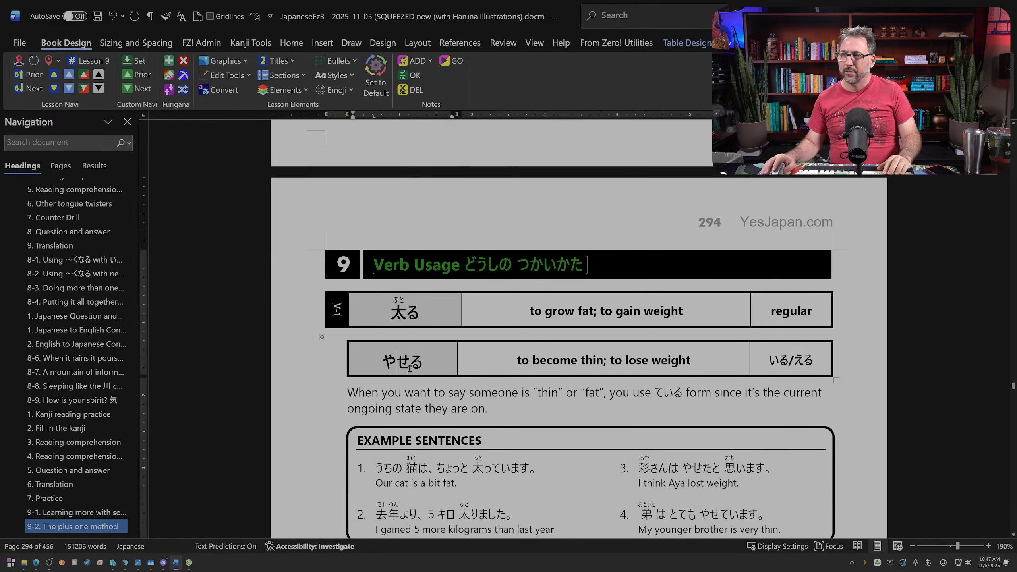
Step: Begin a new sentence with やせる after "ongoing state they are on." in the explanation above the first example box
scroll(569, 416, "down", 2)
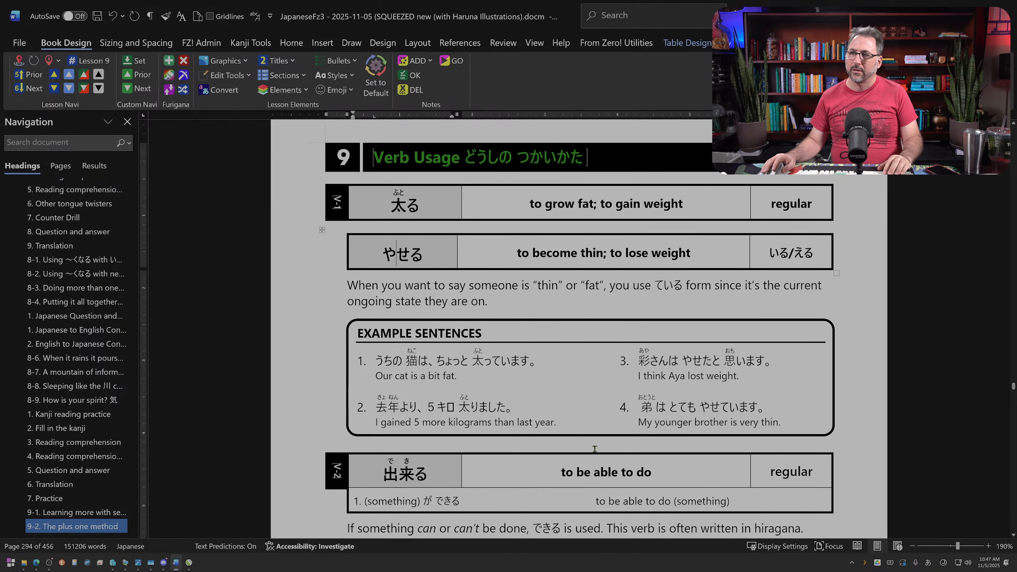
scroll(594, 448, "down", 2)
scroll(593, 448, "up", 1)
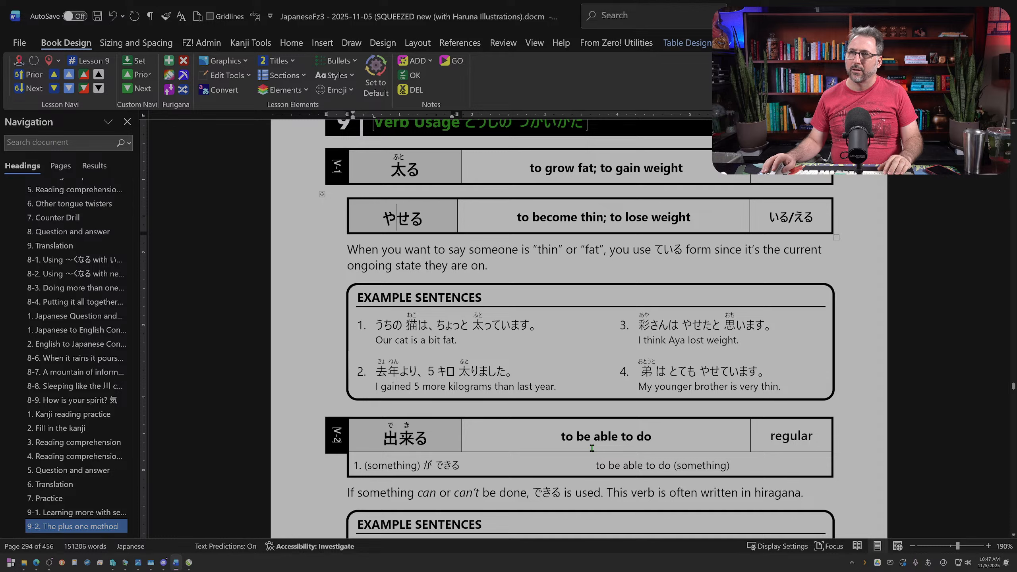
left_click(503, 264)
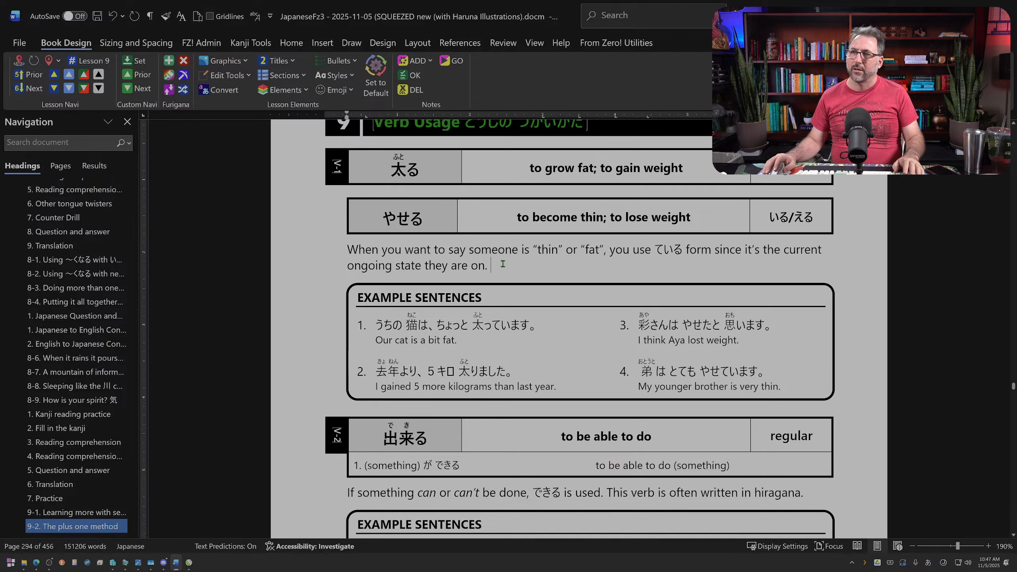
type("やす")
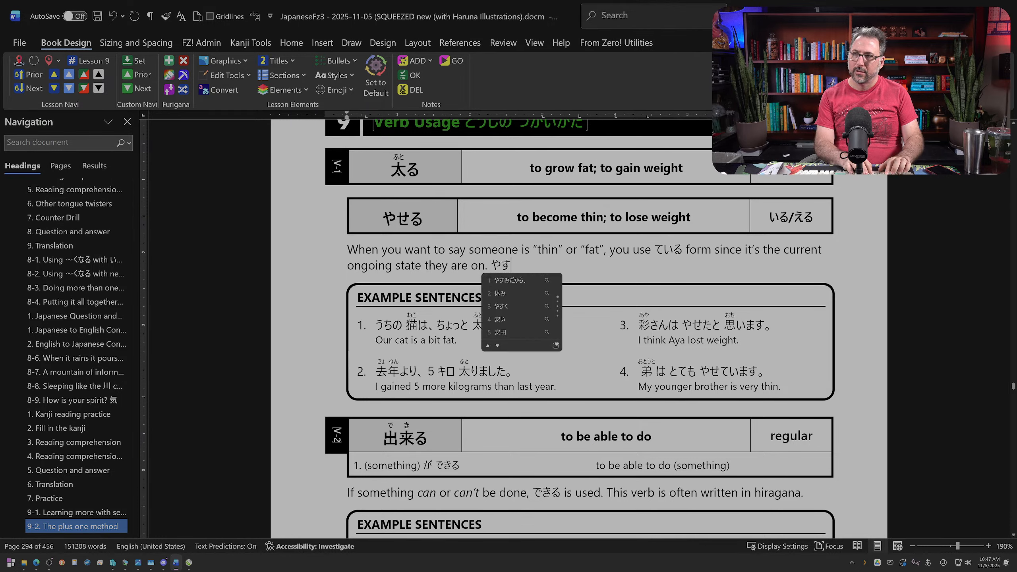
key("BackSpace")
type("せr")
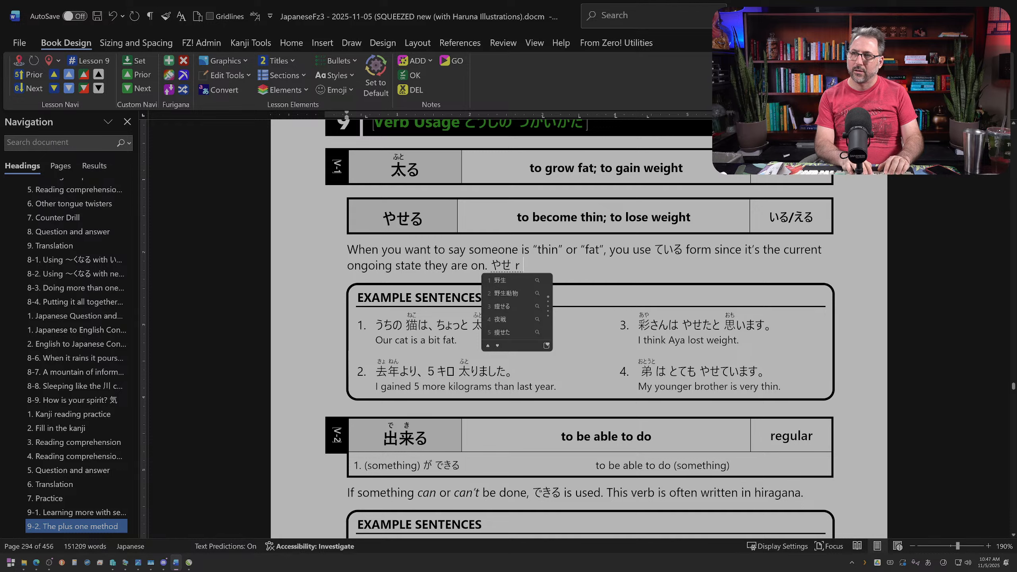
type("u")
key("Return")
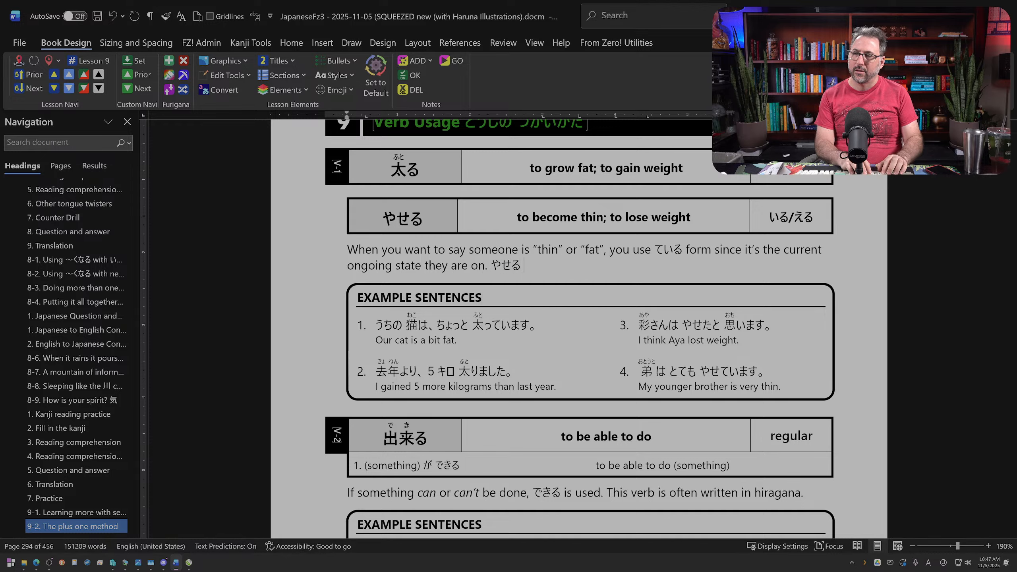
Step: Continue the やせる sentence with "is normally written in hiragana but has kanji 痩せる"
type("i")
type("s norm")
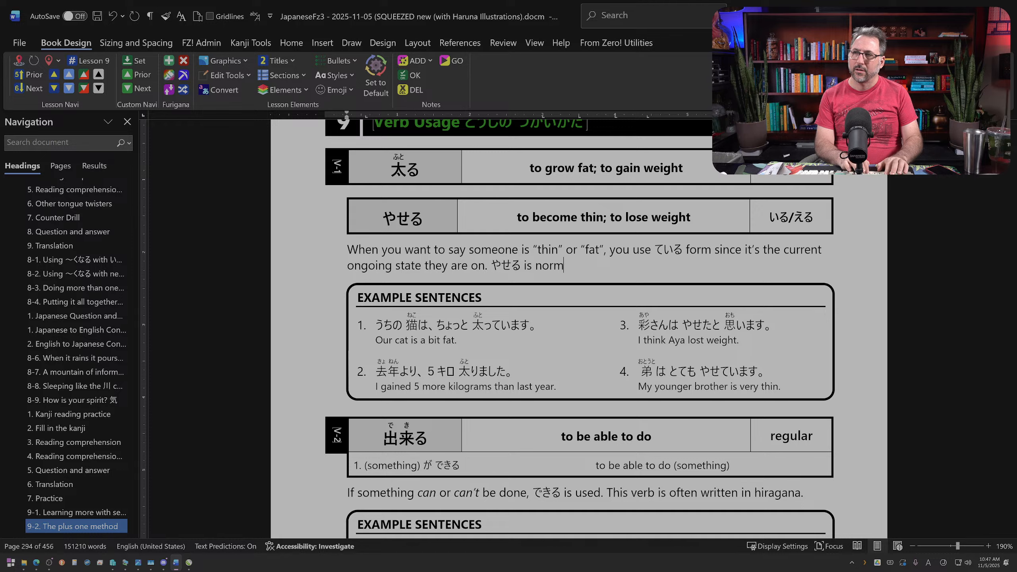
type("aly w")
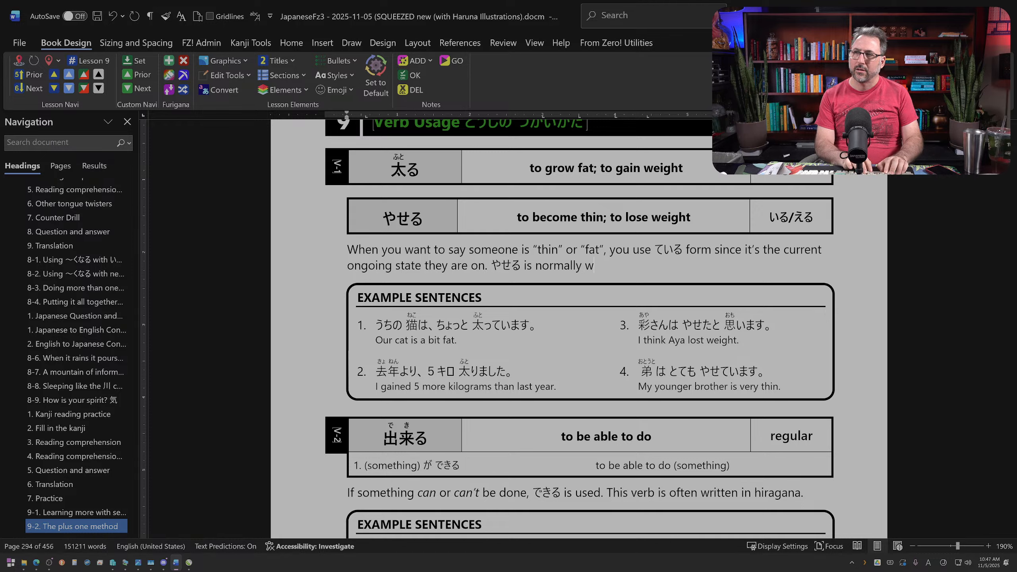
type("ritte")
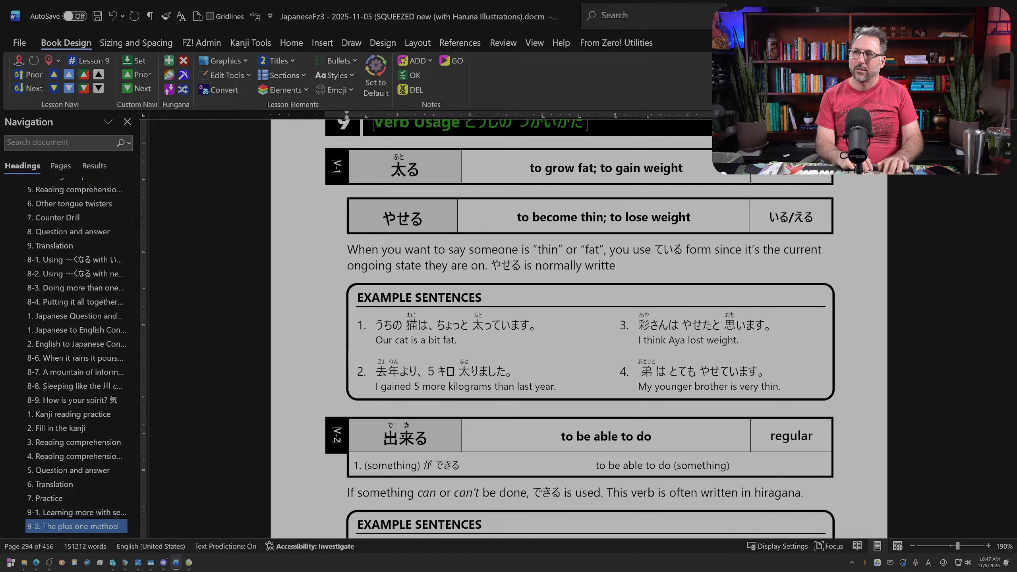
type("n in hiragana but has ")
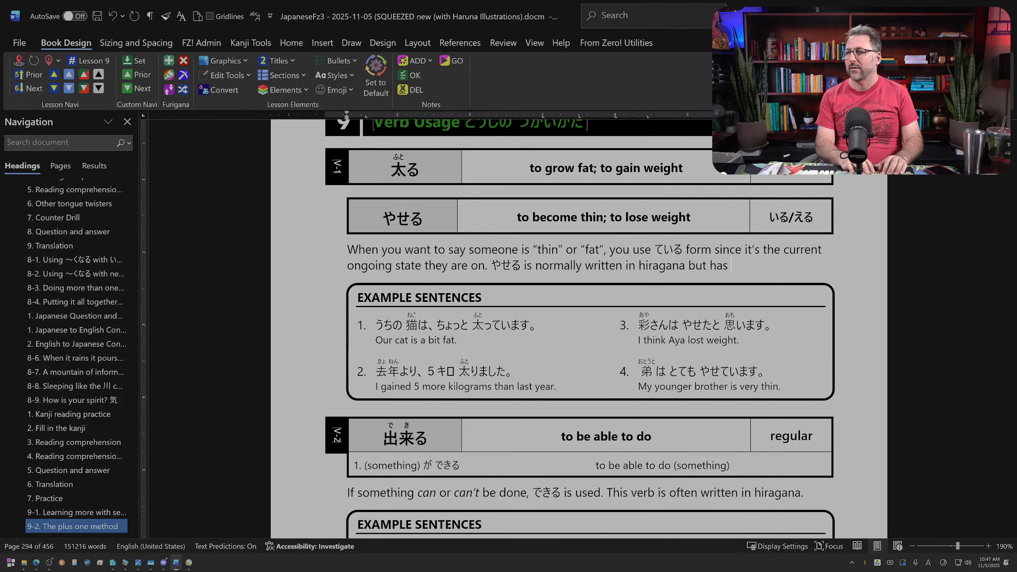
type("kanji ")
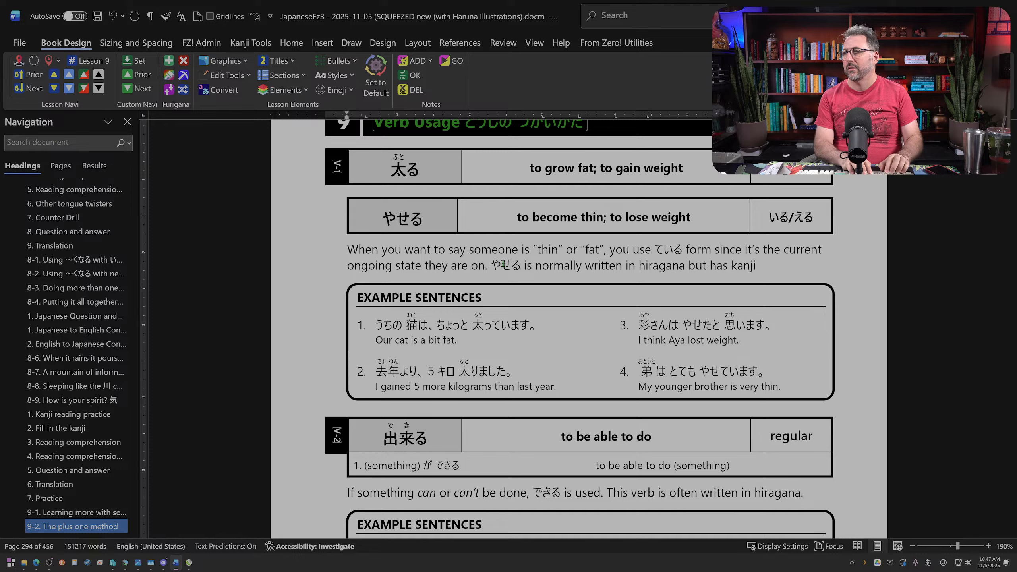
type("yaseru")
key("space")
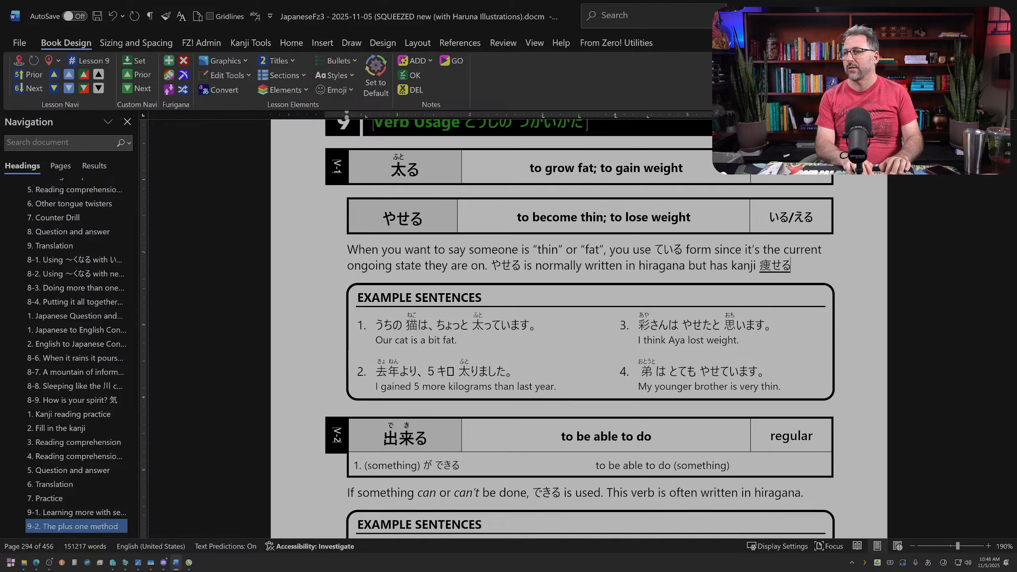
key("Return")
key("alt+grave")
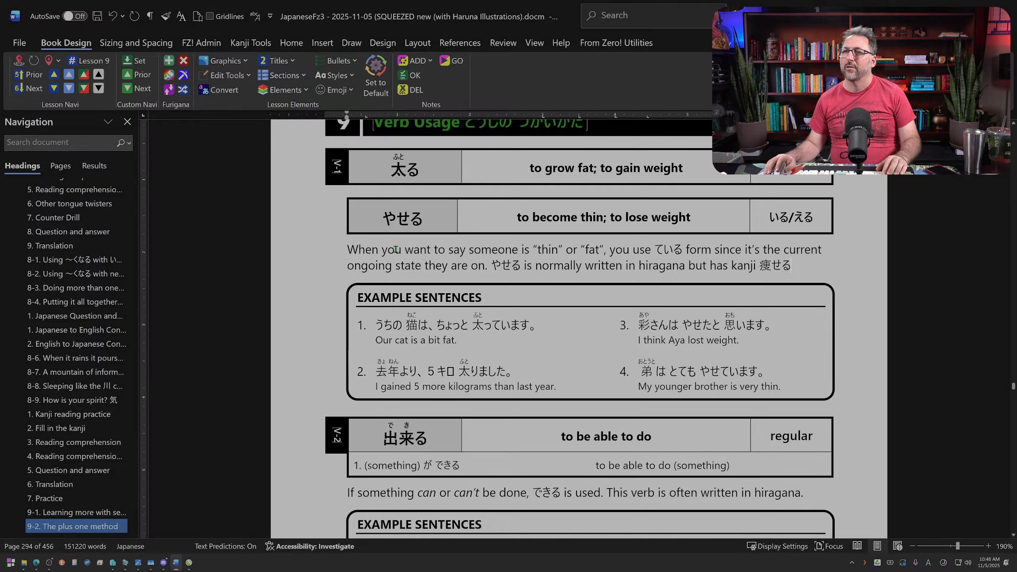
Step: Shorten the explanation's opening words from "When you want to say" to "When saying"
left_click_drag(396, 249, 455, 249)
key("Delete")
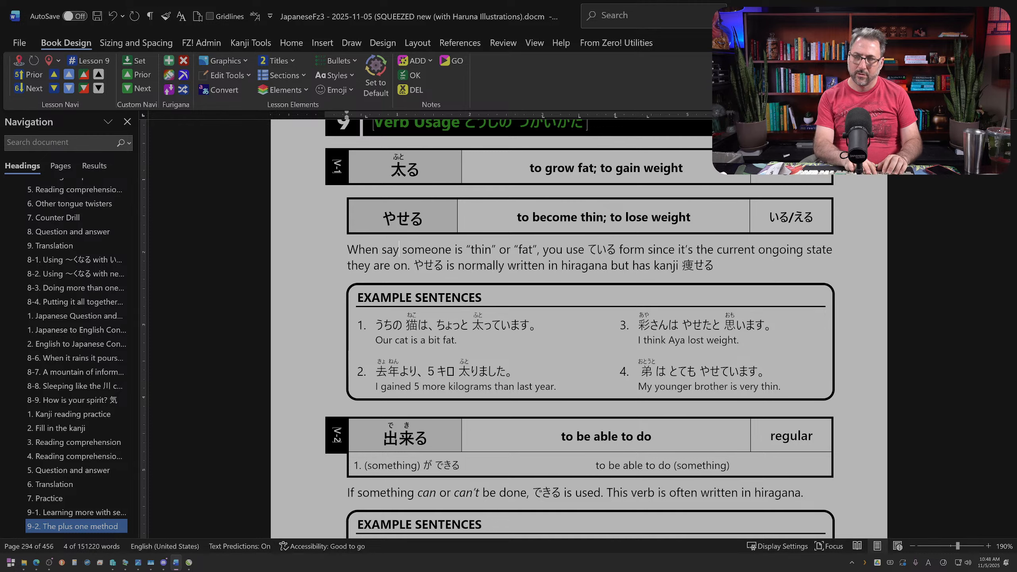
type("ing")
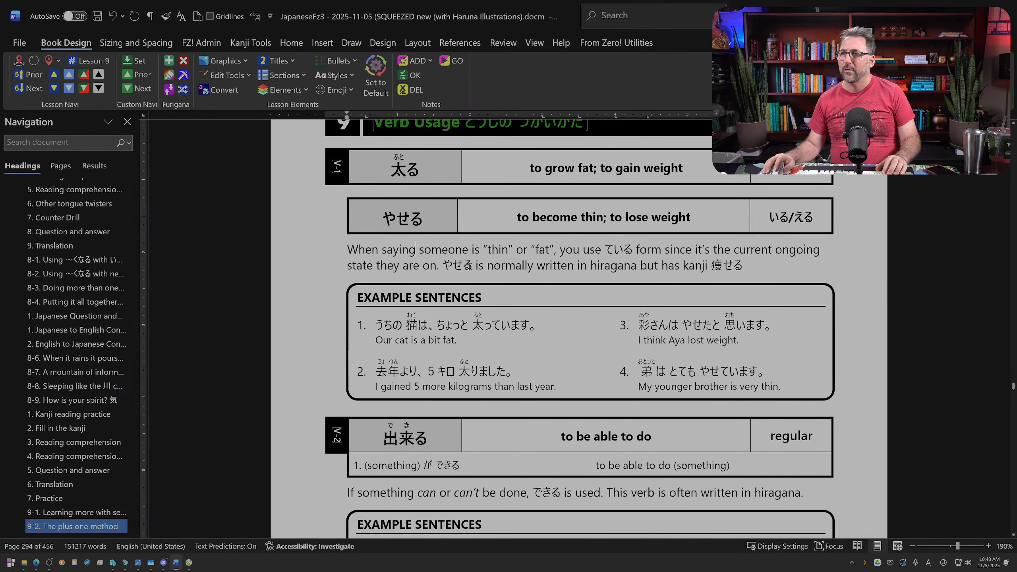
Step: Move "is normally written in hiragana but" to after 痩せる and replace "has" with "can be written in" before "kanji"
left_click_drag(476, 266, 481, 265)
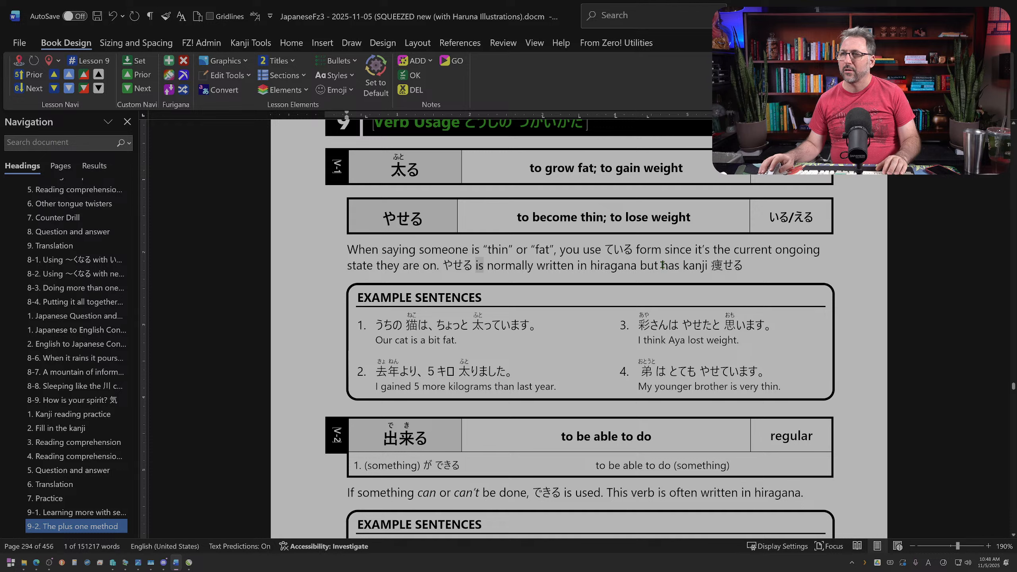
left_click_drag(662, 264, 473, 266)
key("BackSpace")
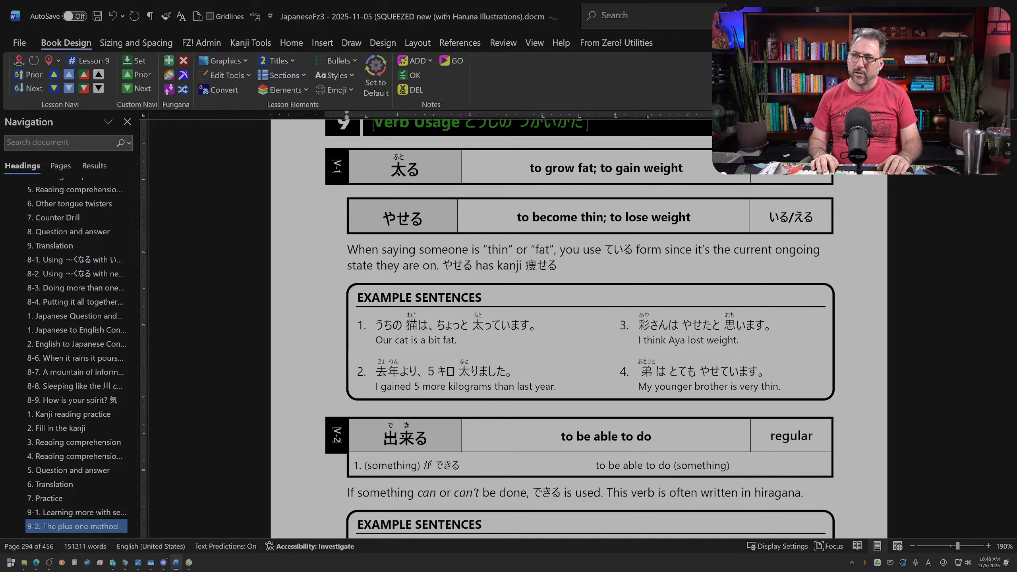
key("Left")
key("Left")
key("shift+Right")
key("shift+Right")
key("shift+Right")
type("can be w")
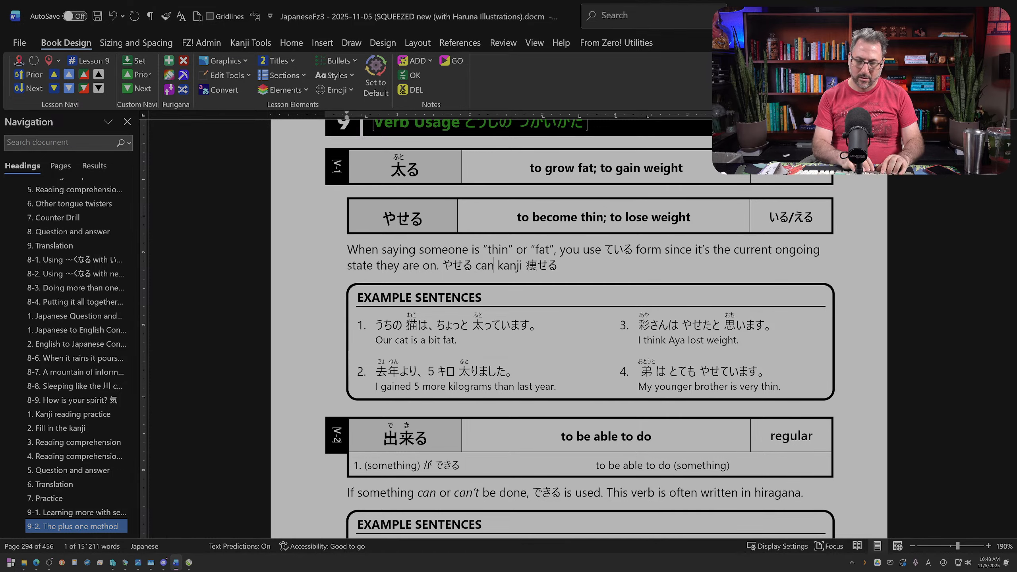
type("ritten in")
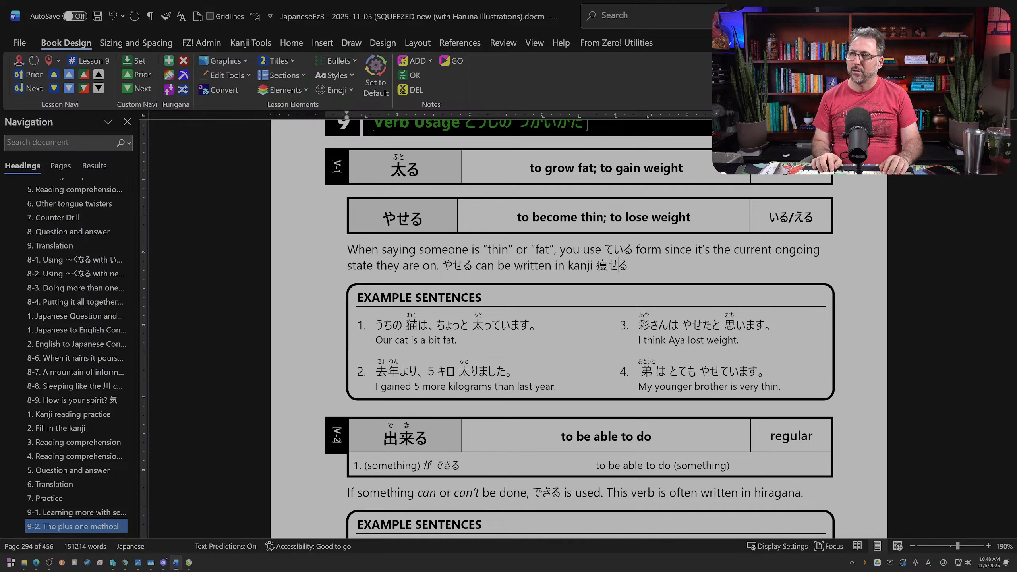
type(" kanji 痩せる is normally written in hiragana but")
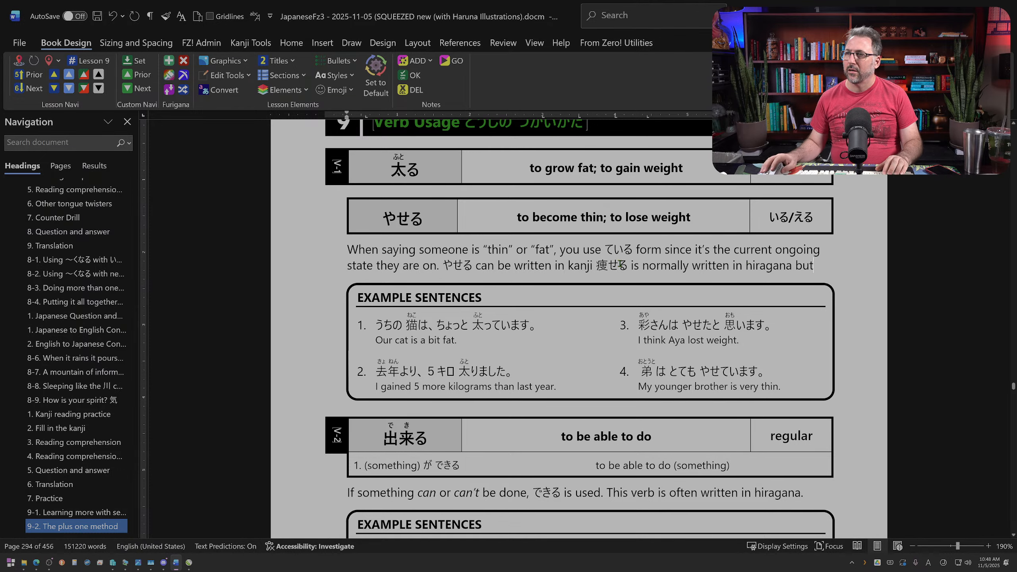
Step: Revise the wording after 痩せる so the sentence ends with "but is normally in hiragana."
left_click(630, 265)
type("but")
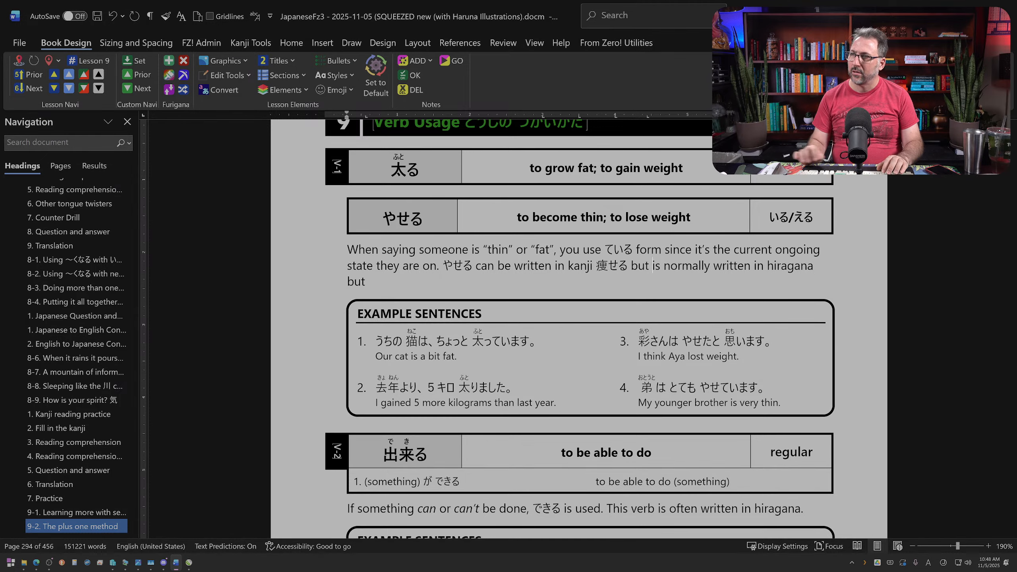
double_click(734, 264)
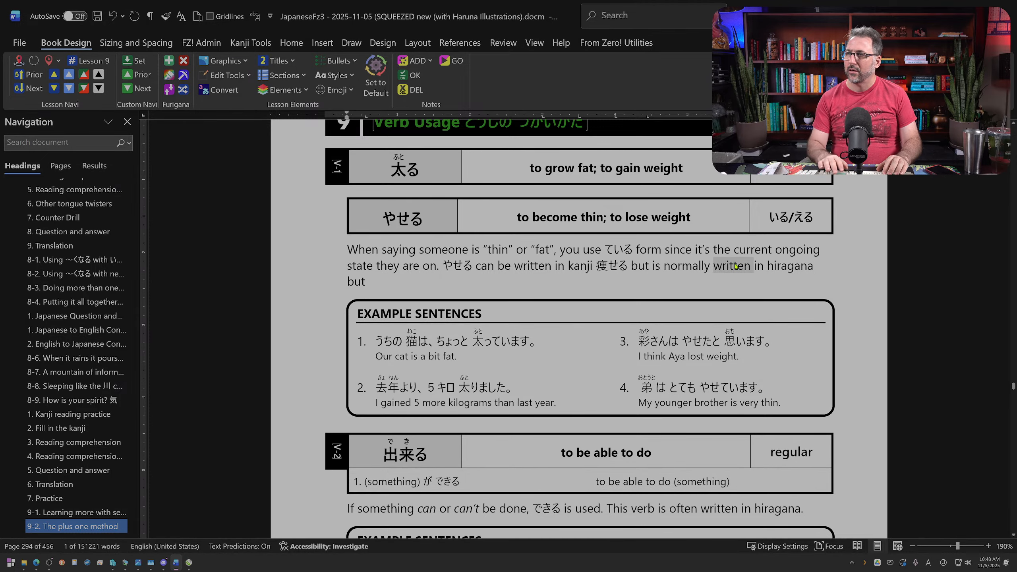
key("Delete")
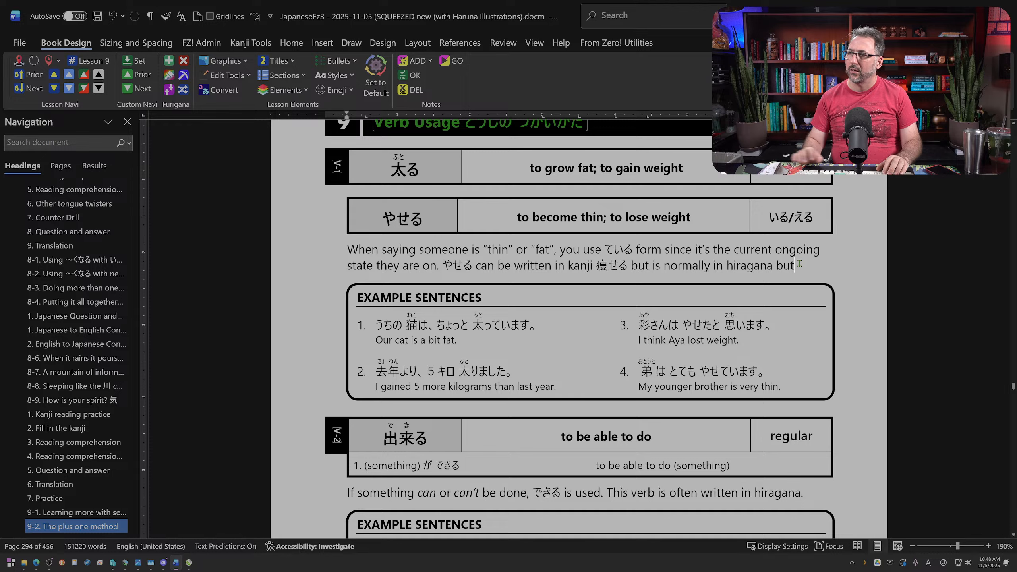
key("BackSpace")
key("BackSpace")
key("BackSpace")
key("BackSpace")
type(".")
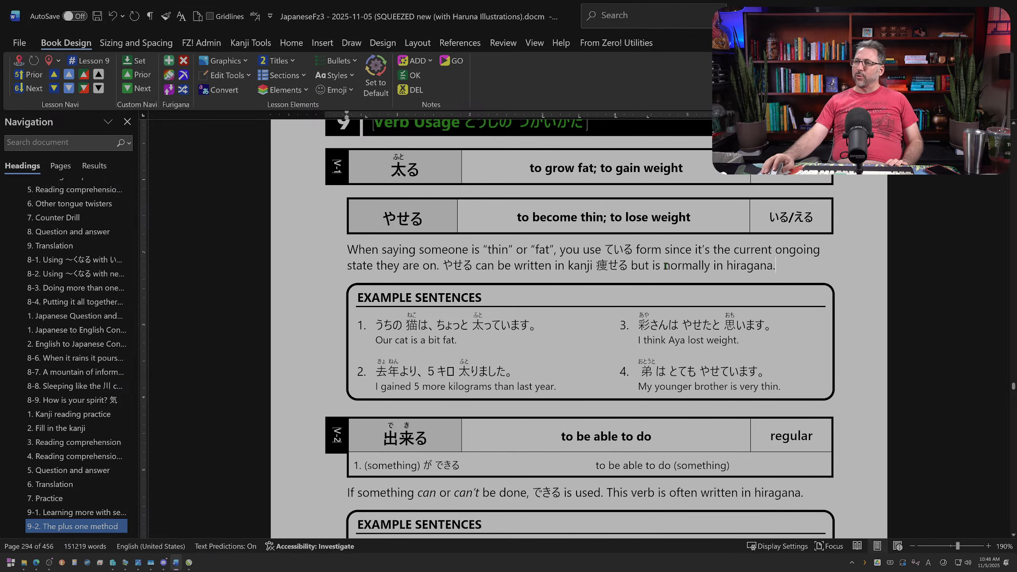
Step: Replace "normally" with "most often" in the sentence about writing やせる in hiragana
triple_click(669, 267)
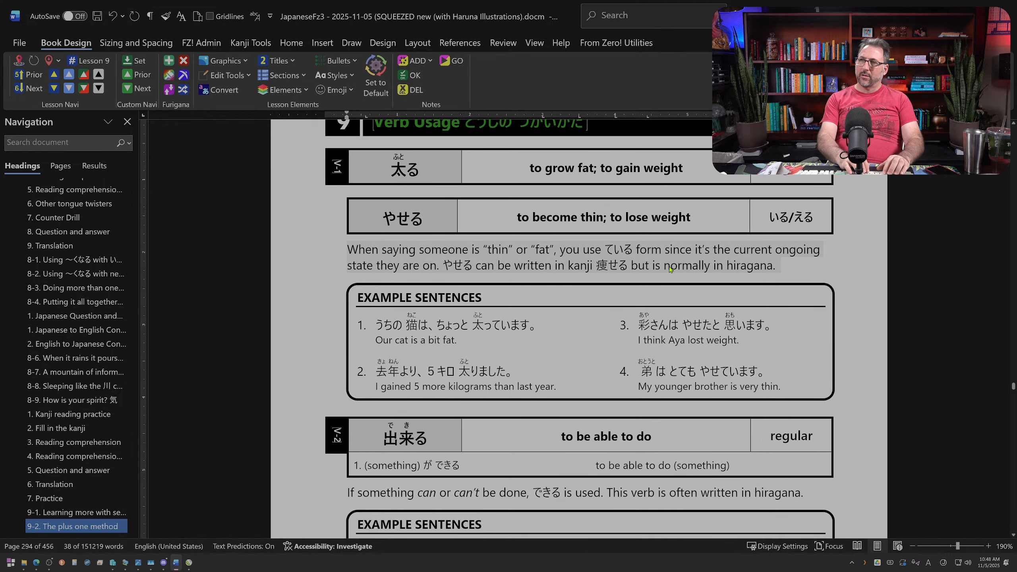
double_click(669, 266)
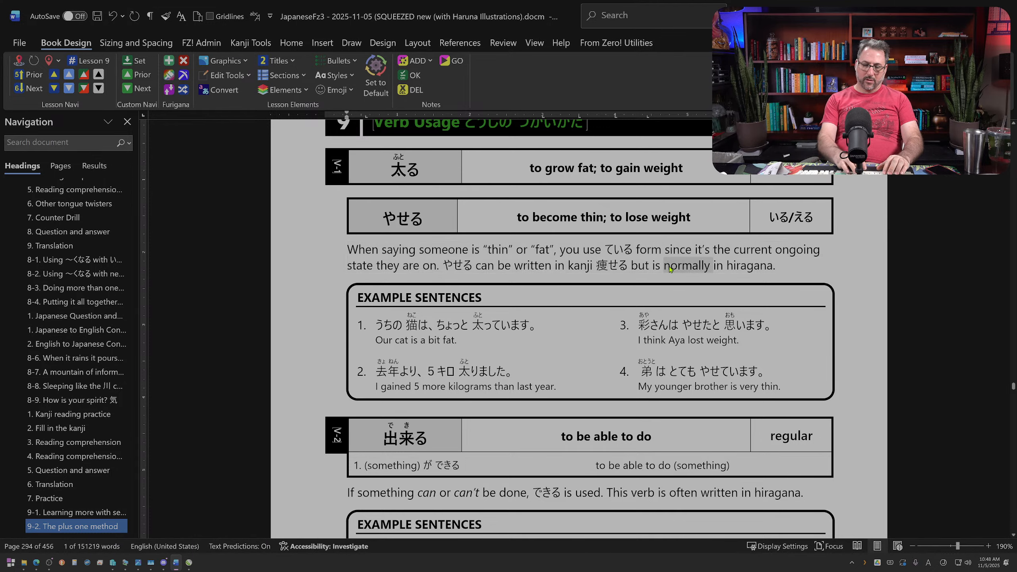
type("most often")
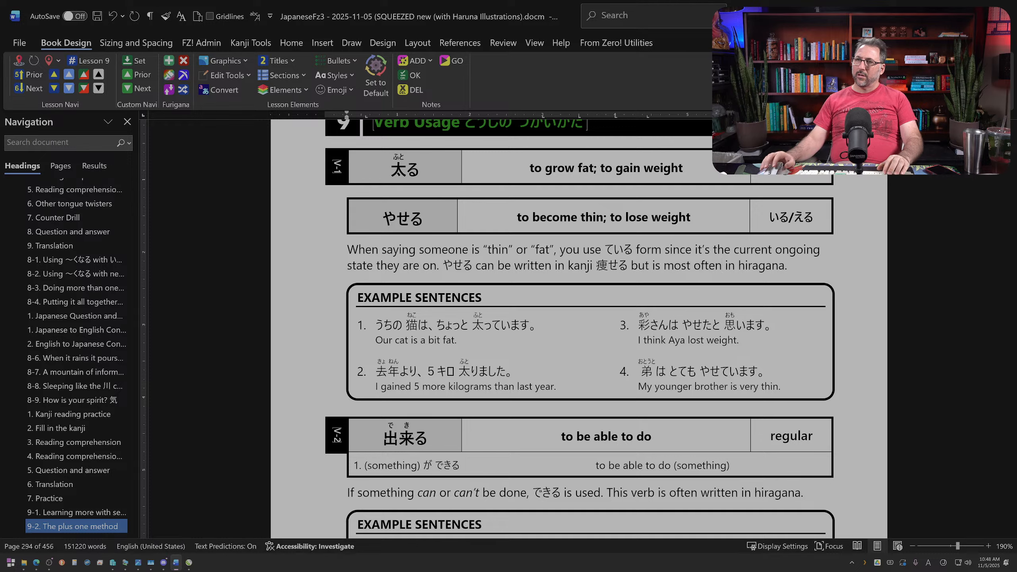
Step: Set off 痩せる with a comma after "kanji" and another before "but is most often in hiragana"
left_click(594, 266)
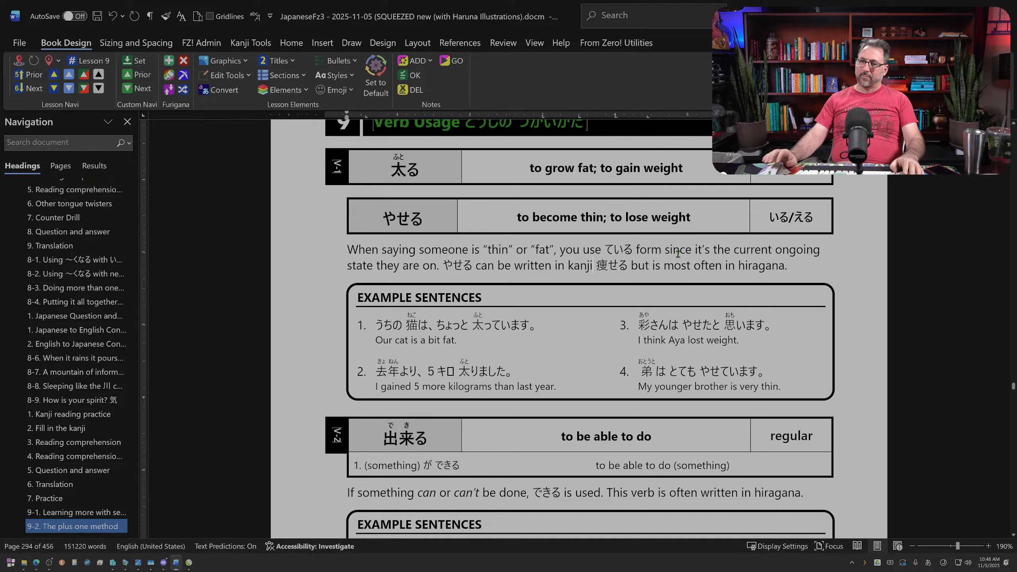
type("、")
key("BackSpace")
key("alt+grave")
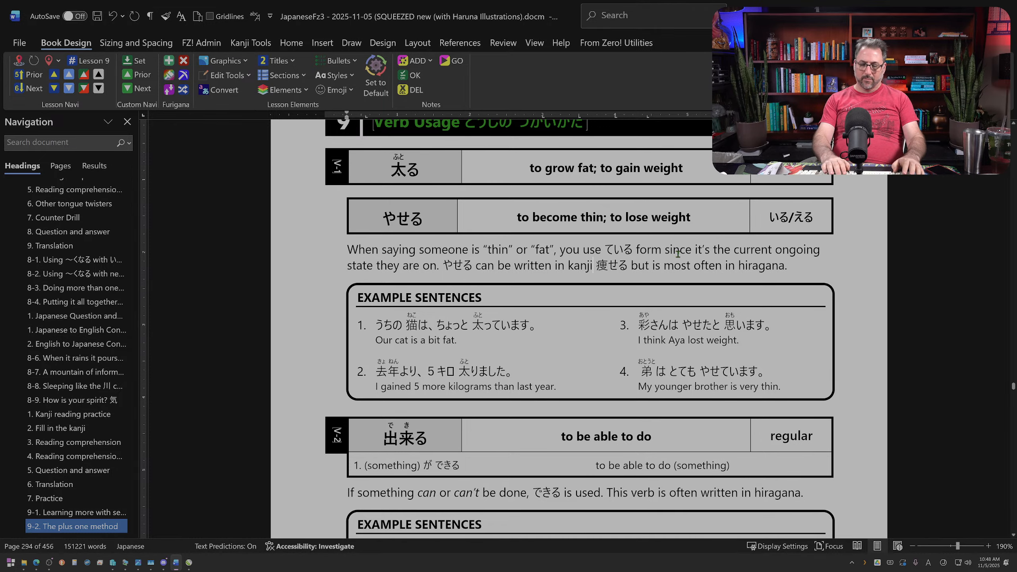
type(", 痩せる")
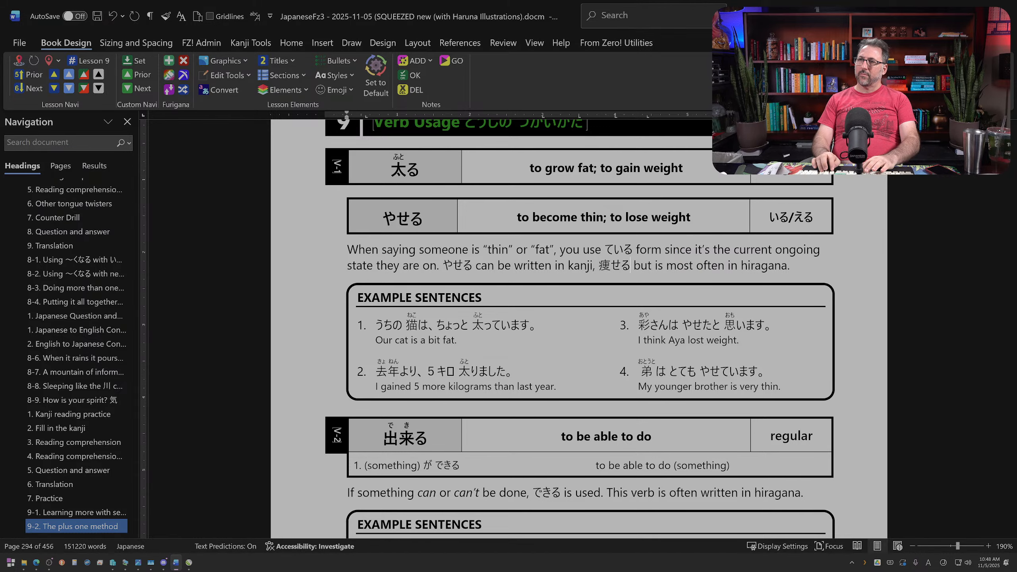
type(",")
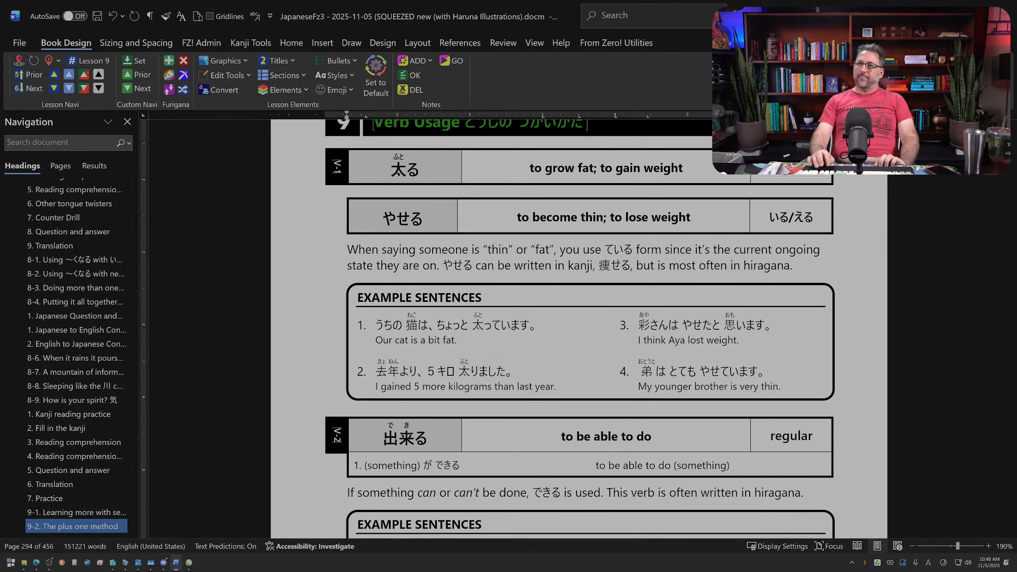
Step: Insert an empty line between the 太る/やせる example sentences box and the 出来る entry
scroll(561, 324, "down", 12)
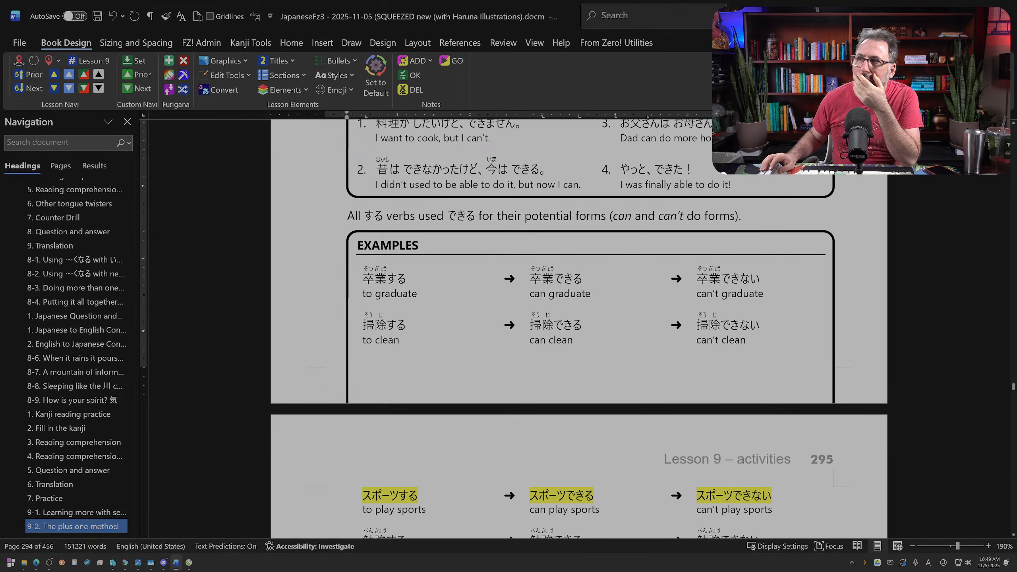
scroll(578, 328, "up", 3)
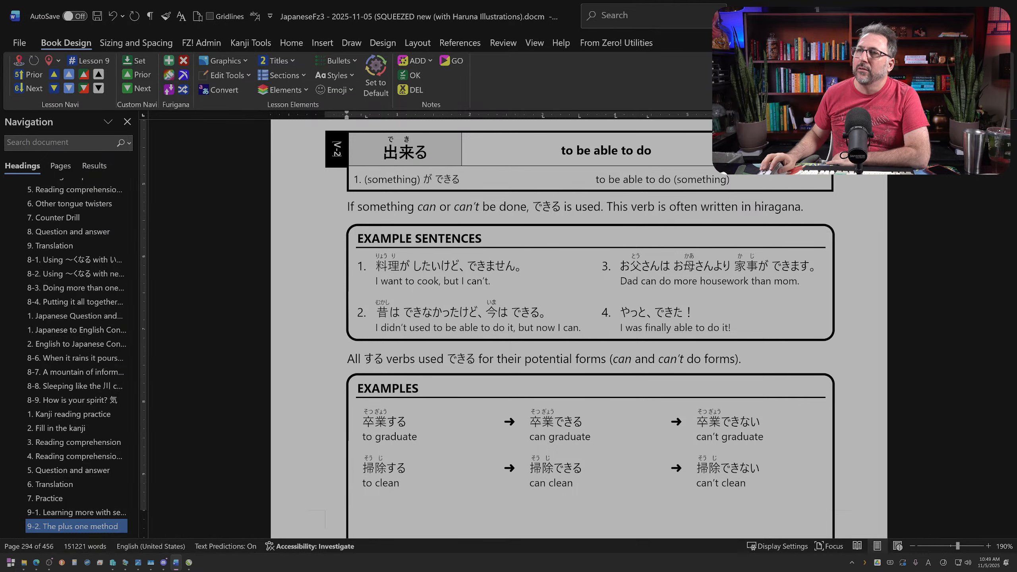
scroll(541, 336, "up", 5)
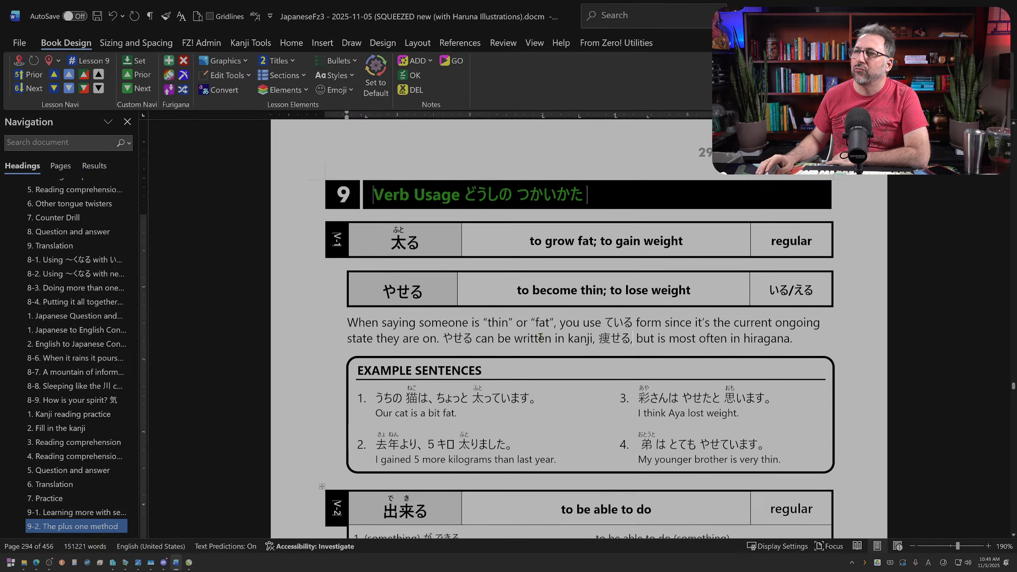
scroll(541, 337, "down", 2)
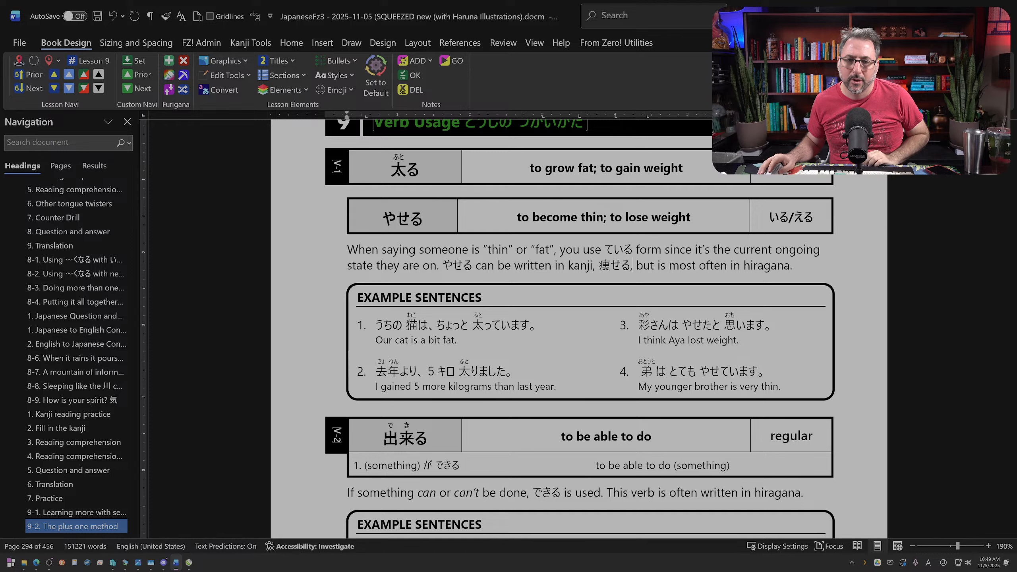
key("alt+Tab")
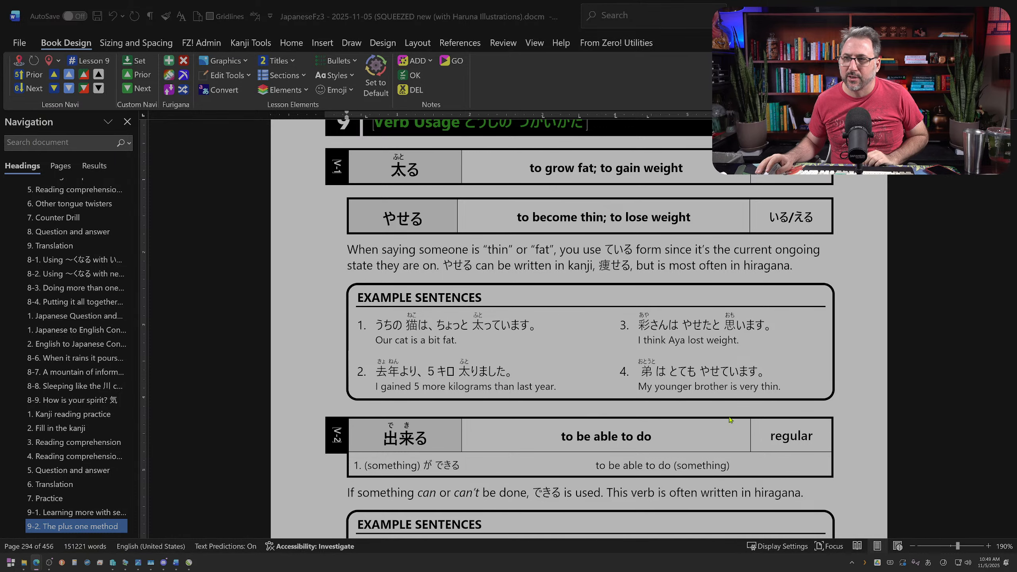
scroll(501, 368, "down", 1)
key("alt+Tab")
left_click(500, 368)
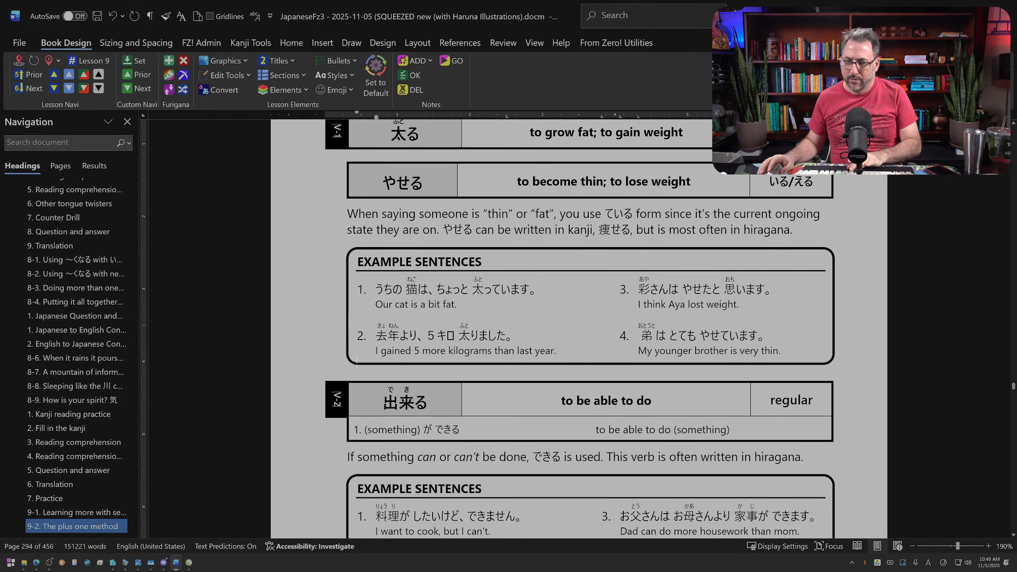
key("Return")
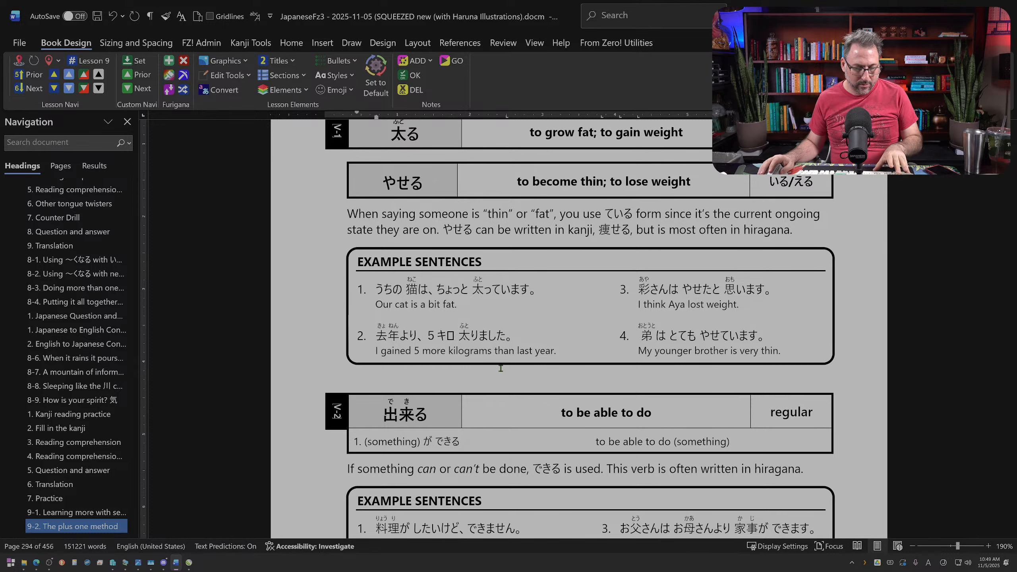
Step: Replace "This verb is often written in hiragana." in the 出来る explanation with the sentence opening "The task that is"
scroll(500, 368, "down", 3)
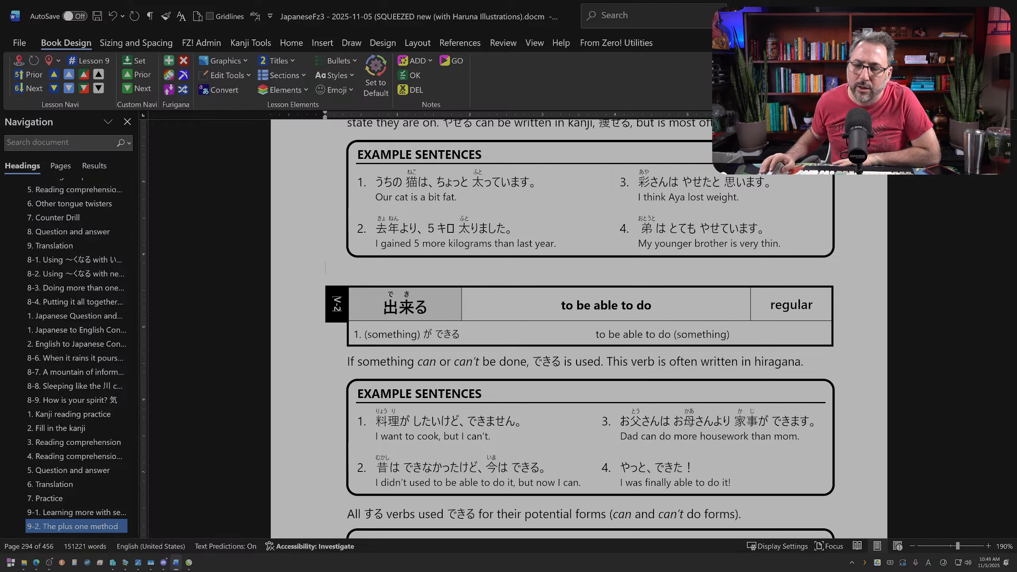
scroll(711, 362, "down", 2)
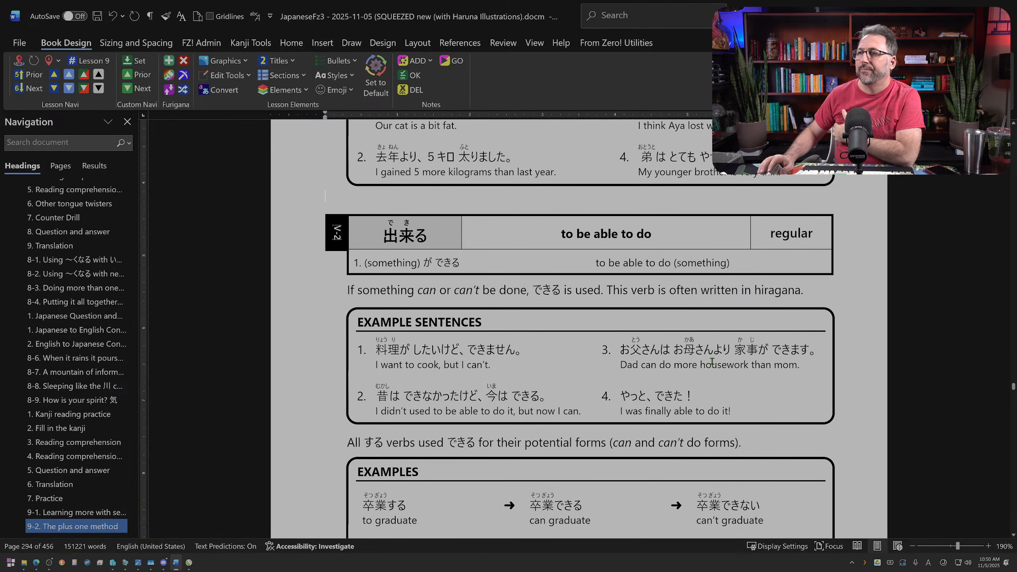
scroll(712, 361, "down", 2)
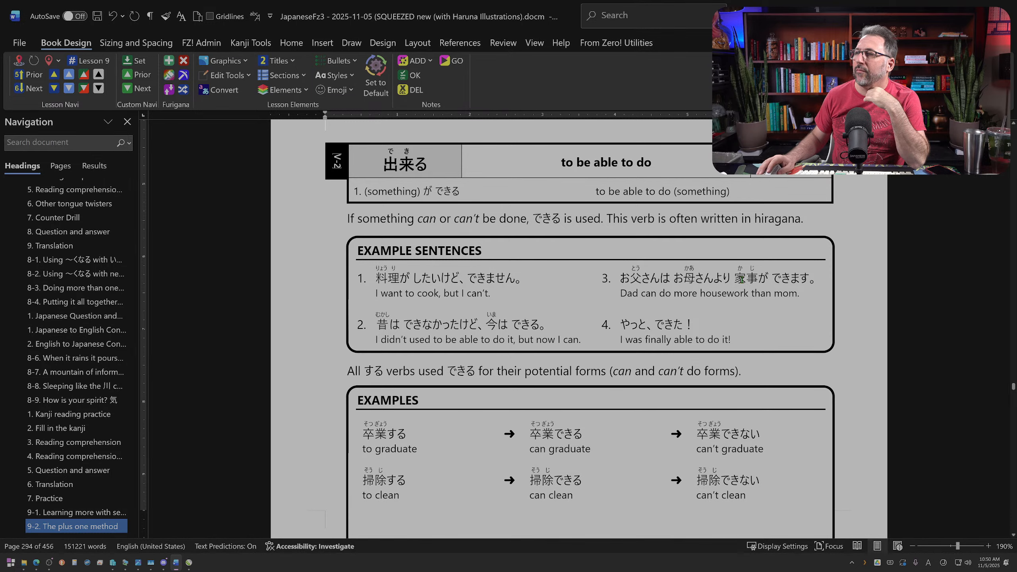
scroll(601, 320, "up", 2)
scroll(476, 391, "down", 5)
scroll(476, 391, "up", 1)
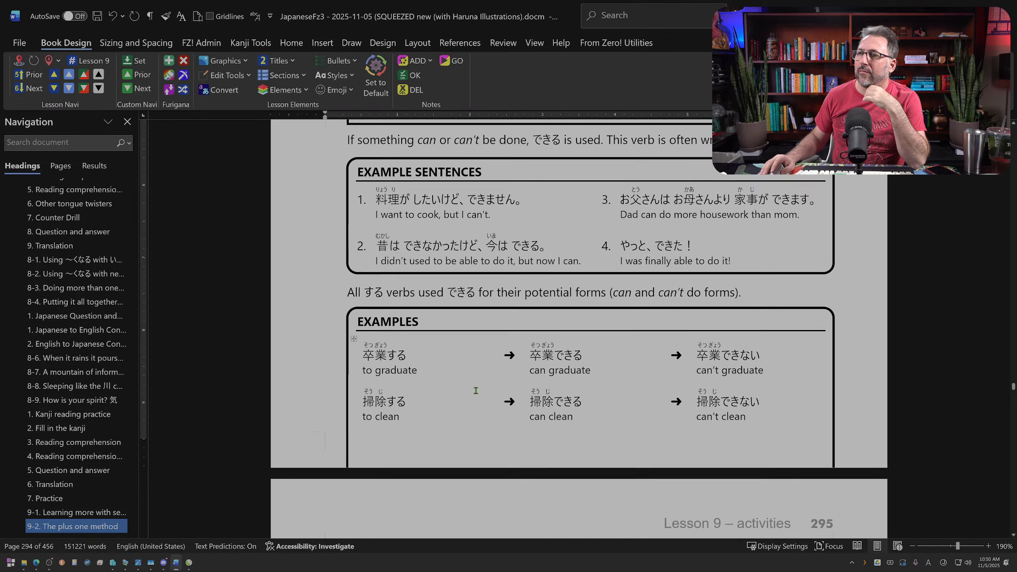
scroll(476, 391, "up", 4)
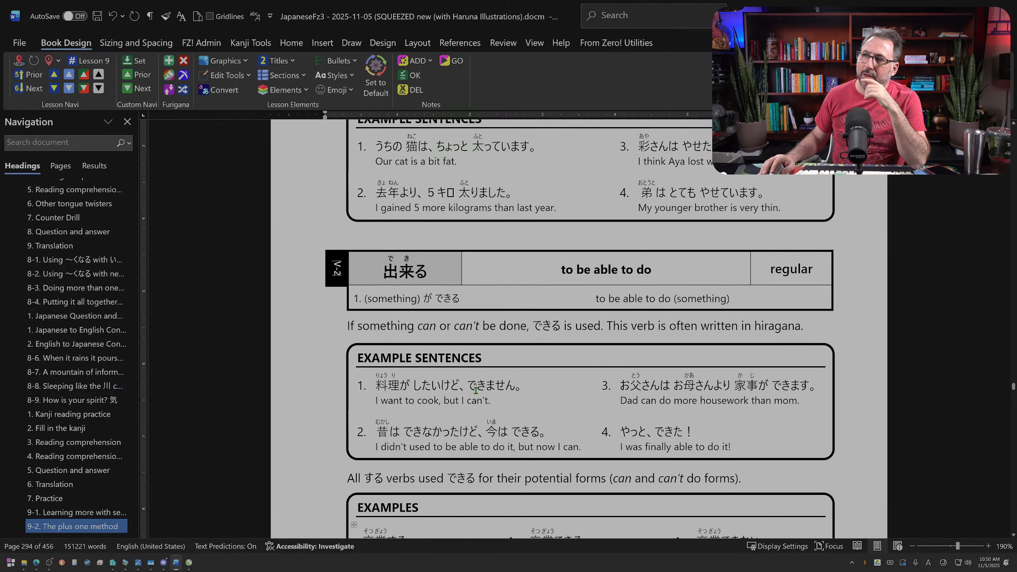
left_click(607, 326)
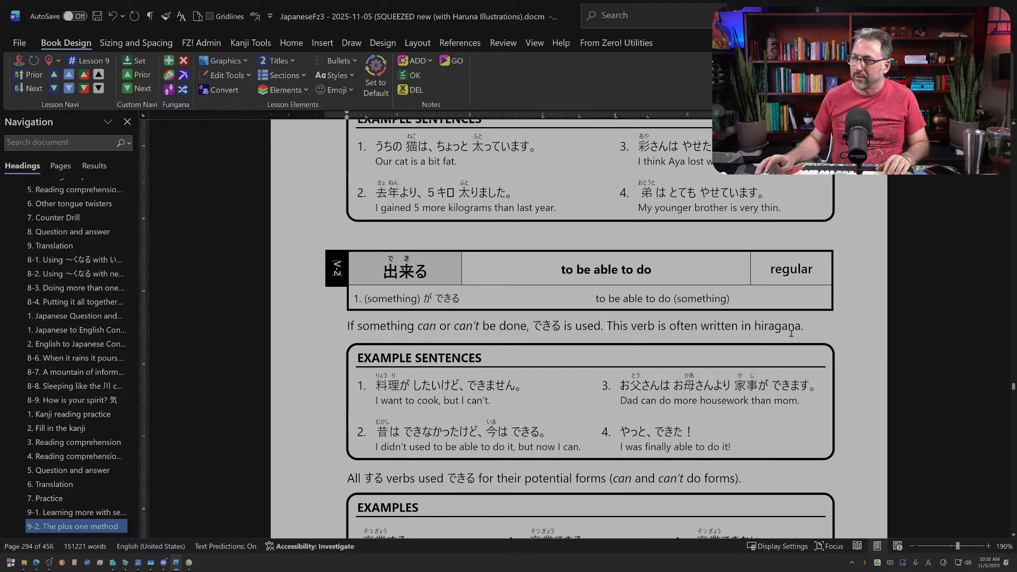
left_click_drag(803, 330, 607, 327)
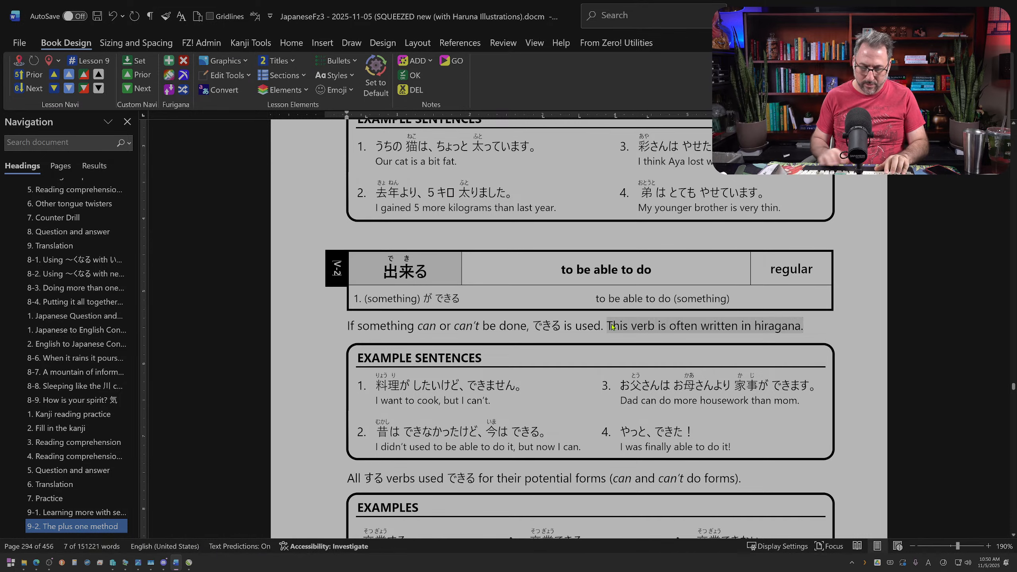
type("The verb")
key("BackSpace")
key("BackSpace")
key("BackSpace")
key("BackSpace")
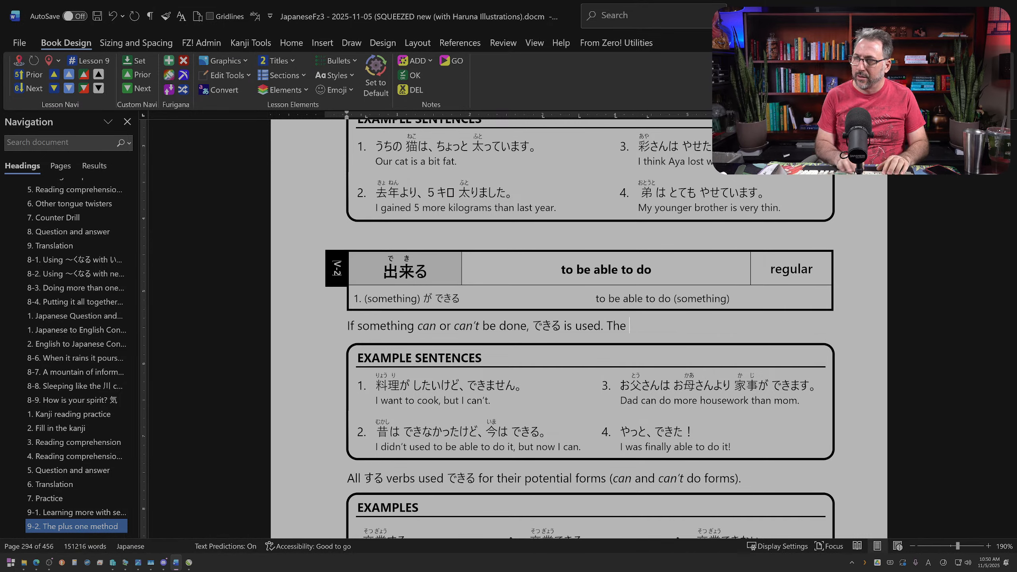
type("tas")
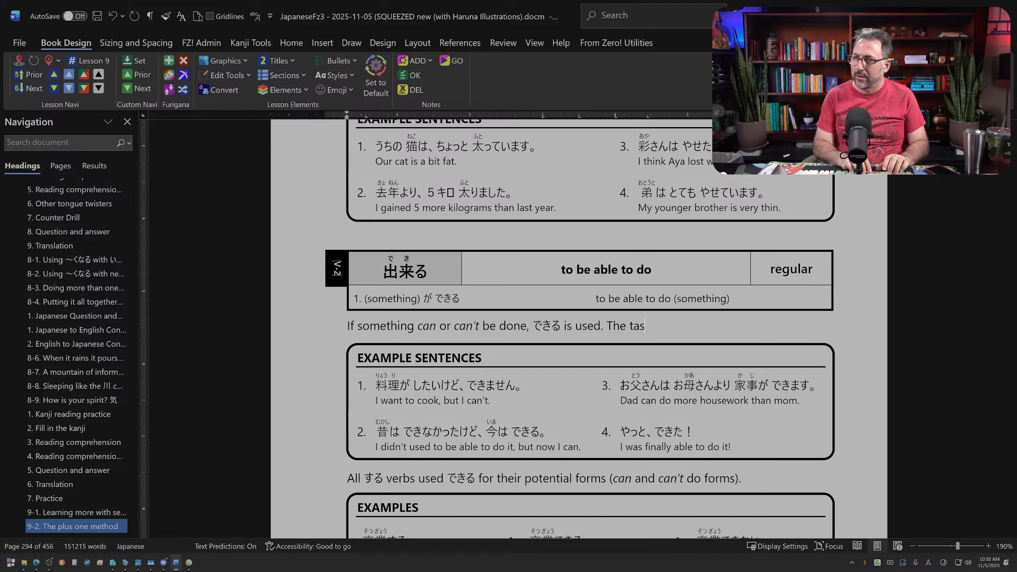
type("k that is \"d")
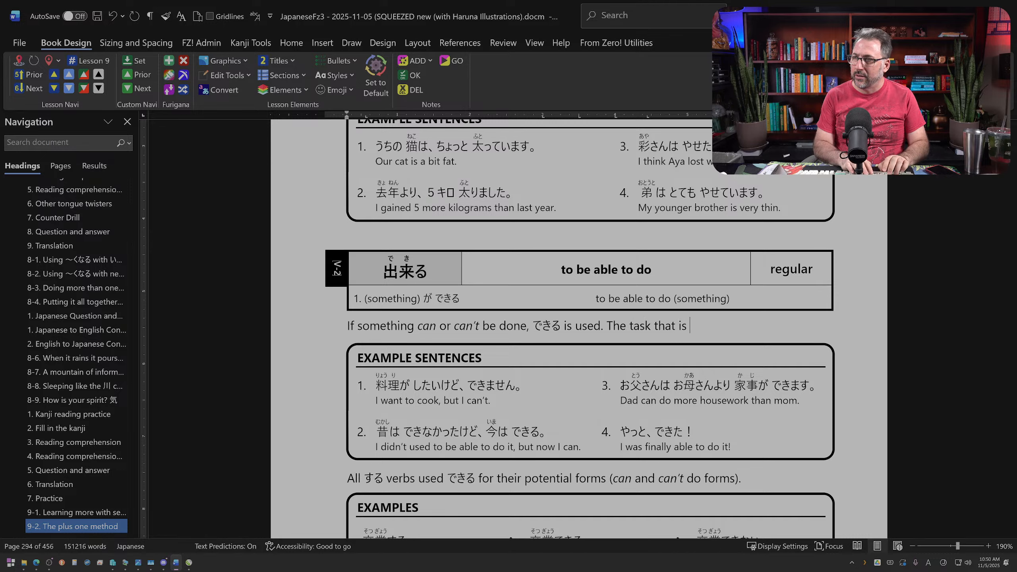
Step: Reword the new sentence in the 出来る explanation to "The task is marked with が"
key("BackSpace")
key("BackSpace")
key("BackSpace")
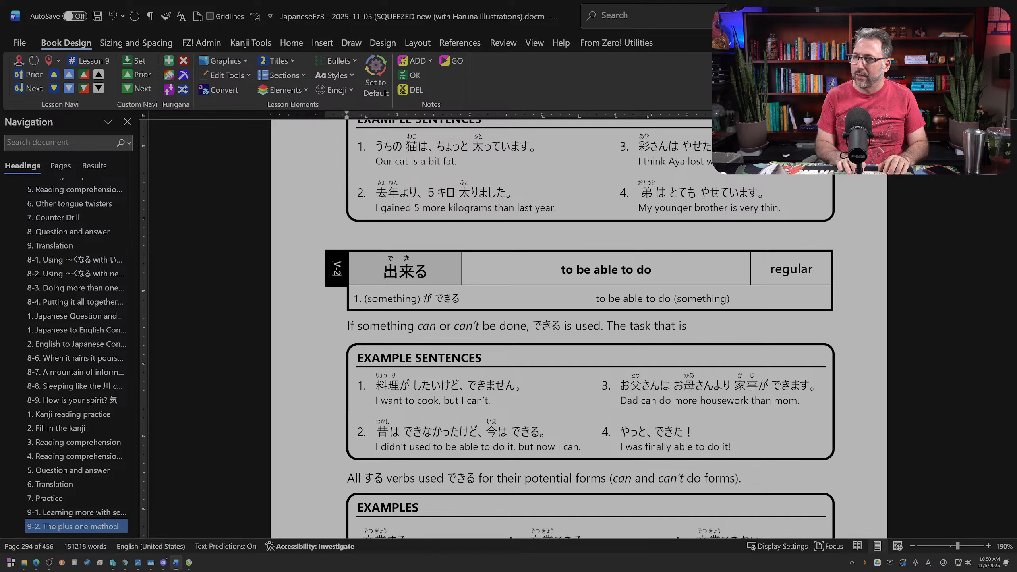
key("BackSpace")
key("BackSpace")
key("BackSpace")
key("BackSpace")
key("BackSpace")
key("BackSpace")
key("BackSpace")
type("is m")
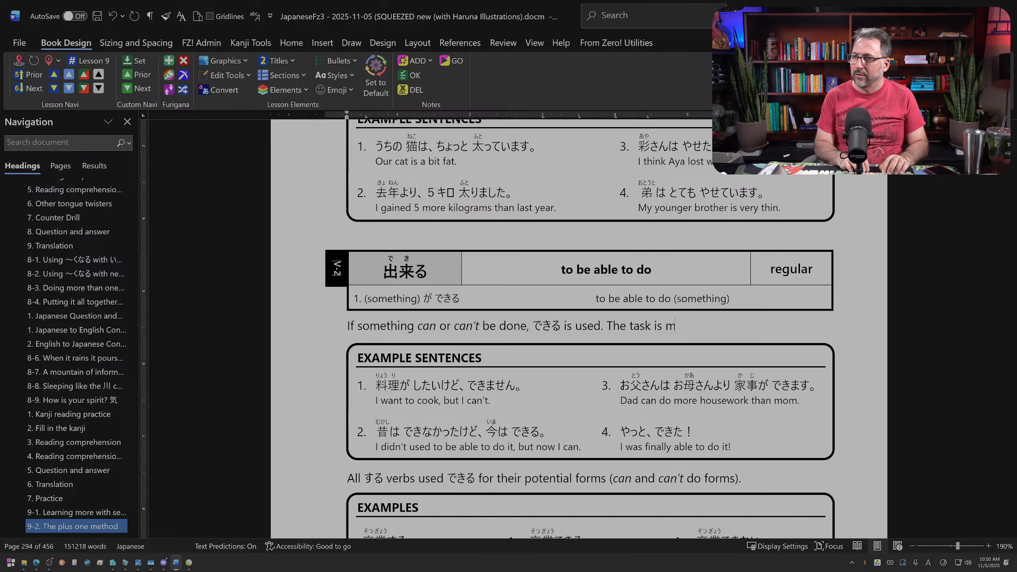
type("arked with が")
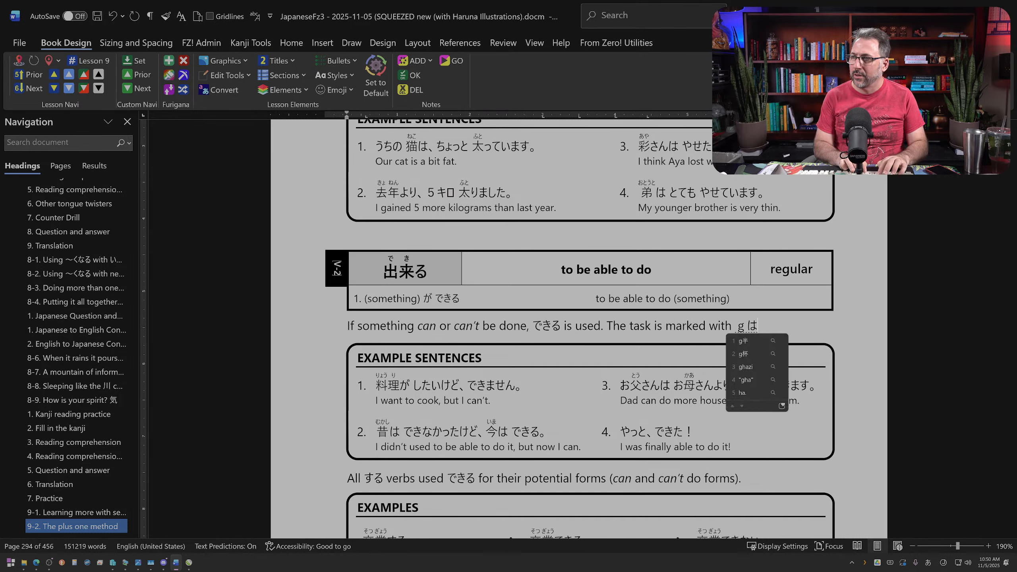
key("Return")
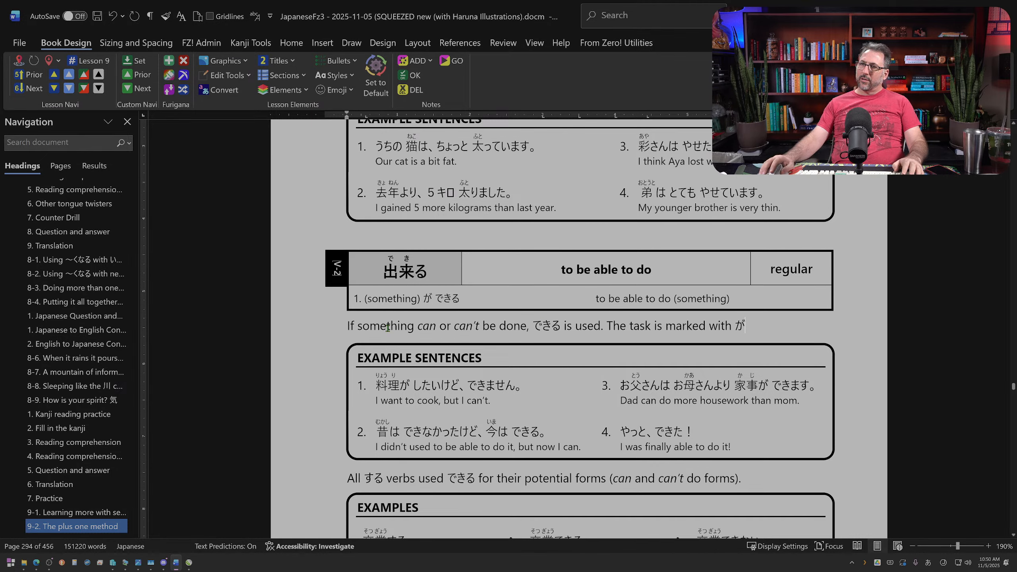
Step: Mark the whole explanation line under the 出来る entry as a highlighted note
left_click(607, 325)
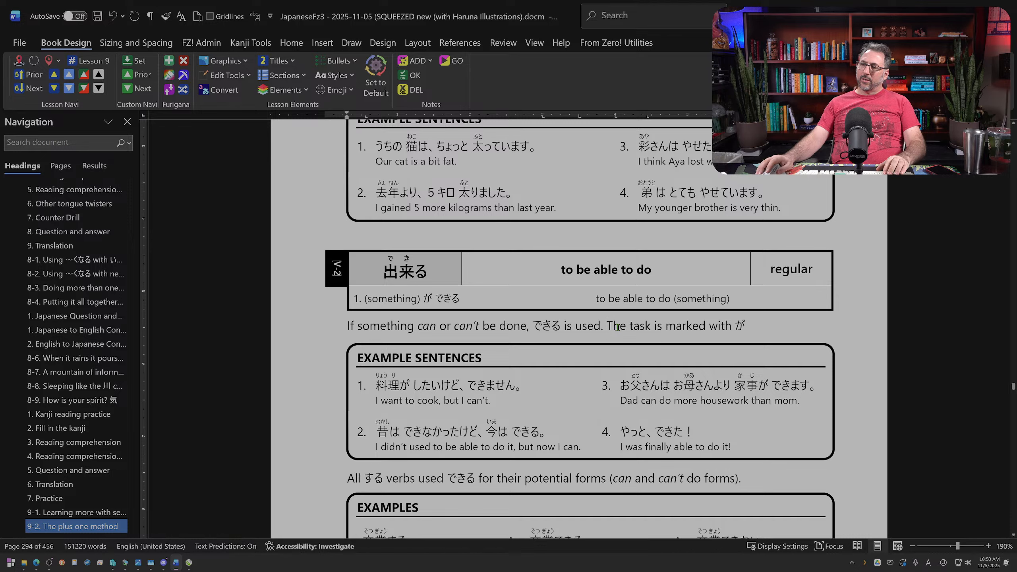
scroll(739, 325, "down", 6)
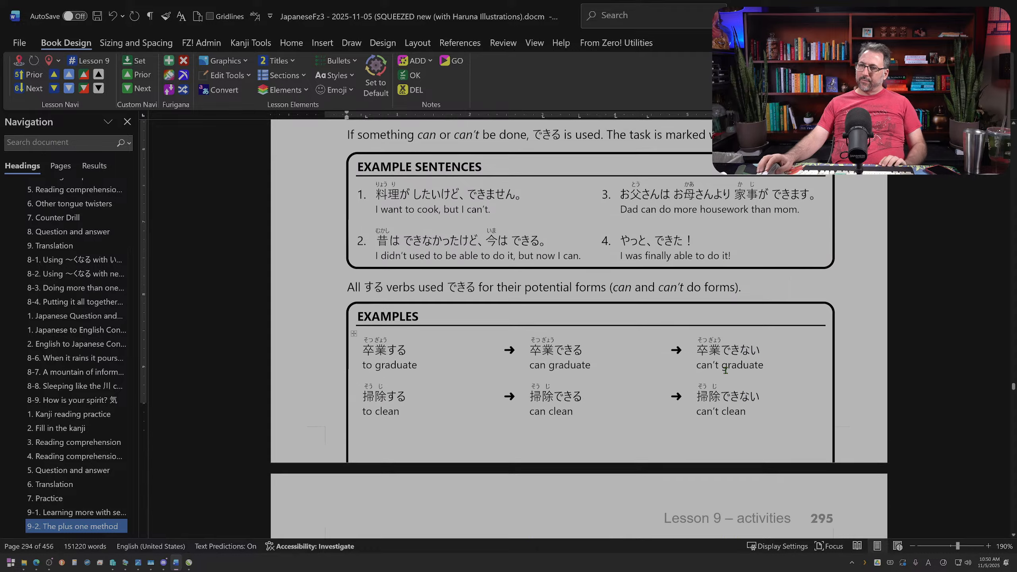
scroll(417, 298, "up", 6)
scroll(417, 298, "down", 2)
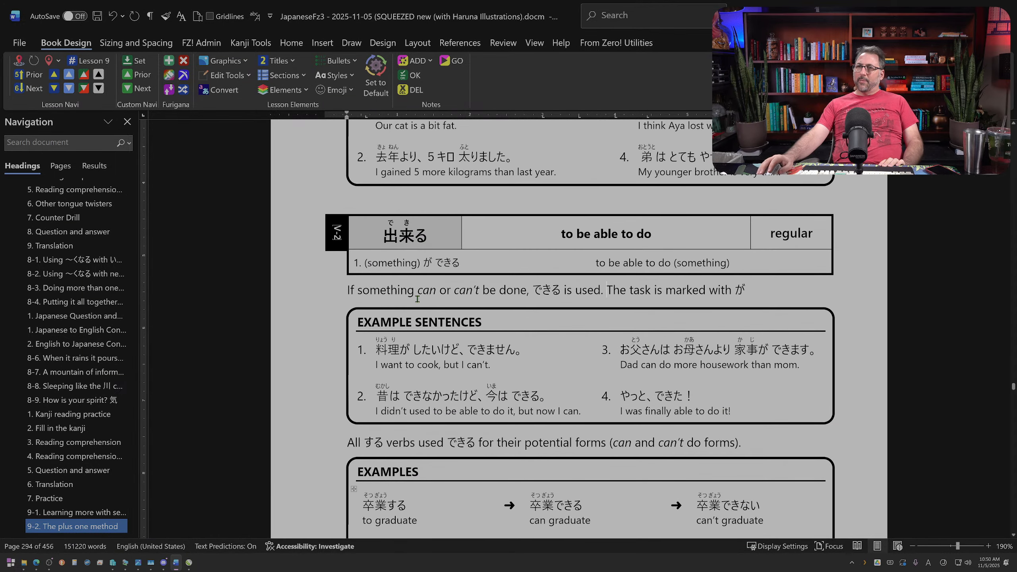
left_click(314, 289)
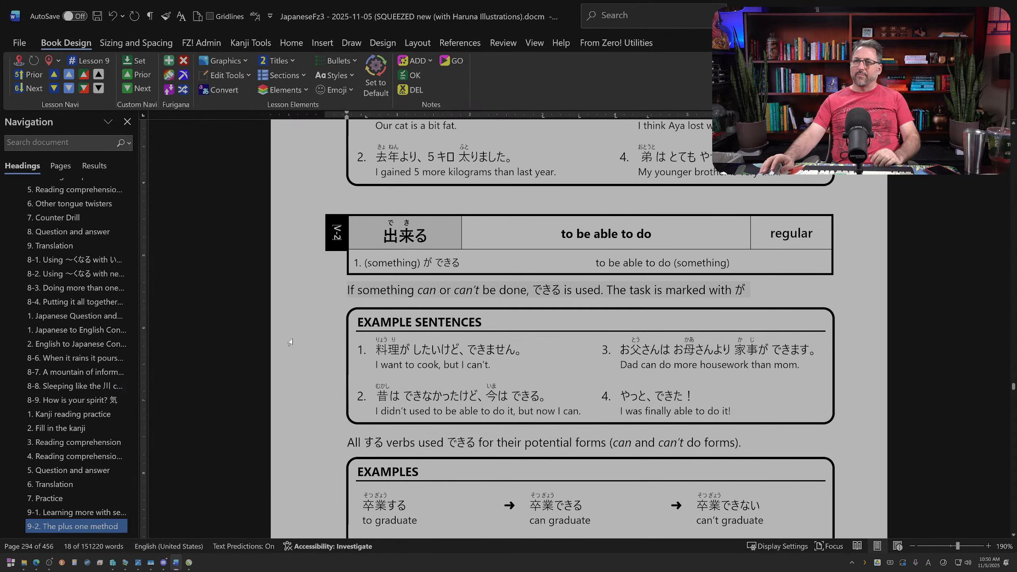
left_click(399, 64)
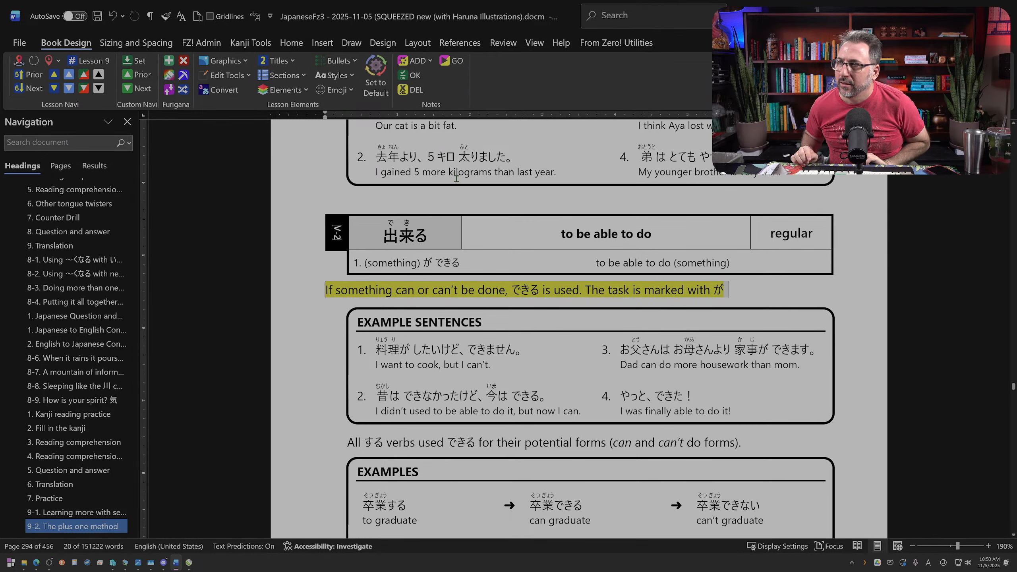
left_click(499, 210)
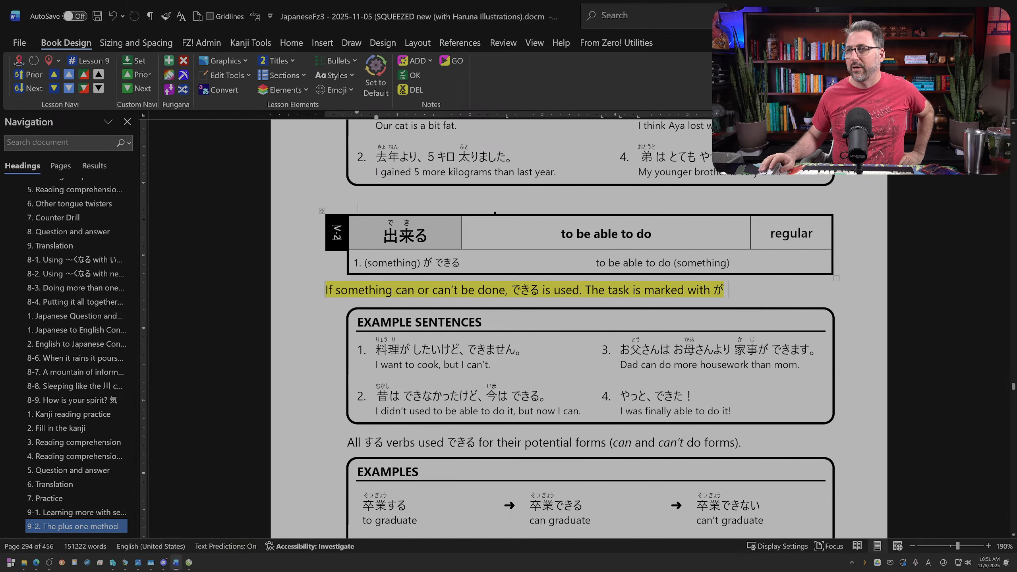
Step: Switch to CorelDRAW and close the program with its open artwork files
left_click(999, 7)
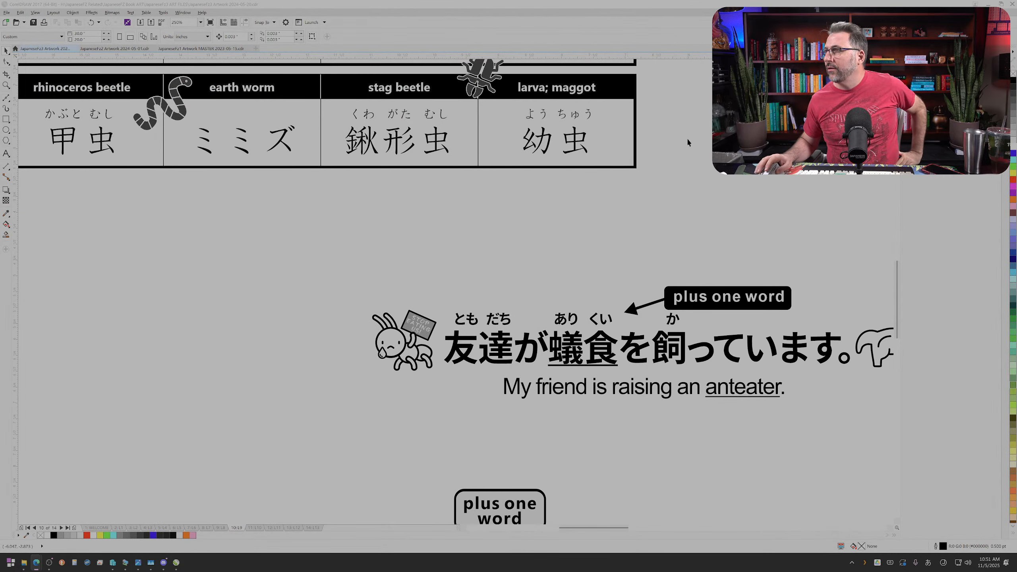
left_click(1013, 4)
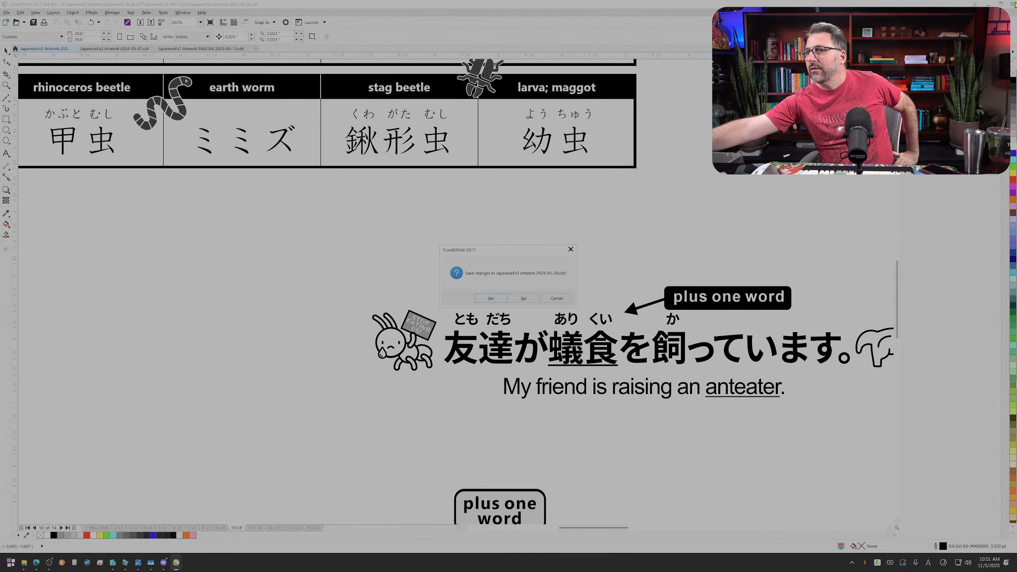